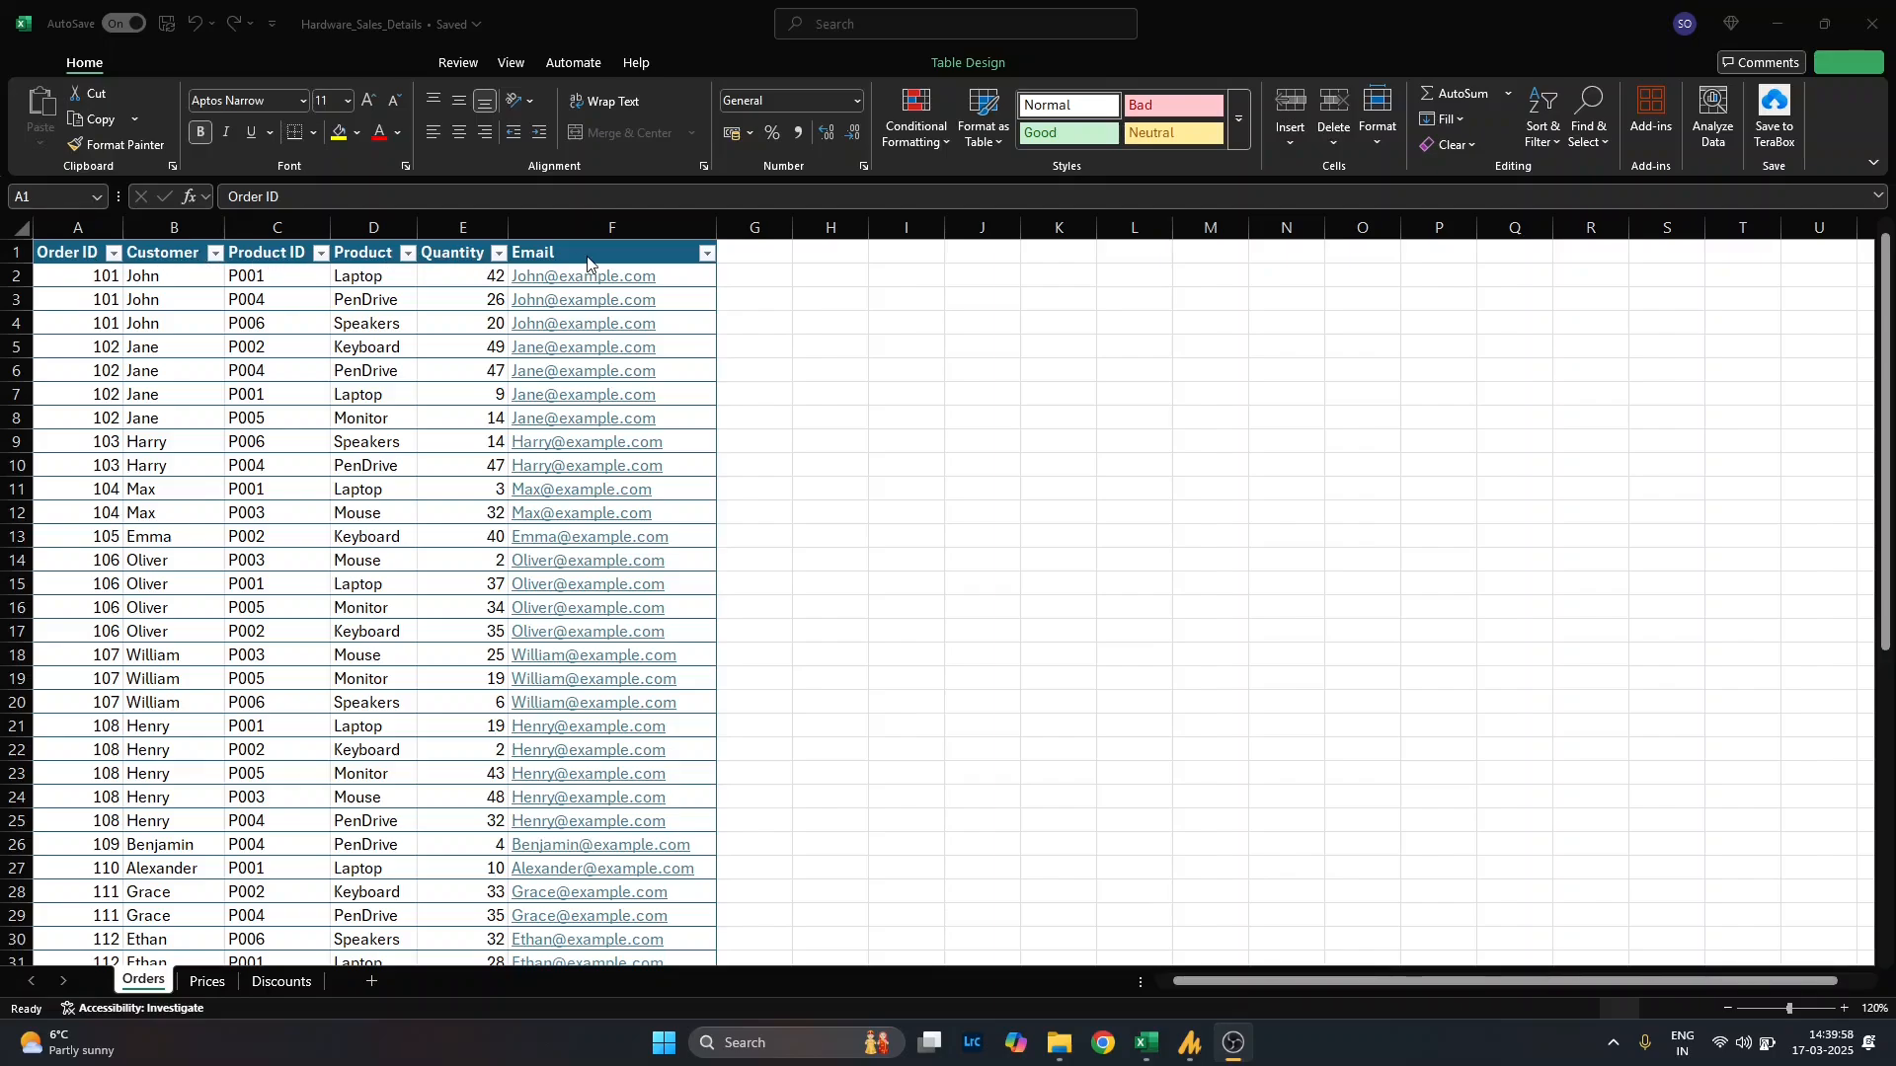
Look through the Prices and Discounts worksheets and return to the Orders worksheet
click(208, 986)
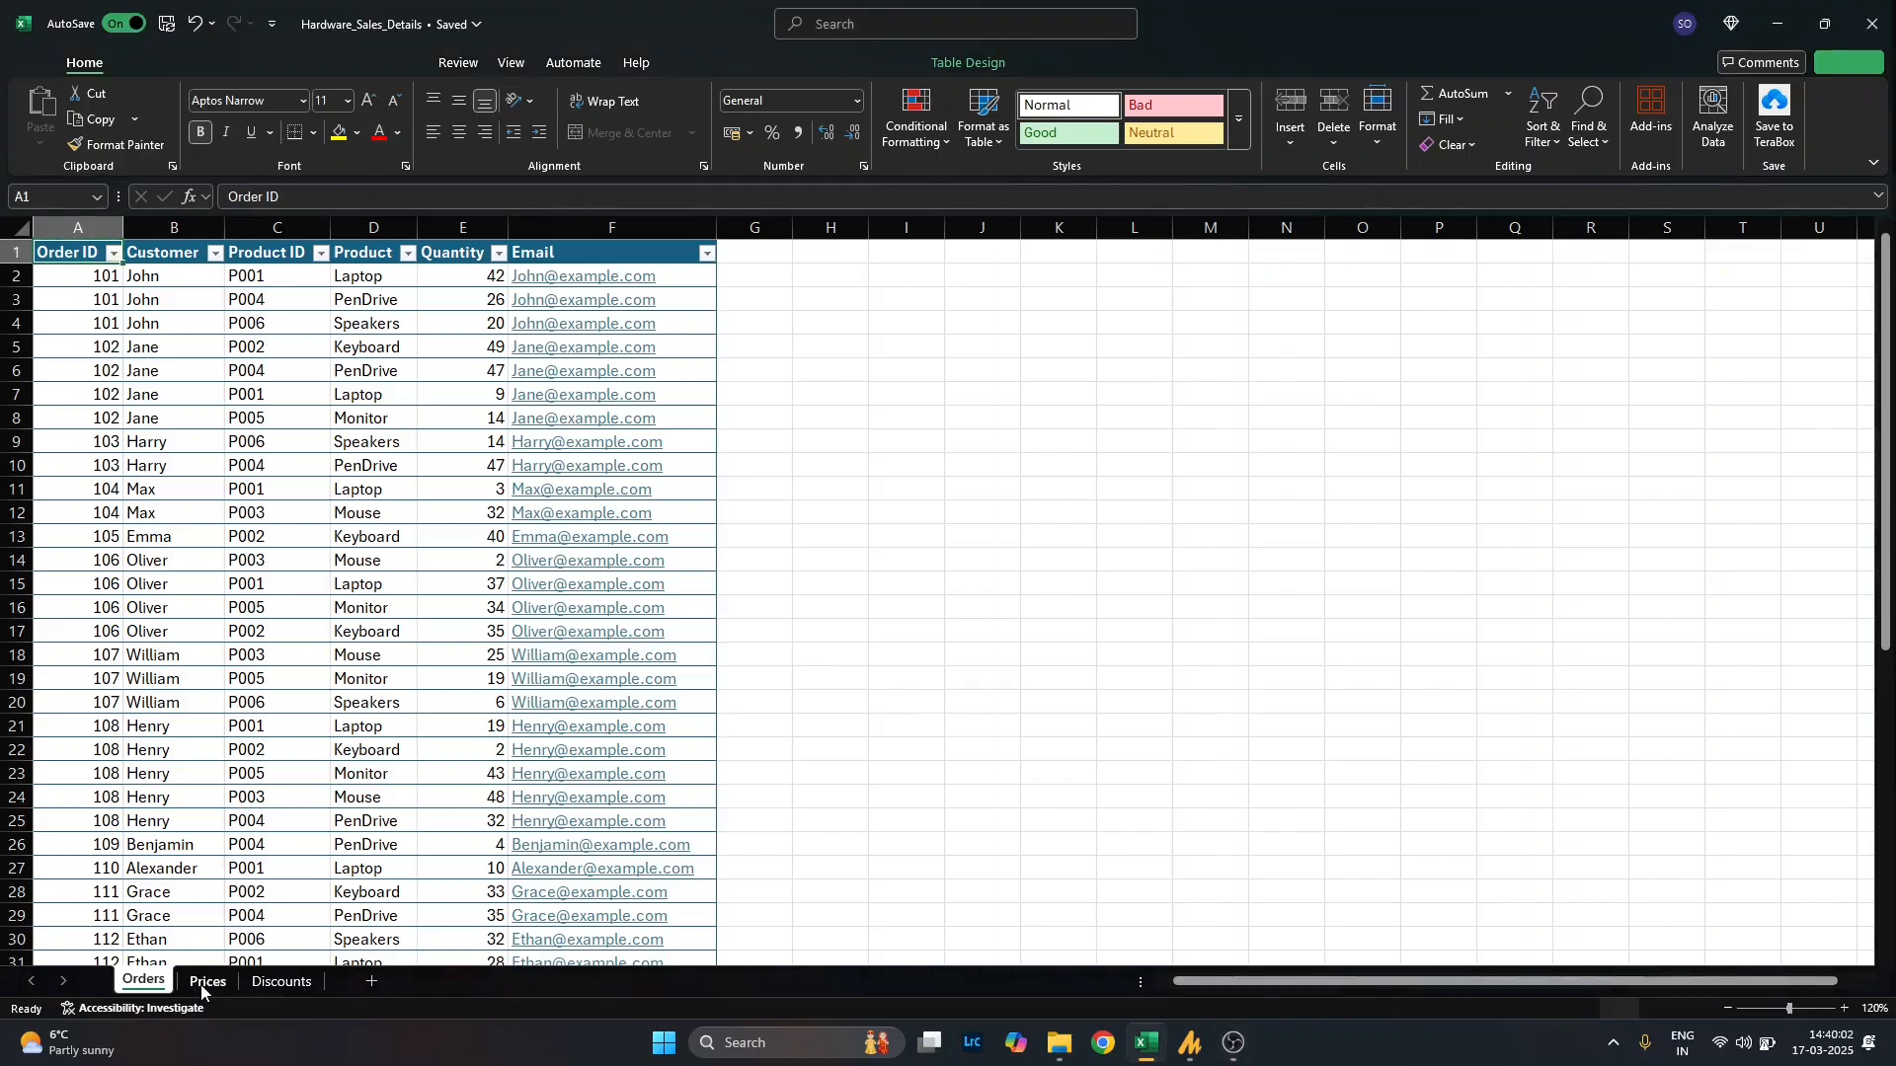
click(209, 987)
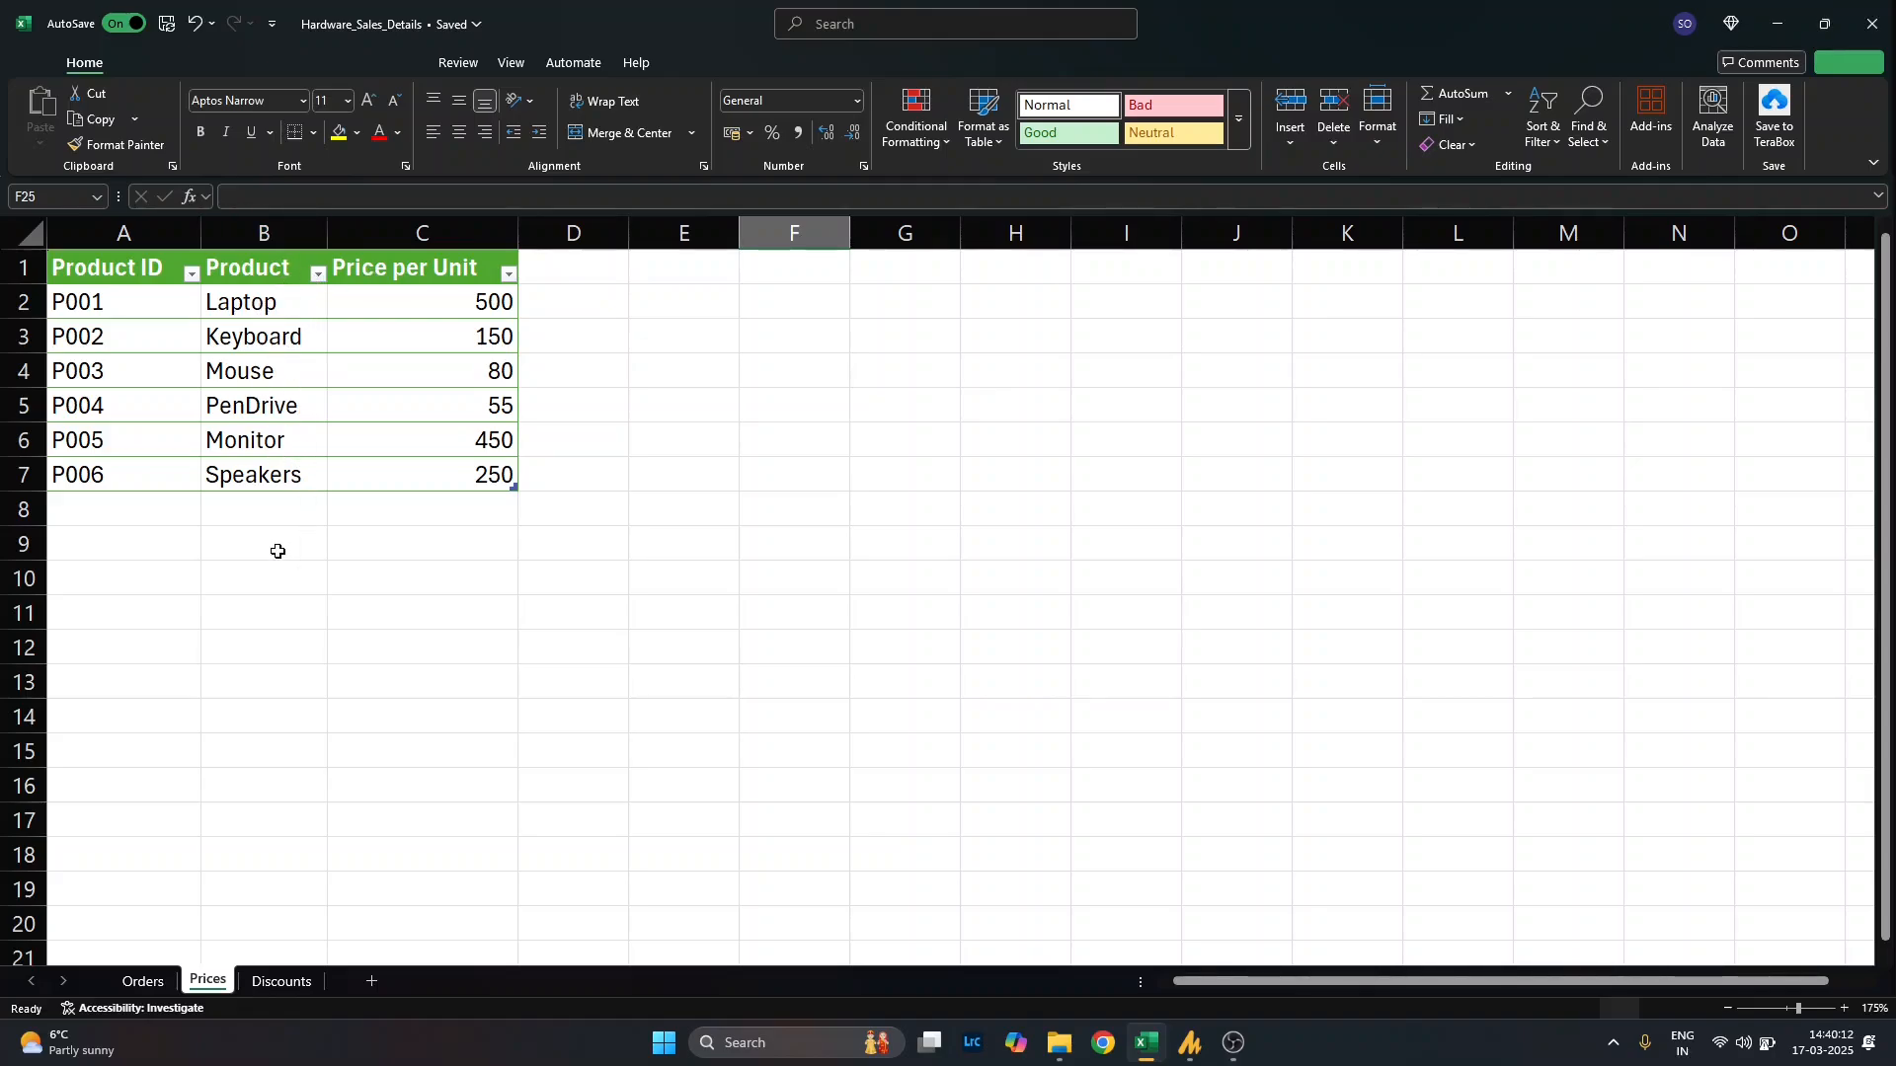
click(280, 981)
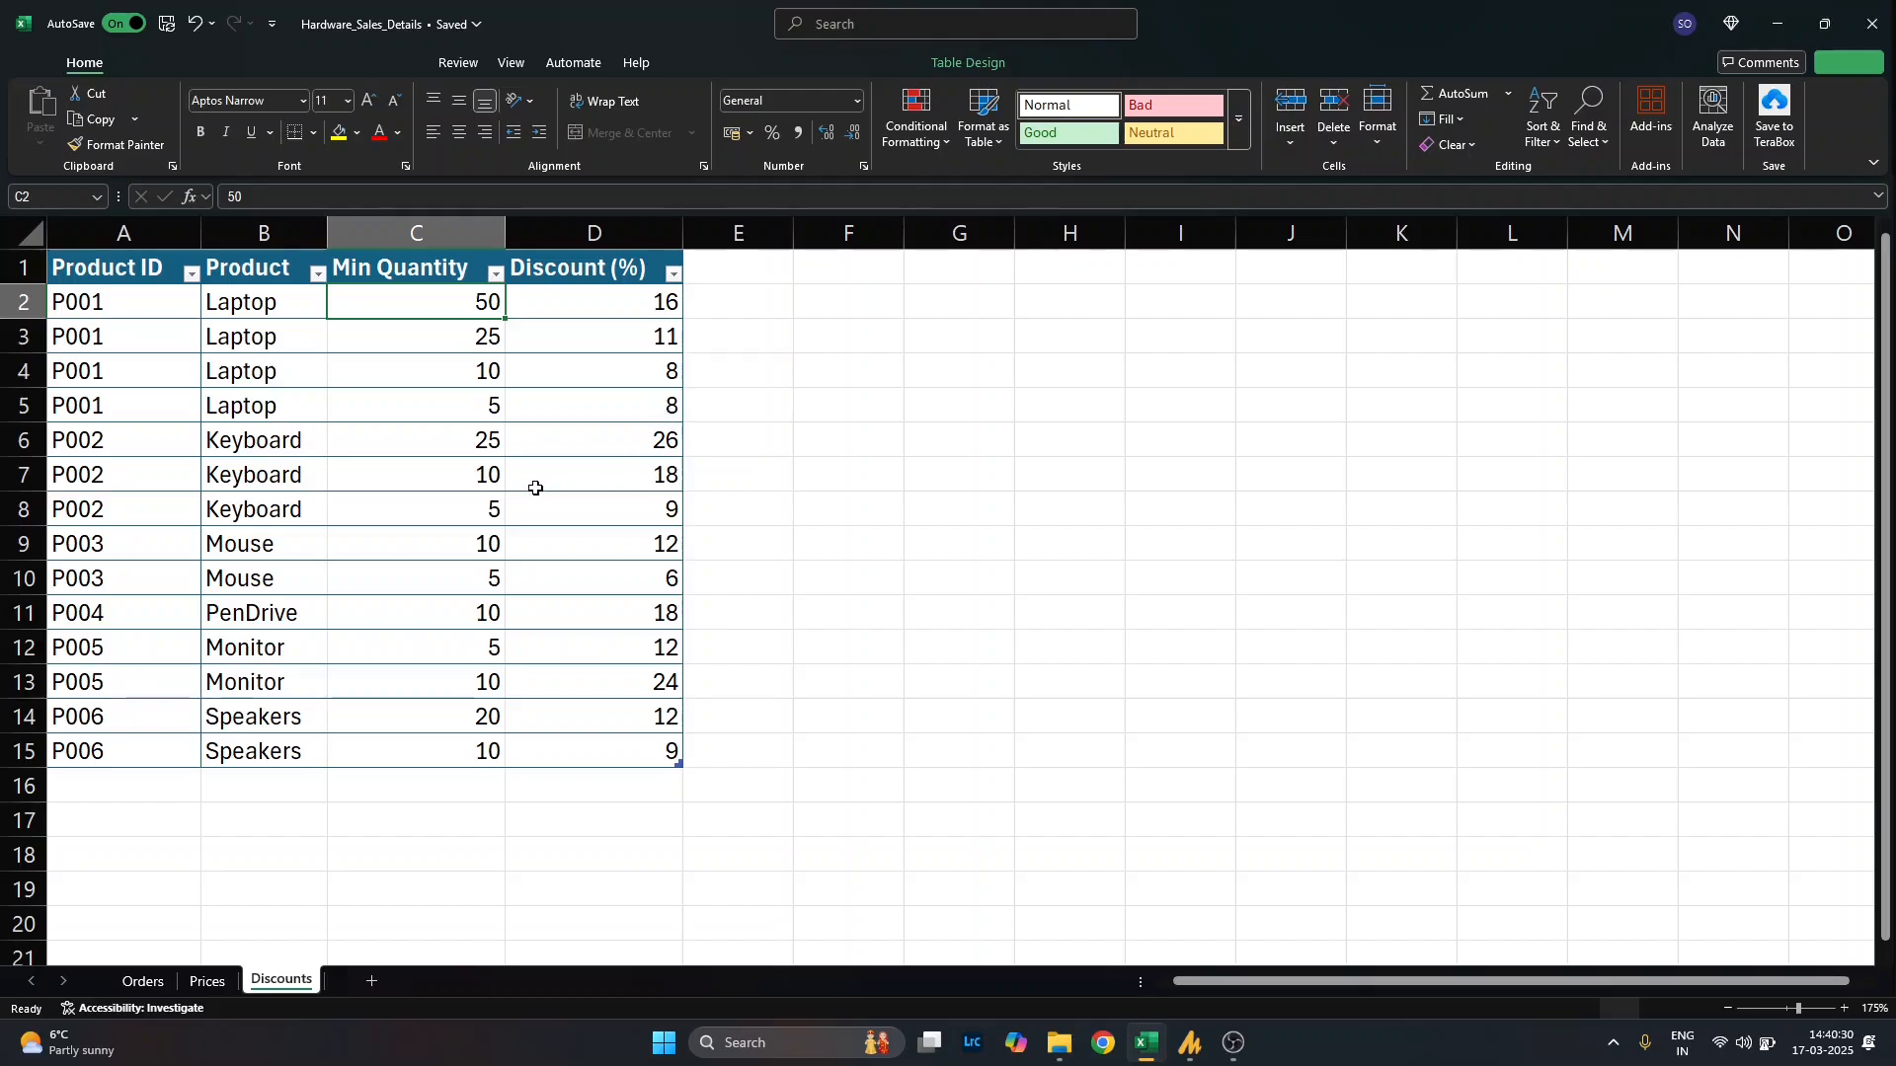
click(164, 985)
Launch the Power Query Editor for this workbook and maximize its window
click(859, 23)
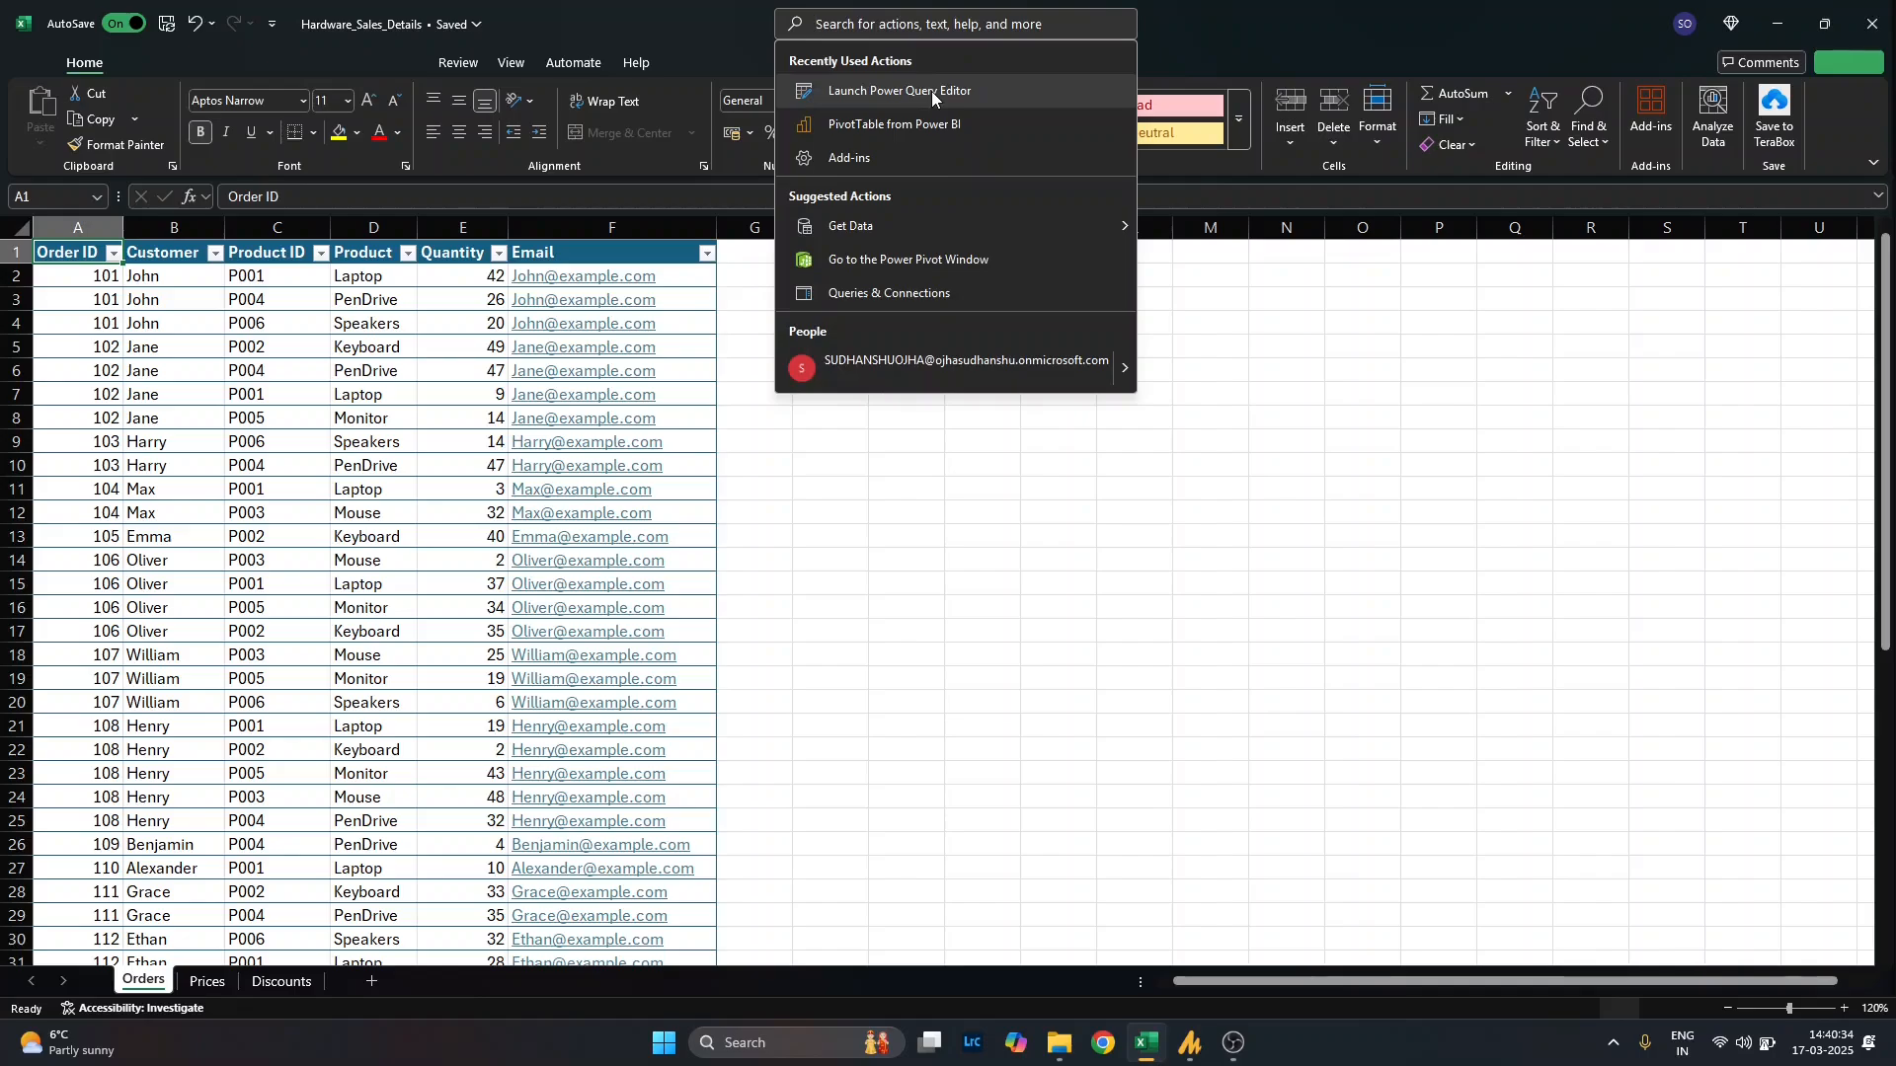
click(931, 90)
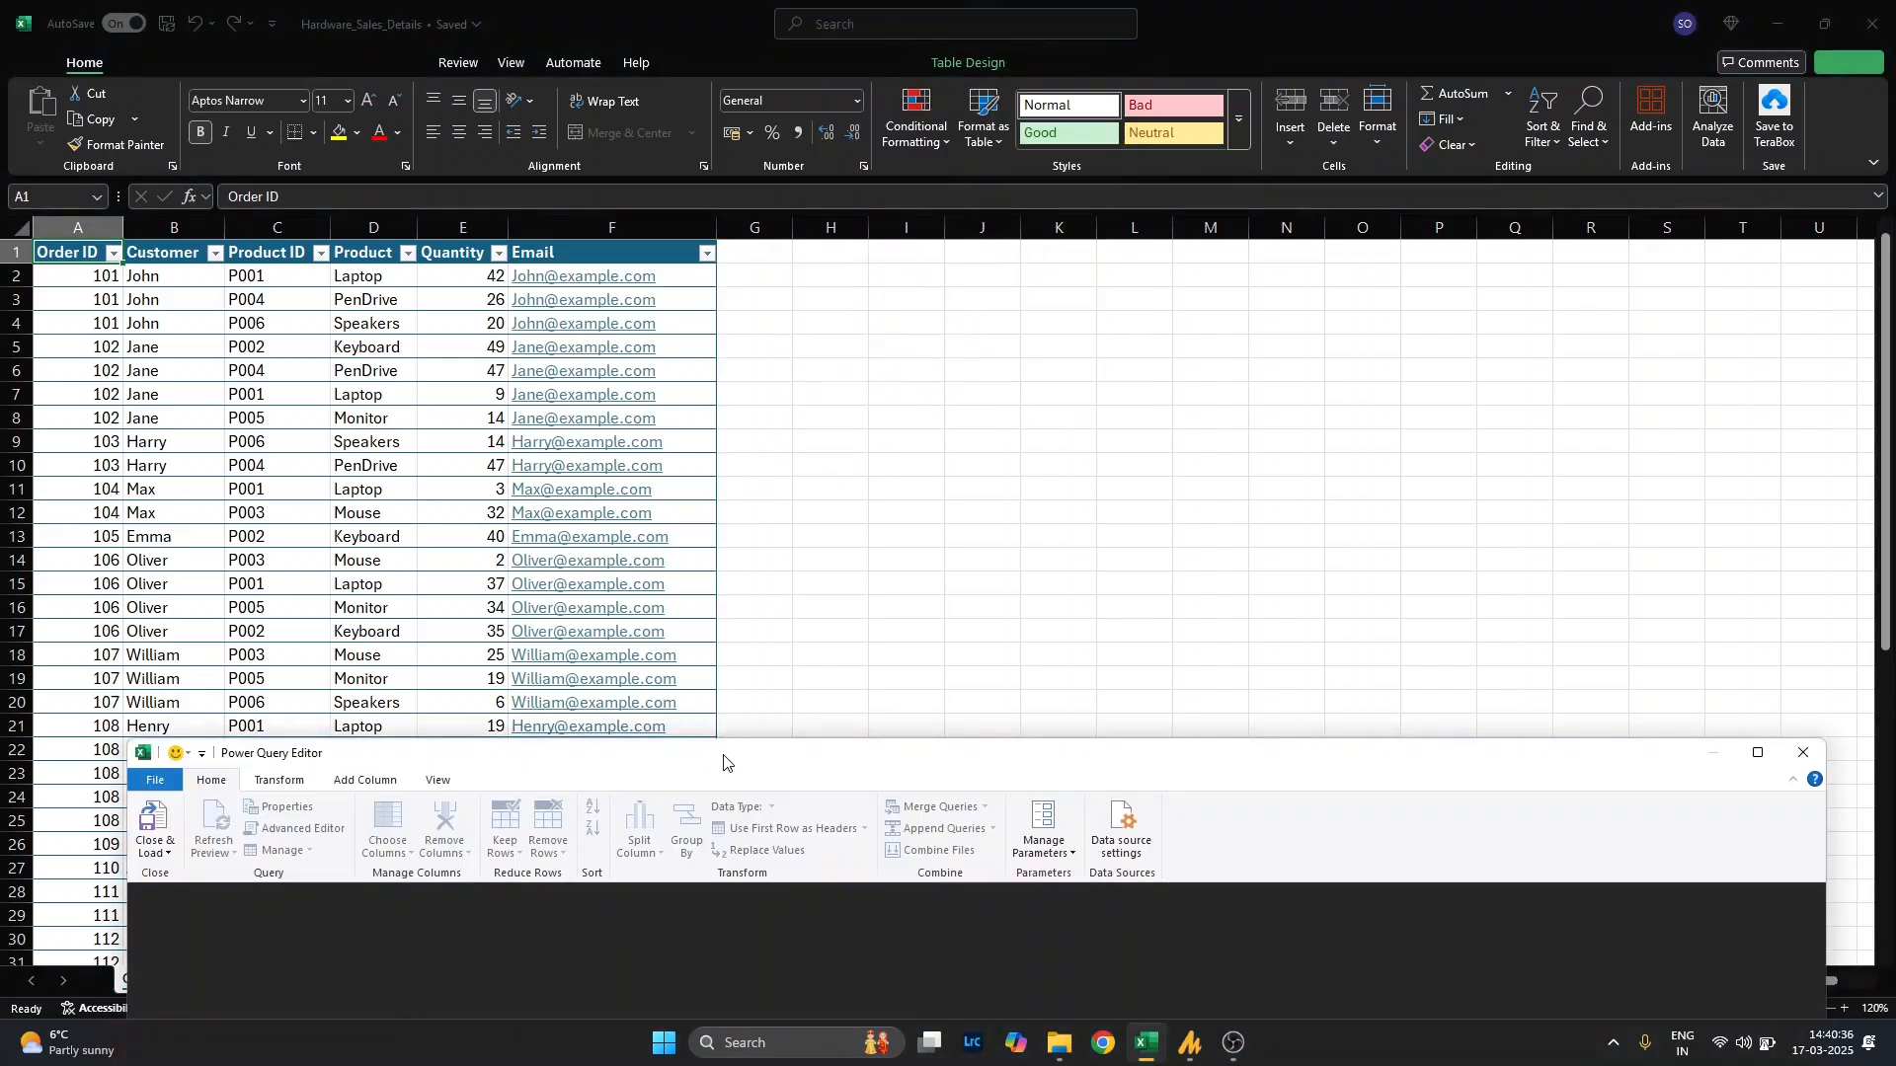
drag(708, 759, 708, 5)
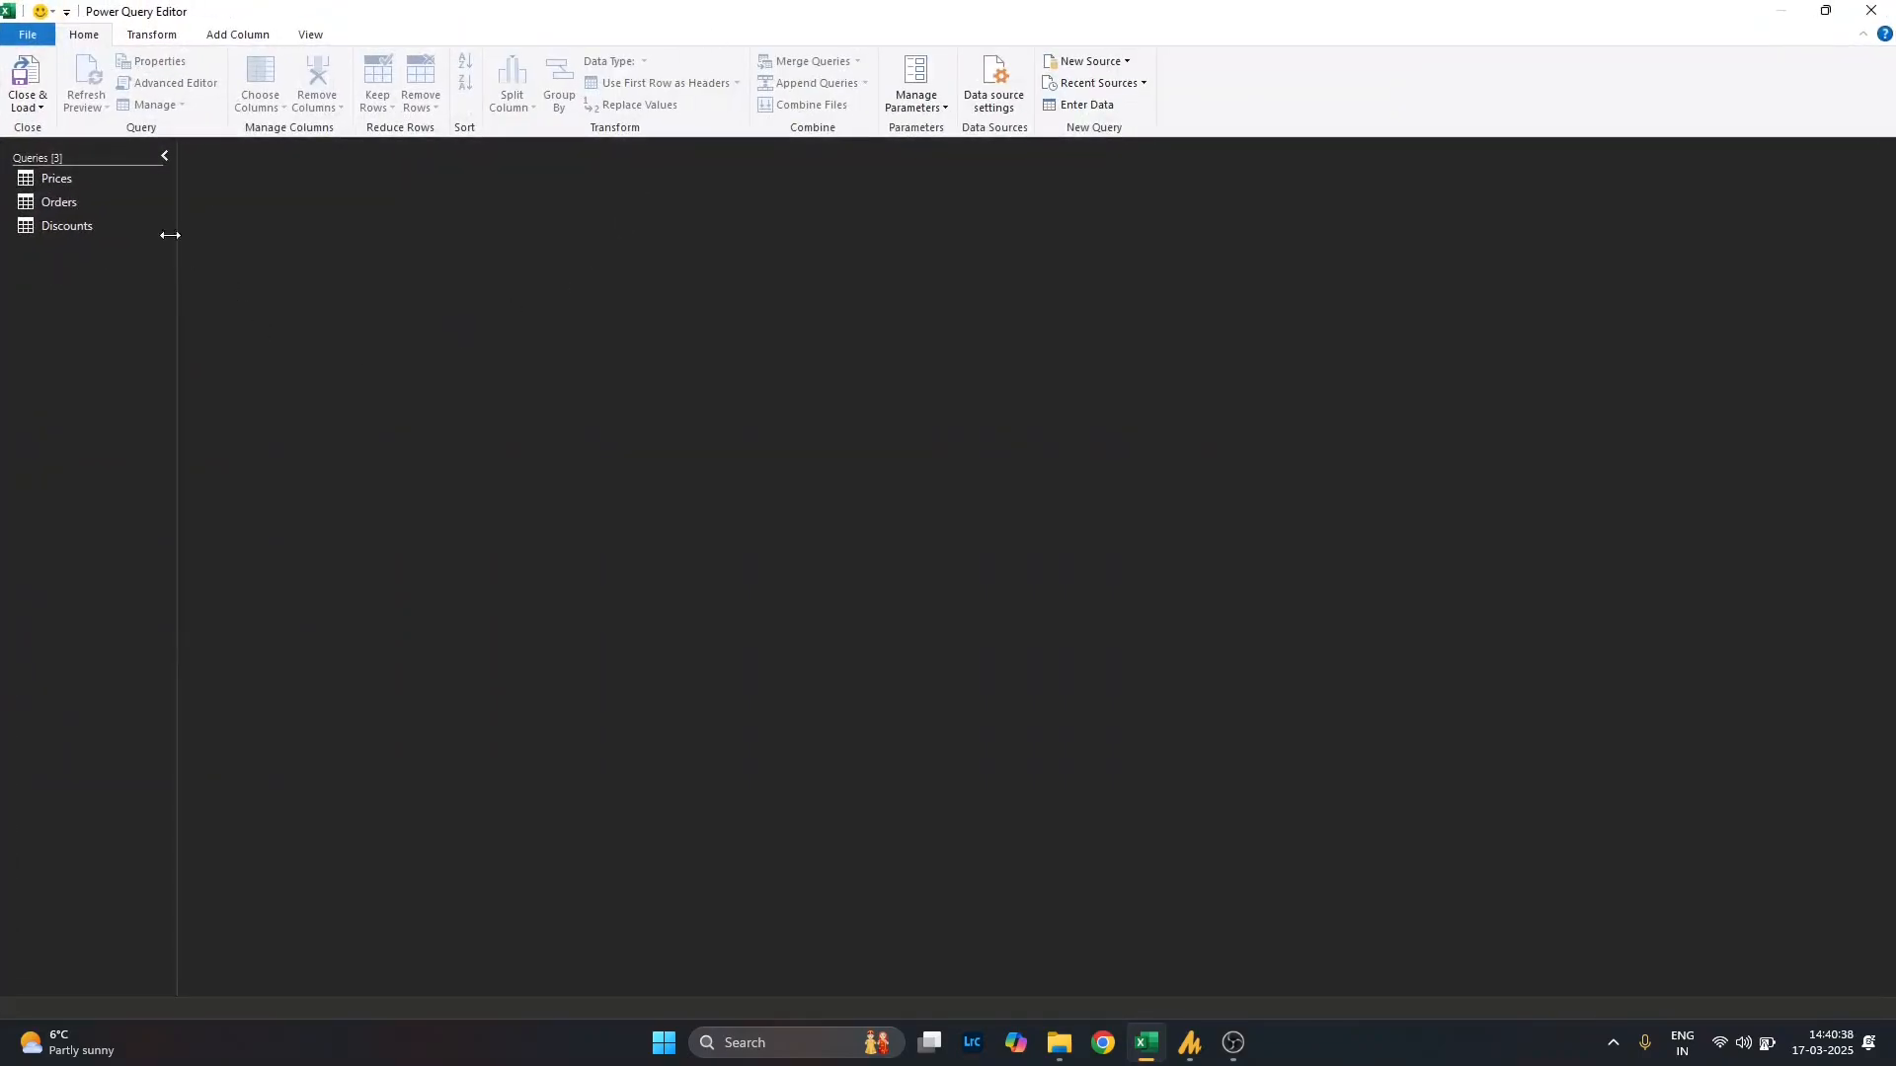
Review the data previews of the Prices, Orders and Discounts queries
click(73, 182)
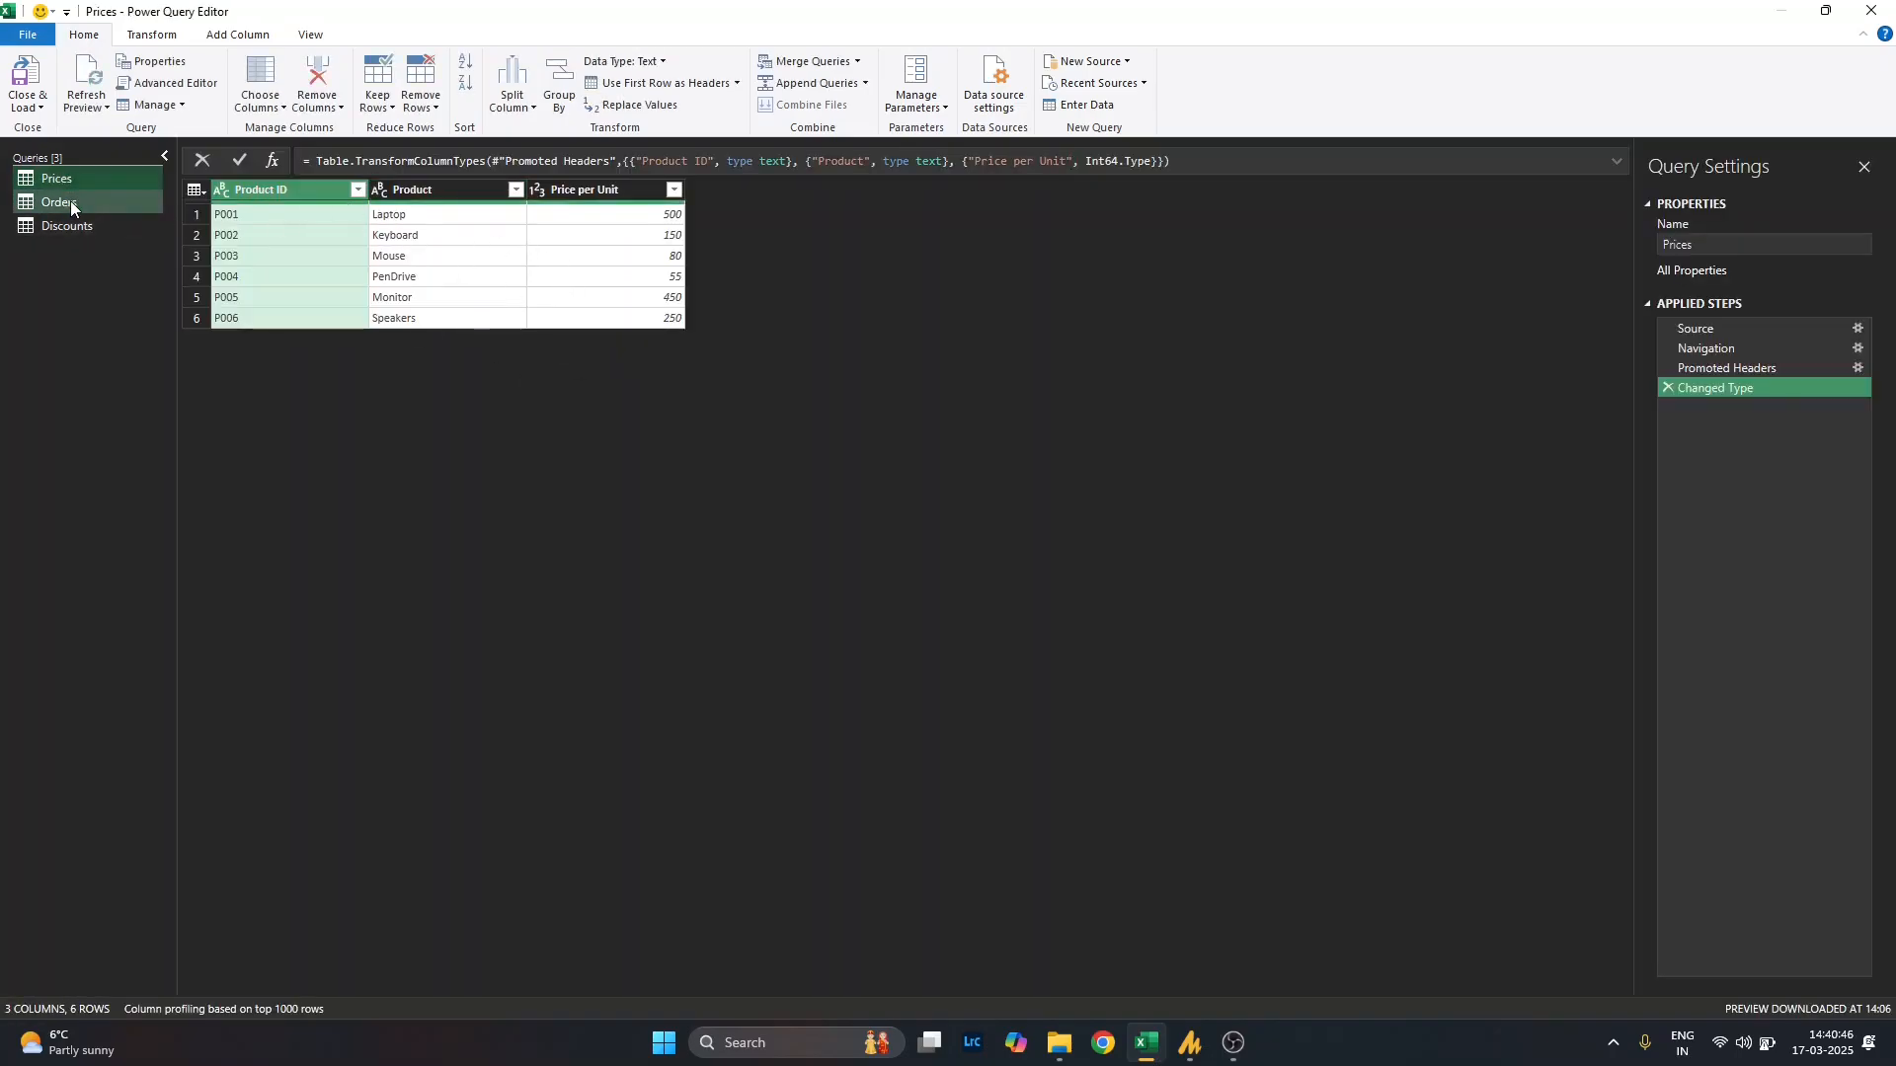
click(69, 200)
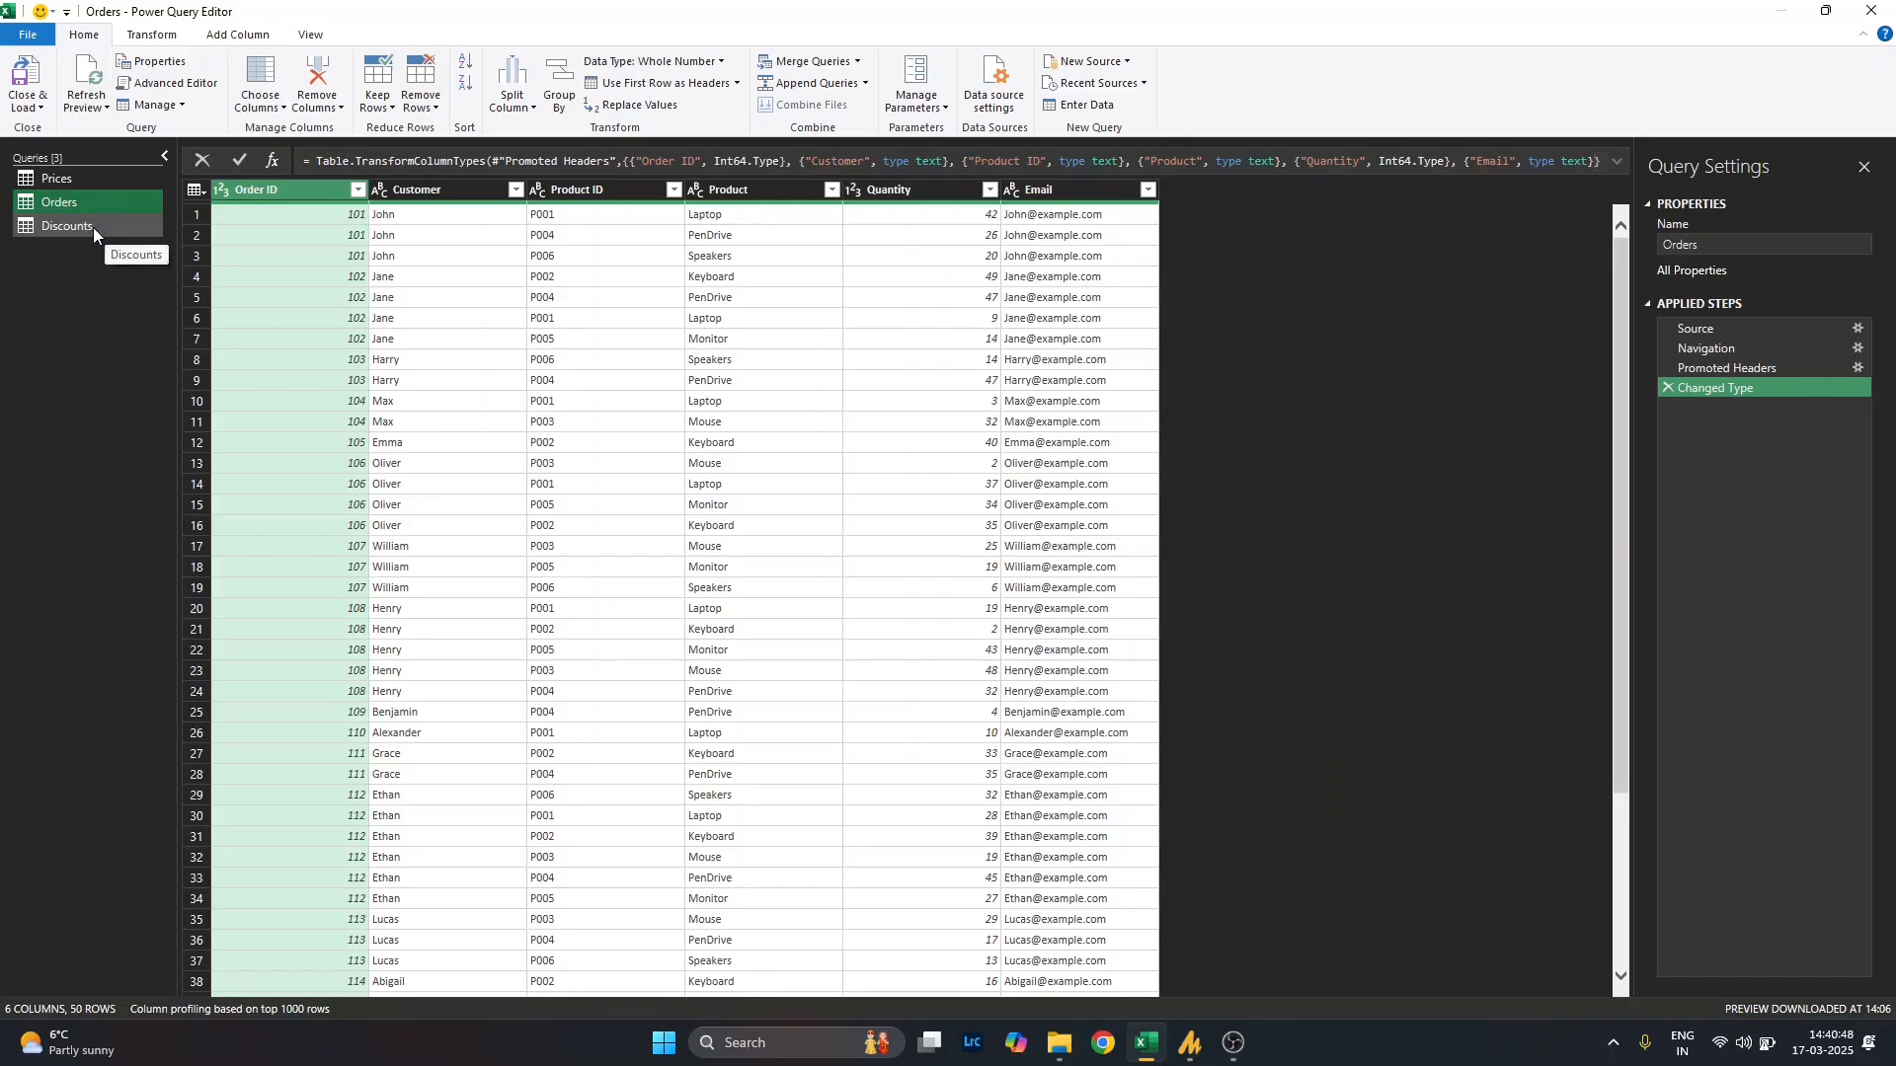
click(93, 228)
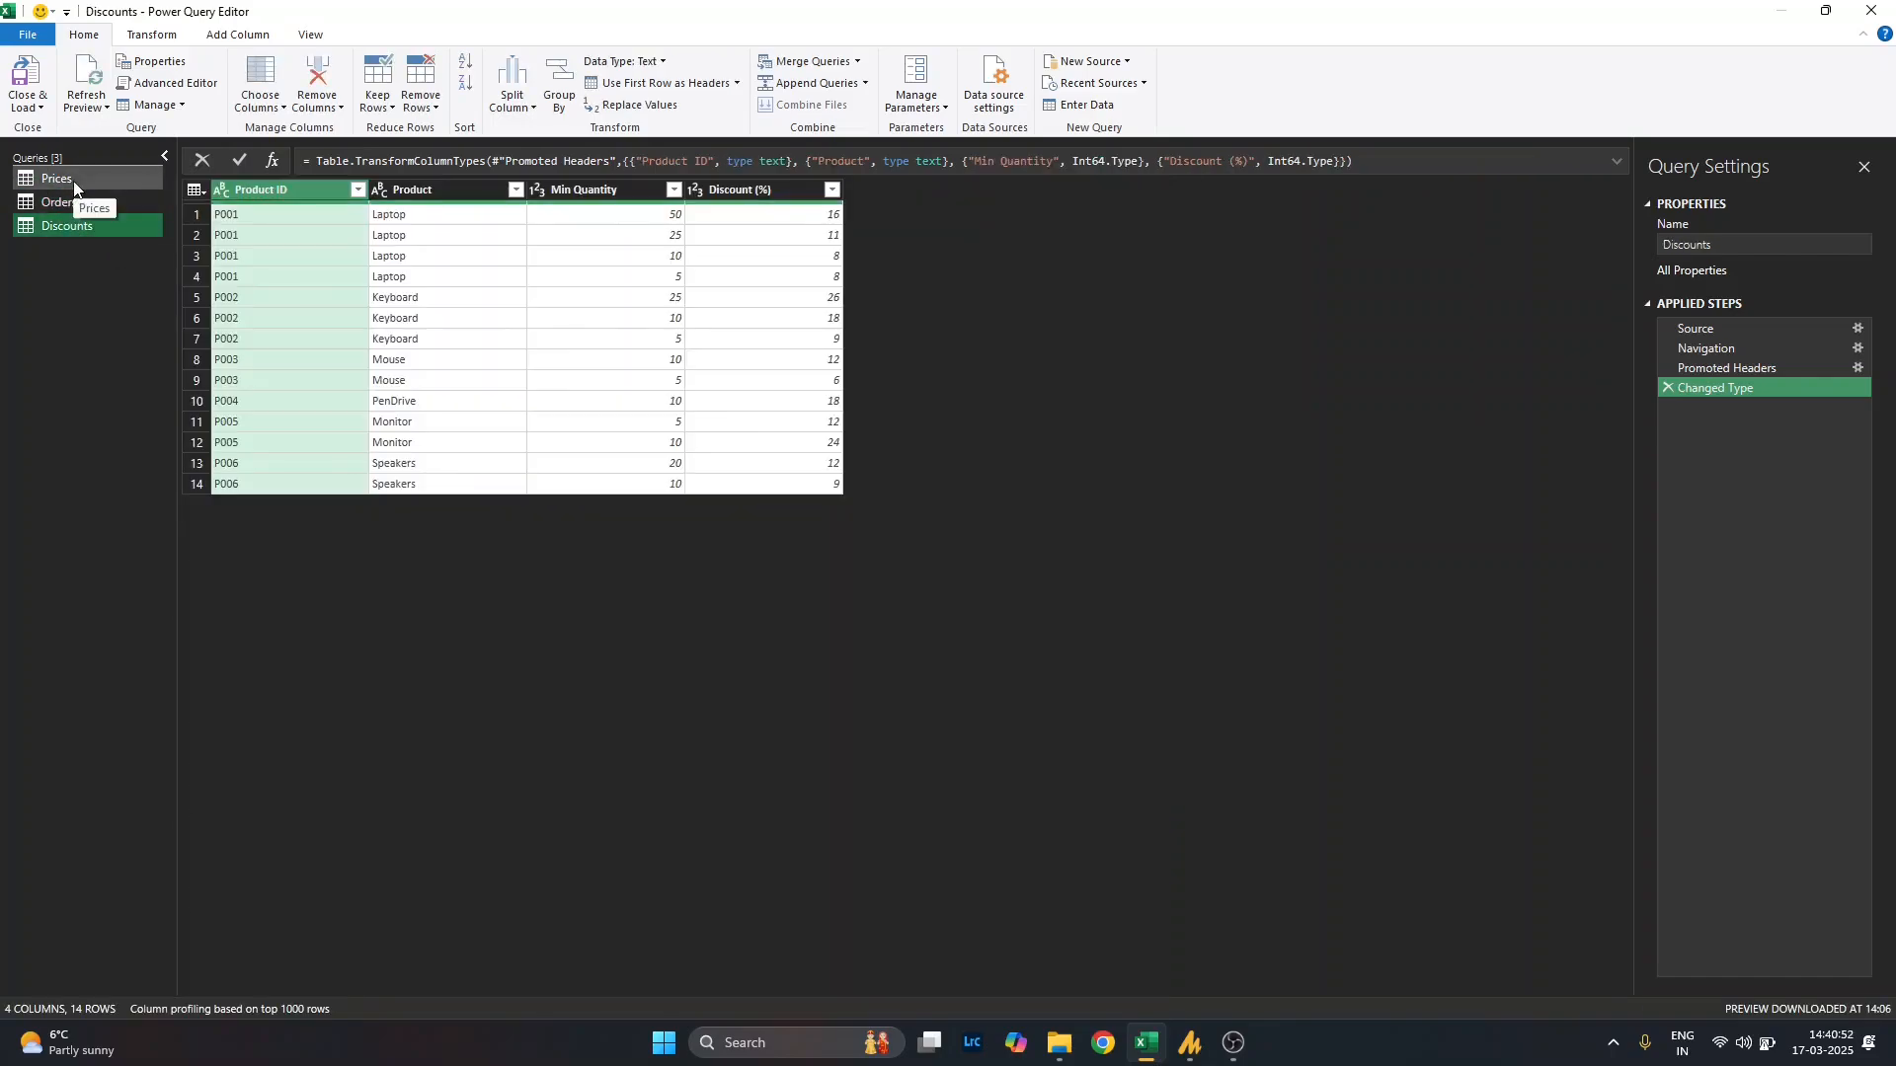
Merge the Orders query with Prices as a new query, matching on Product ID with a Left Outer join
click(74, 196)
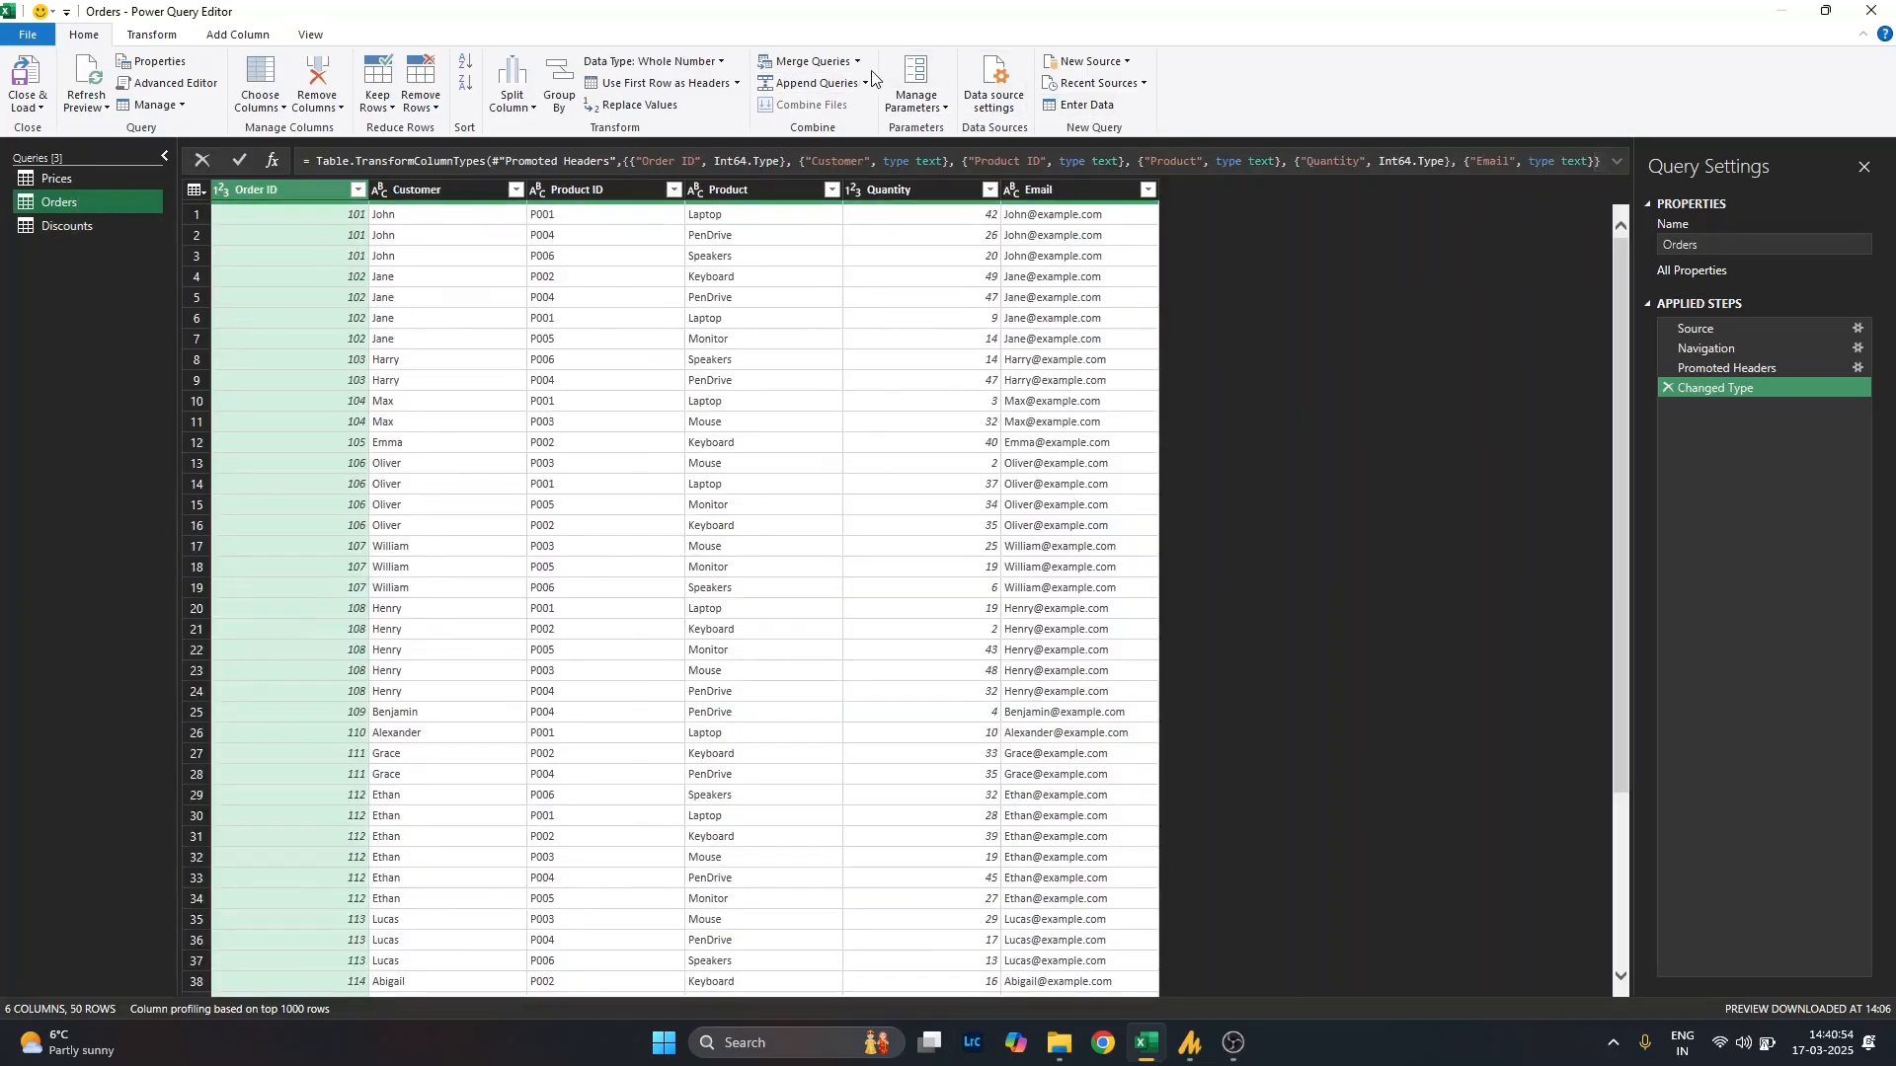
click(858, 63)
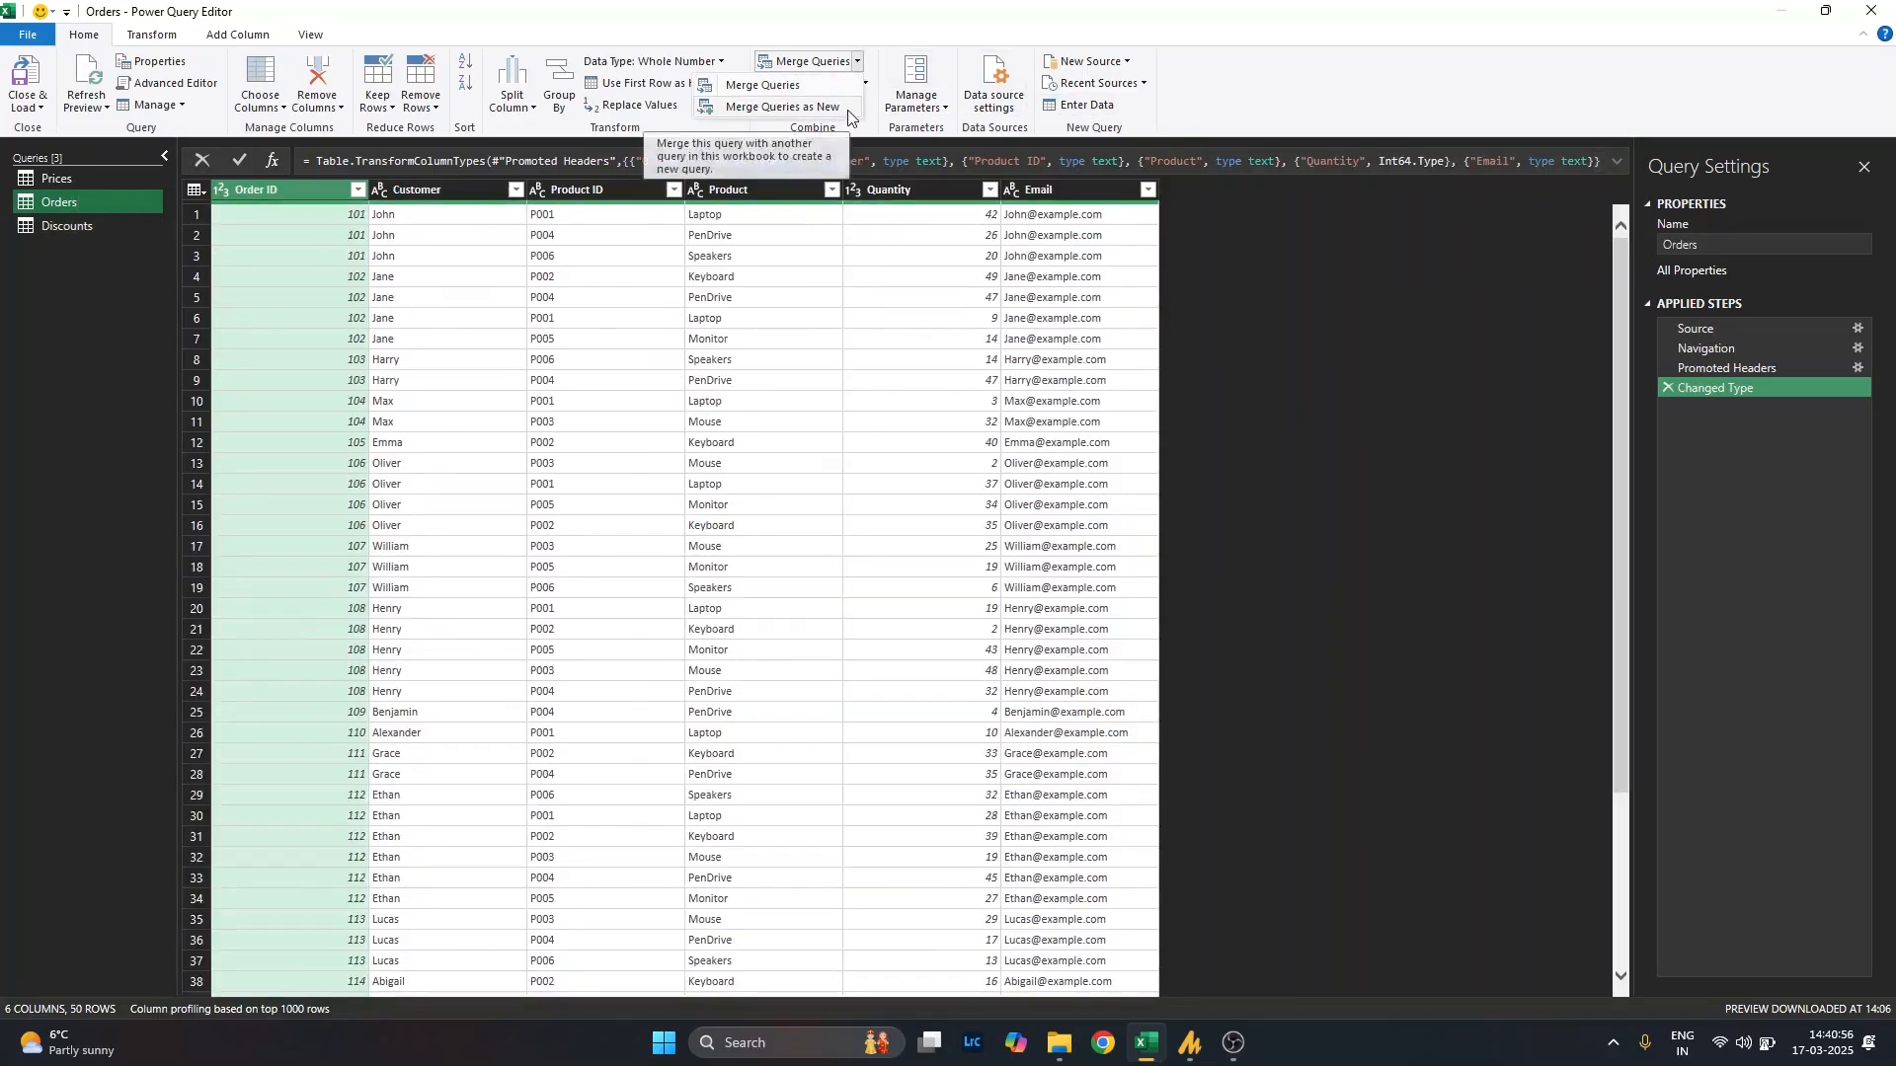
click(845, 108)
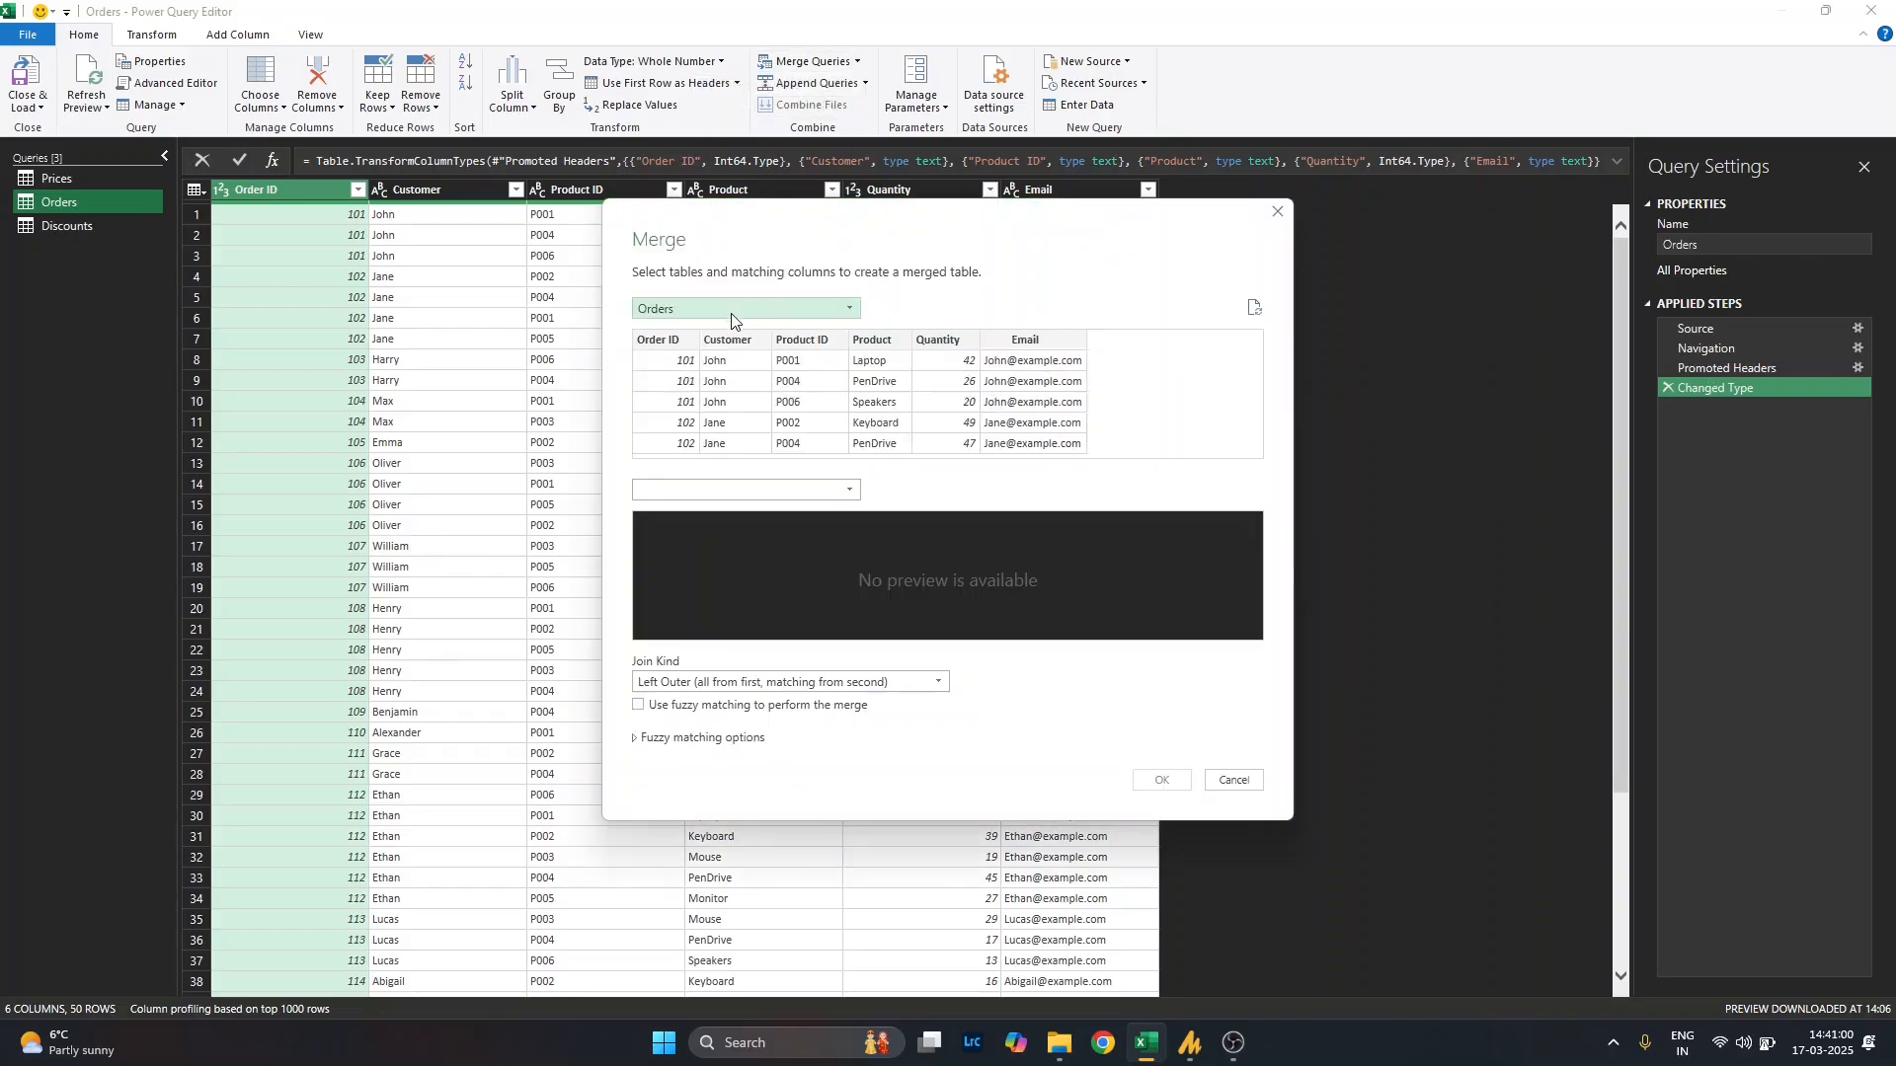
click(836, 491)
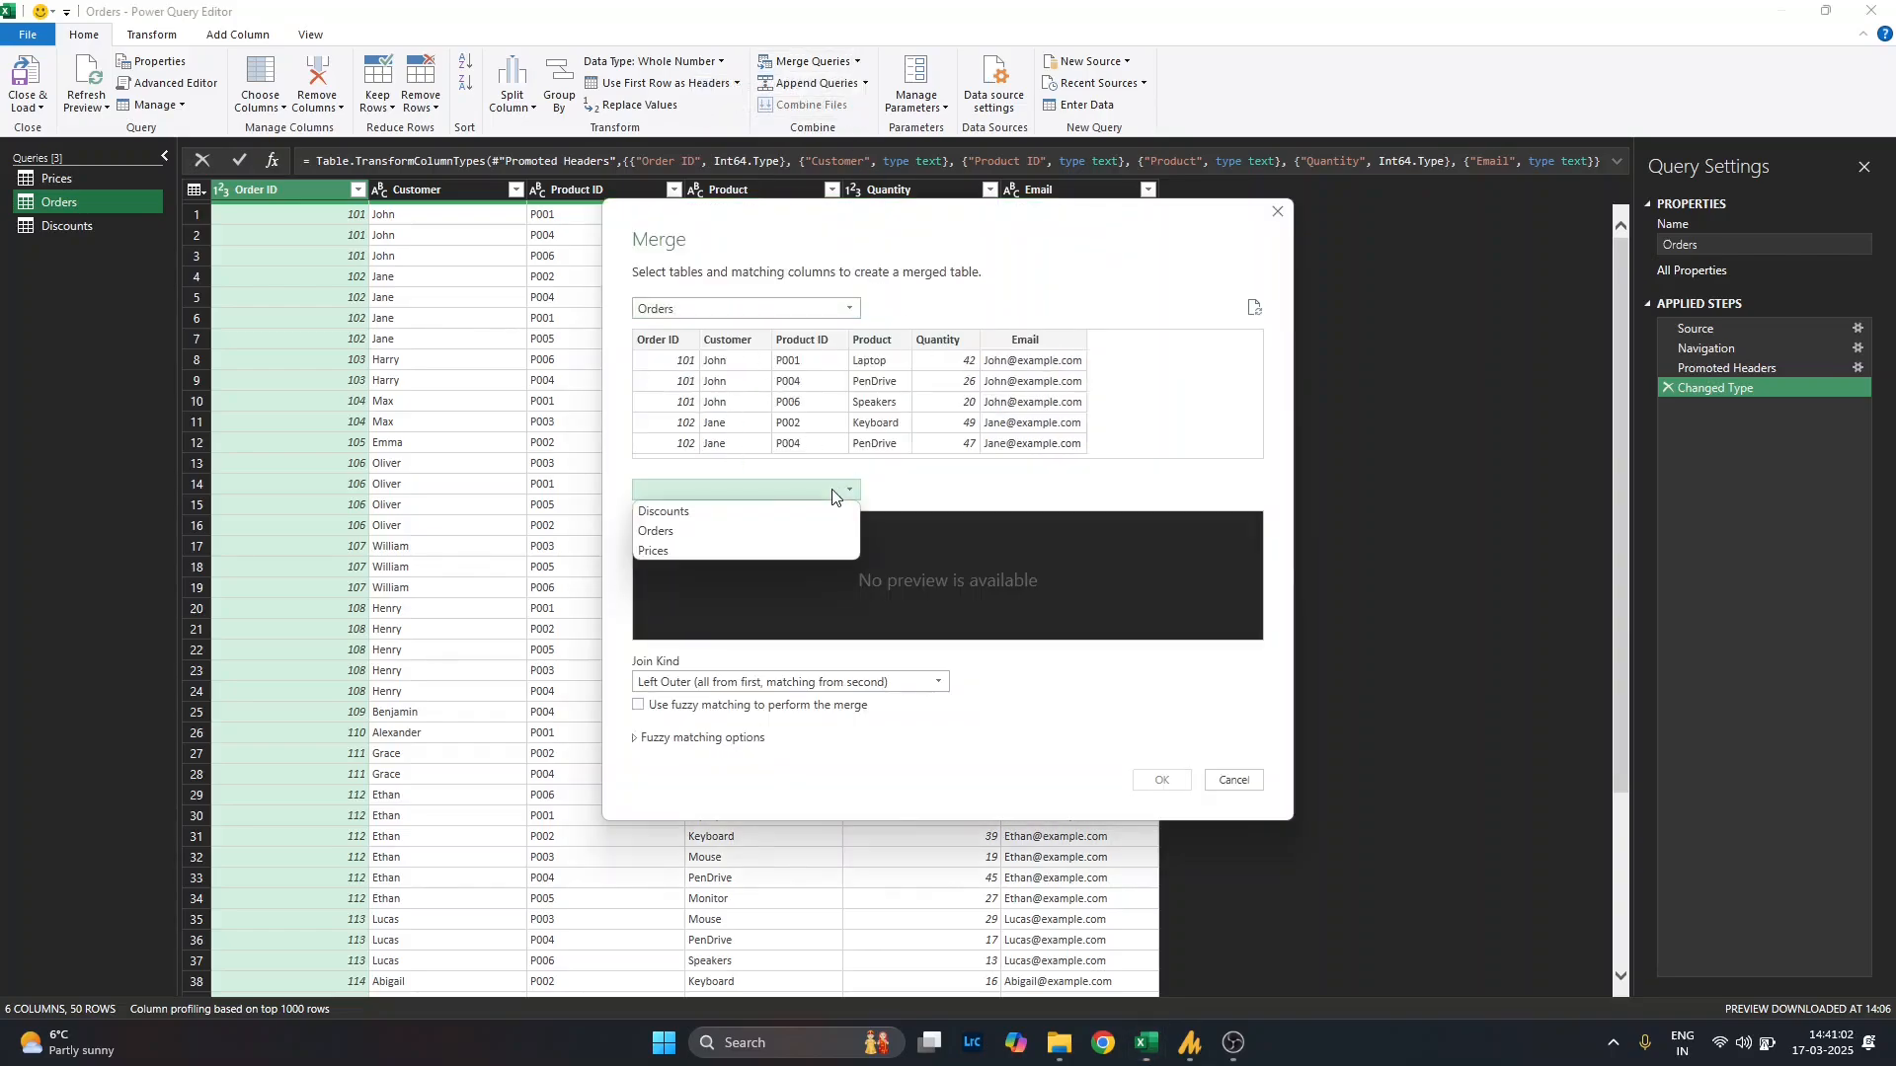
click(744, 551)
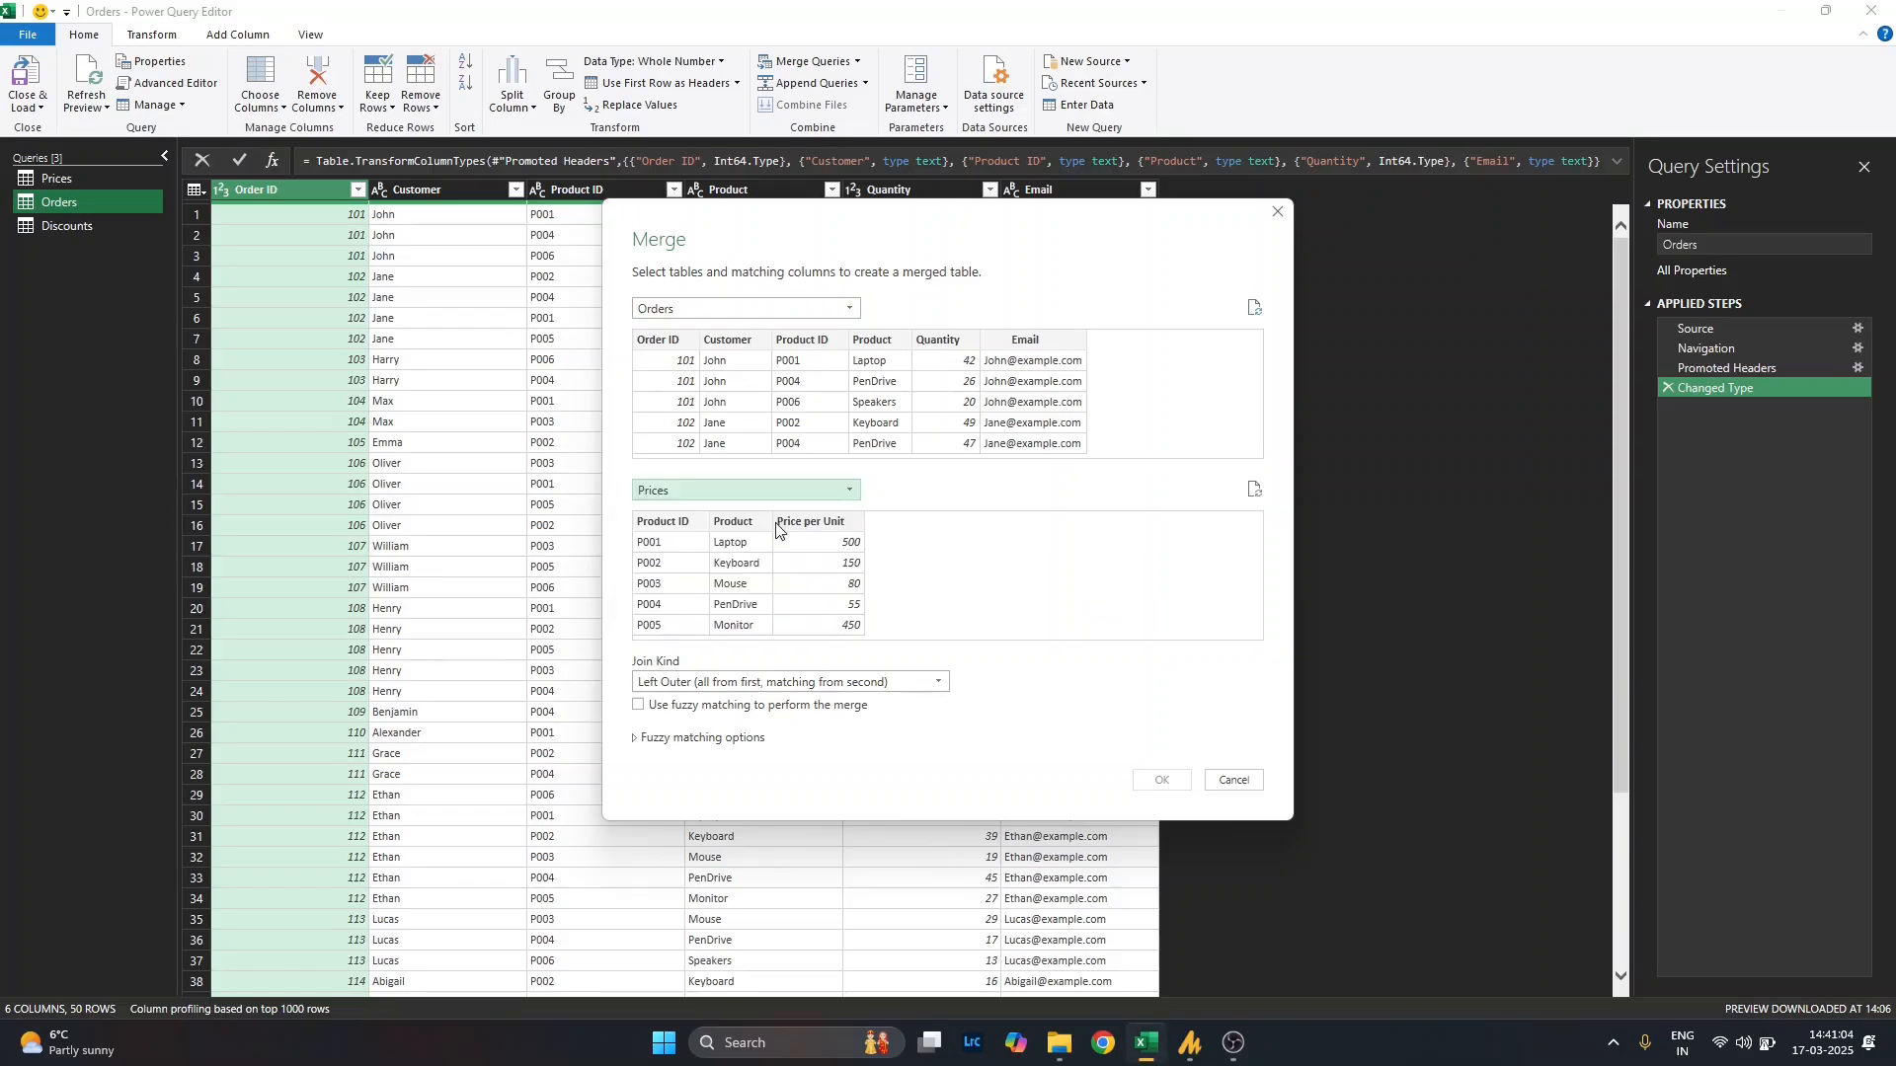
click(811, 355)
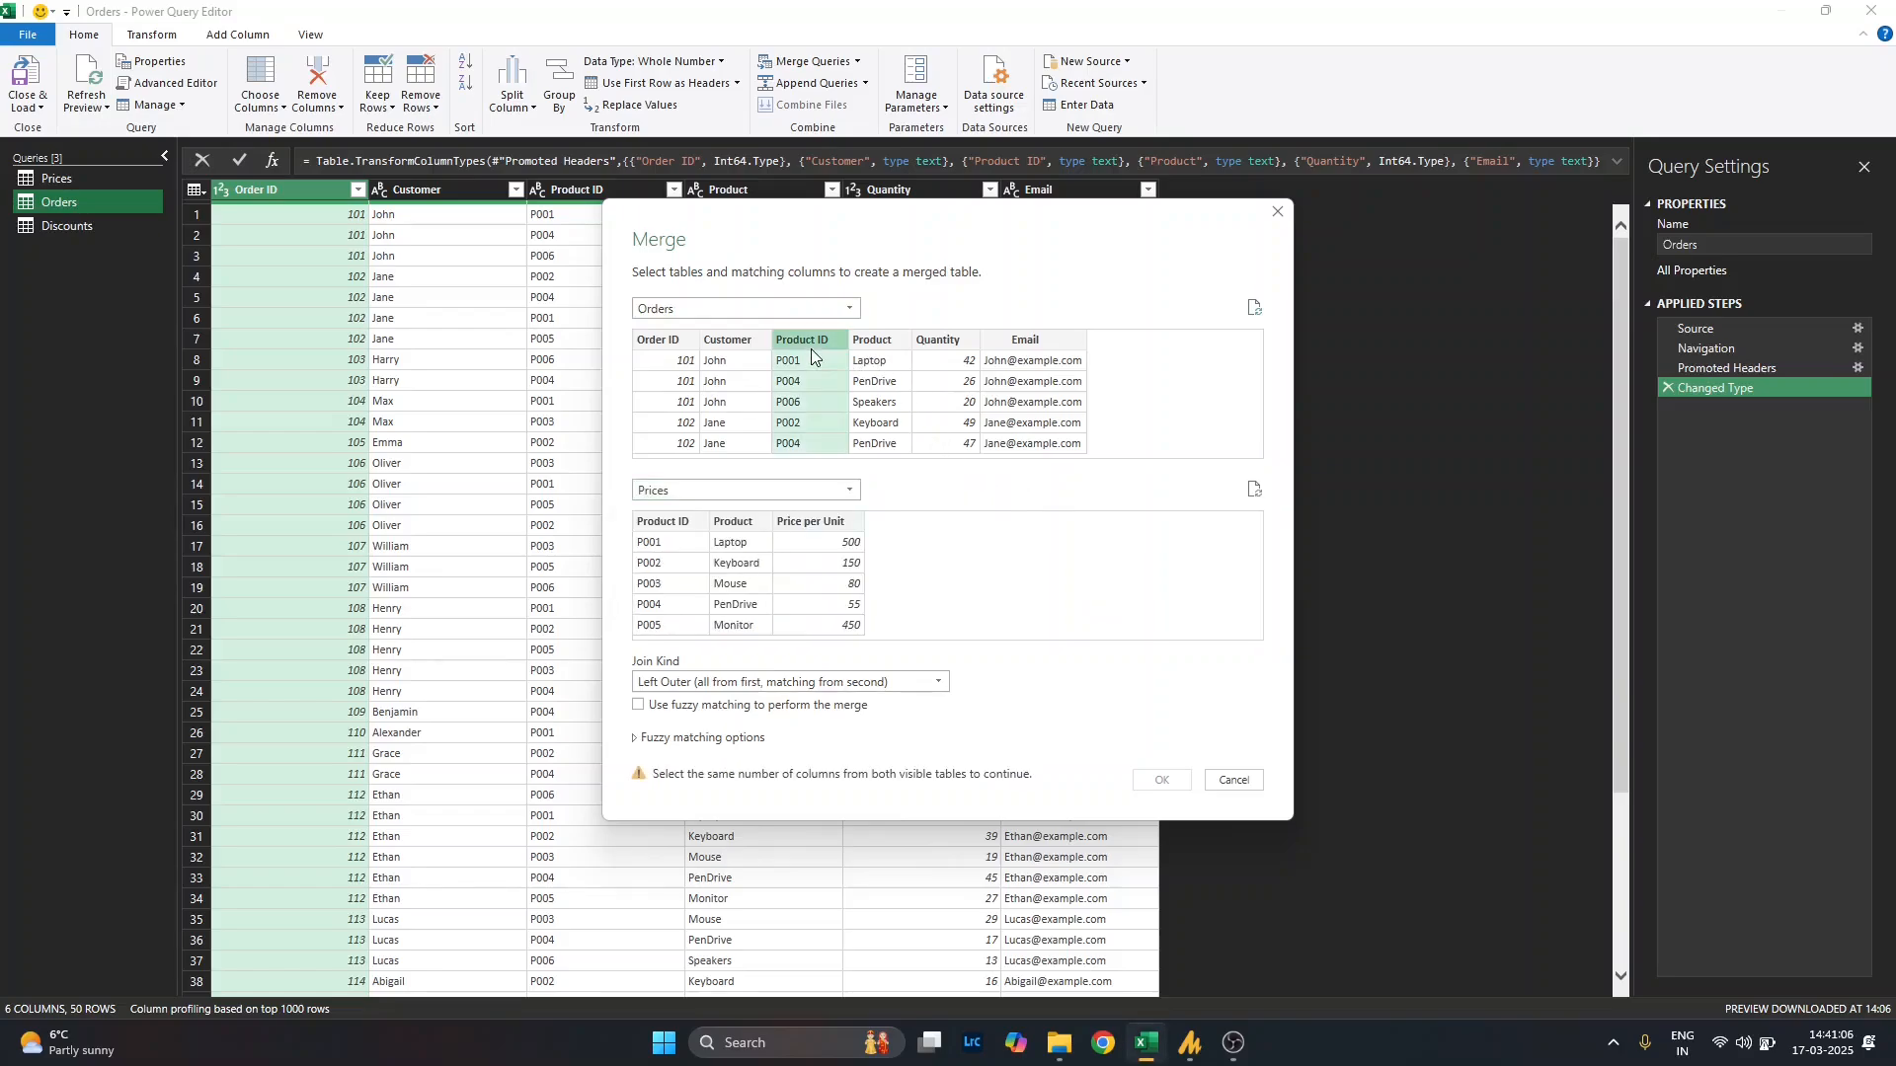
click(674, 554)
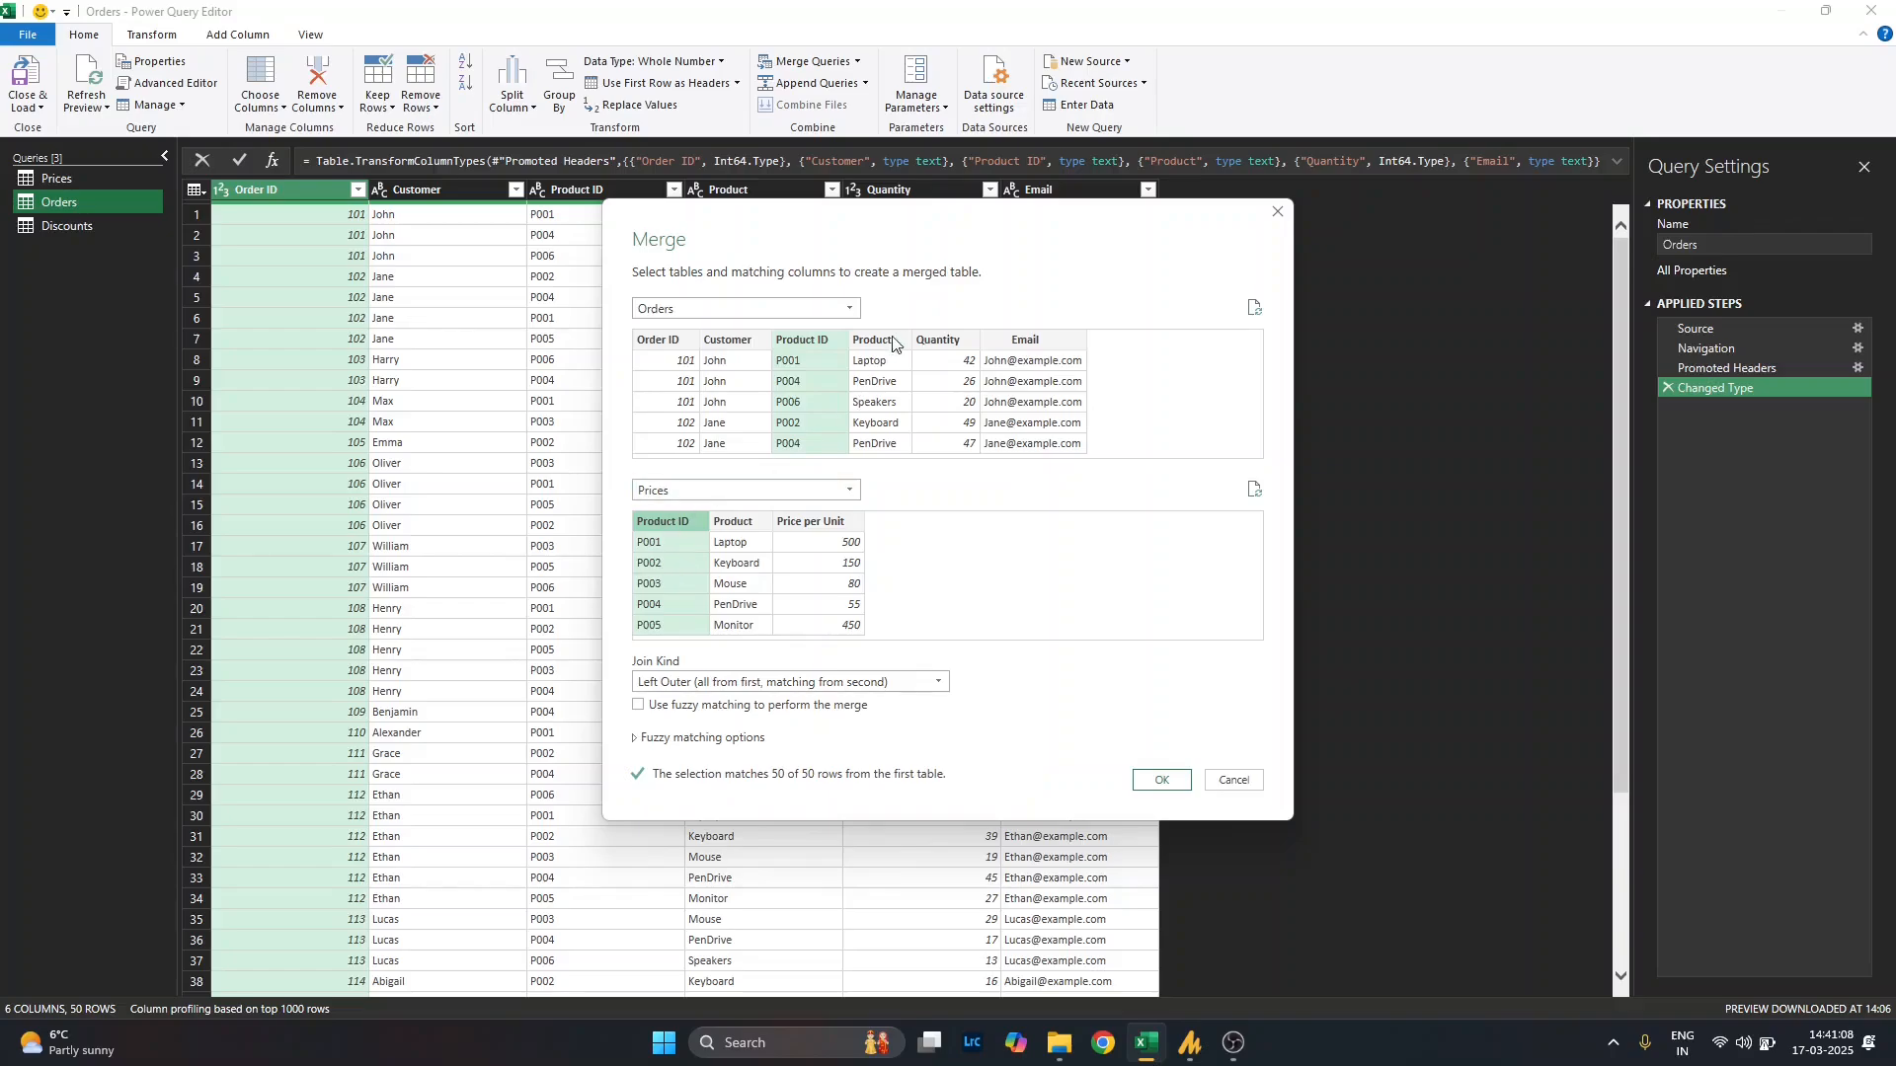
click(1164, 779)
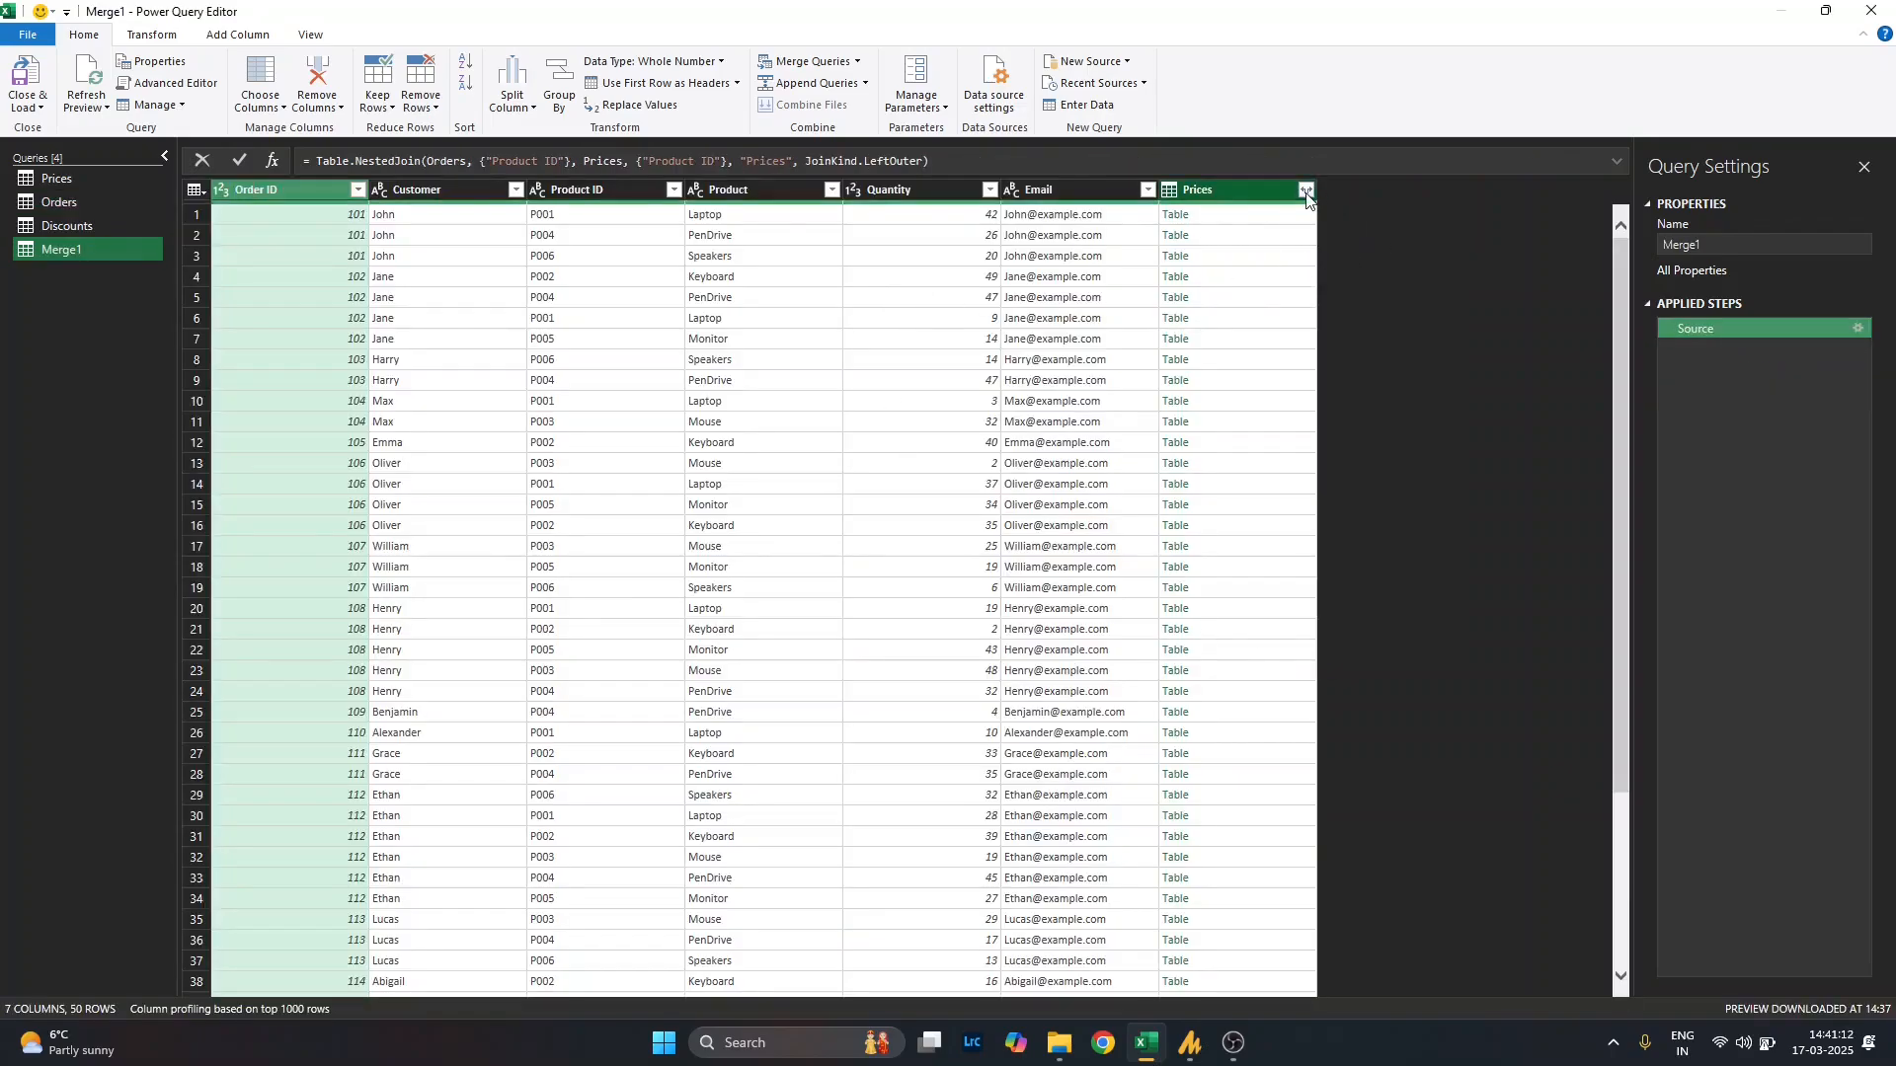
Expand the merged Prices column to include only Price per Unit, keeping the original column name as prefix
click(1306, 192)
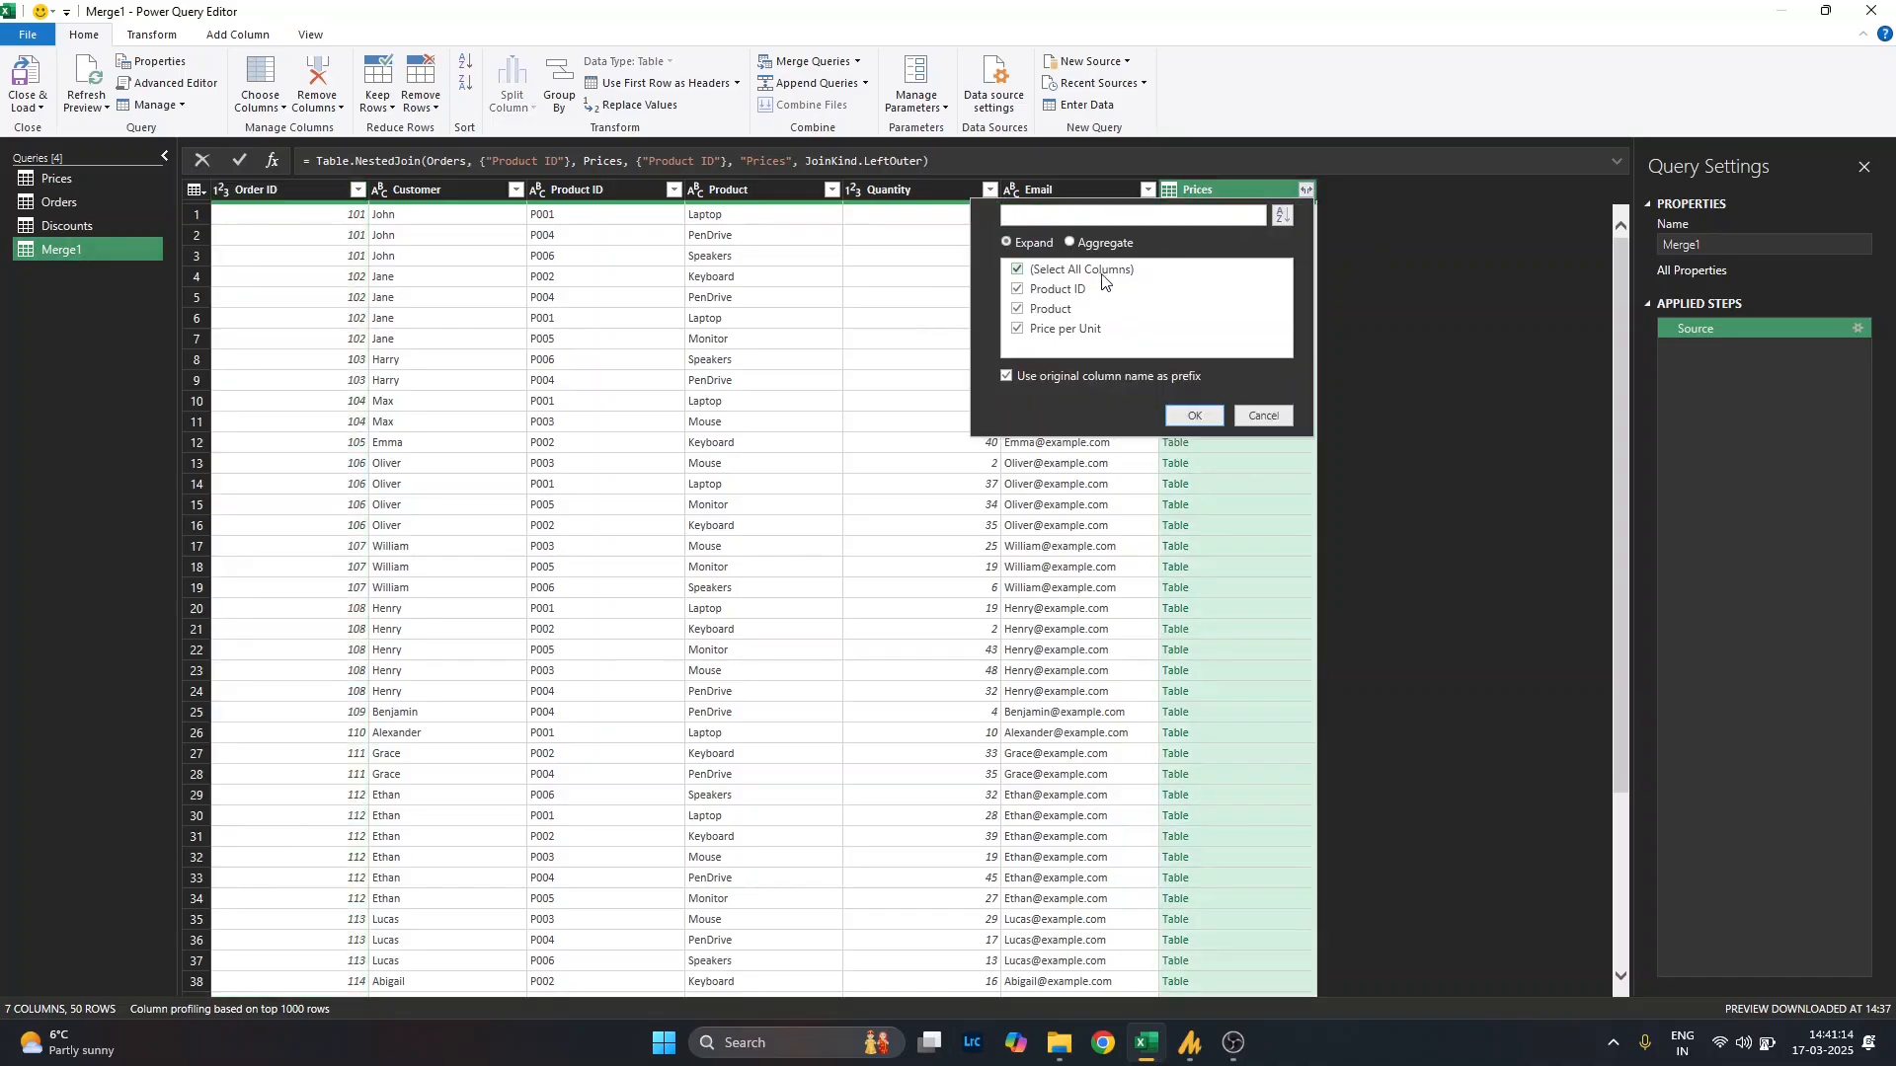
click(1071, 272)
click(1192, 416)
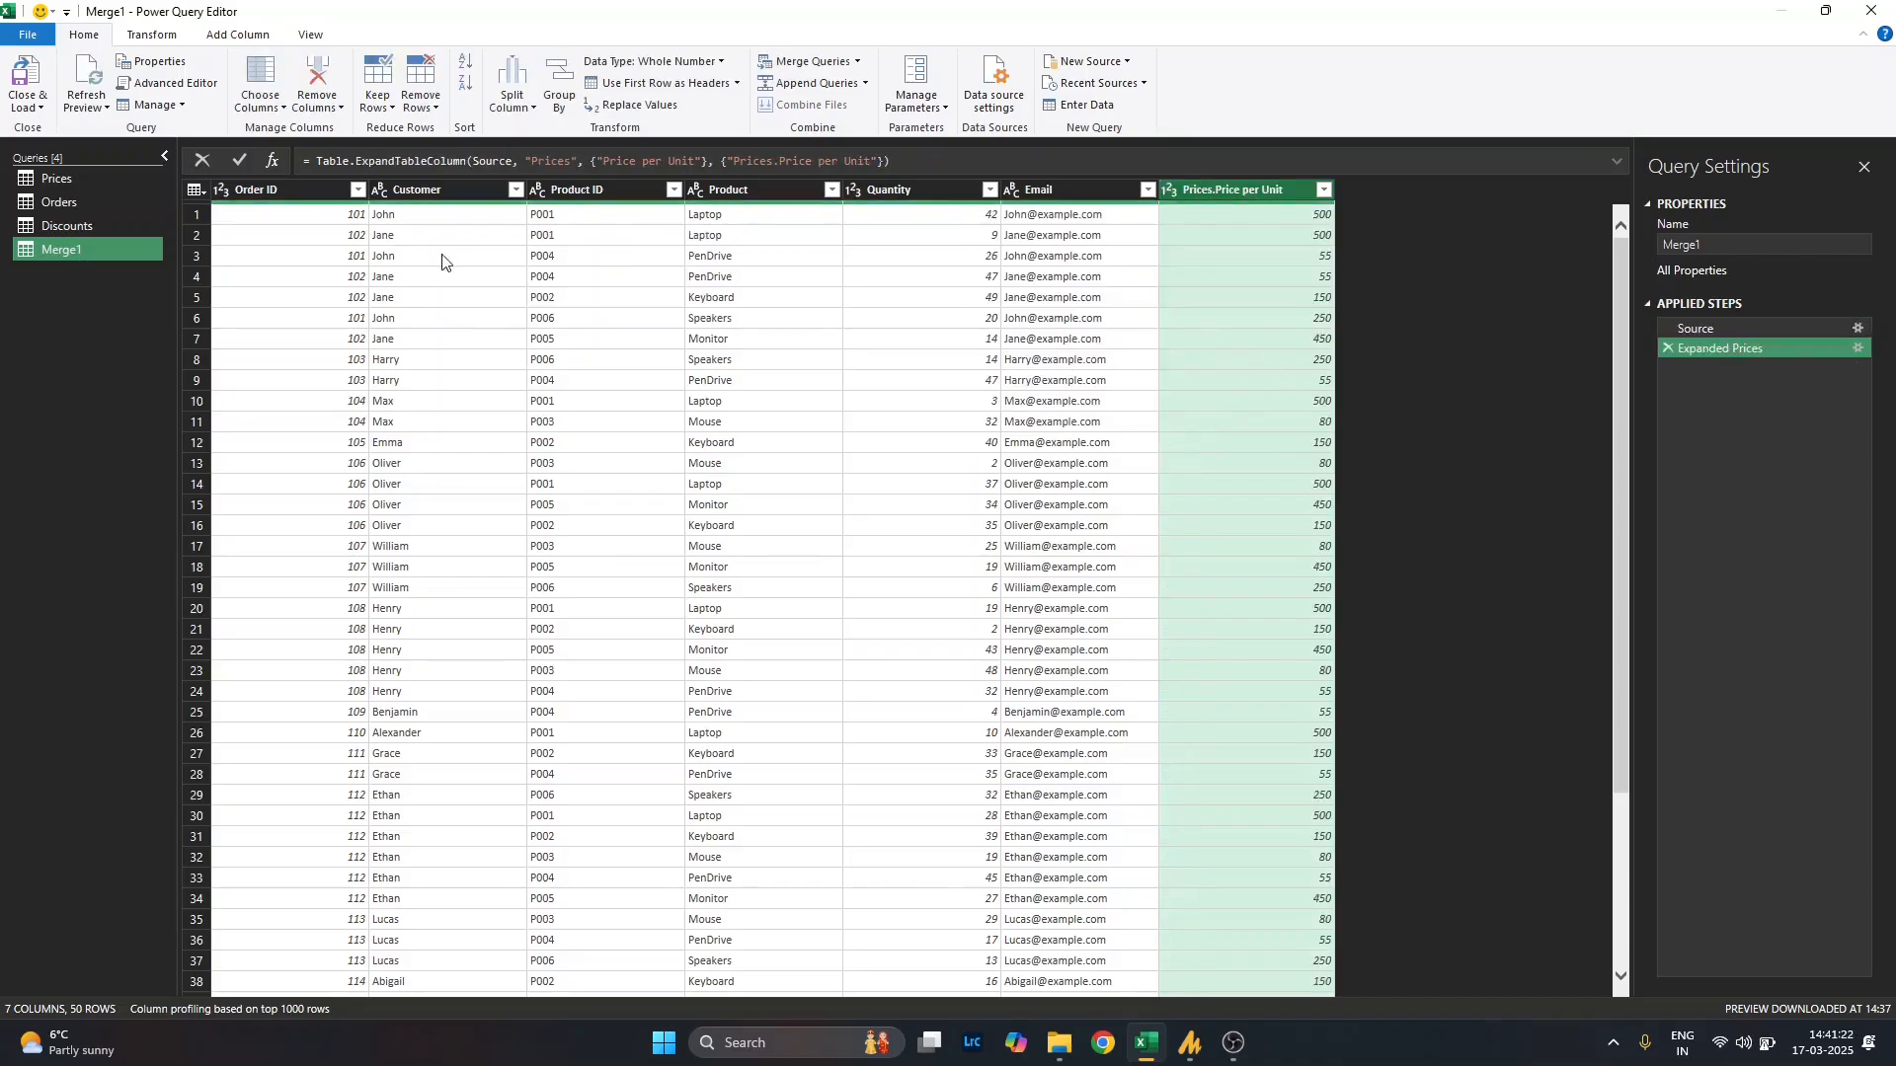
Merge the Discounts query into Merge1, matching on Product ID with a Left Outer join
click(828, 61)
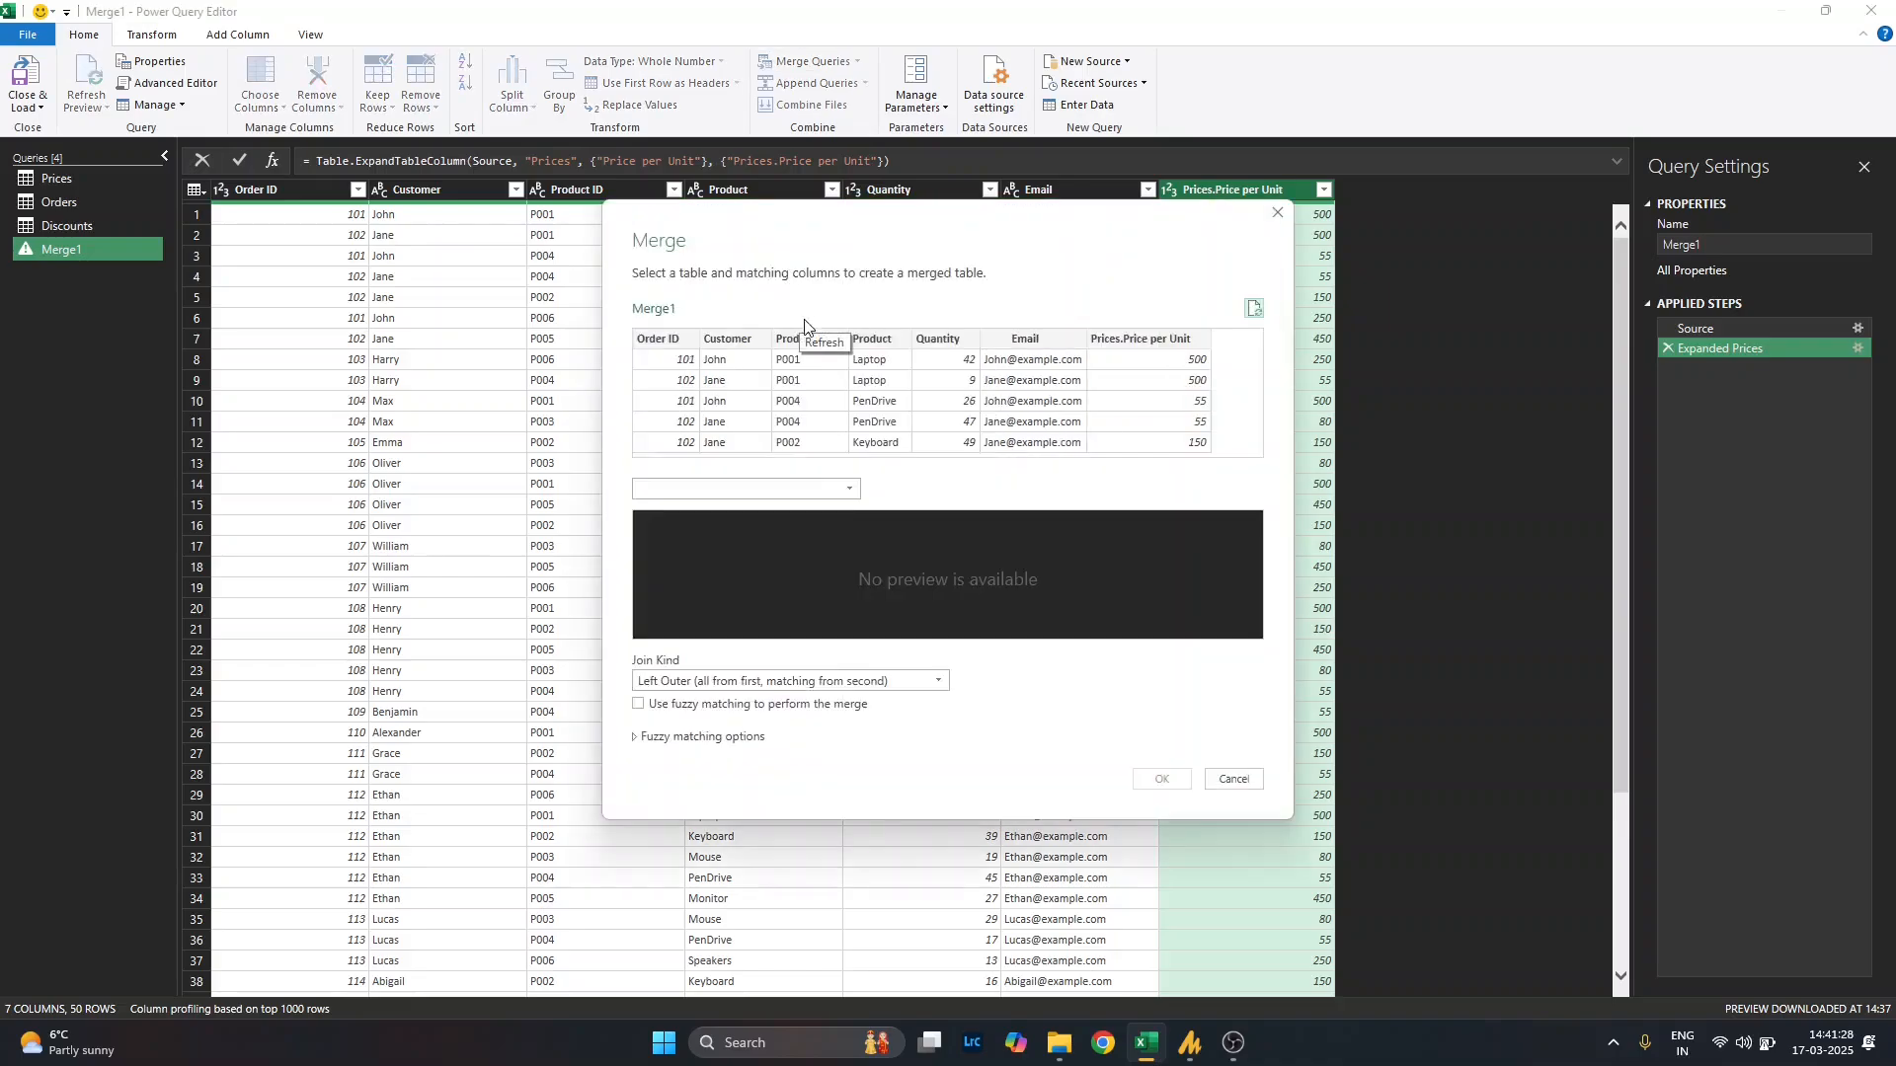
click(785, 491)
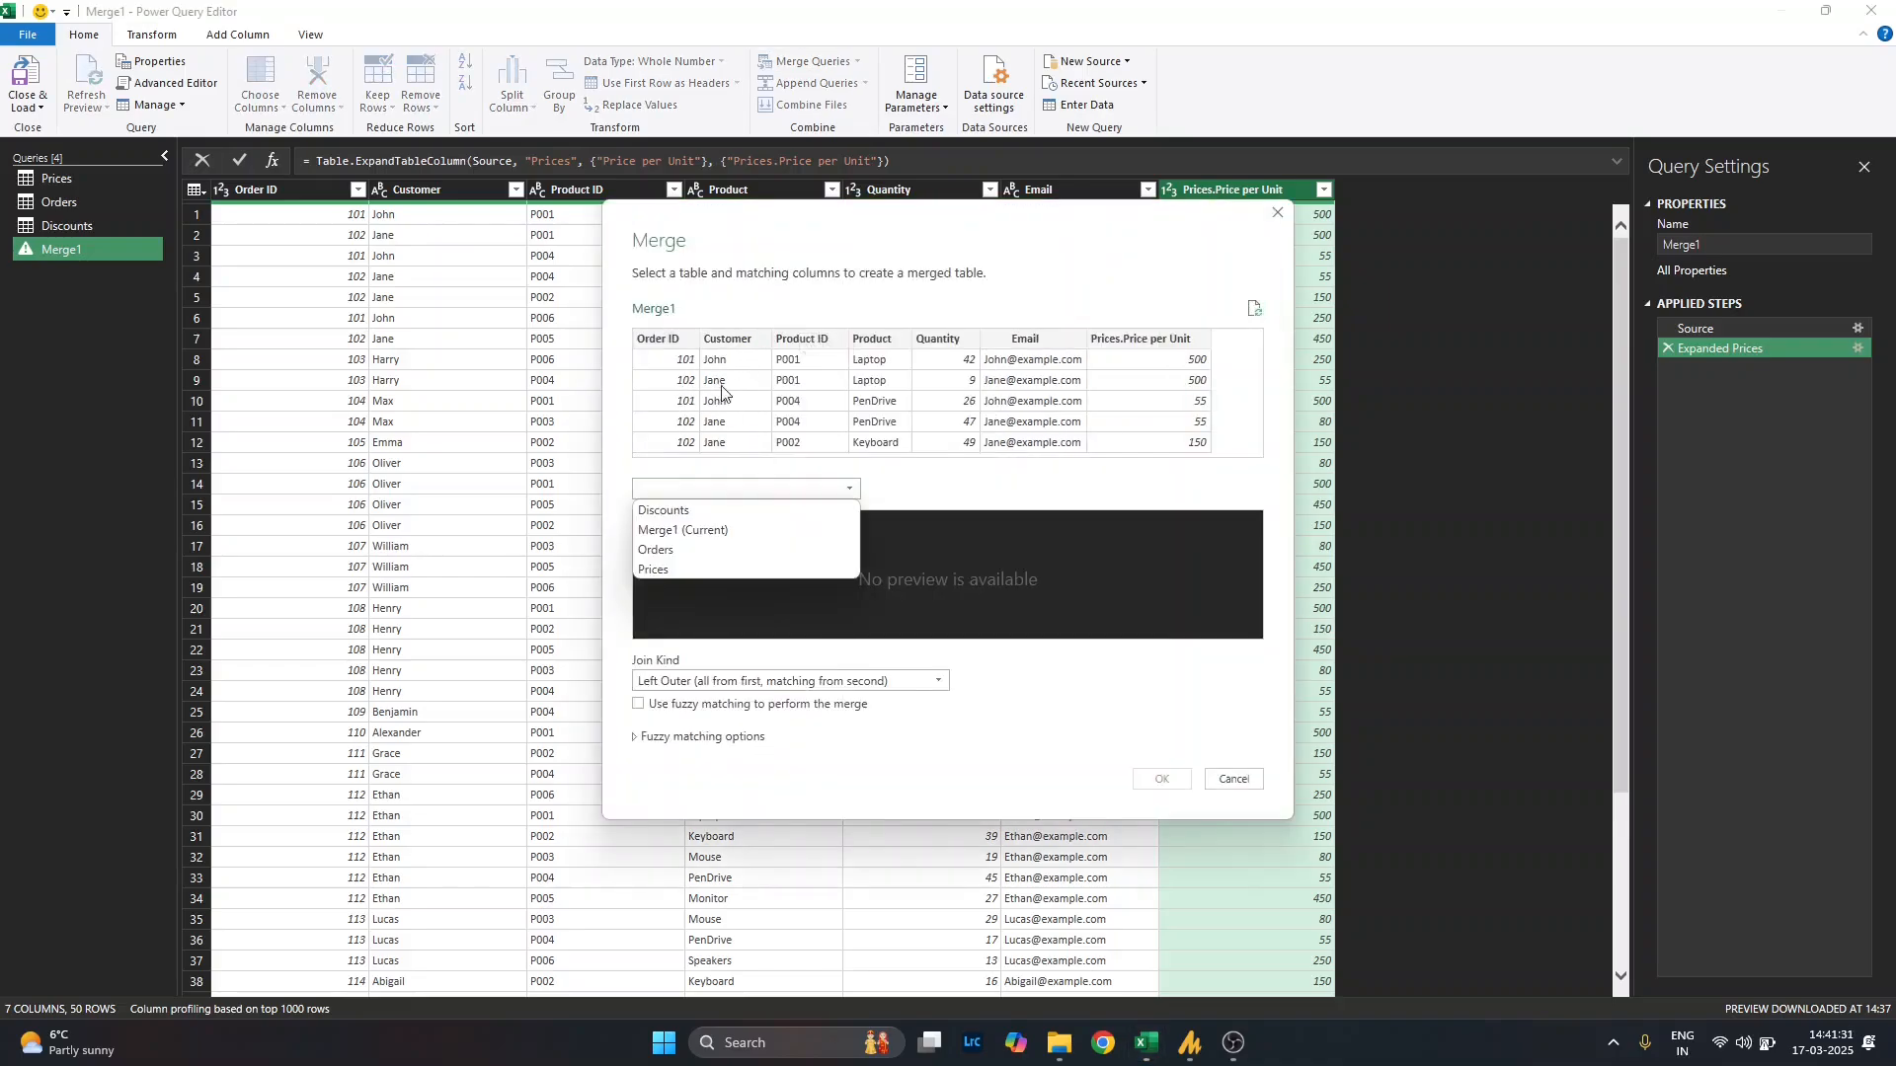
click(710, 514)
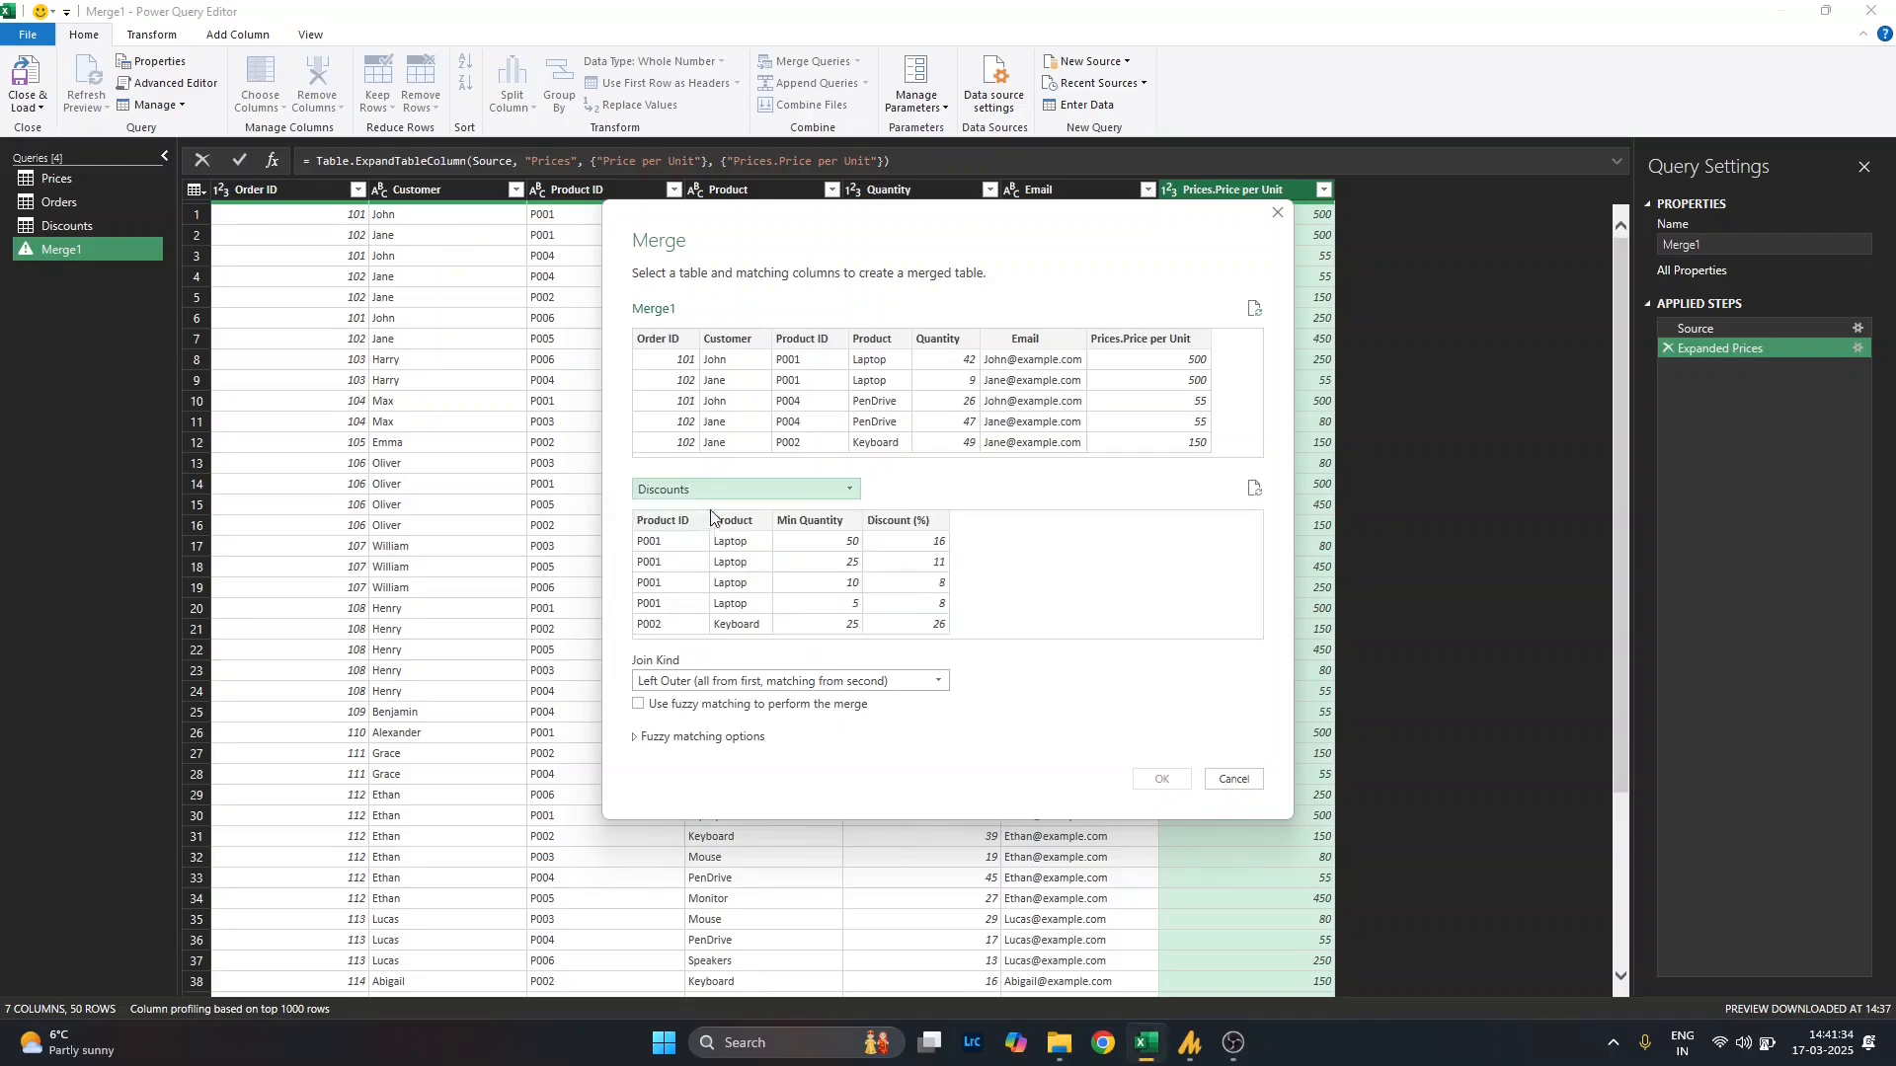
click(807, 365)
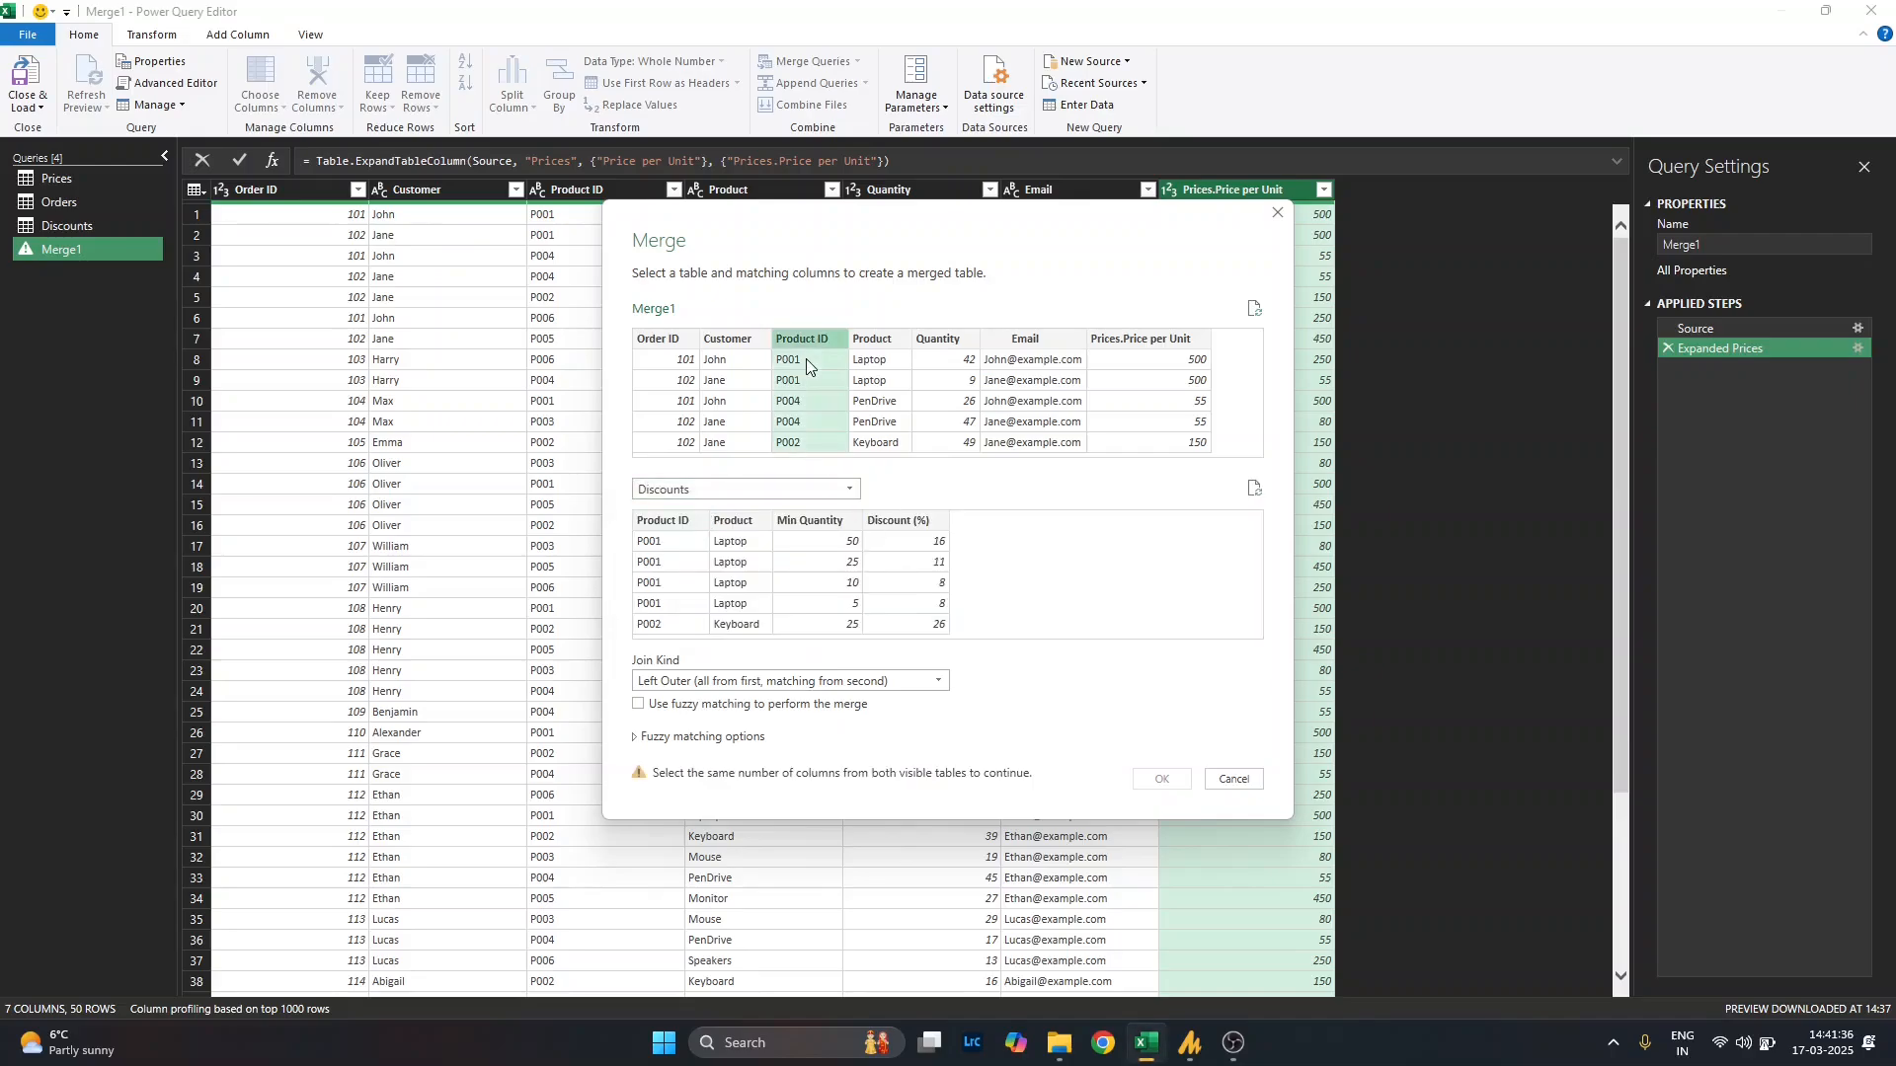
click(678, 563)
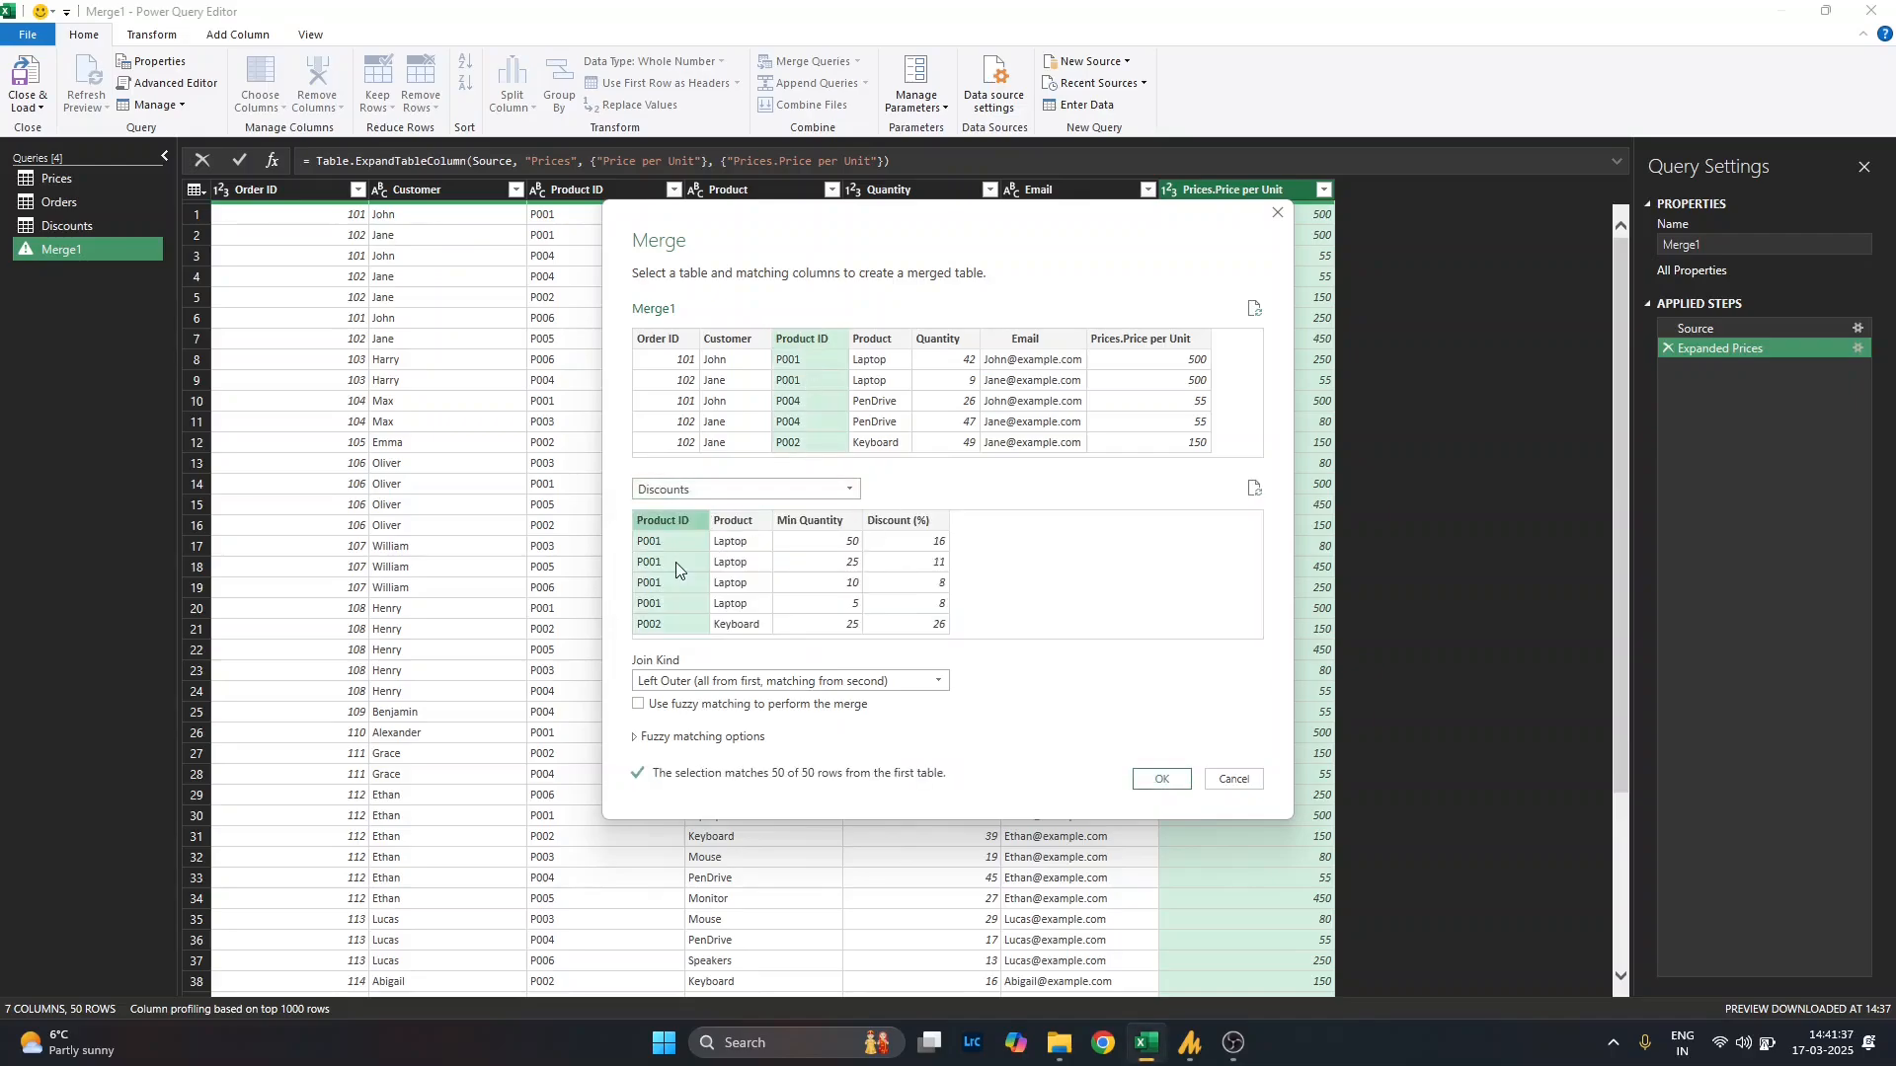
click(1157, 780)
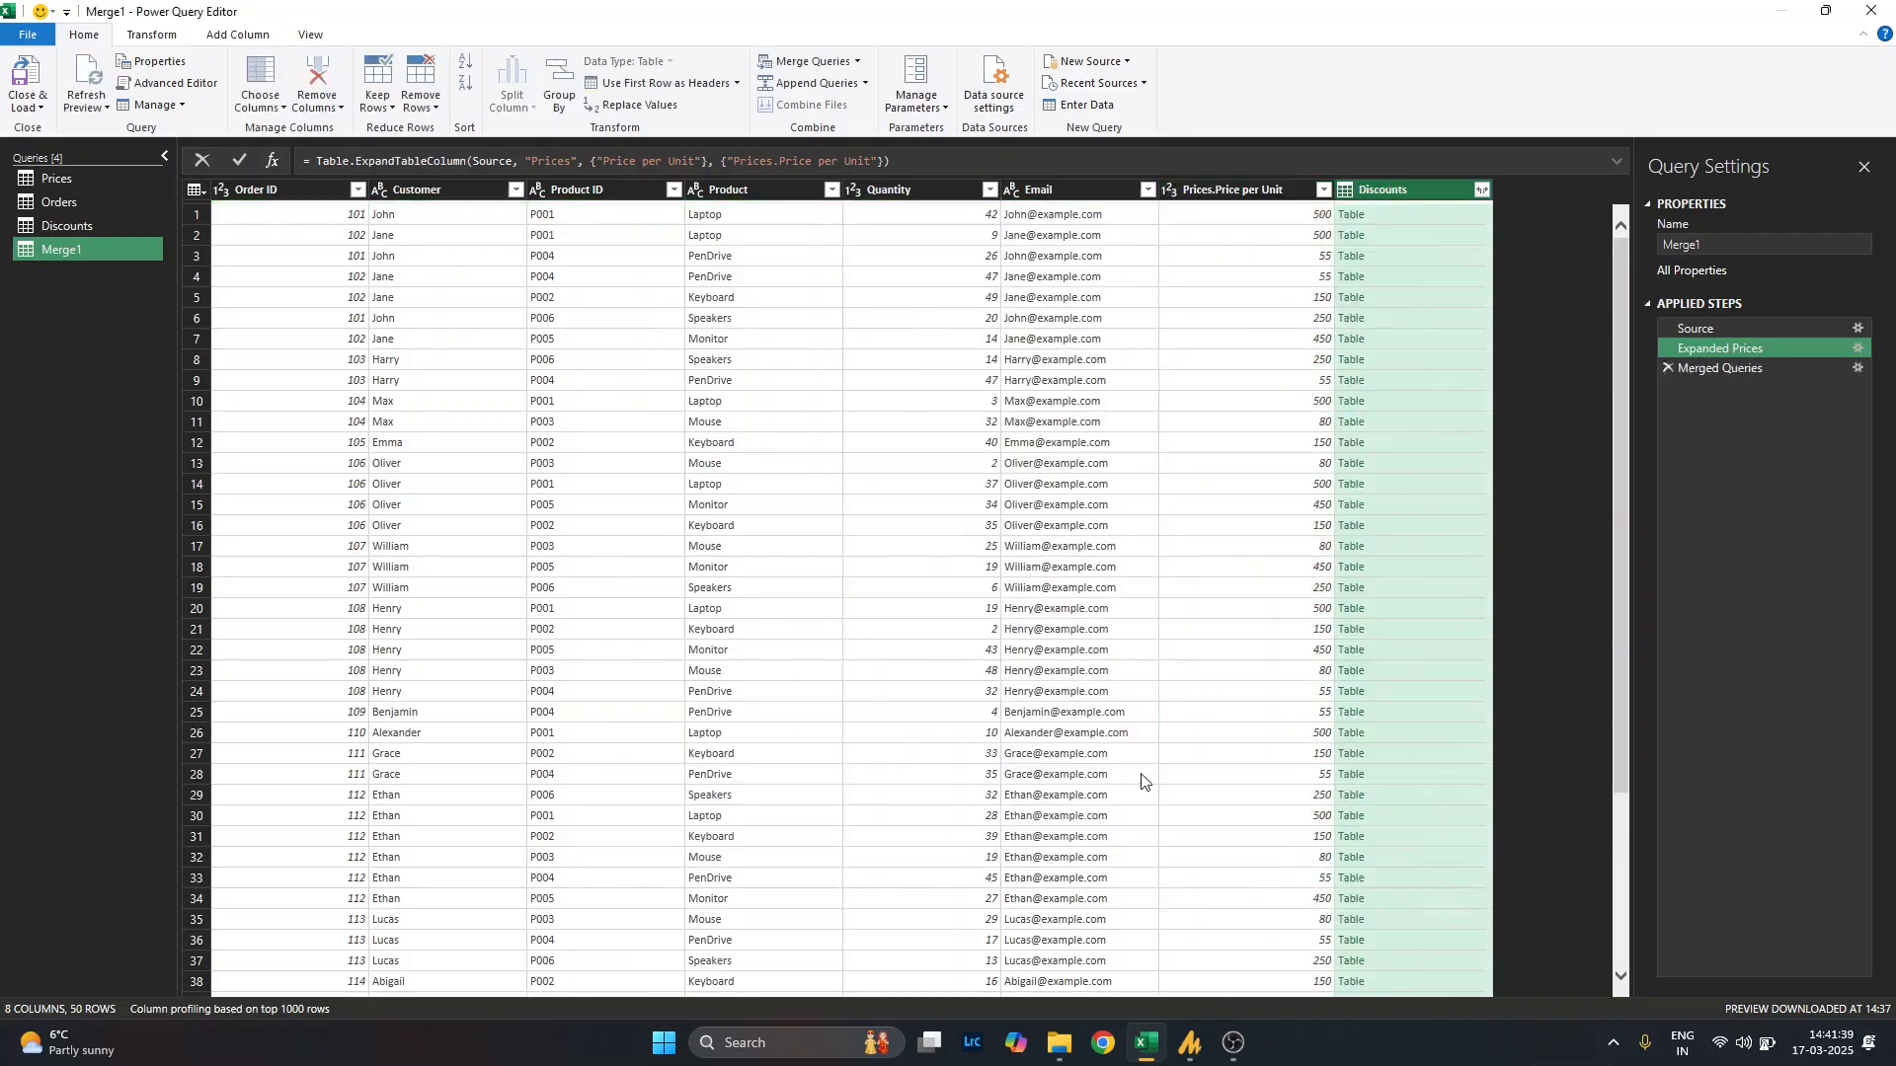
Expand the merged Discounts column to include only Min Quantity and Discount (%), keeping the original column name as prefix
click(1482, 191)
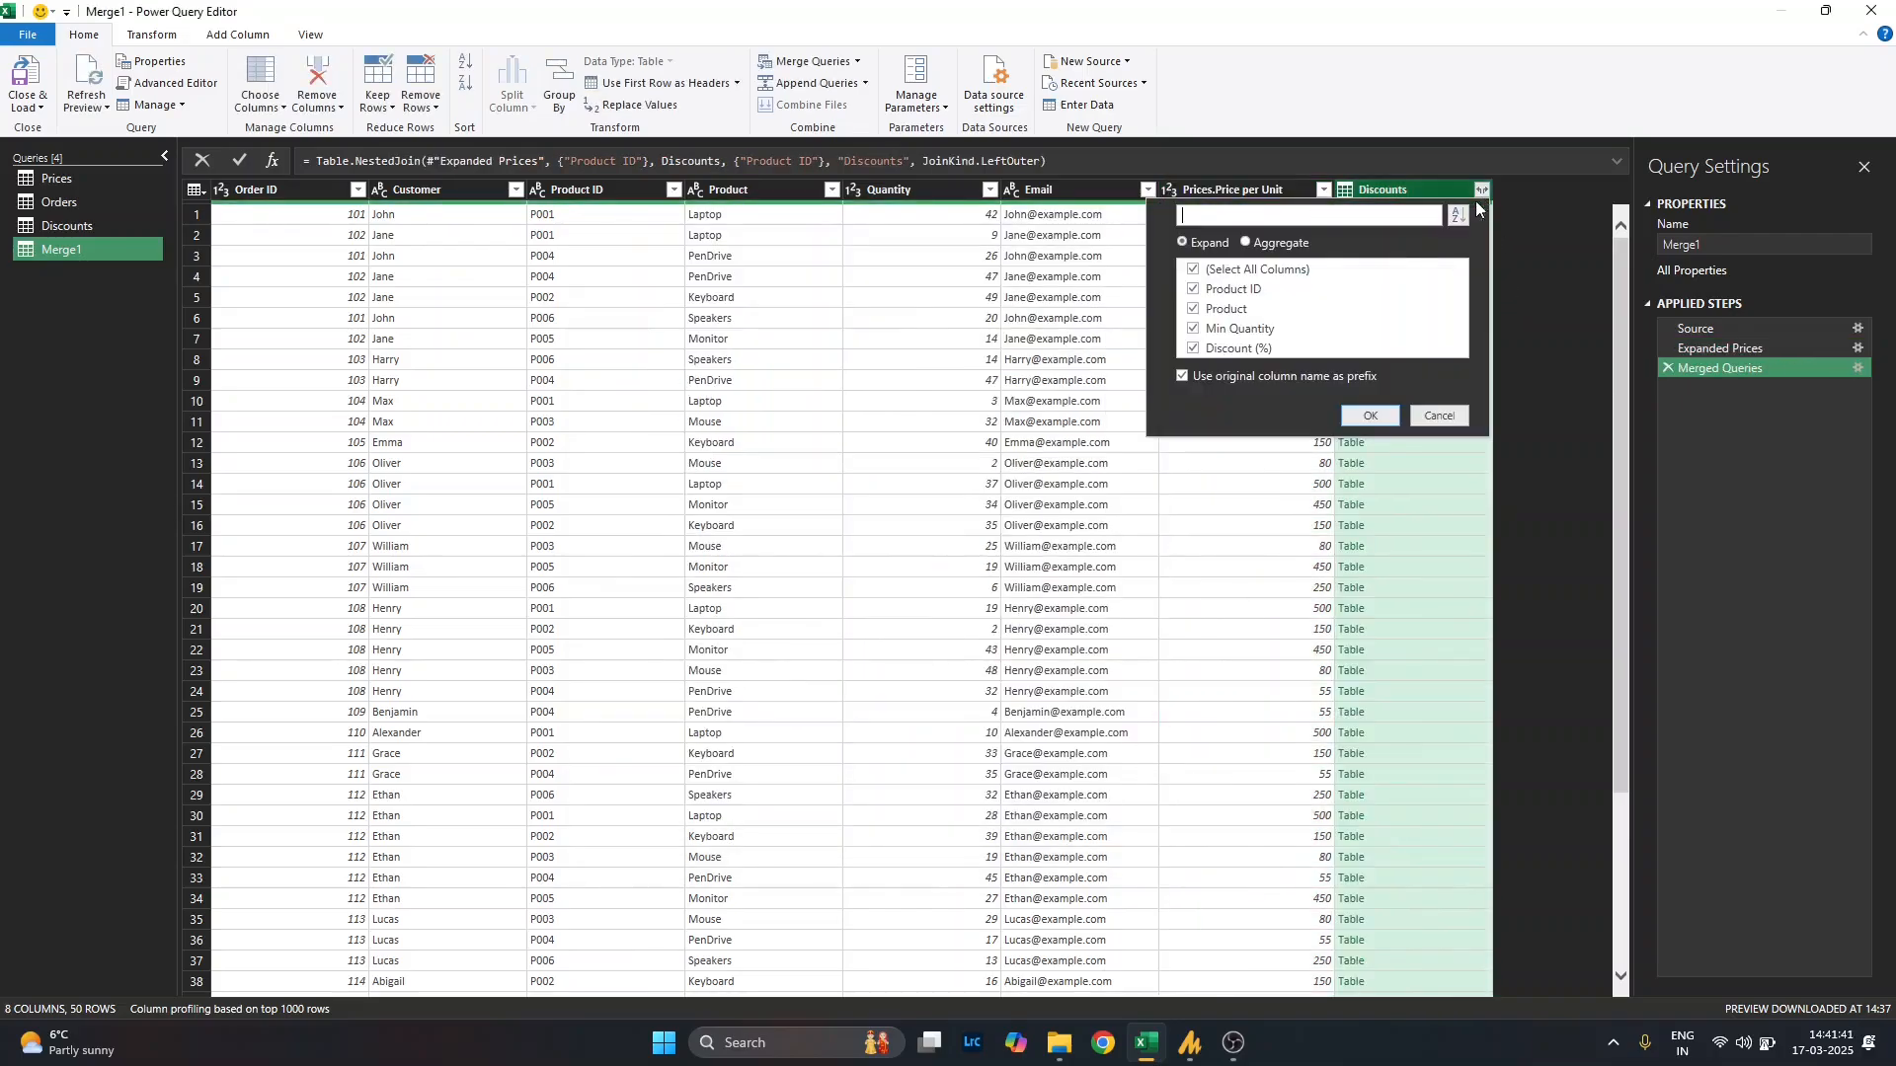
click(1239, 350)
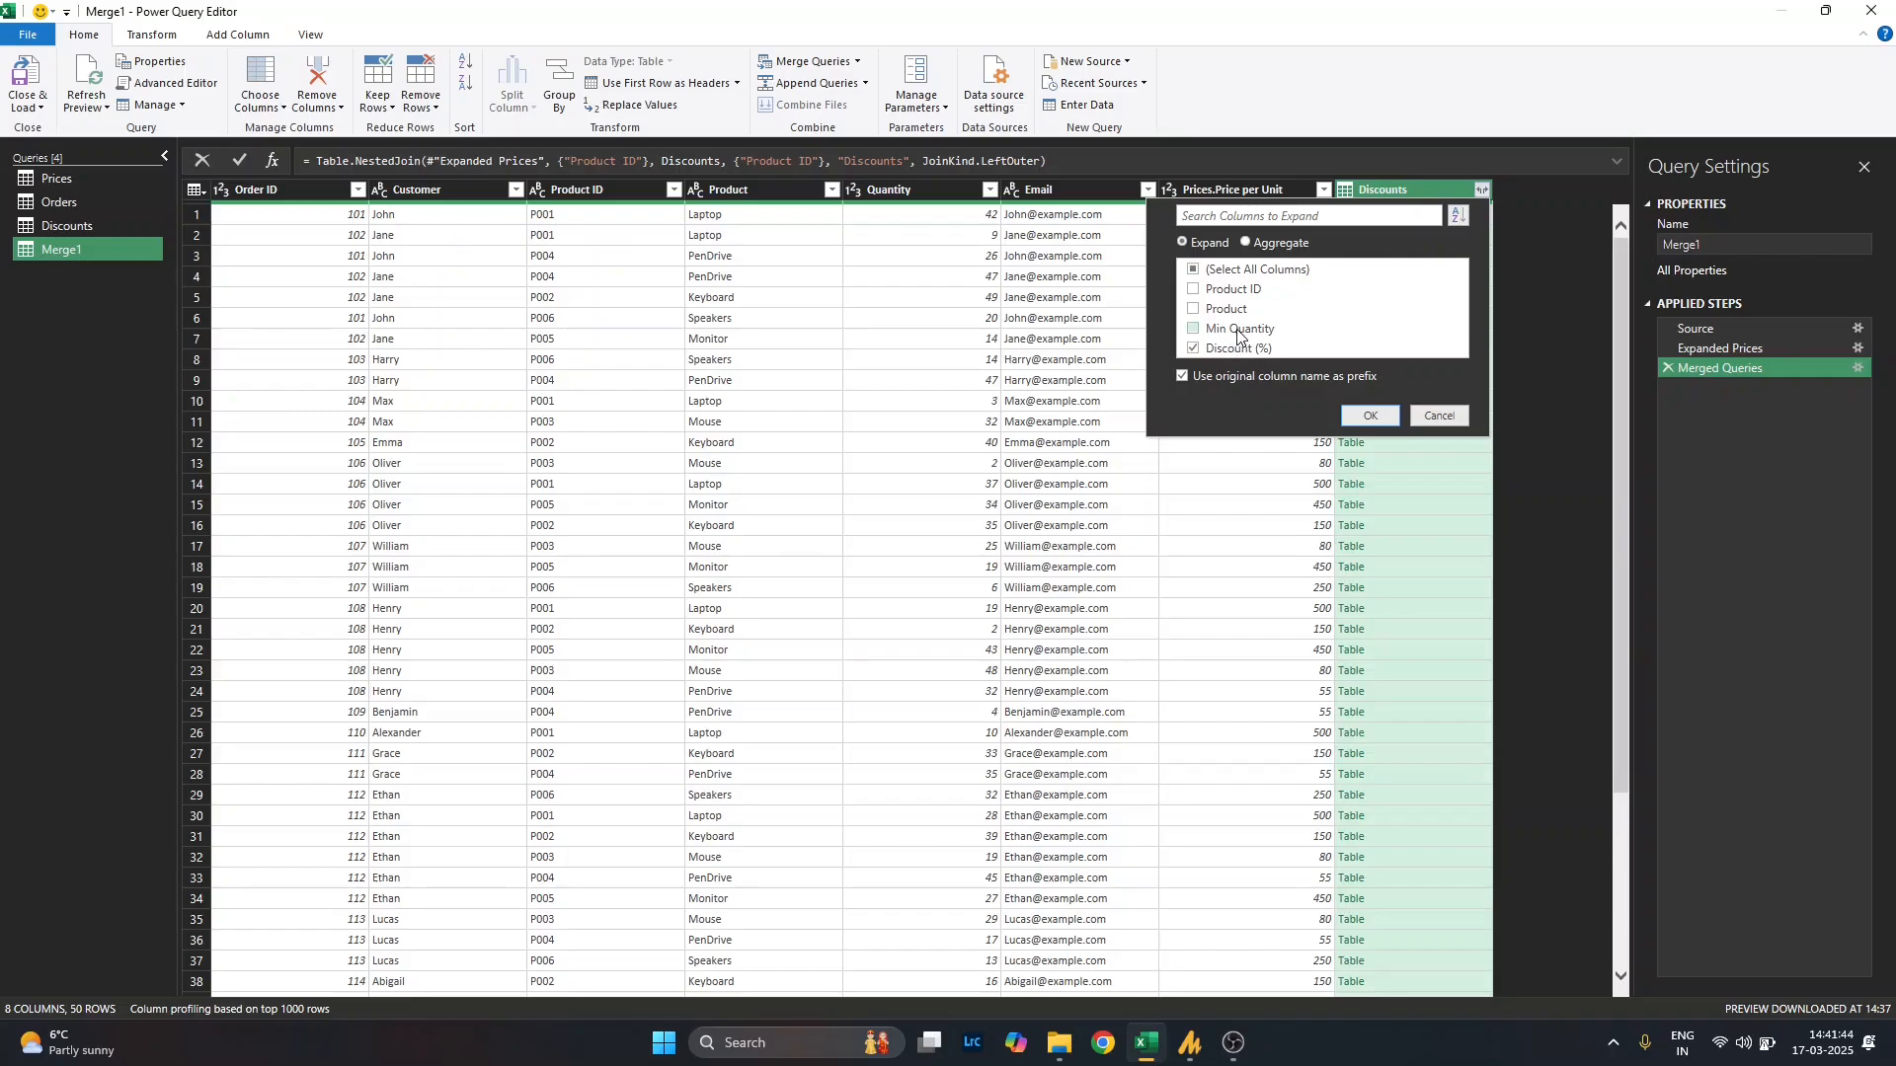
click(1225, 332)
click(1376, 416)
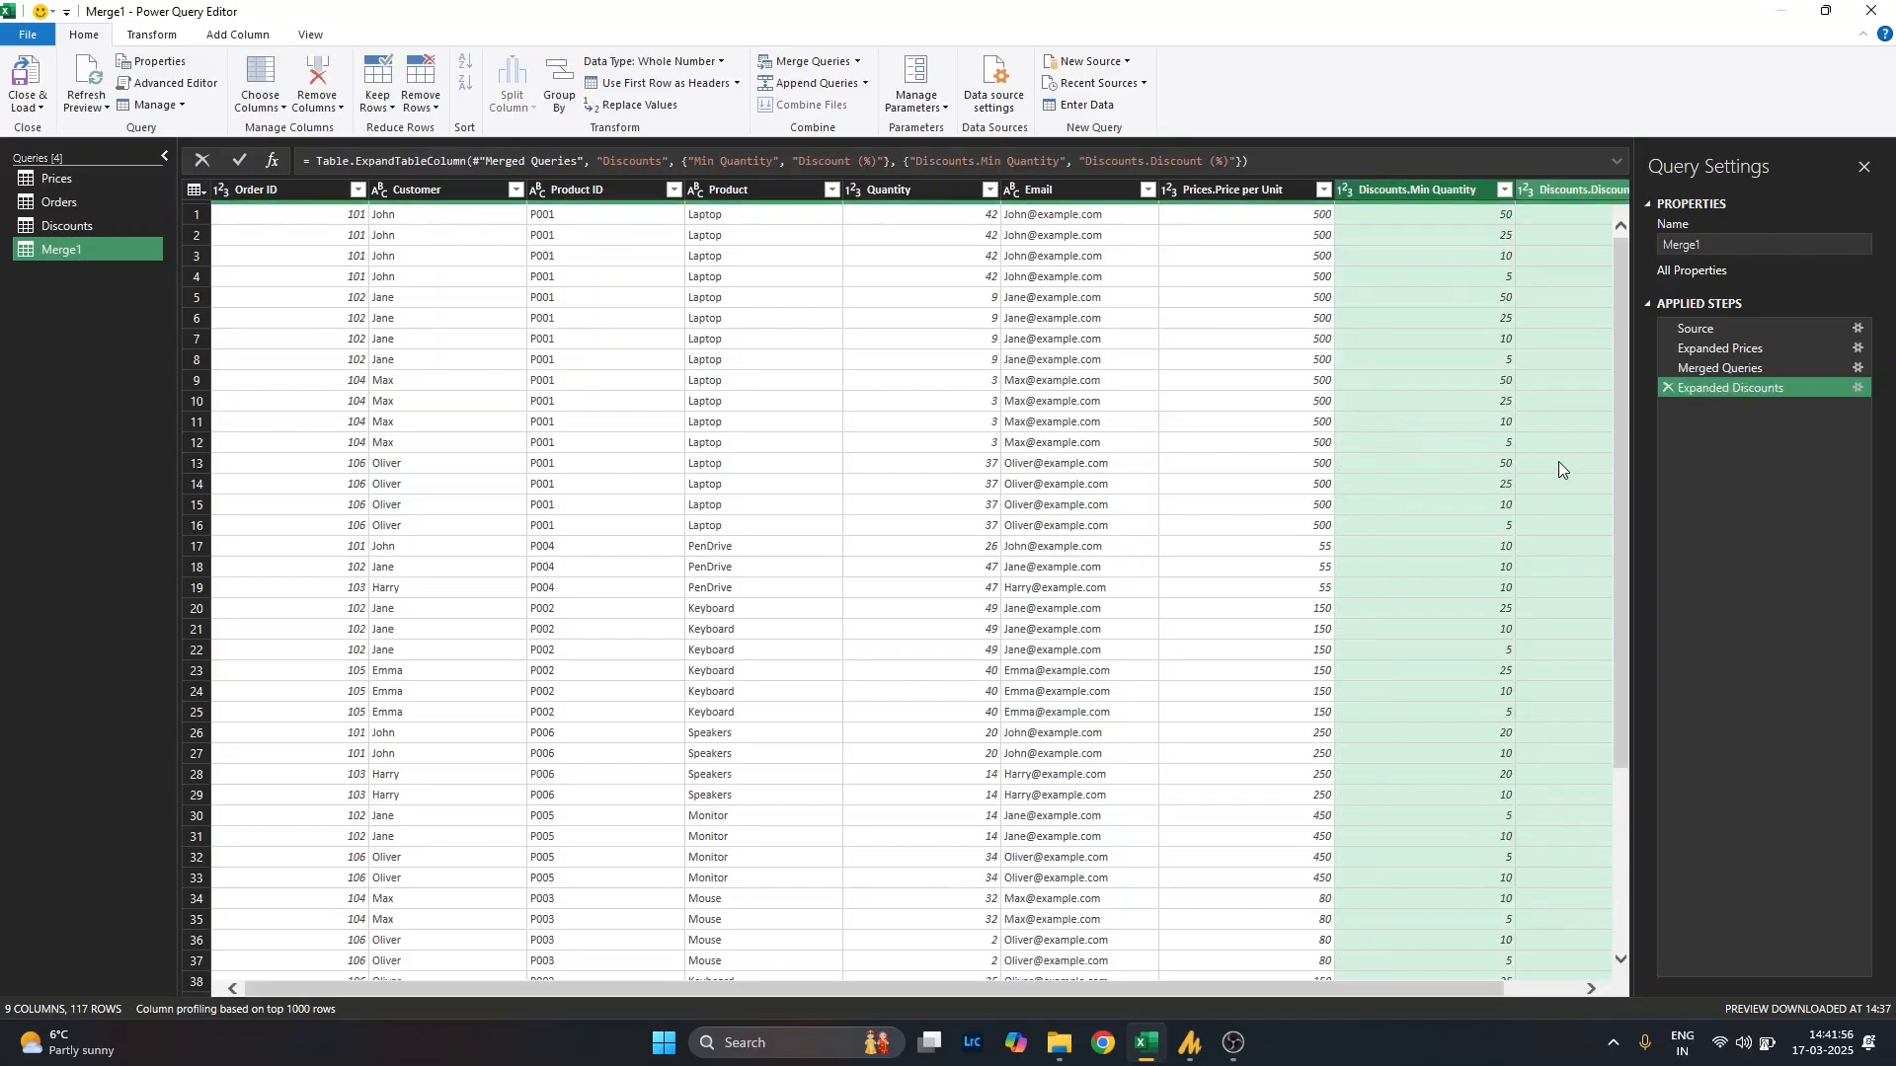
Hide the query settings and examine the order rows alongside their minimum quantity and discount values
click(1865, 167)
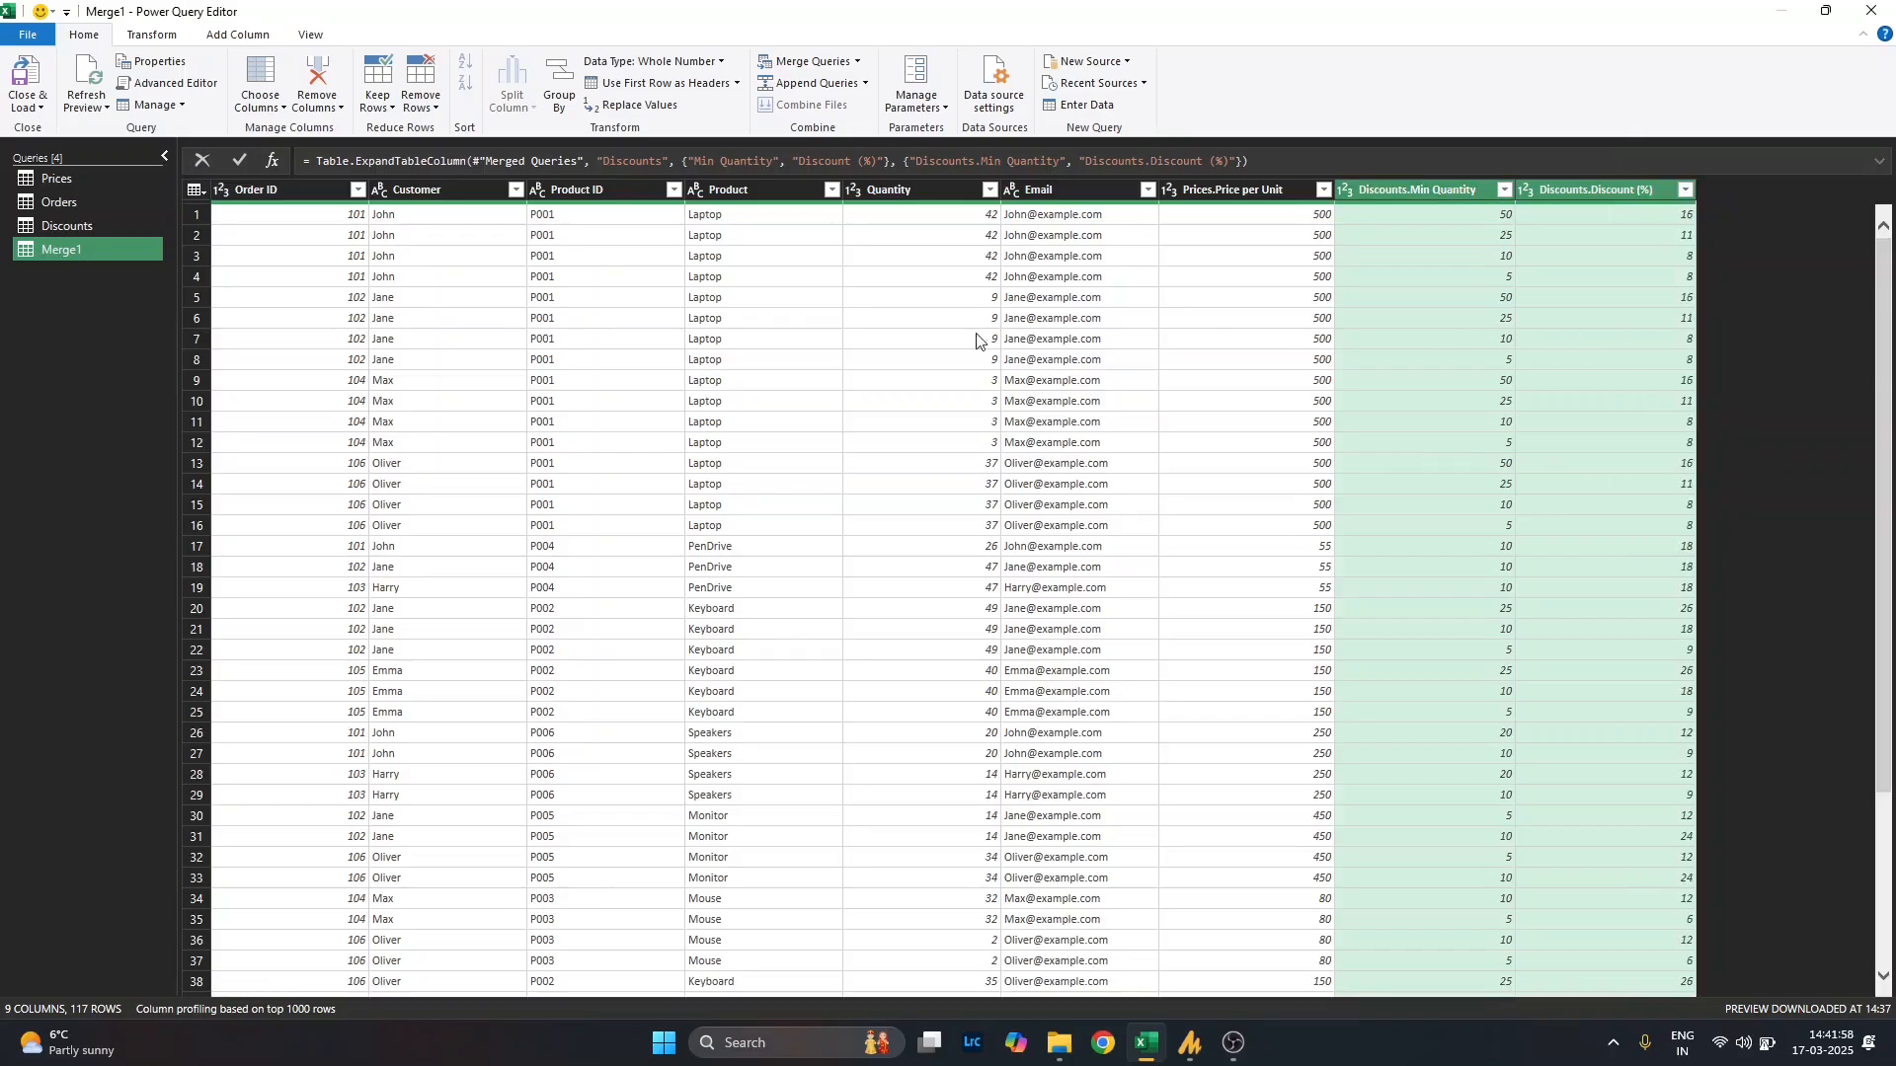
click(316, 233)
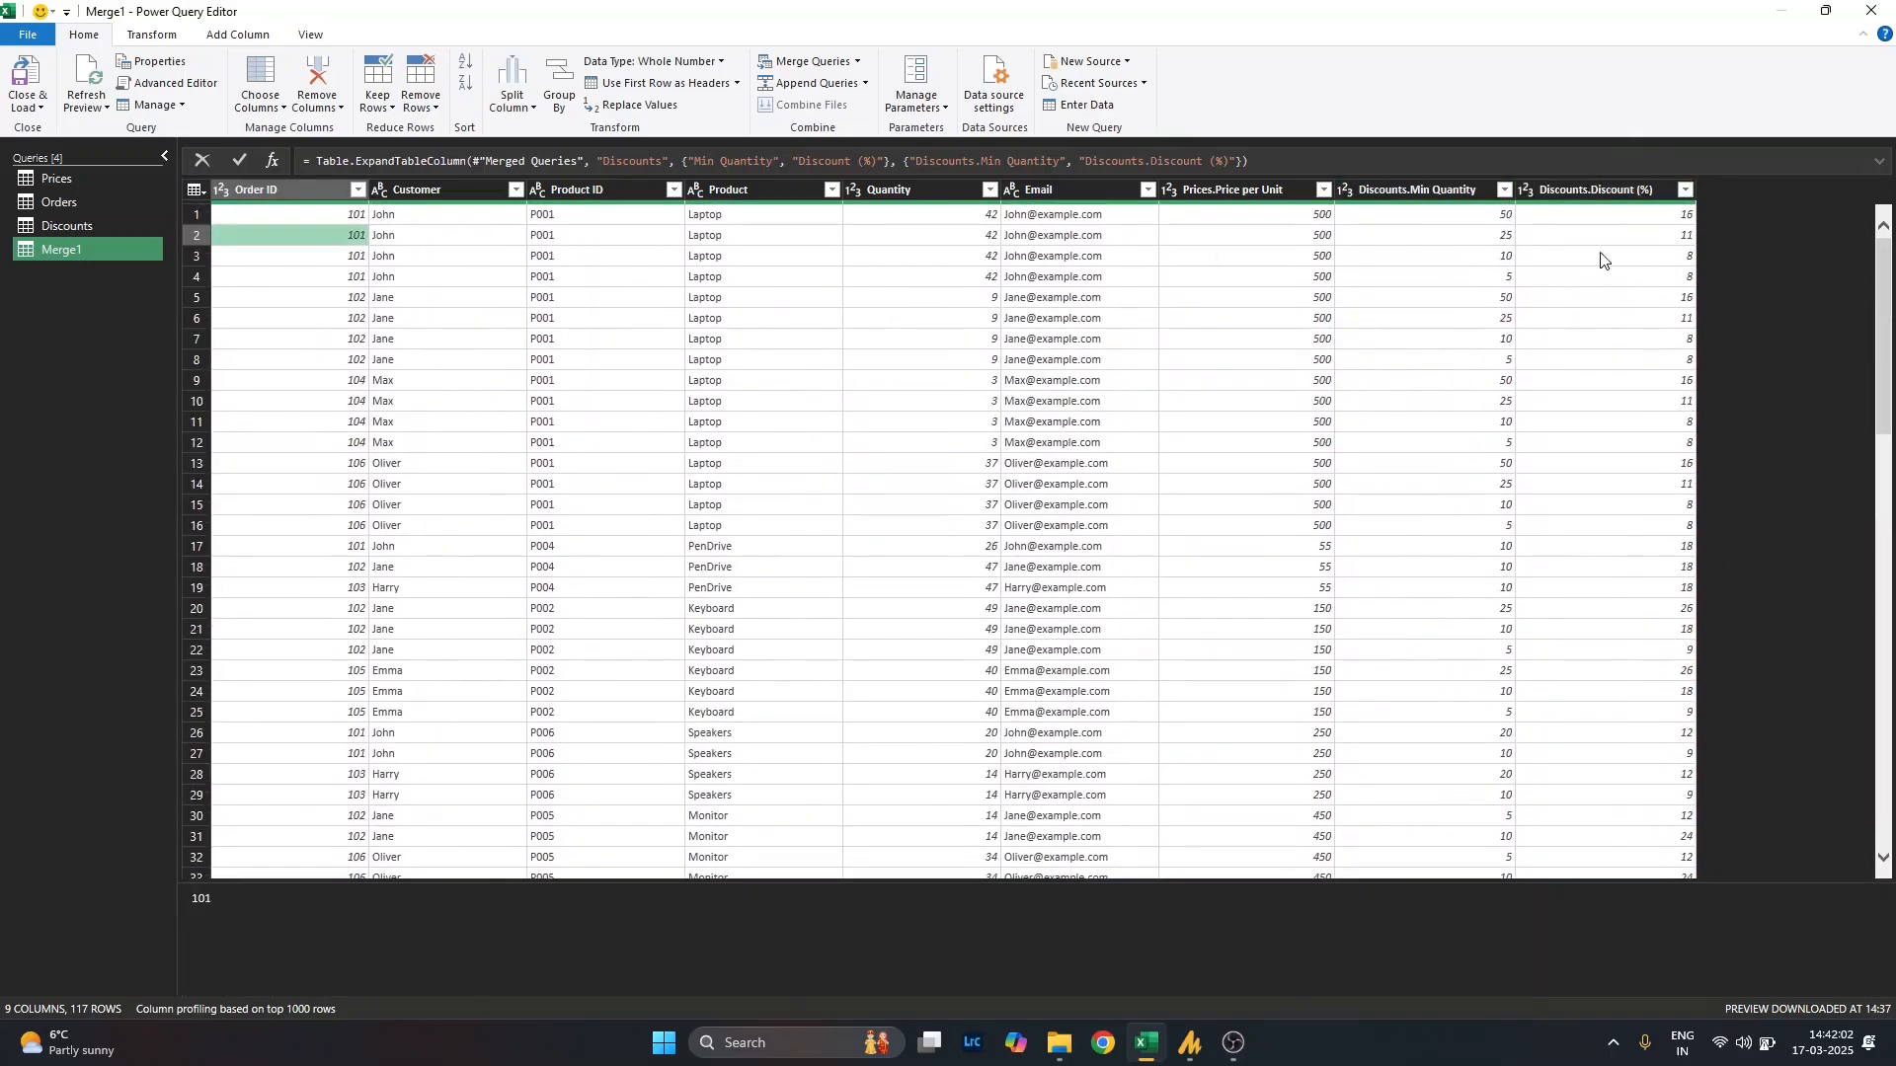
click(1674, 216)
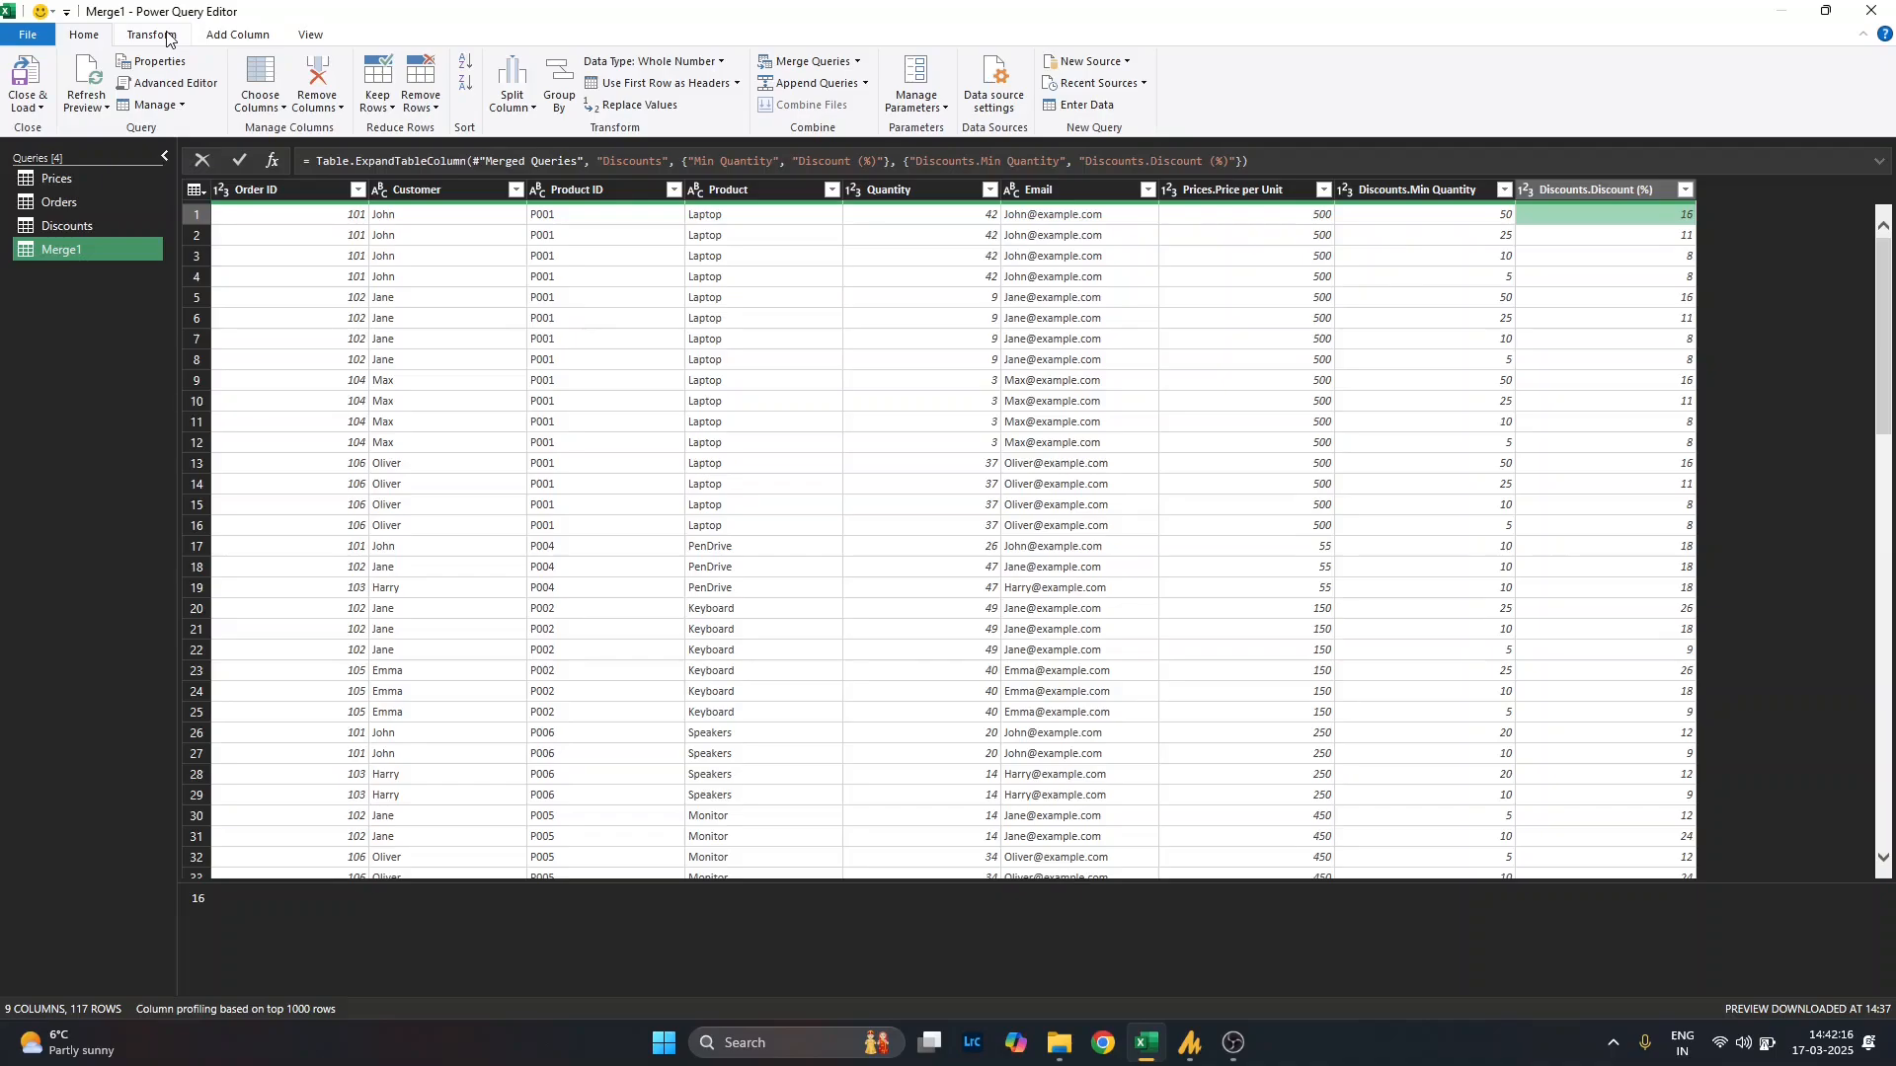
Add a custom column named Total Price to Merge1 with the formula [Quantity] * [Prices.Price per Unit]
click(257, 40)
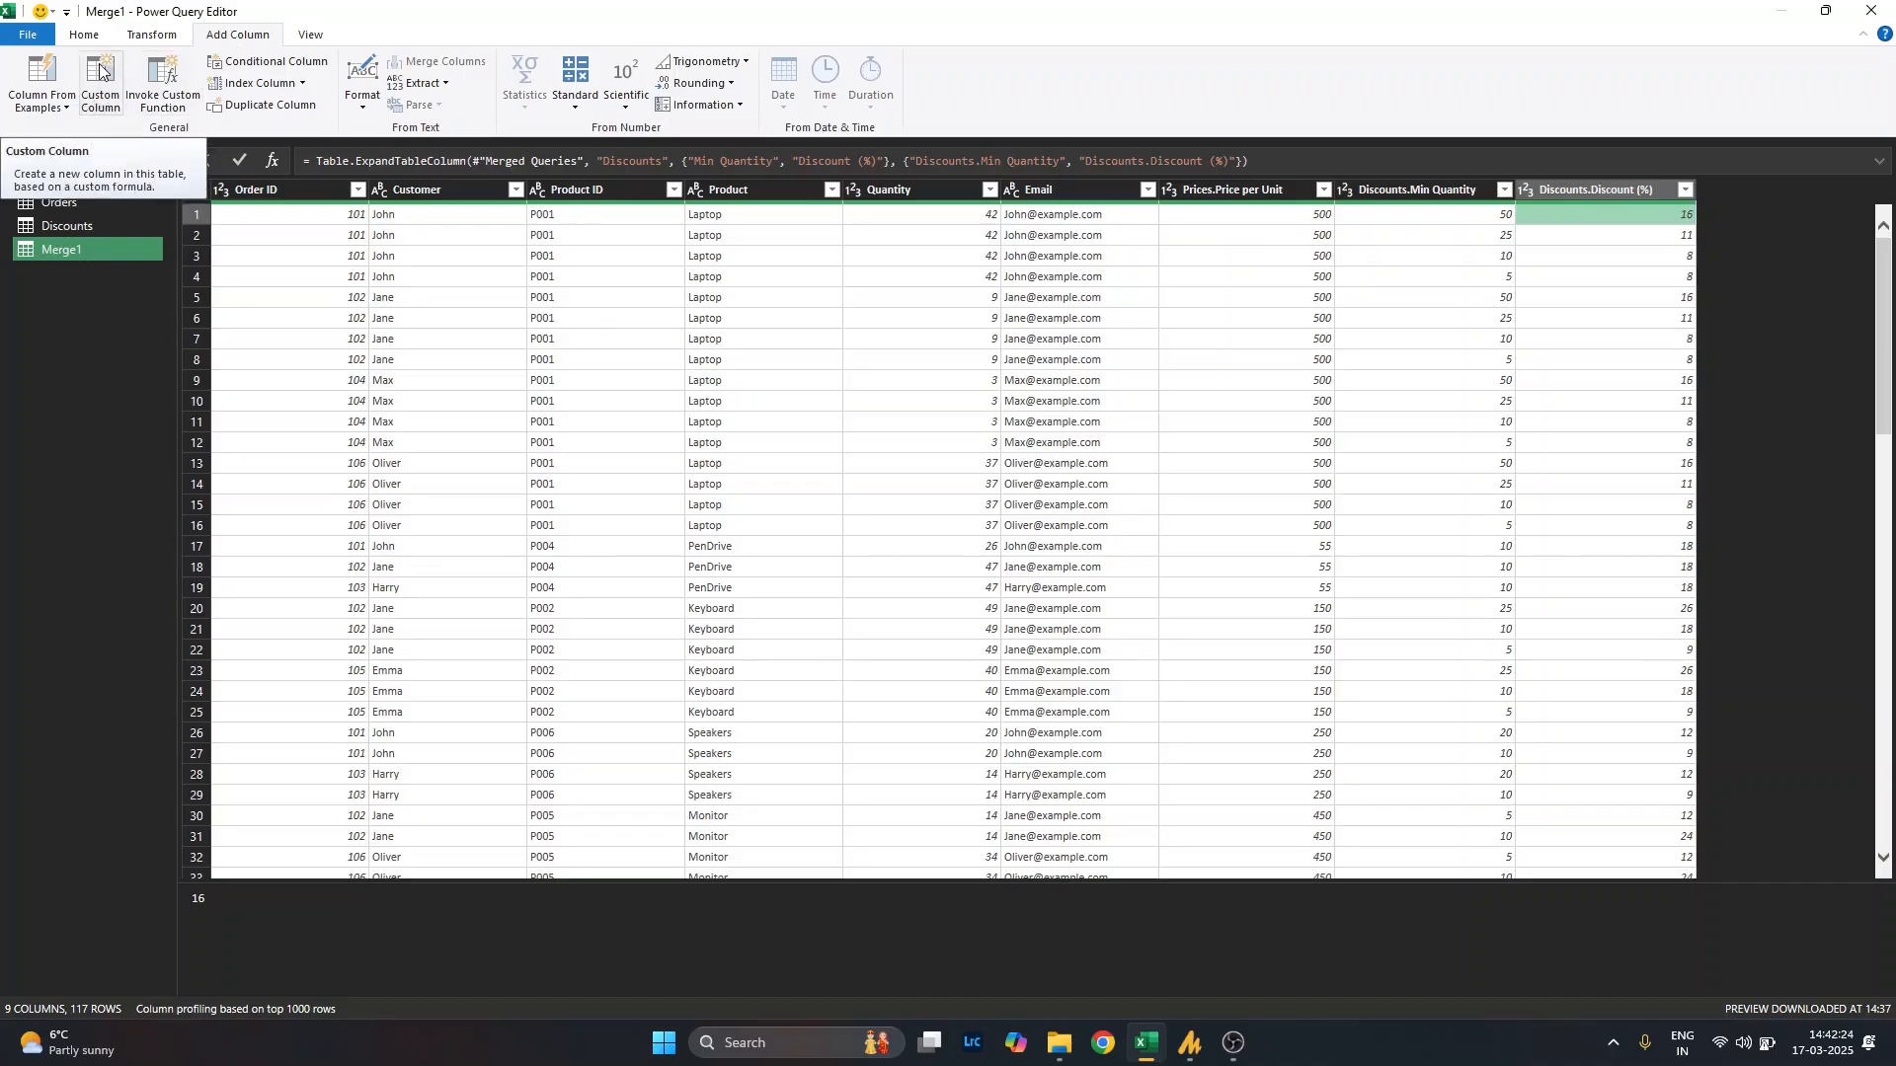
click(100, 71)
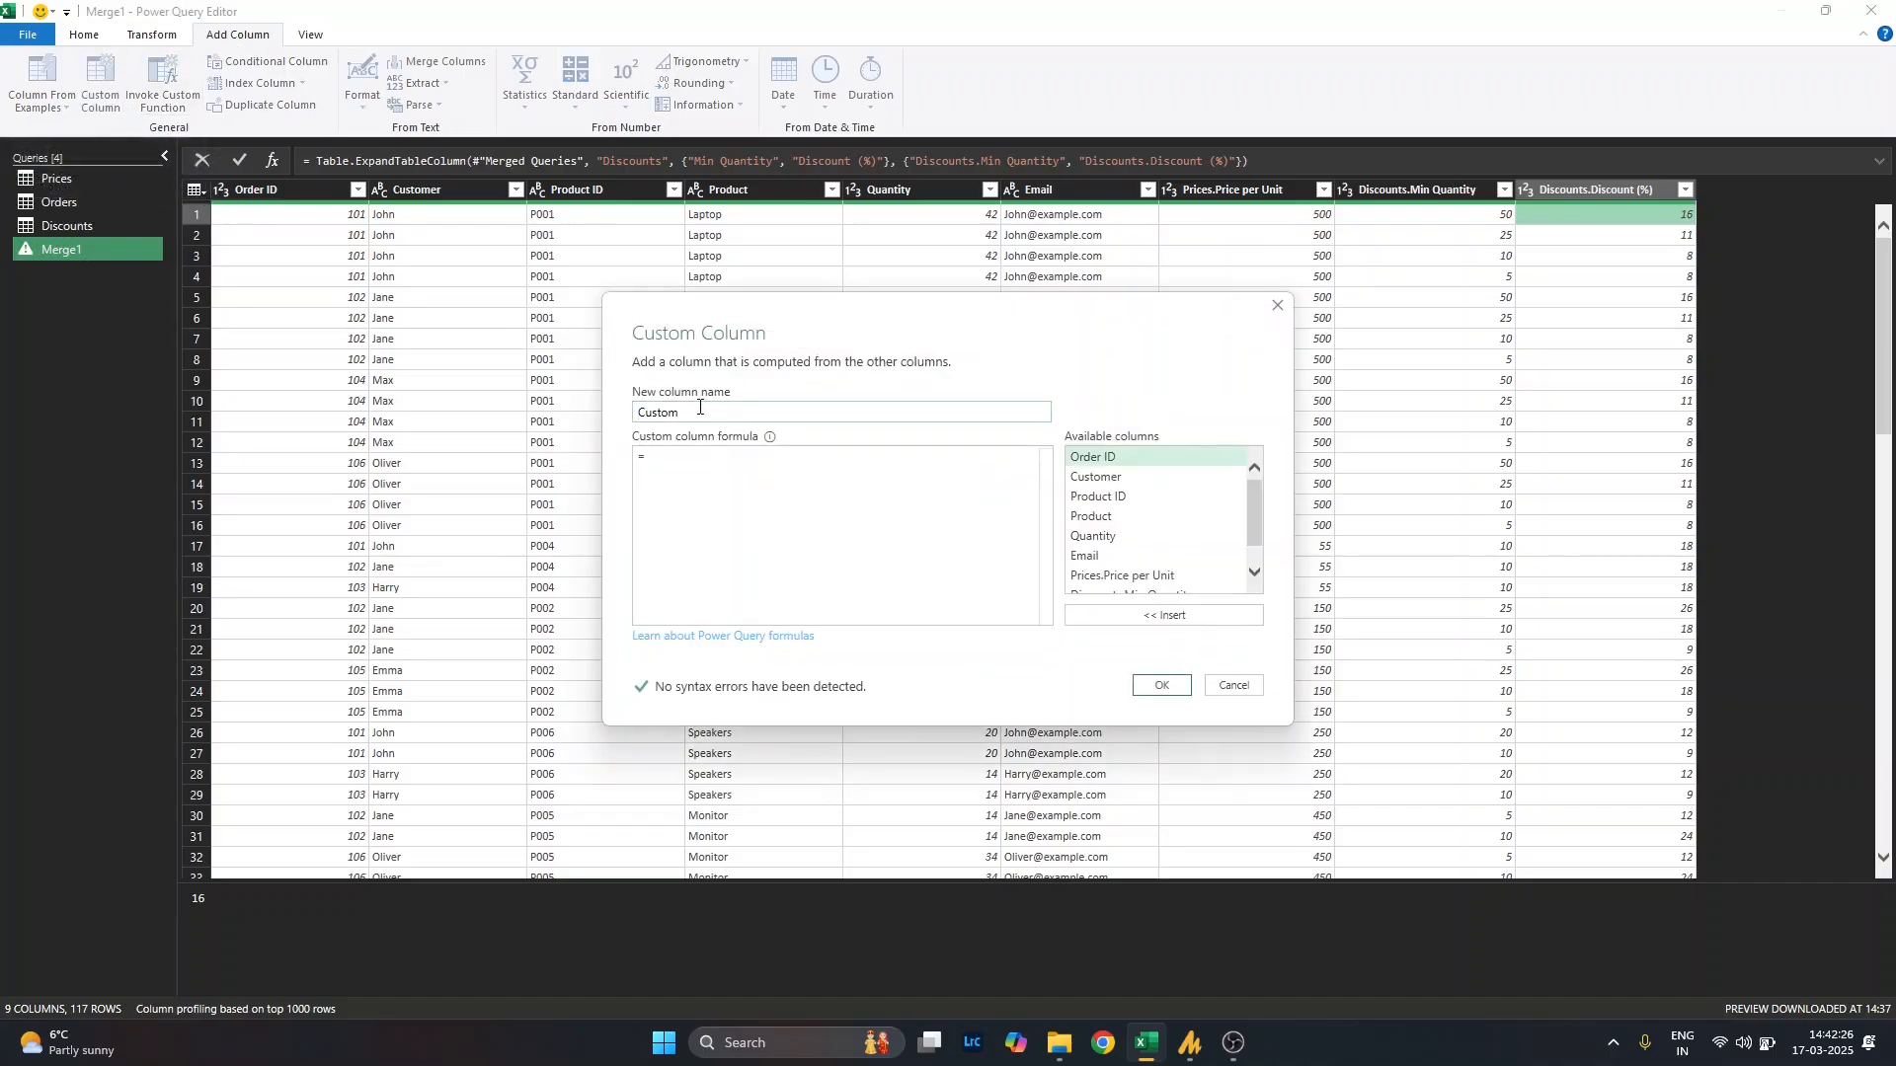
double_click(699, 410)
text(Total Price)
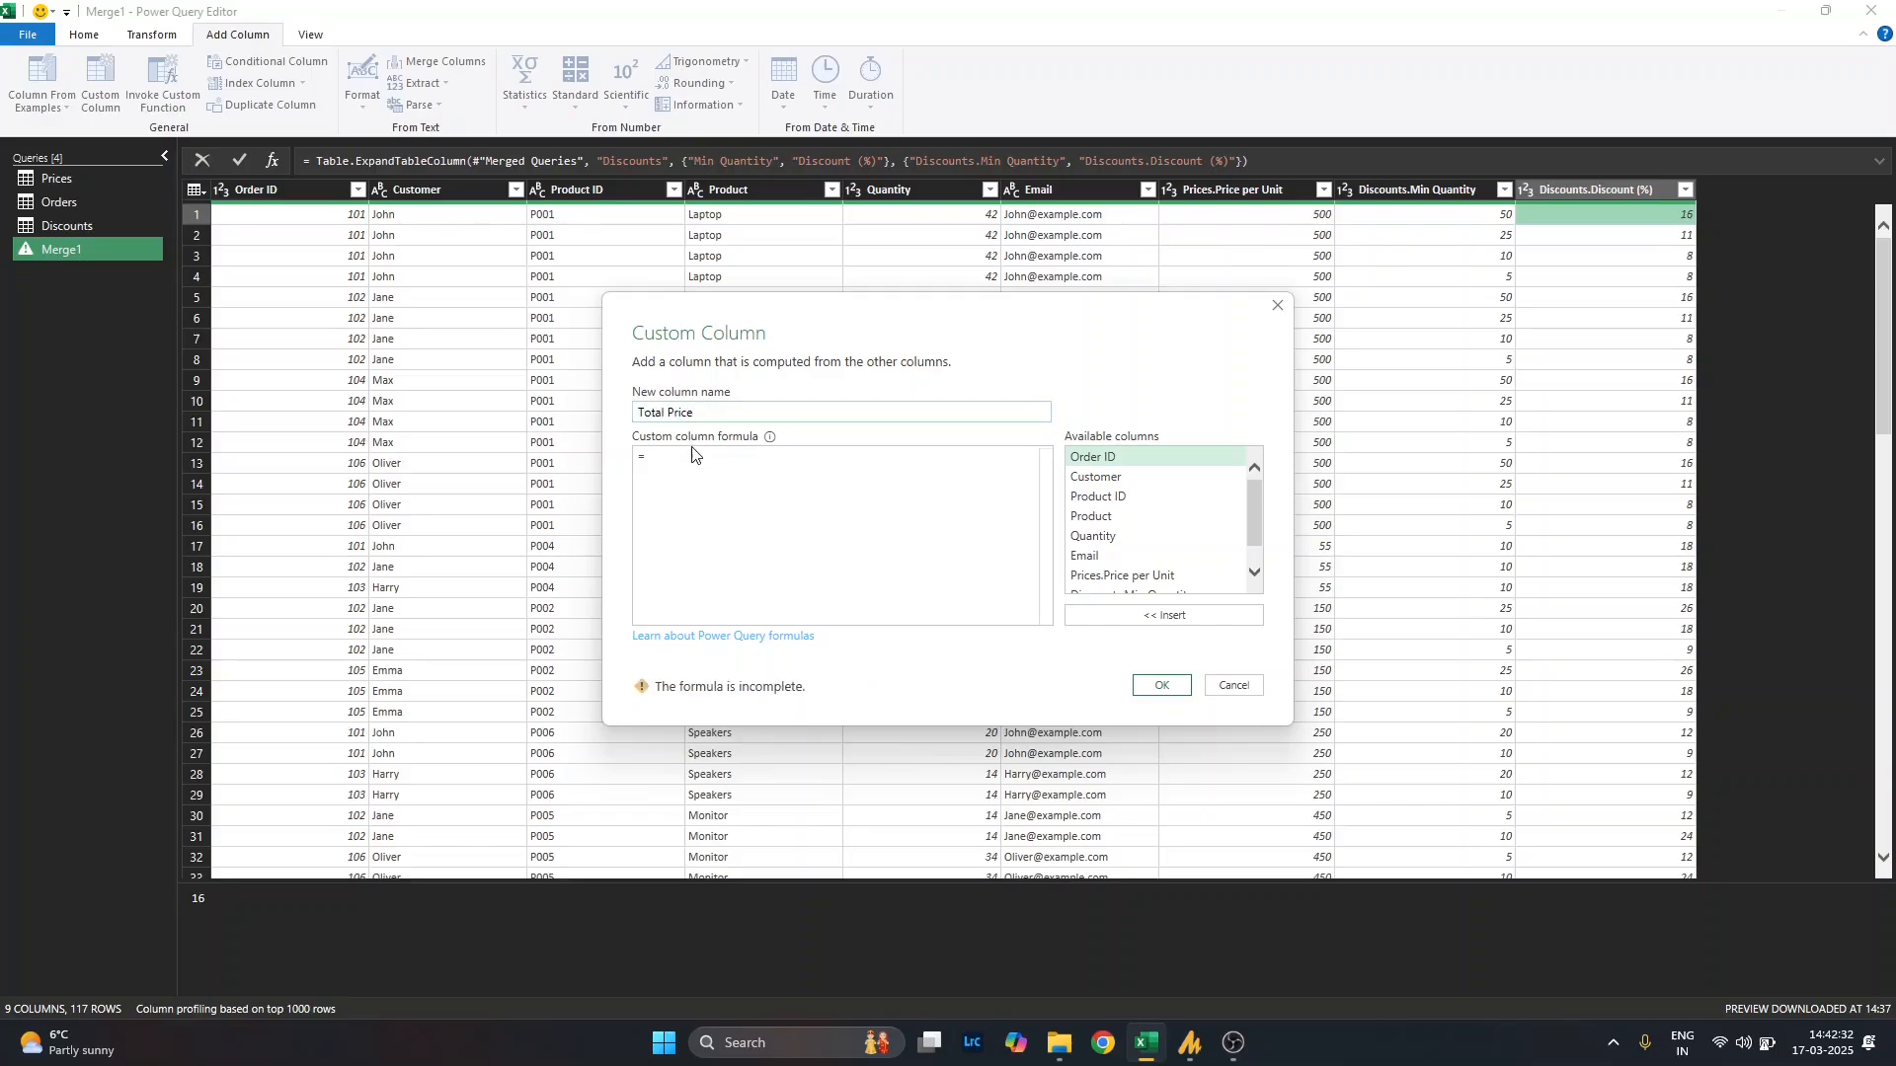
click(704, 474)
click(1135, 538)
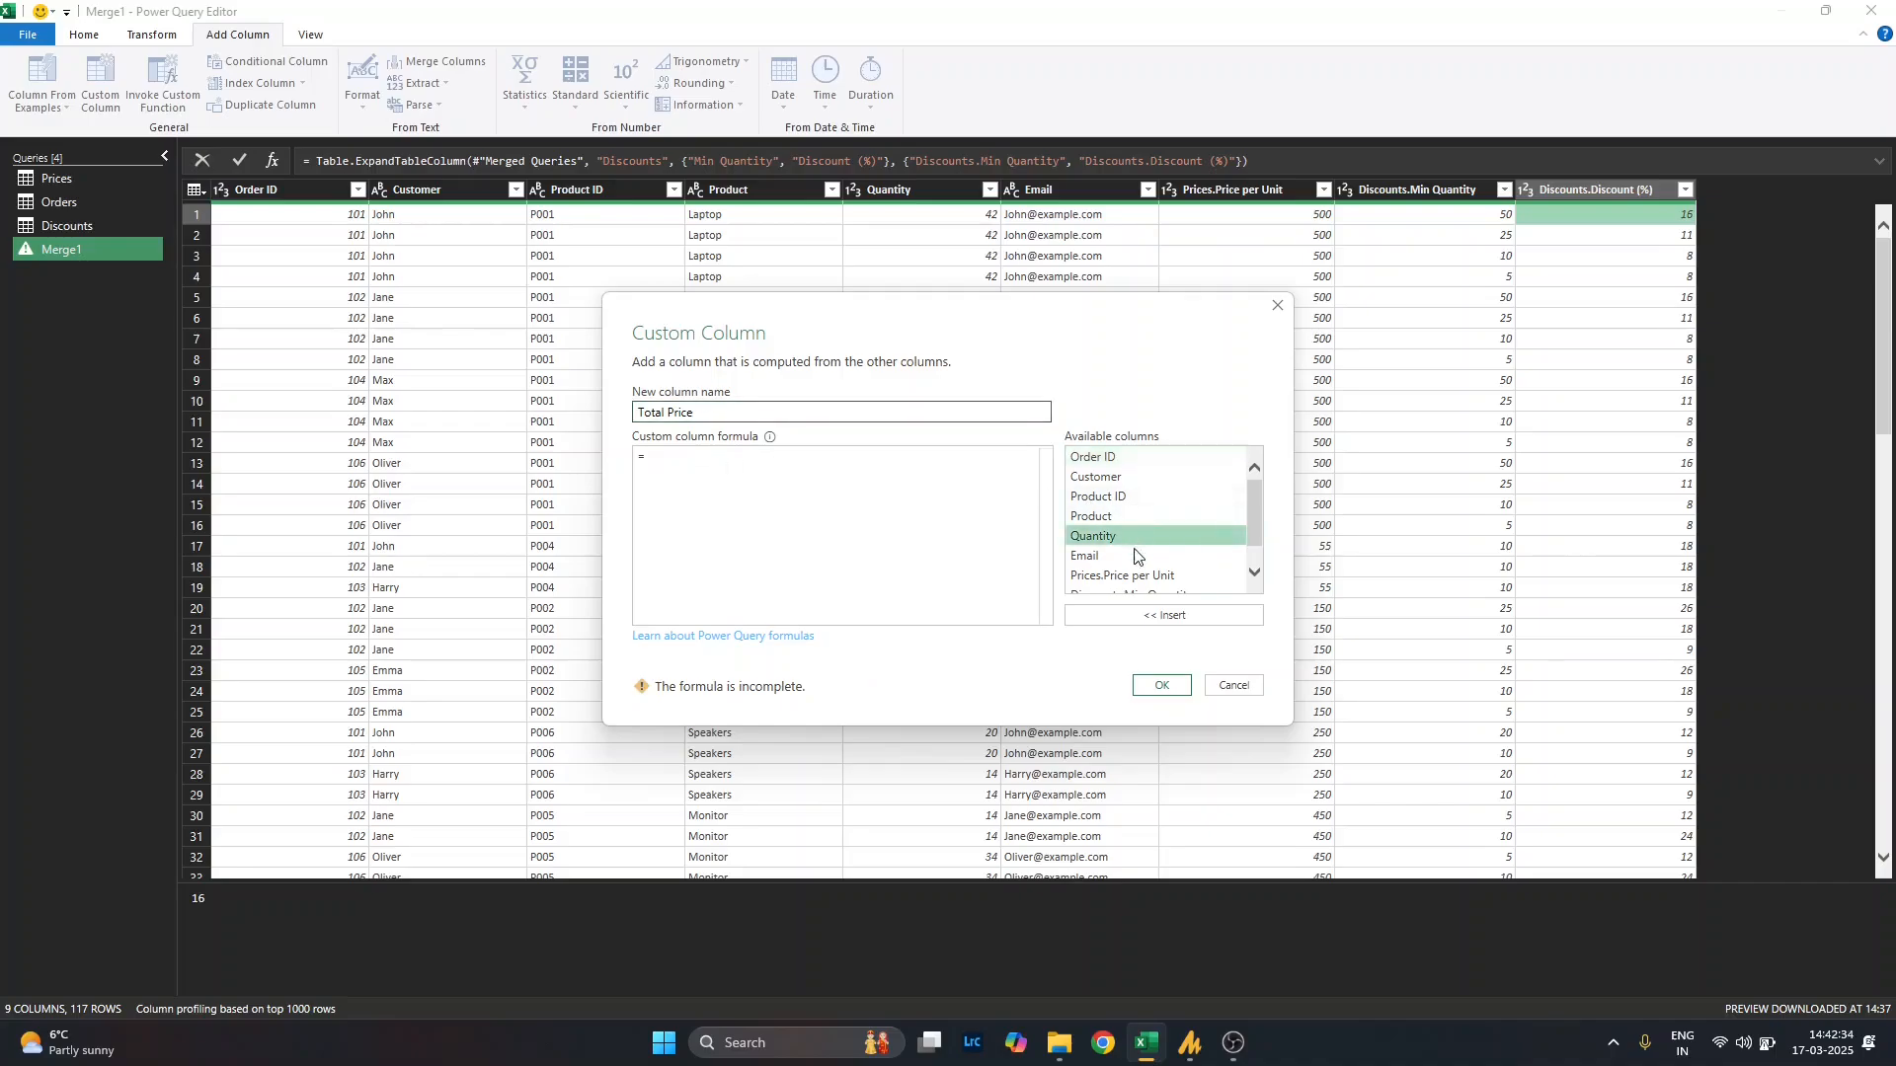
click(1150, 614)
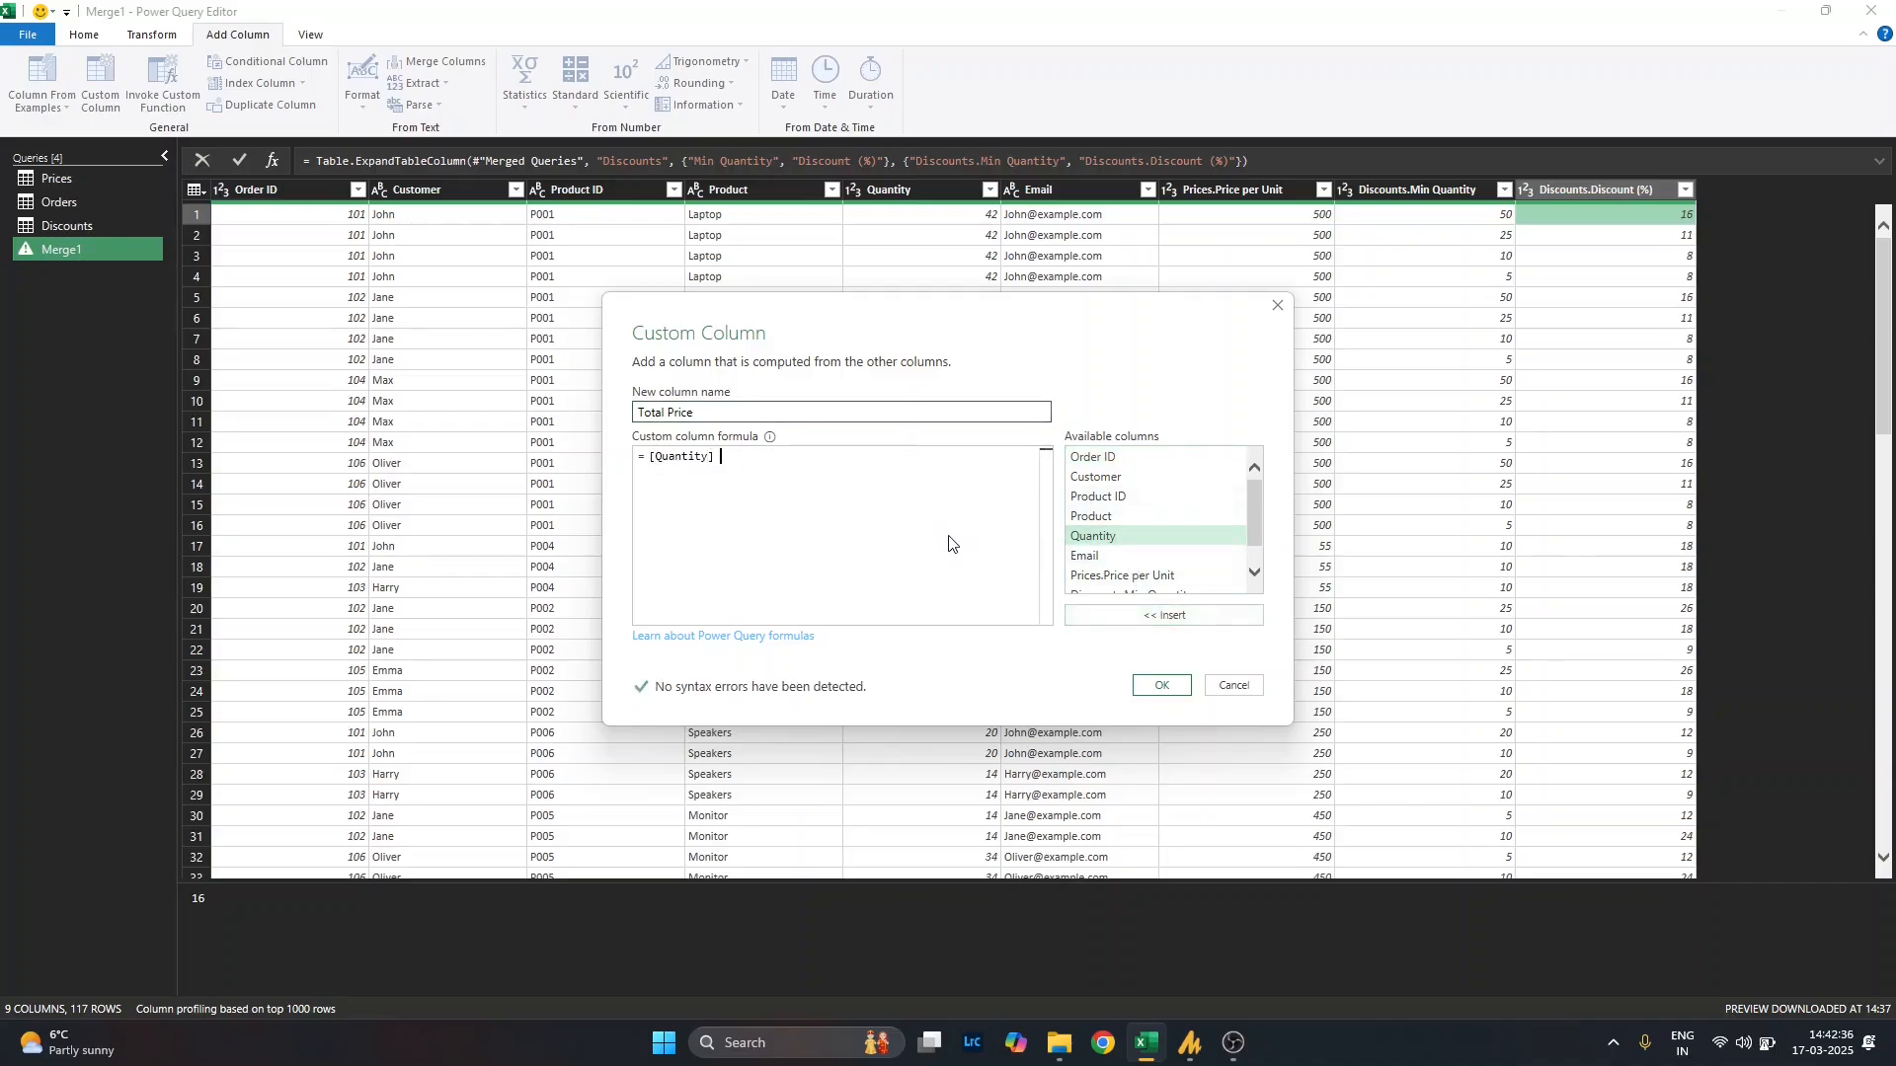
text(*)
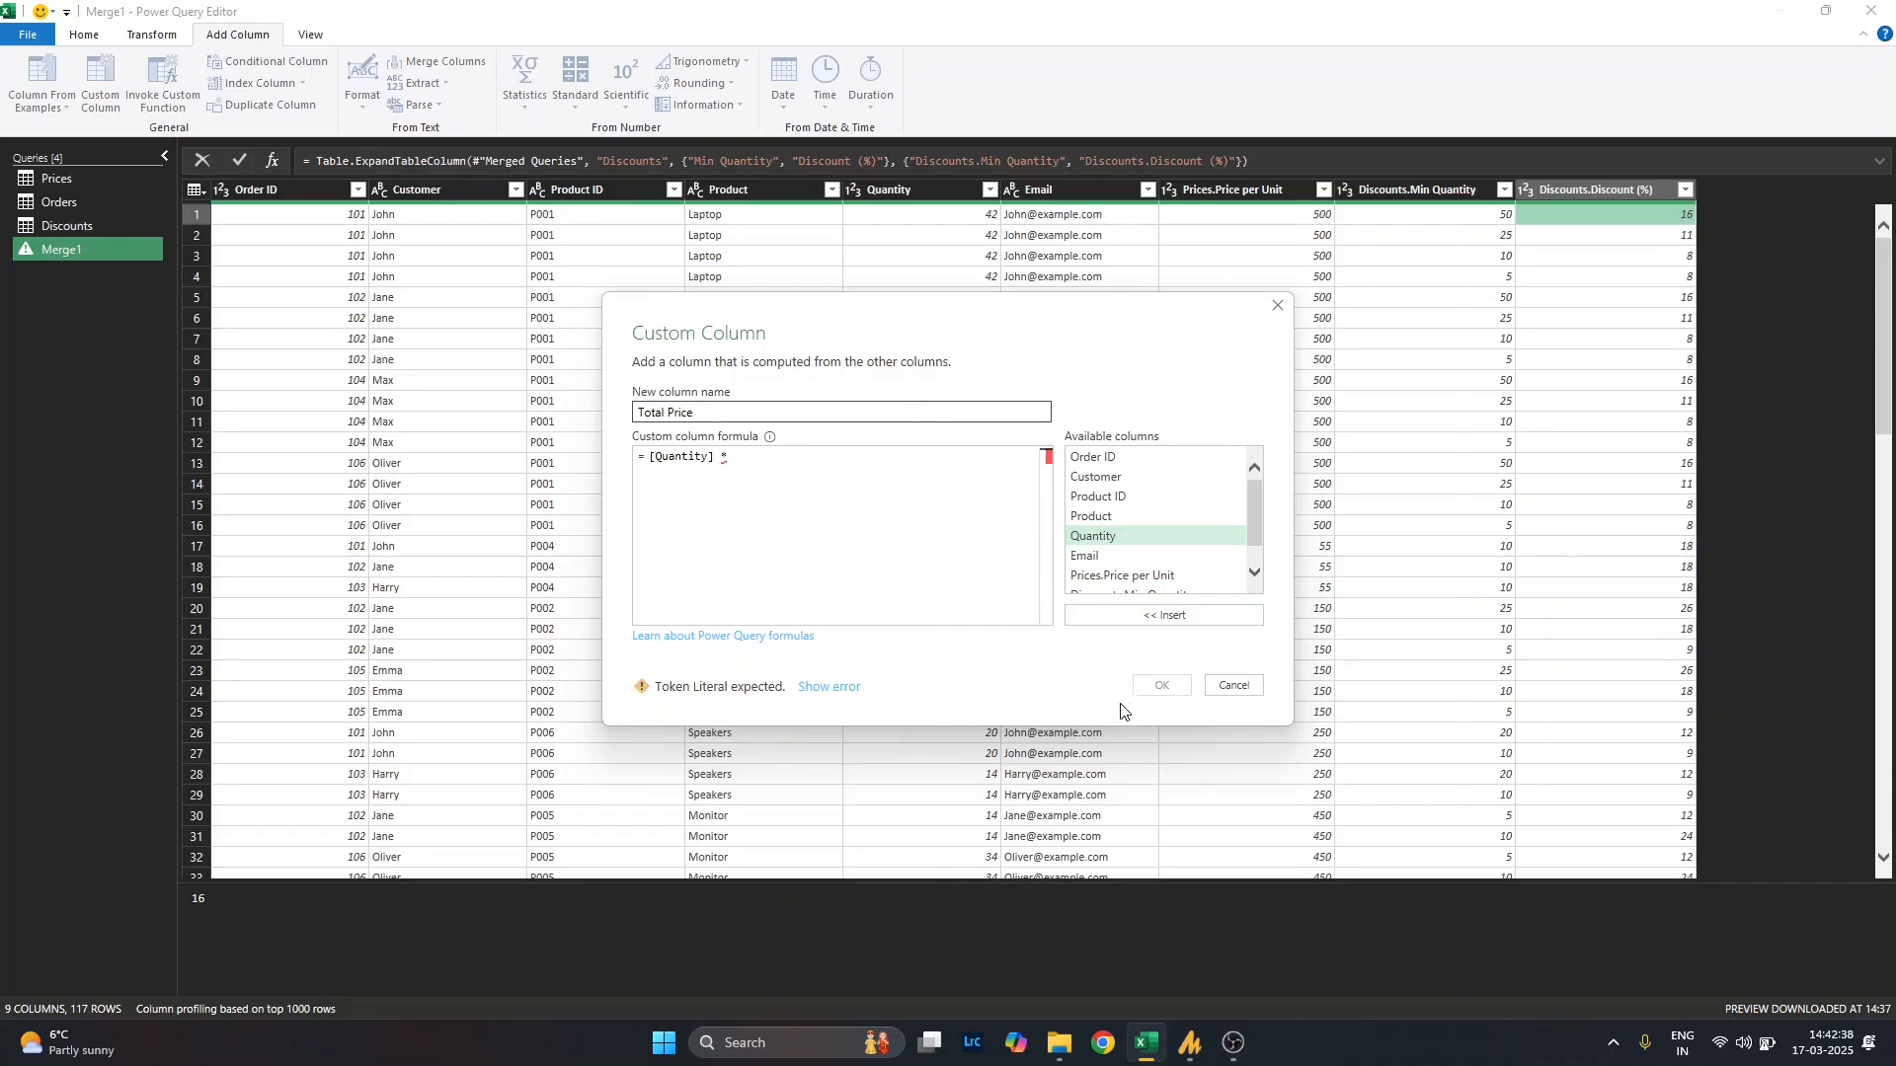
click(1148, 576)
click(1165, 615)
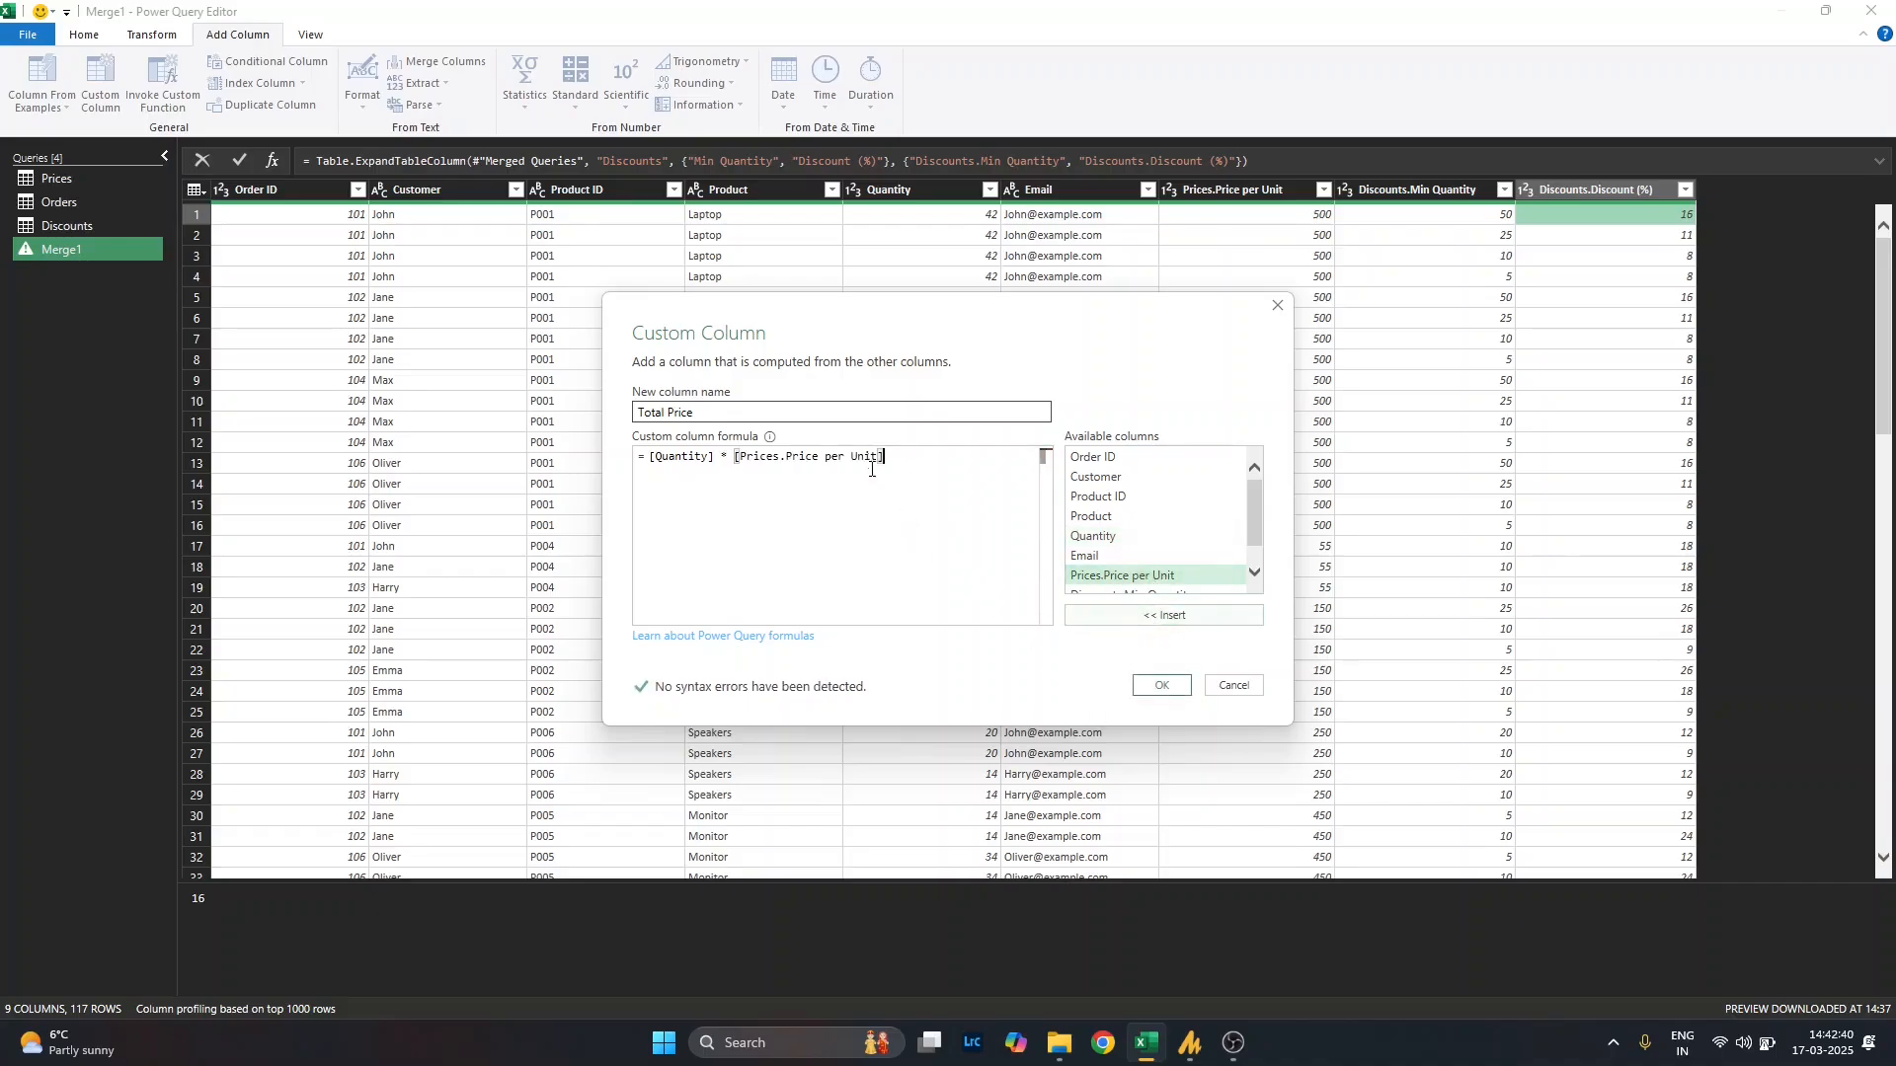
click(1161, 685)
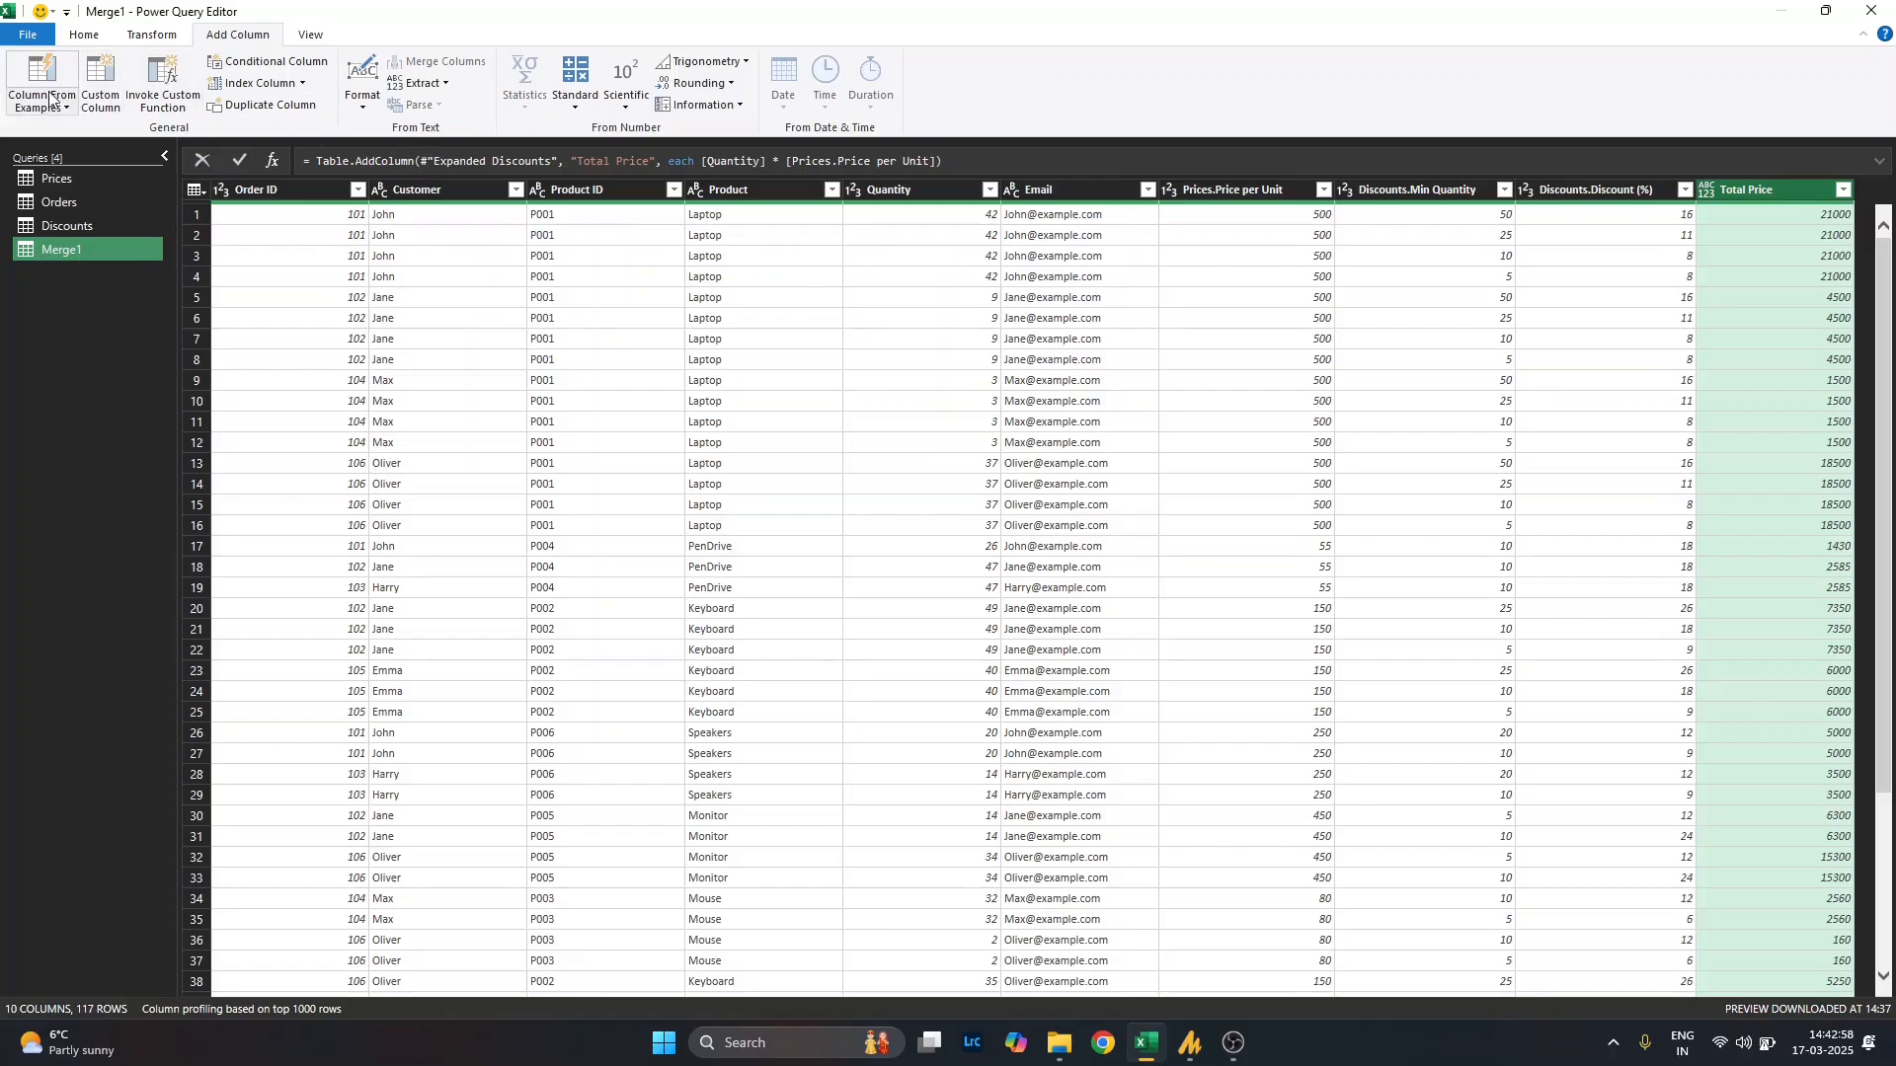
Start another custom column in Merge1 and name it Final Price
click(101, 86)
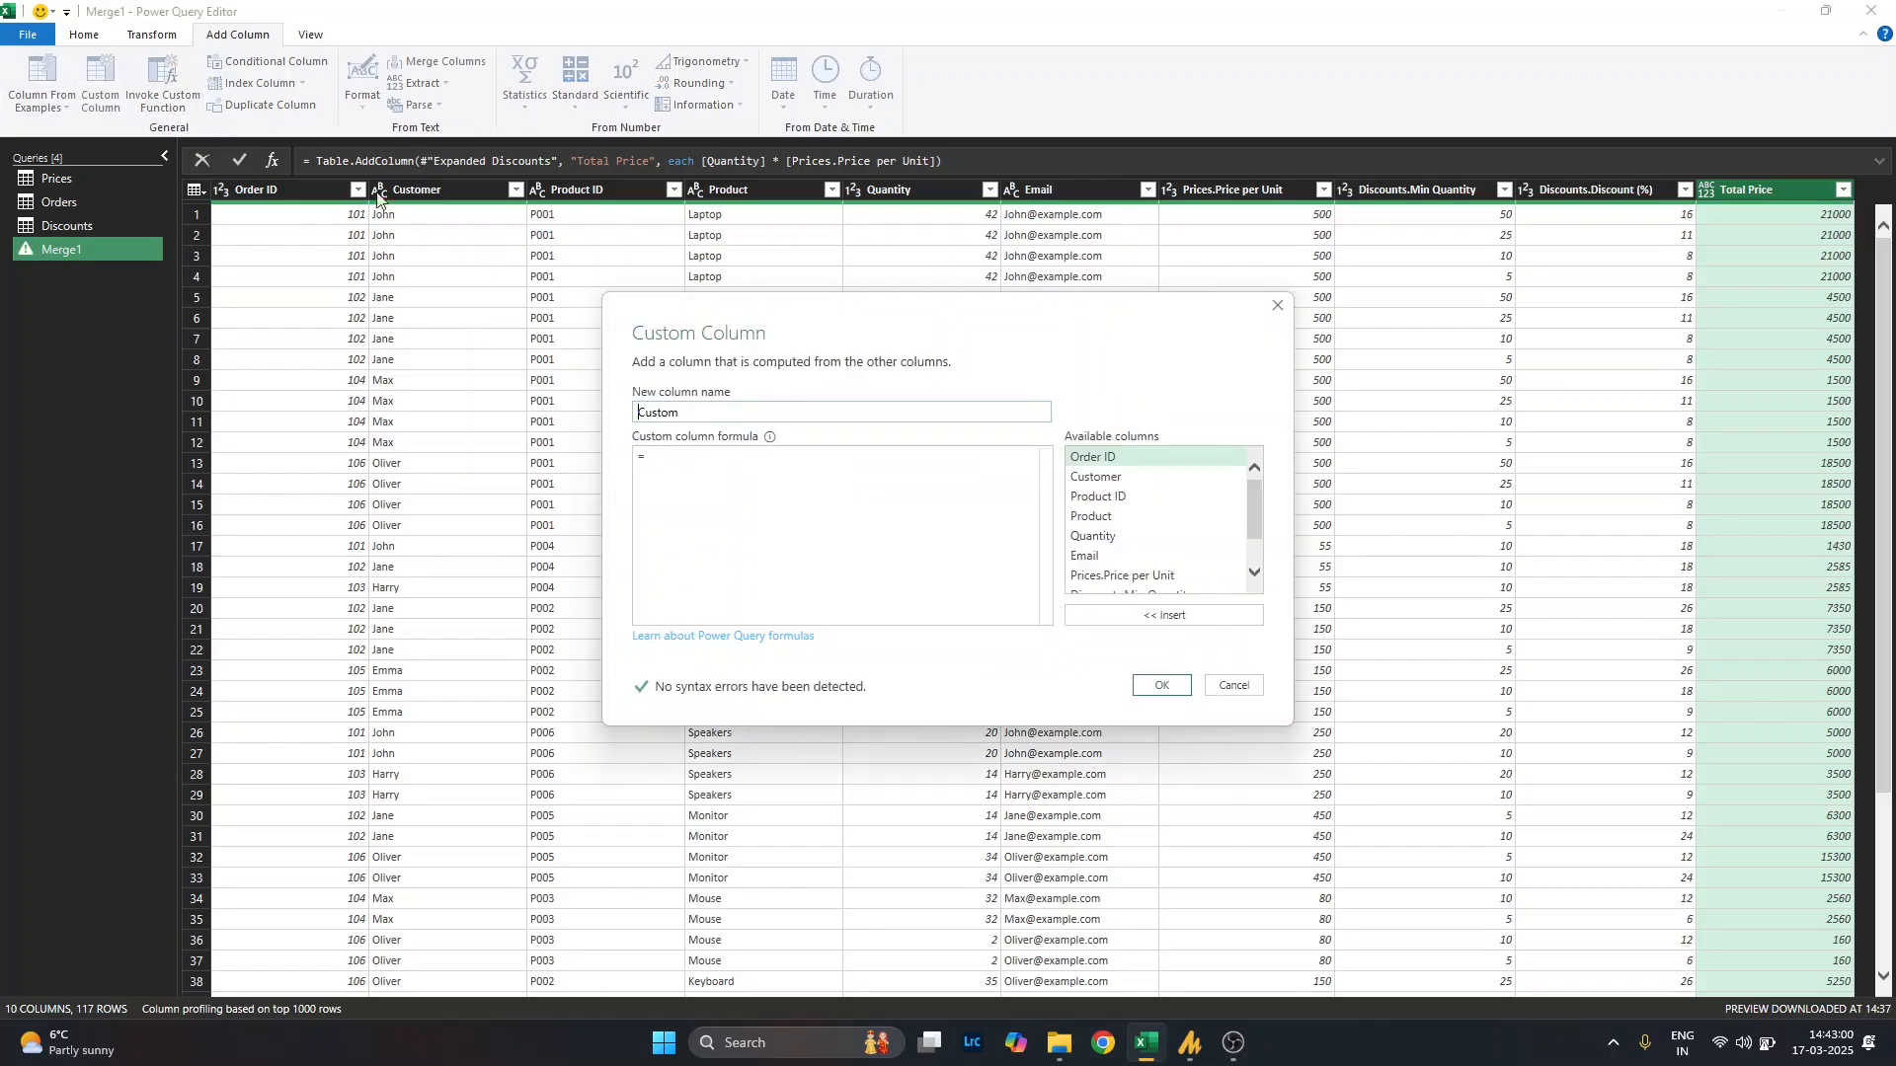
double_click(750, 413)
text(Final P)
text(rice)
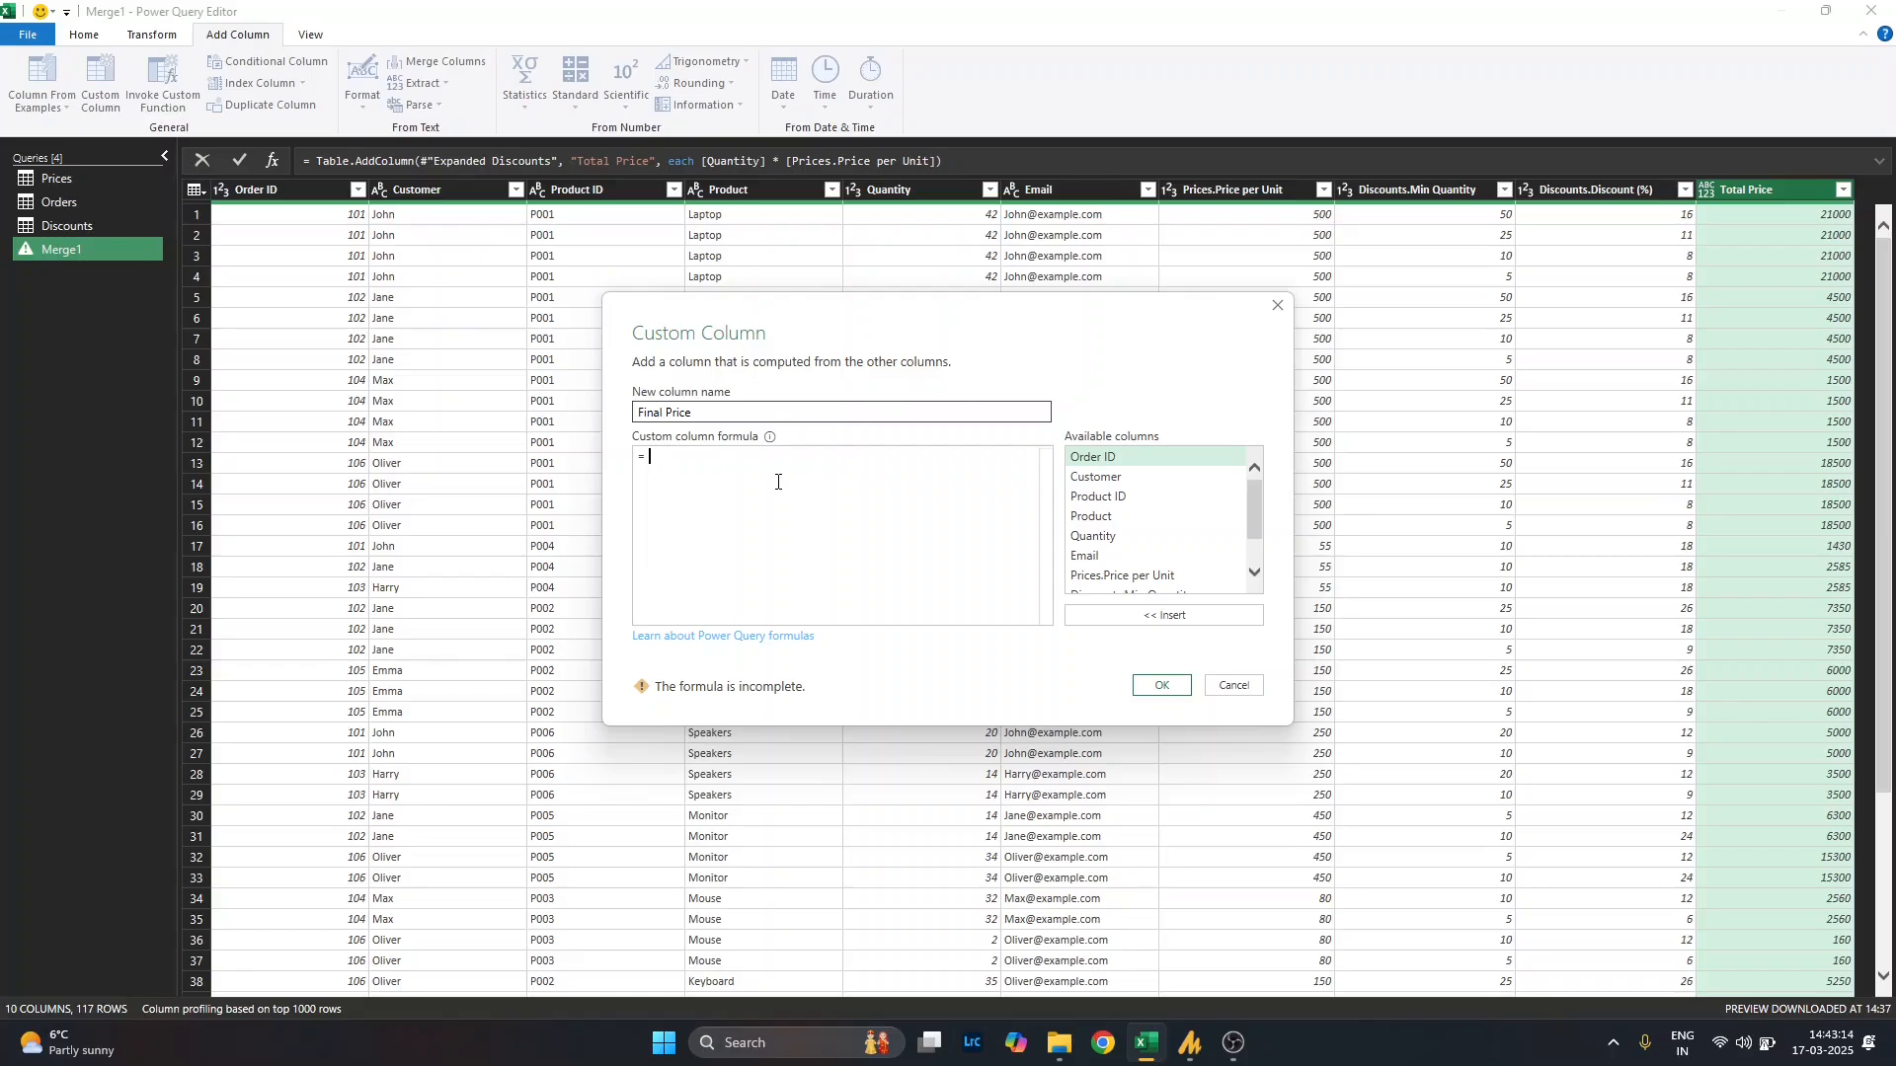
Begin the Final Price formula with the condition if [Quantity] >= [Discounts.Min Quantity]
text(if)
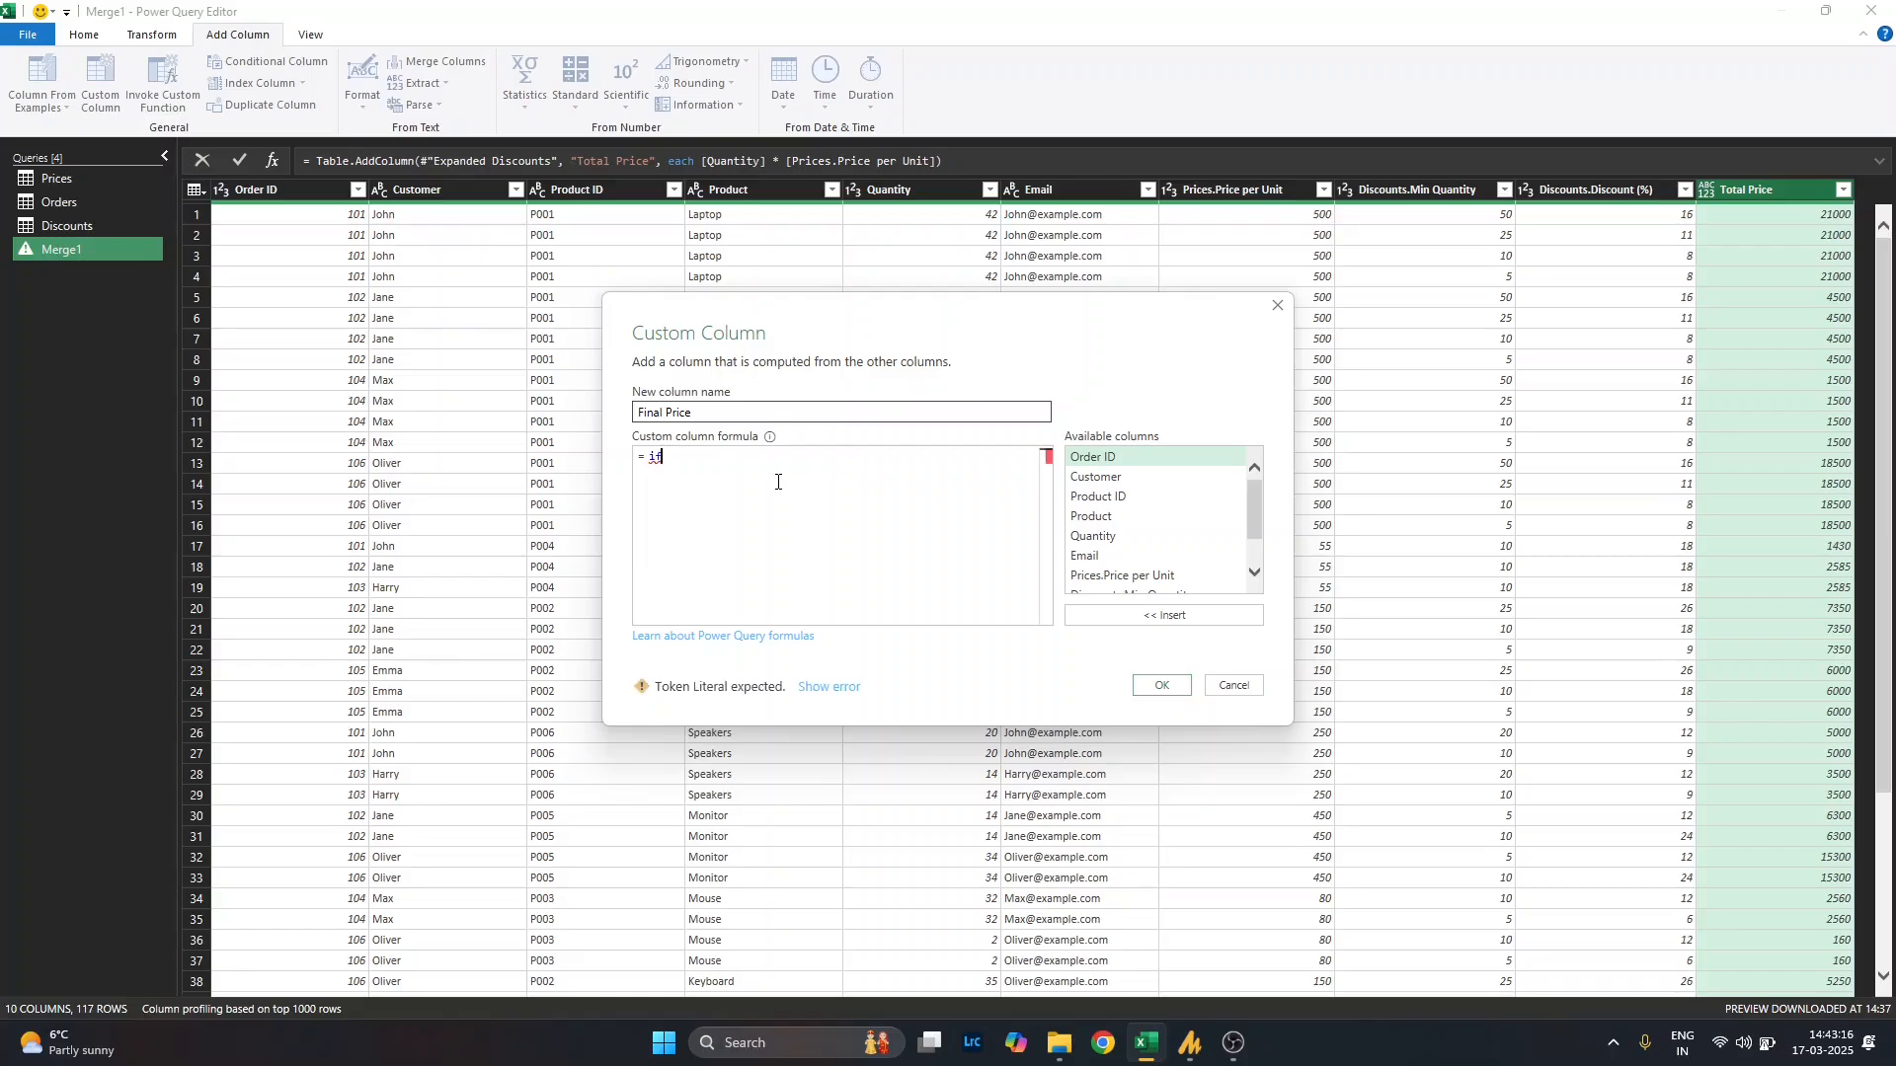
click(1076, 537)
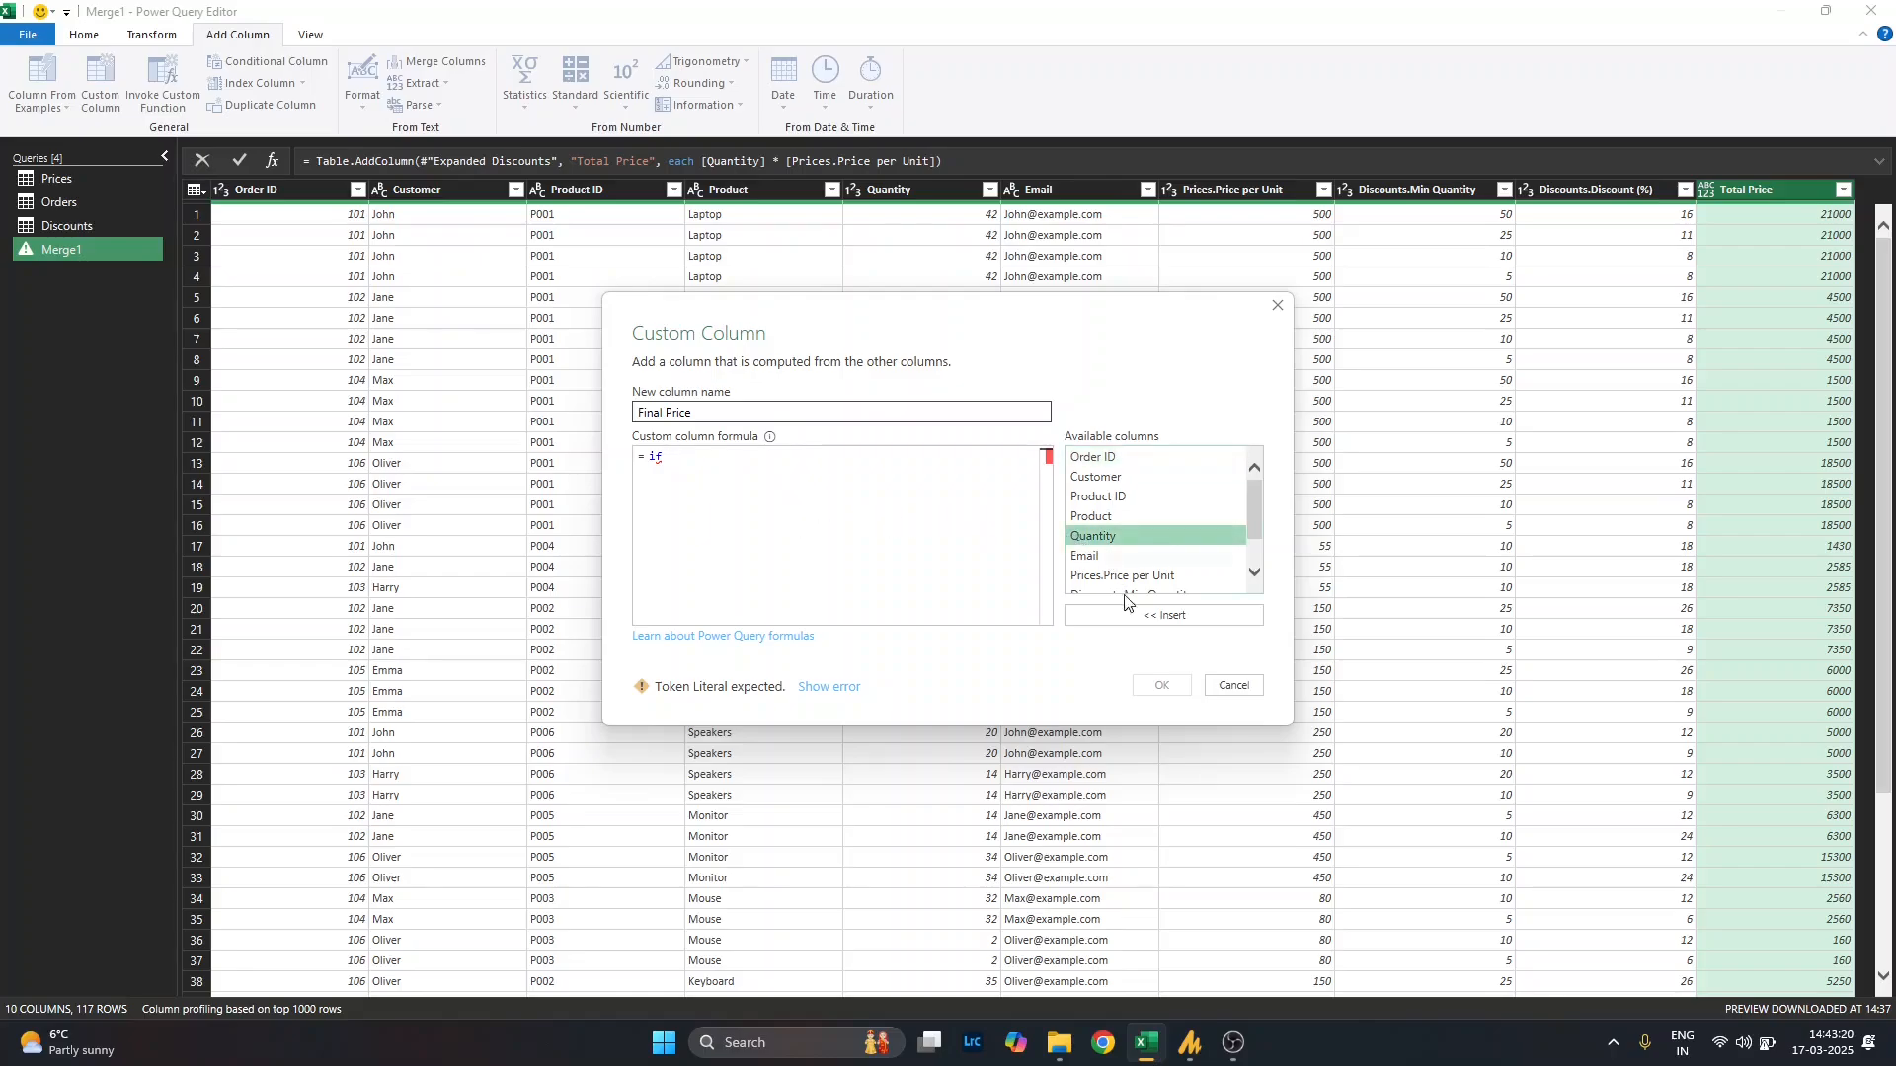
click(1164, 615)
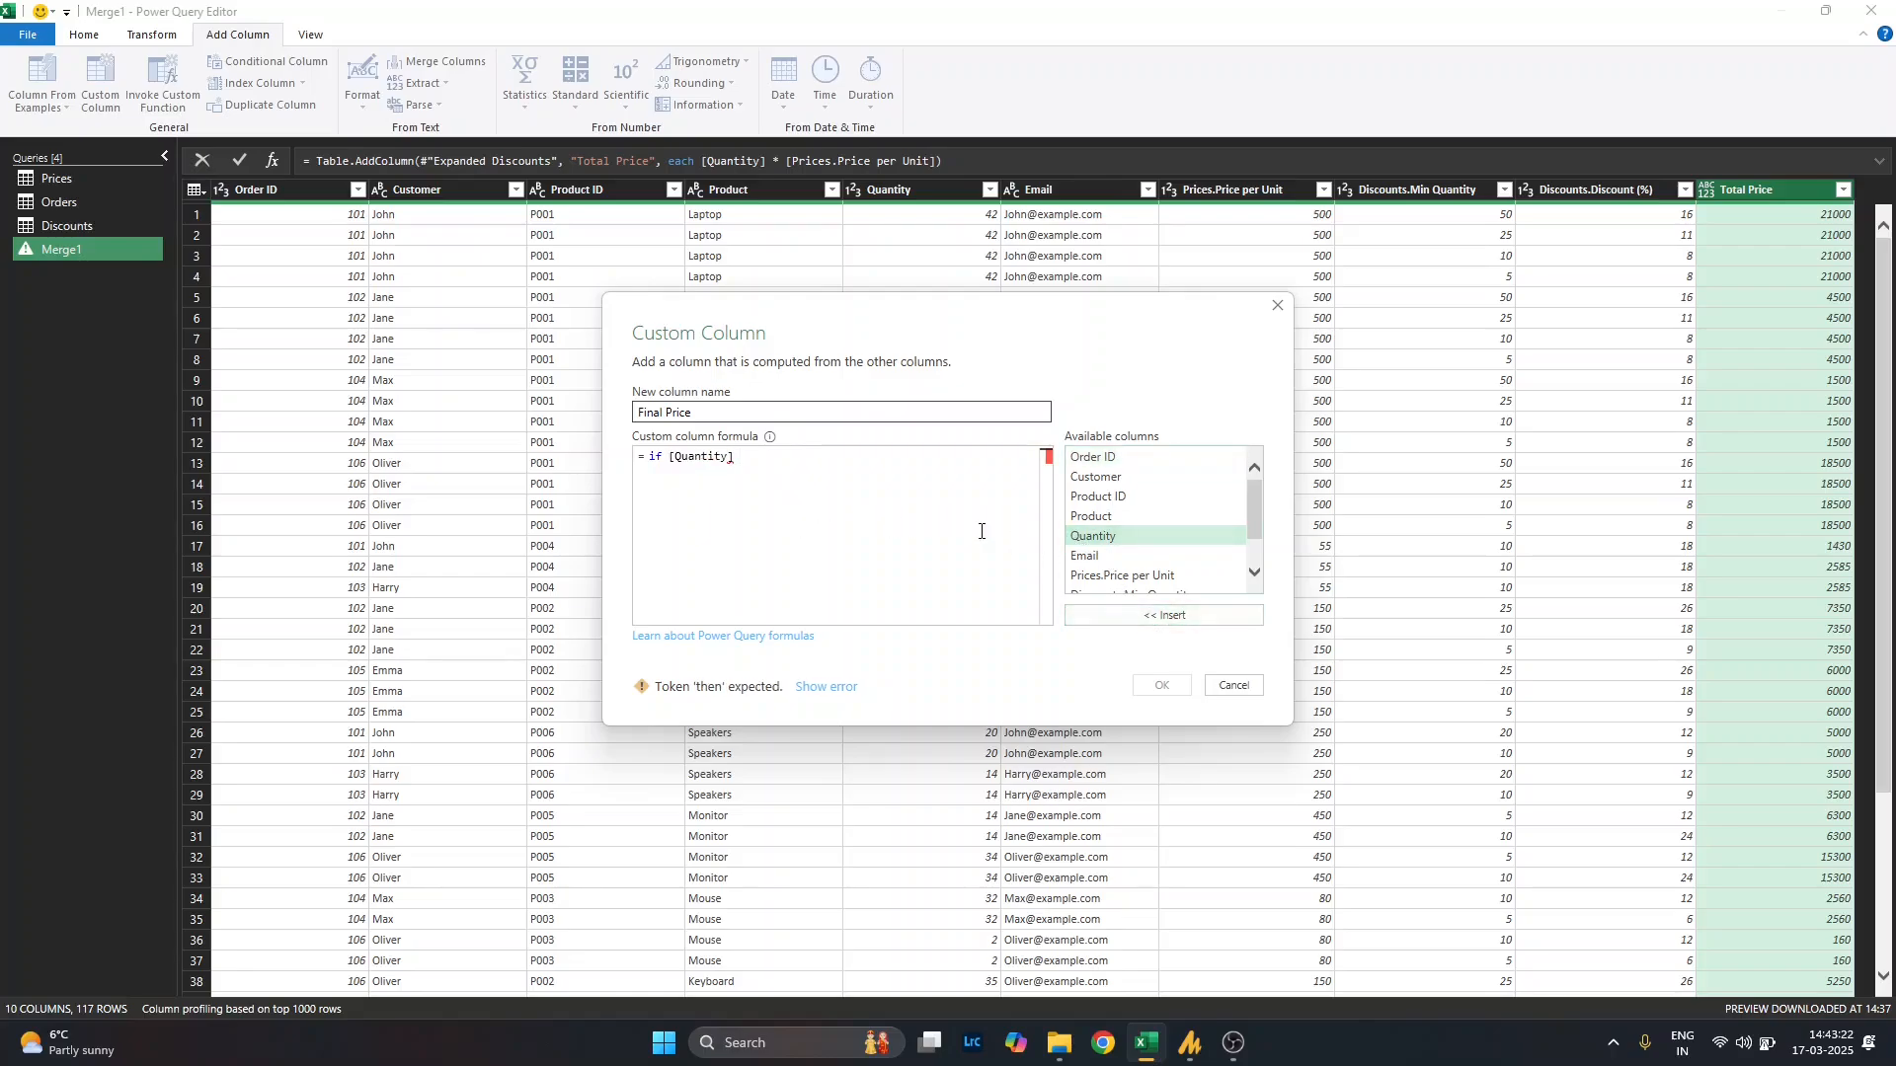
text(>=)
scroll(1143, 547, down, 1)
click(1147, 551)
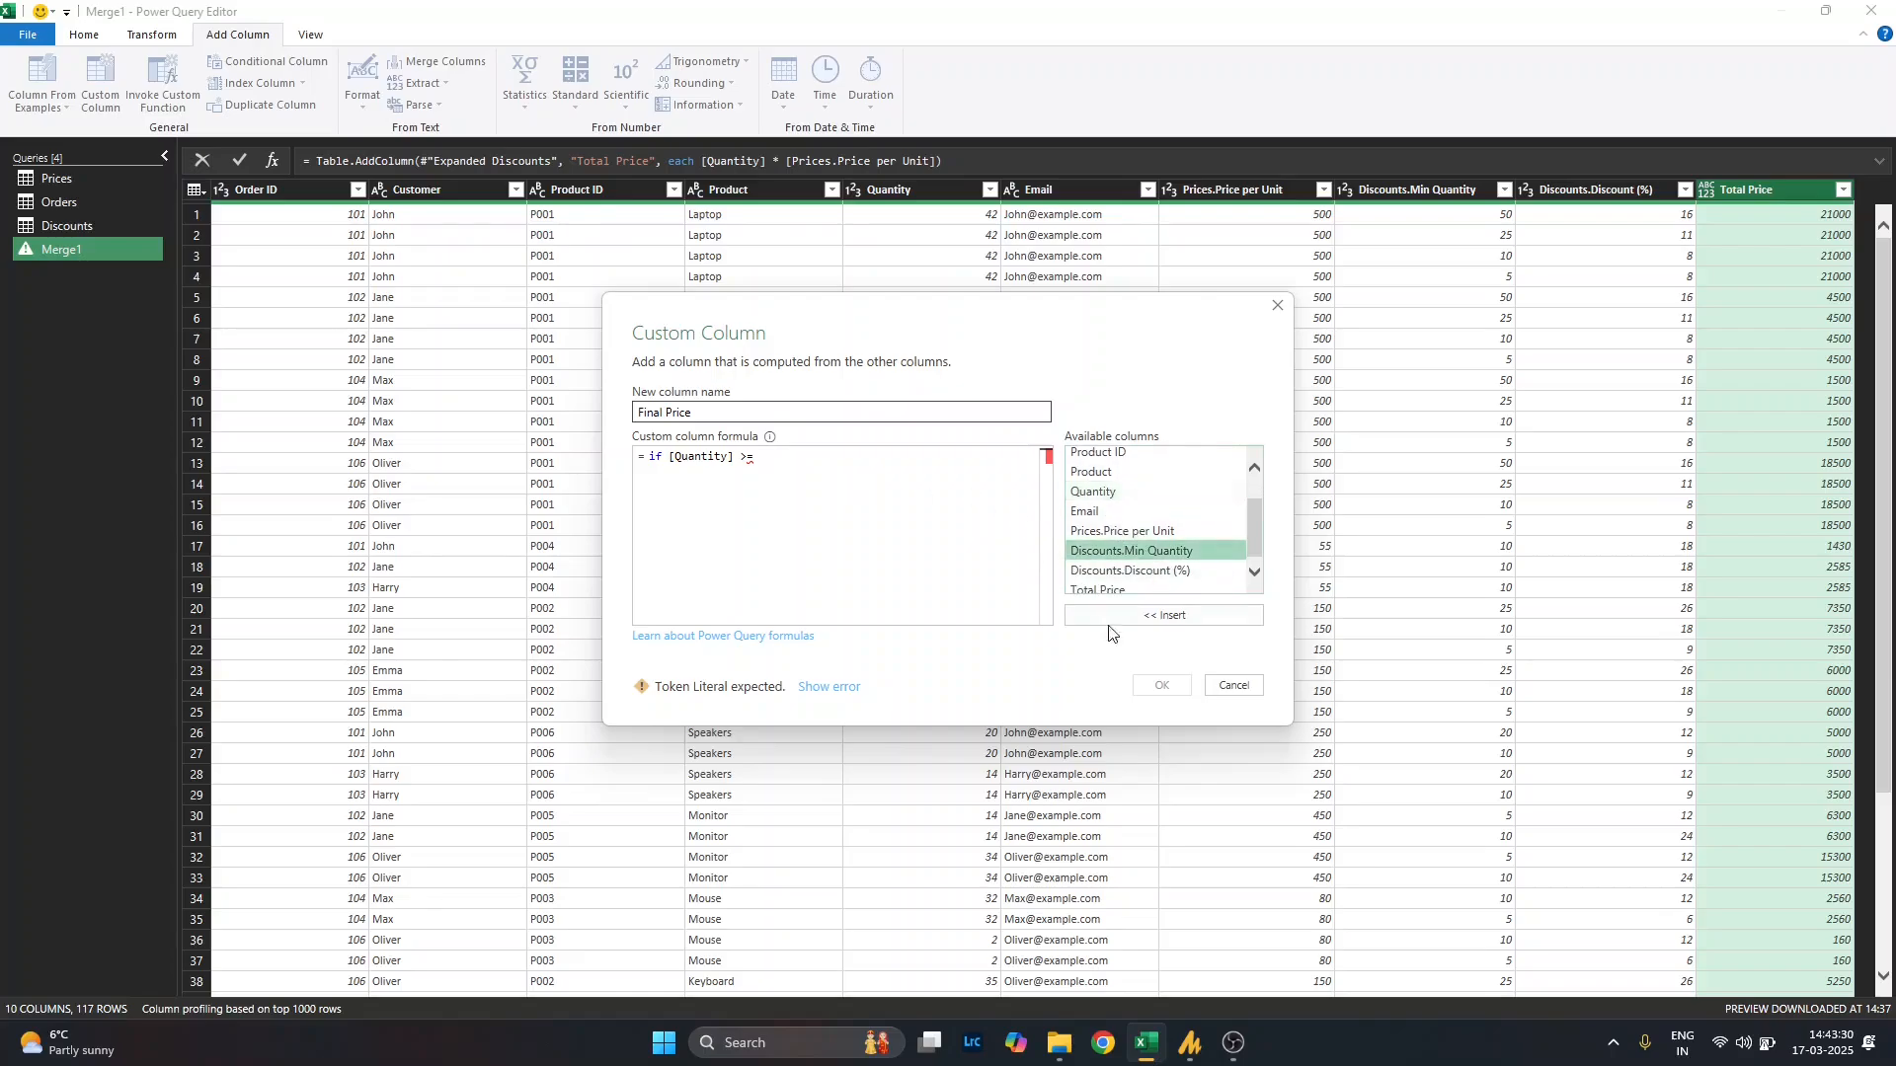
click(1145, 615)
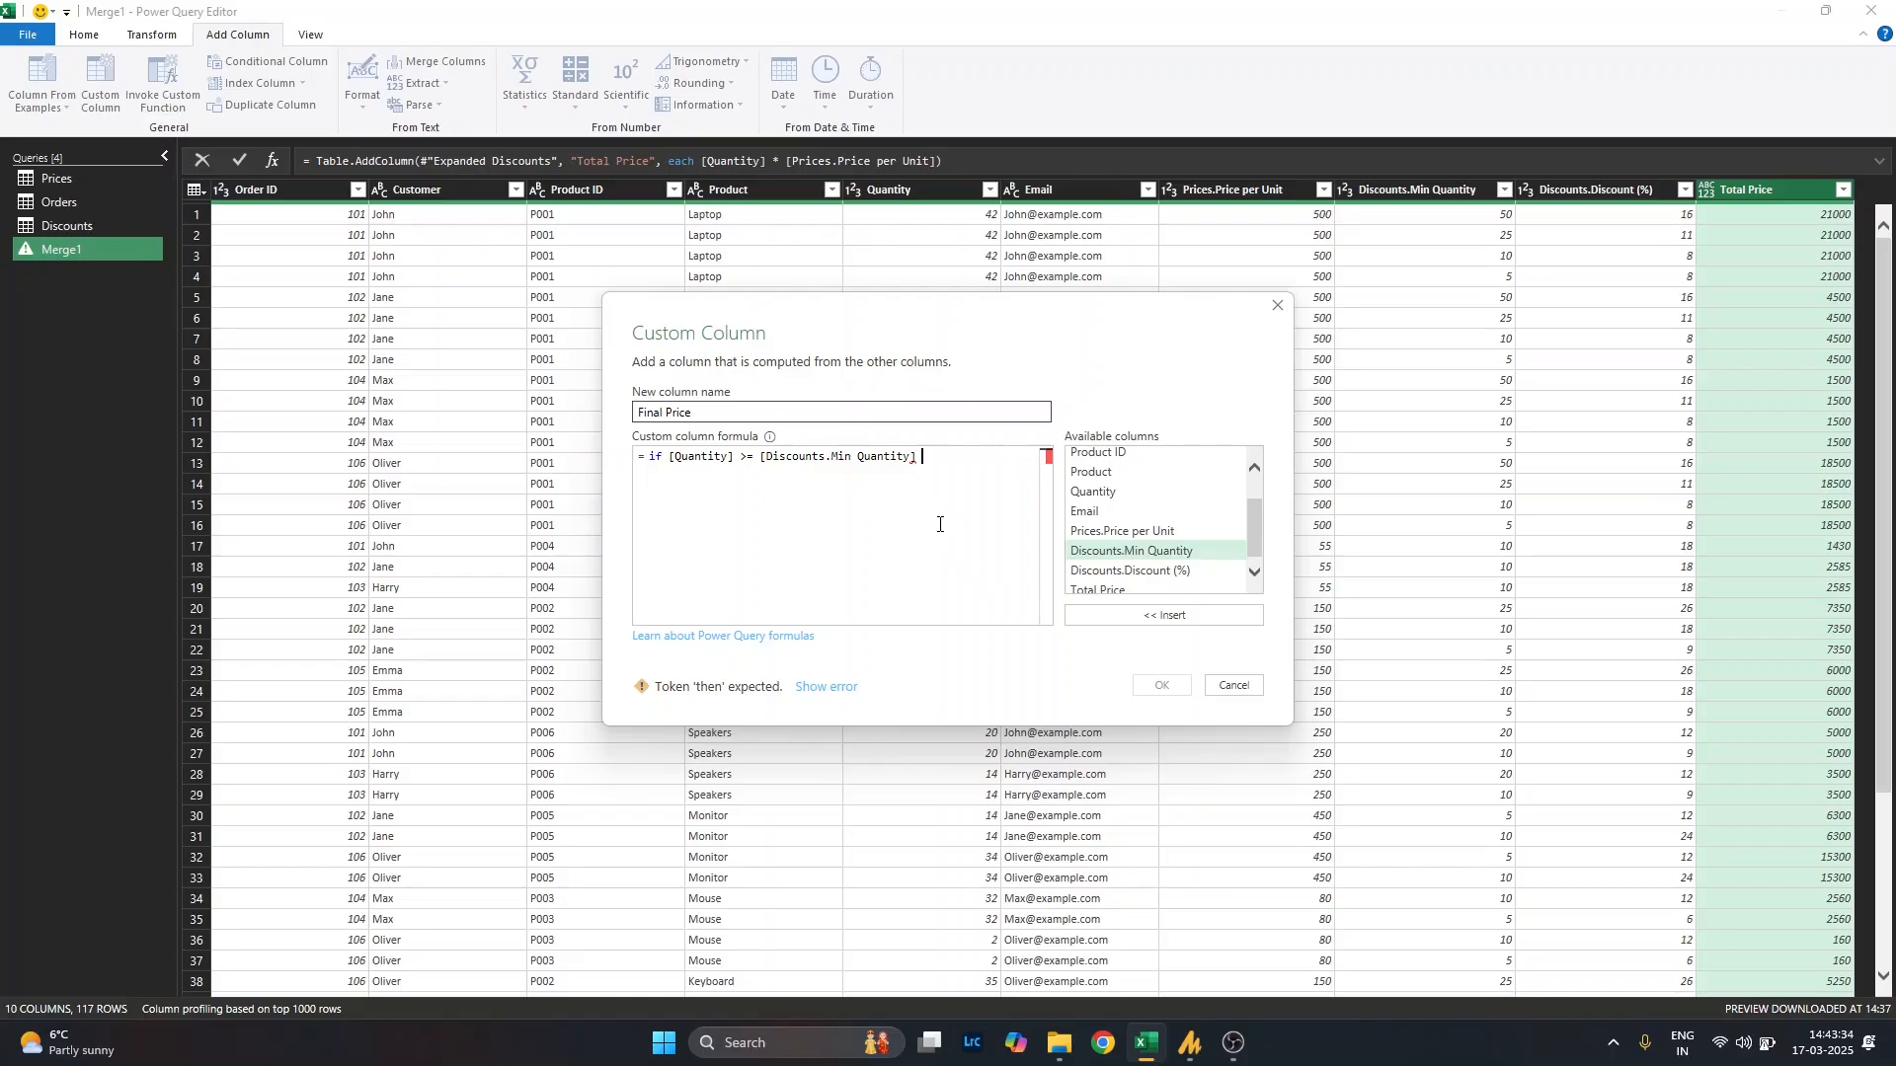
Extend the Final Price formula with then [Total Price] * (1 - ([#"Discounts.Discount (%)"]/100)
text(then)
click(1111, 588)
click(1149, 617)
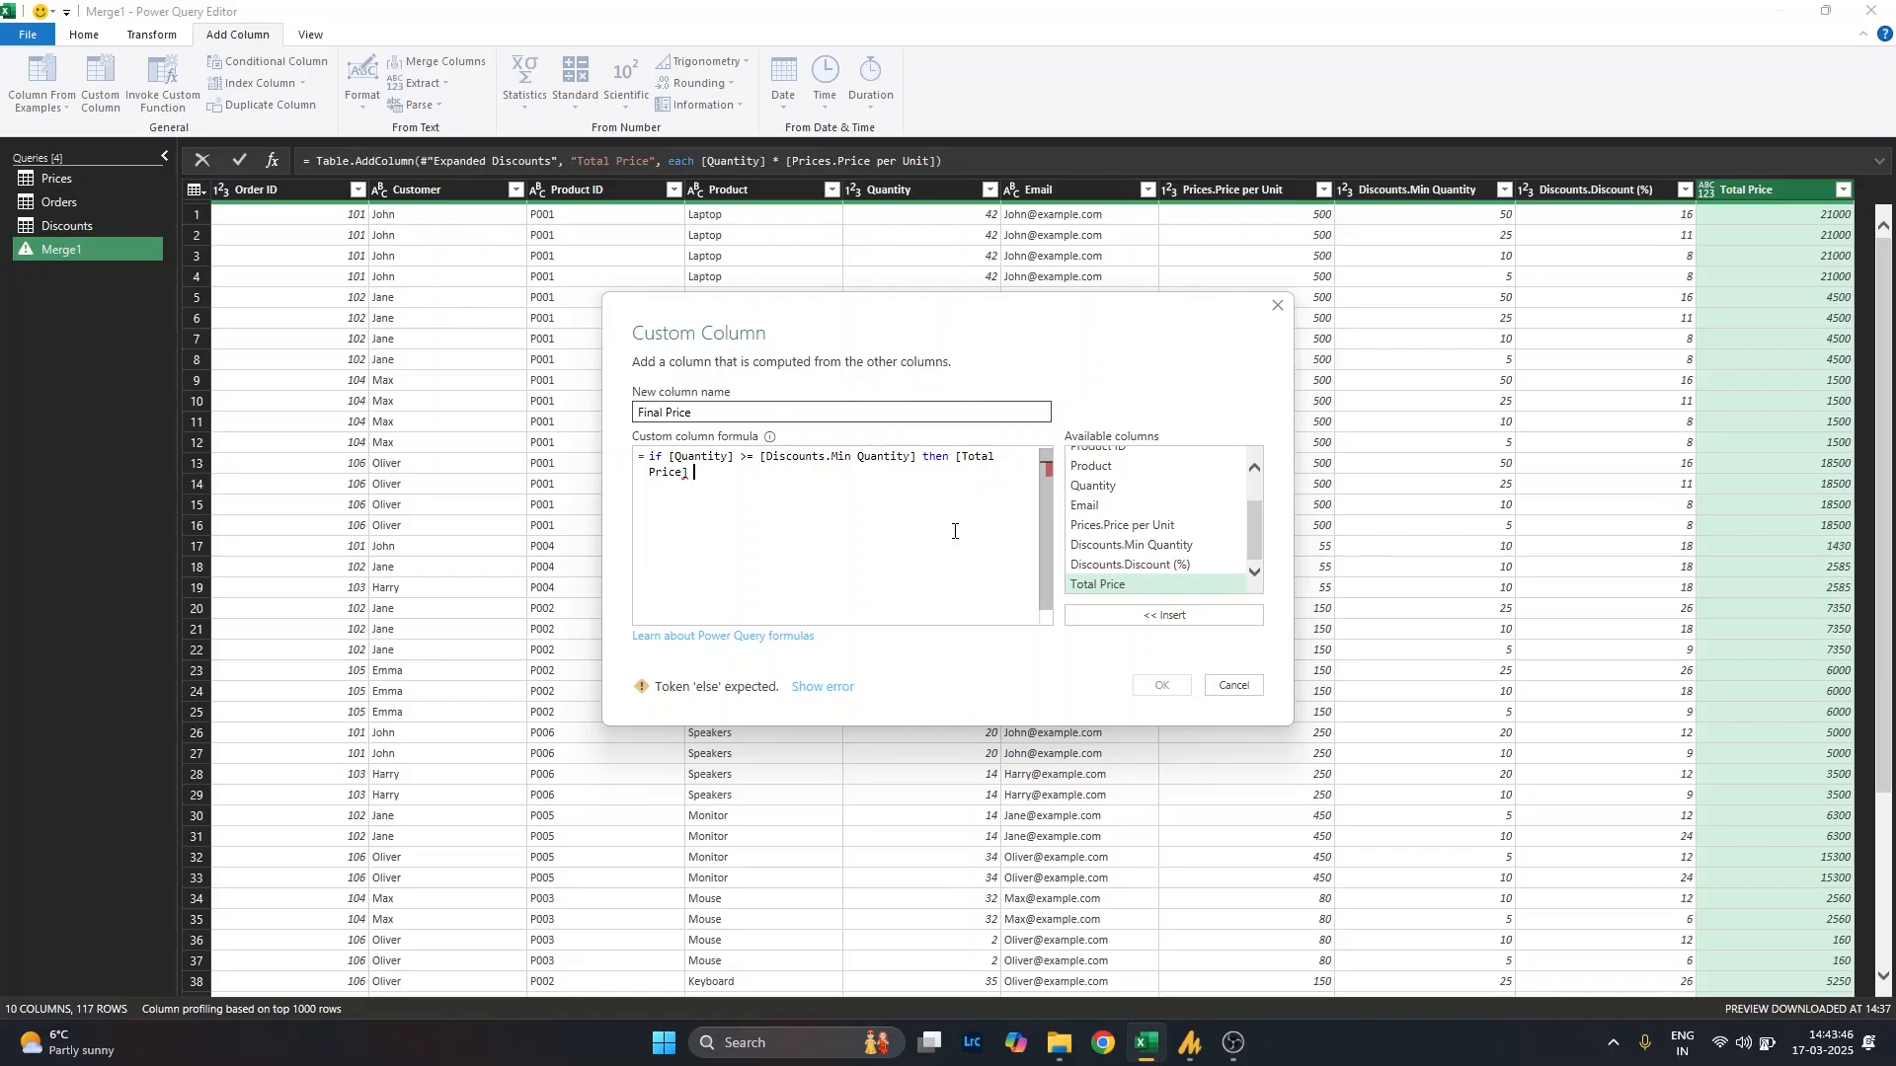
text(* (1-)
key(BackSpace)
text(- ()
click(1128, 565)
click(1147, 618)
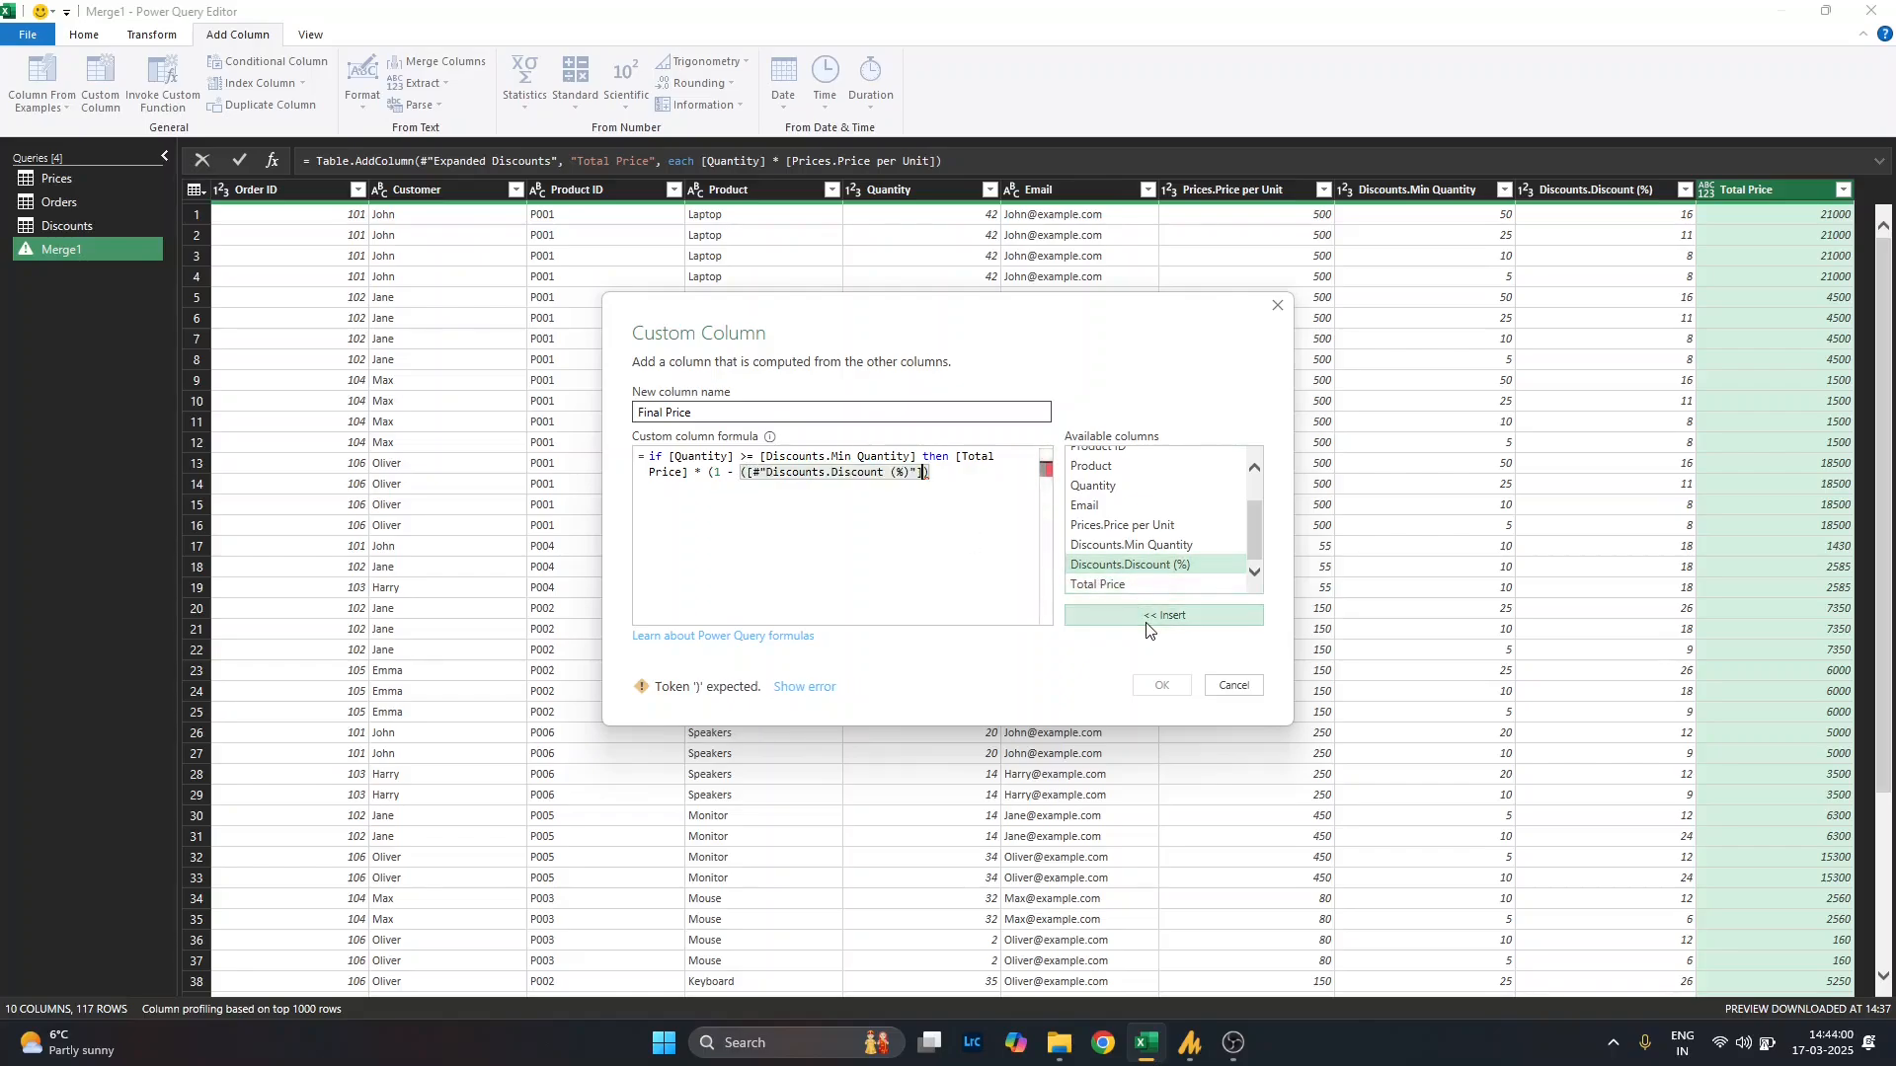
text(/100))
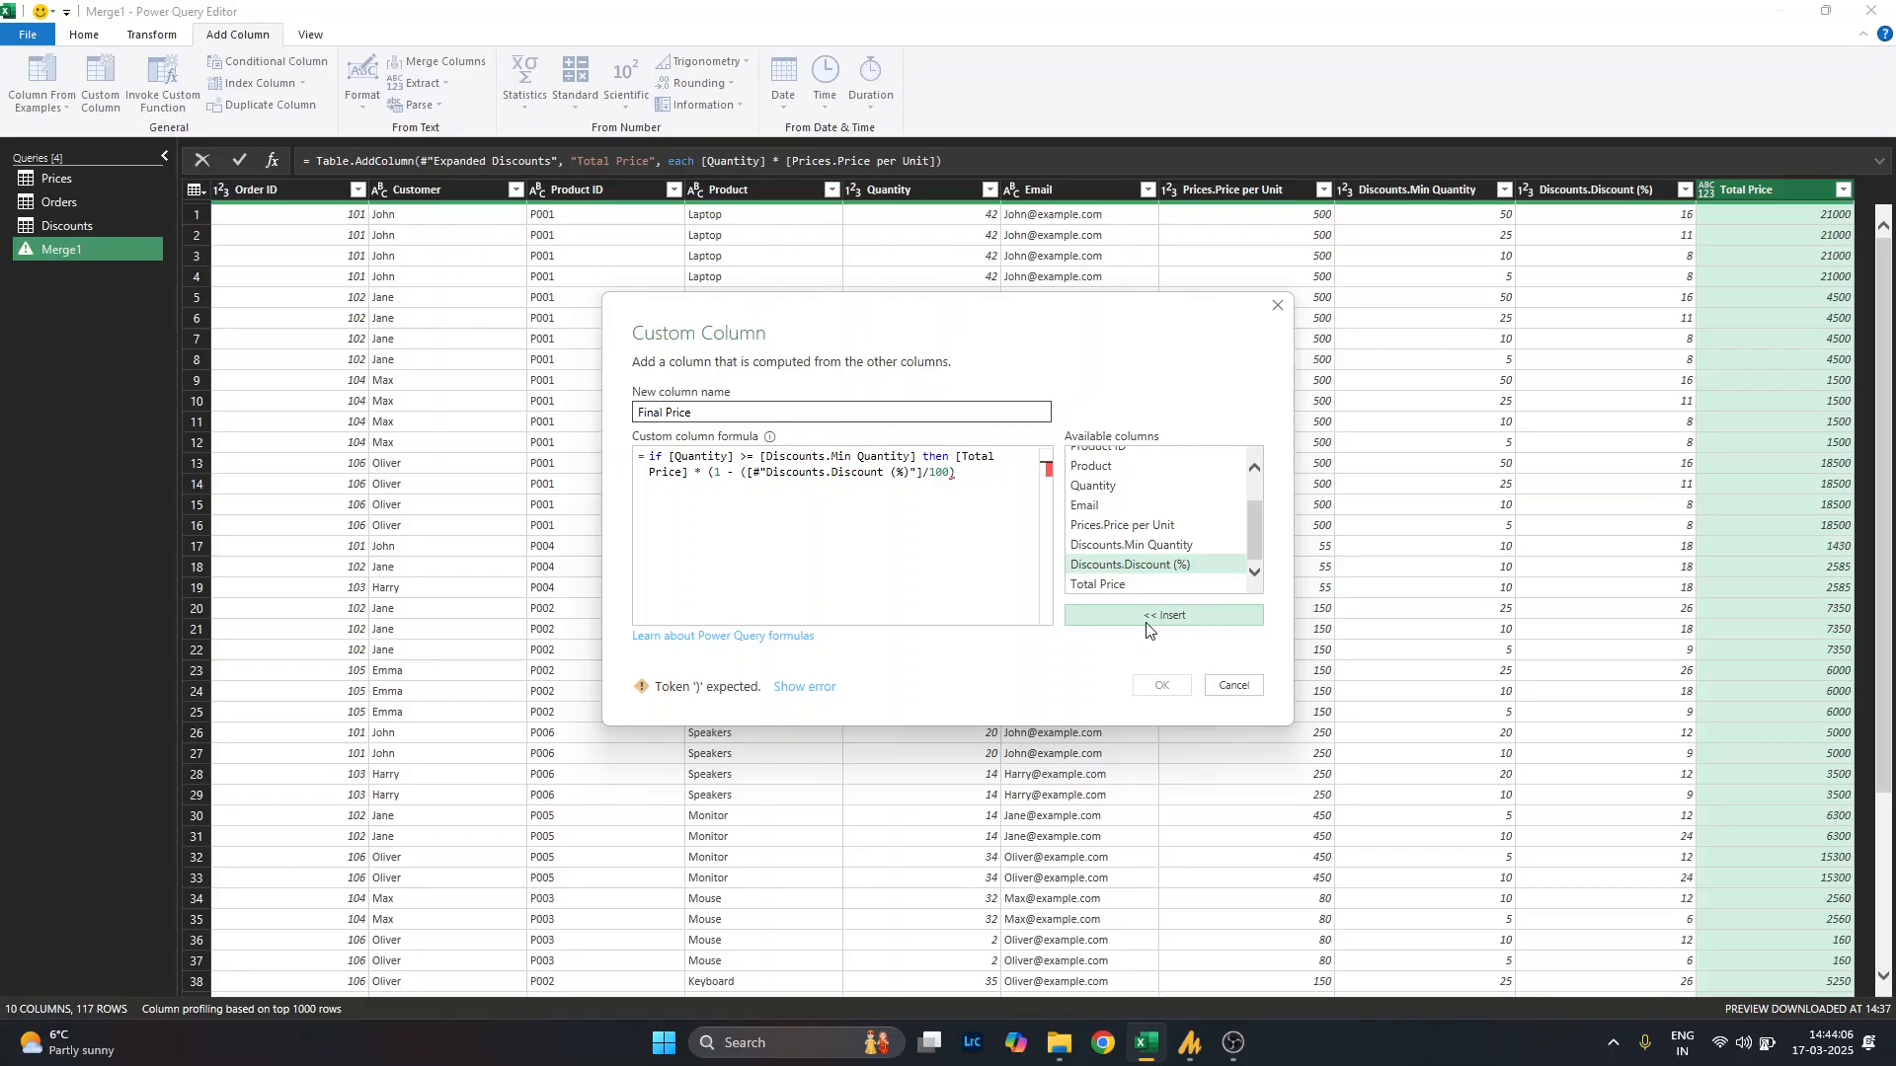
Finish the Final Price formula with else [Total Price], add the missing closing parenthesis before else, and create the column
text( else)
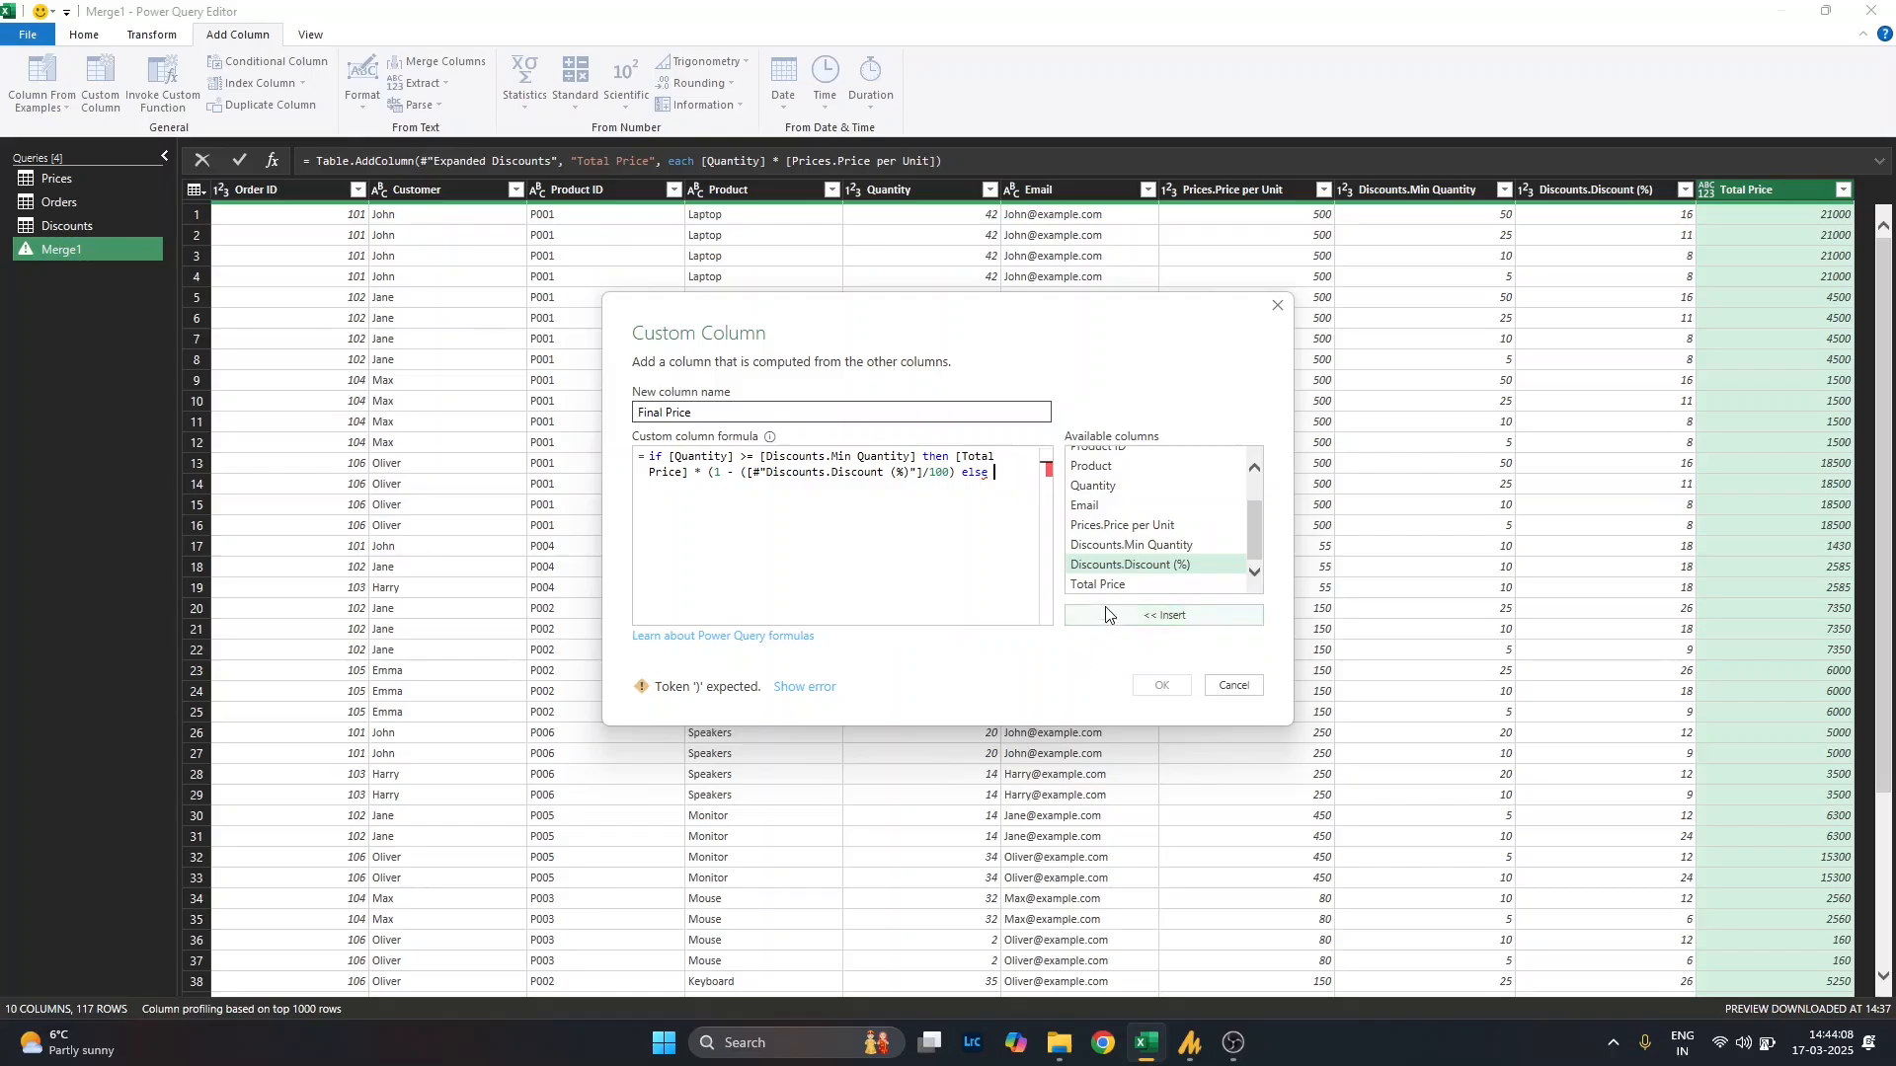
click(1125, 585)
click(1139, 617)
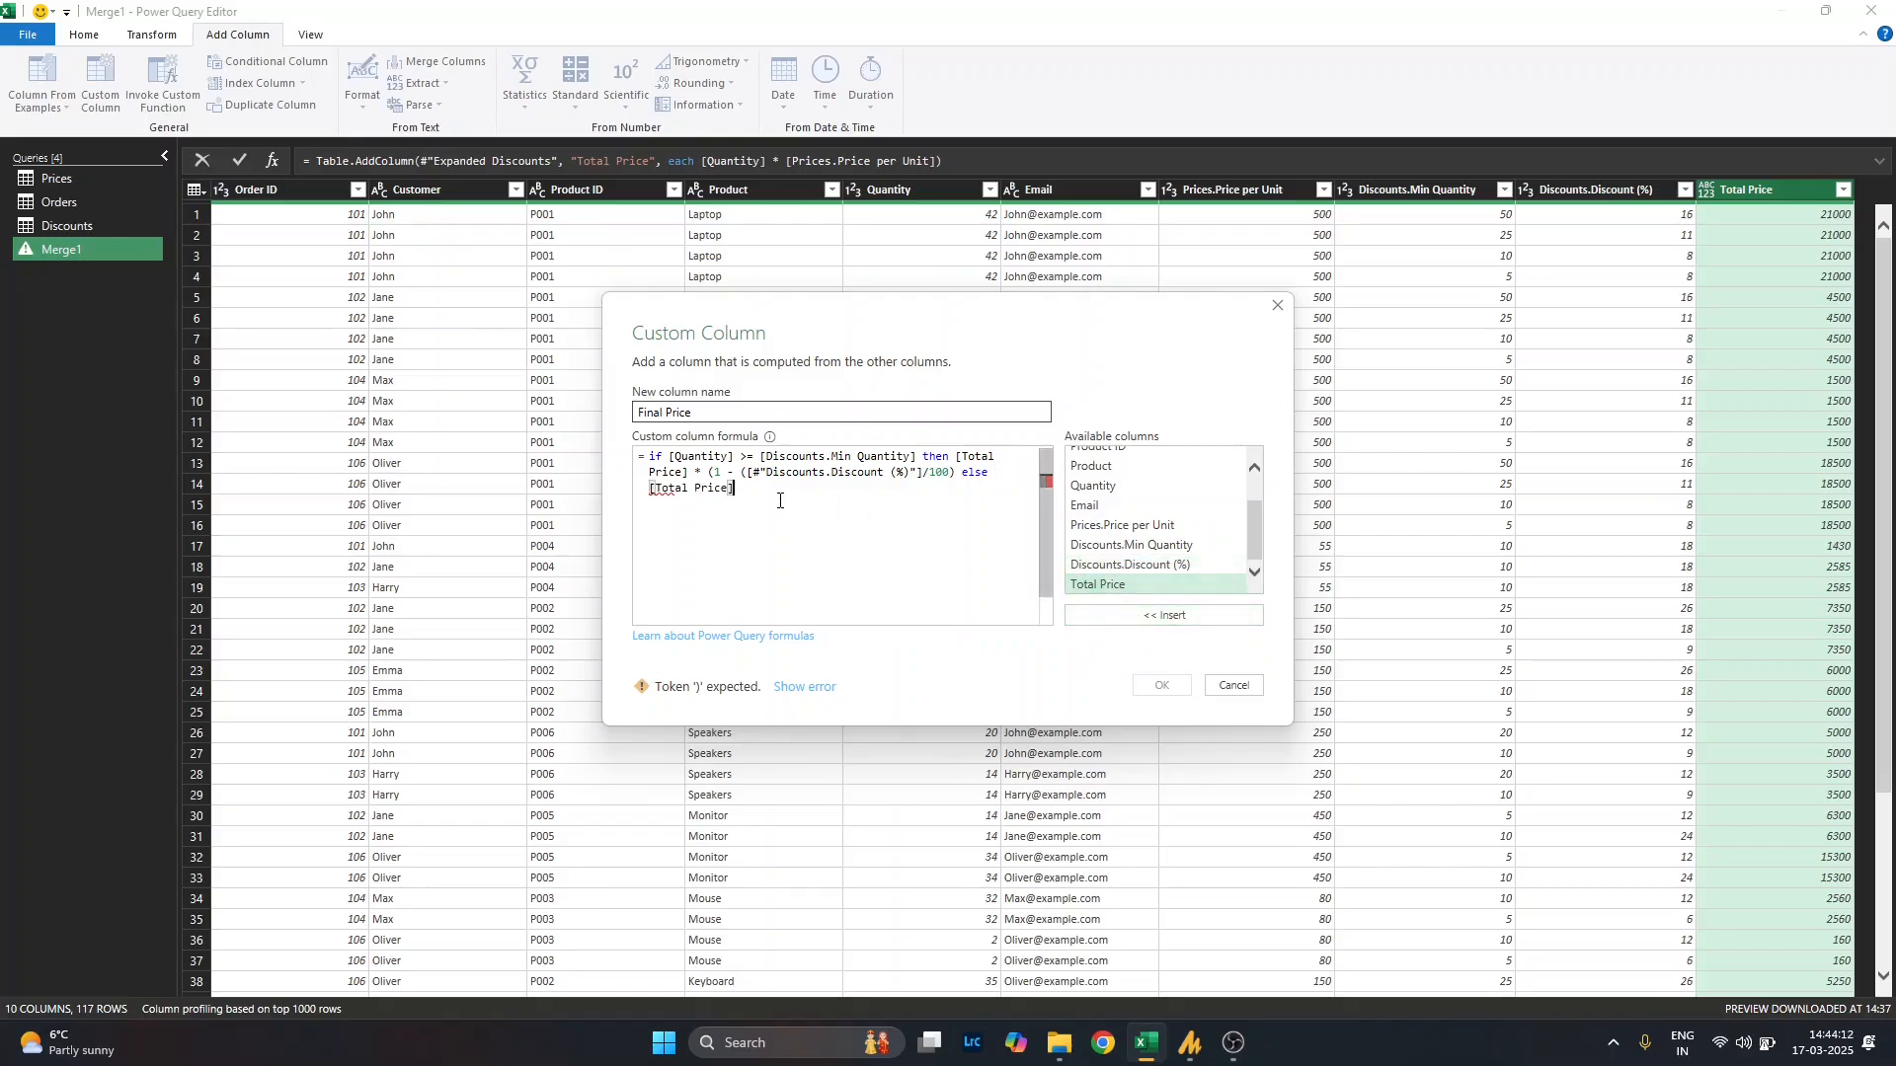
click(954, 473)
text())
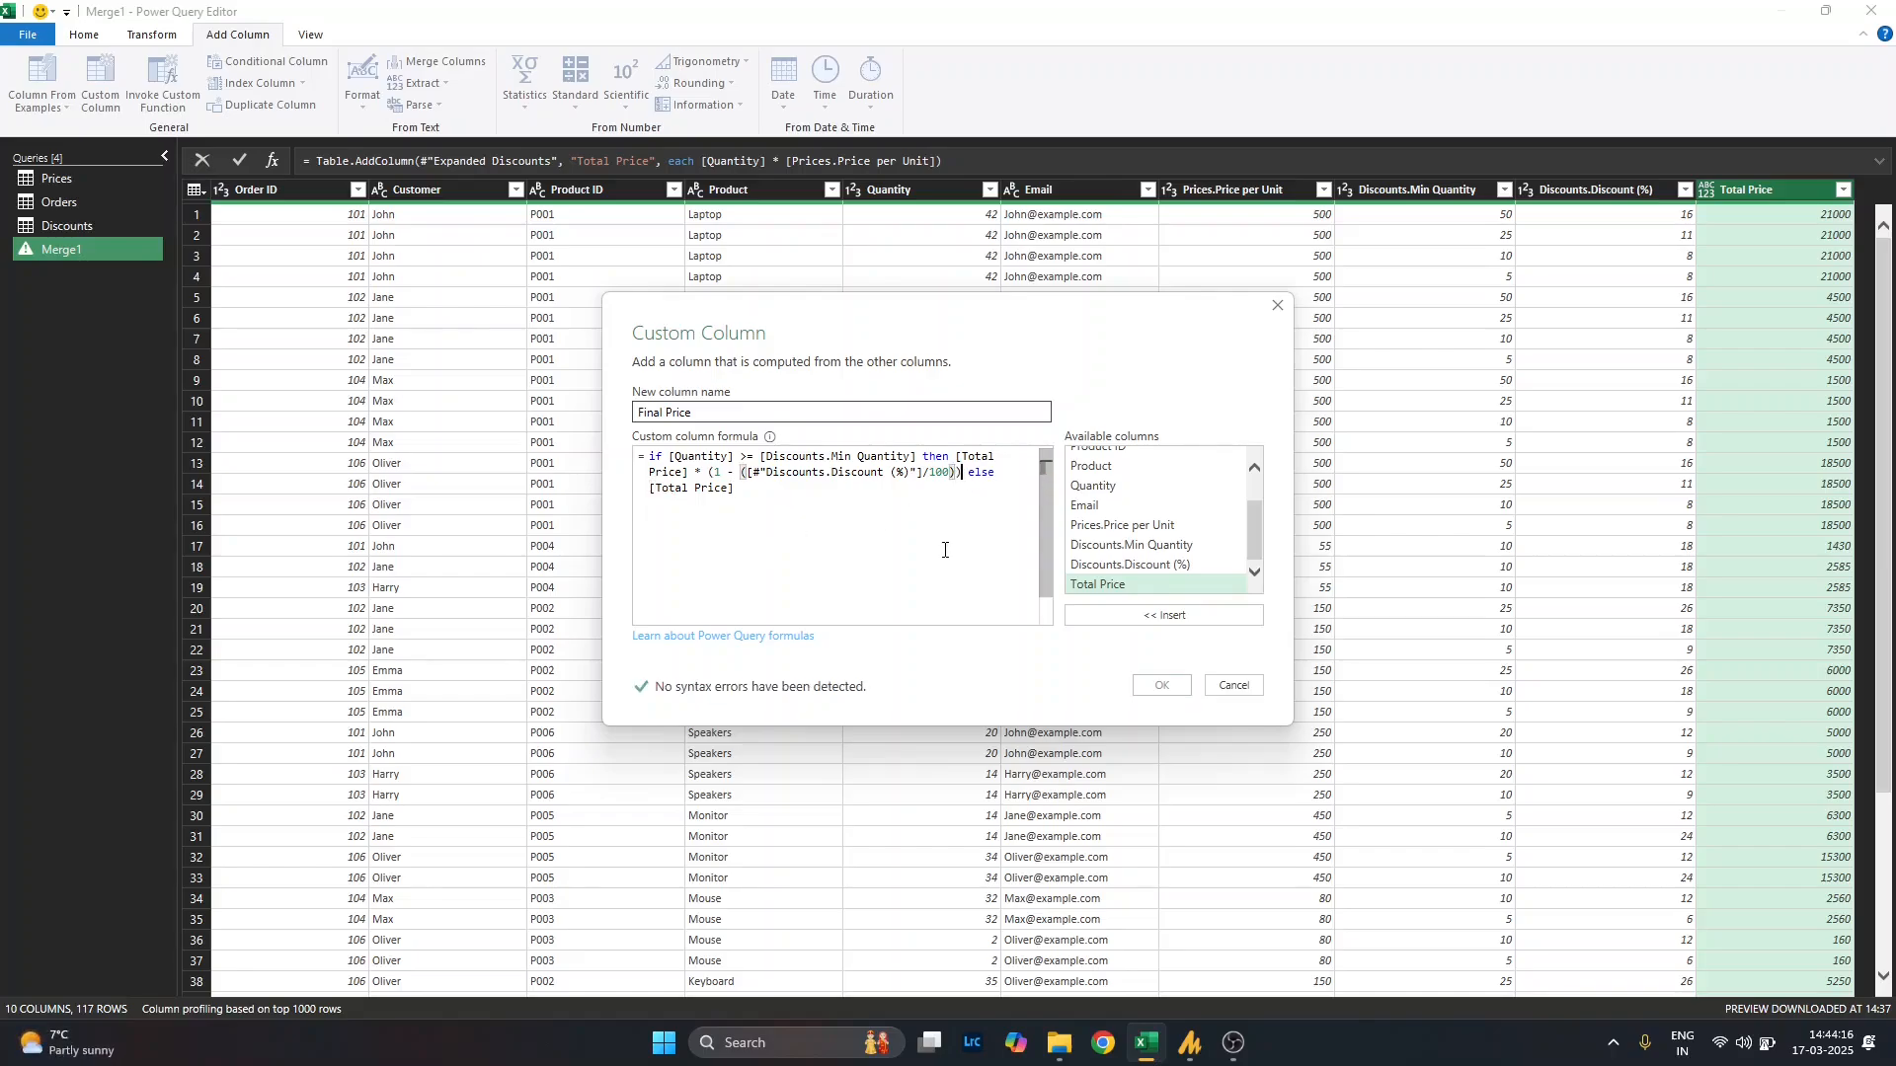
click(1162, 686)
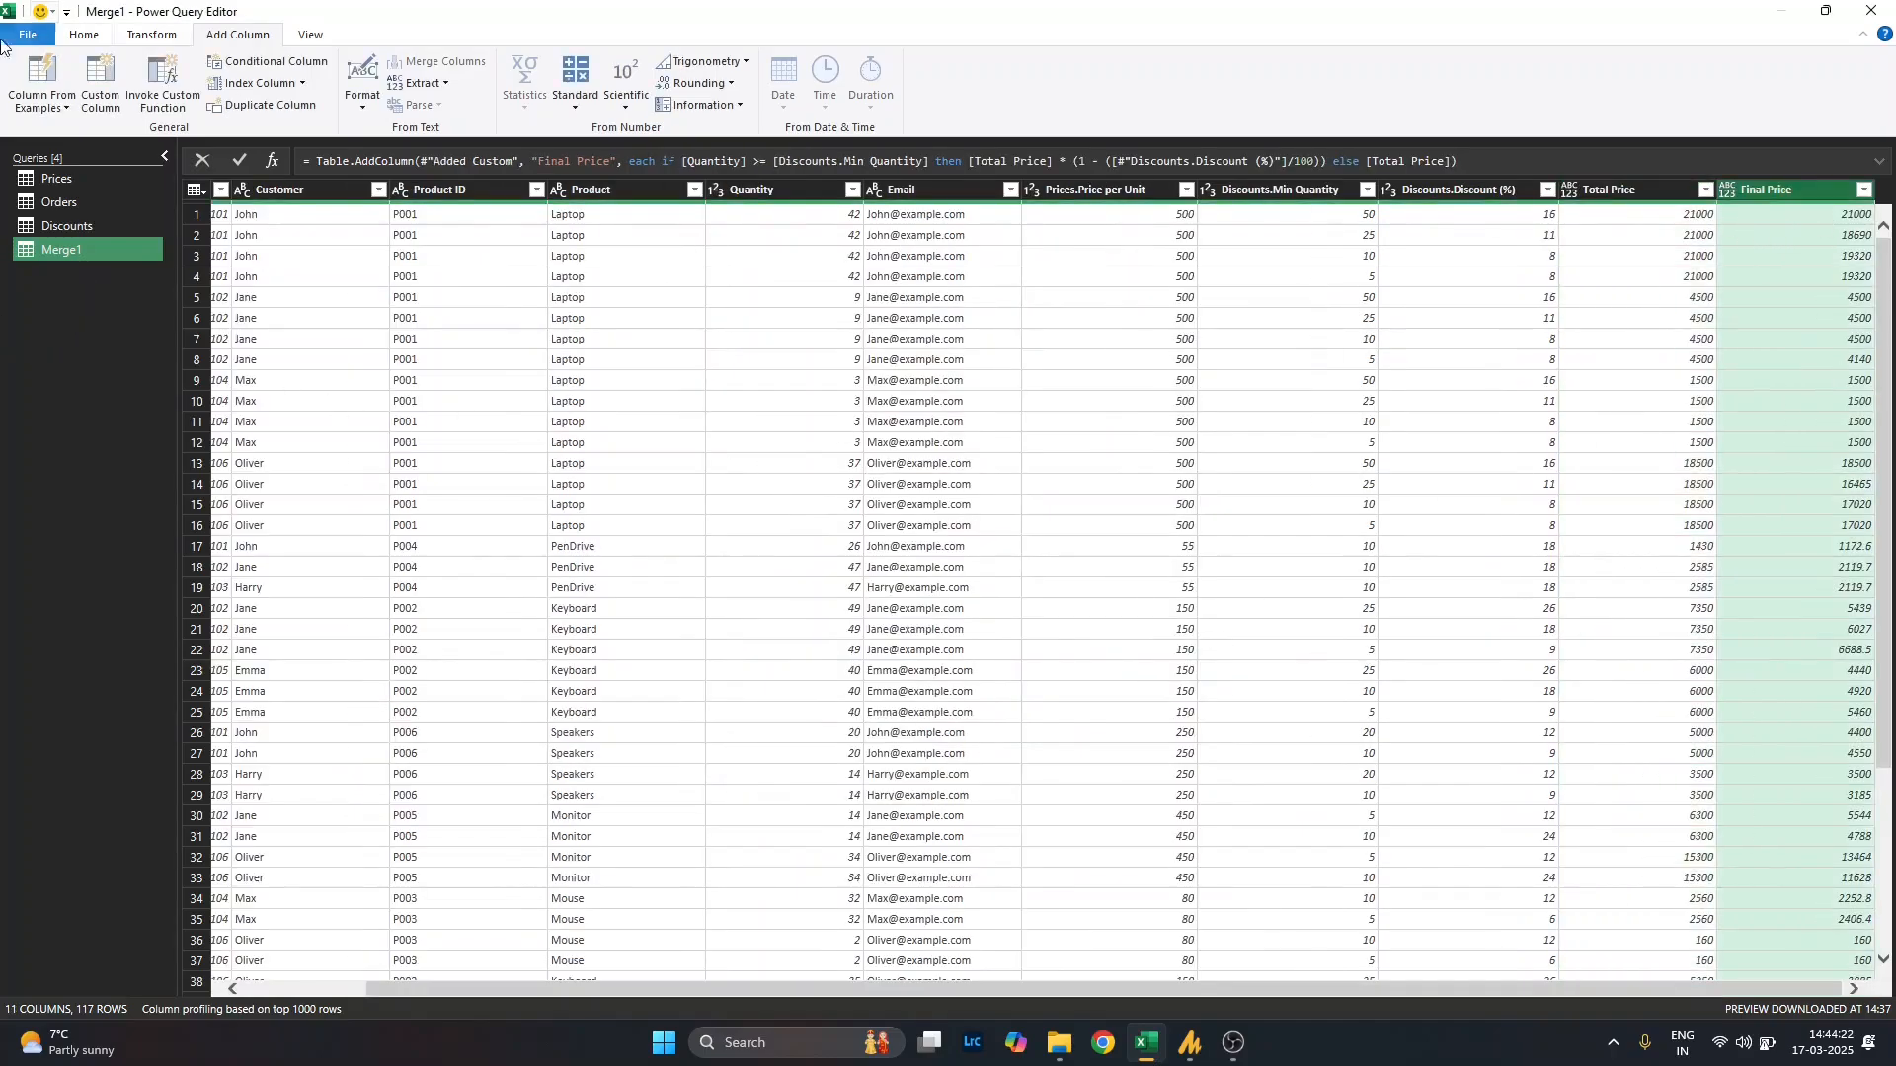
Duplicate the Merge1 query and rename the copy ConsolidatedSheet
right_click(75, 251)
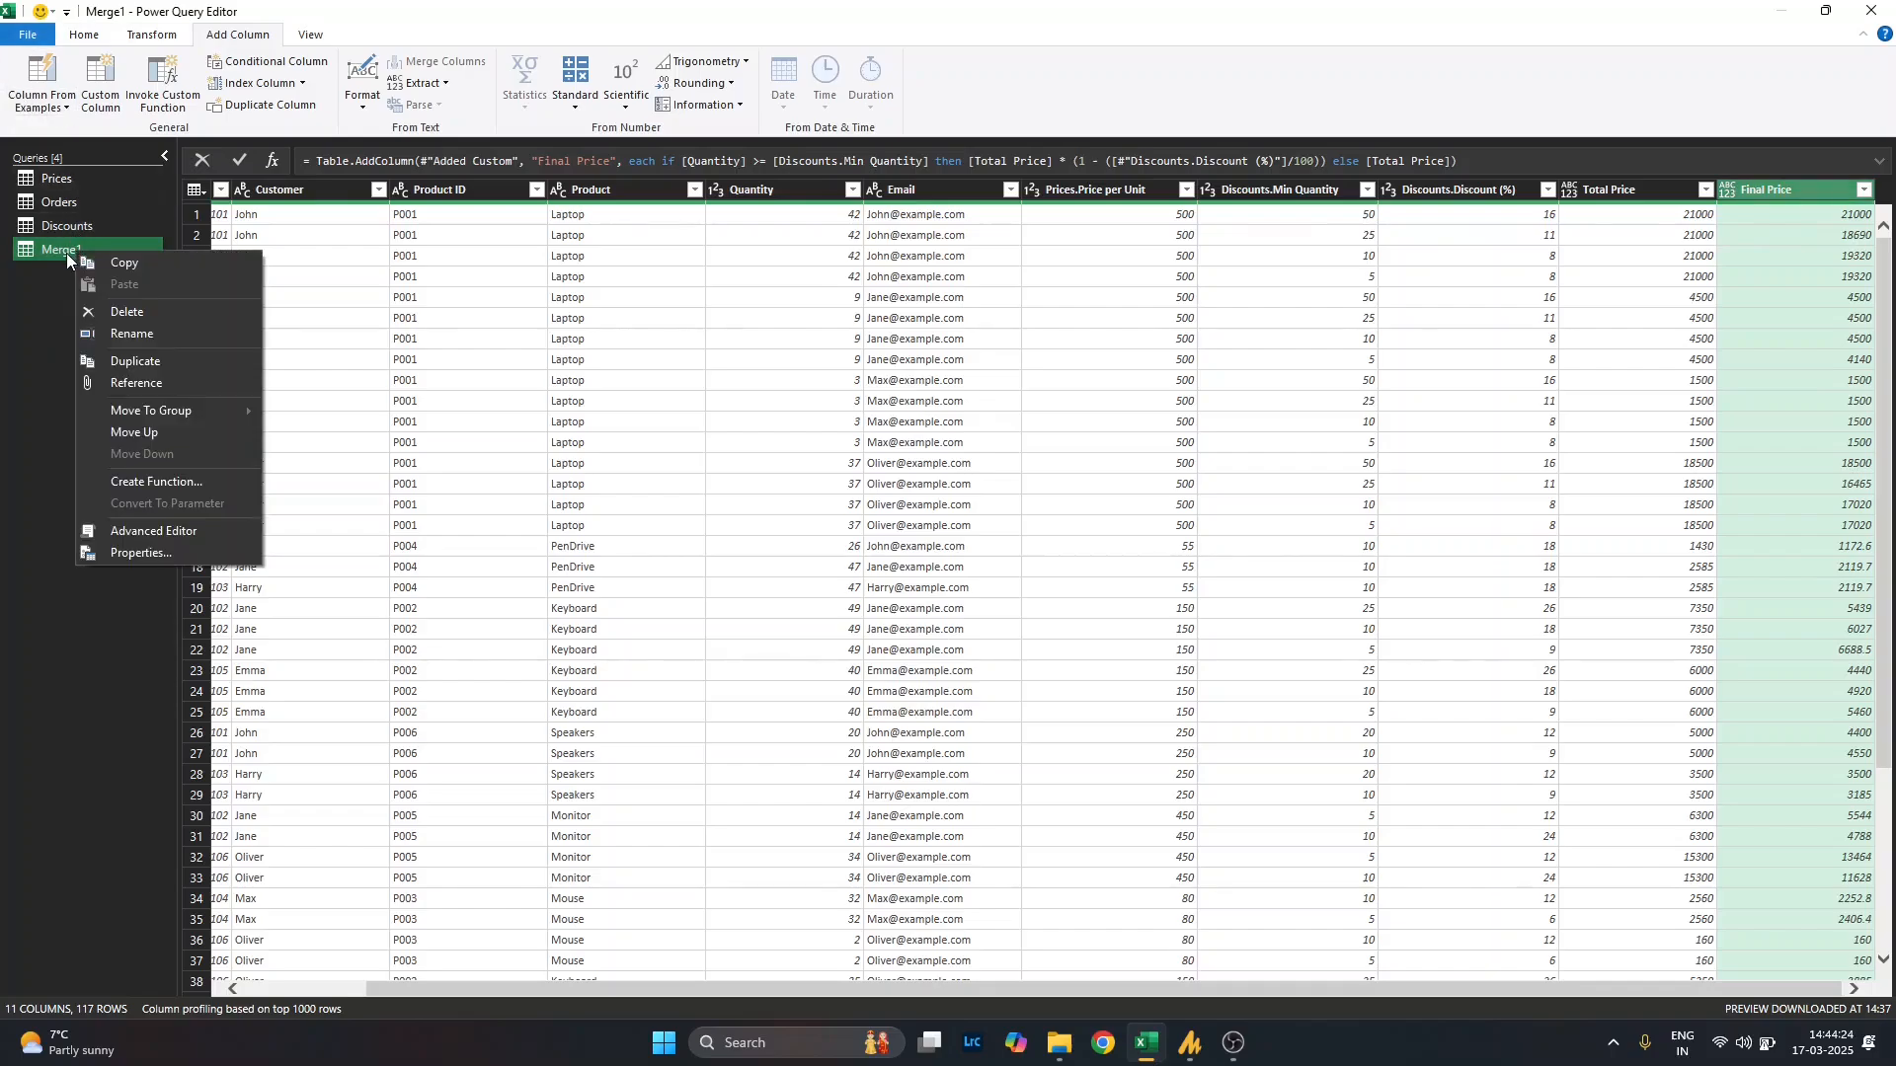
click(133, 363)
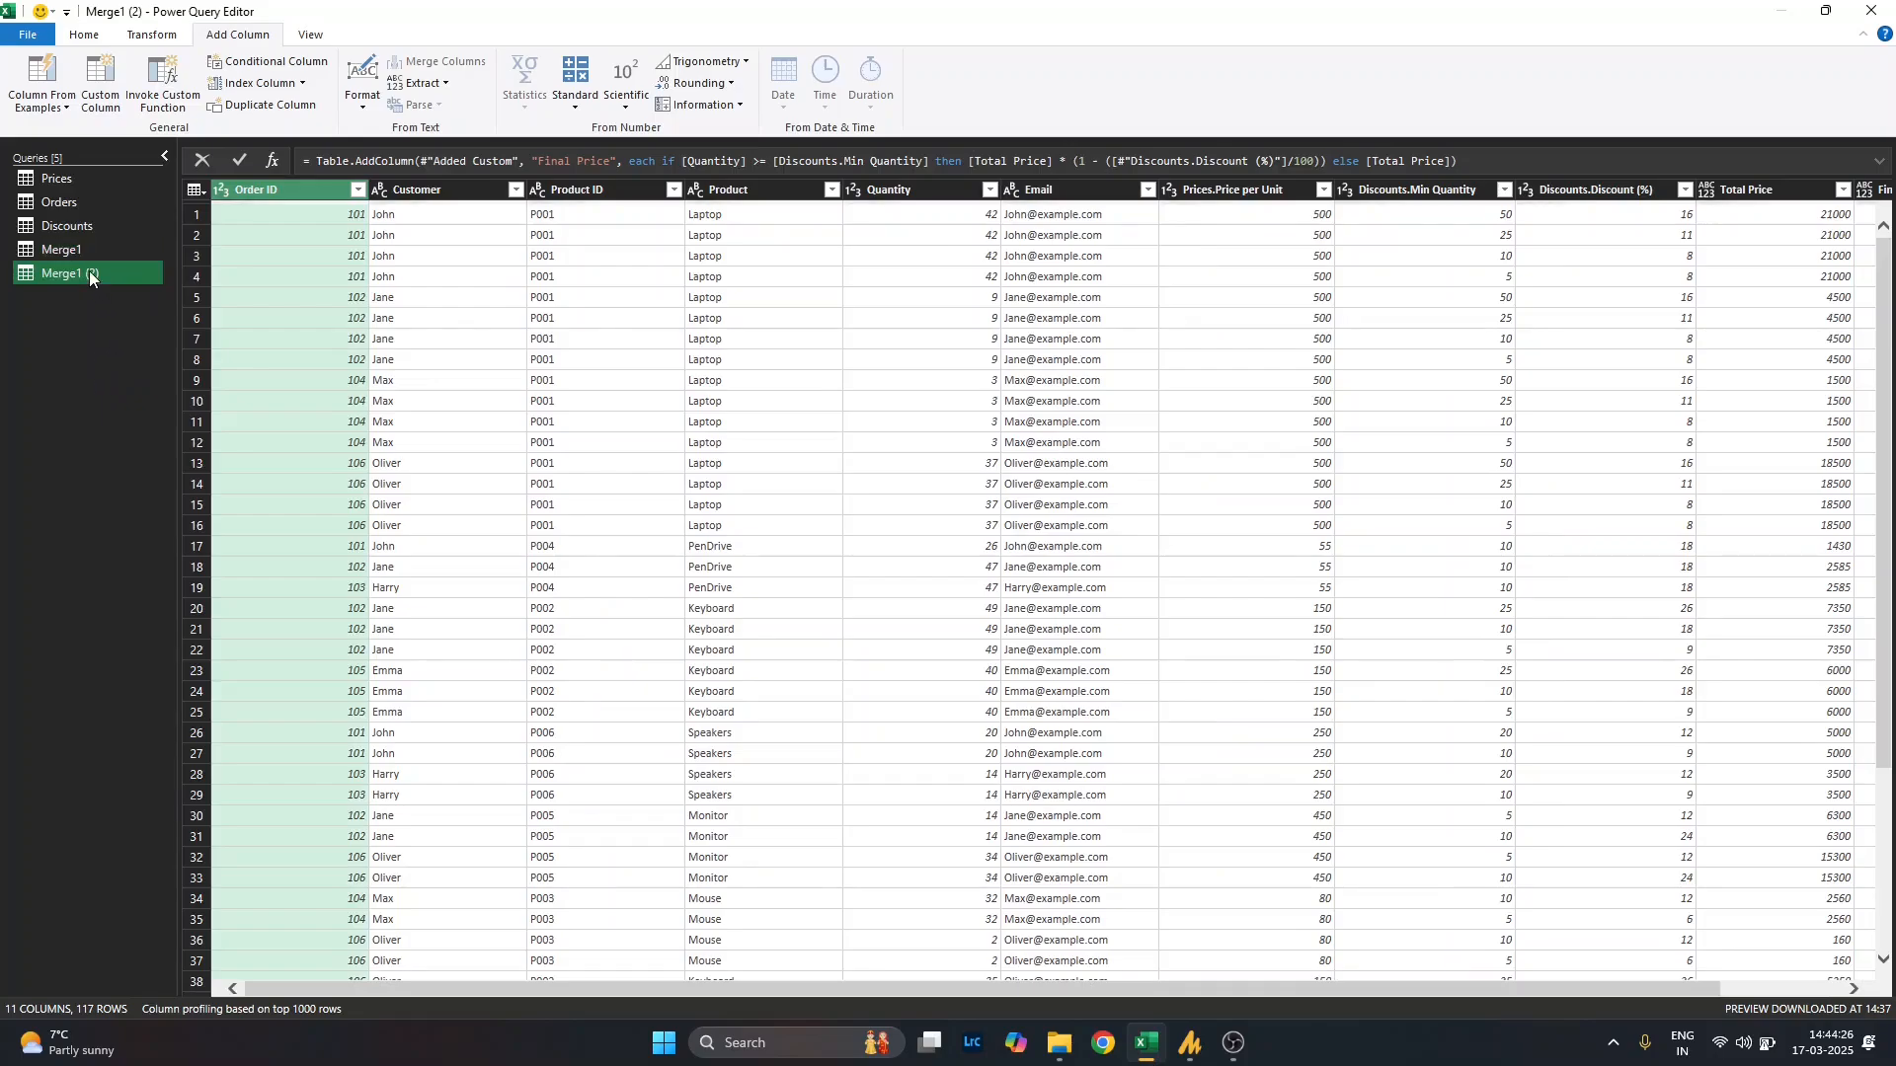
right_click(88, 273)
click(158, 361)
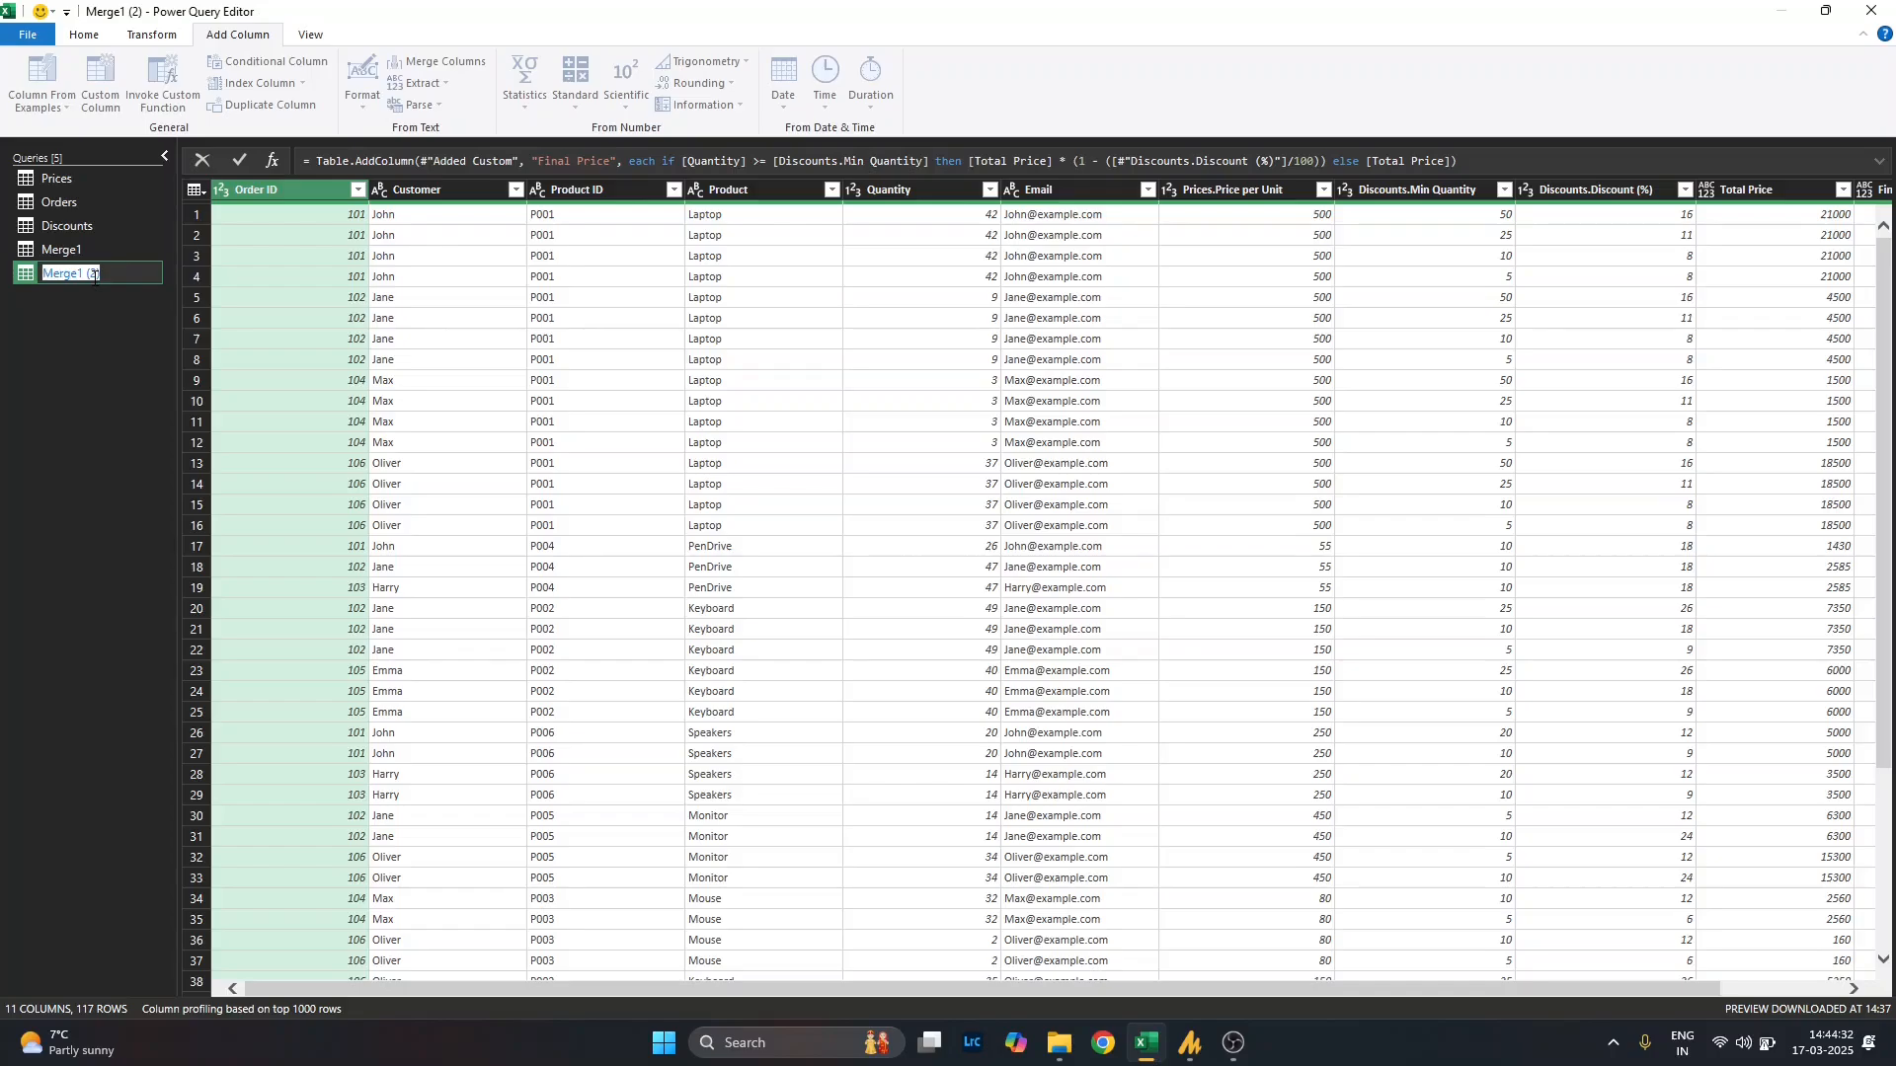
text(Consolidated)
key(BackSpace)
key(BackSpace)
key(BackSpace)
key(BackSpace)
text(dated Sheet)
key(Return)
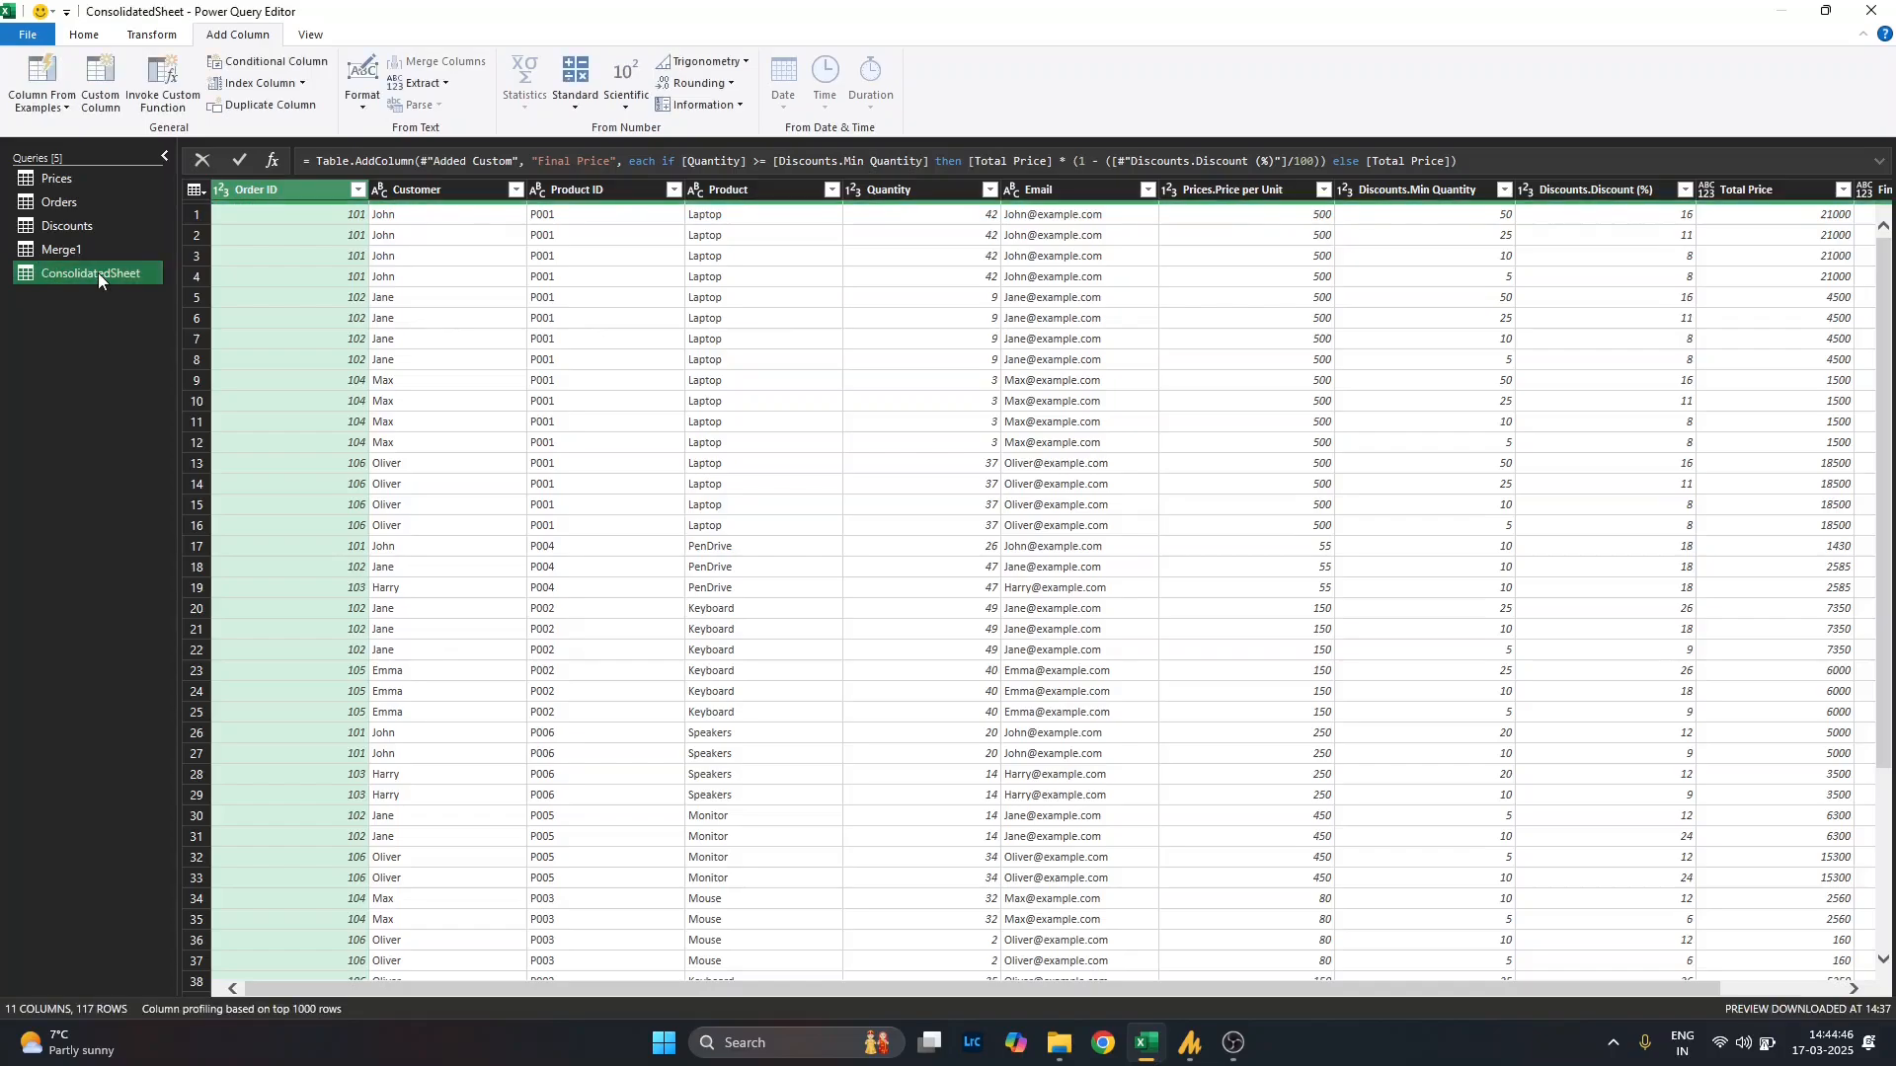
Rename the original Merge1 query as DetailedSheet
click(83, 247)
right_click(75, 251)
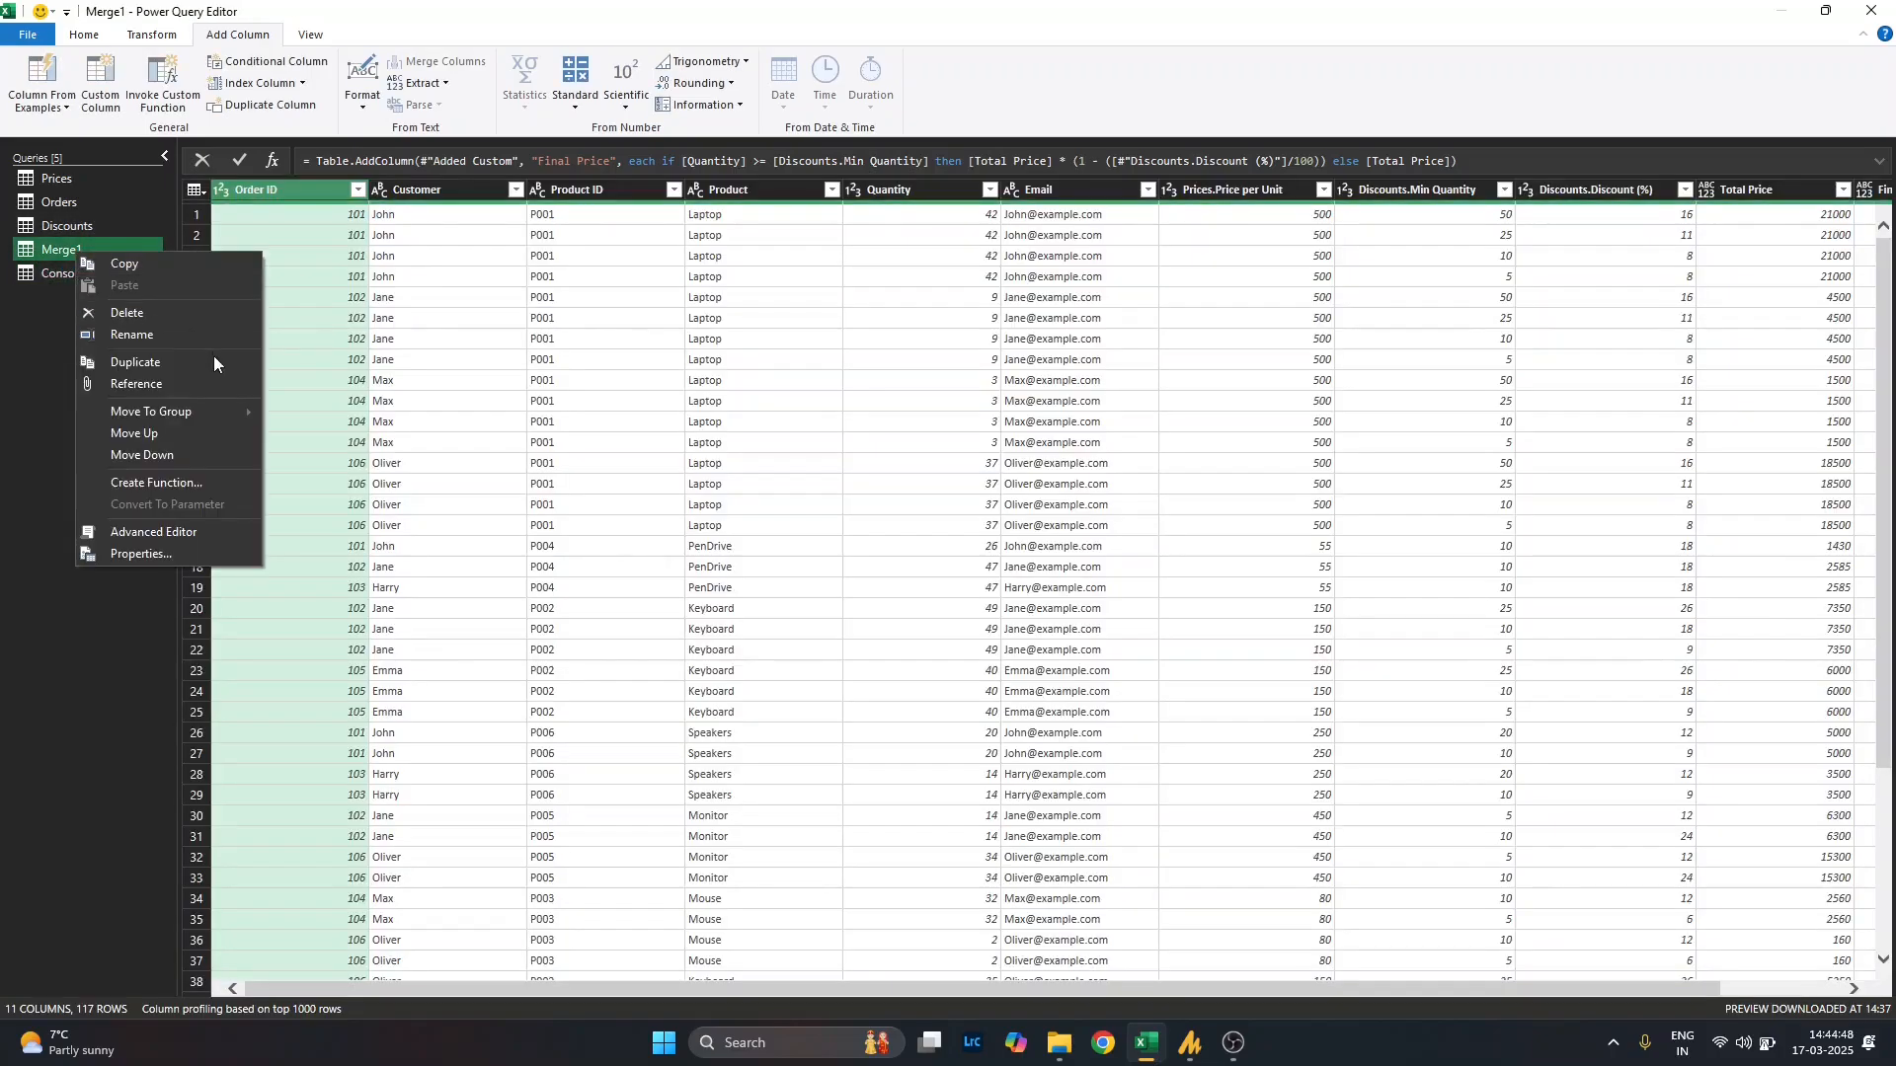
click(174, 334)
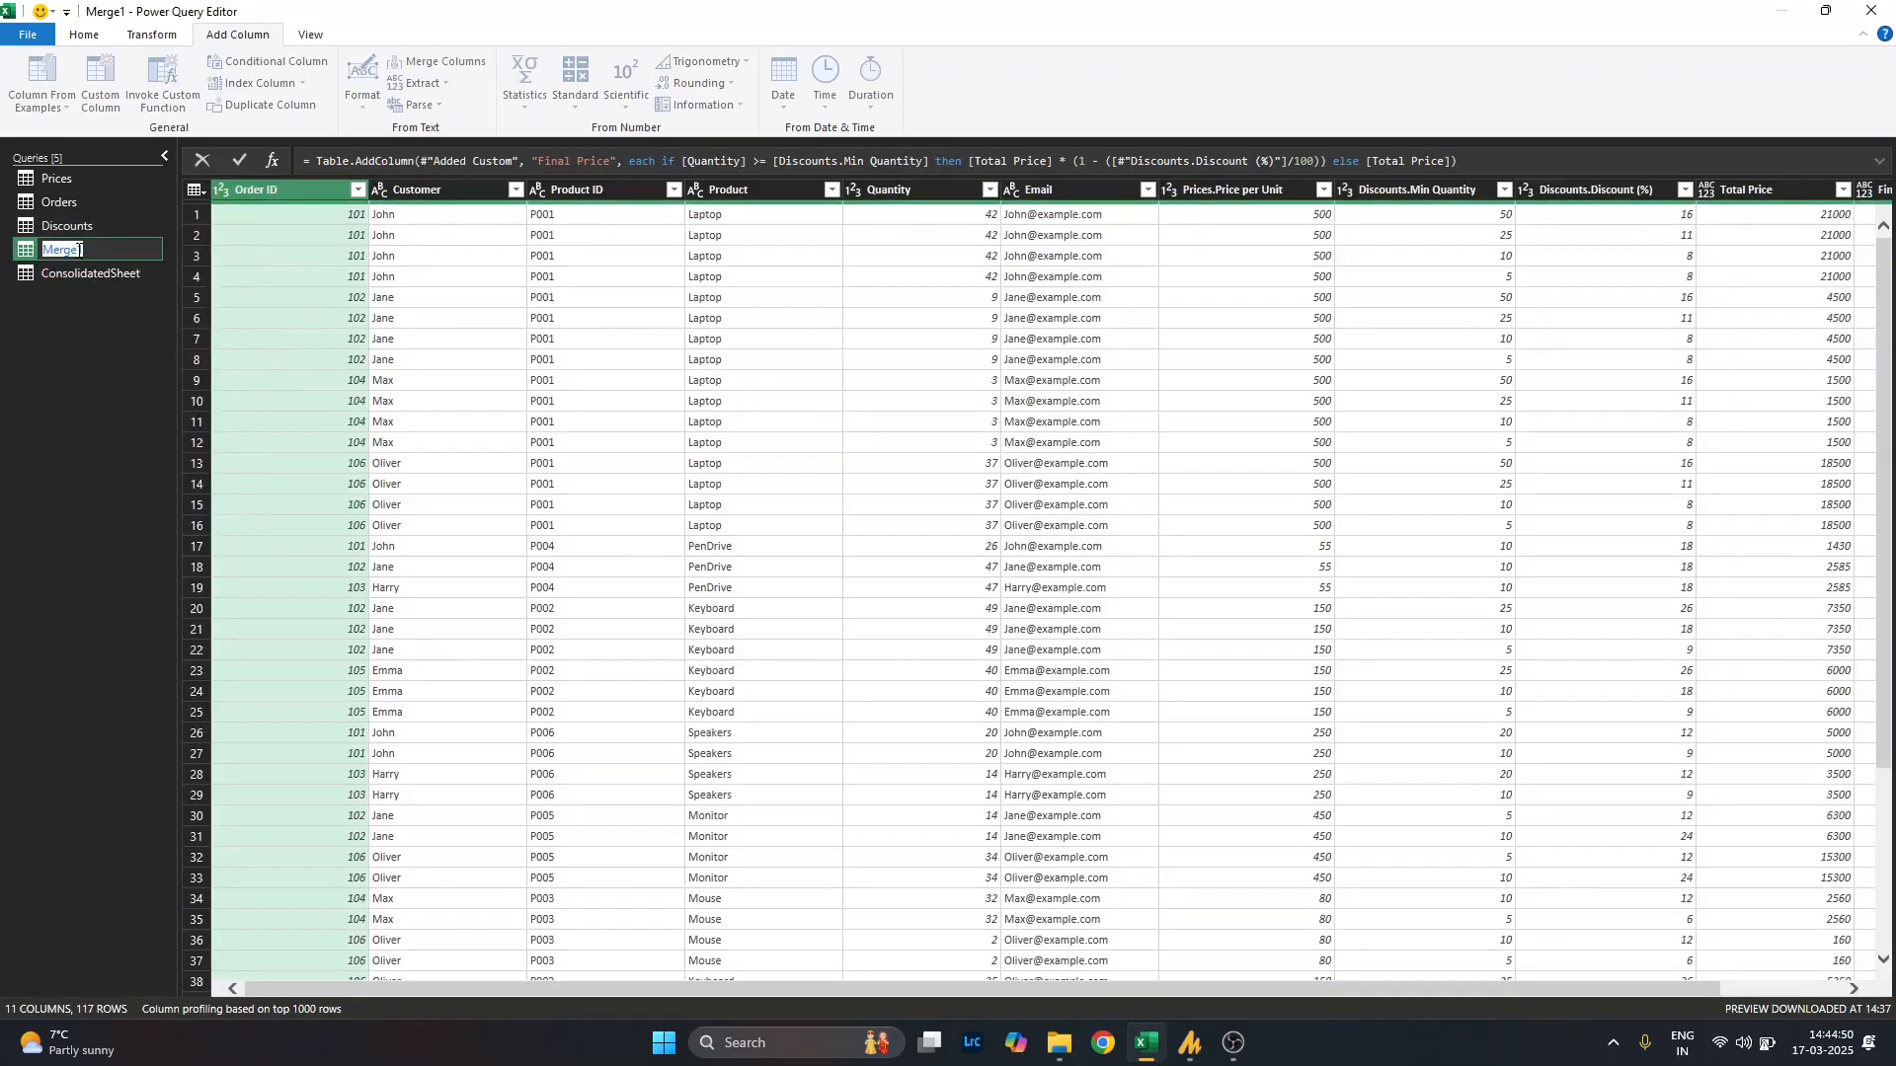
text(DetailedSheet)
key(Return)
Set up an advanced Group By on the ConsolidatedSheet query with Order ID, Customer and Email as grouping columns
click(122, 269)
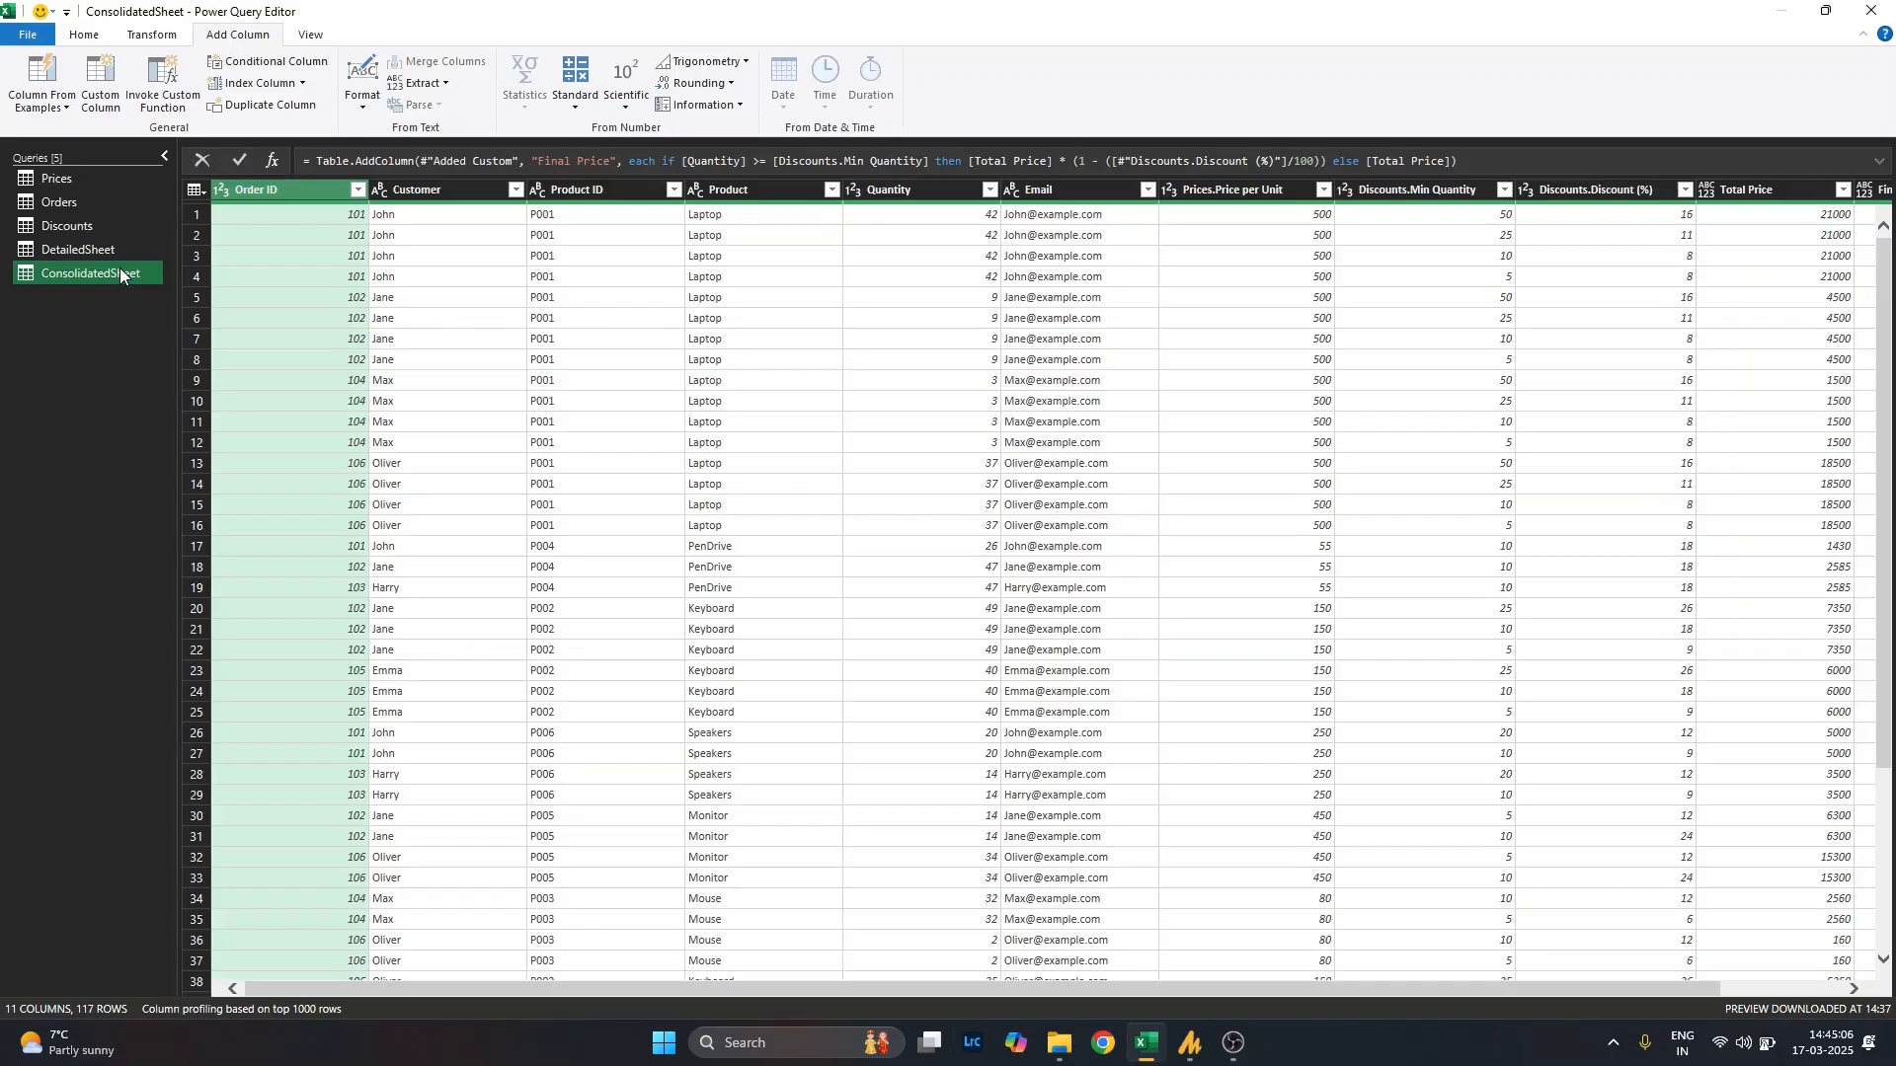
click(84, 35)
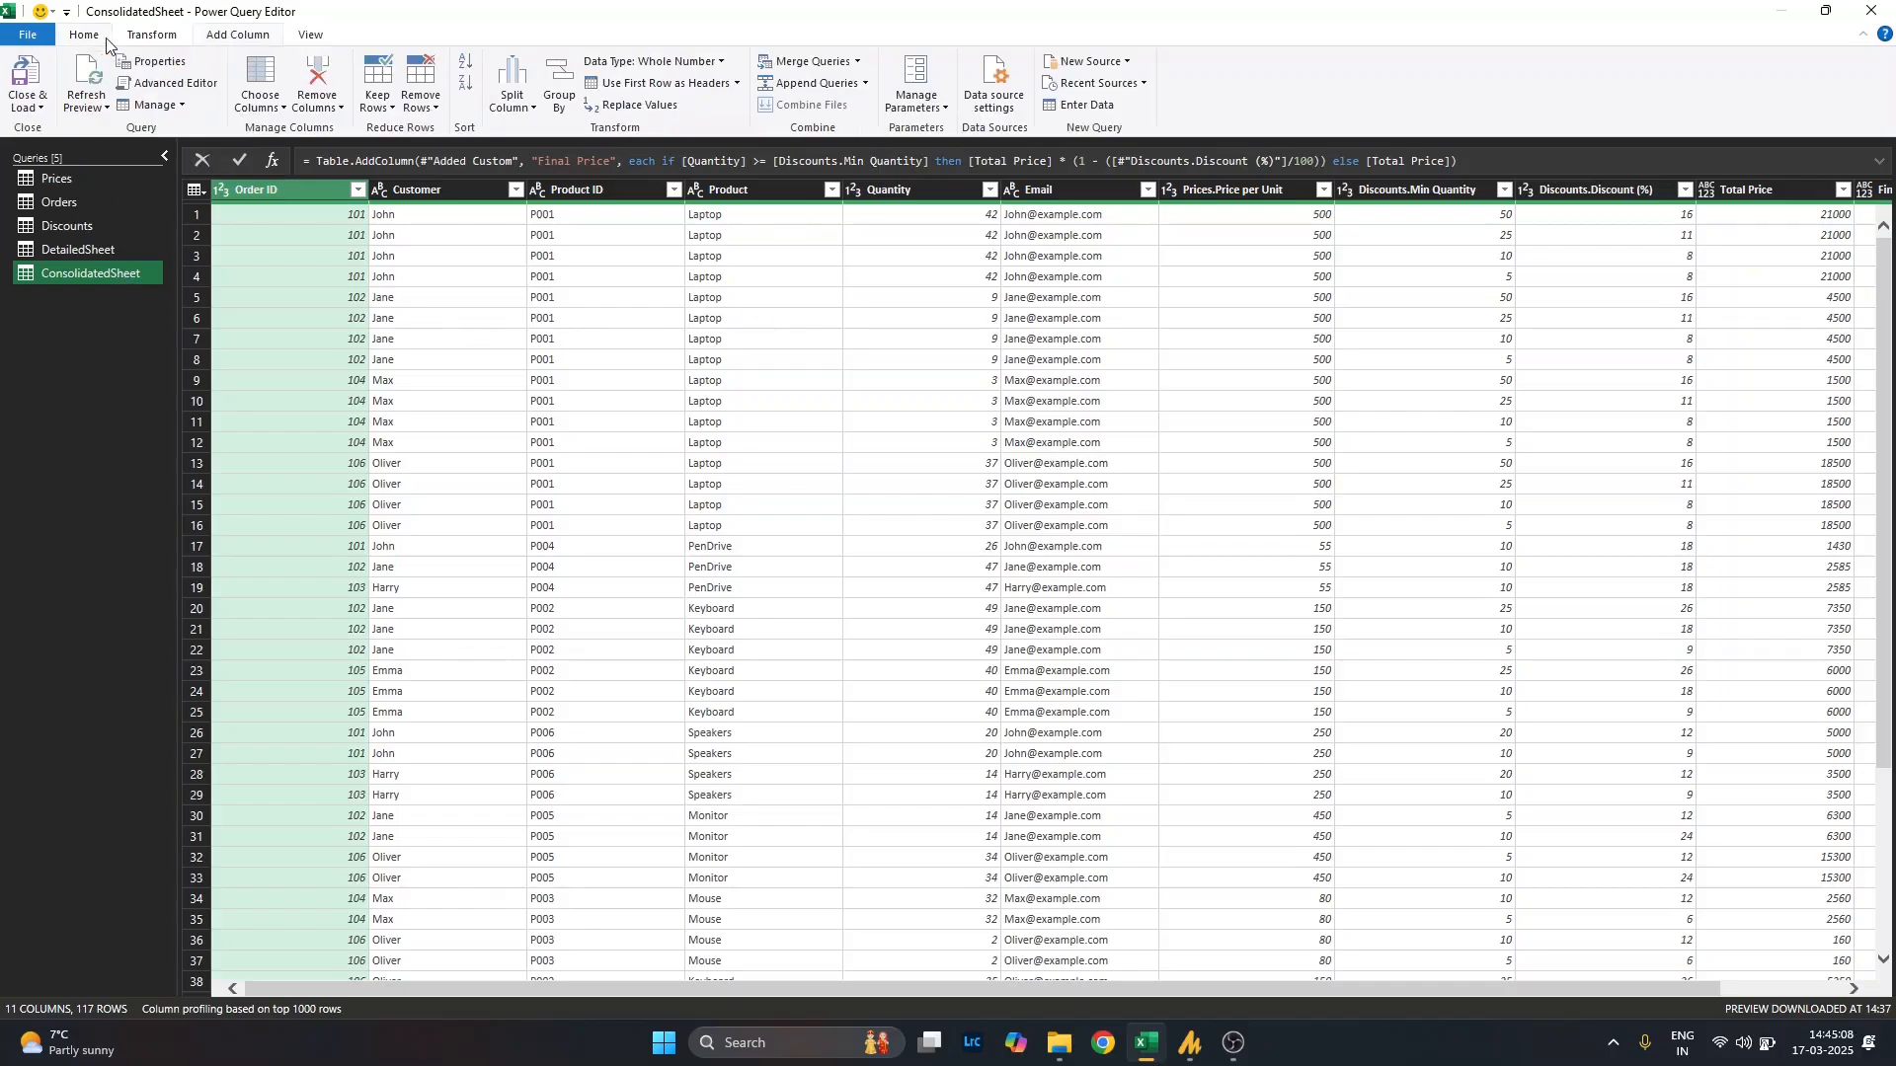
click(160, 36)
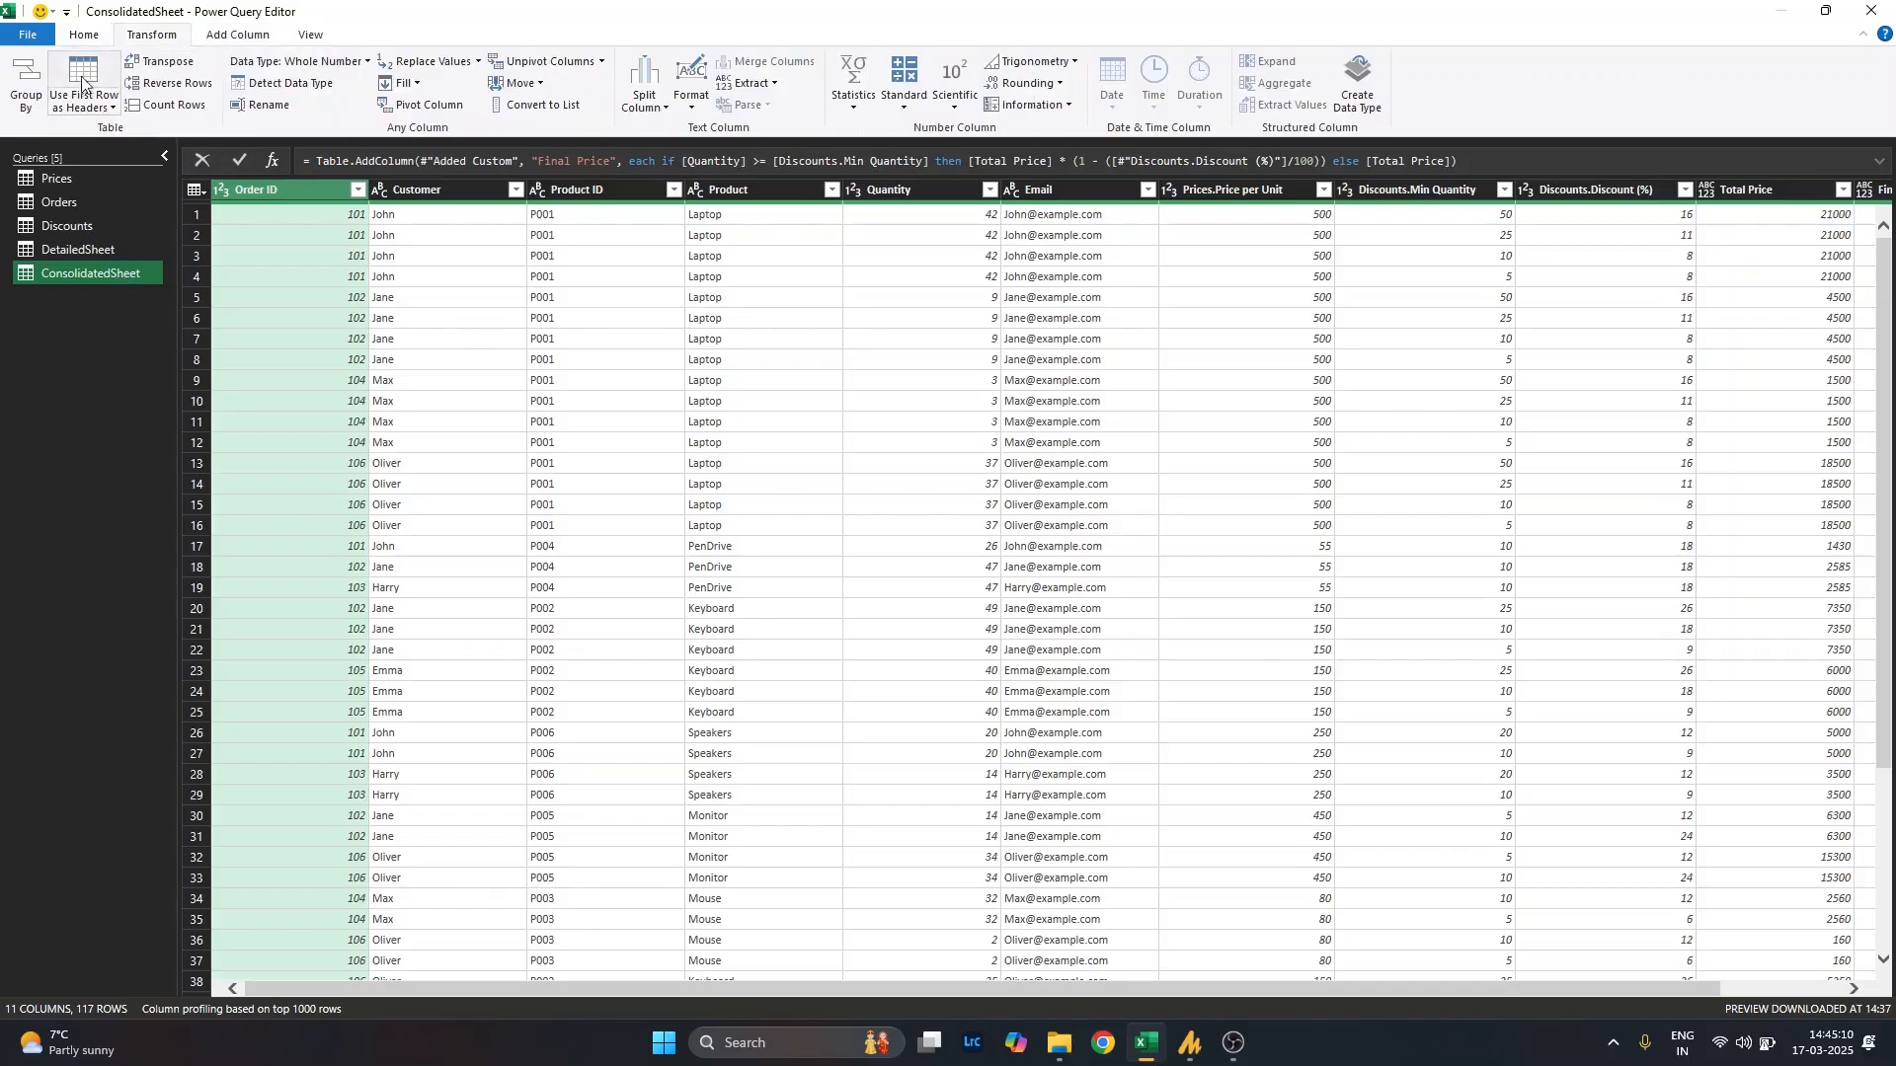
click(21, 99)
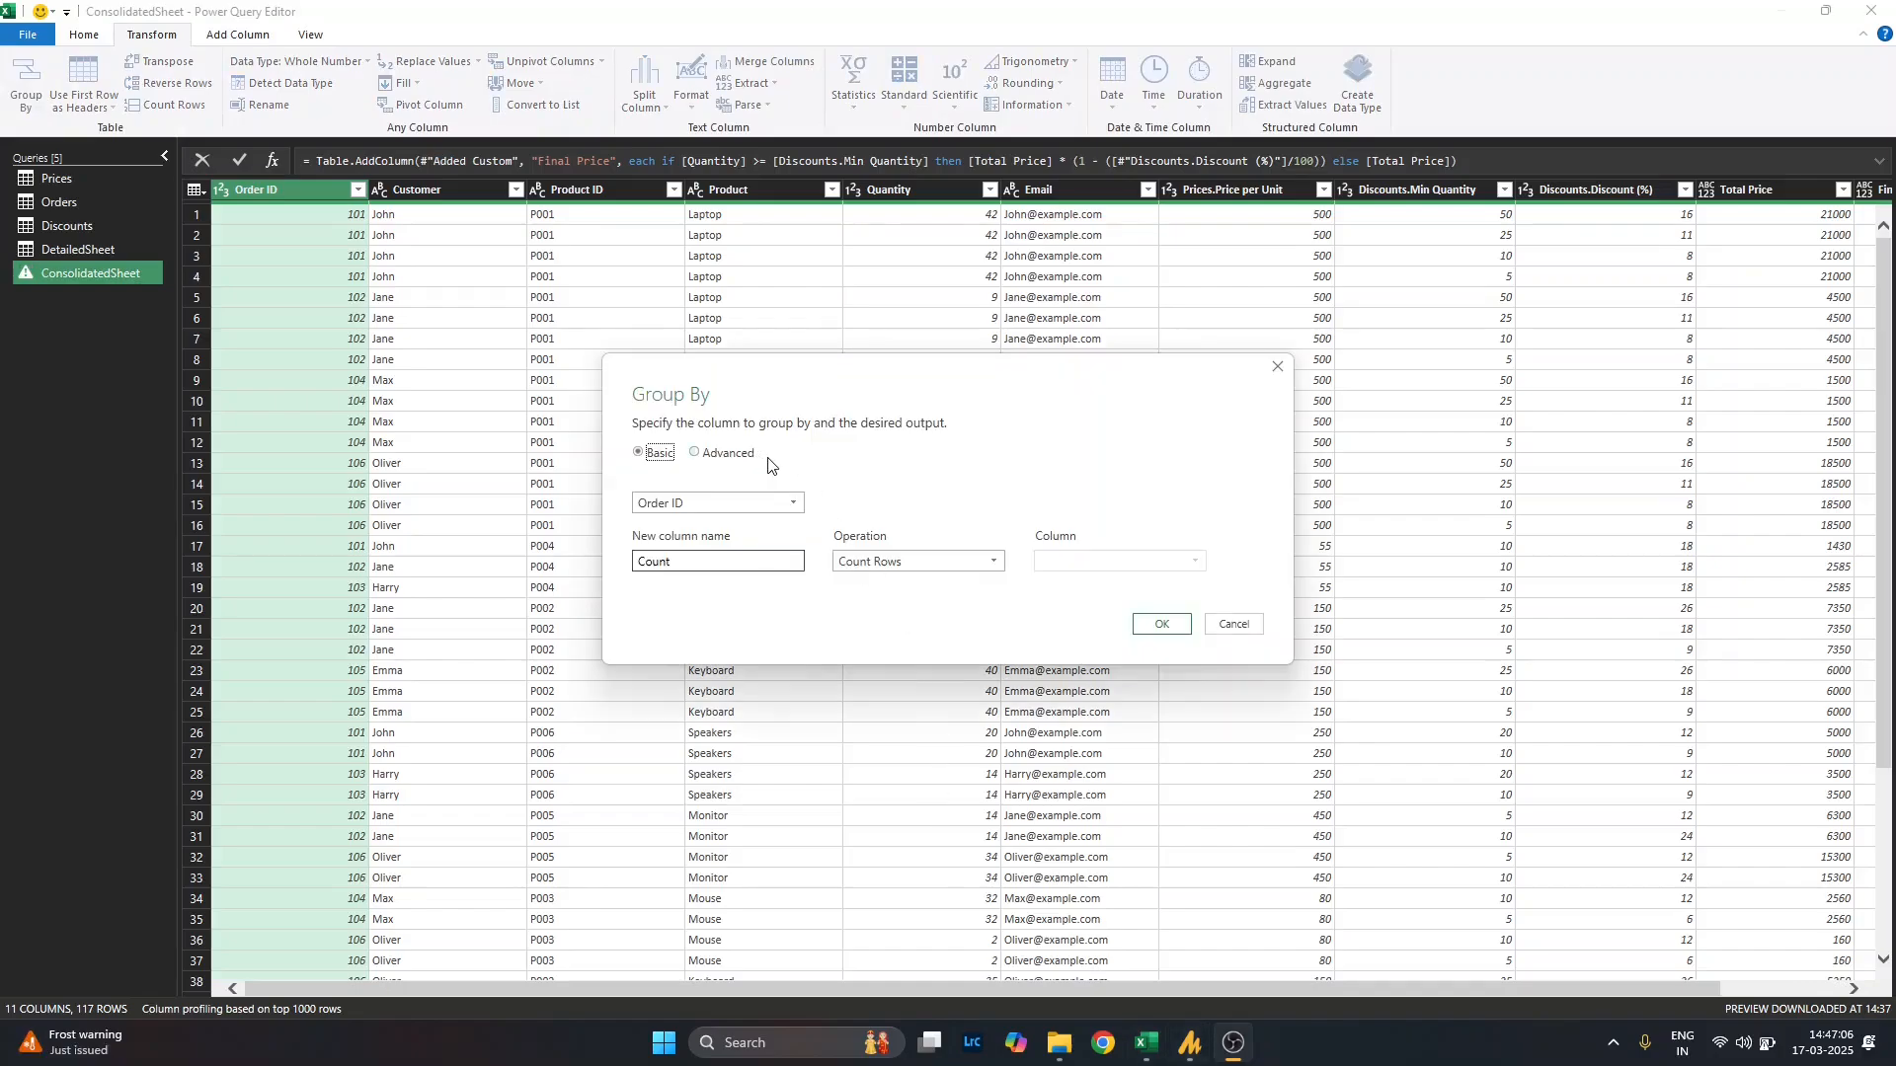
click(710, 455)
click(710, 455)
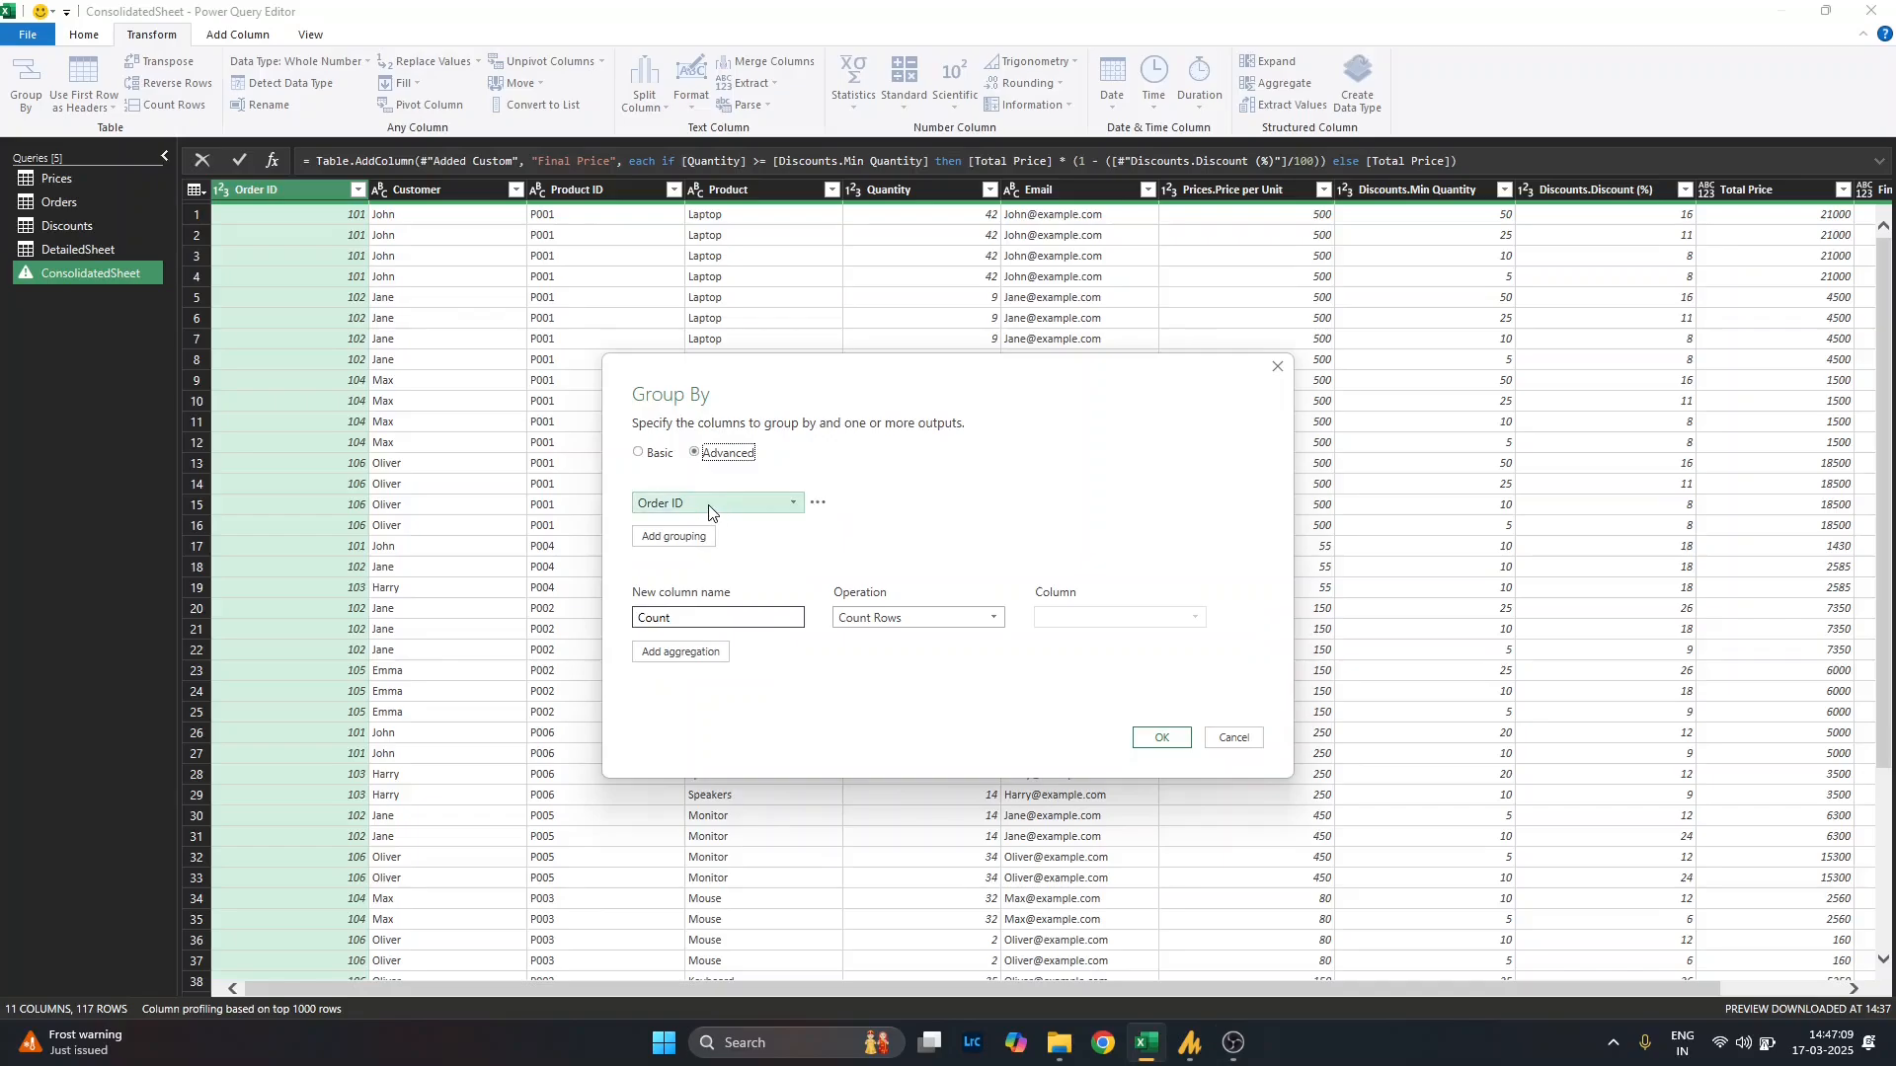
click(691, 538)
click(737, 534)
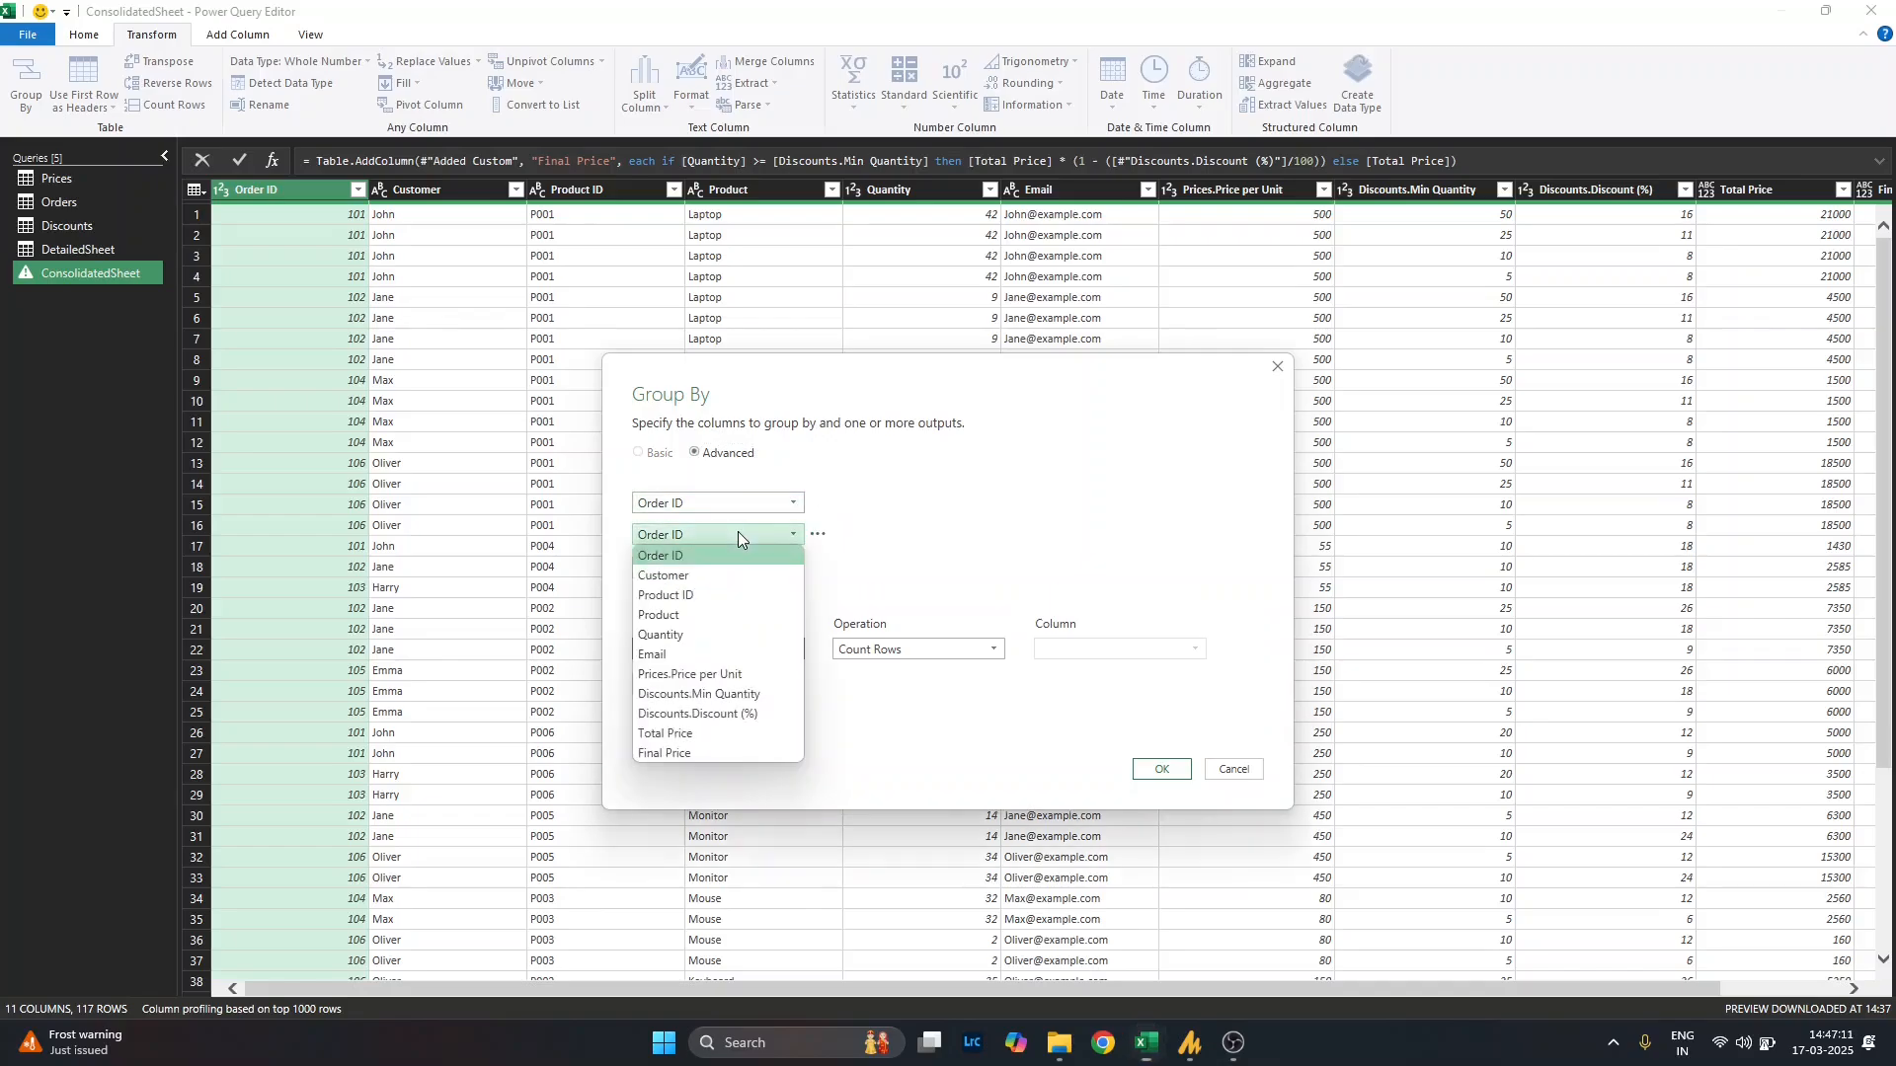
click(693, 579)
click(683, 570)
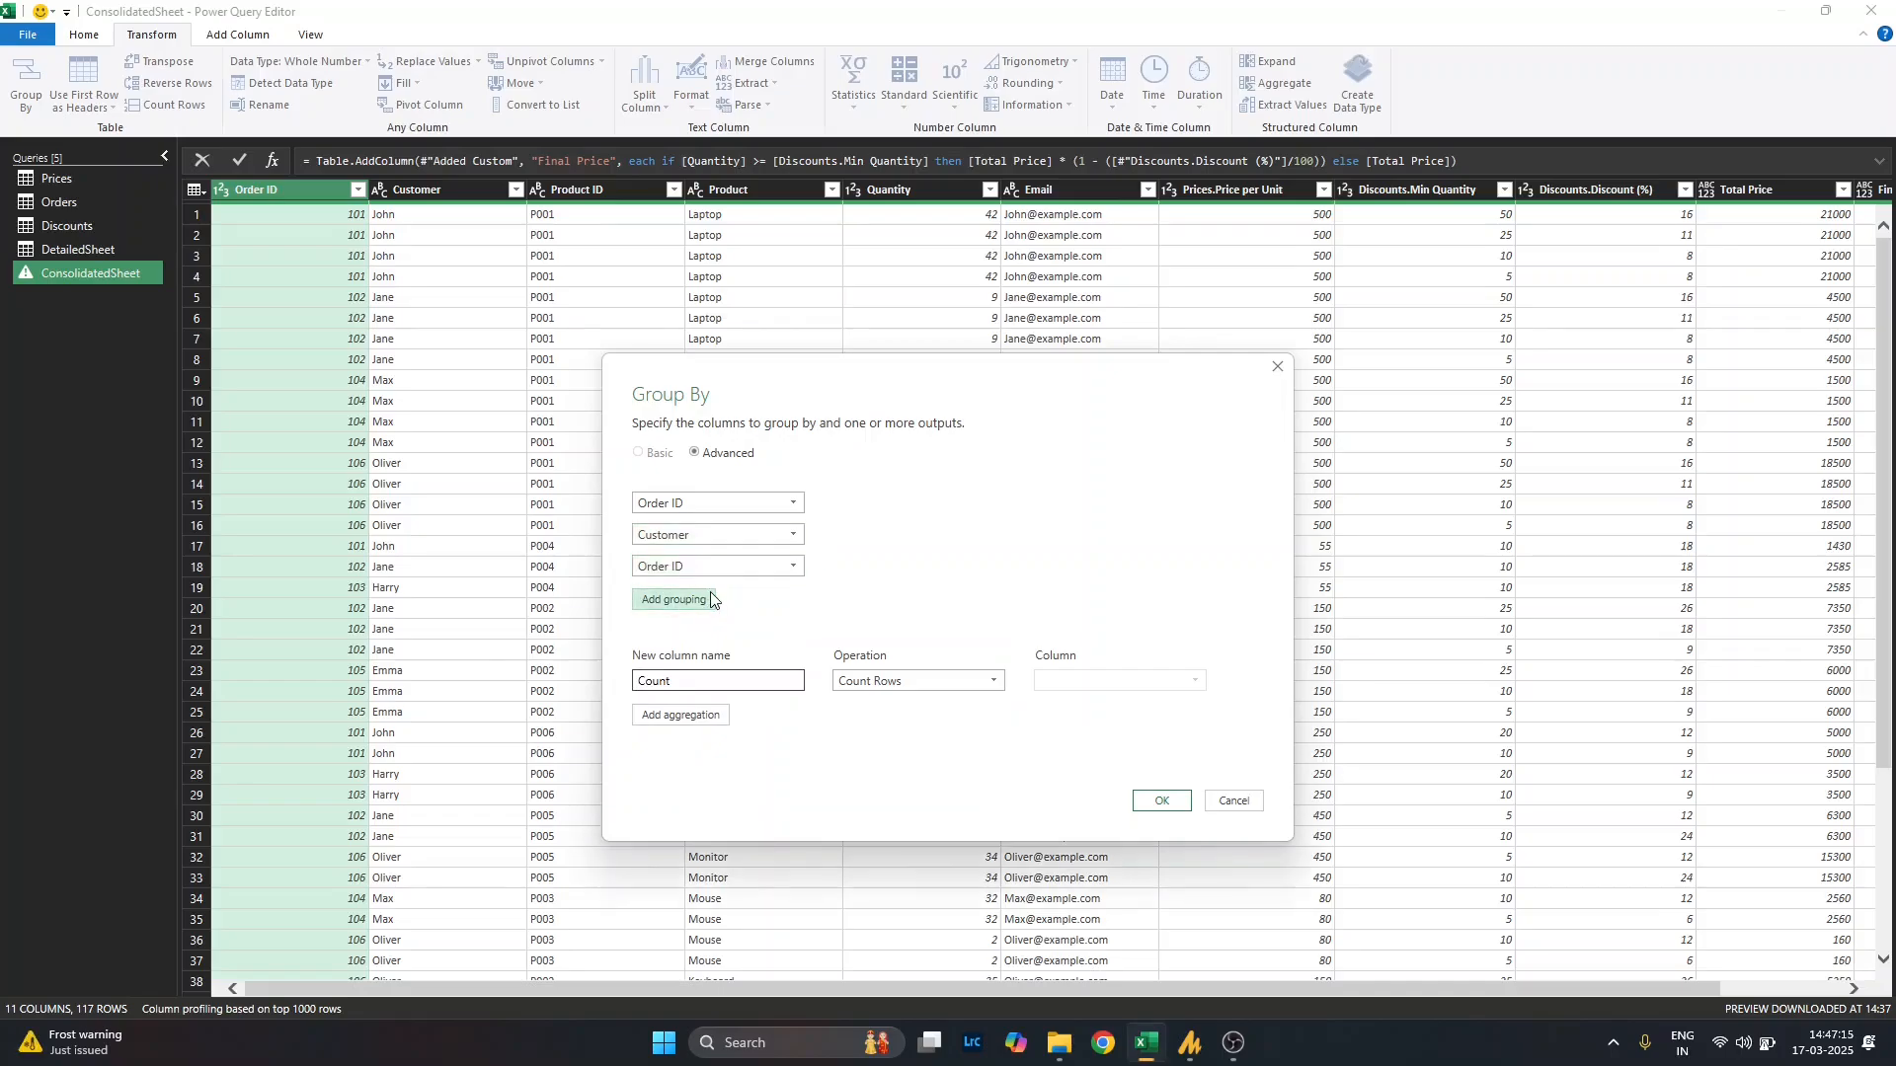
click(739, 569)
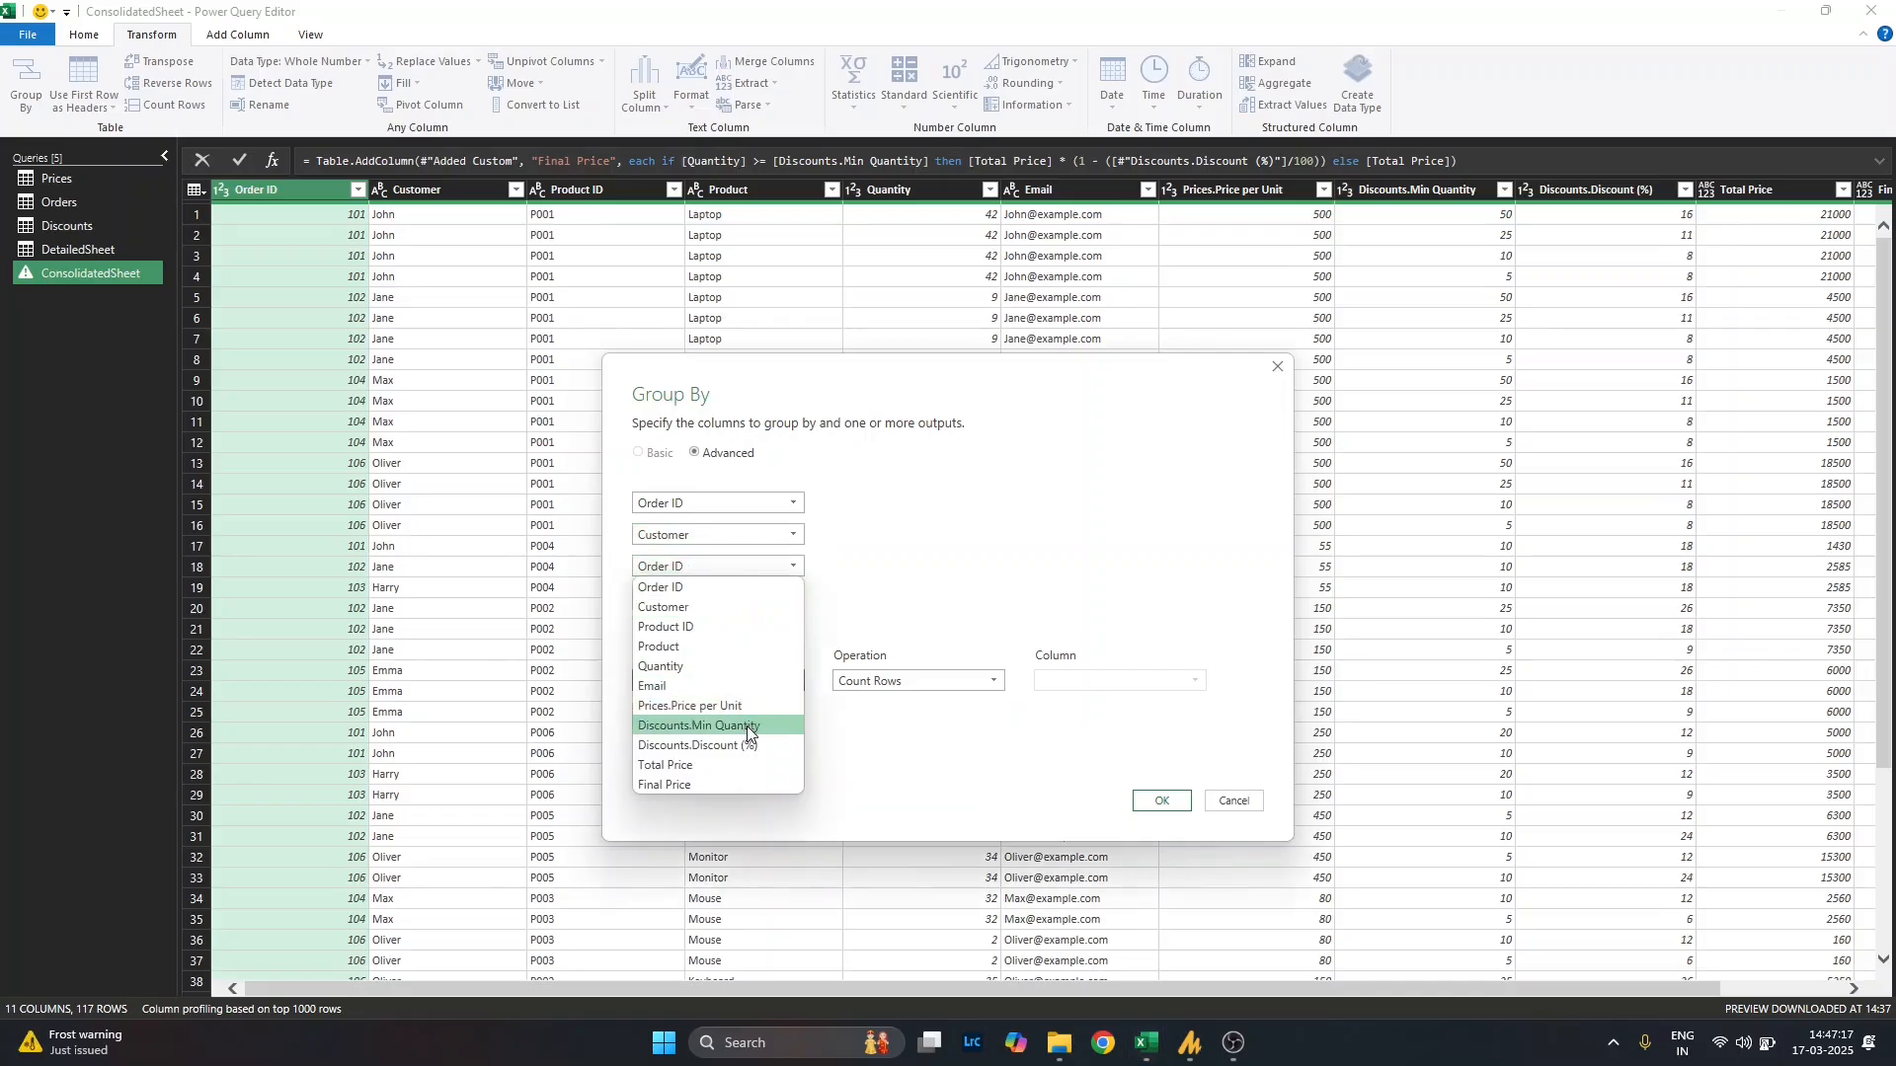
click(705, 687)
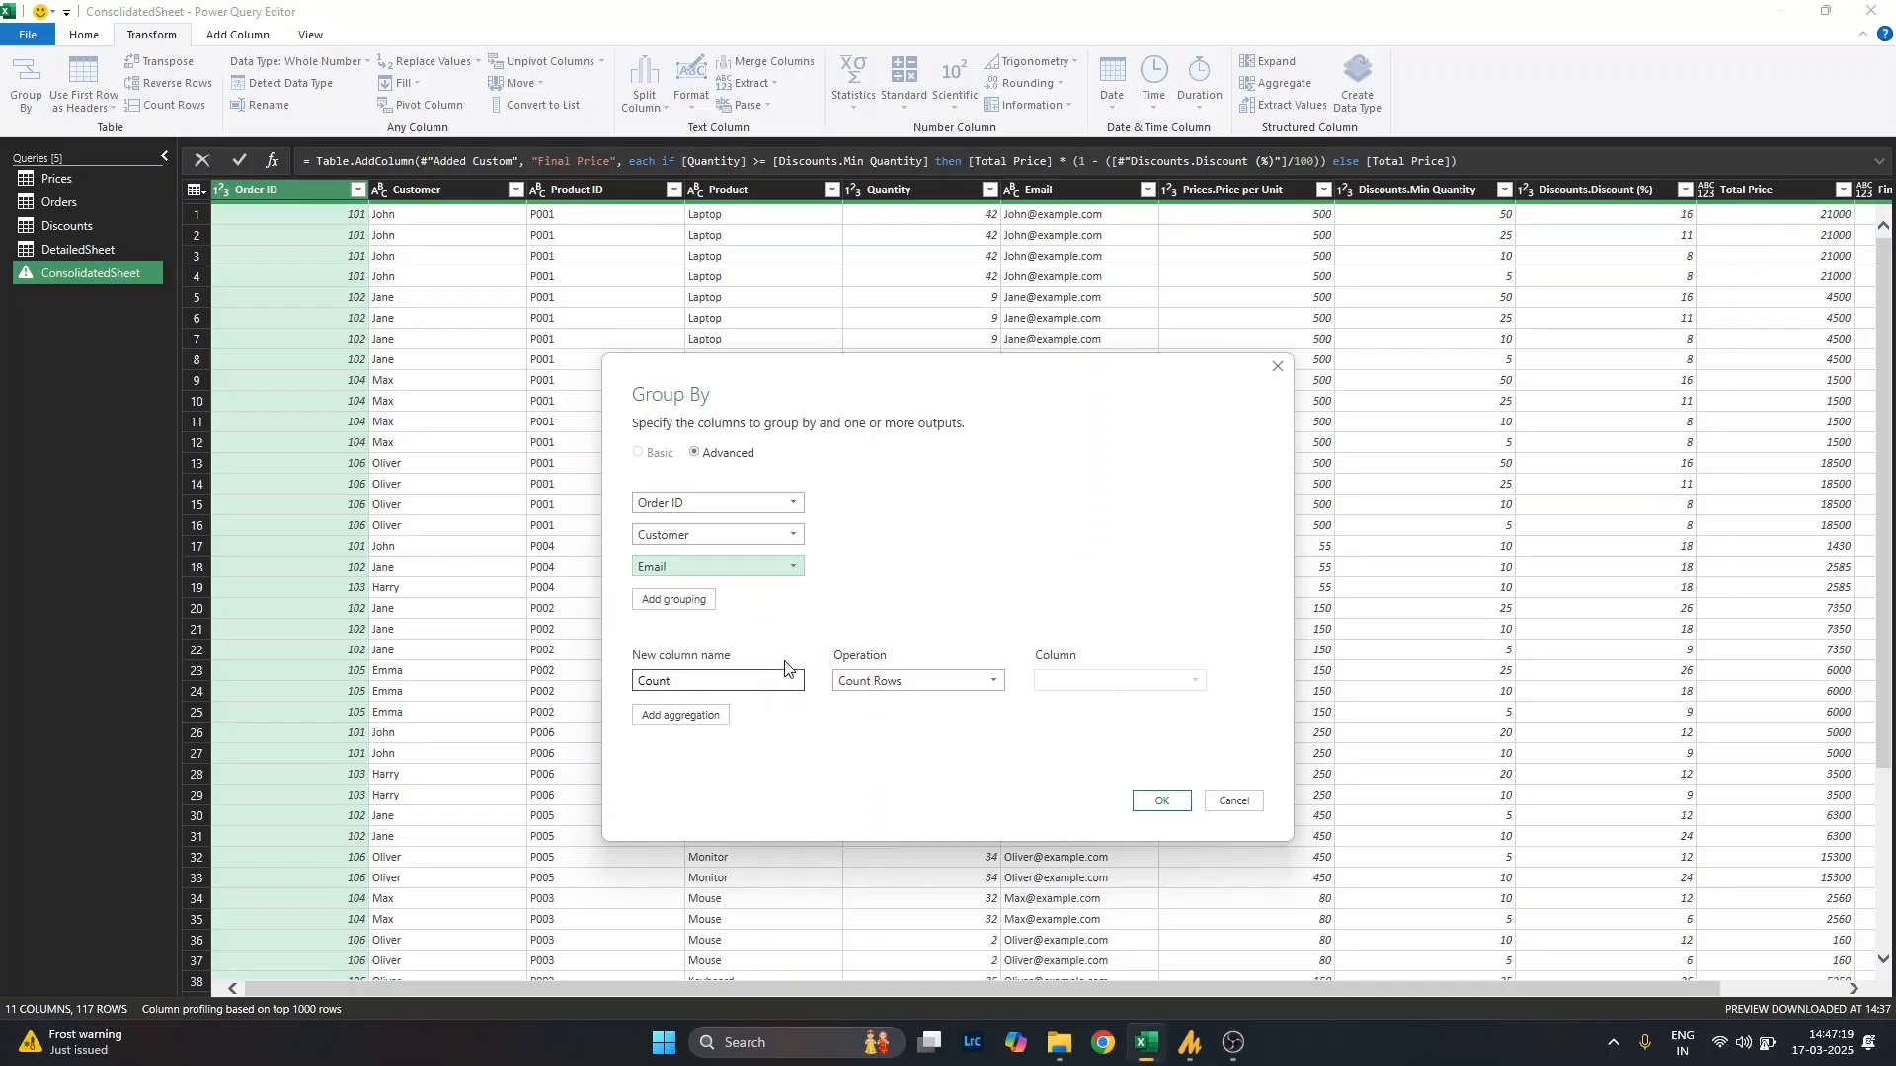
Define the aggregation column Total Order Value as the Sum of Final Price and apply the grouping
double_click(760, 683)
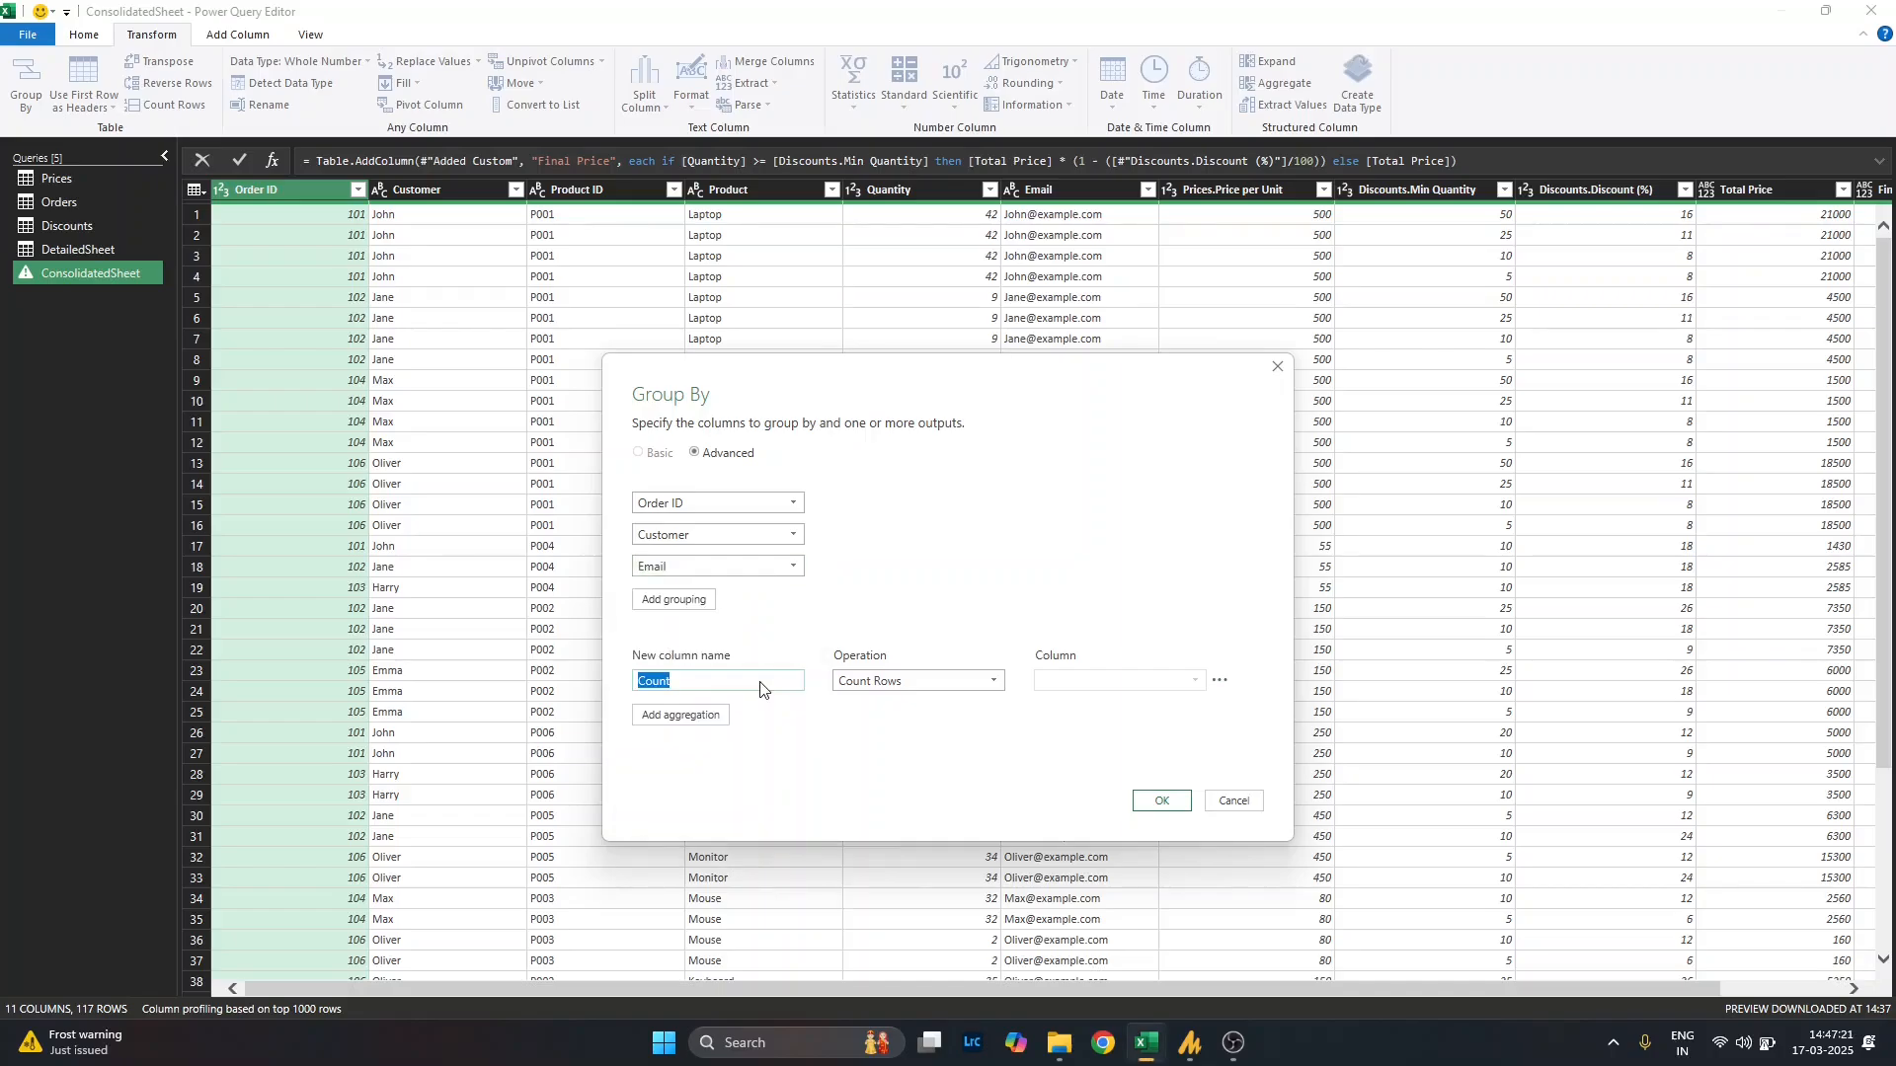
text(Total Order Value)
click(910, 681)
click(868, 702)
click(1092, 679)
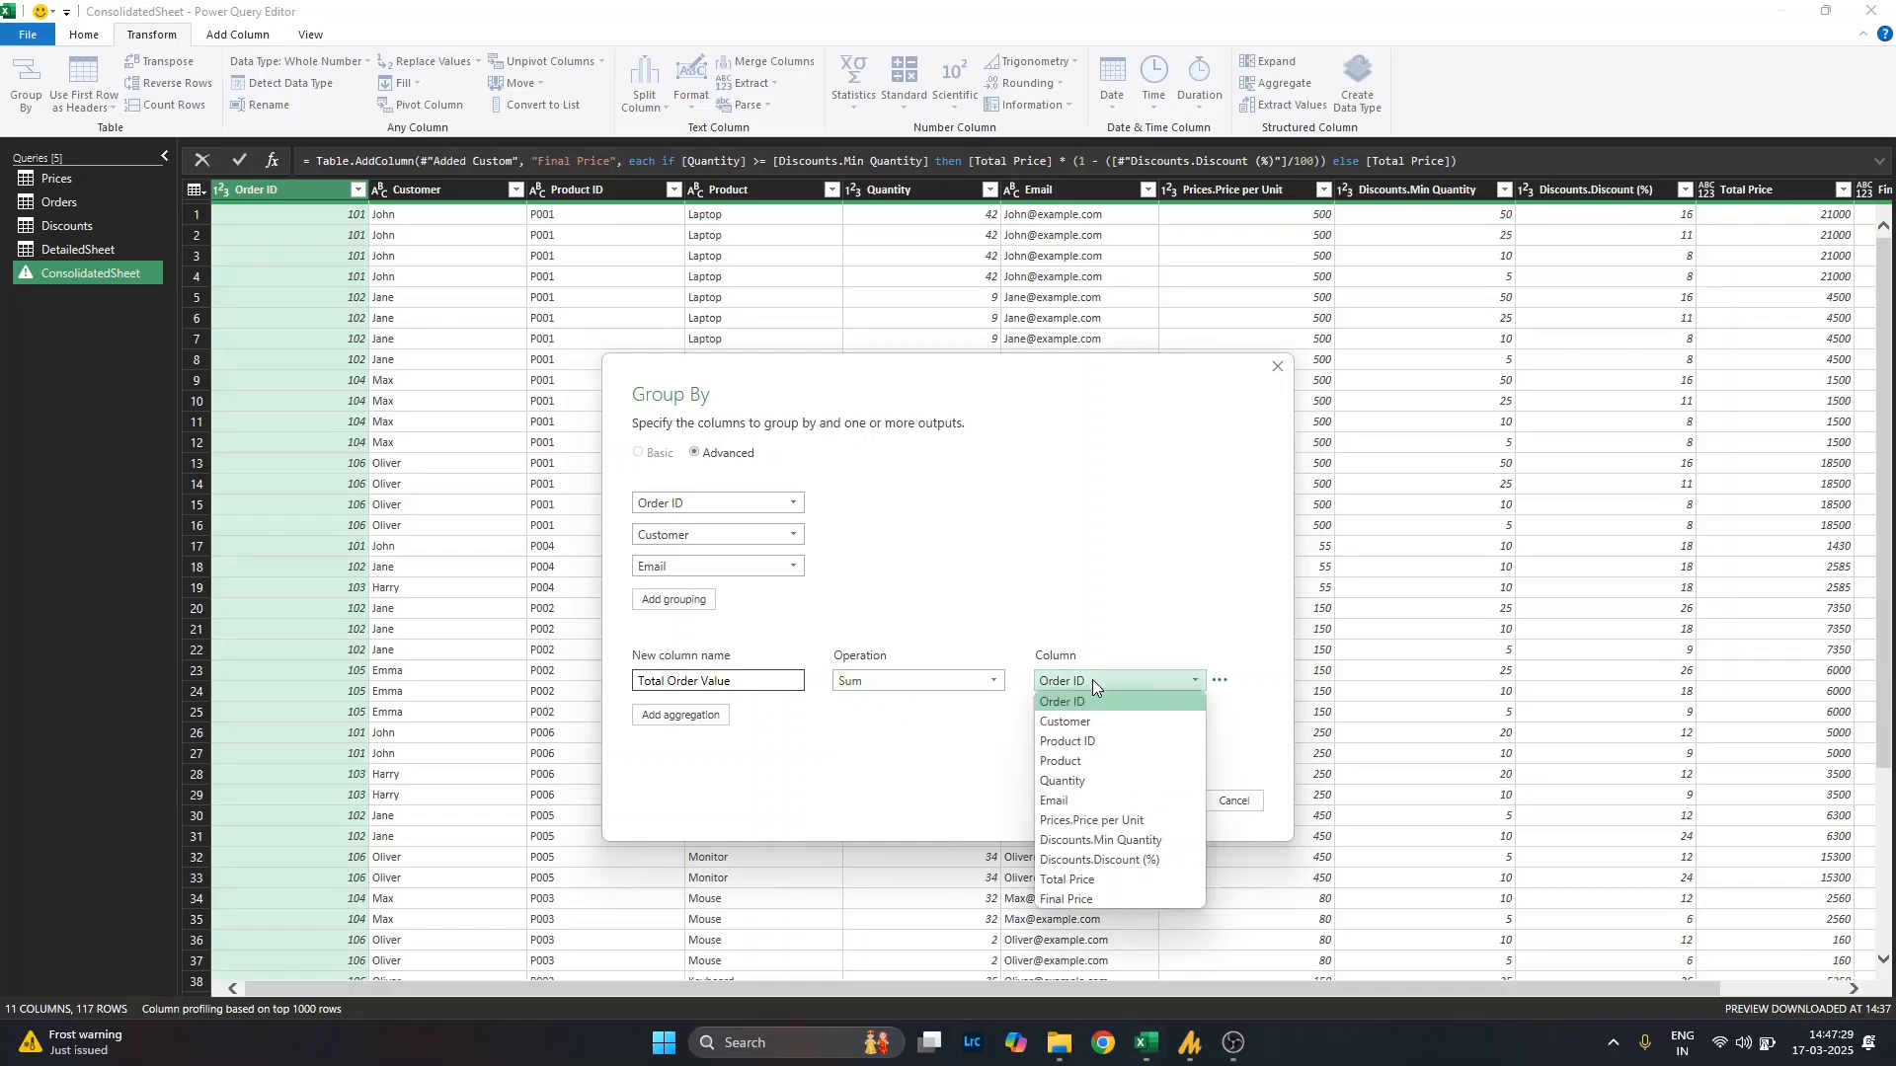
click(1071, 898)
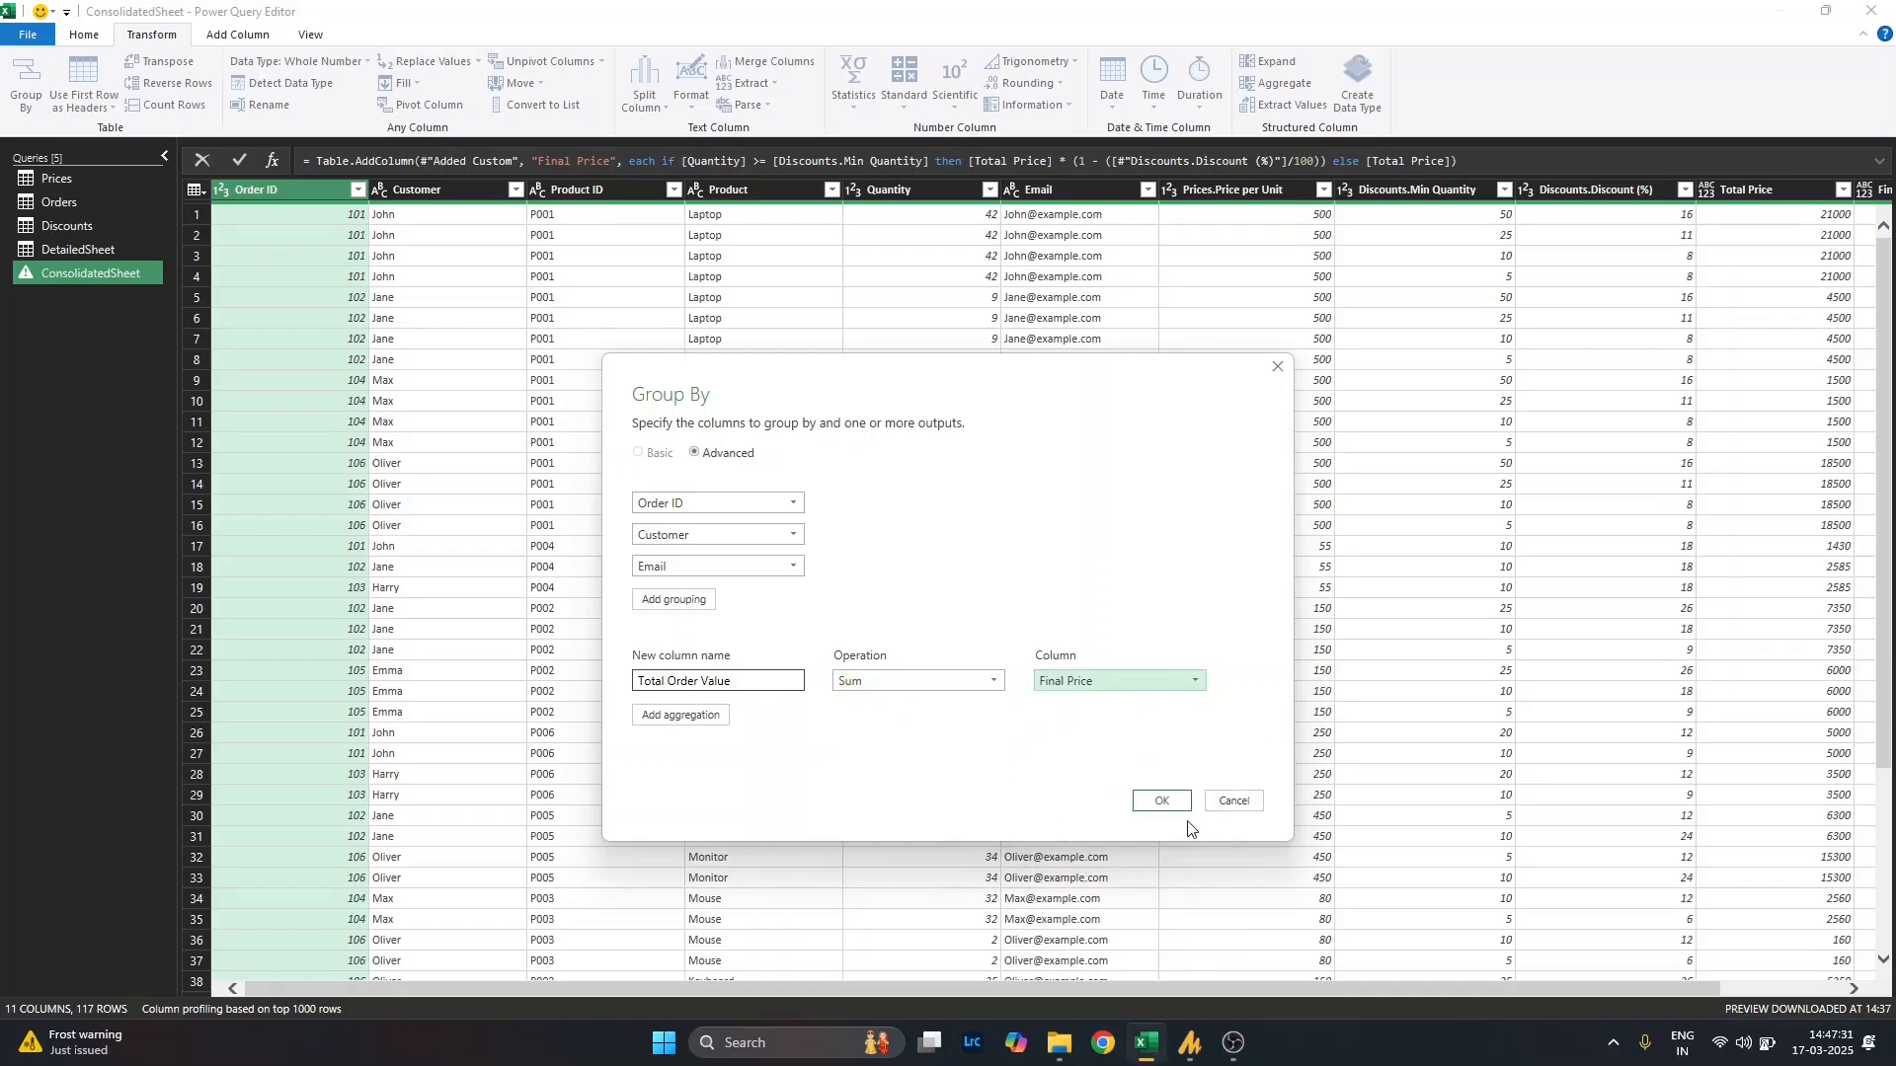
click(1155, 801)
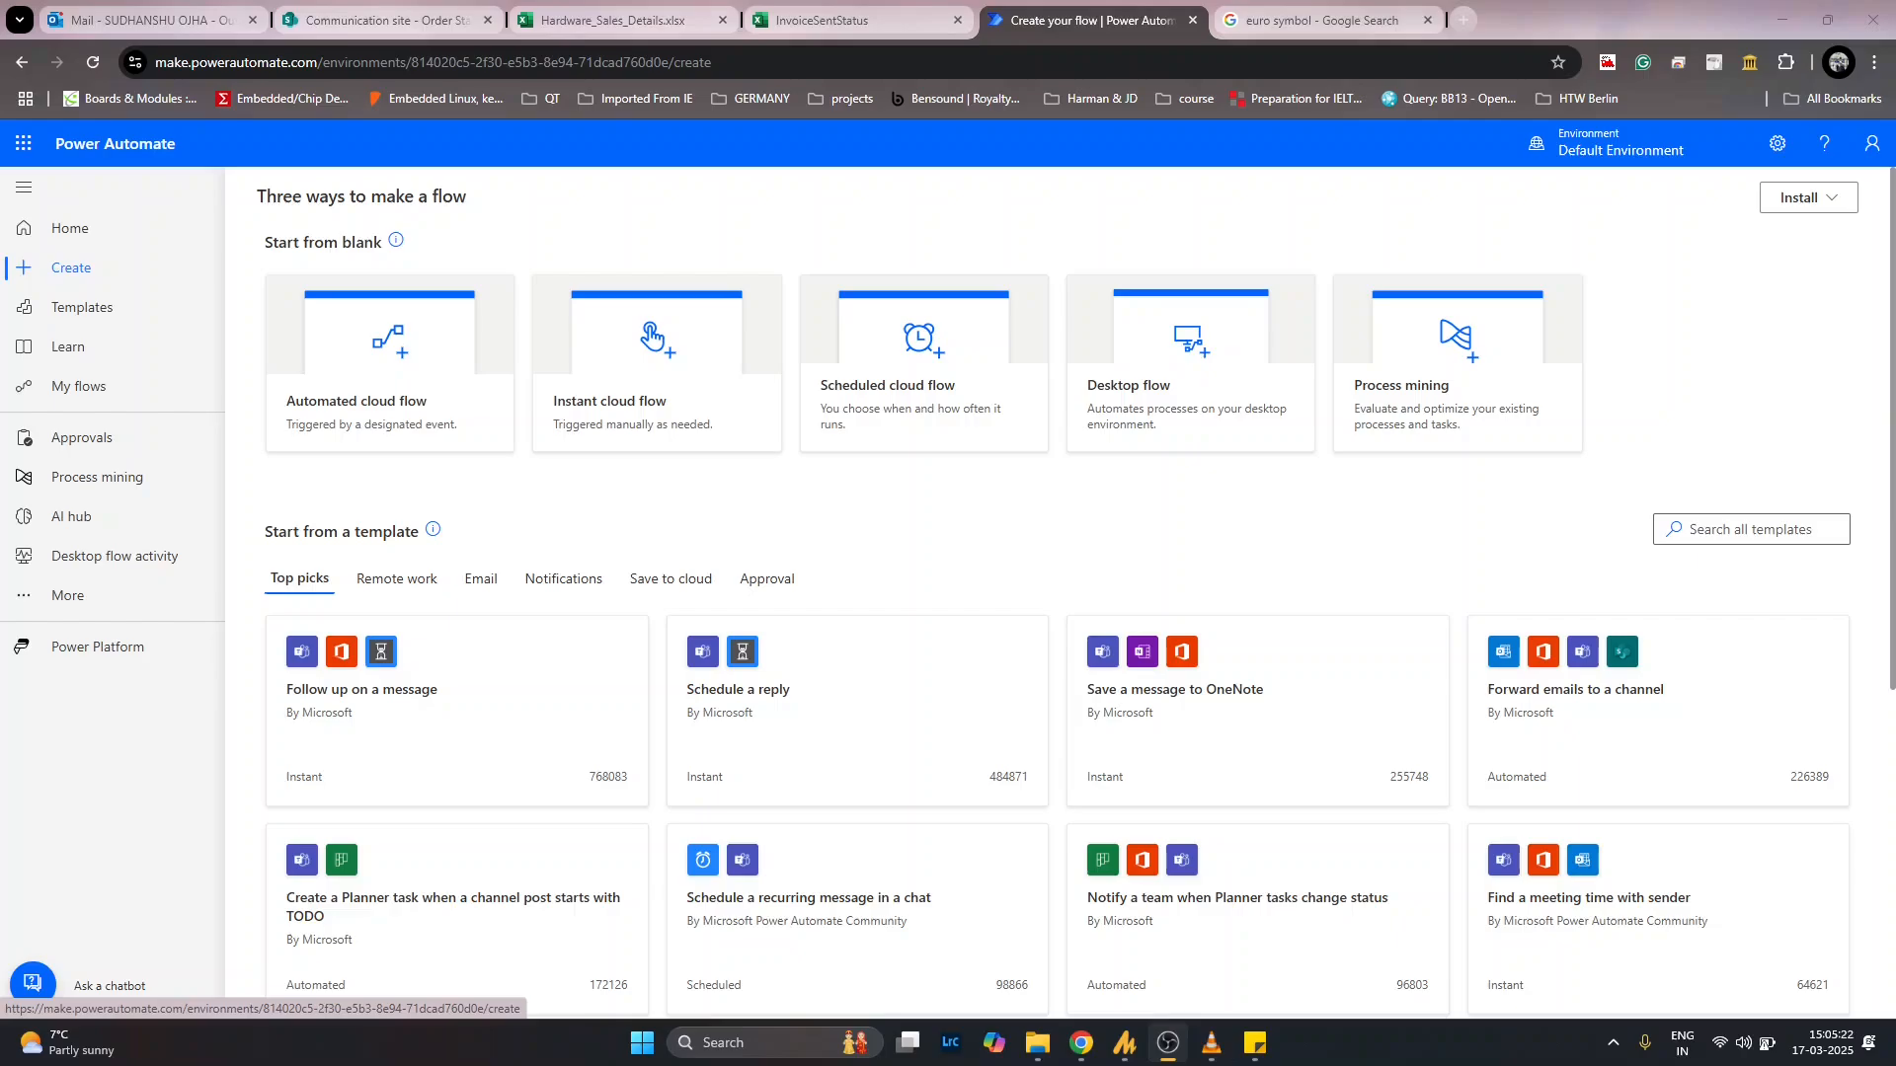
Review the SharePoint Order Status list columns, the Hardware_Sales_Details.xlsx consolidated table and the InvoiceSentStatus workbook's table headers
mouse_move(1260, 1051)
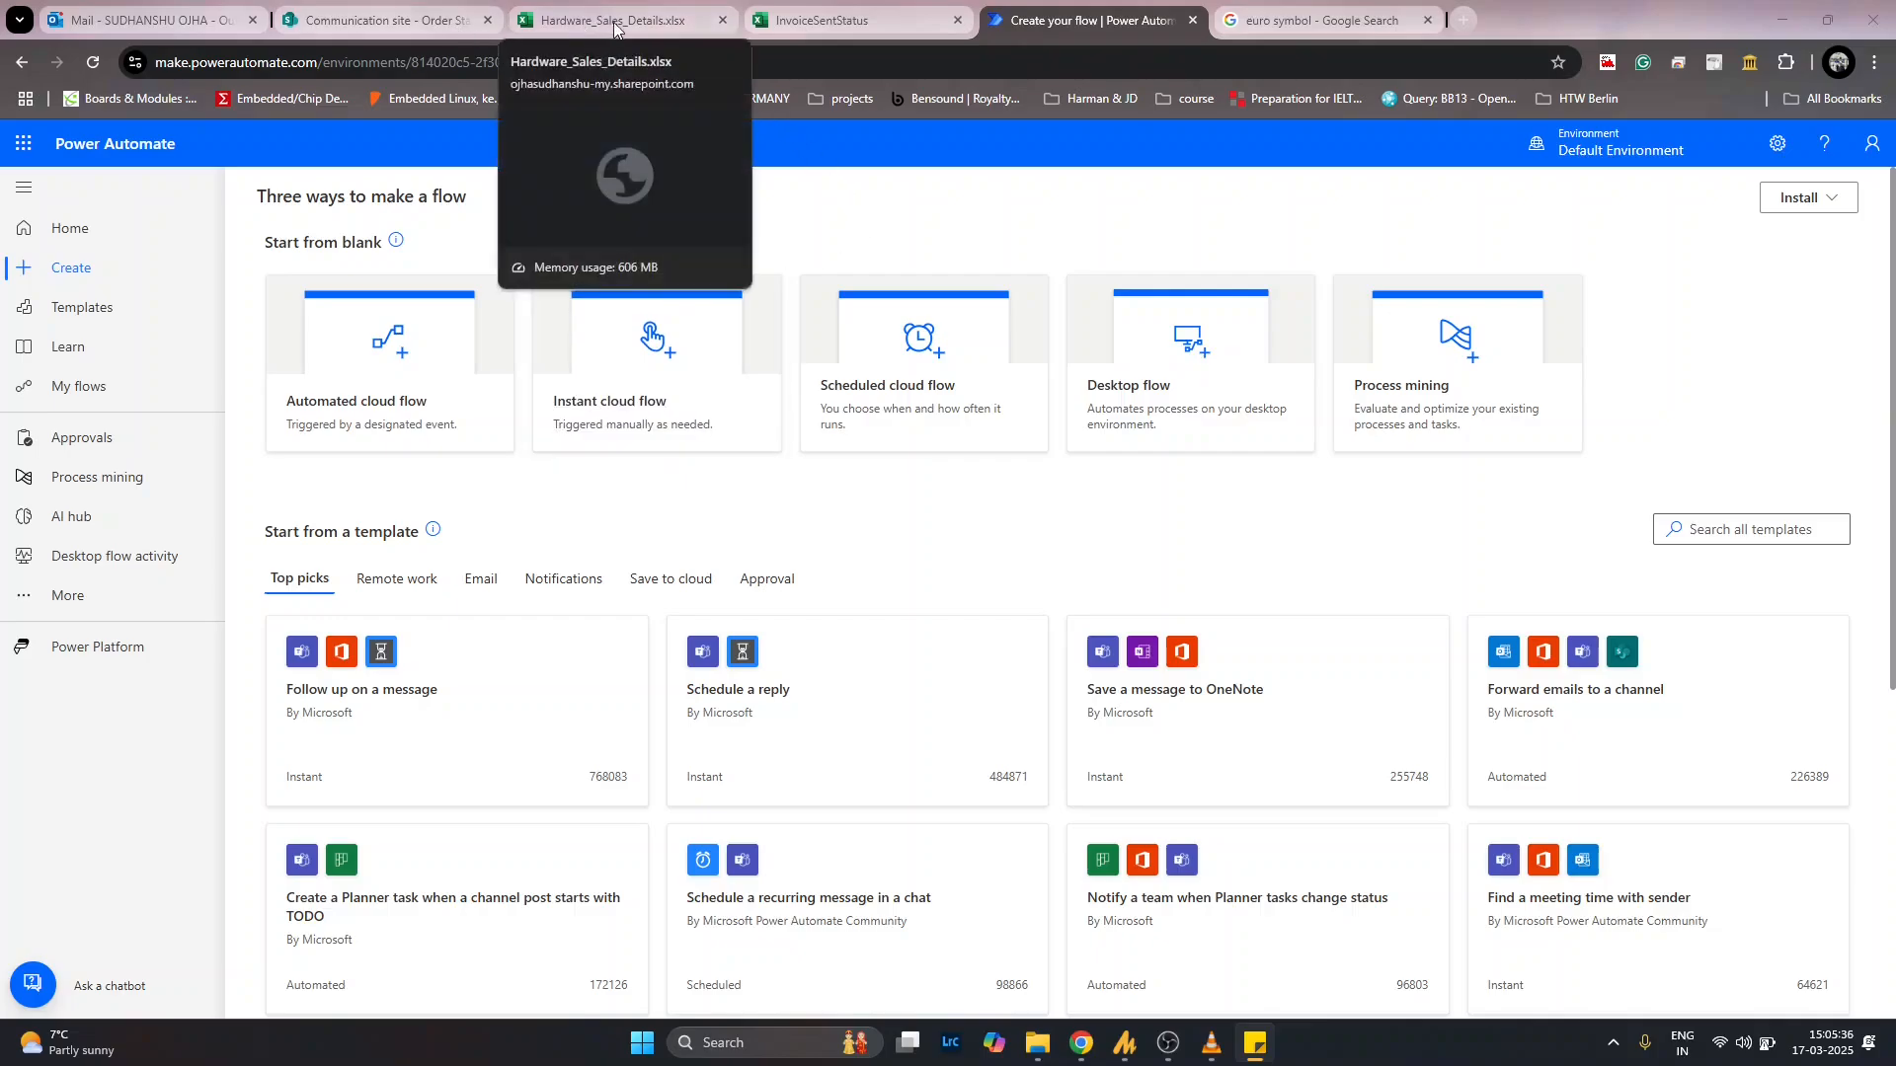
click(410, 28)
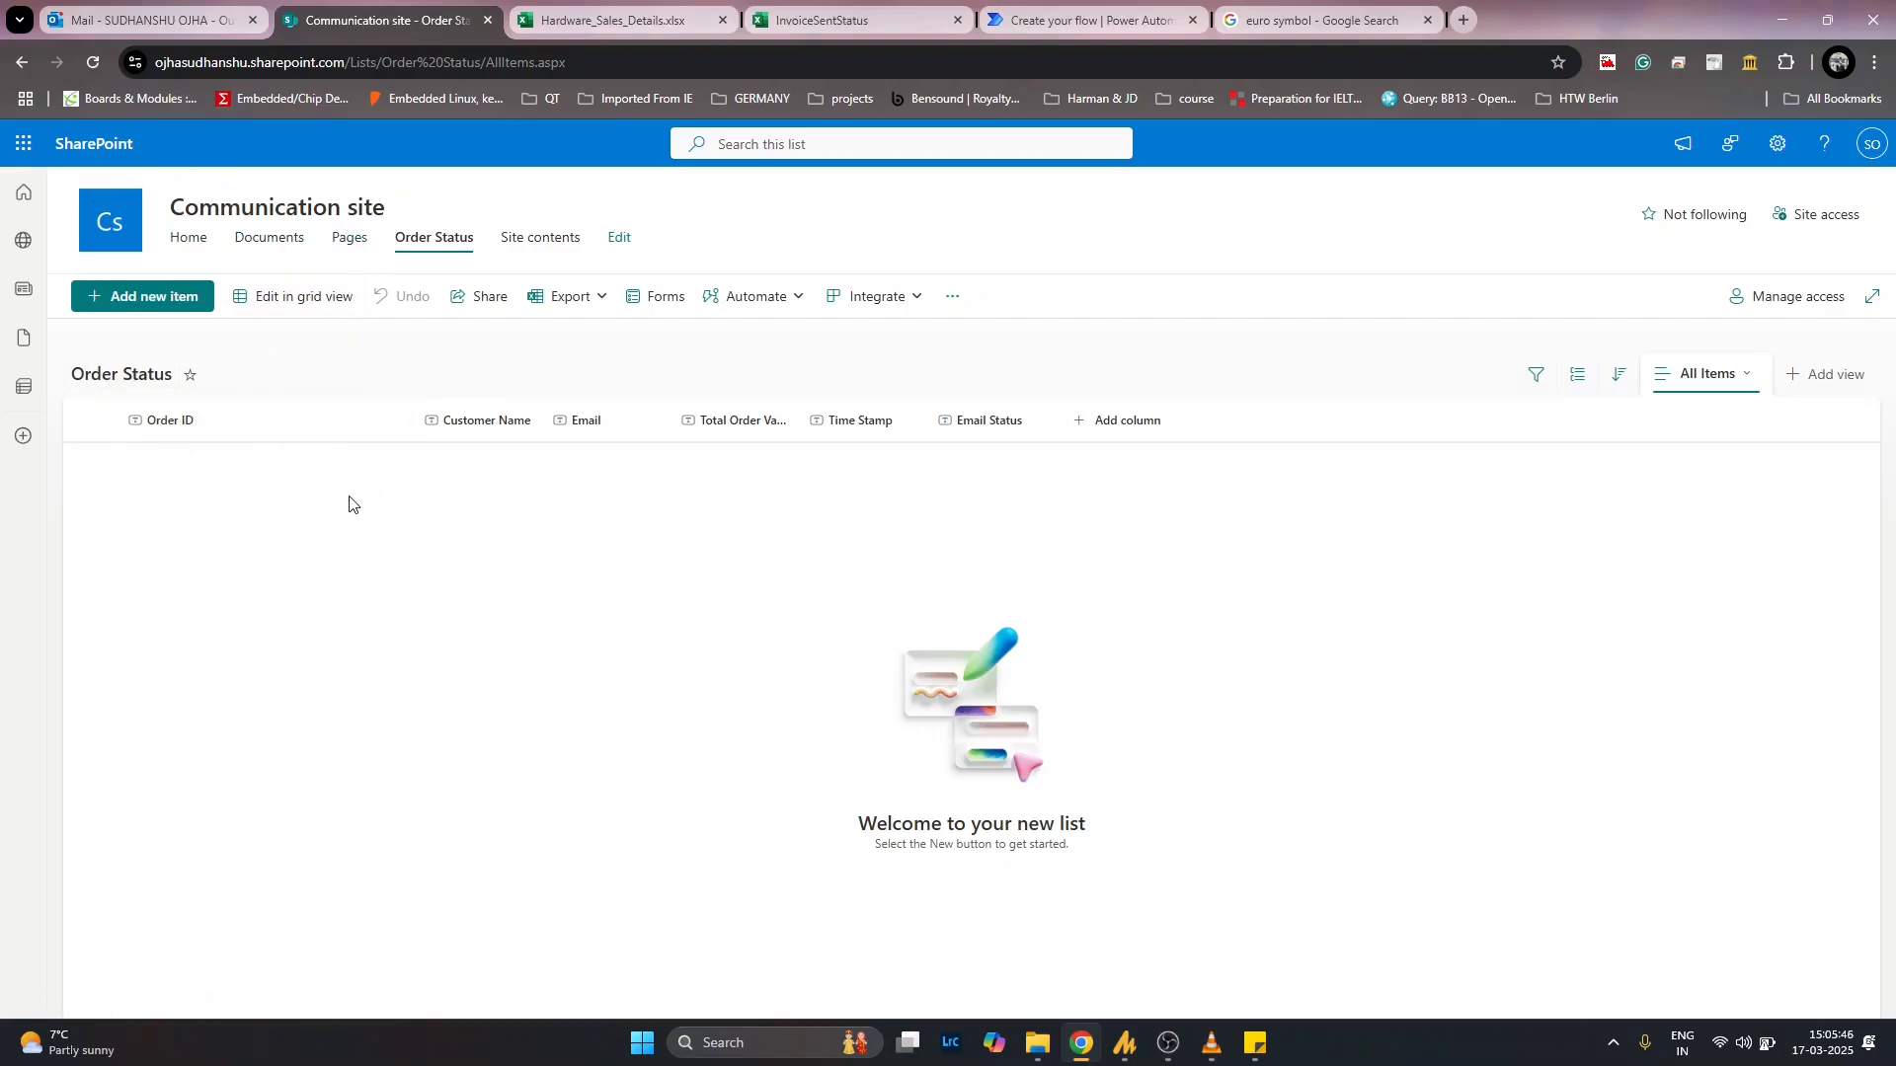
click(633, 21)
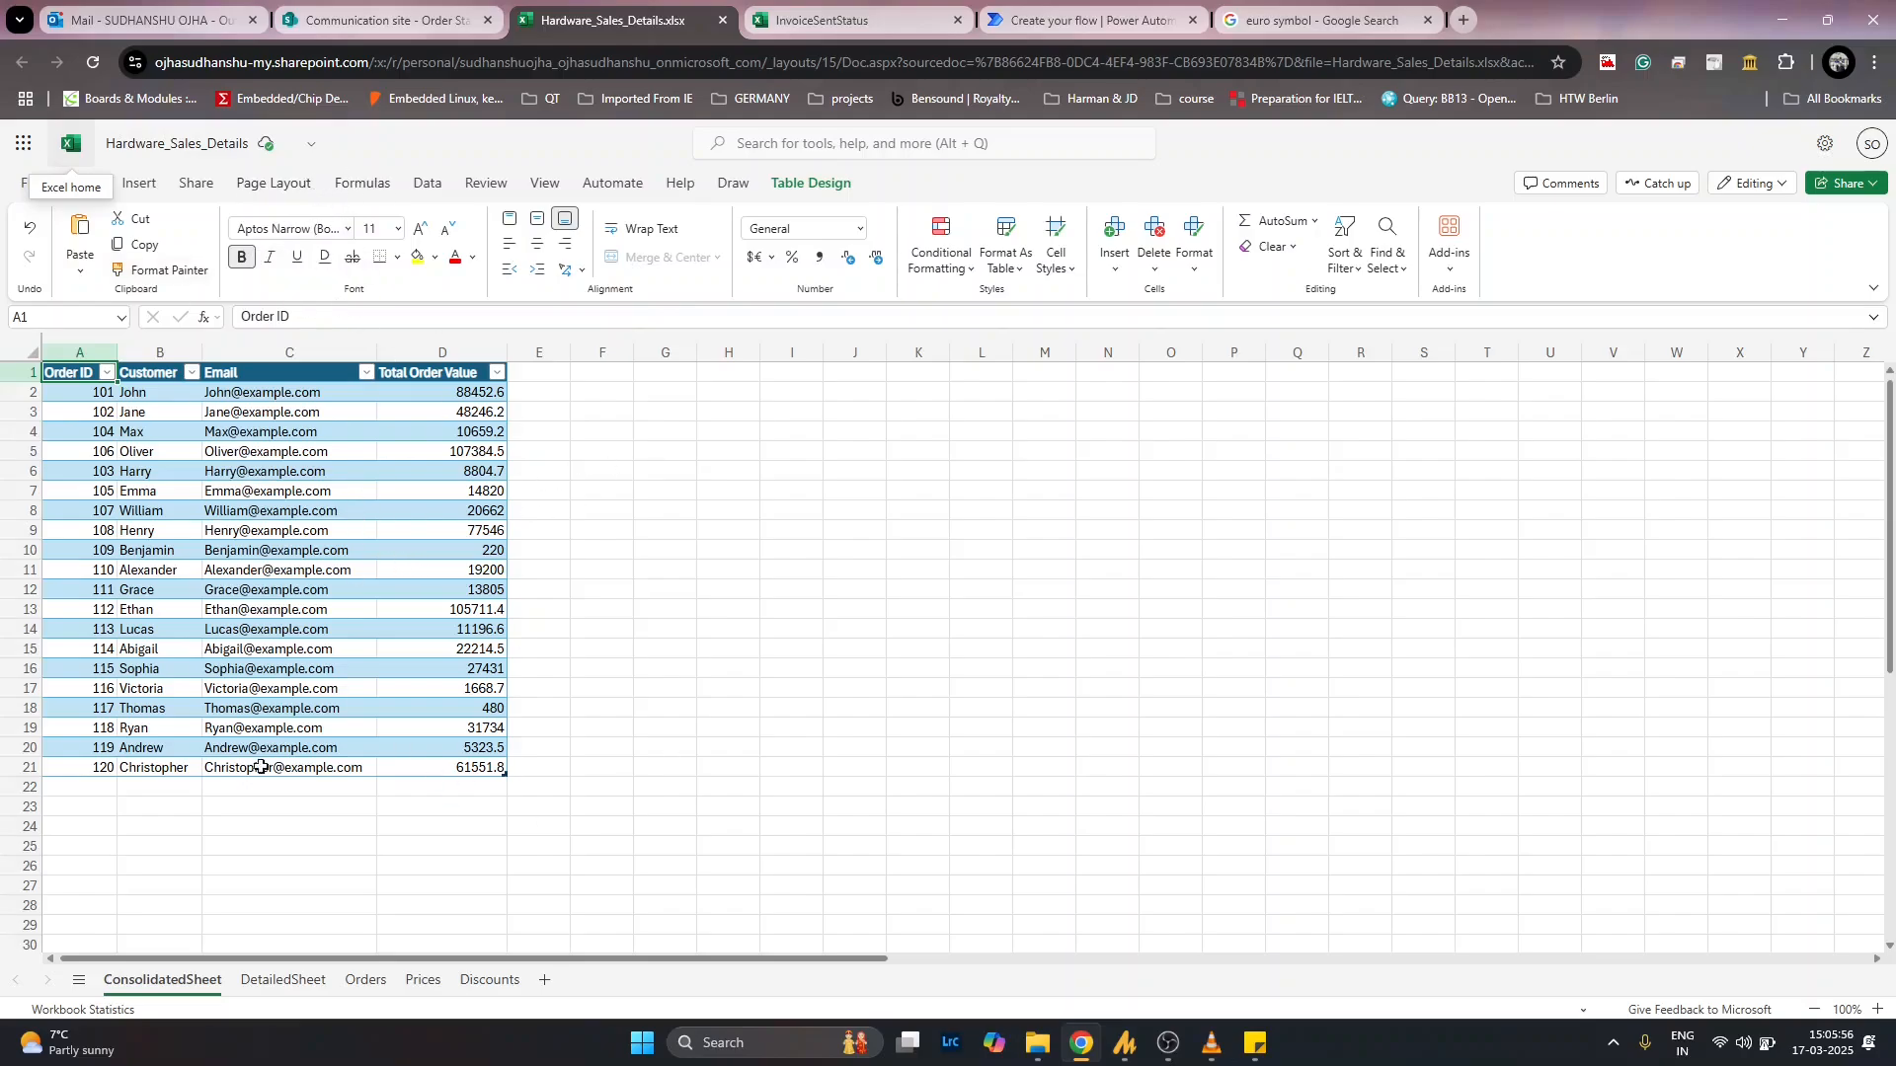
click(881, 22)
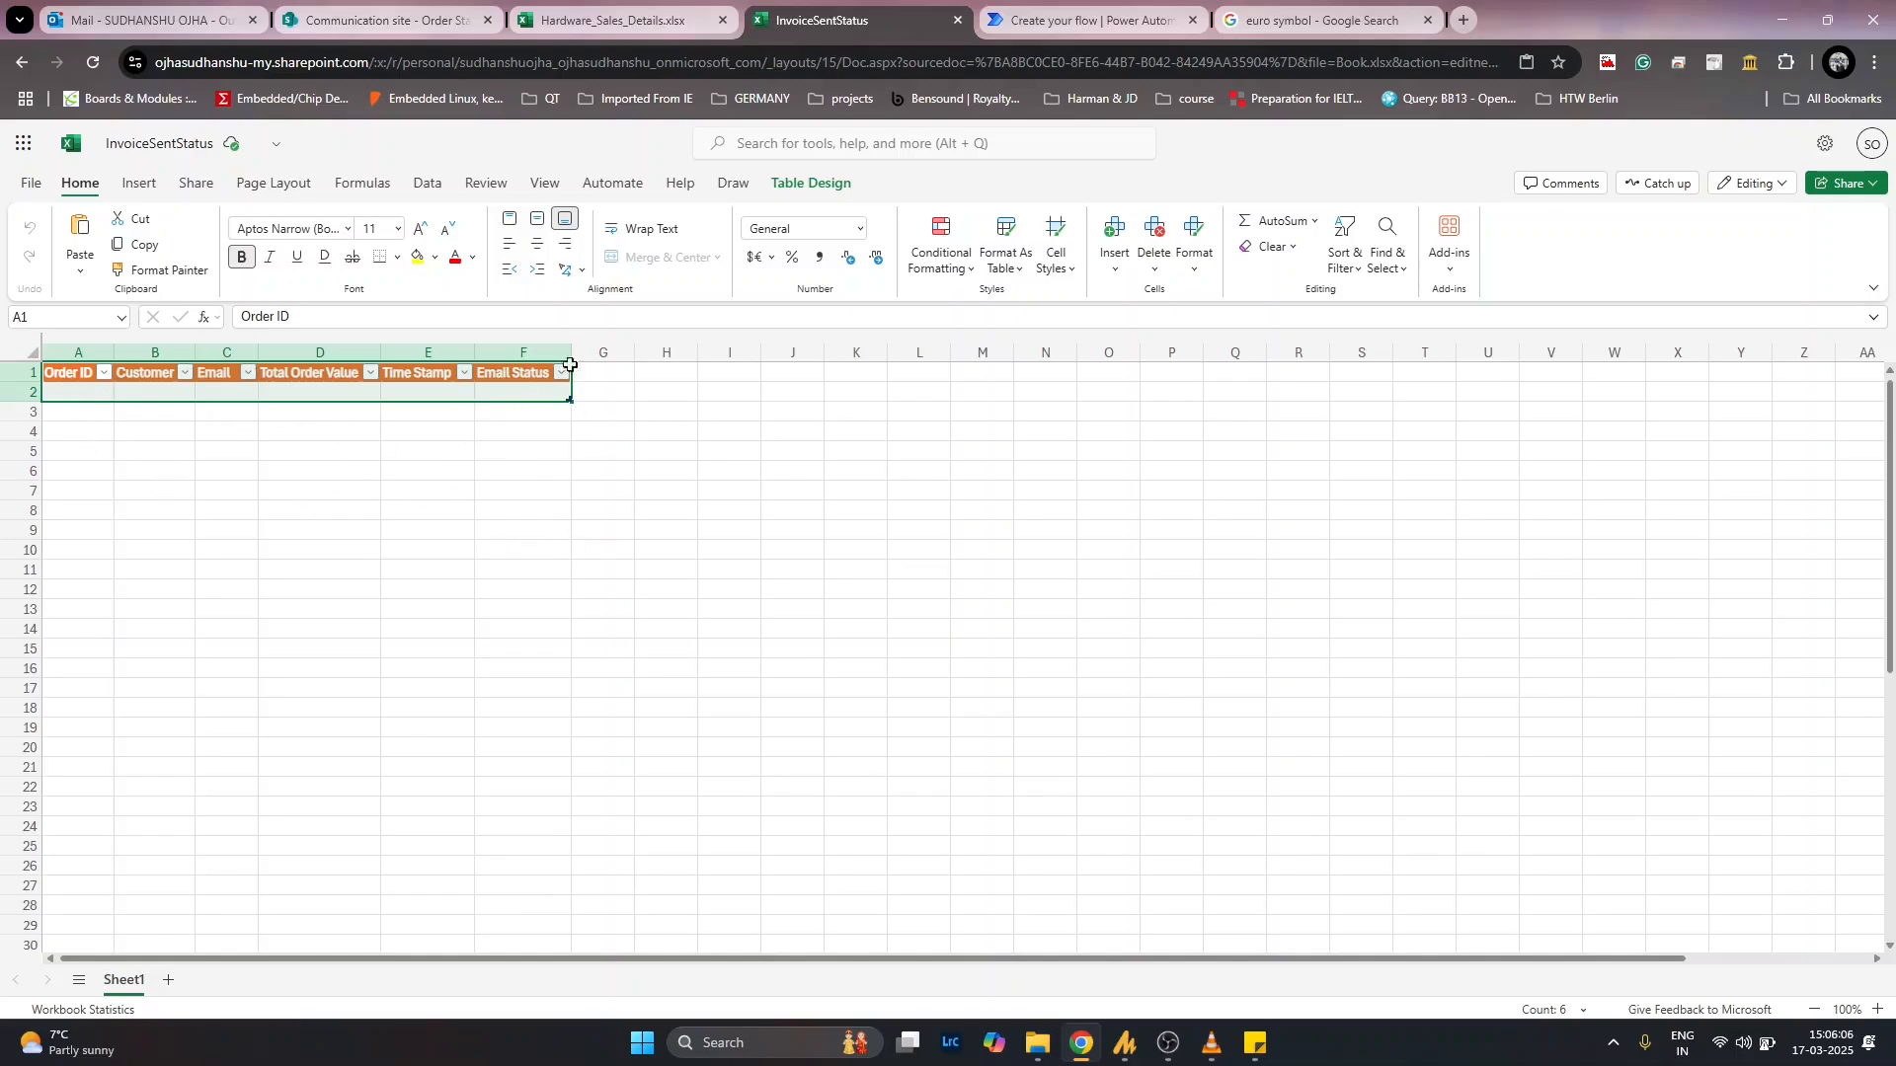
Switch to Power Automate and create an instant cloud flow named Send Invoices to Customer with the Manually trigger a flow trigger
click(1082, 24)
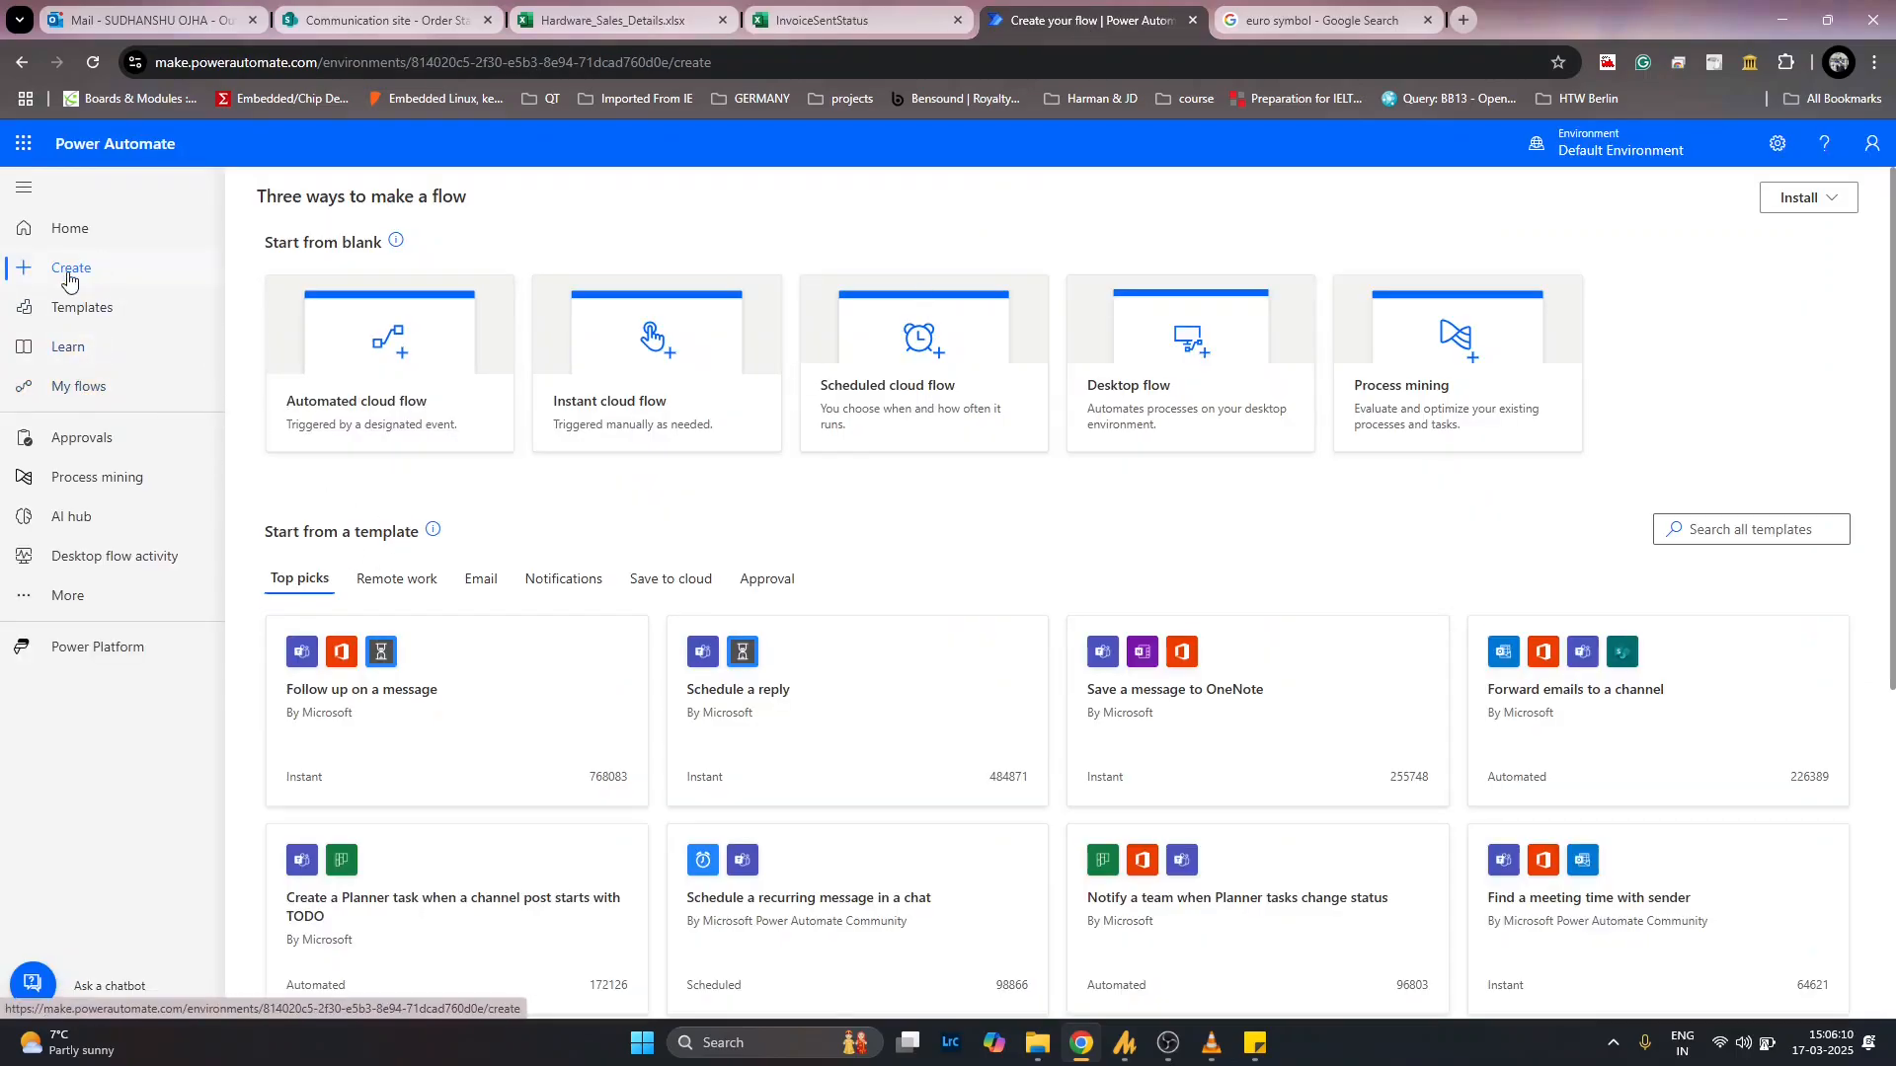
click(619, 404)
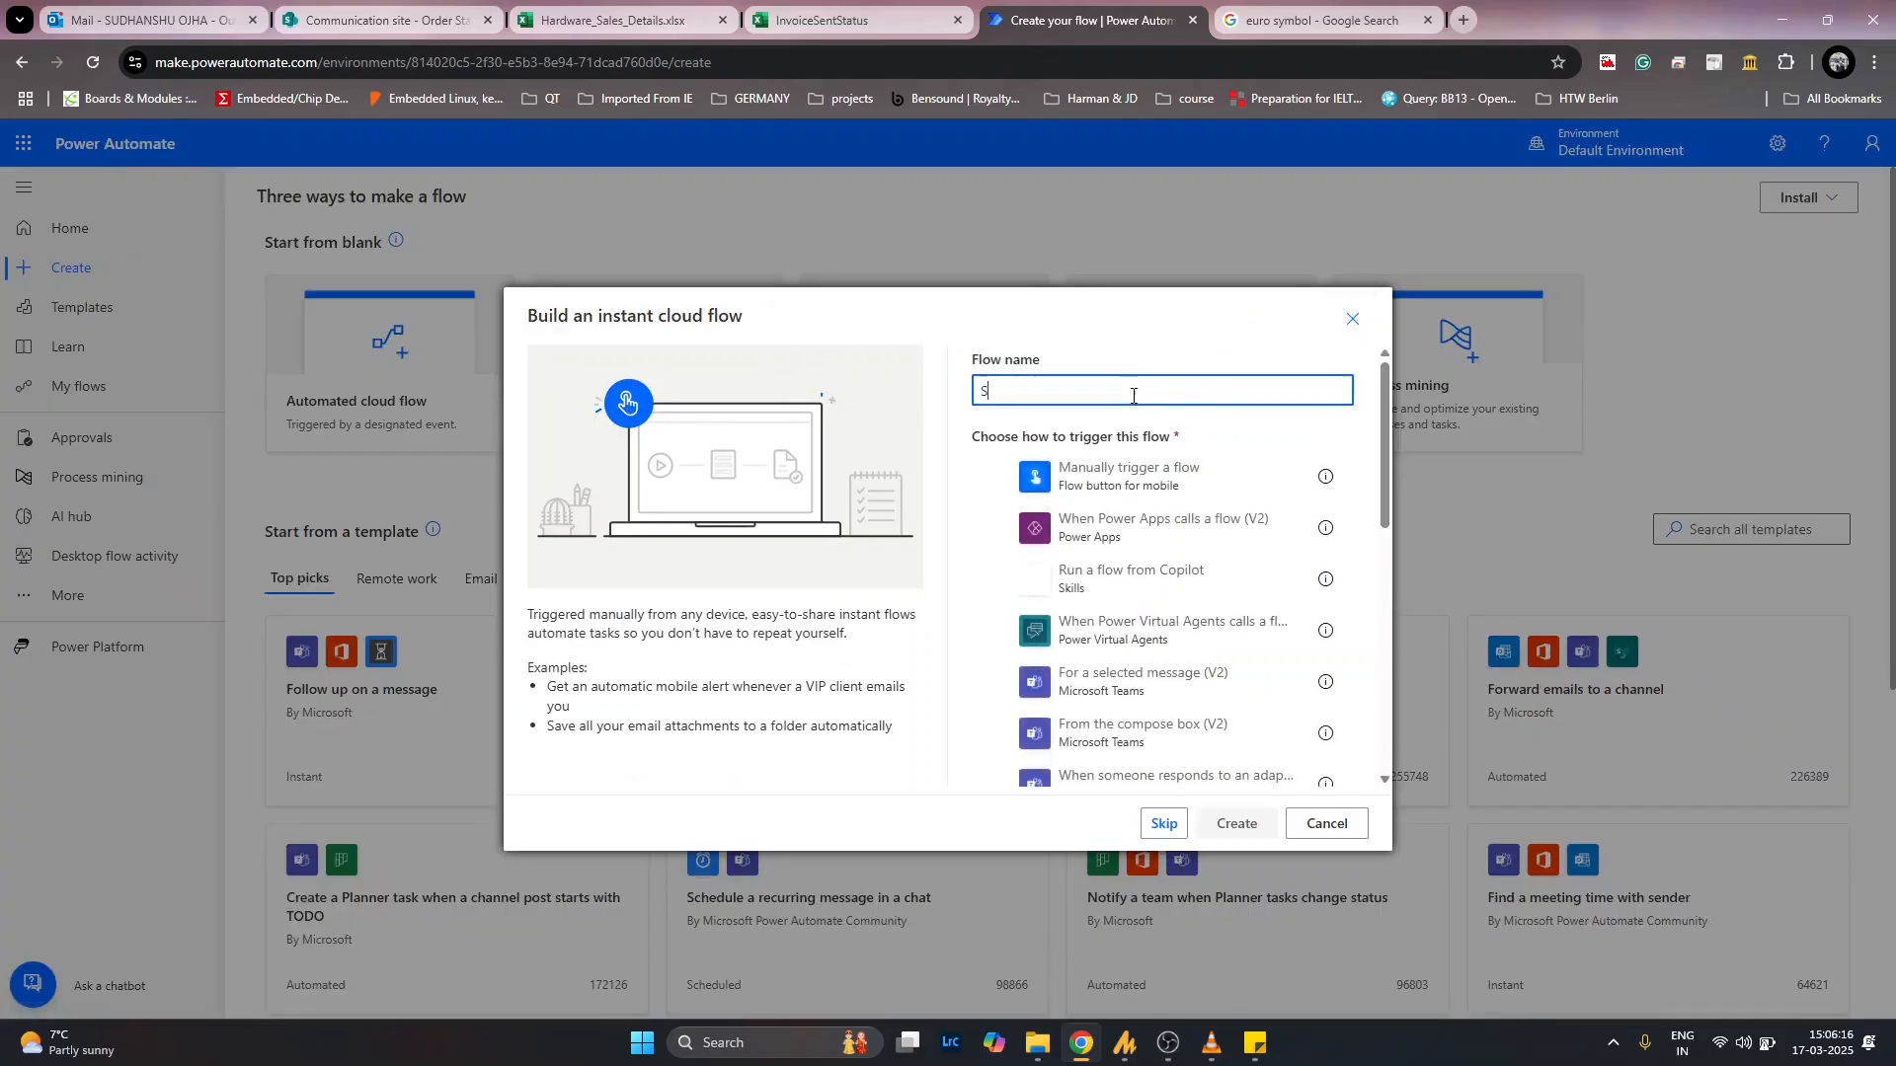
text(Send Ins)
click(1183, 478)
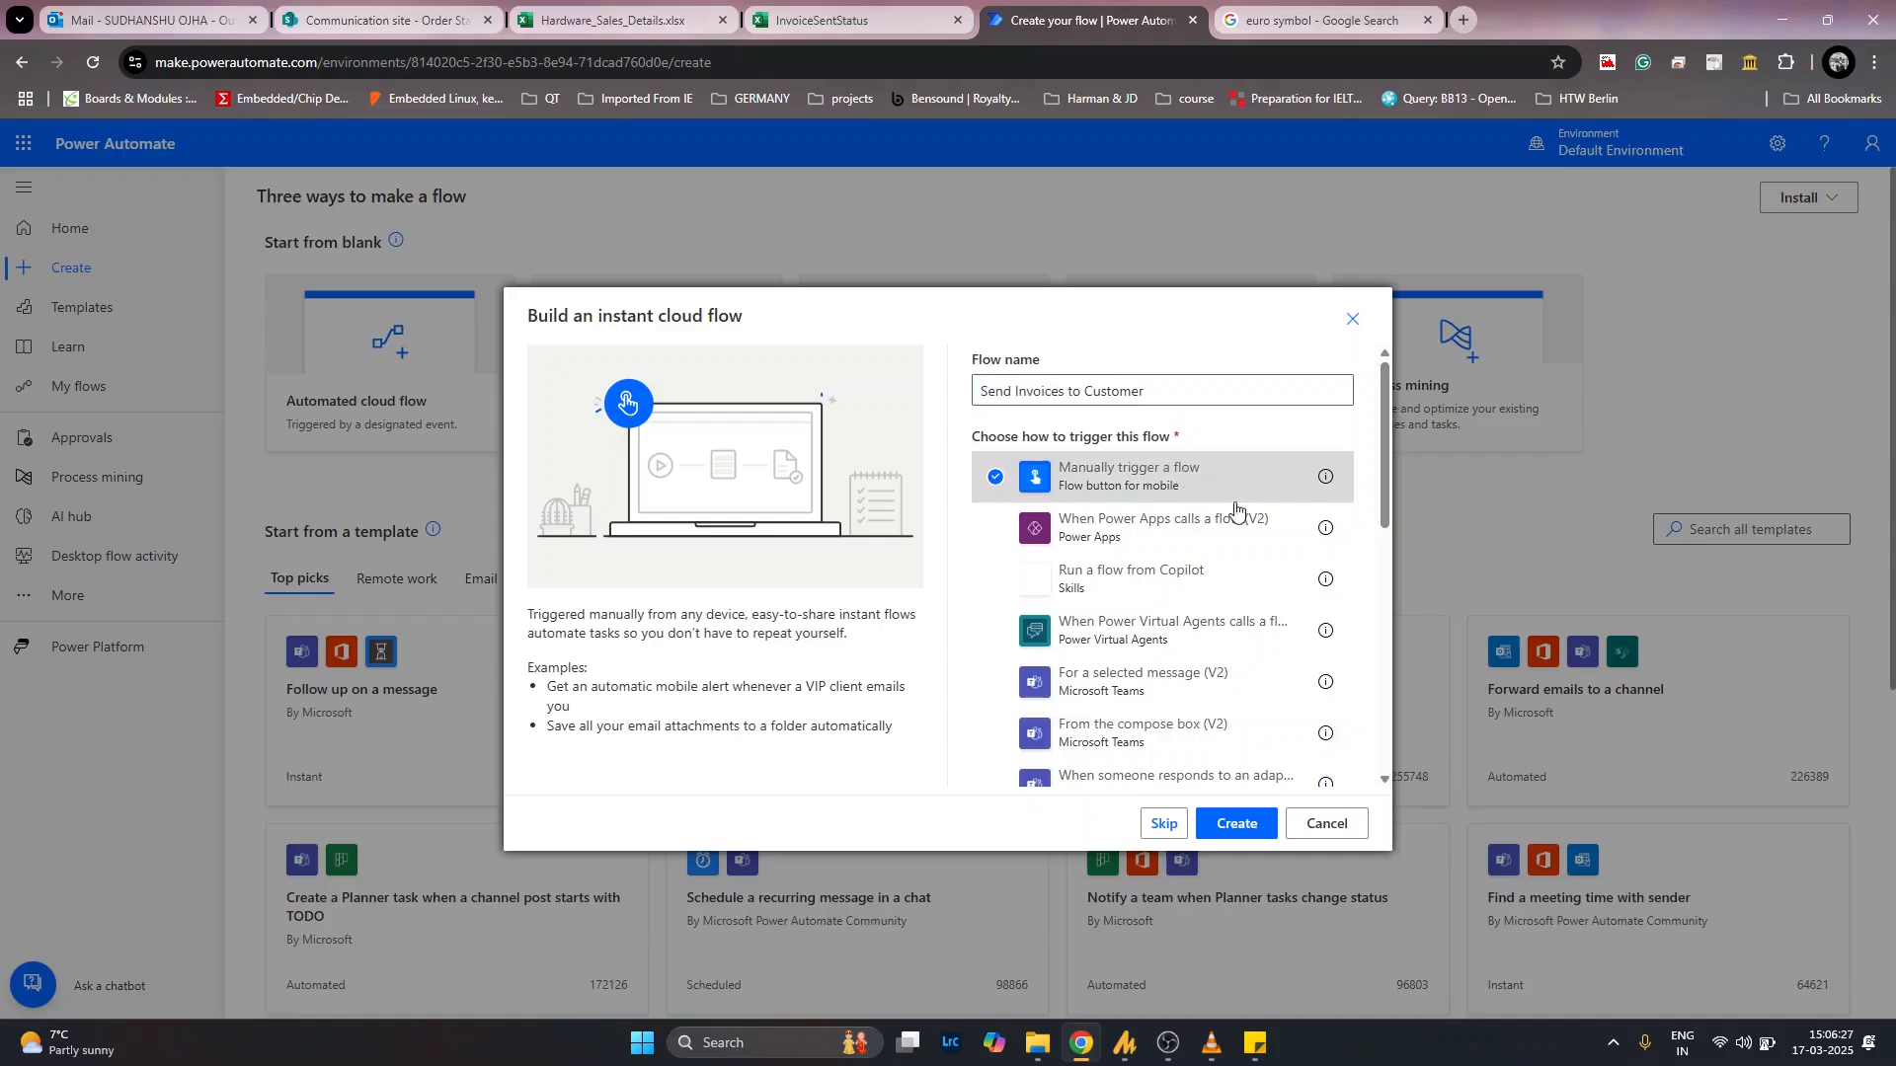
click(1240, 825)
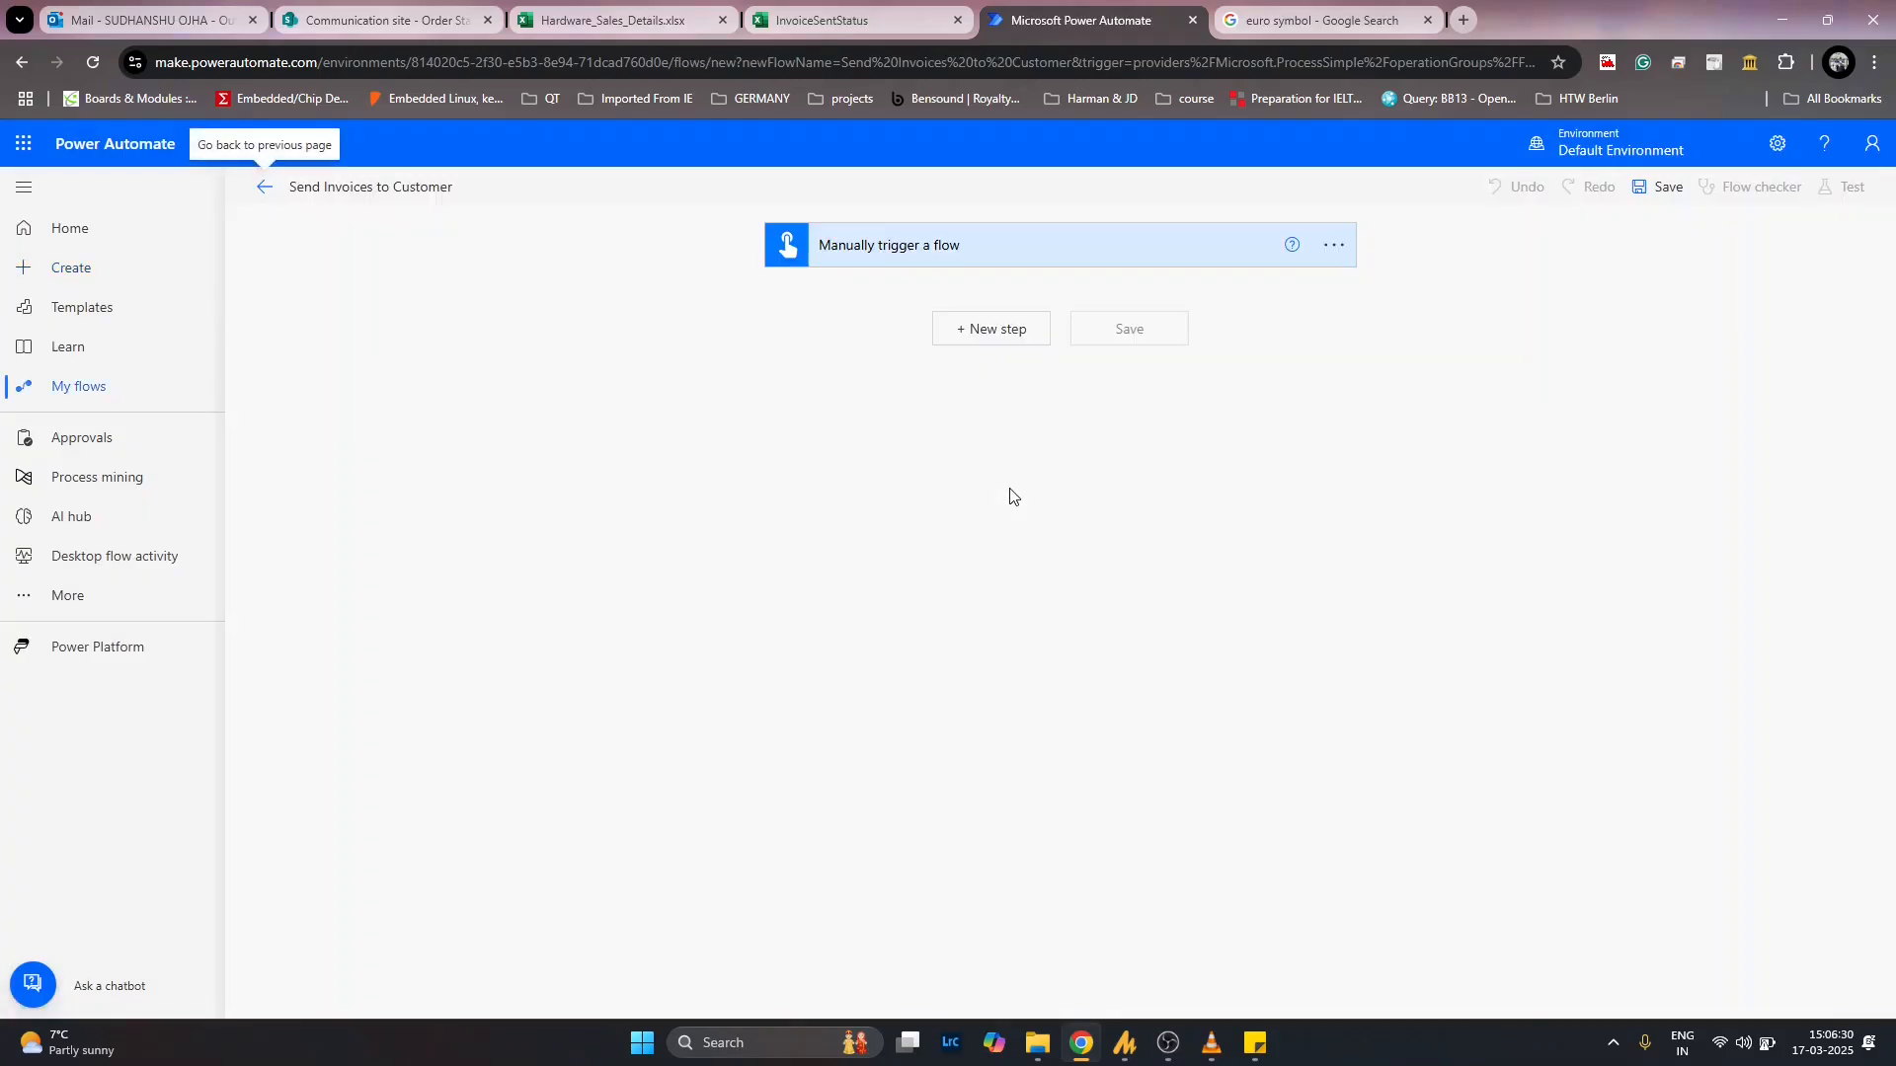
Add the Excel Online (Business) action List rows present in a table after the manual trigger
click(992, 330)
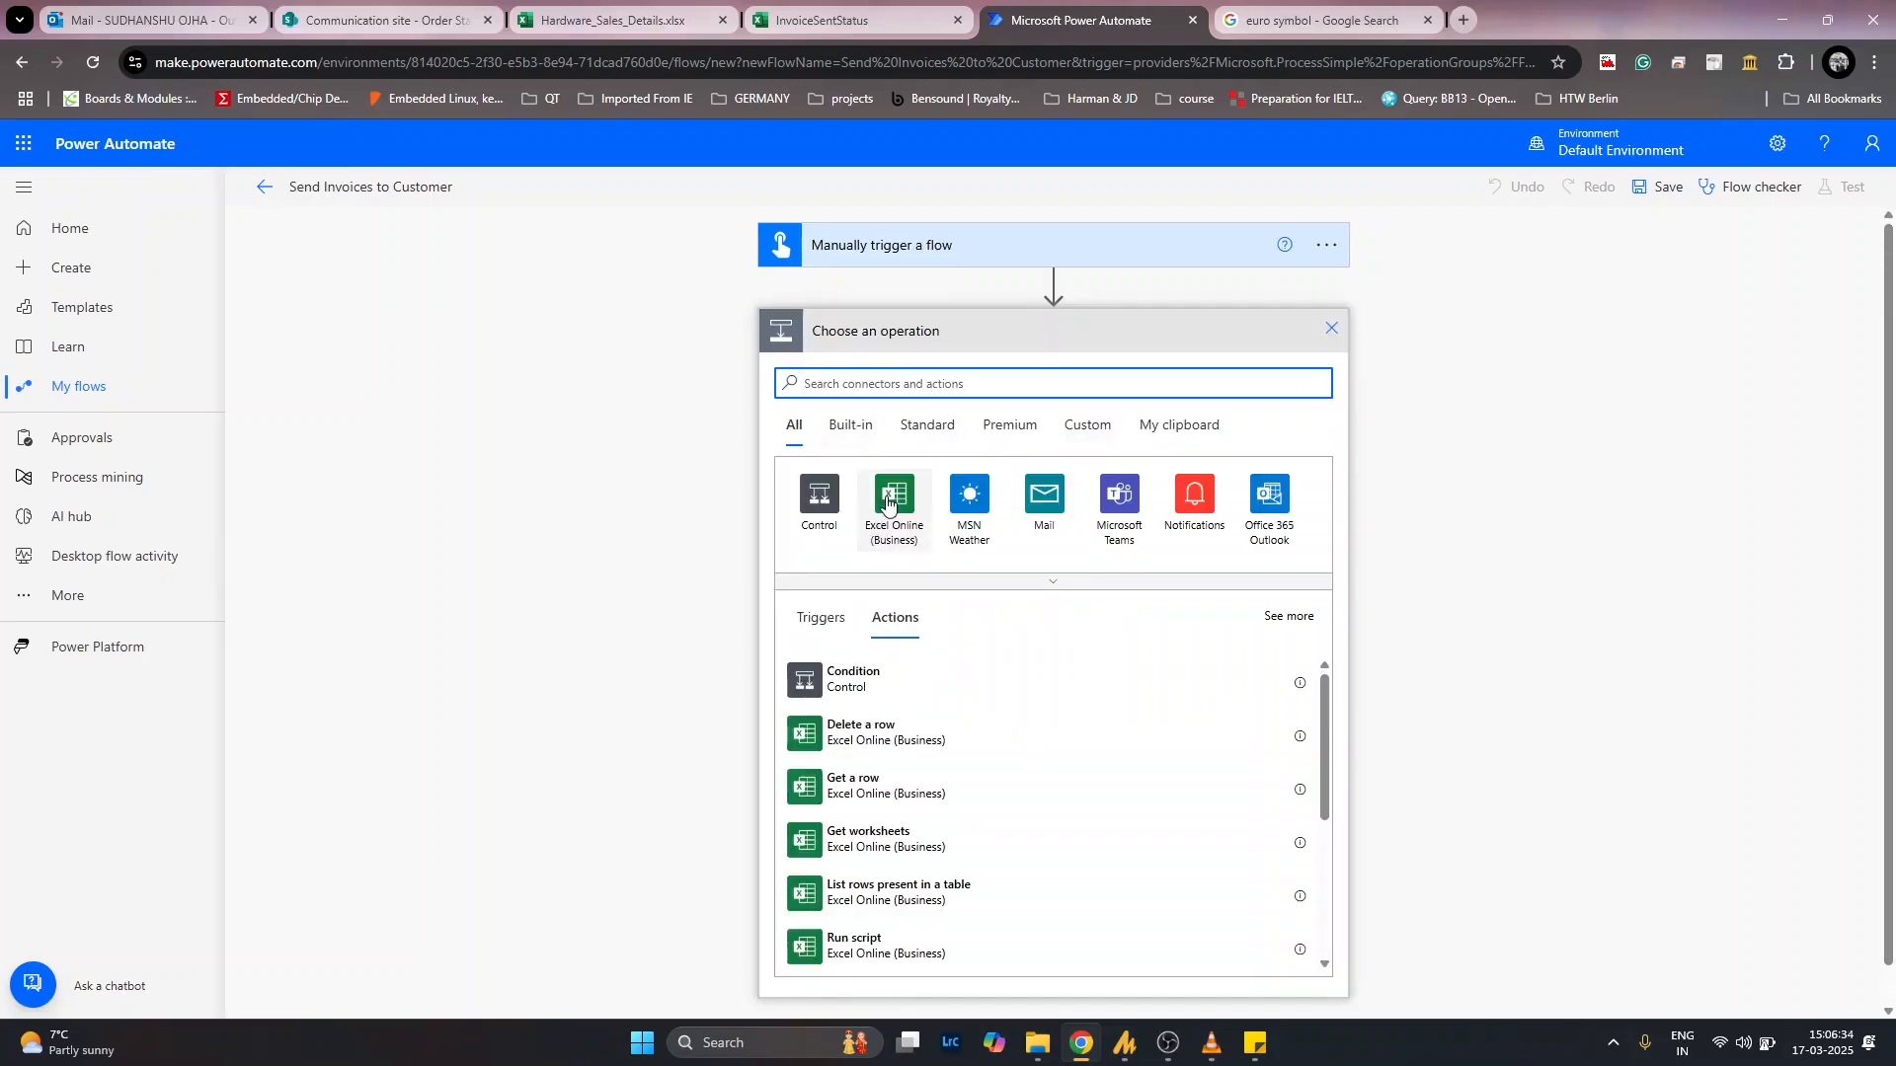
click(888, 505)
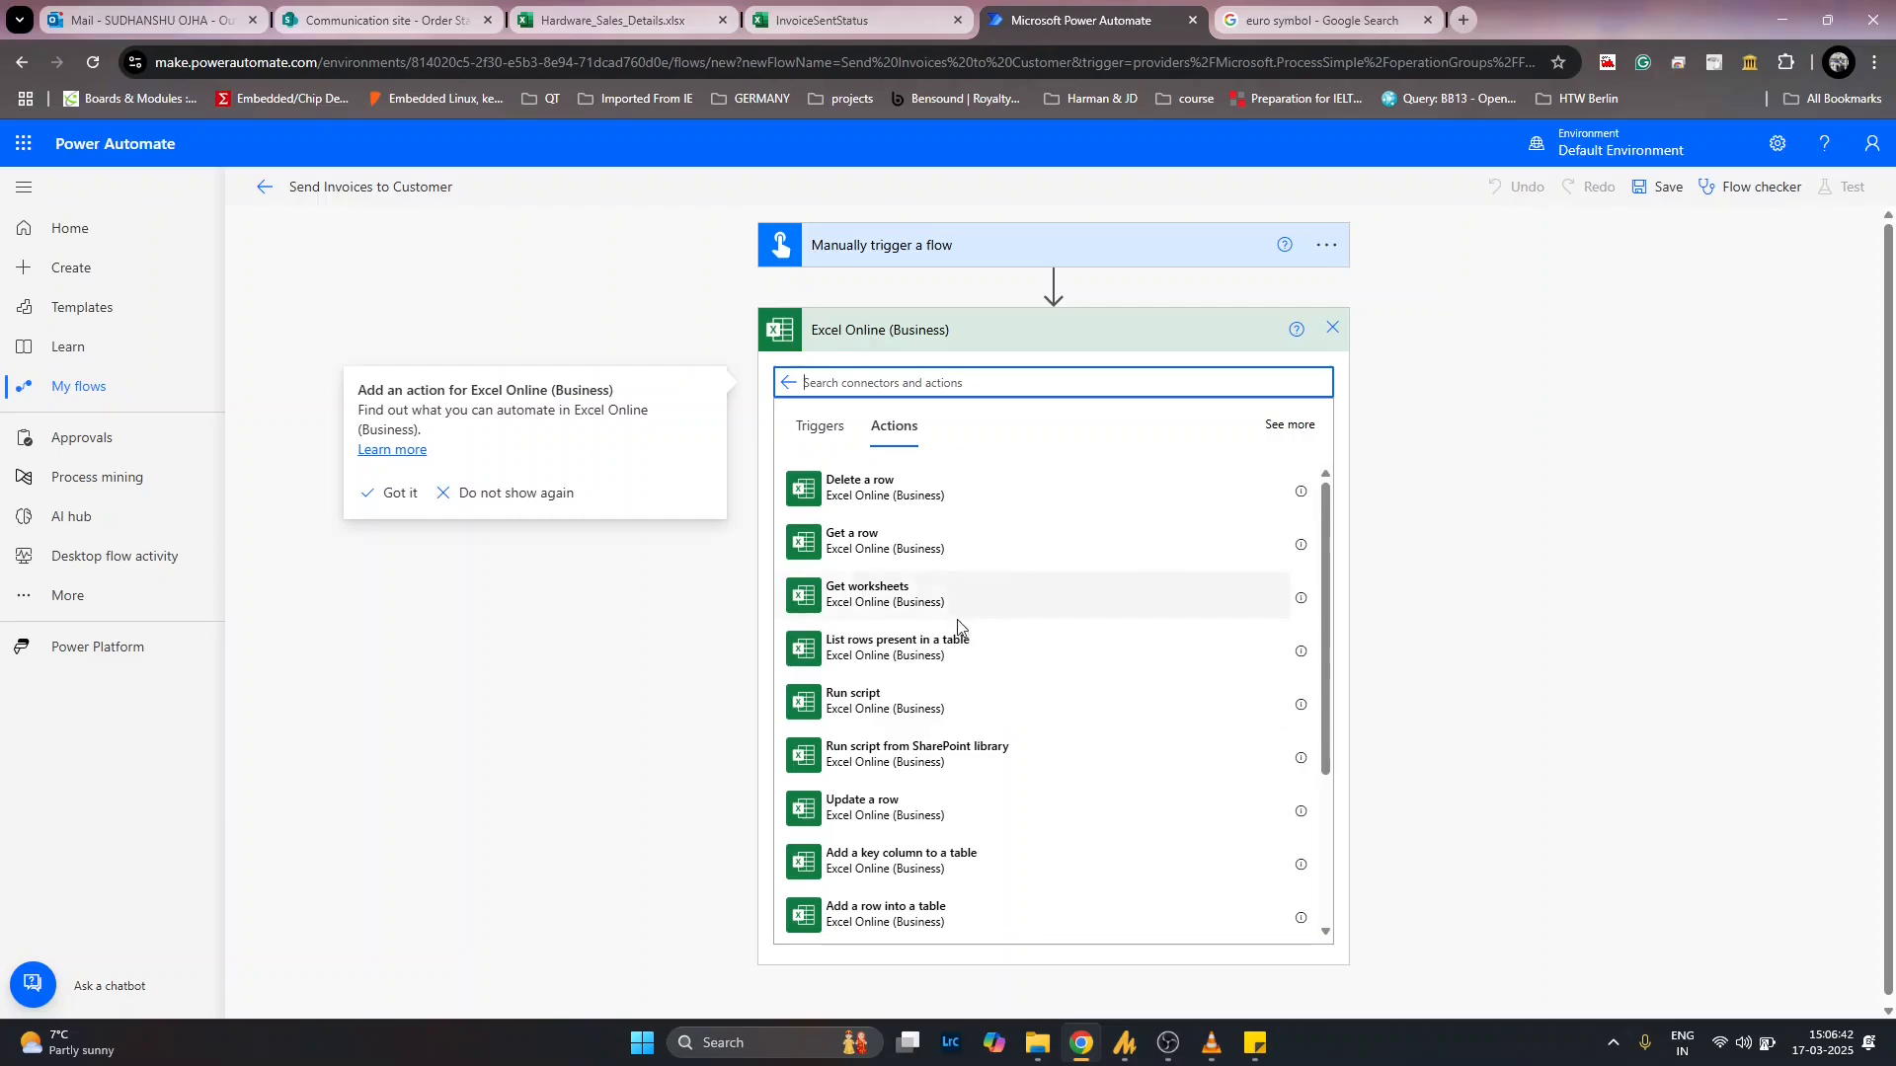
click(1049, 656)
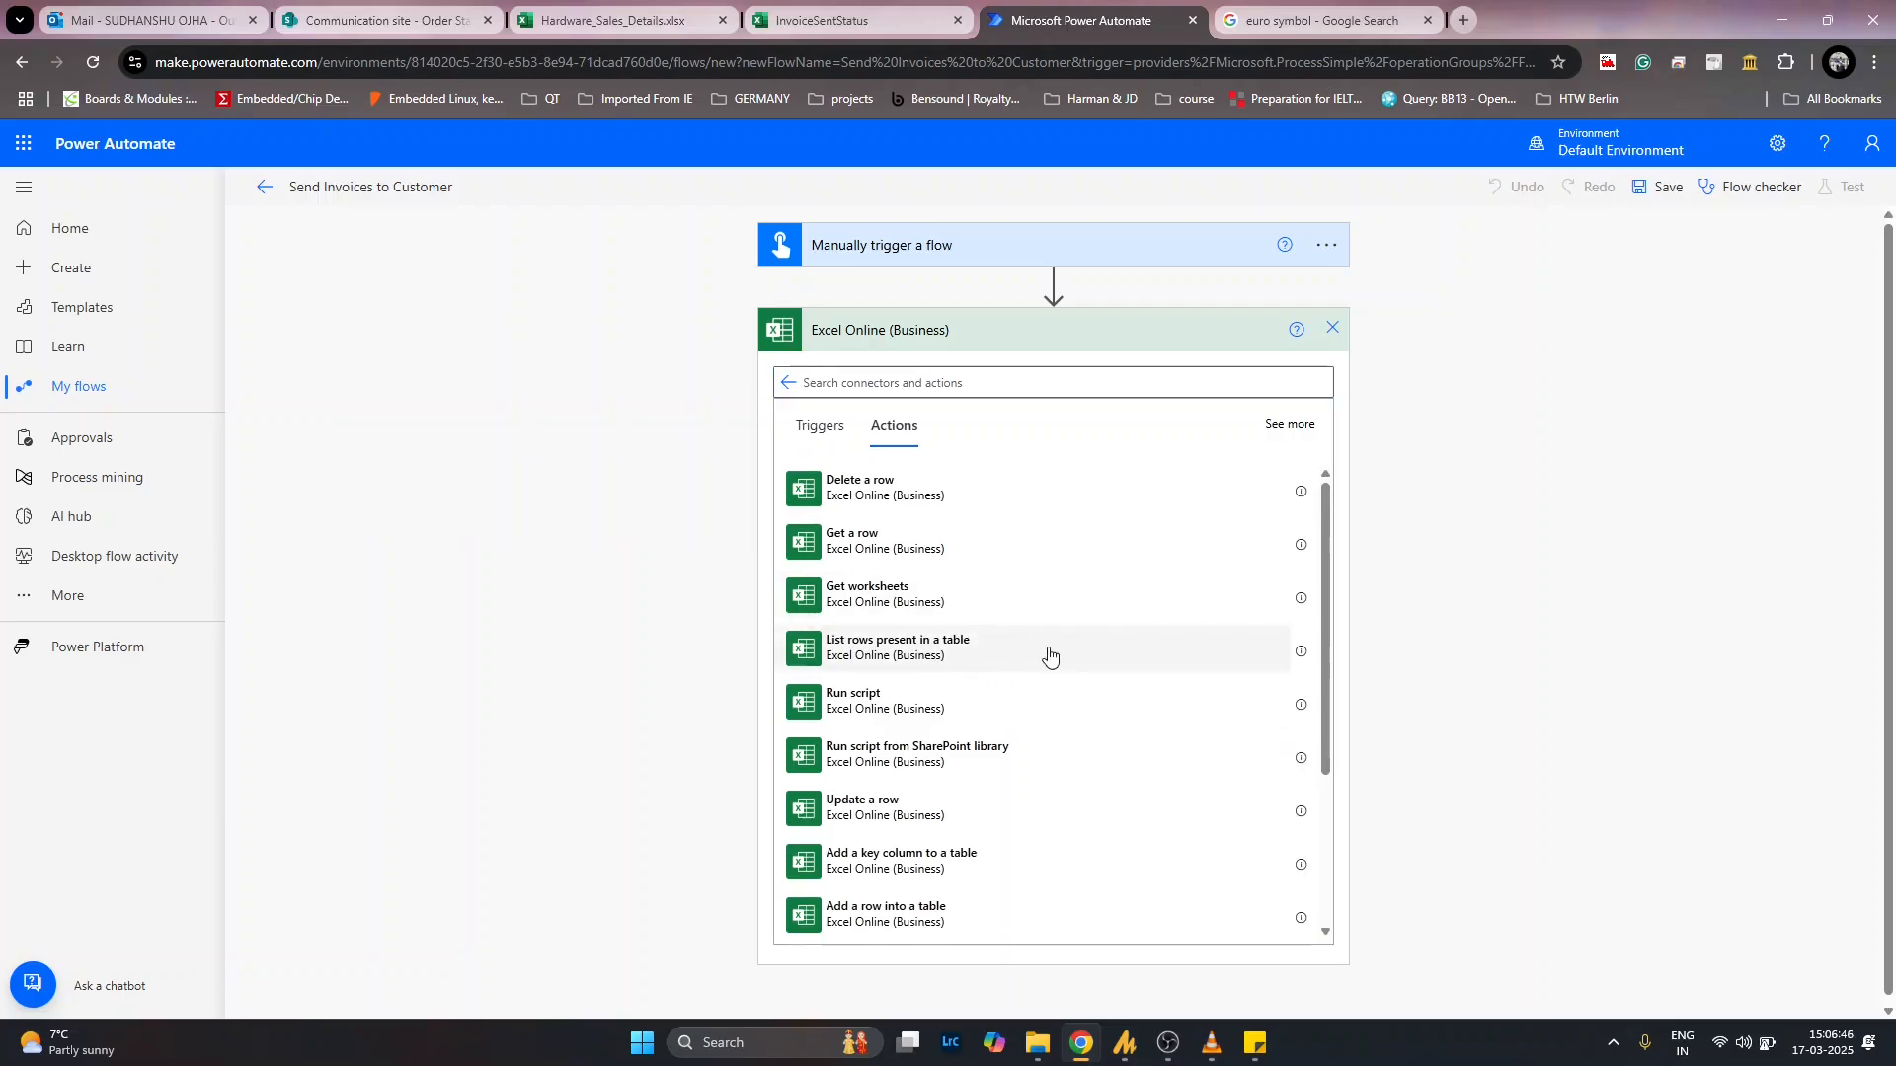
click(1049, 656)
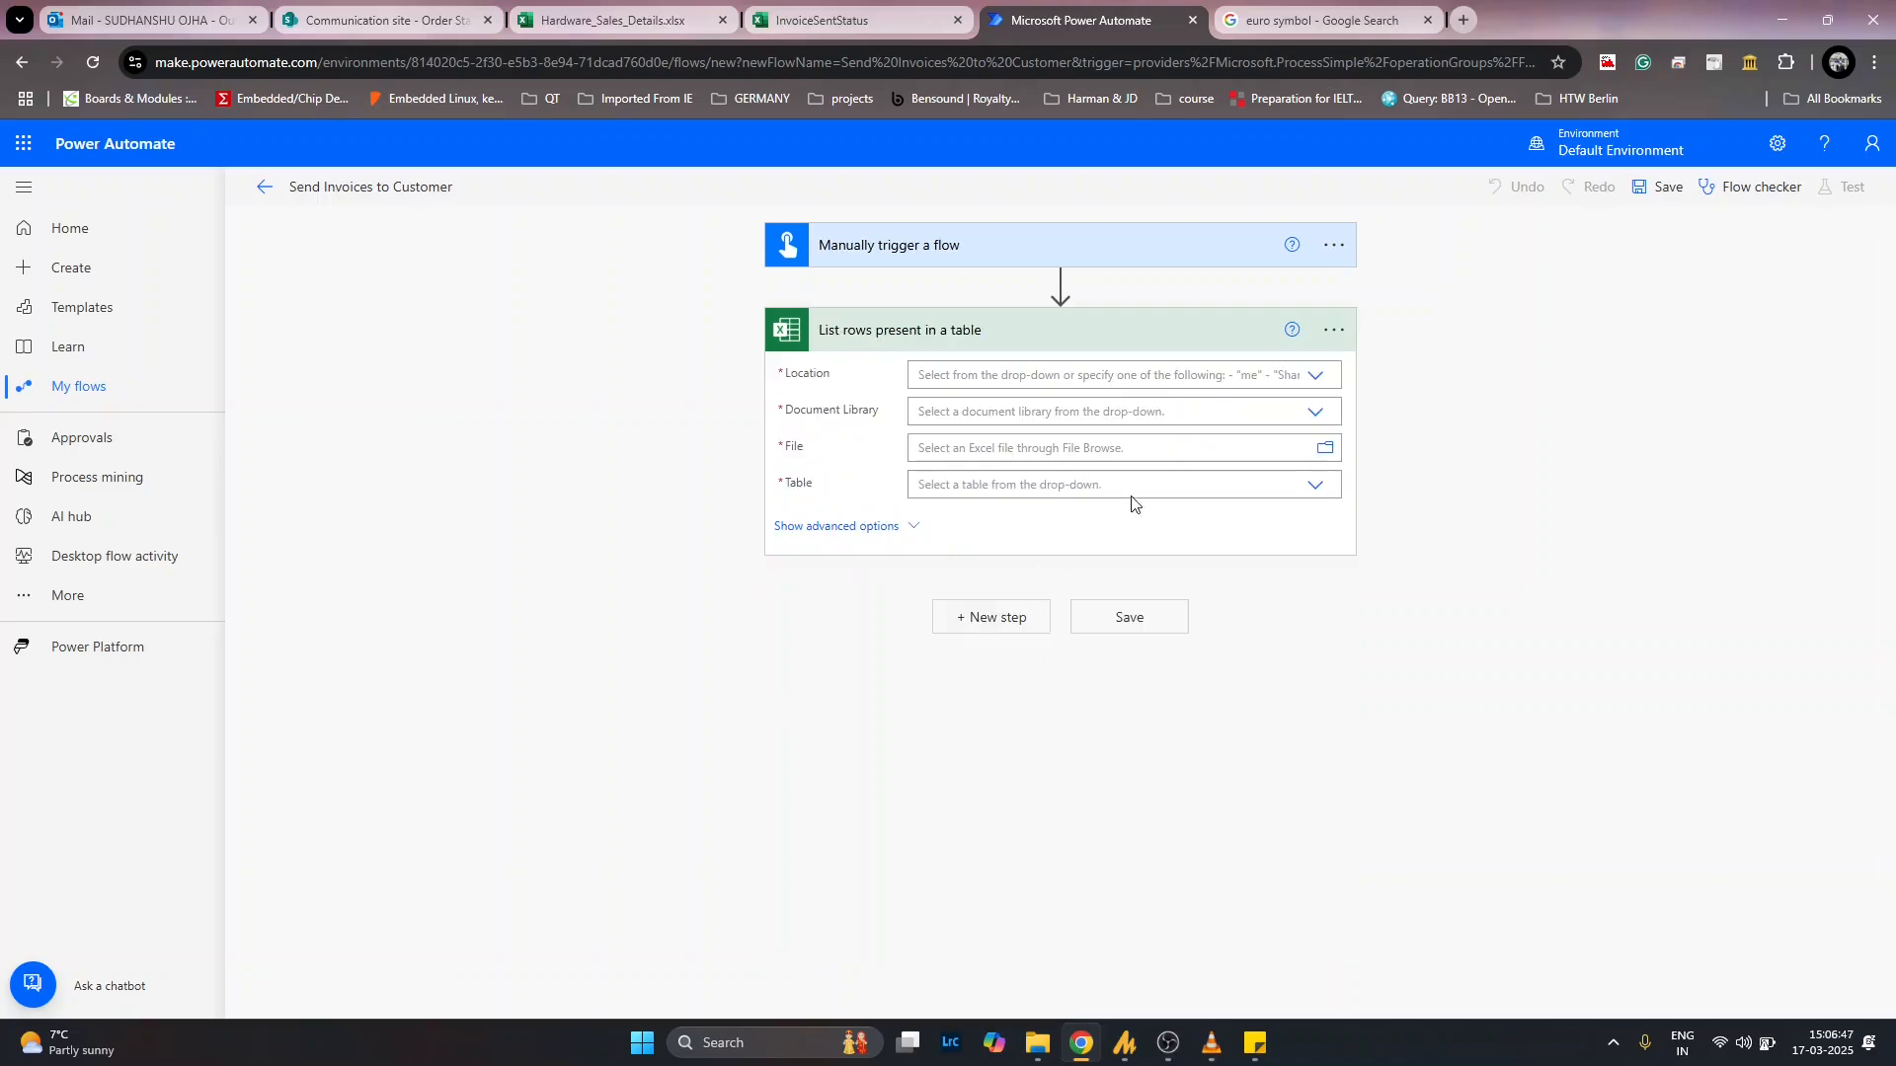
Set the List rows action's location to OneDrive for Business and its document library to OneDrive
click(1314, 375)
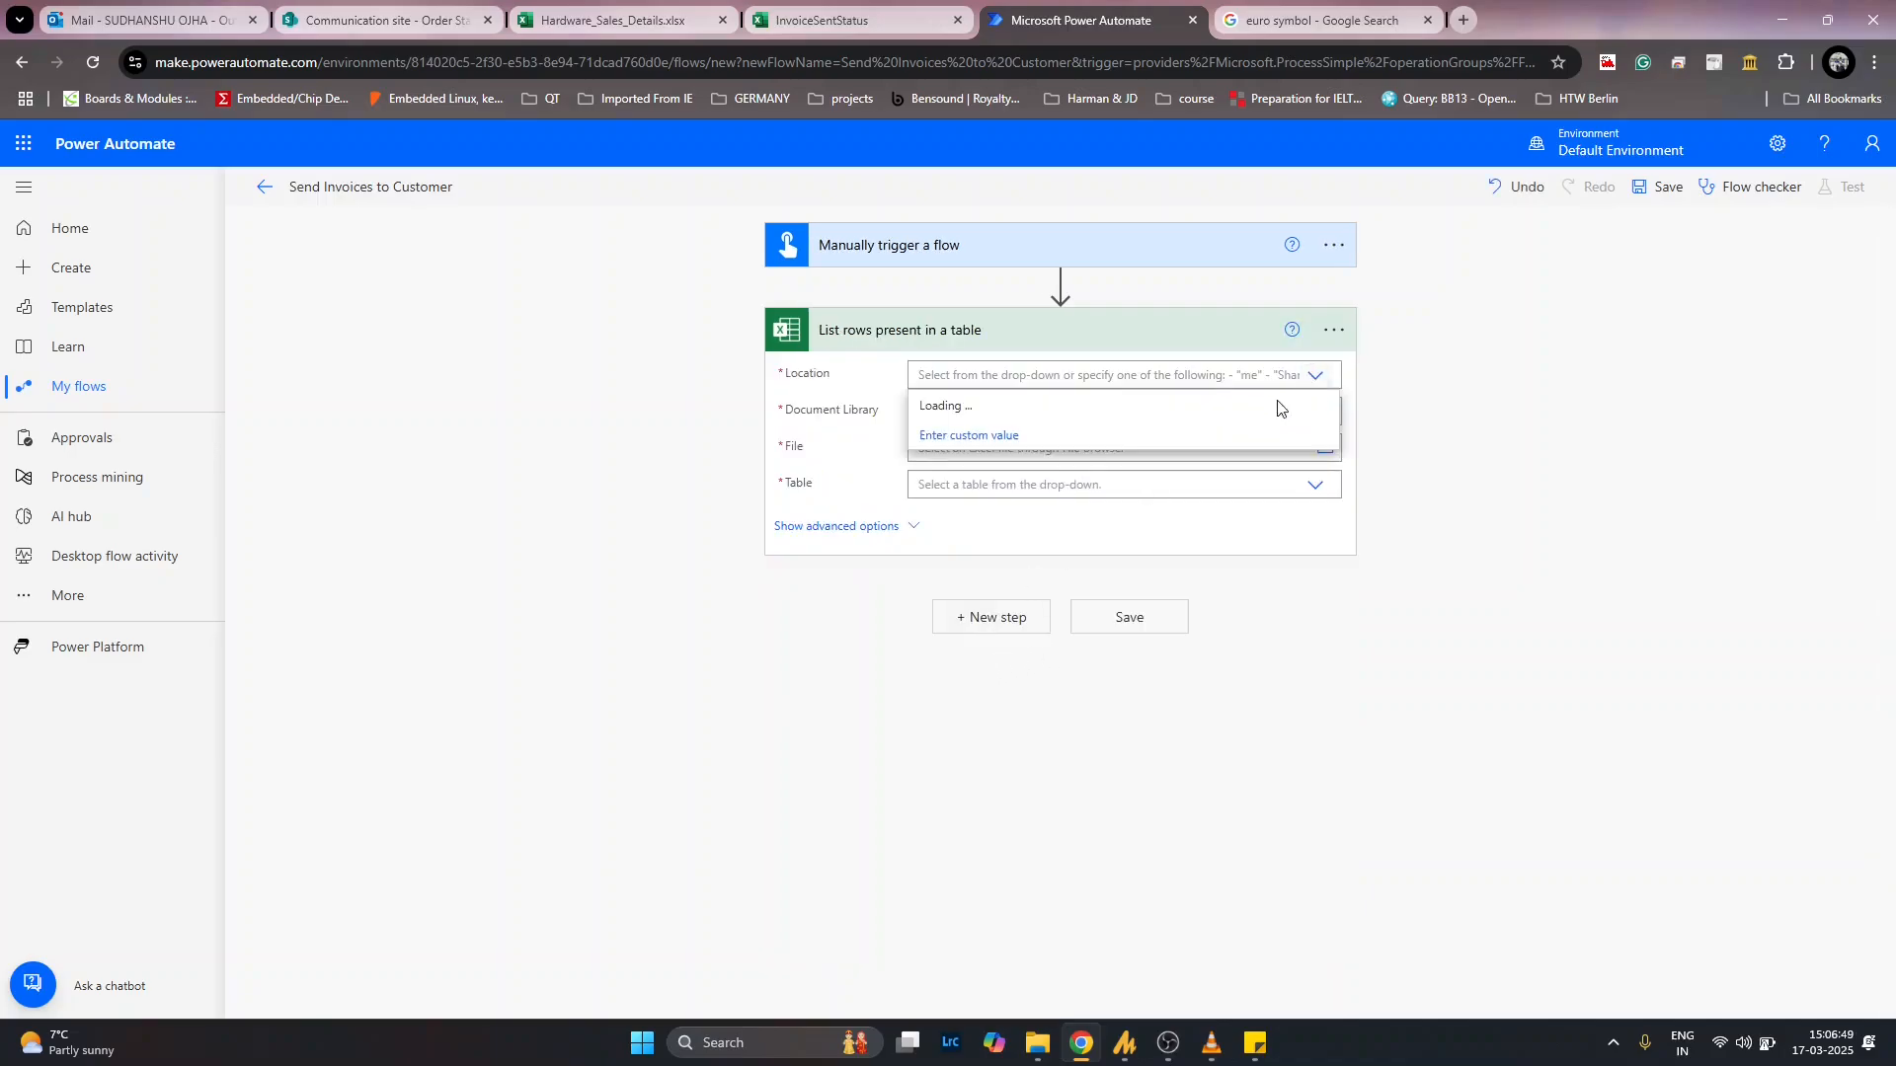
click(971, 407)
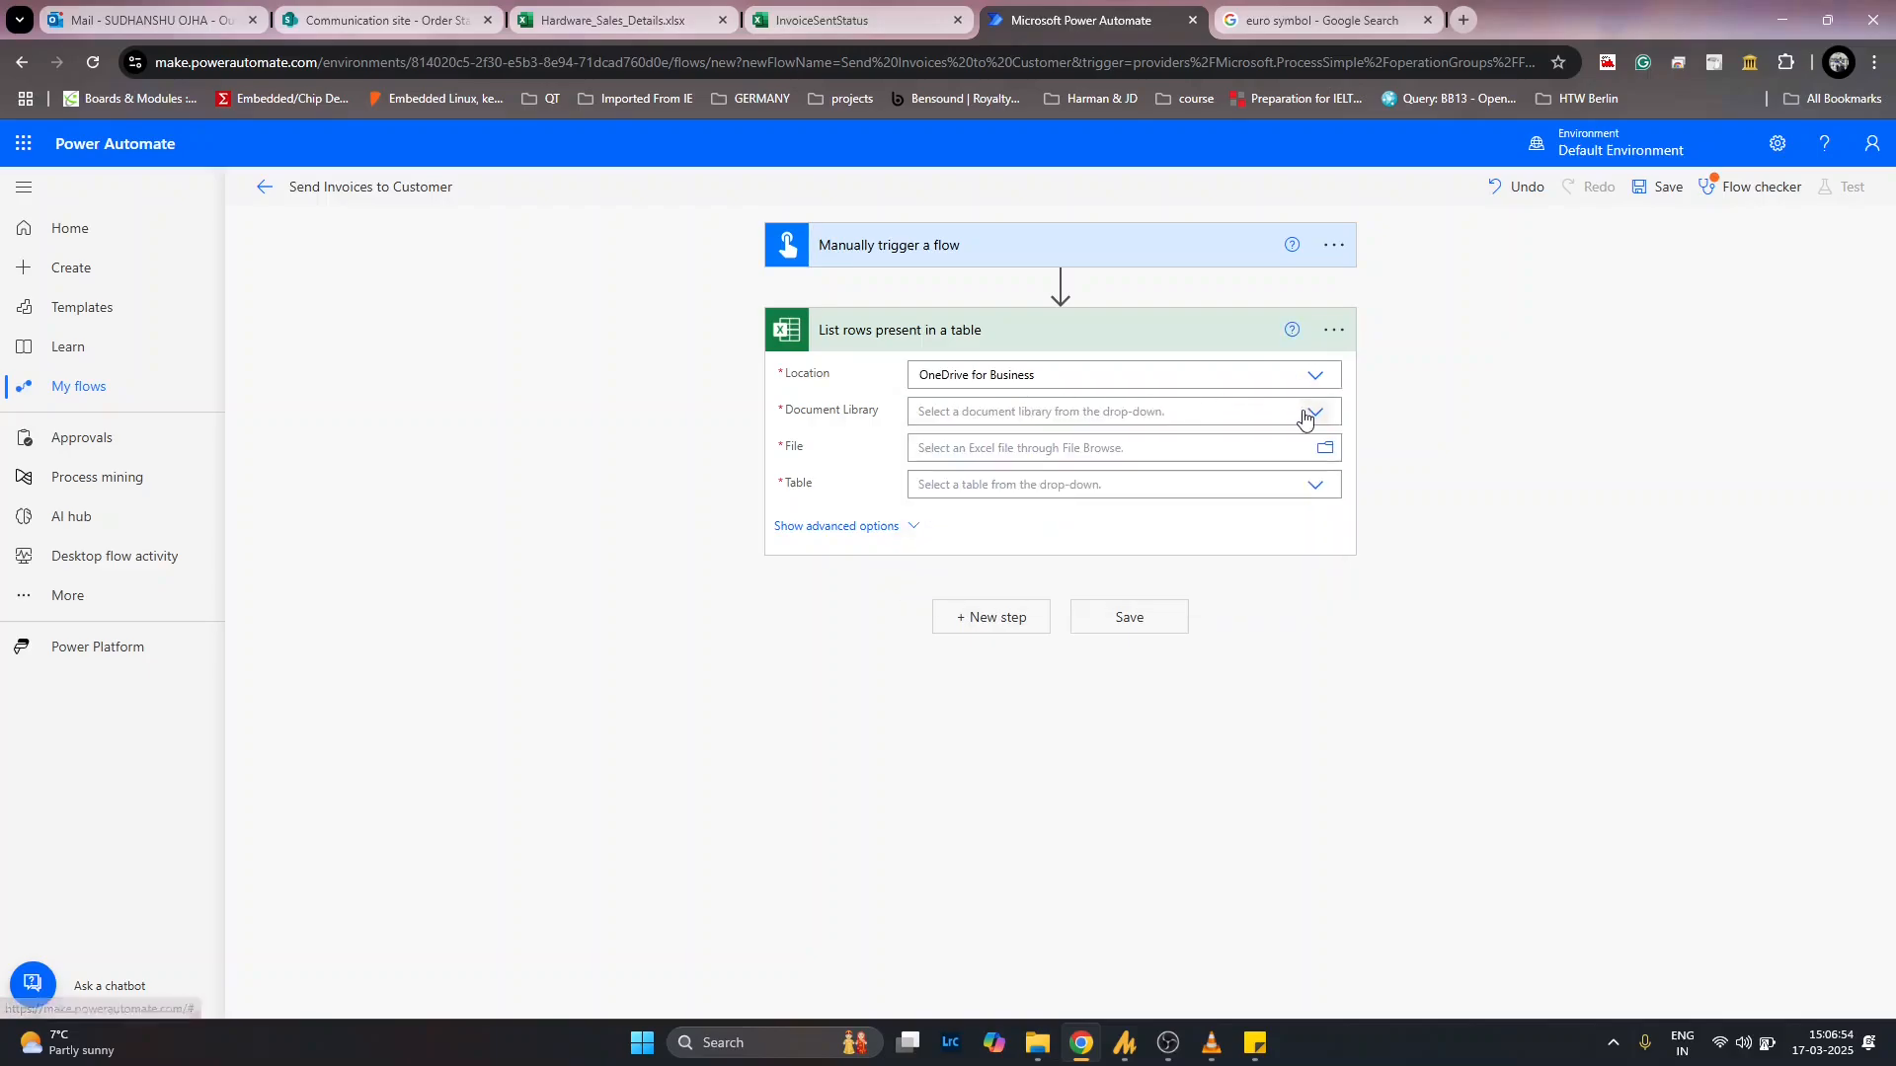
click(1315, 411)
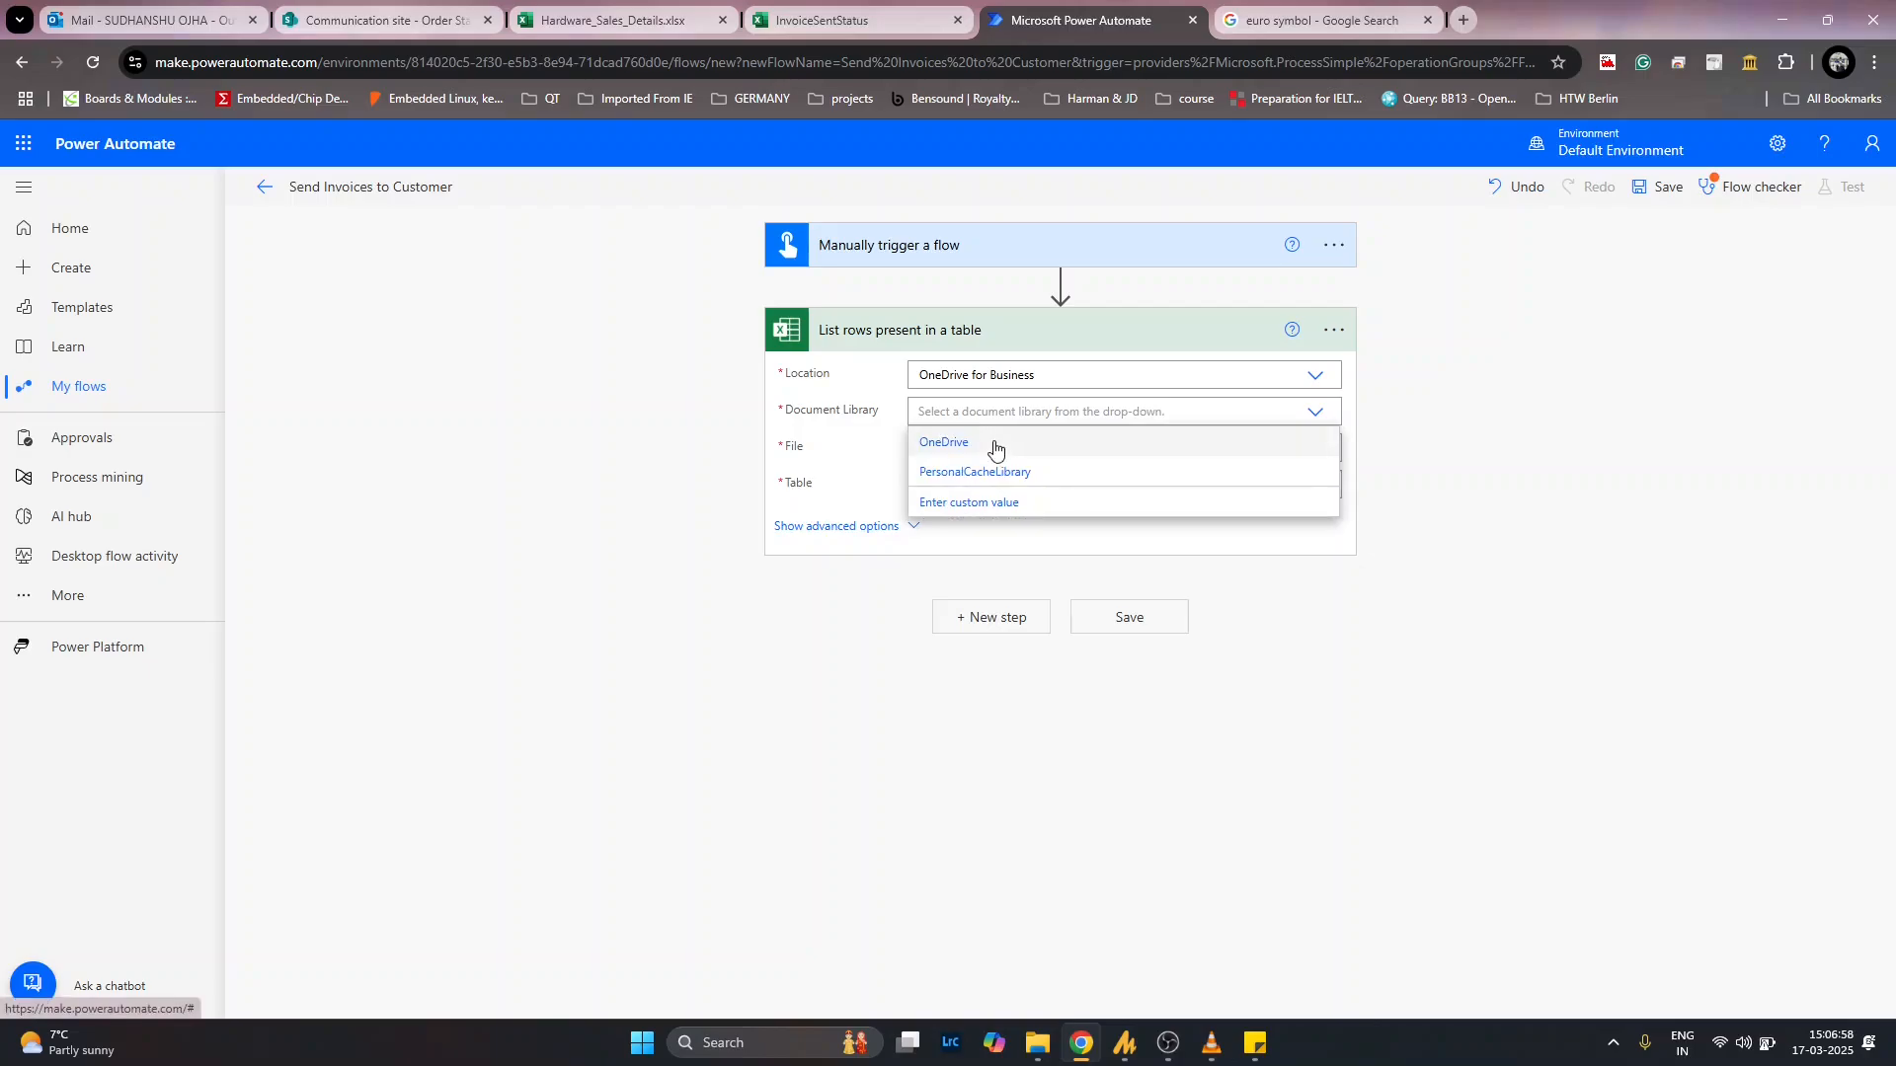
click(994, 448)
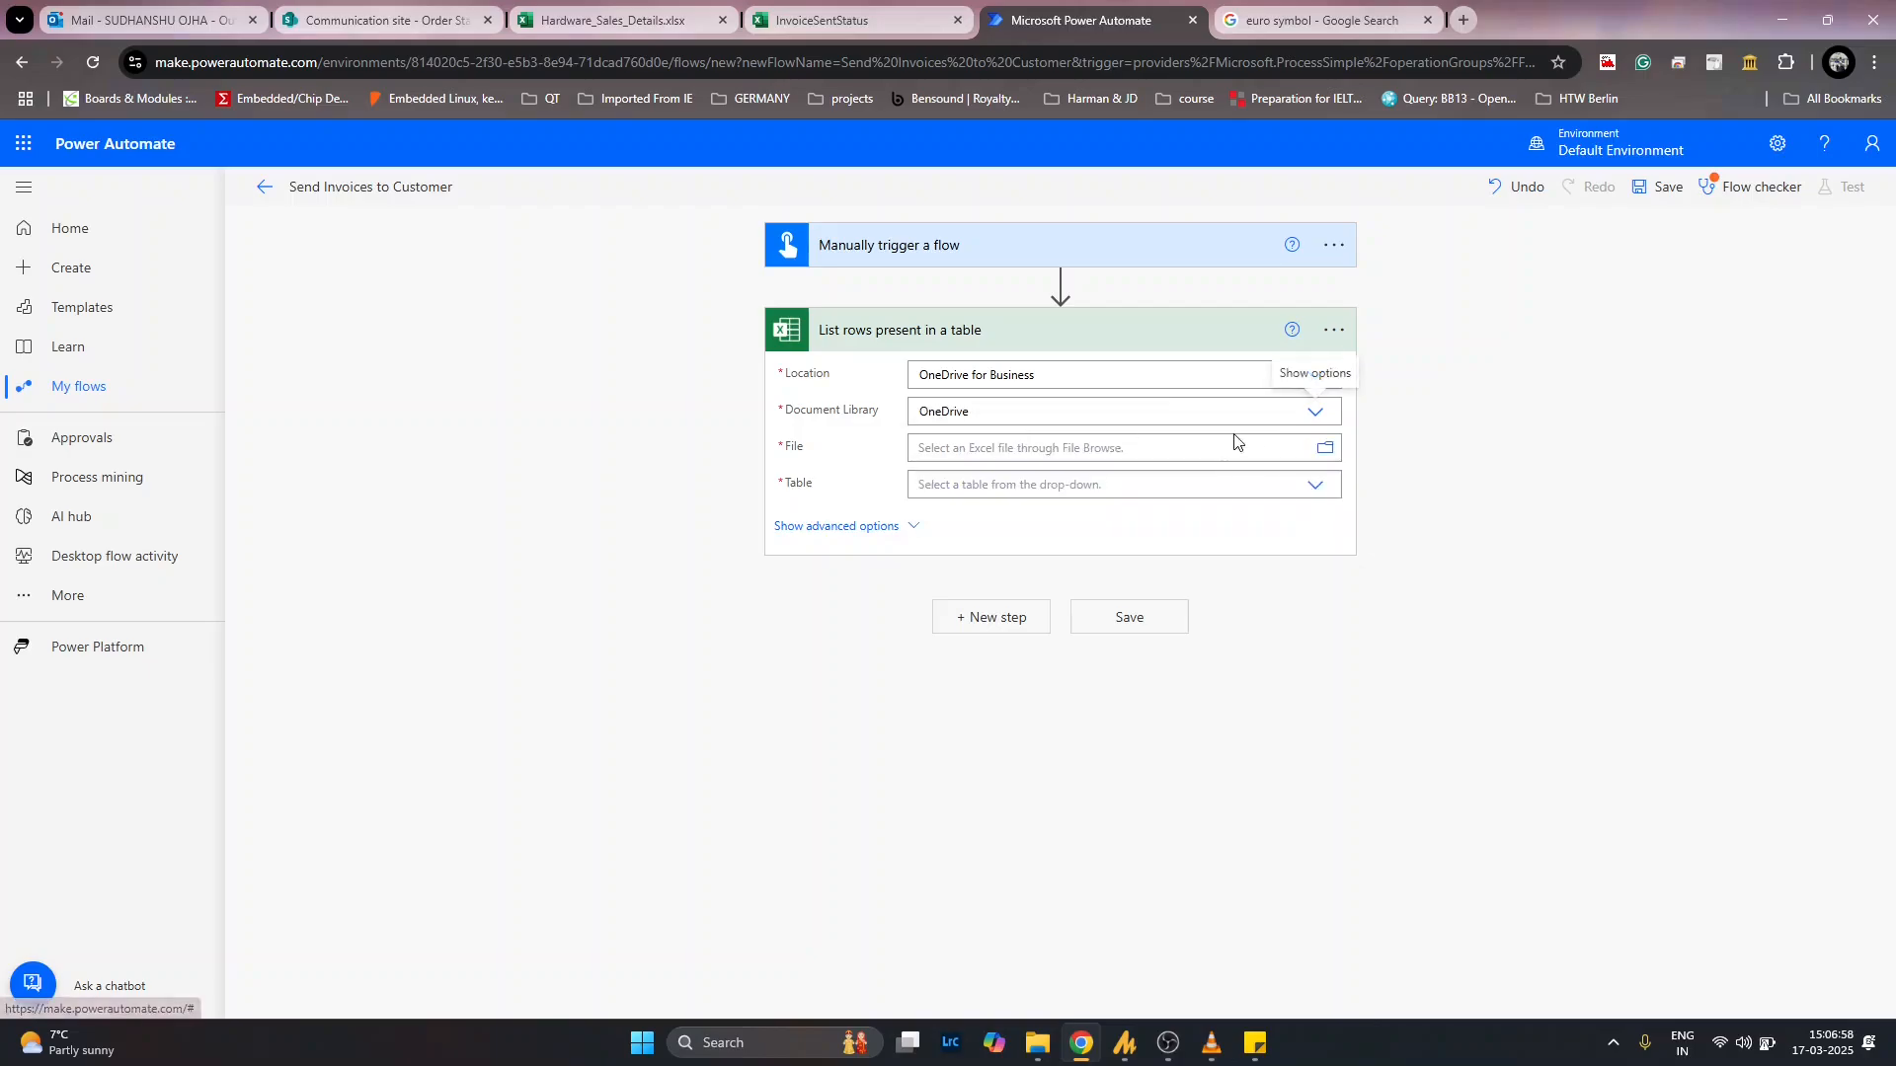
Choose Hardware_Sales_Details.xlsx from the Assignment folder as the List rows action's file and ConsolidatedSheet as its table
click(1328, 453)
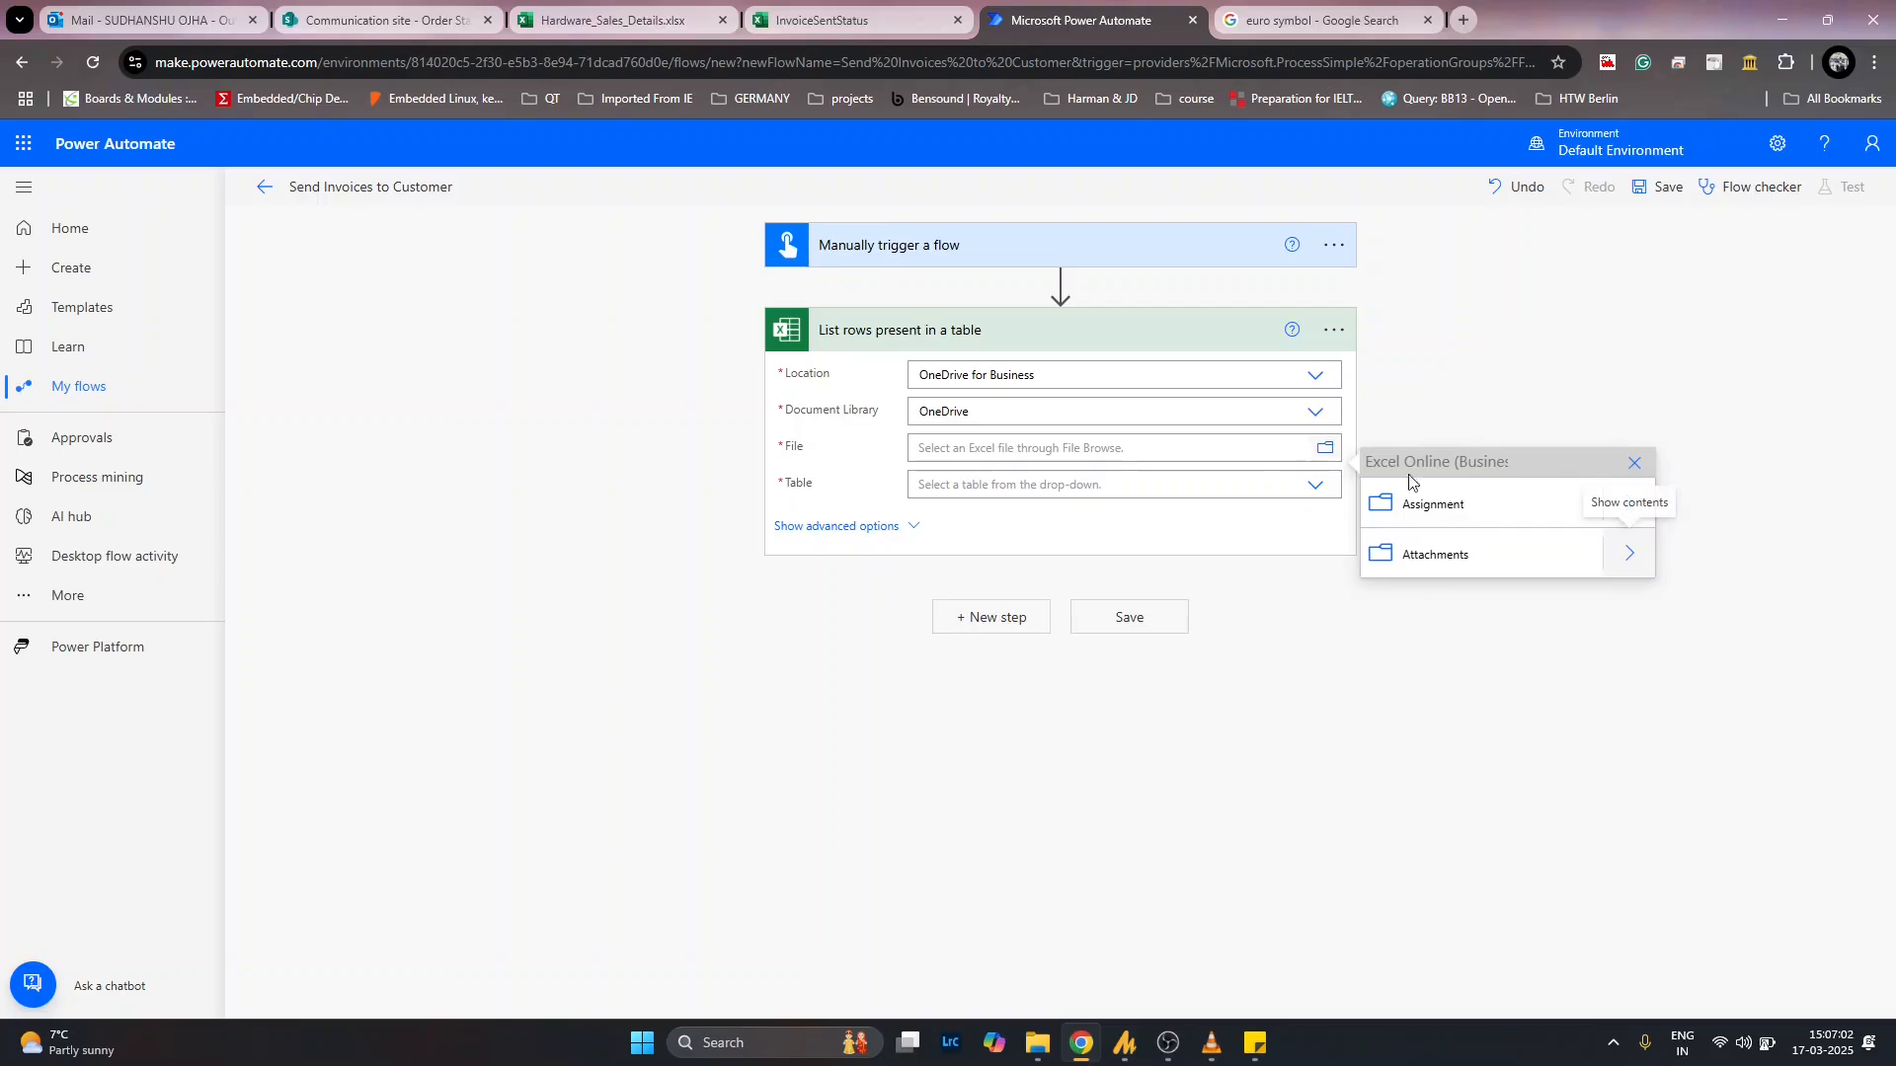
click(1630, 504)
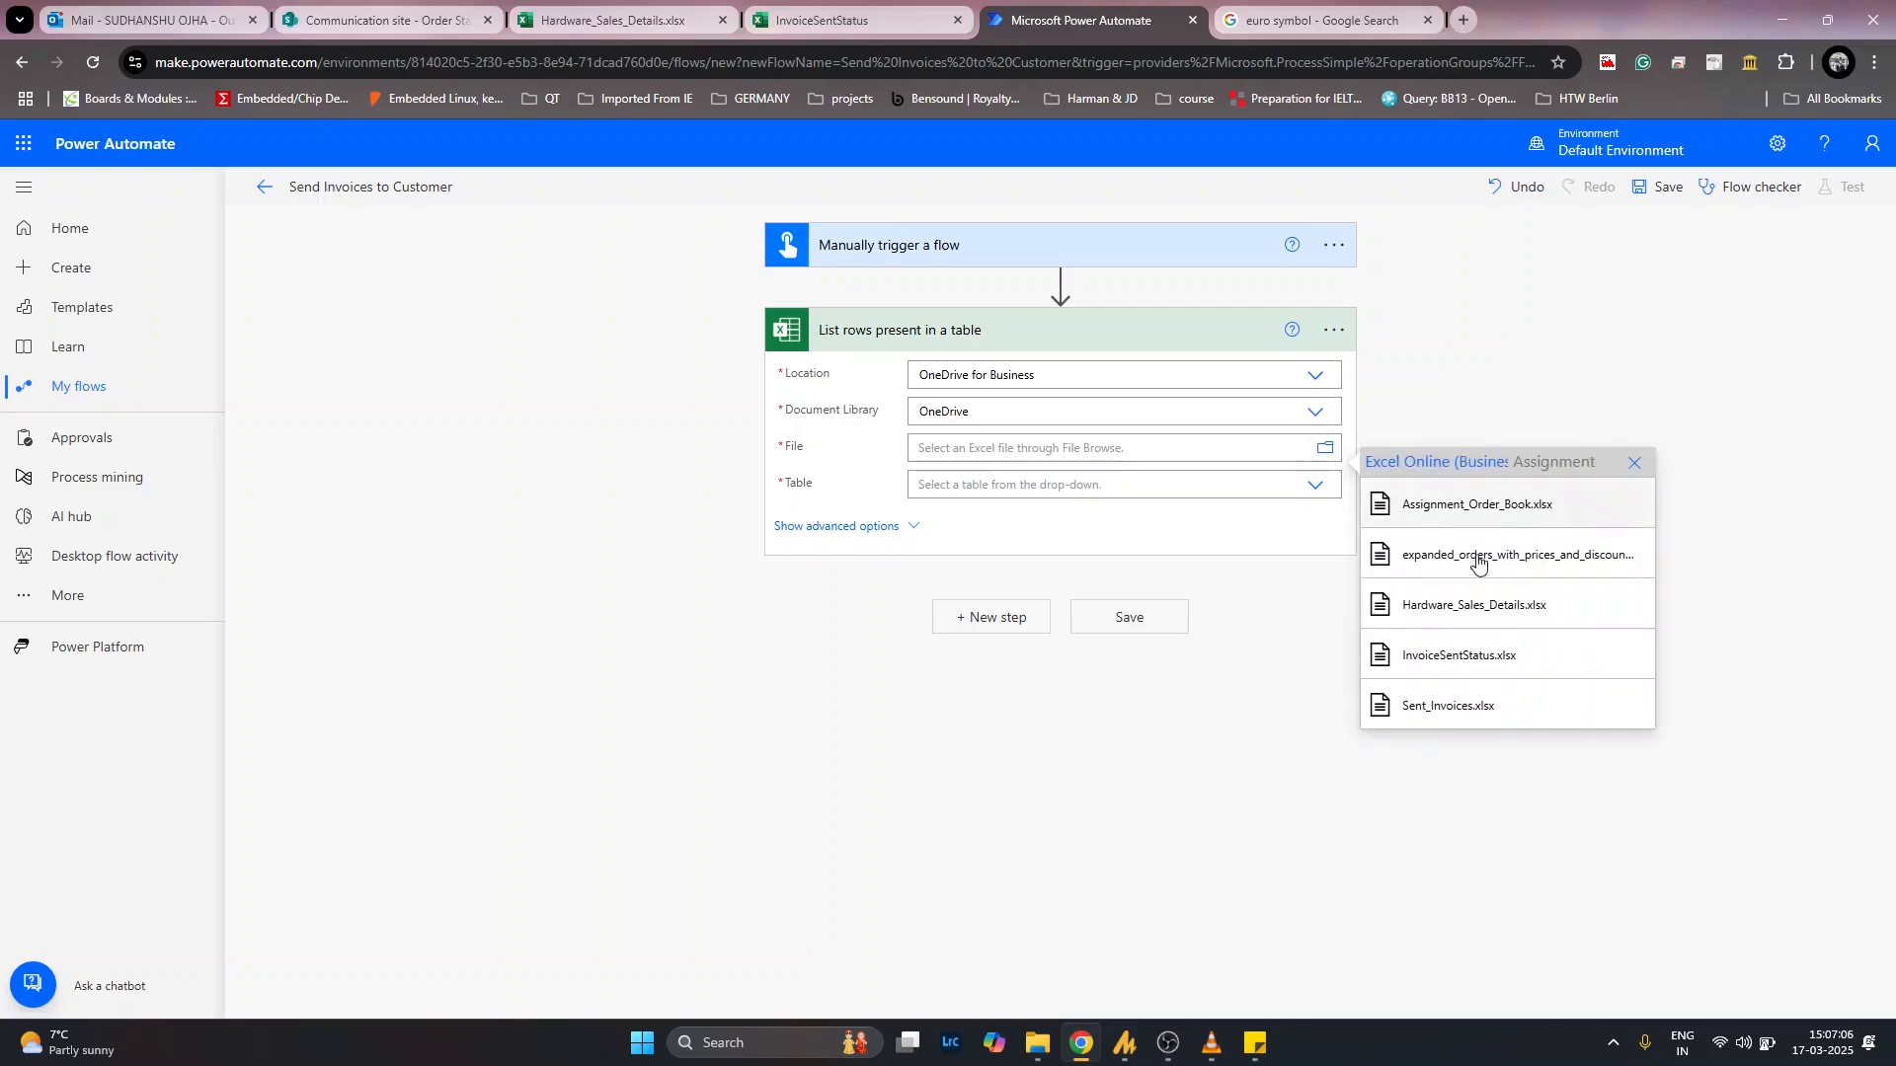
click(1483, 607)
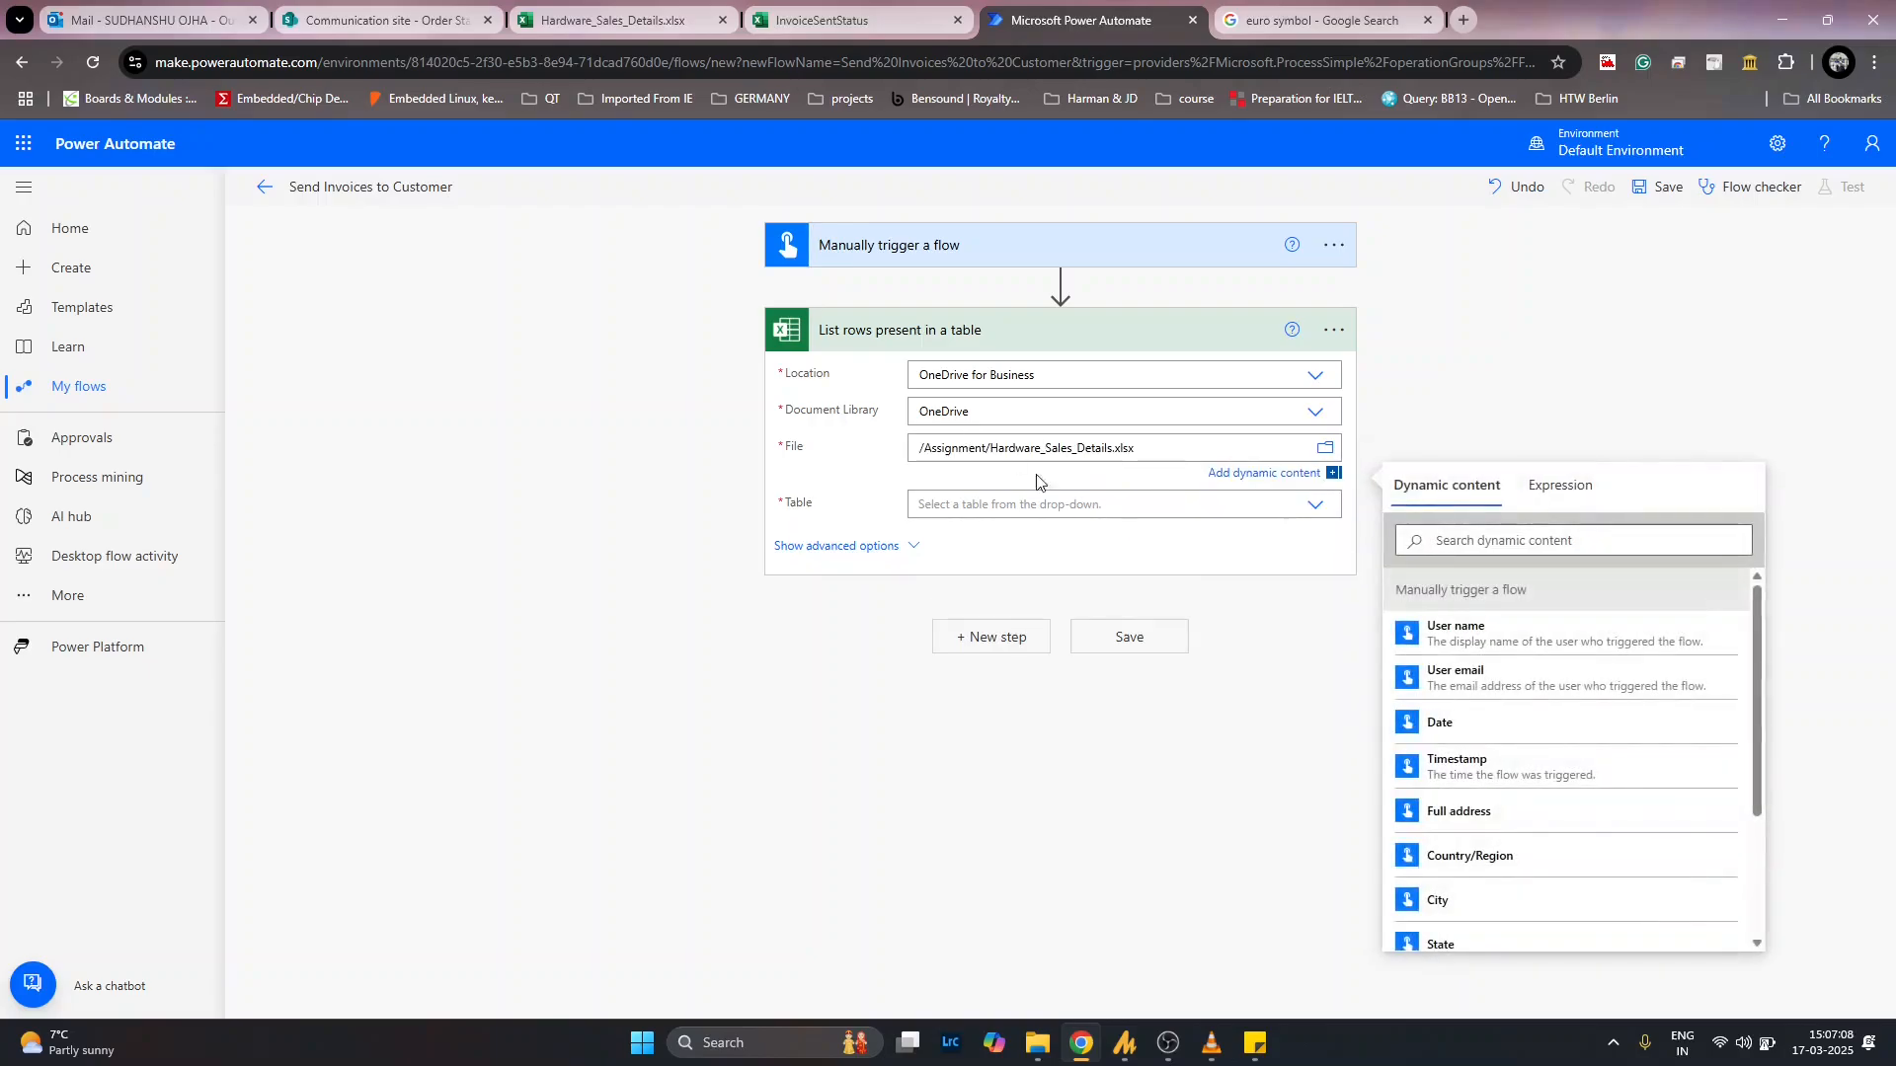
click(1089, 505)
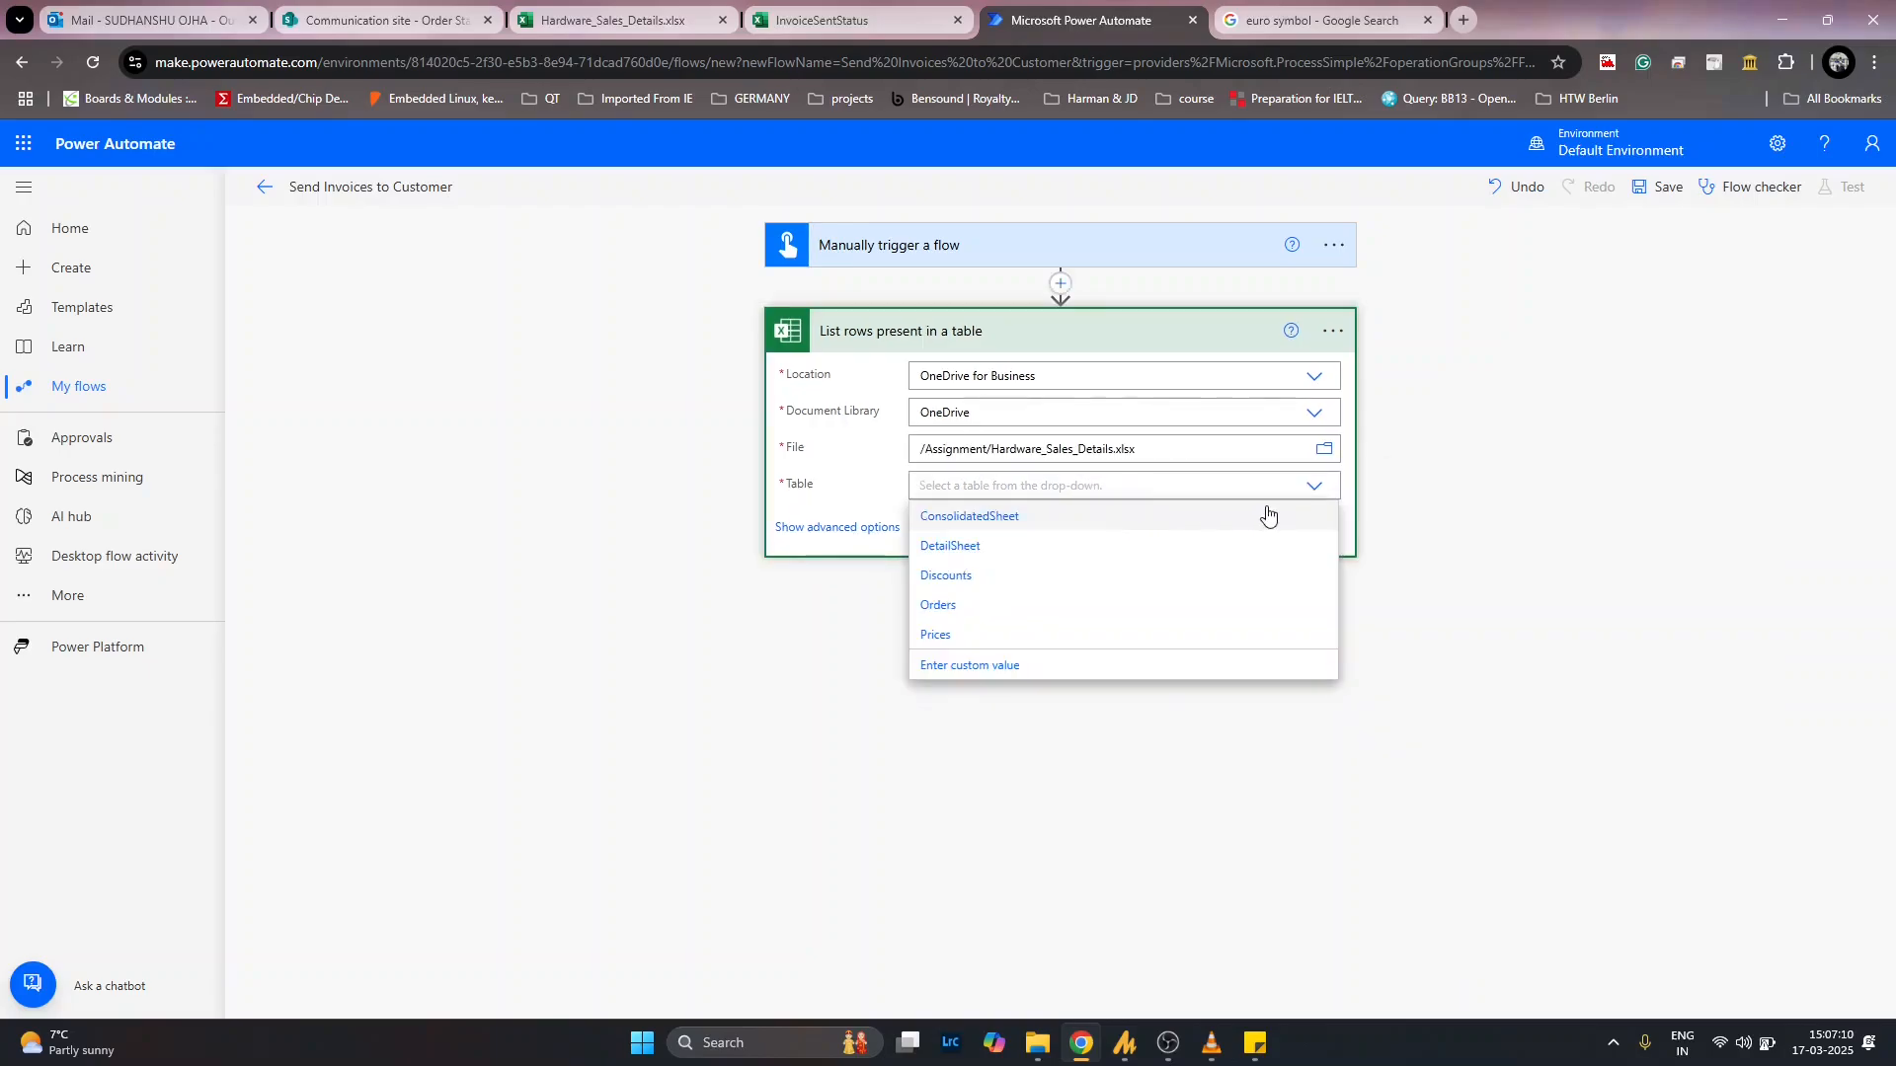
click(1008, 526)
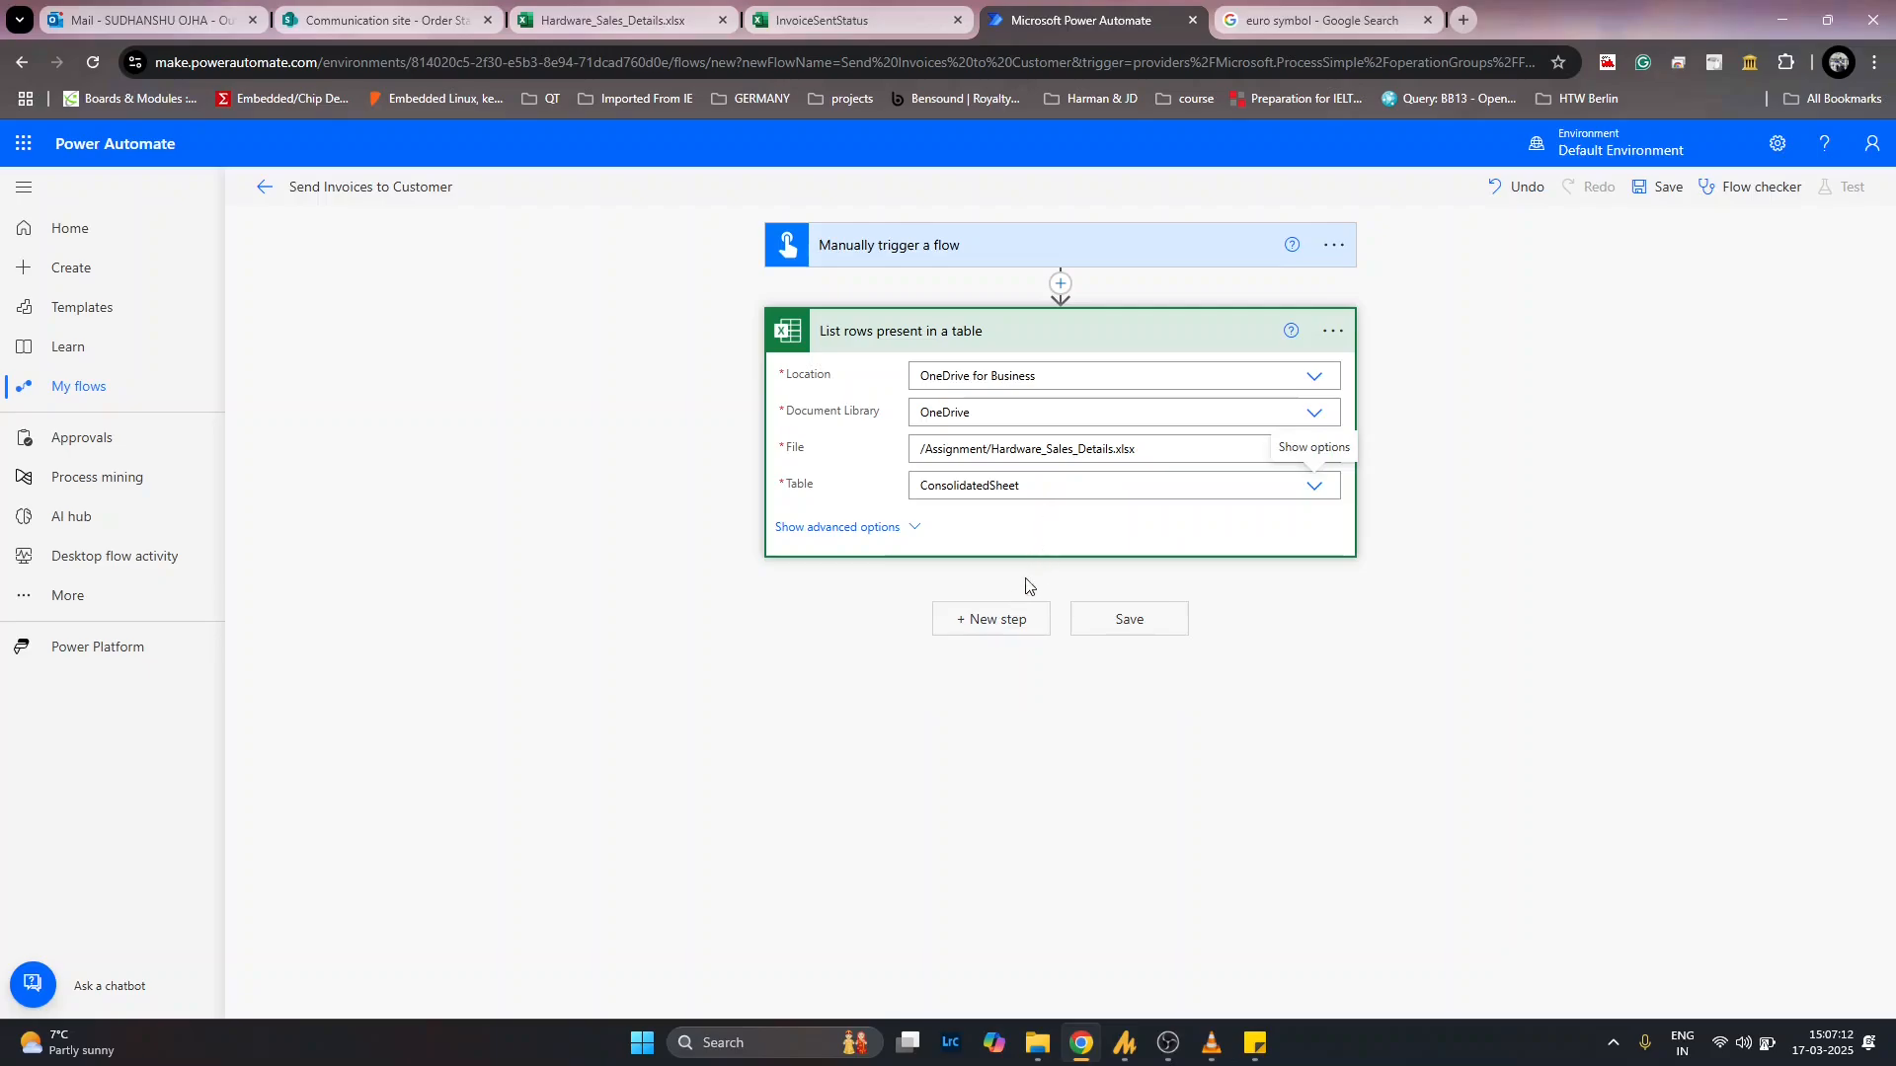
Add an Apply to each loop after List rows present in a table, using the value output as its input
click(996, 622)
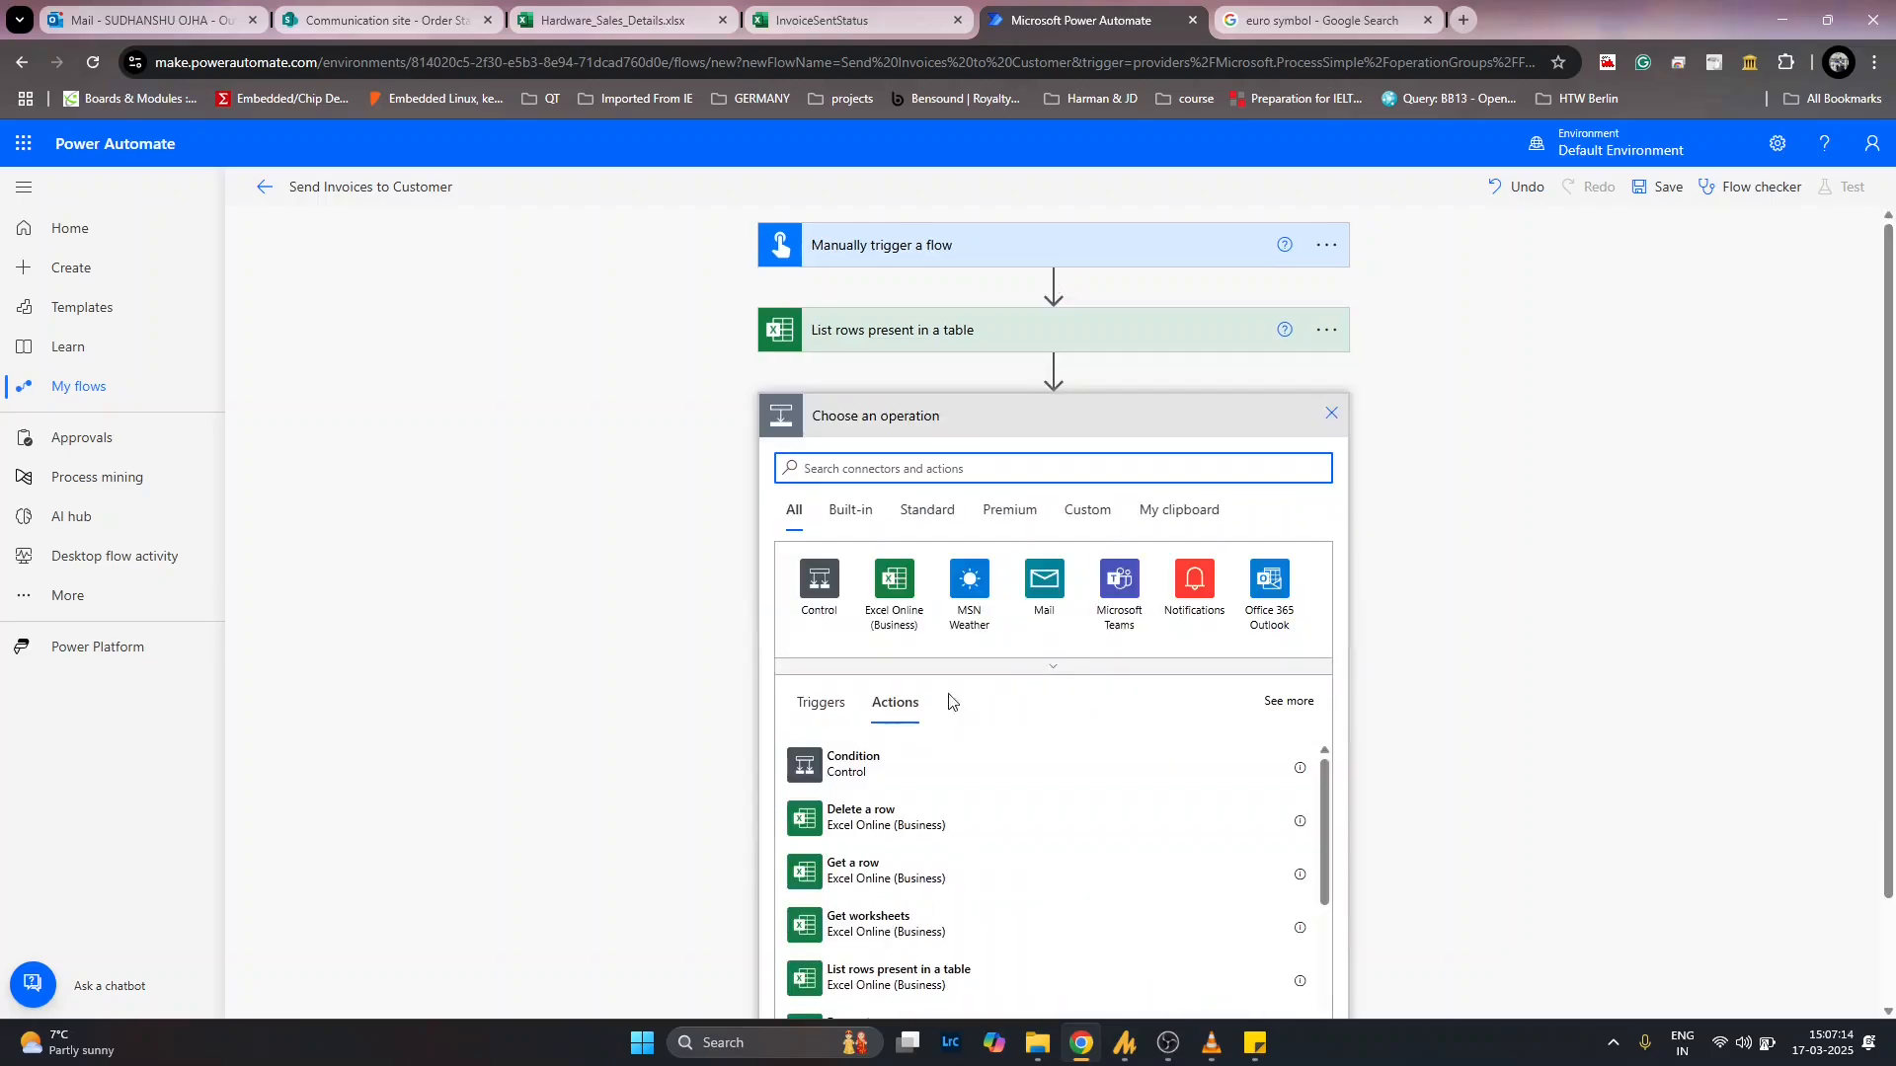
click(829, 606)
scroll(837, 672, down, 1)
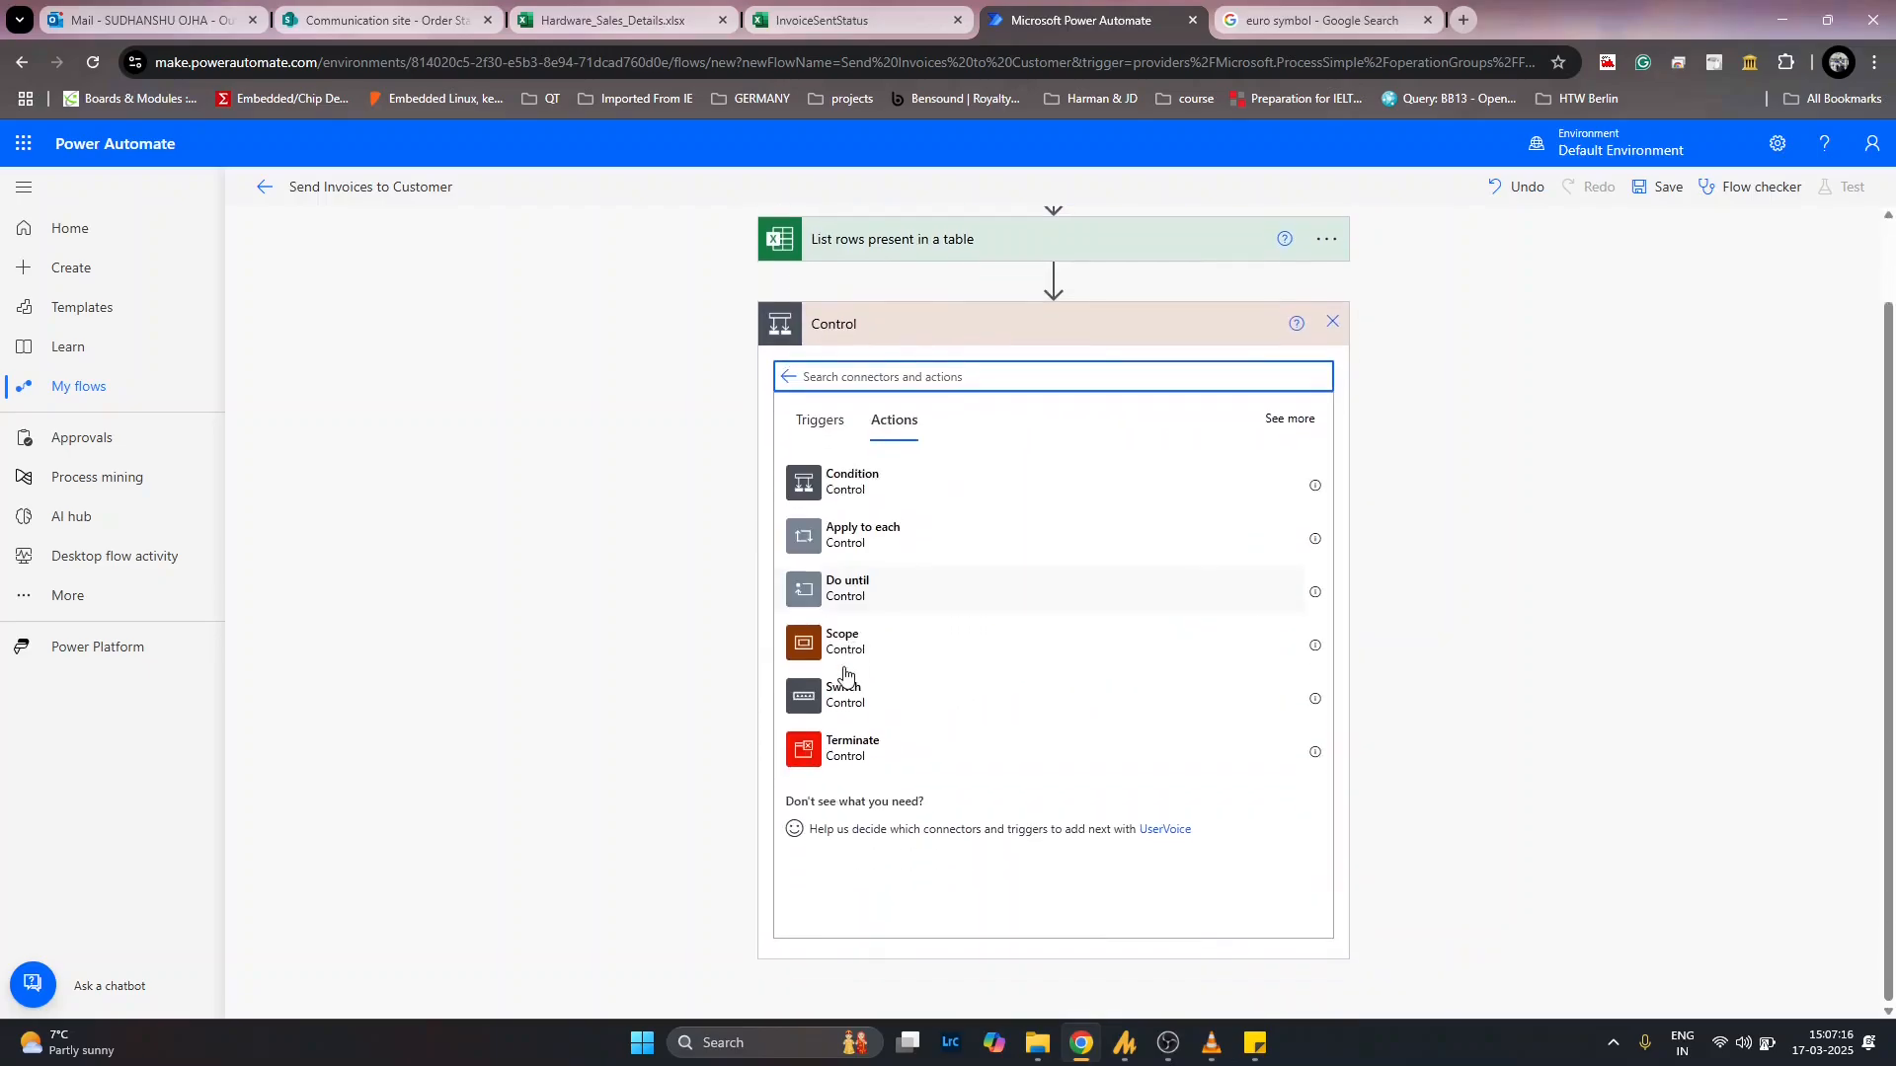
click(887, 548)
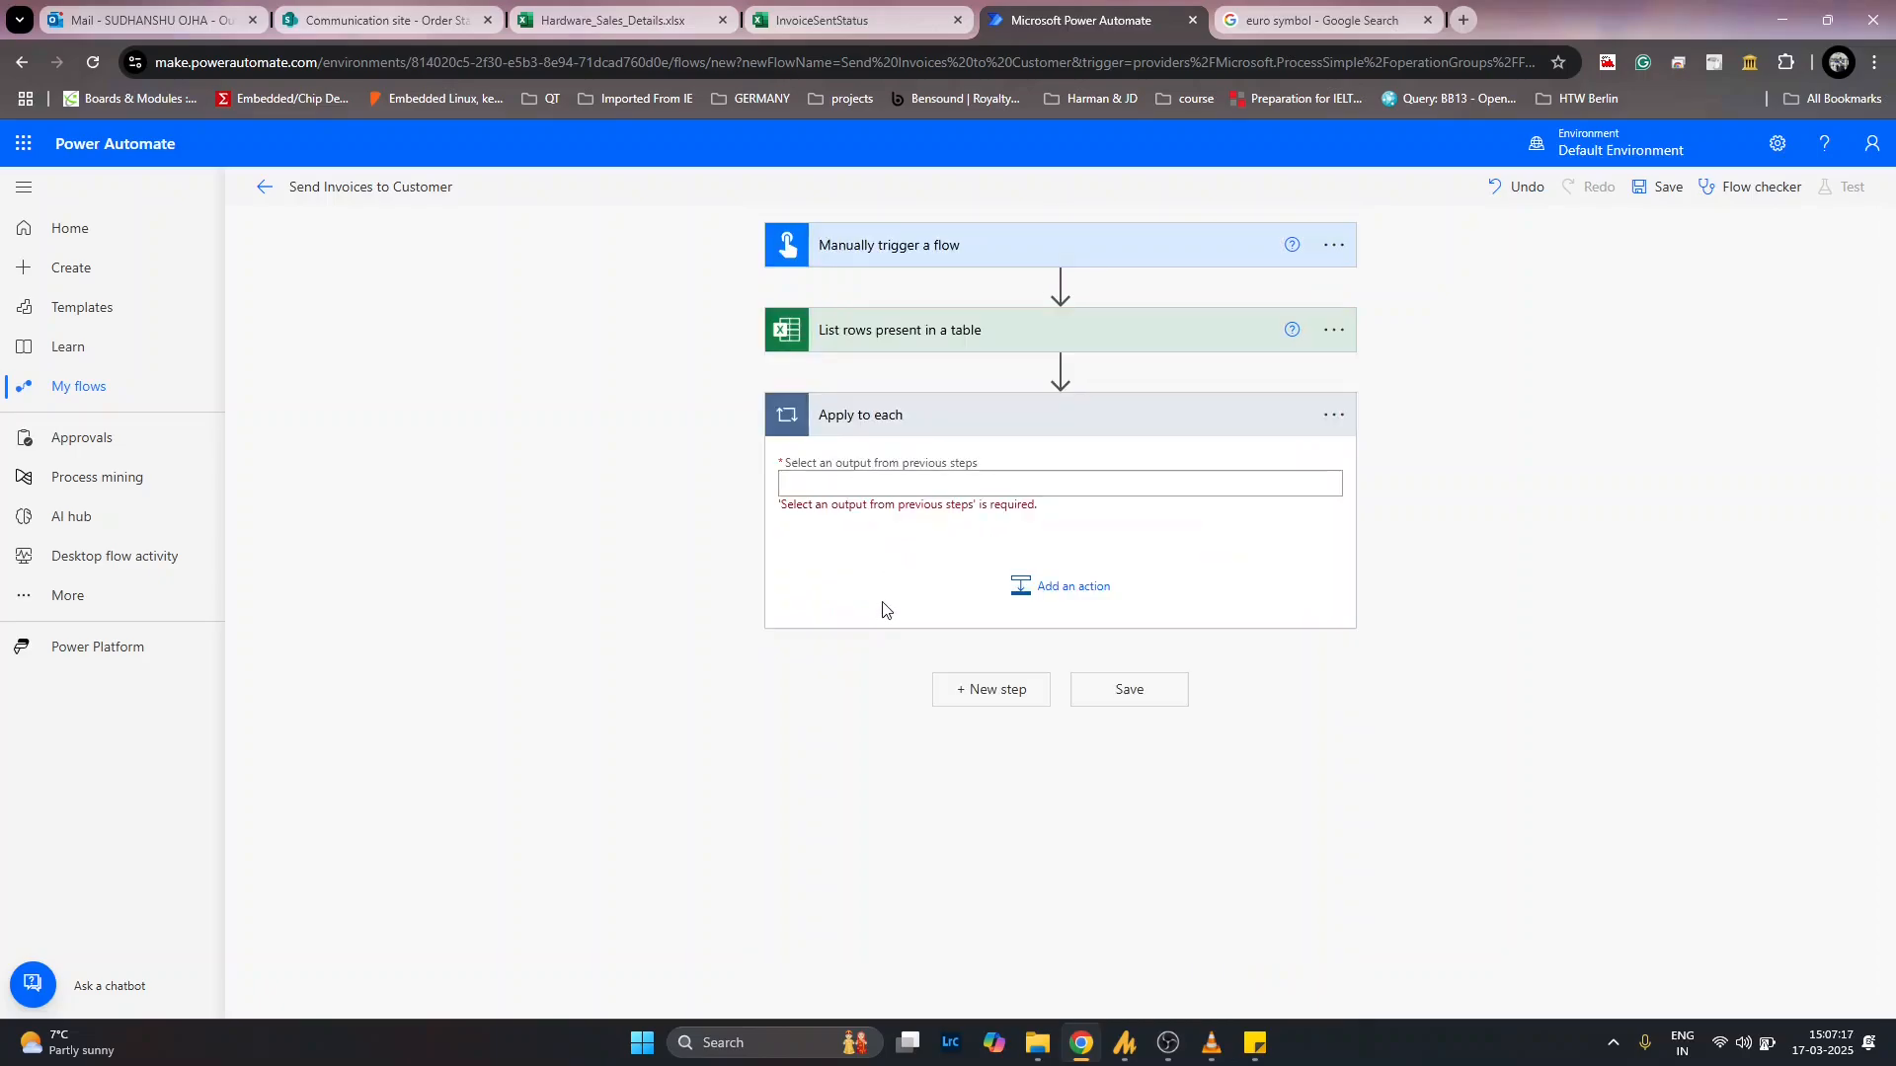
click(1018, 483)
click(1466, 675)
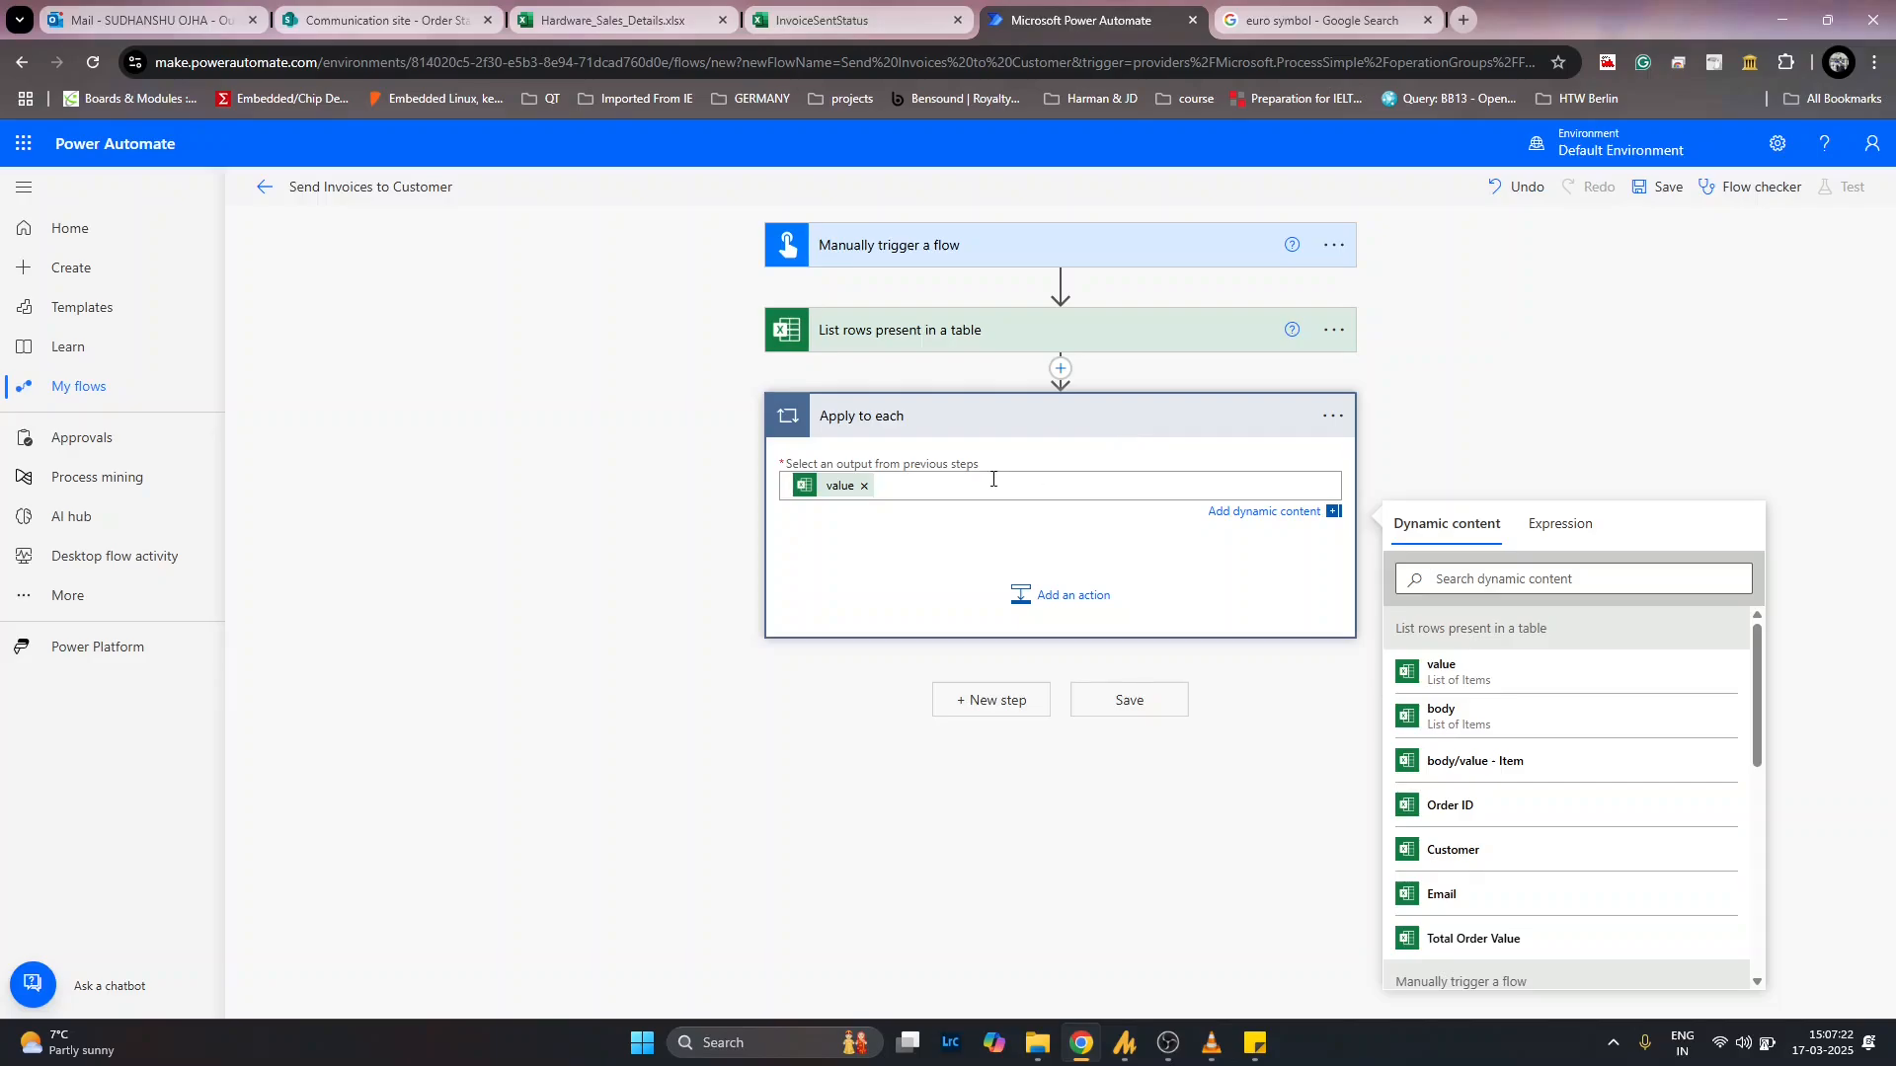
Add the Office 365 Outlook action Send an email (V2) inside the Apply to each loop and choose the Outlook account connection
click(1070, 610)
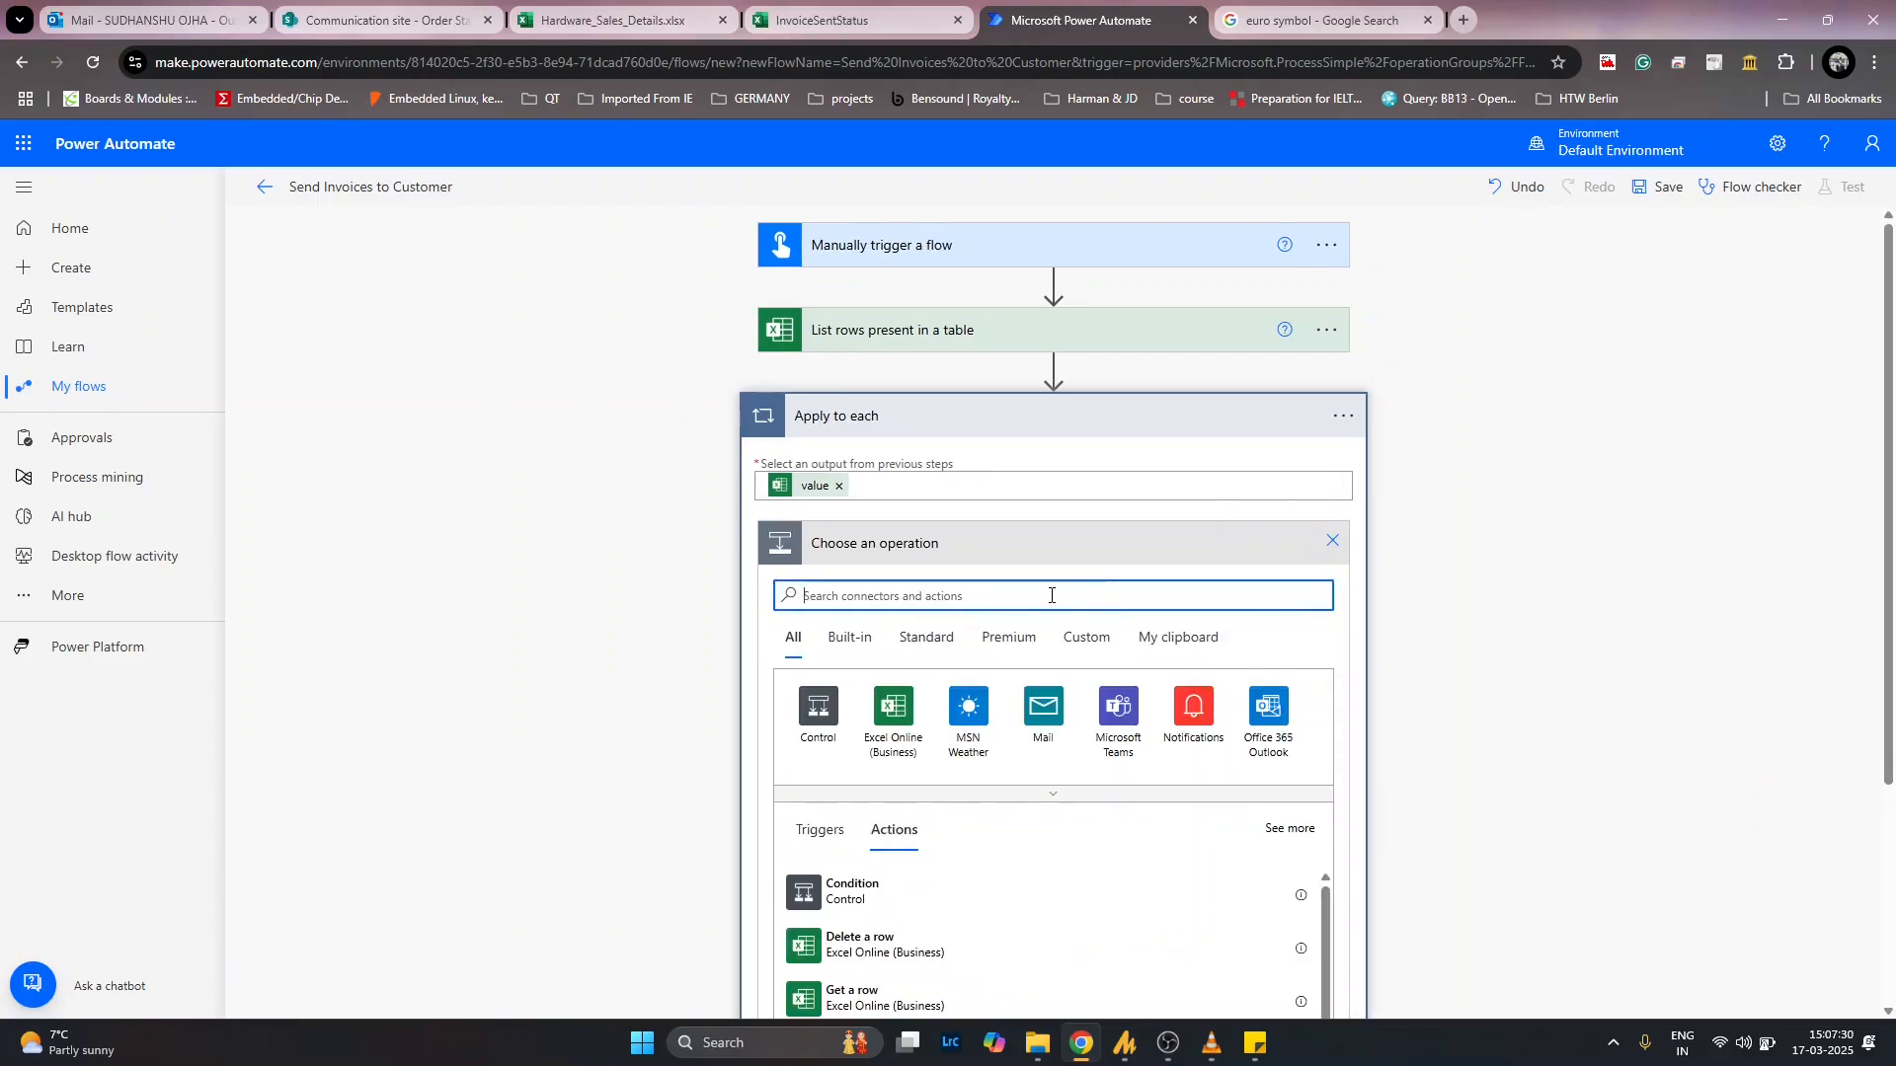
scroll(1052, 595, down, 2)
click(1268, 507)
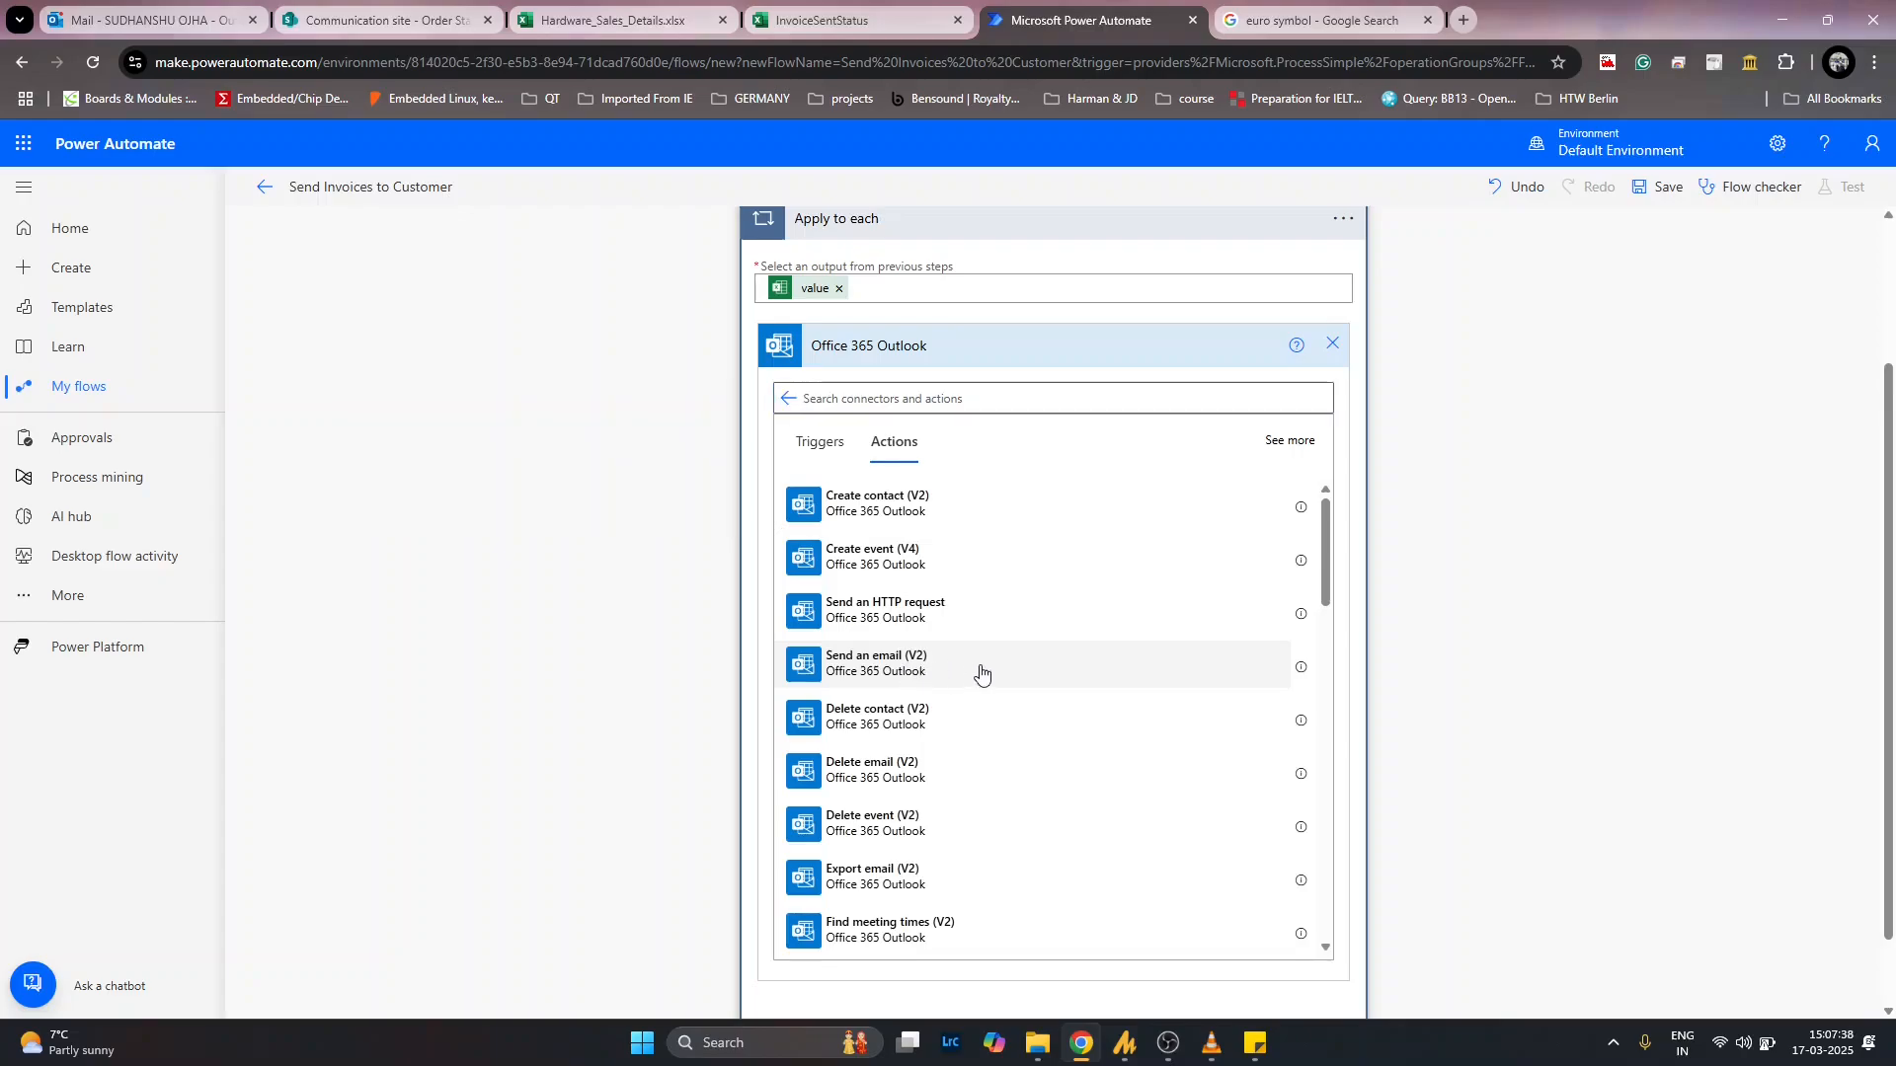
click(1027, 660)
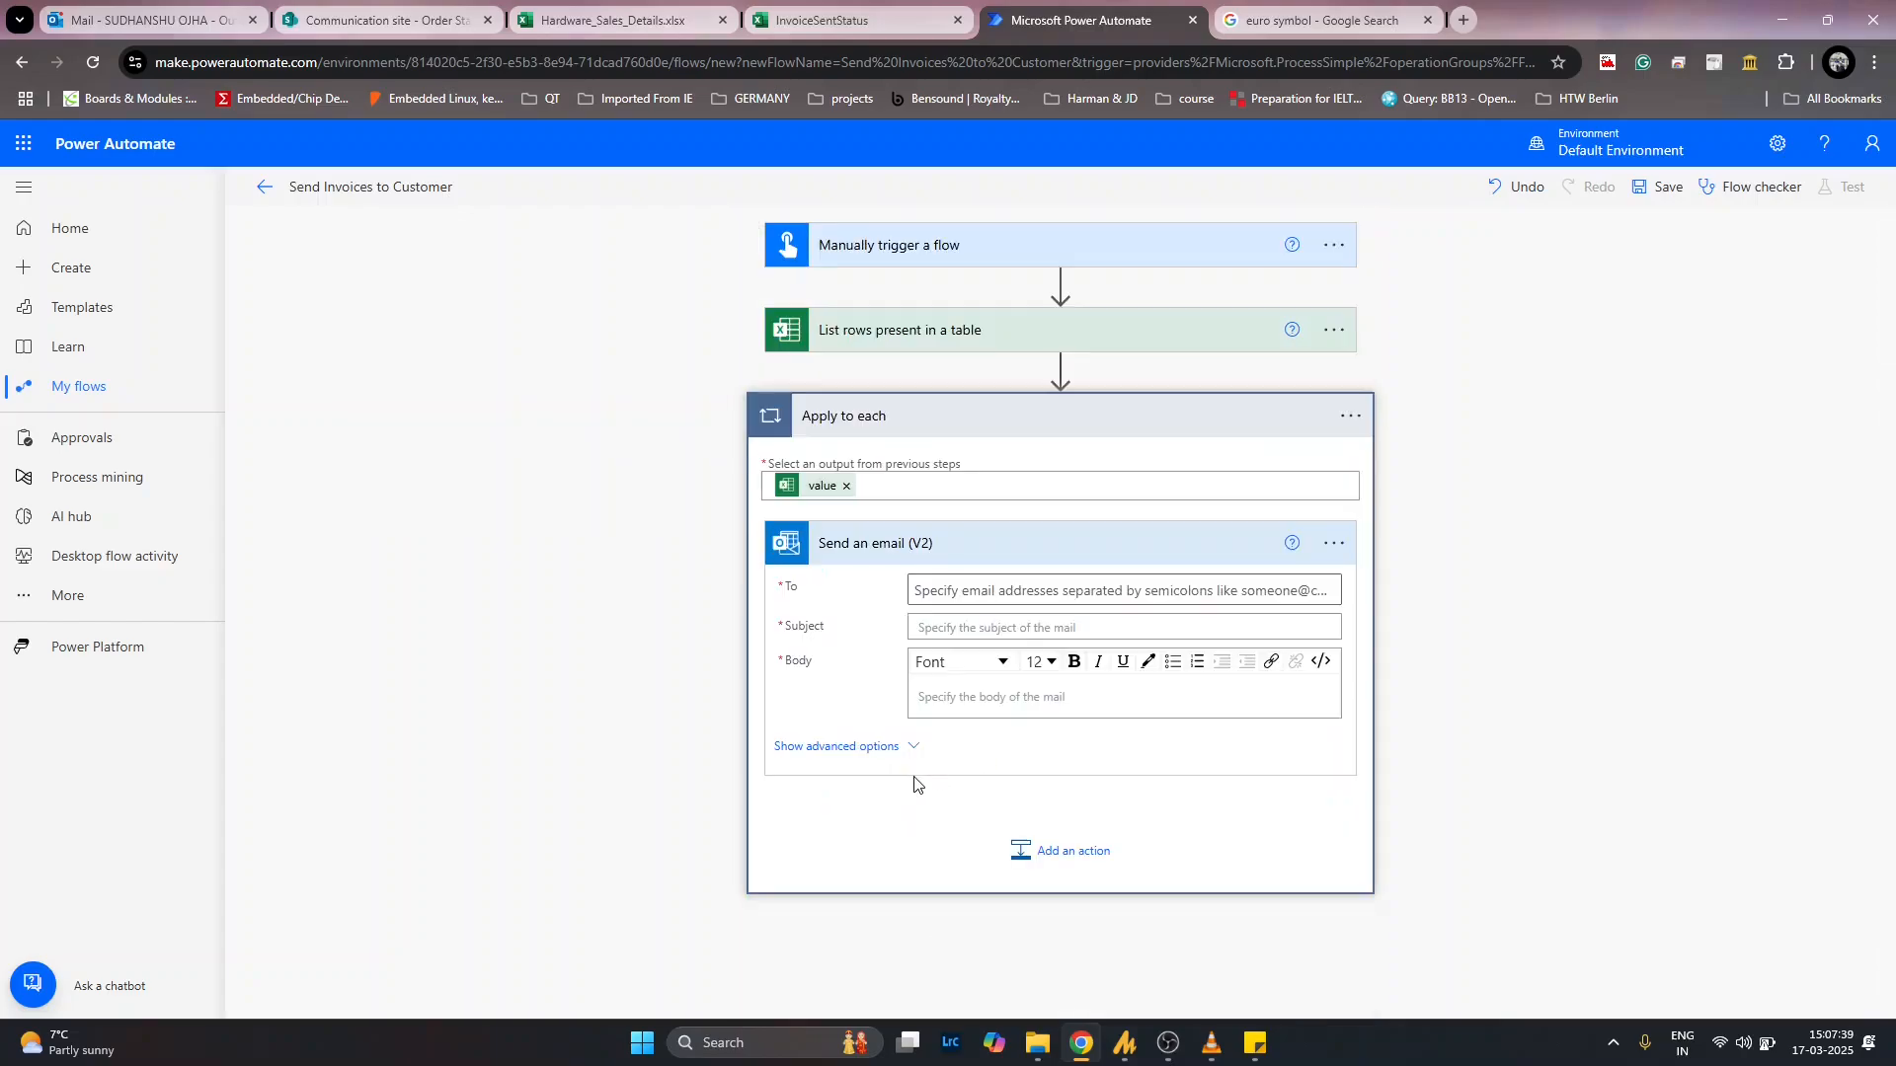
click(984, 593)
click(1325, 544)
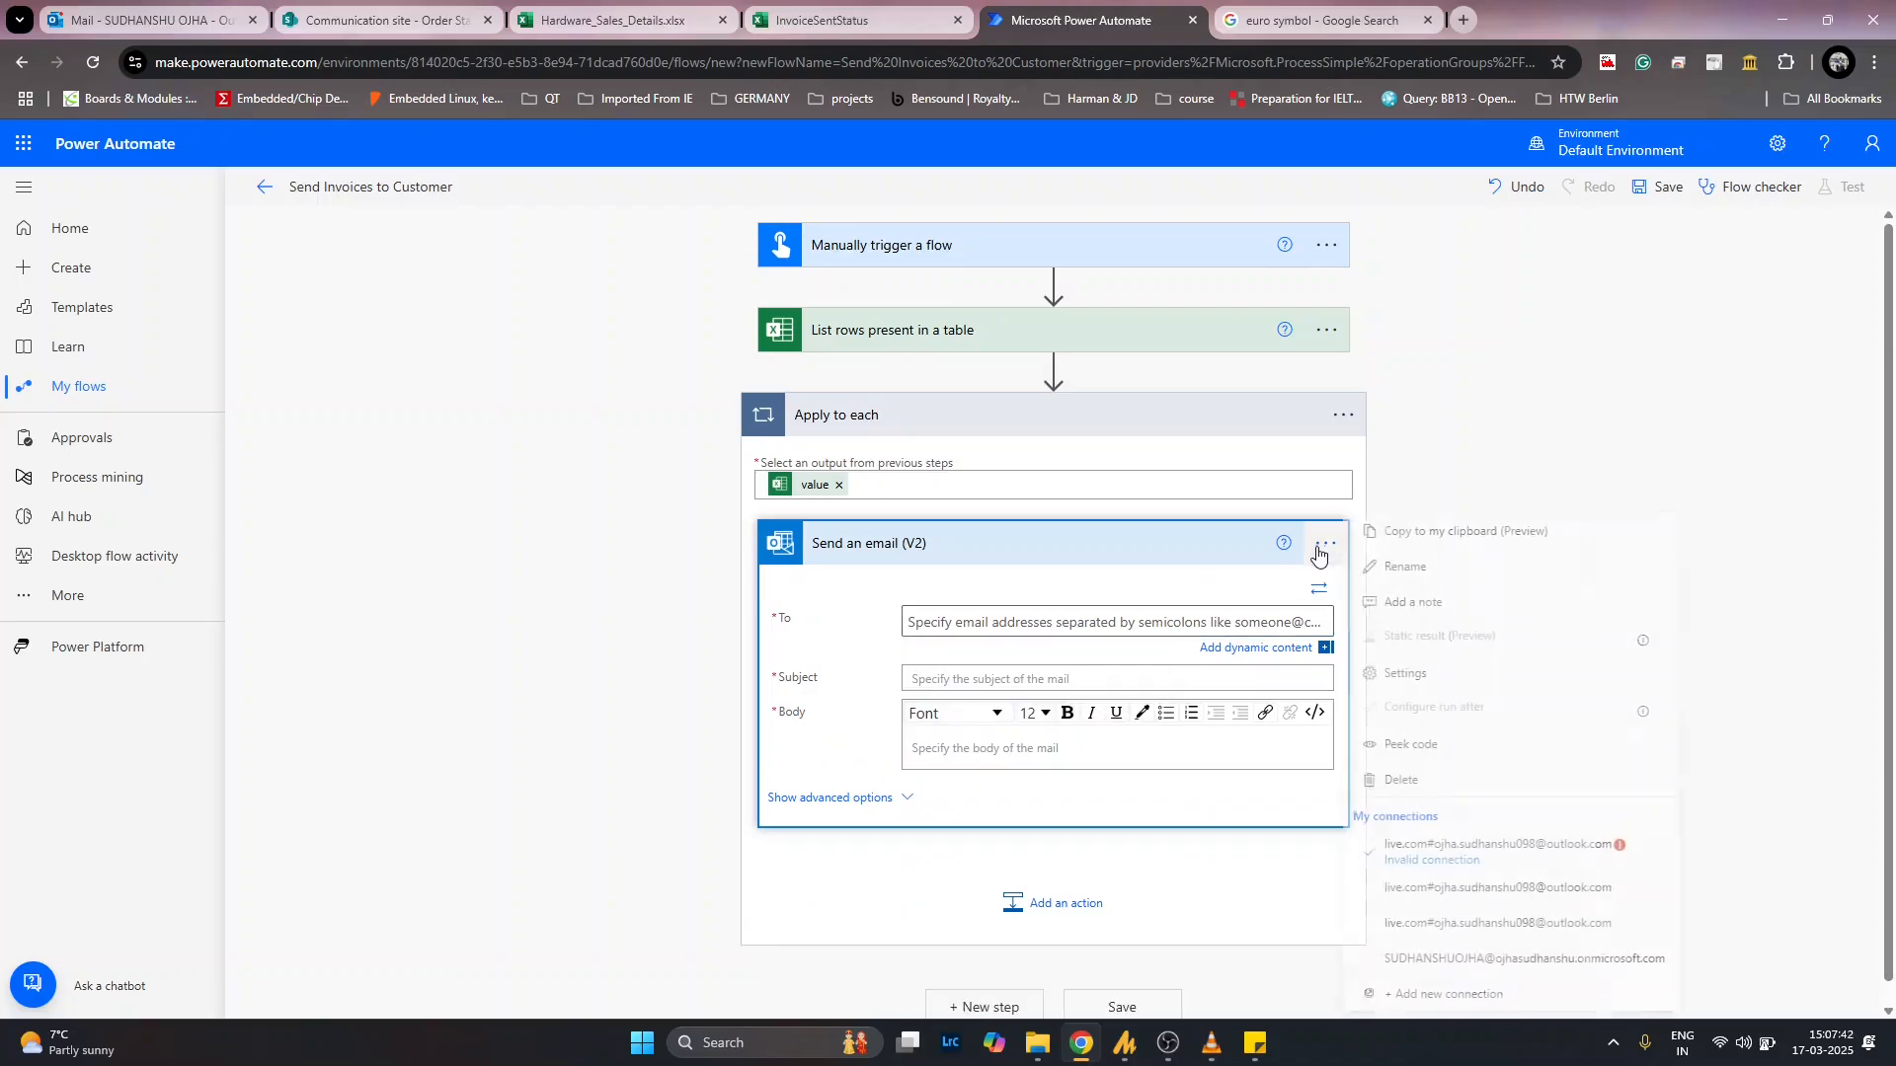
click(1418, 931)
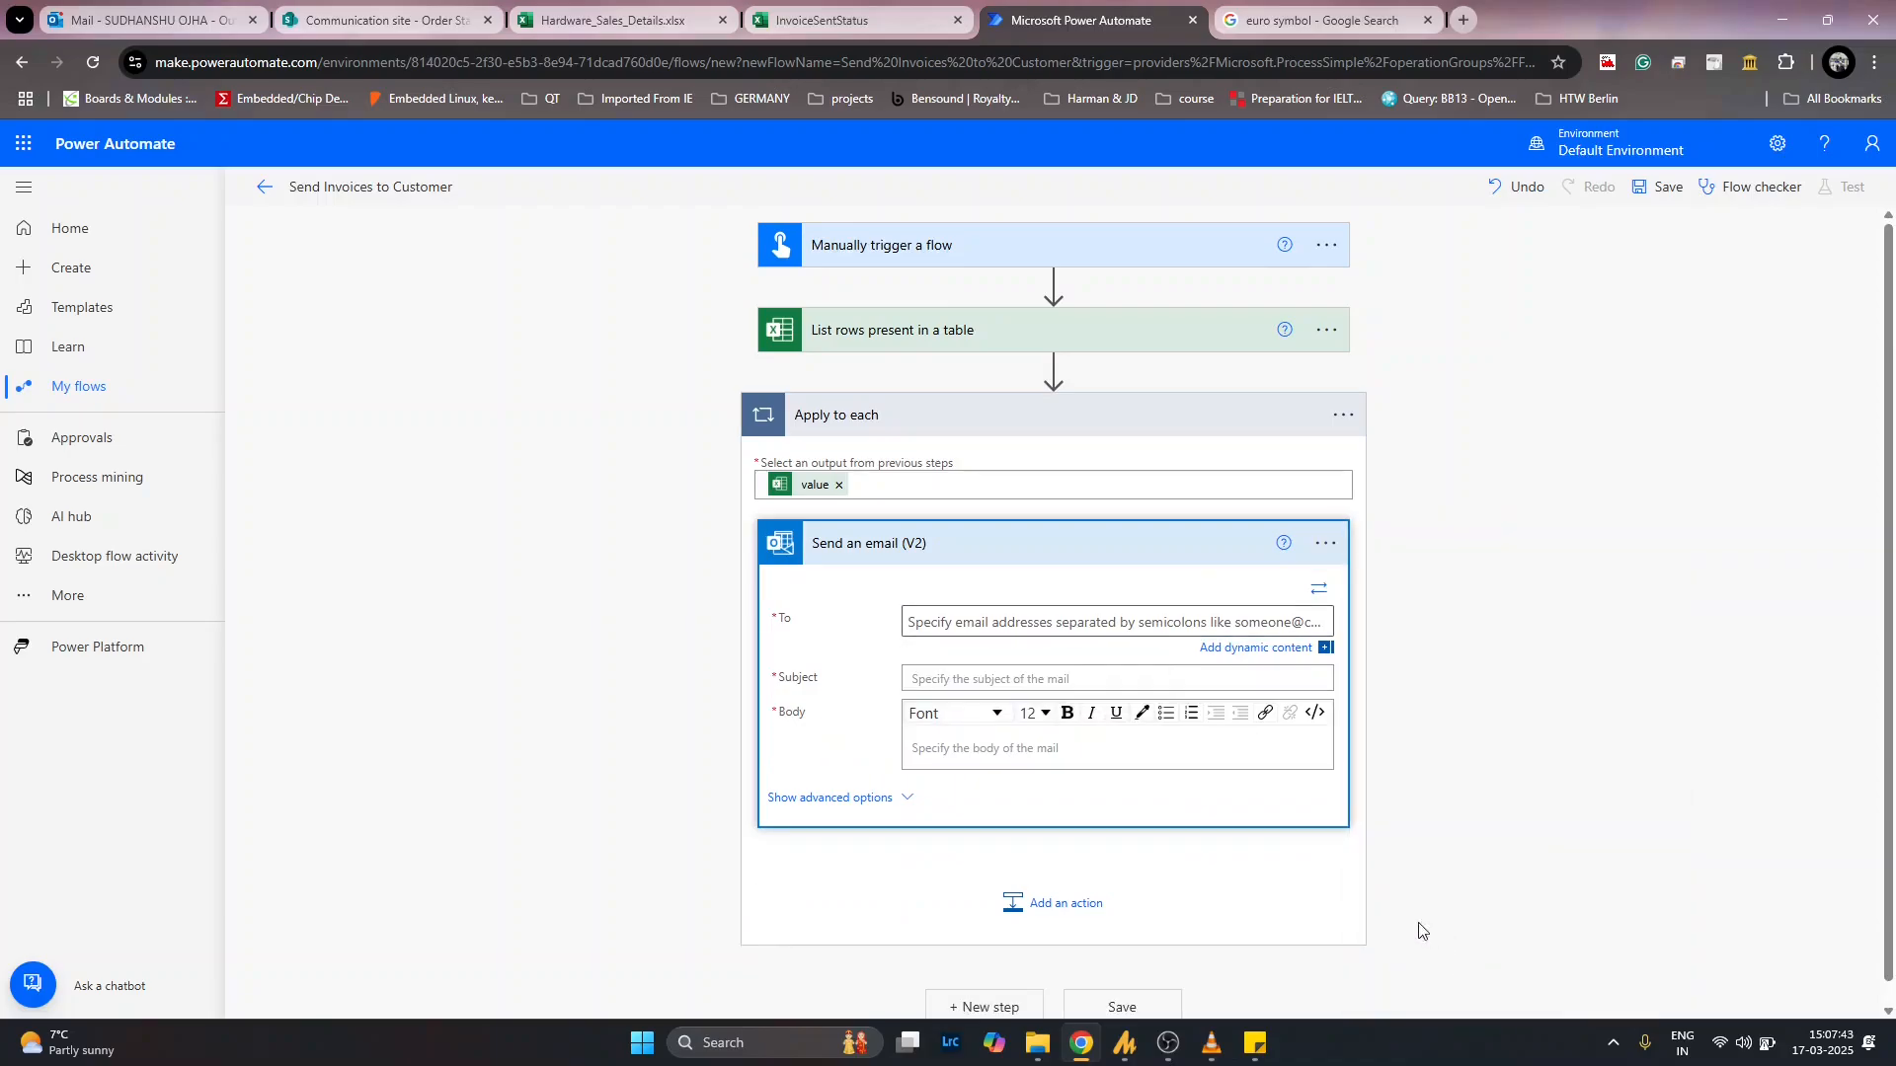
Set the email action's recipient to the dynamic Email value from List rows present in a table
click(992, 628)
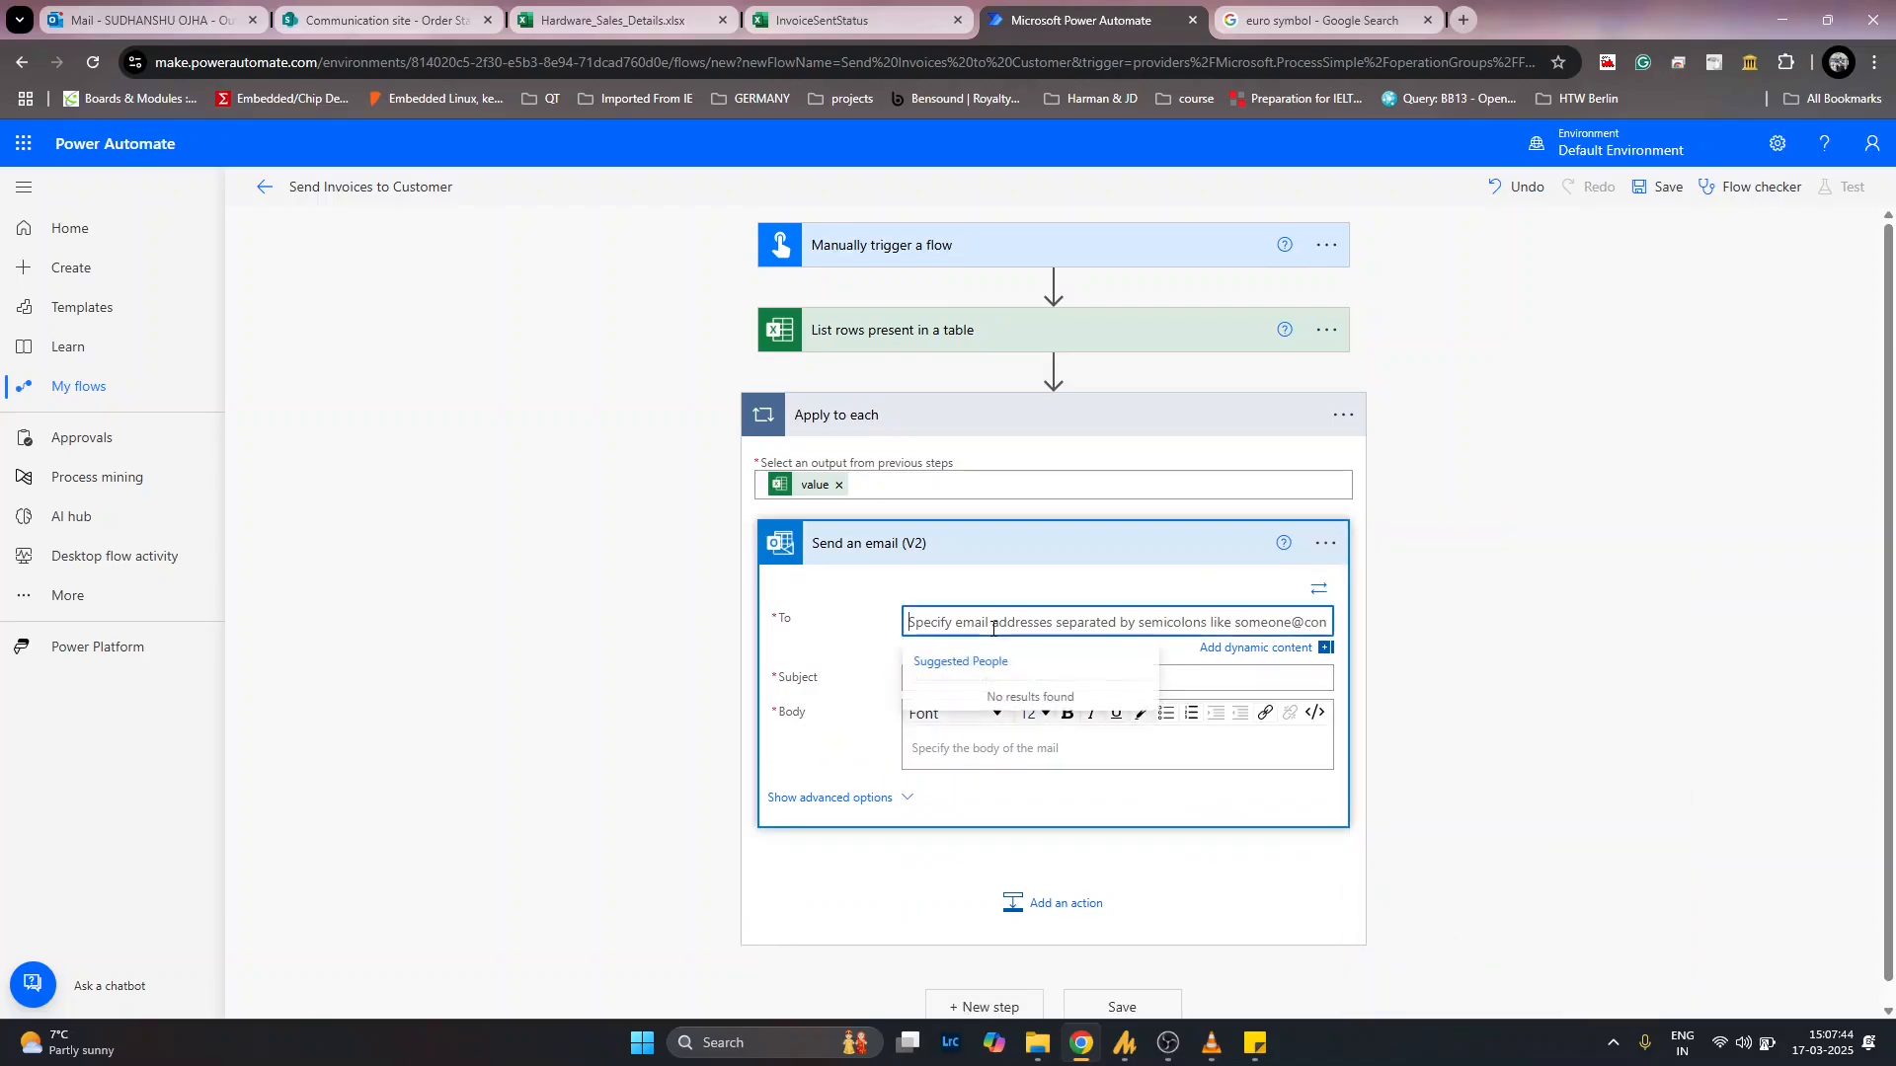
scroll(1053, 626, down, 1)
click(1044, 603)
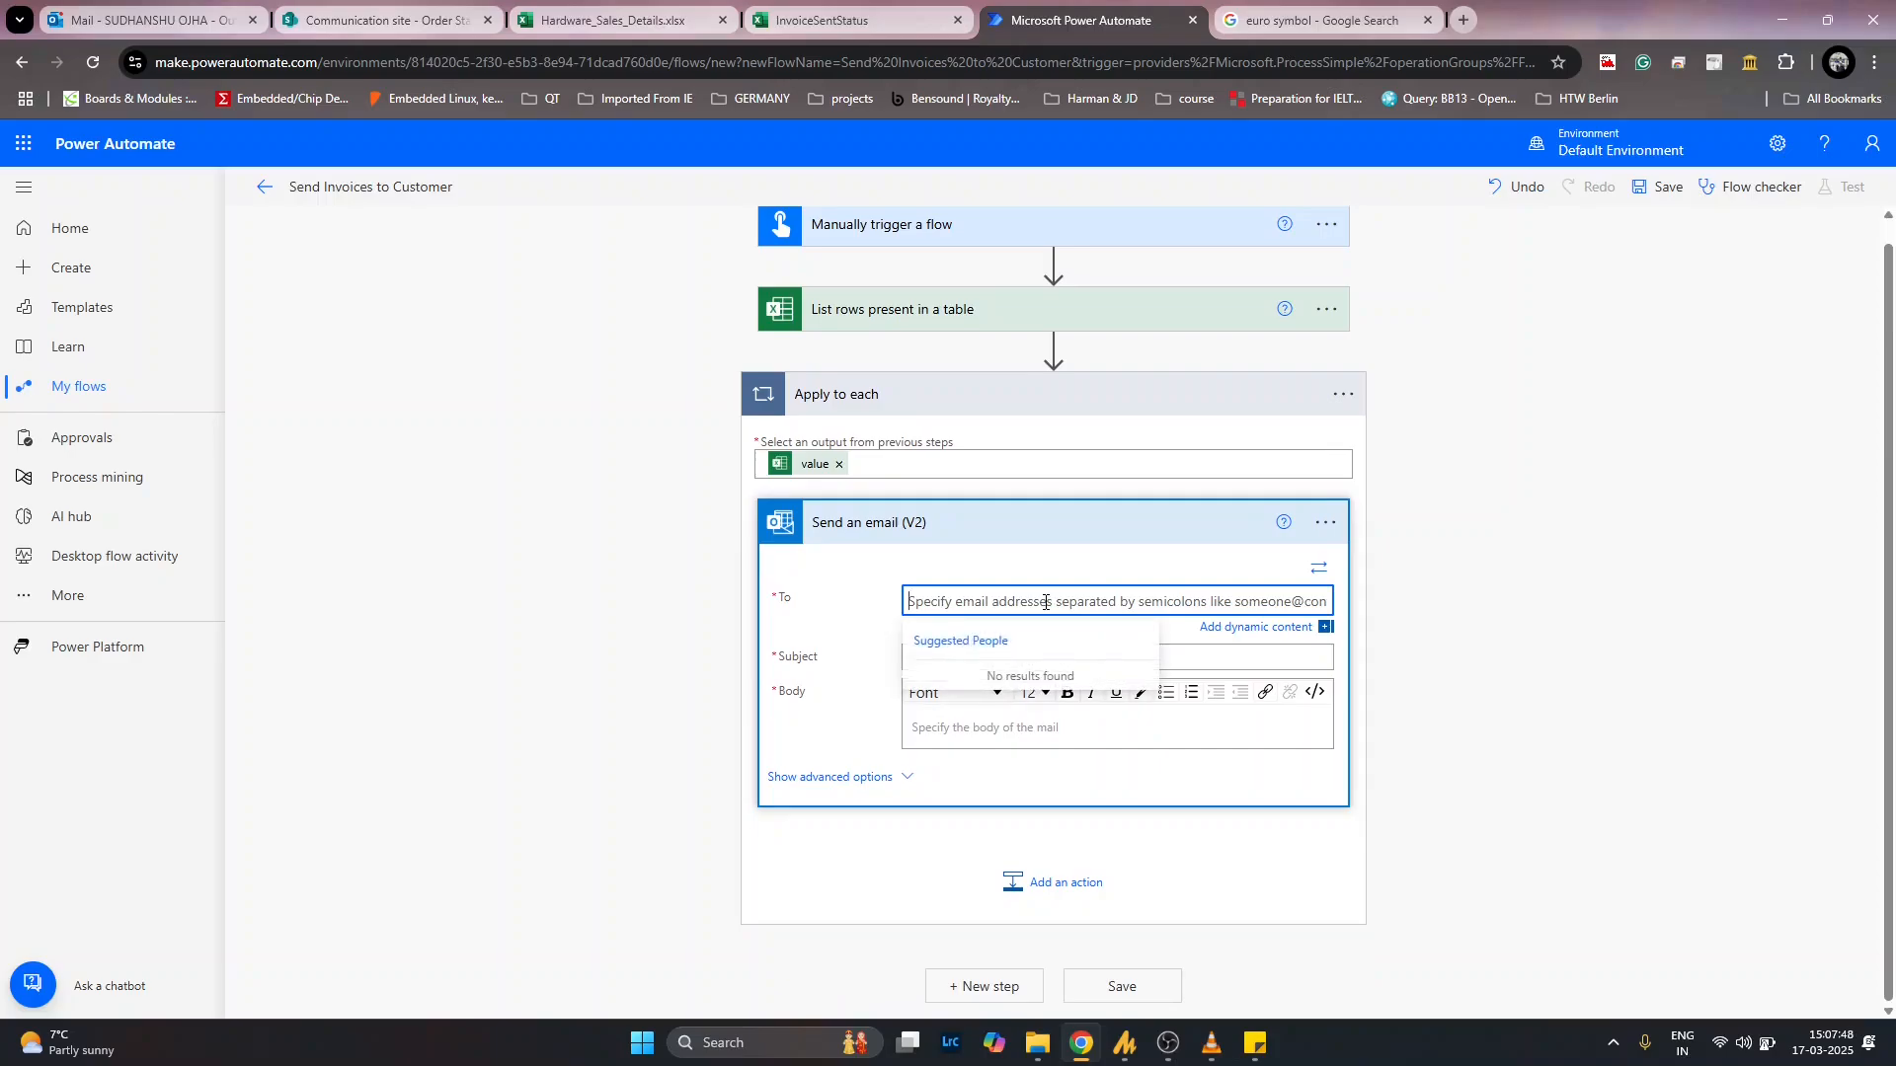
click(1247, 628)
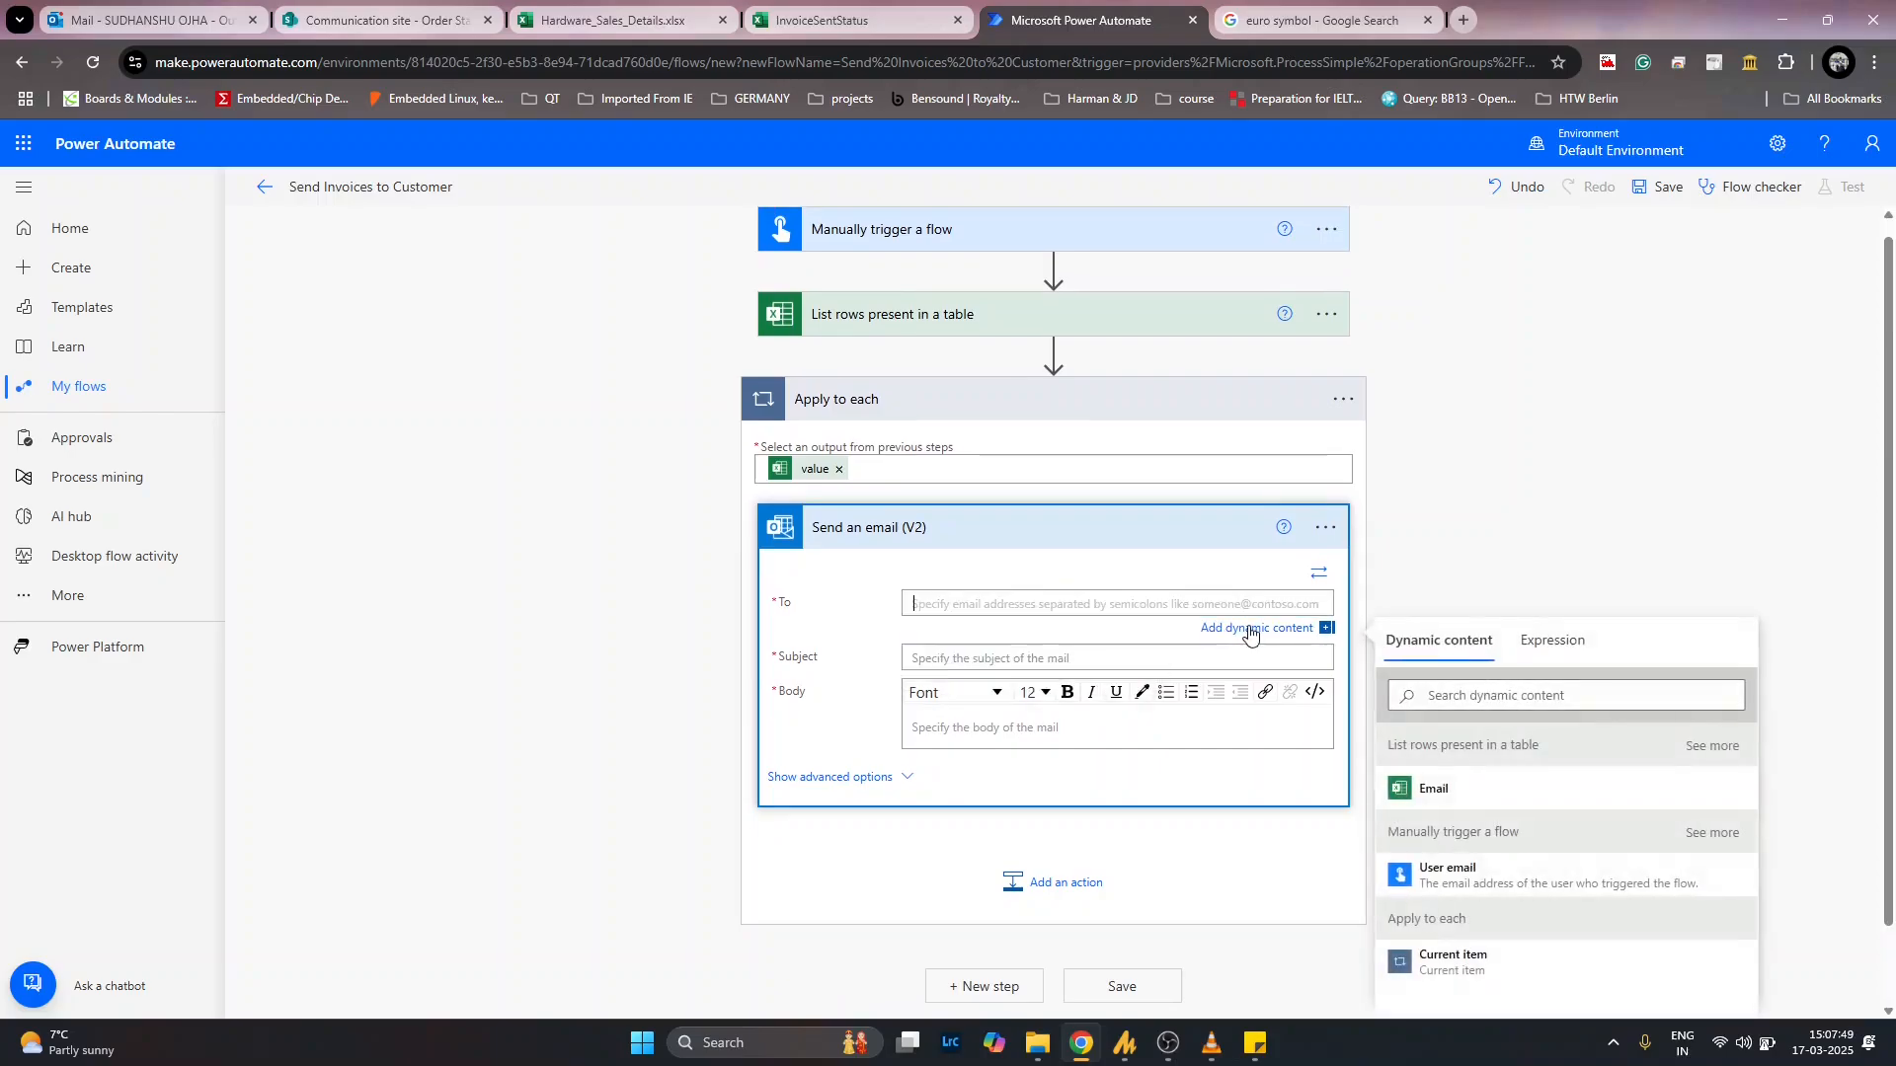
click(1469, 790)
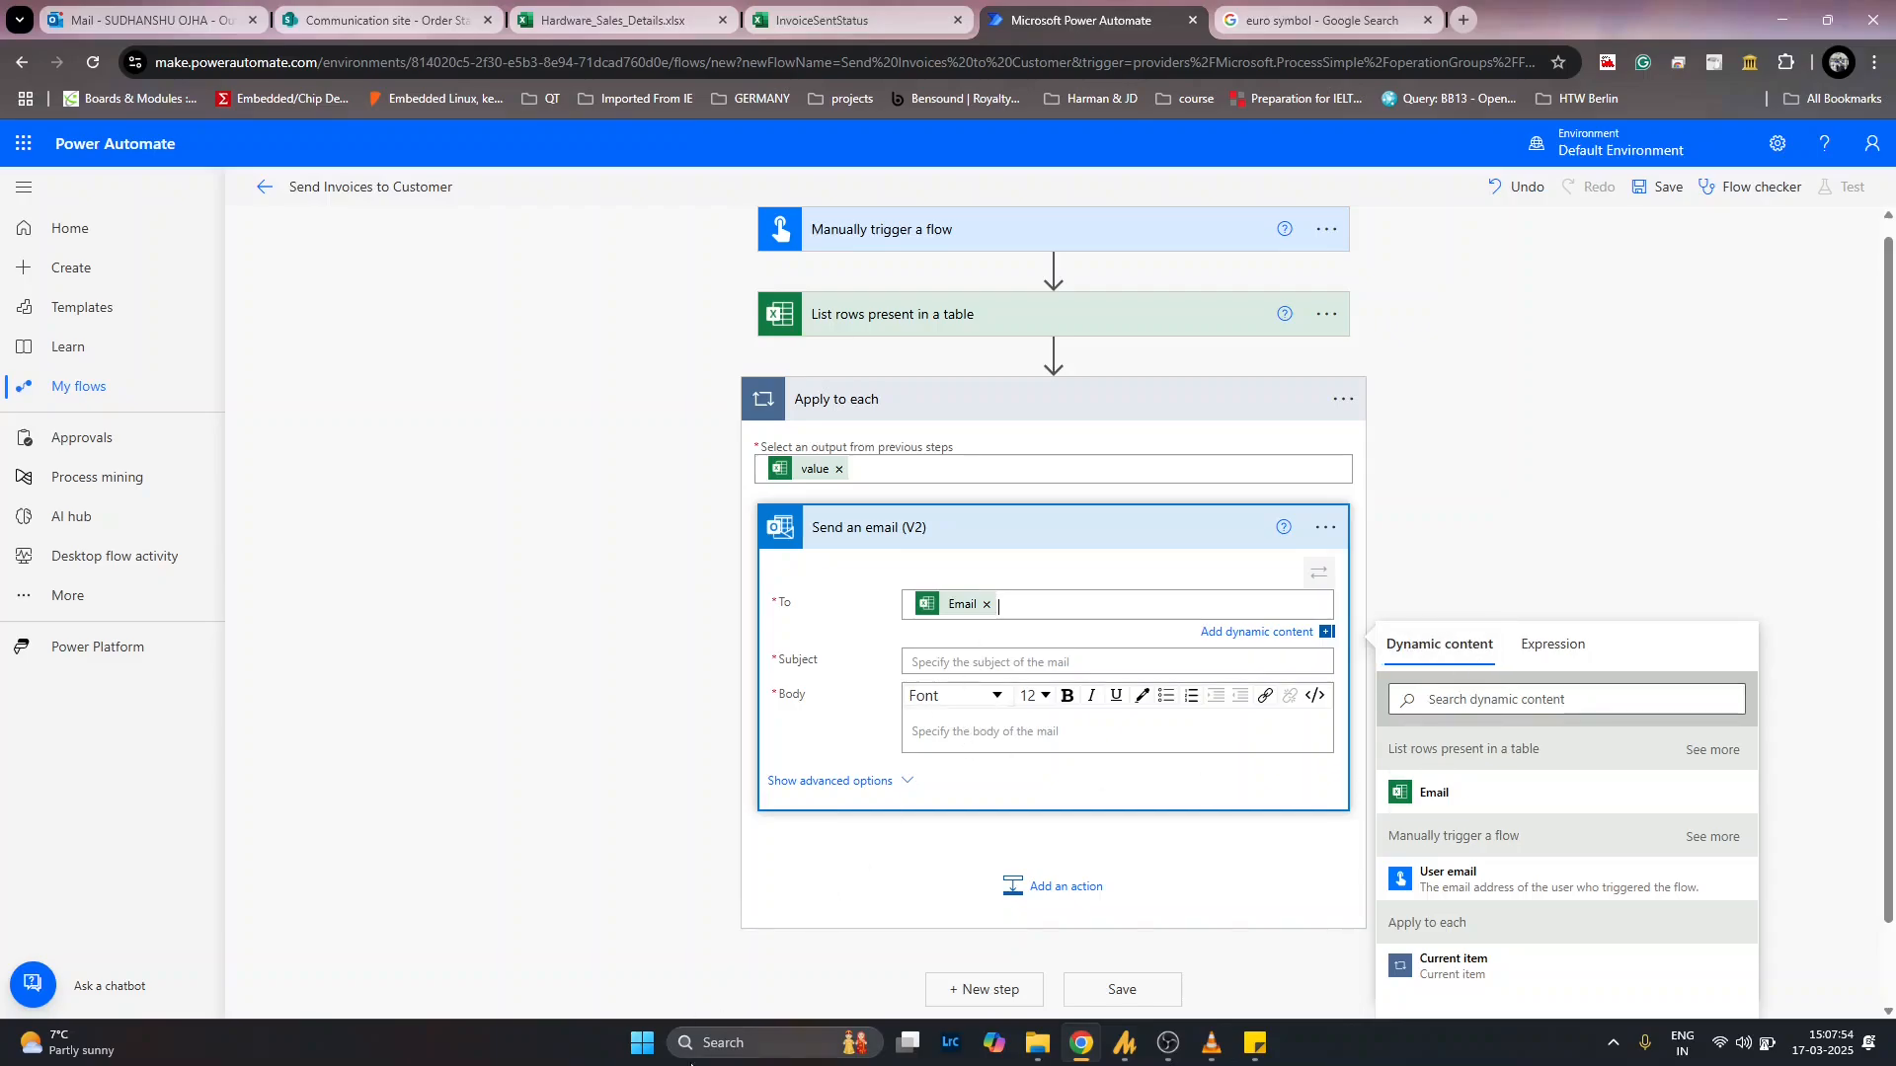
Set the email subject to "Your Order Invoice - Order ID:" followed by the dynamic Order ID value
key(alt+Tab)
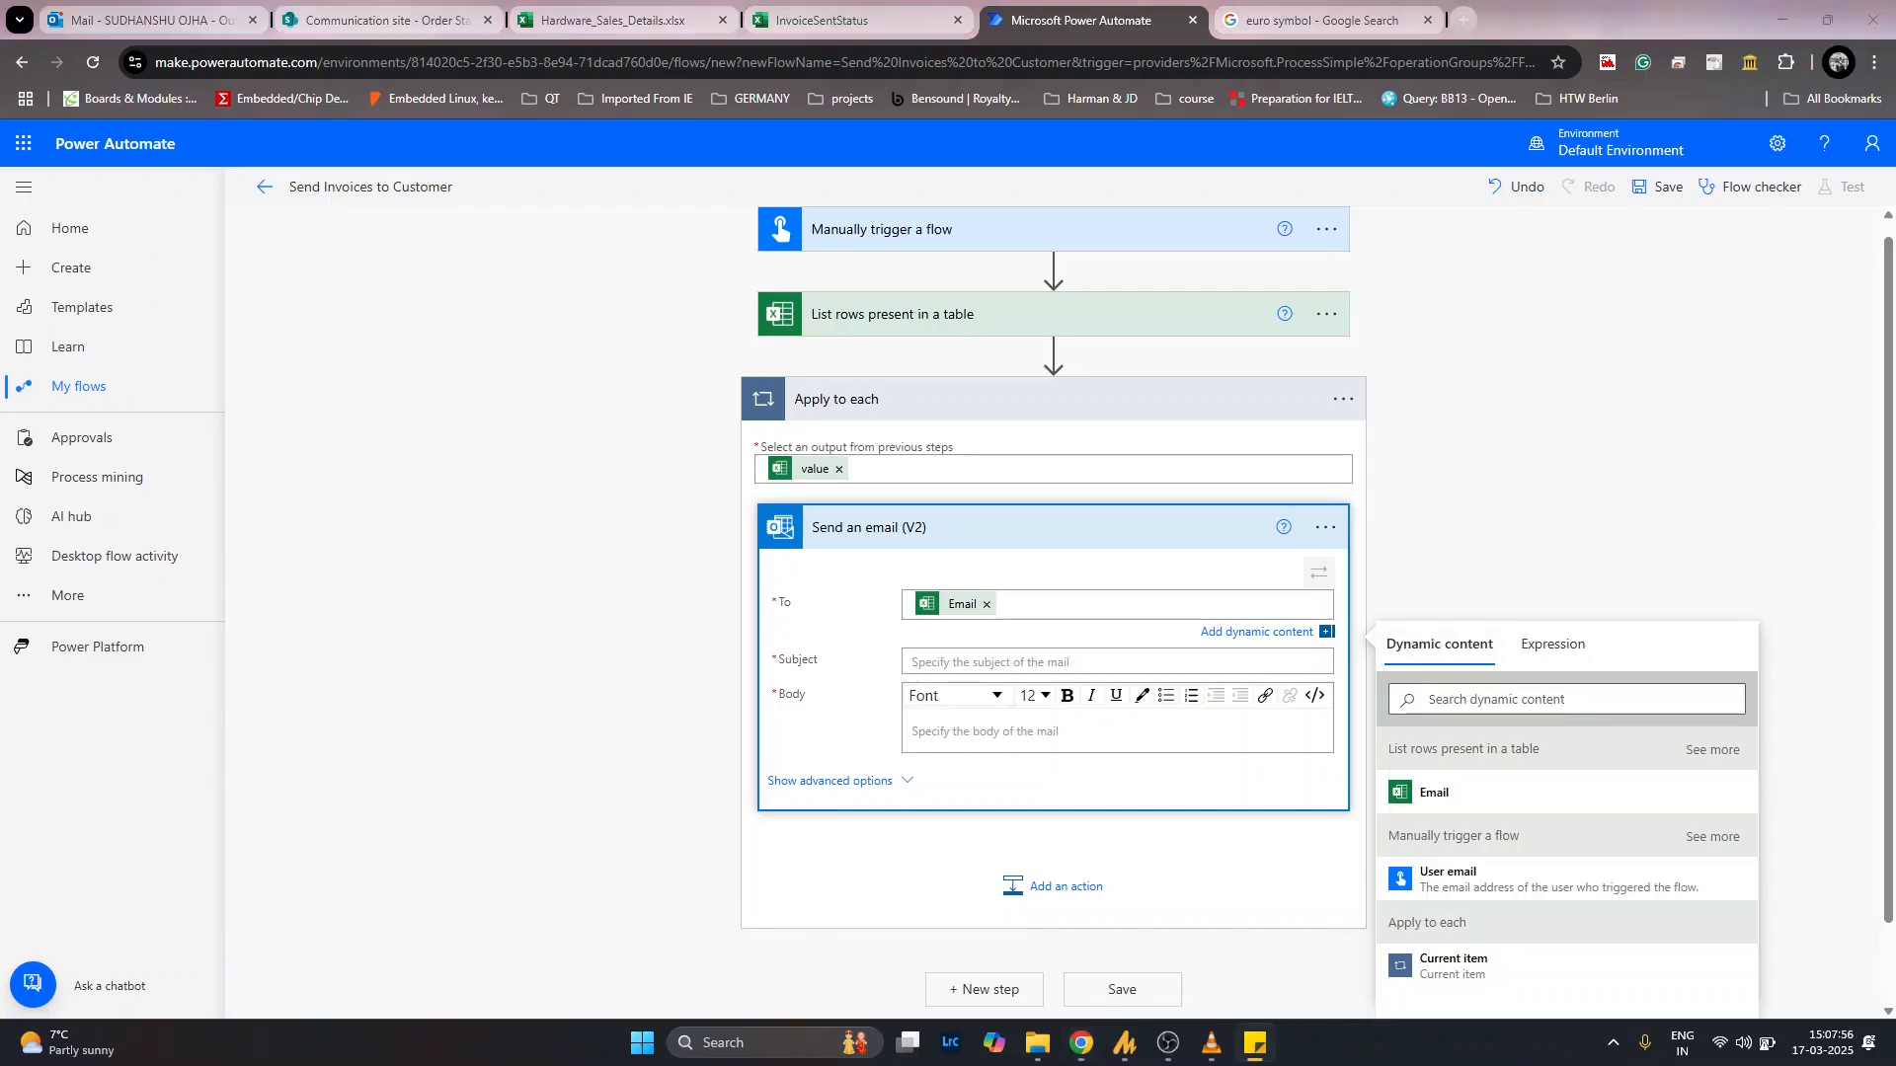
click(952, 662)
text(Your Order Invoice - Order ID:)
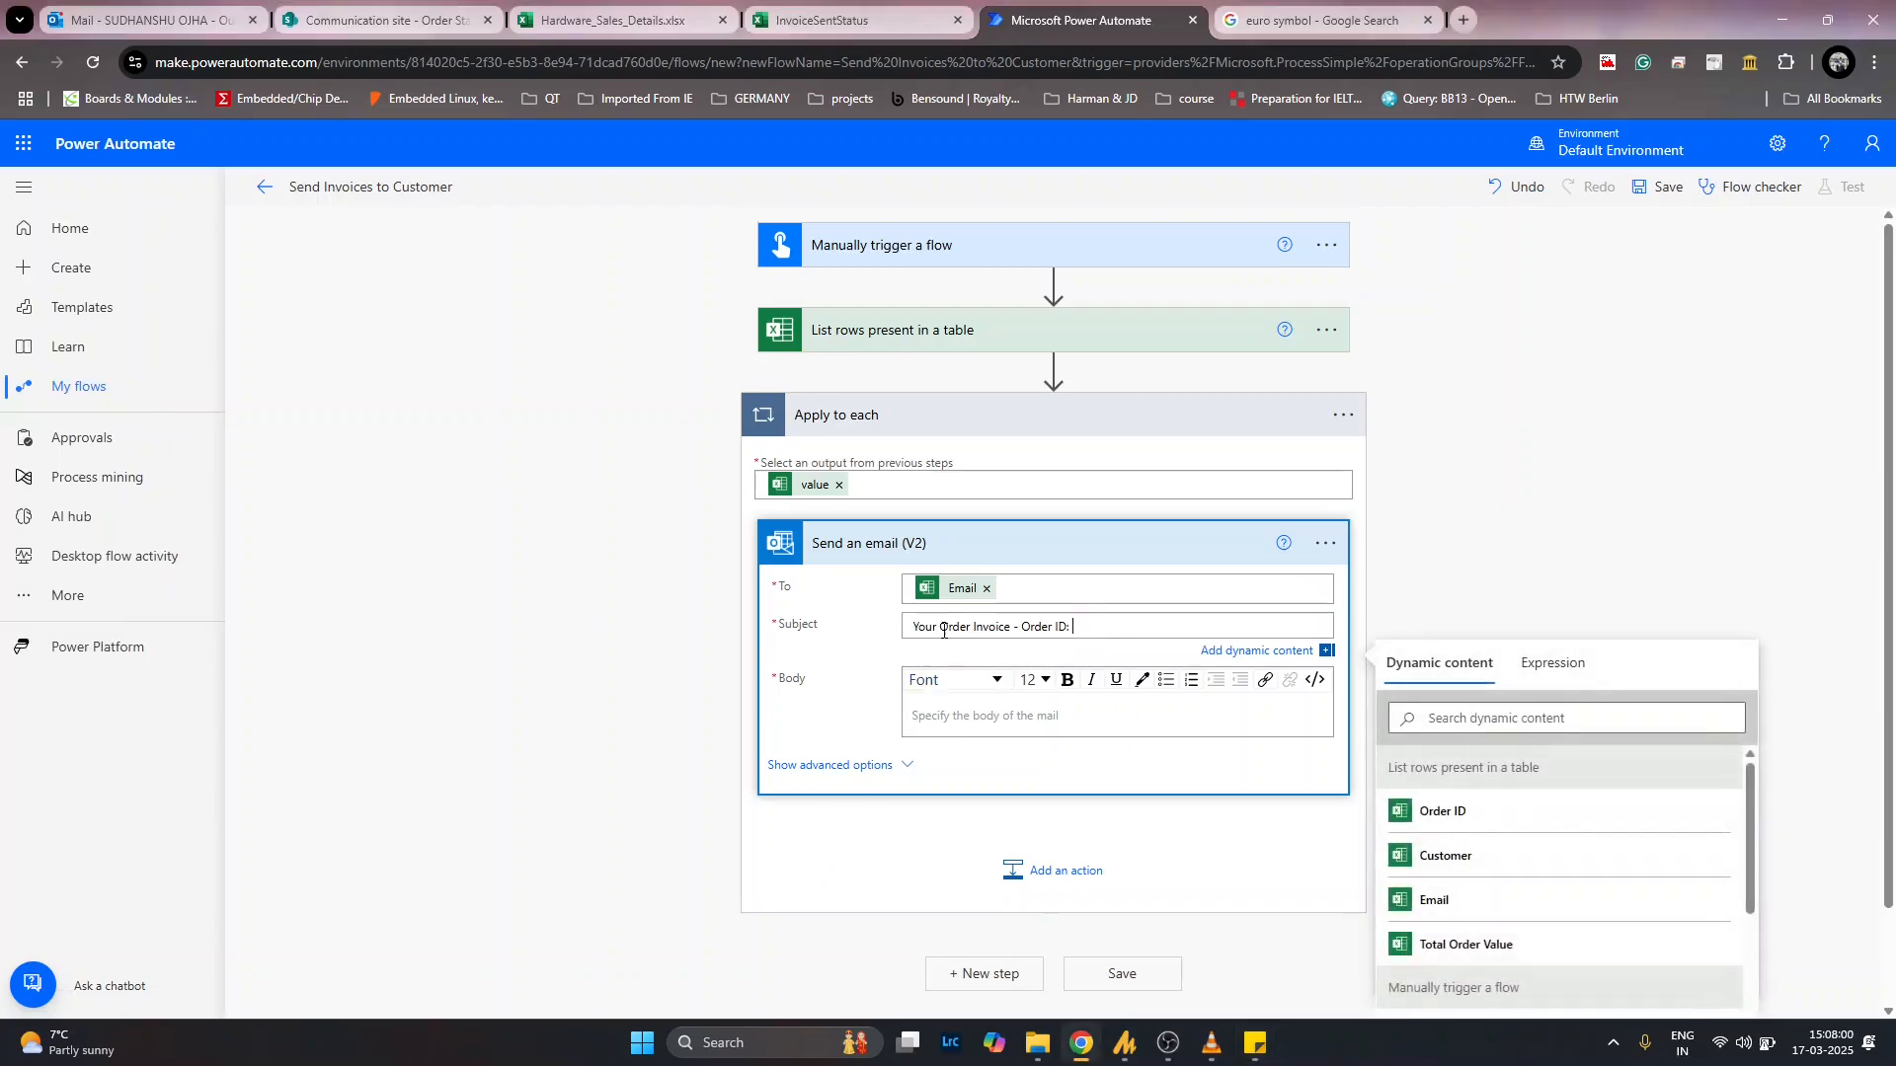
click(1486, 813)
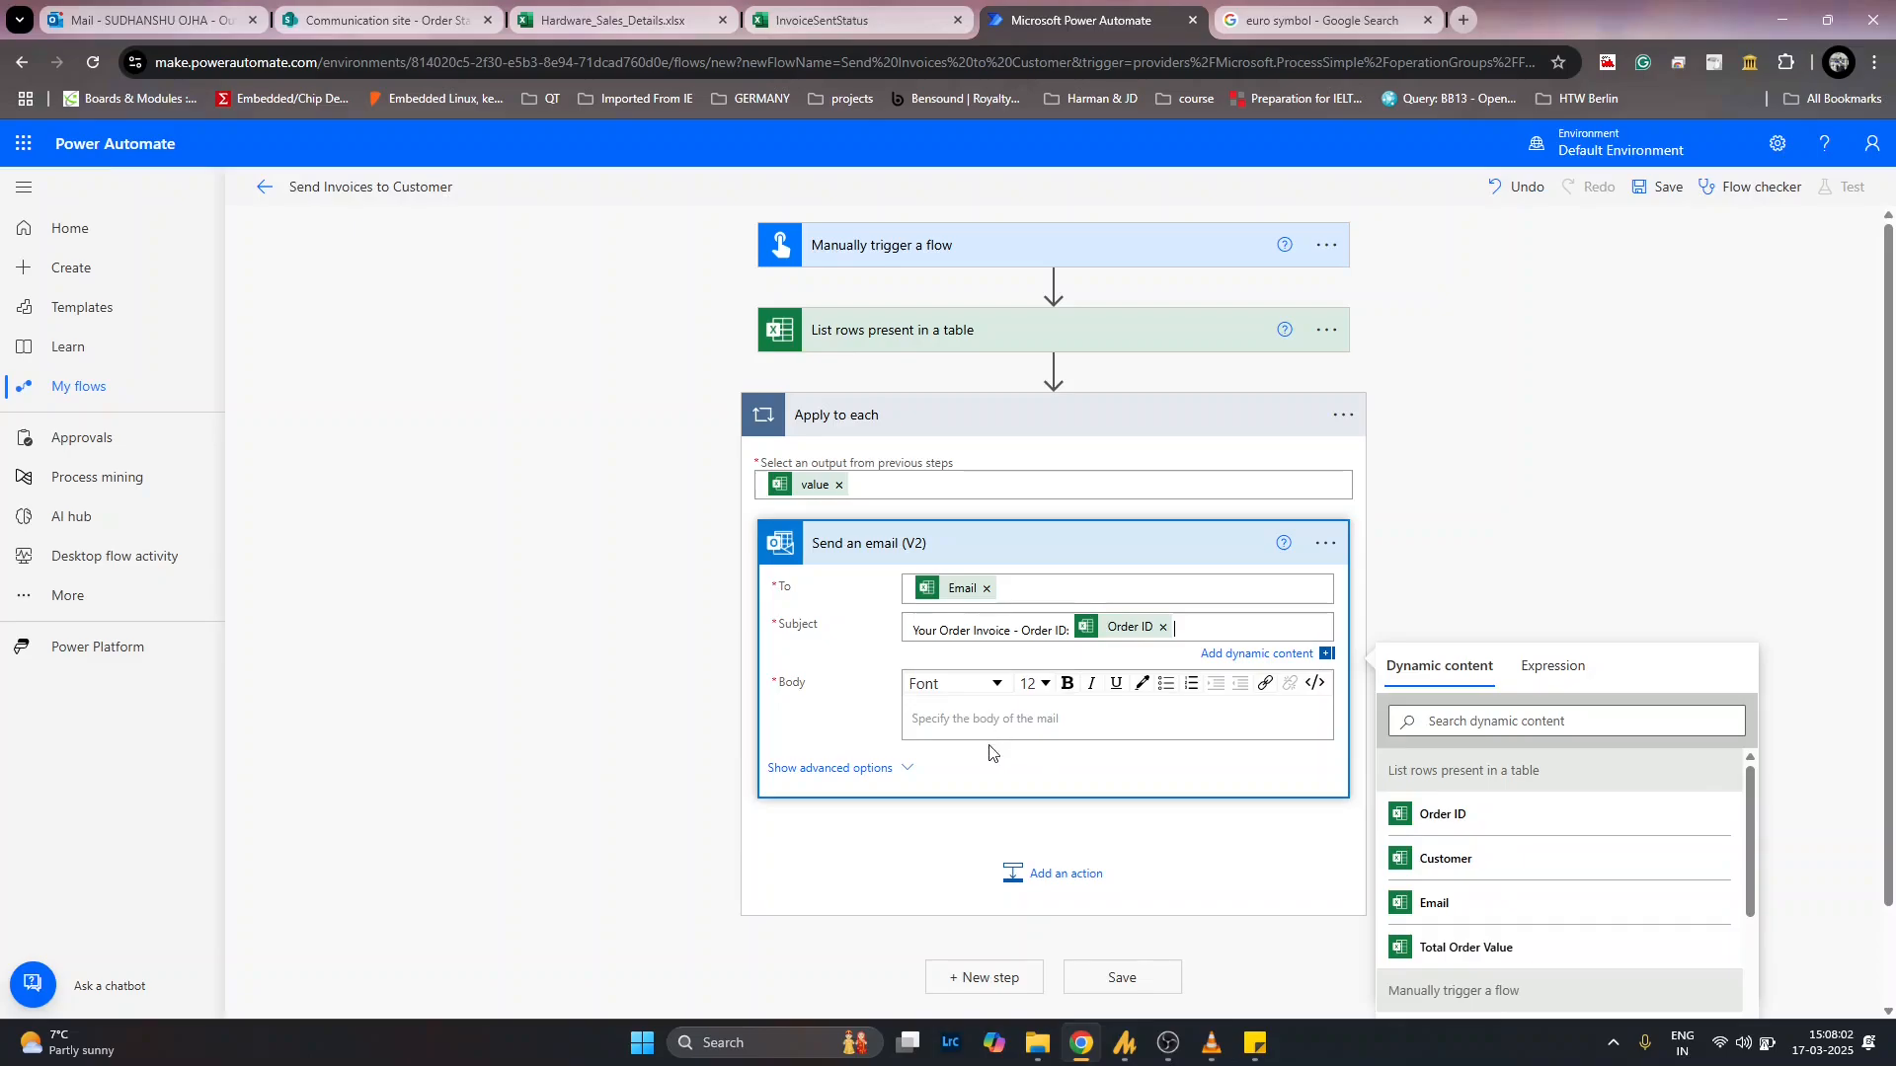
Fill the email body with "Dear ,", "Thank you for your order. Below is your order summary:", "Order ID:", "Total Amount: €", "Best regards," and the sender's name
key(alt+Tab)
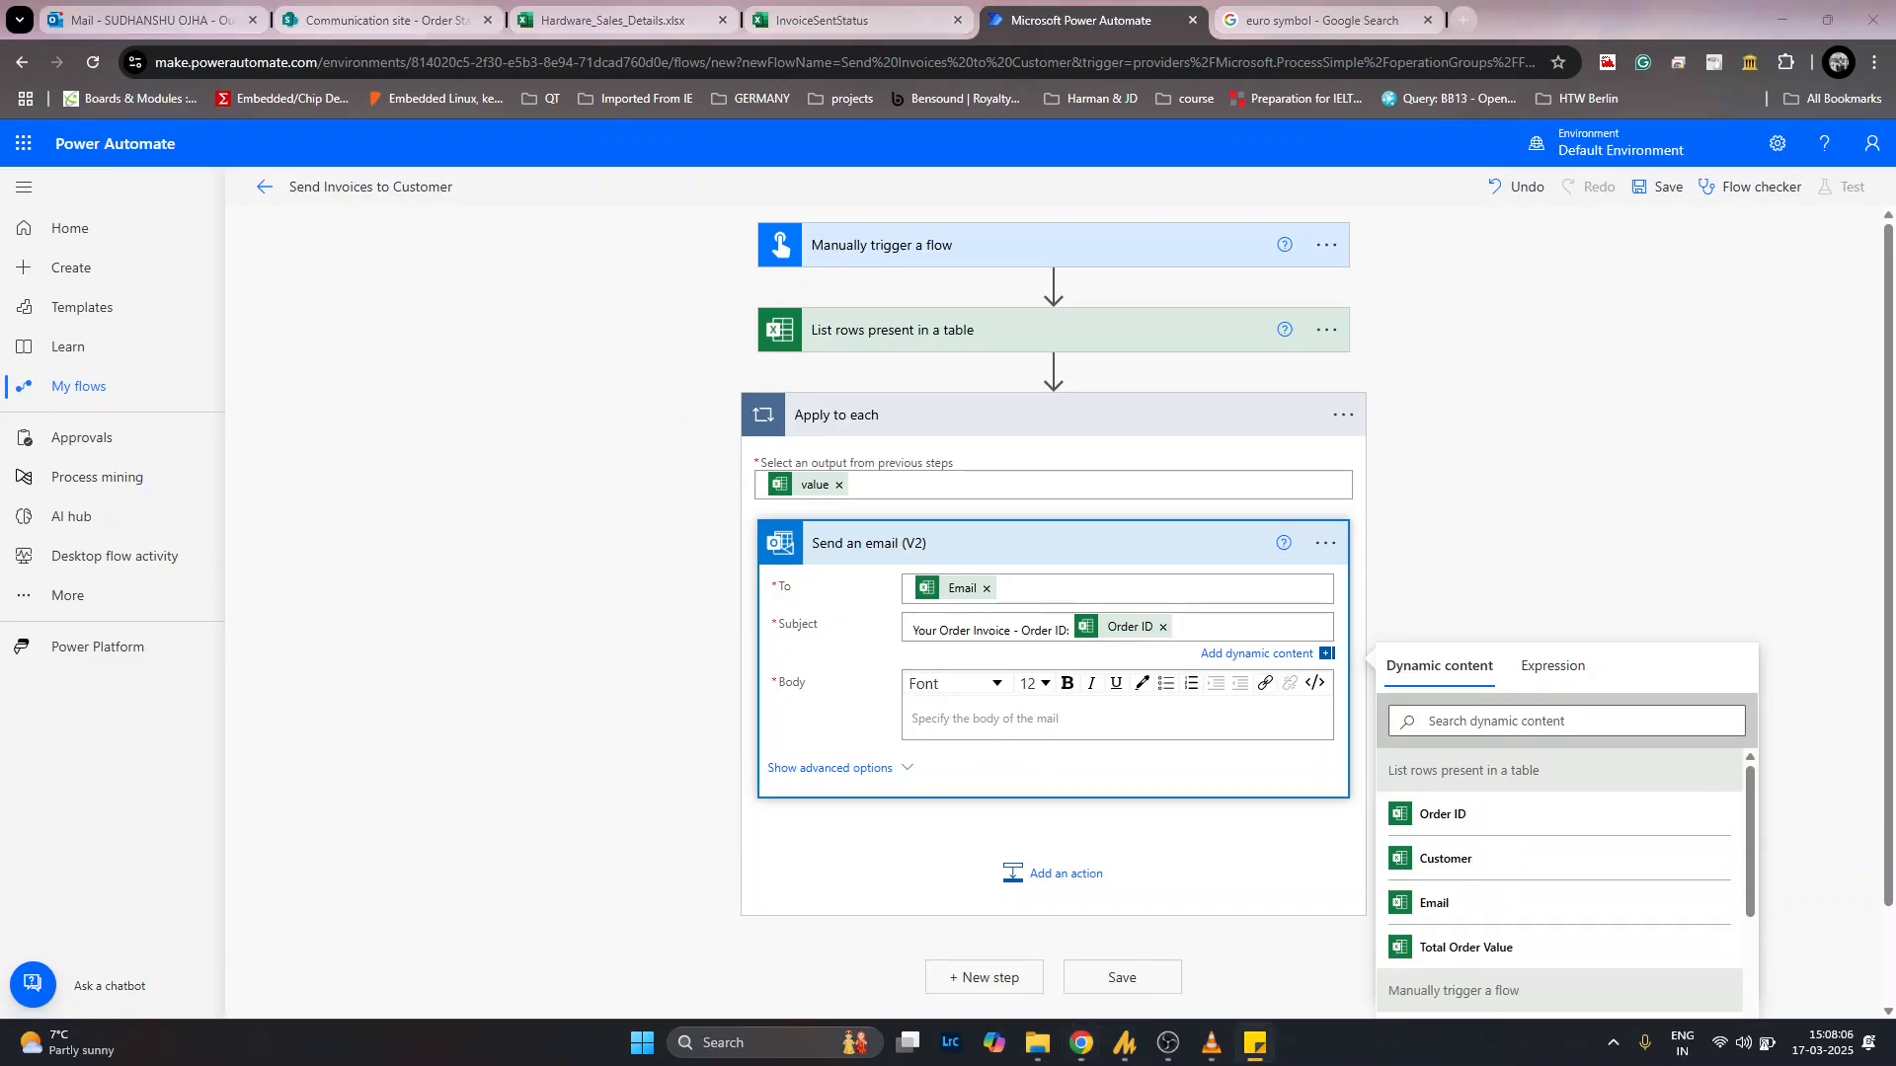
click(987, 724)
text(Dear ,  Thank you for your order. Below is your order summary:  Order ID: Total Amount: €  Best regards, Sudhanshu Ojha)
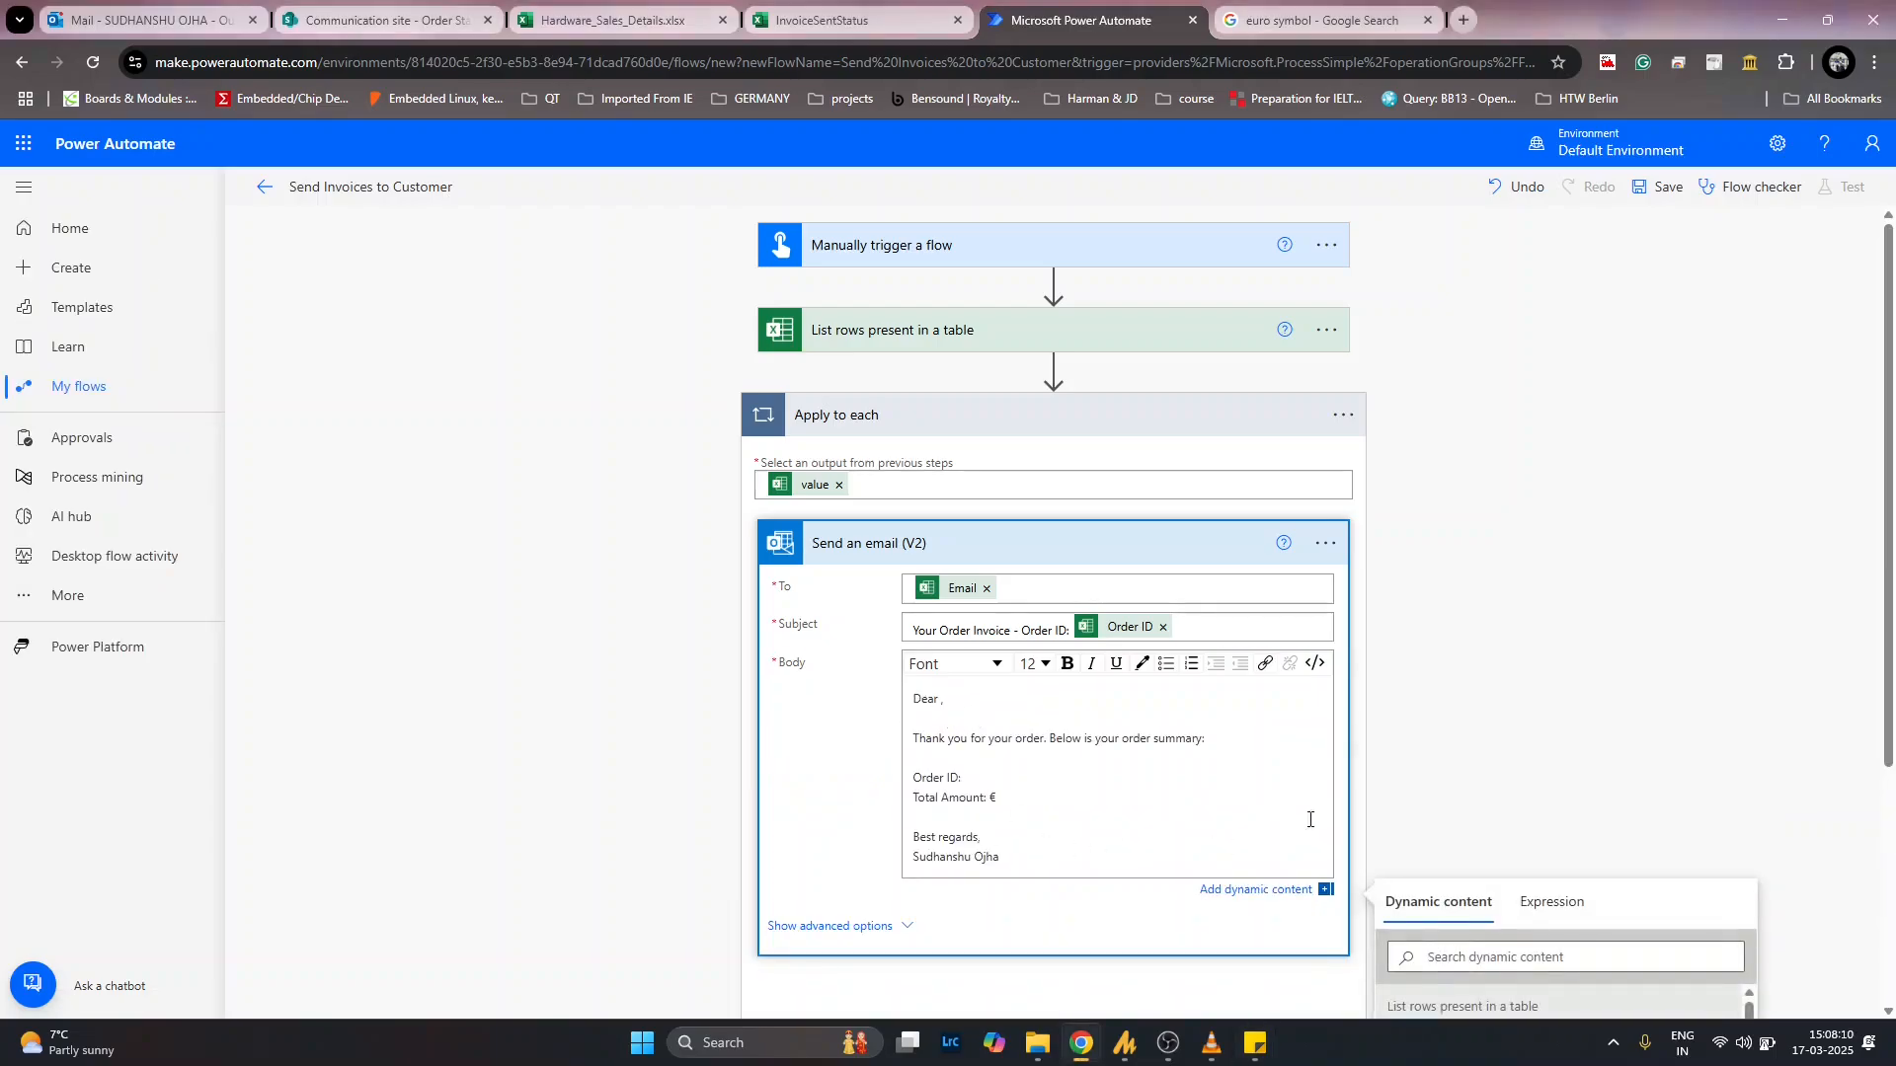
Insert the dynamic values Customer after "Dear", Order ID after "Order ID:" and Total Order Value after "Total Amount: €" in the email body
scroll(1310, 820, down, 2)
scroll(1471, 869, down, 1)
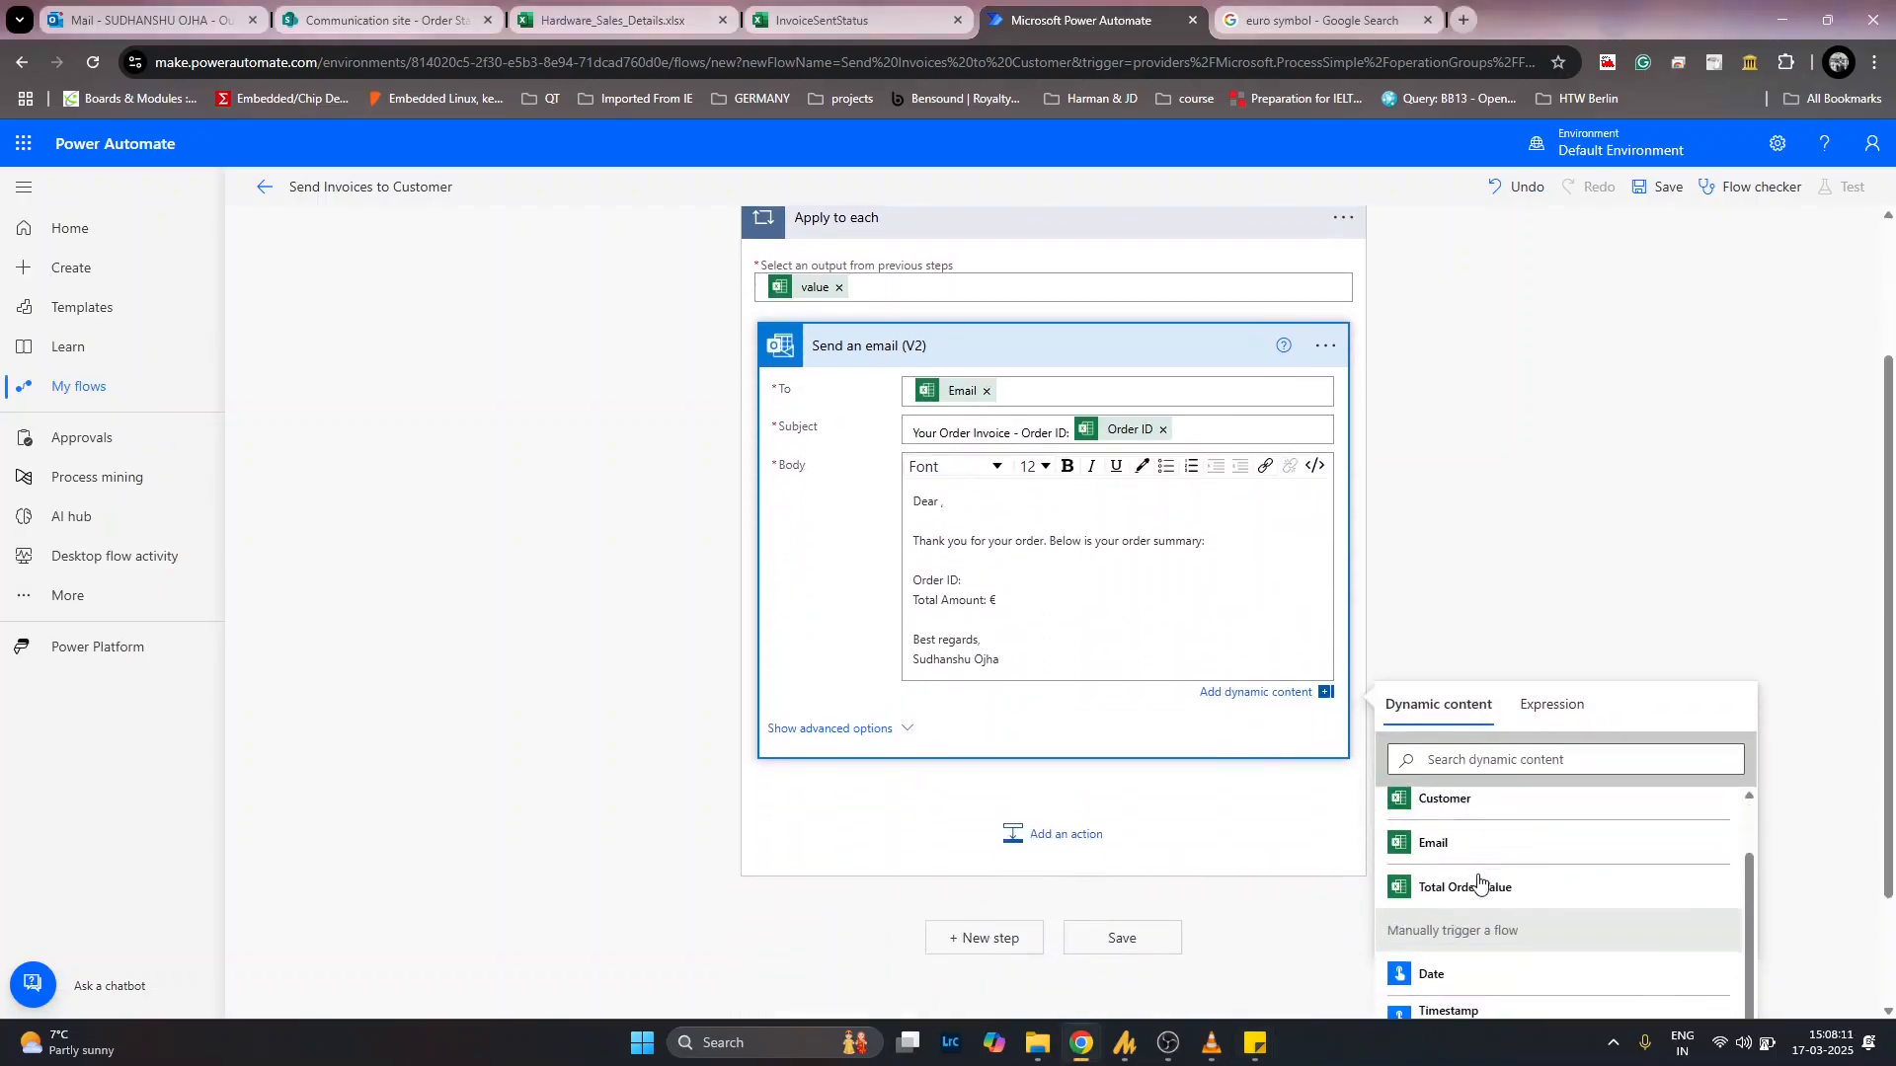
click(1469, 818)
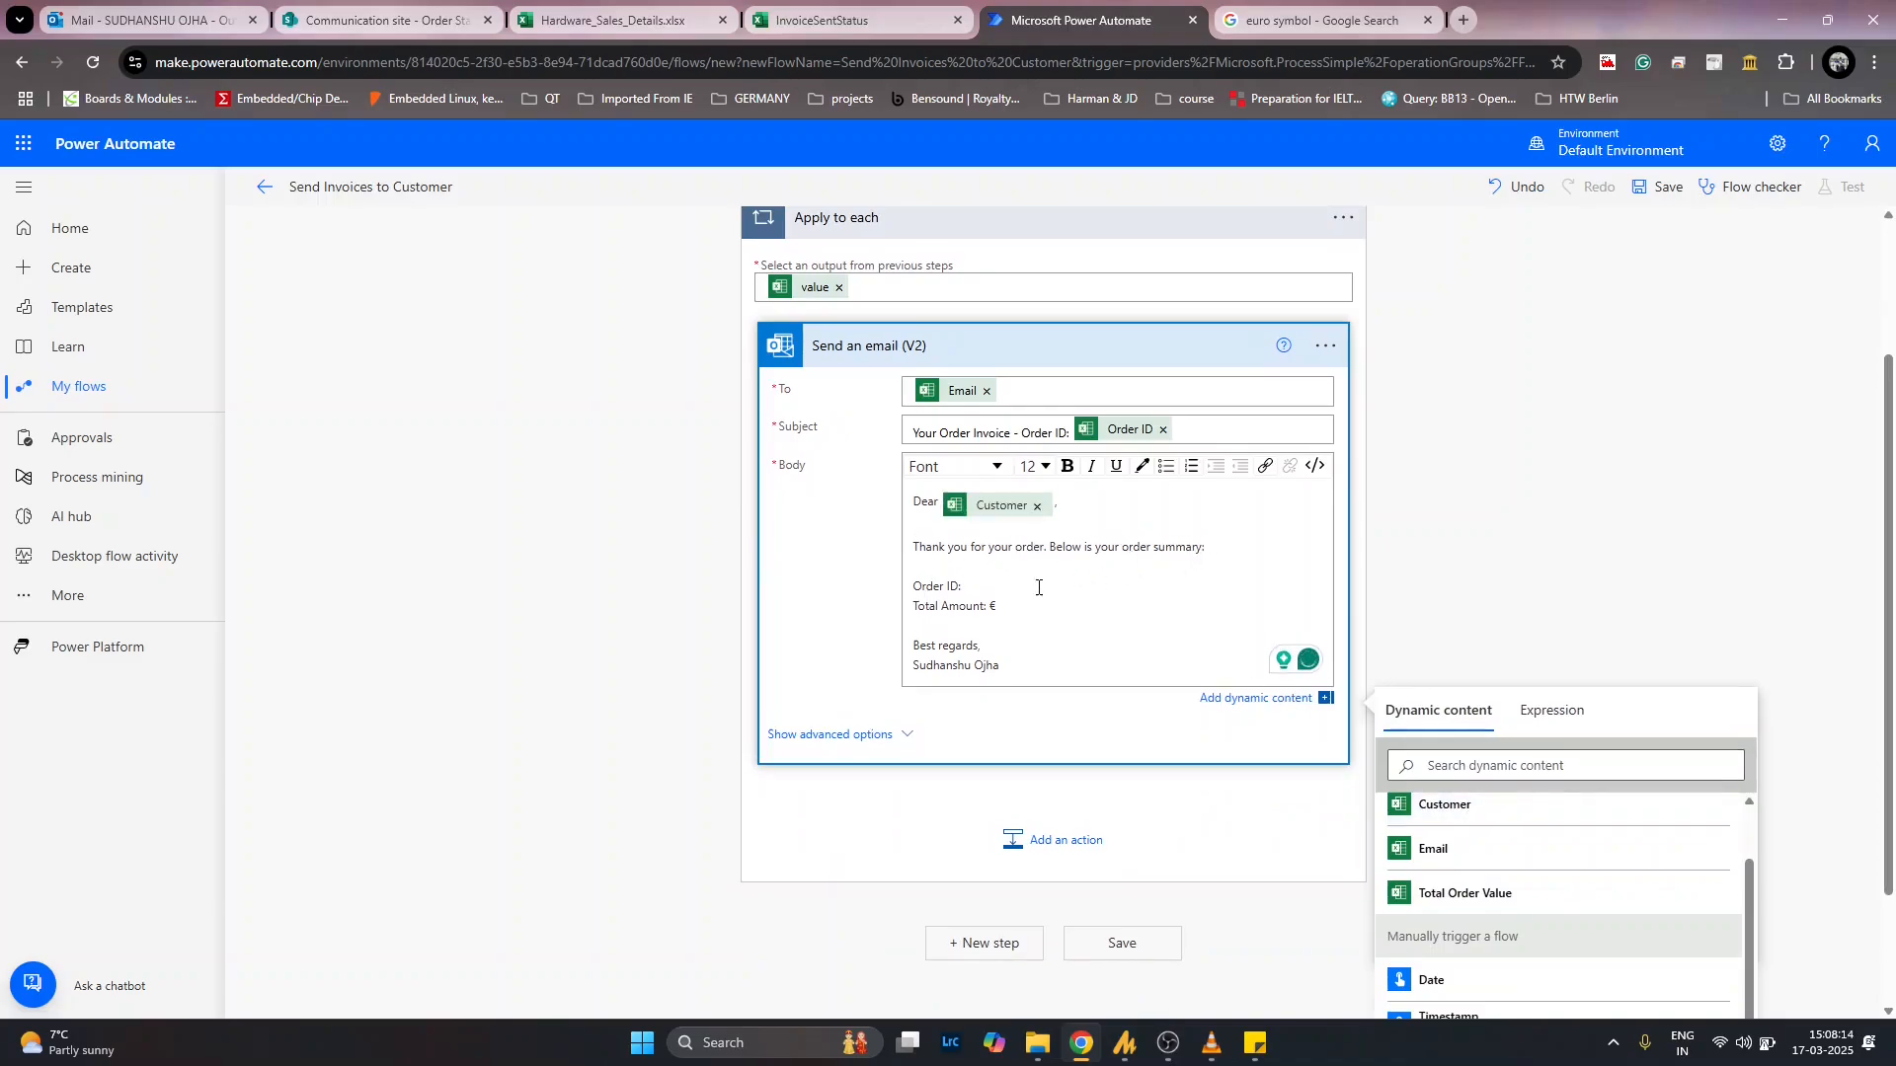
click(1025, 585)
scroll(1471, 857, up, 1)
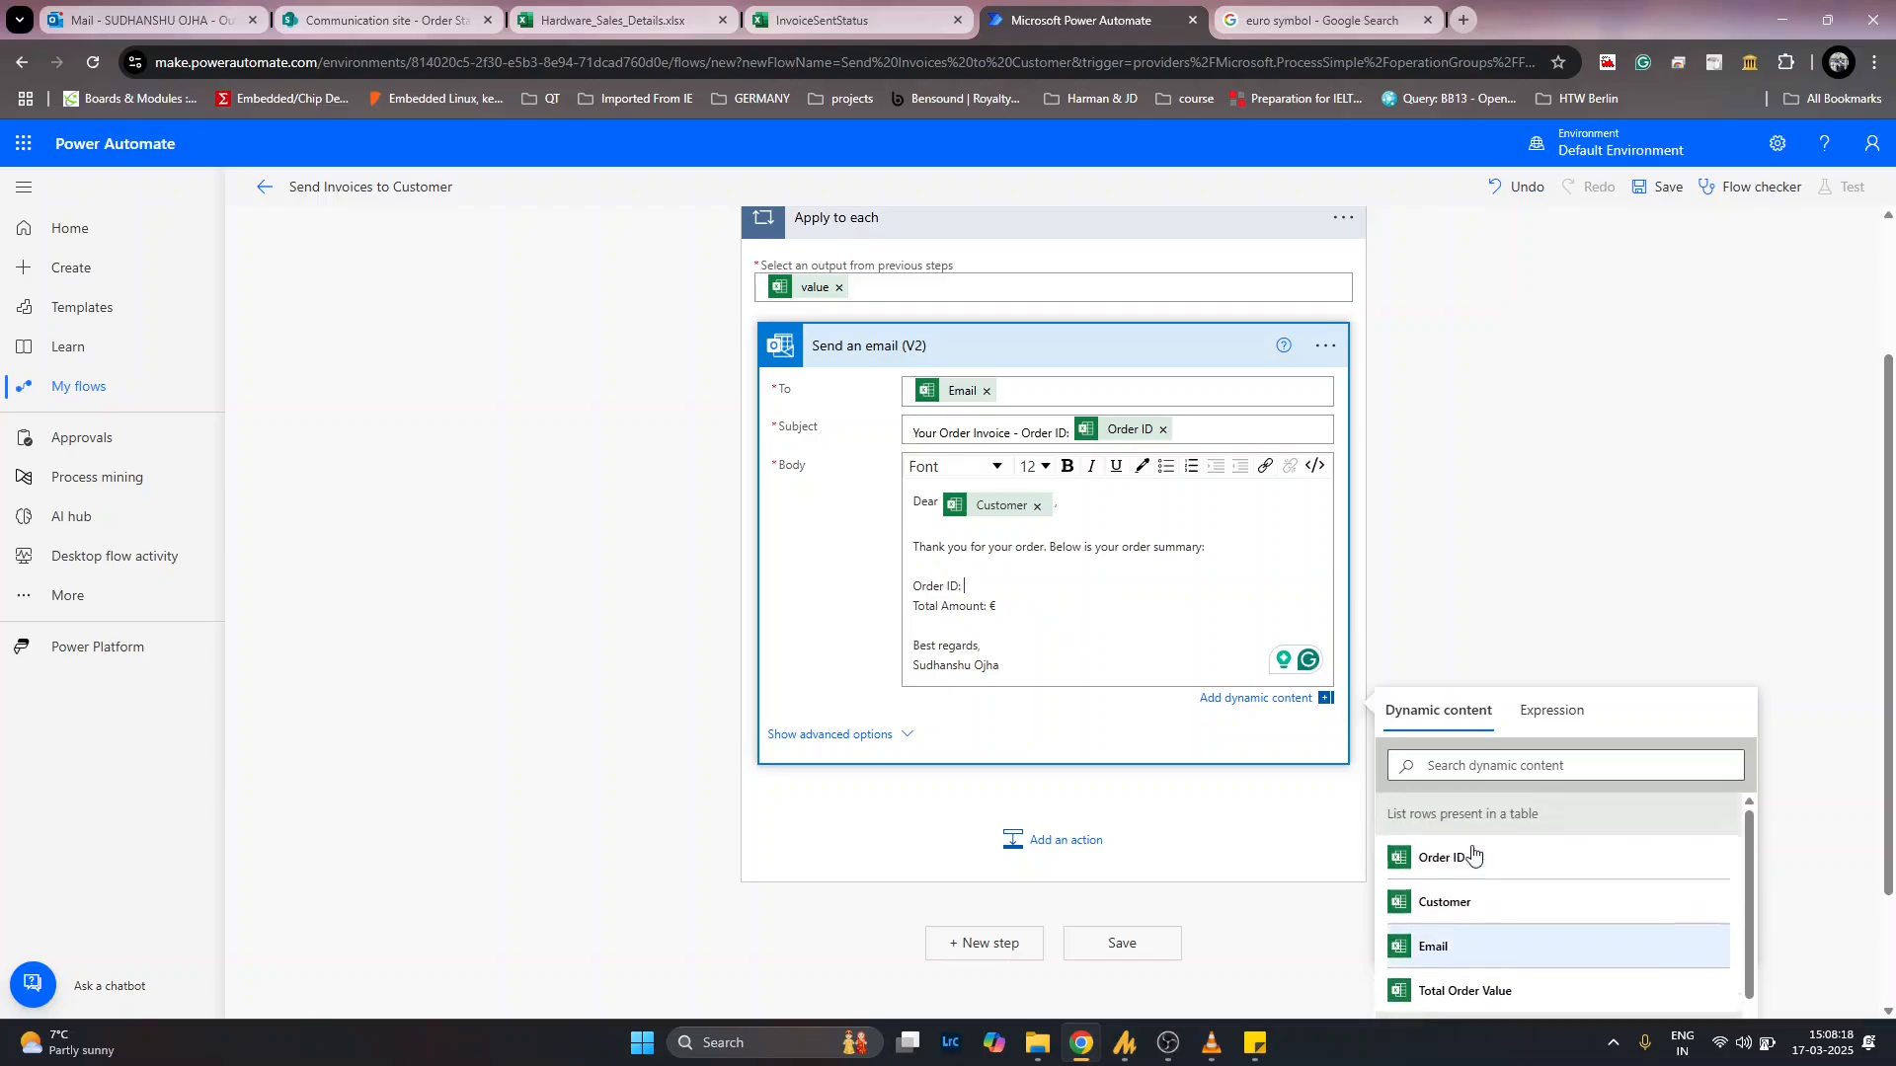
click(1468, 857)
click(1049, 611)
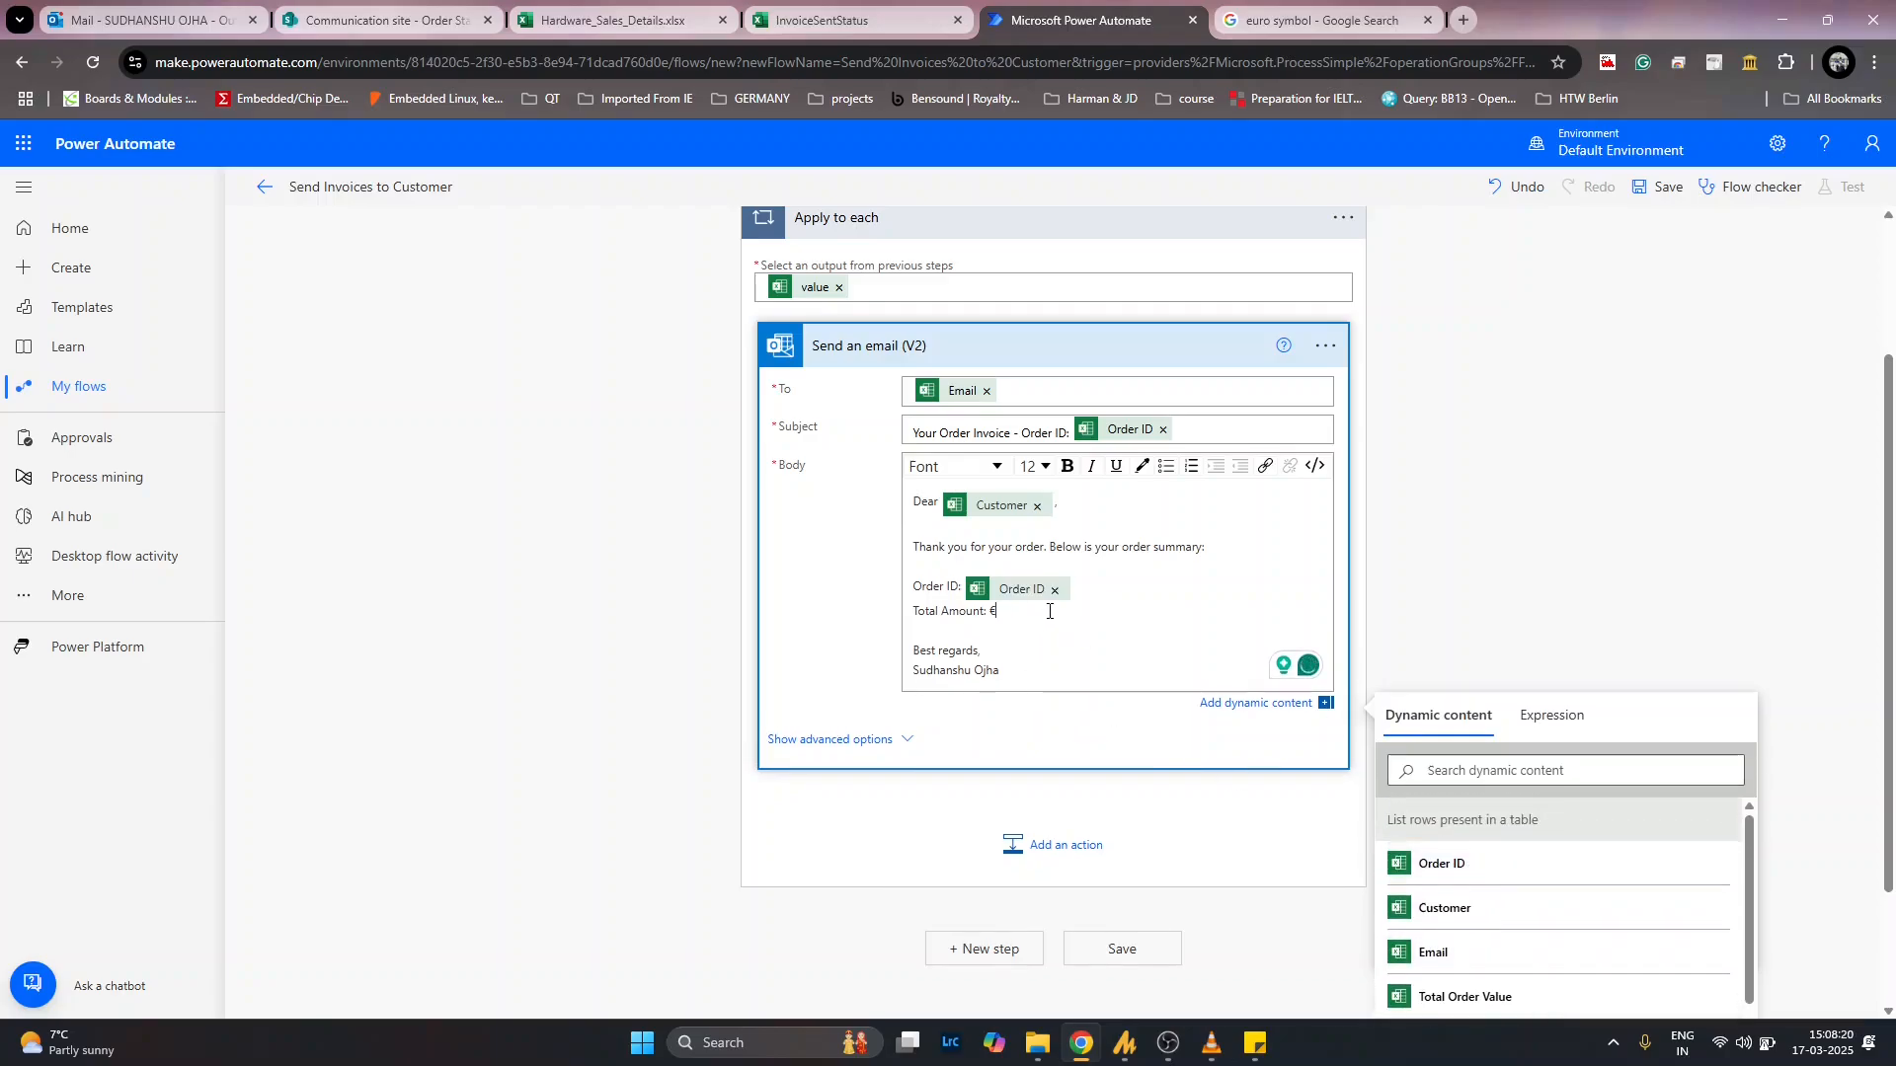
click(1496, 999)
Add the SharePoint action Create item after the email action inside the Apply to each loop
scroll(1120, 647, down, 1)
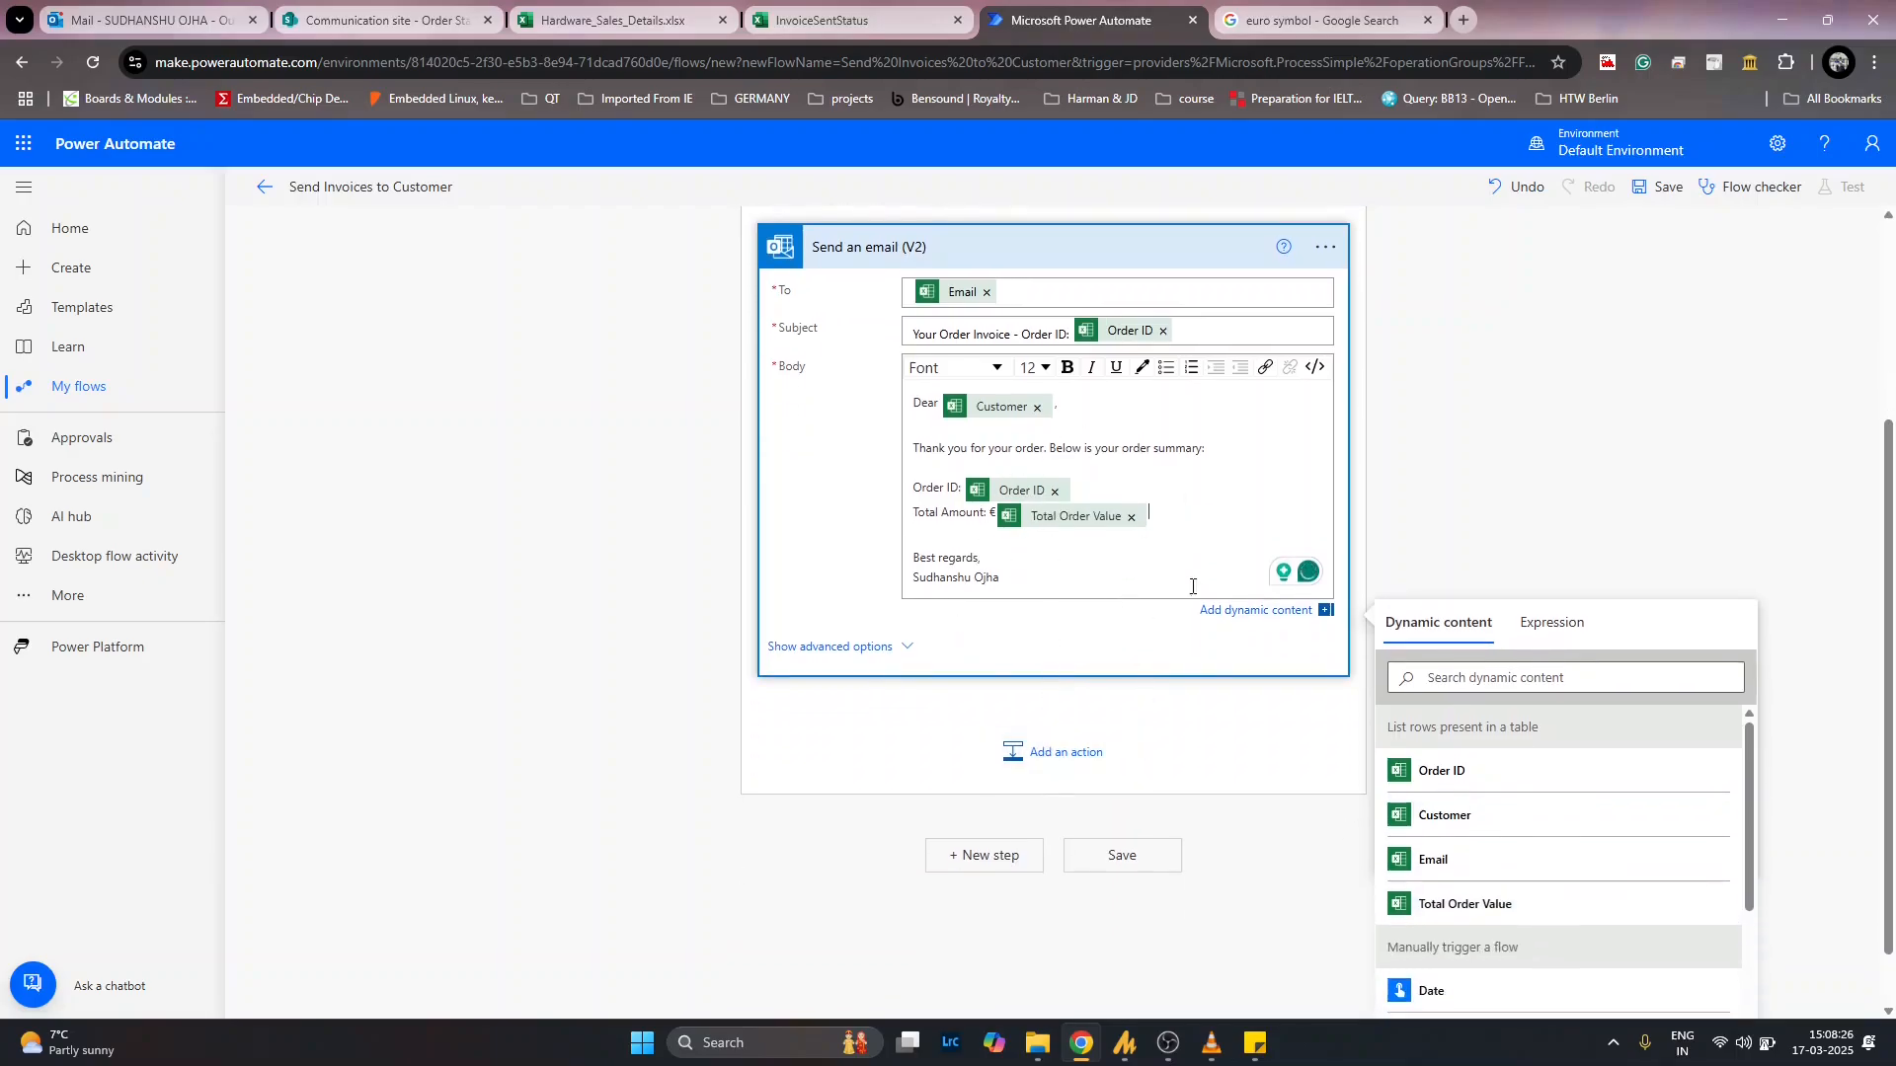
click(1071, 754)
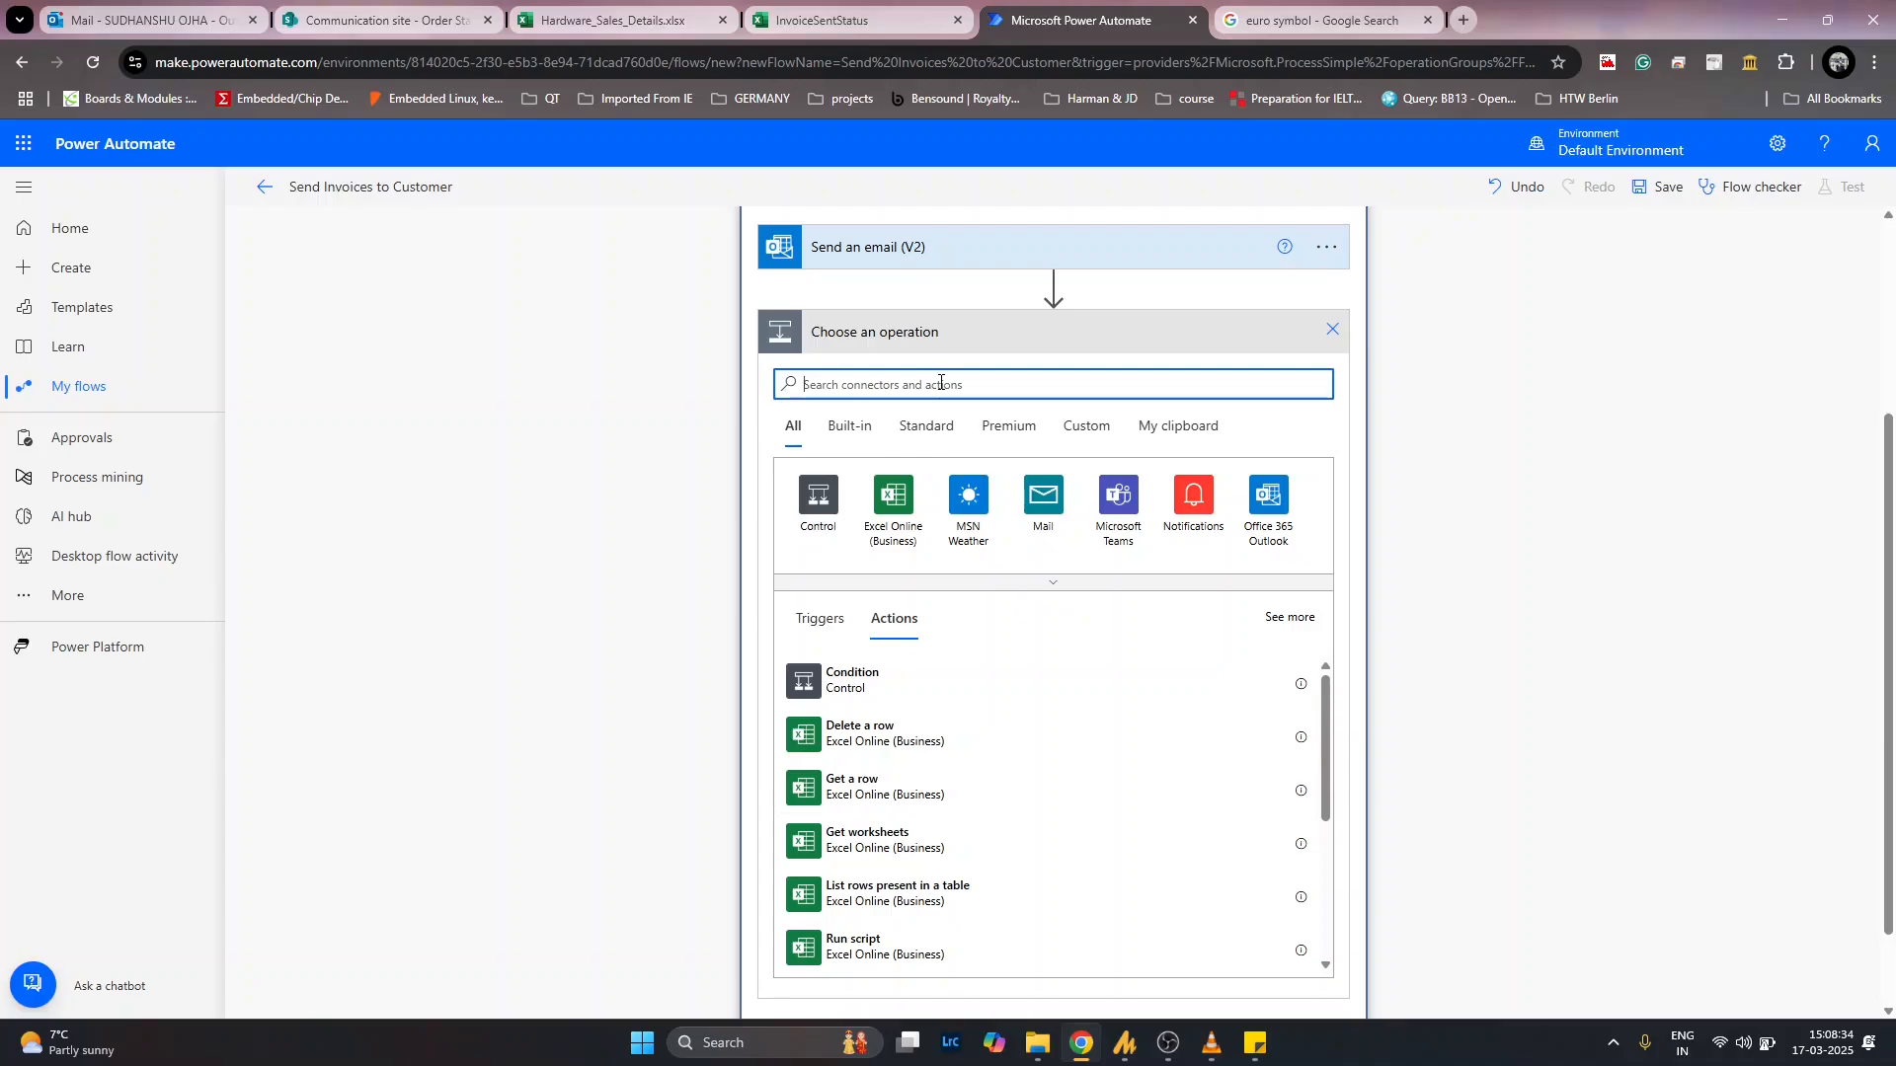
text(create item)
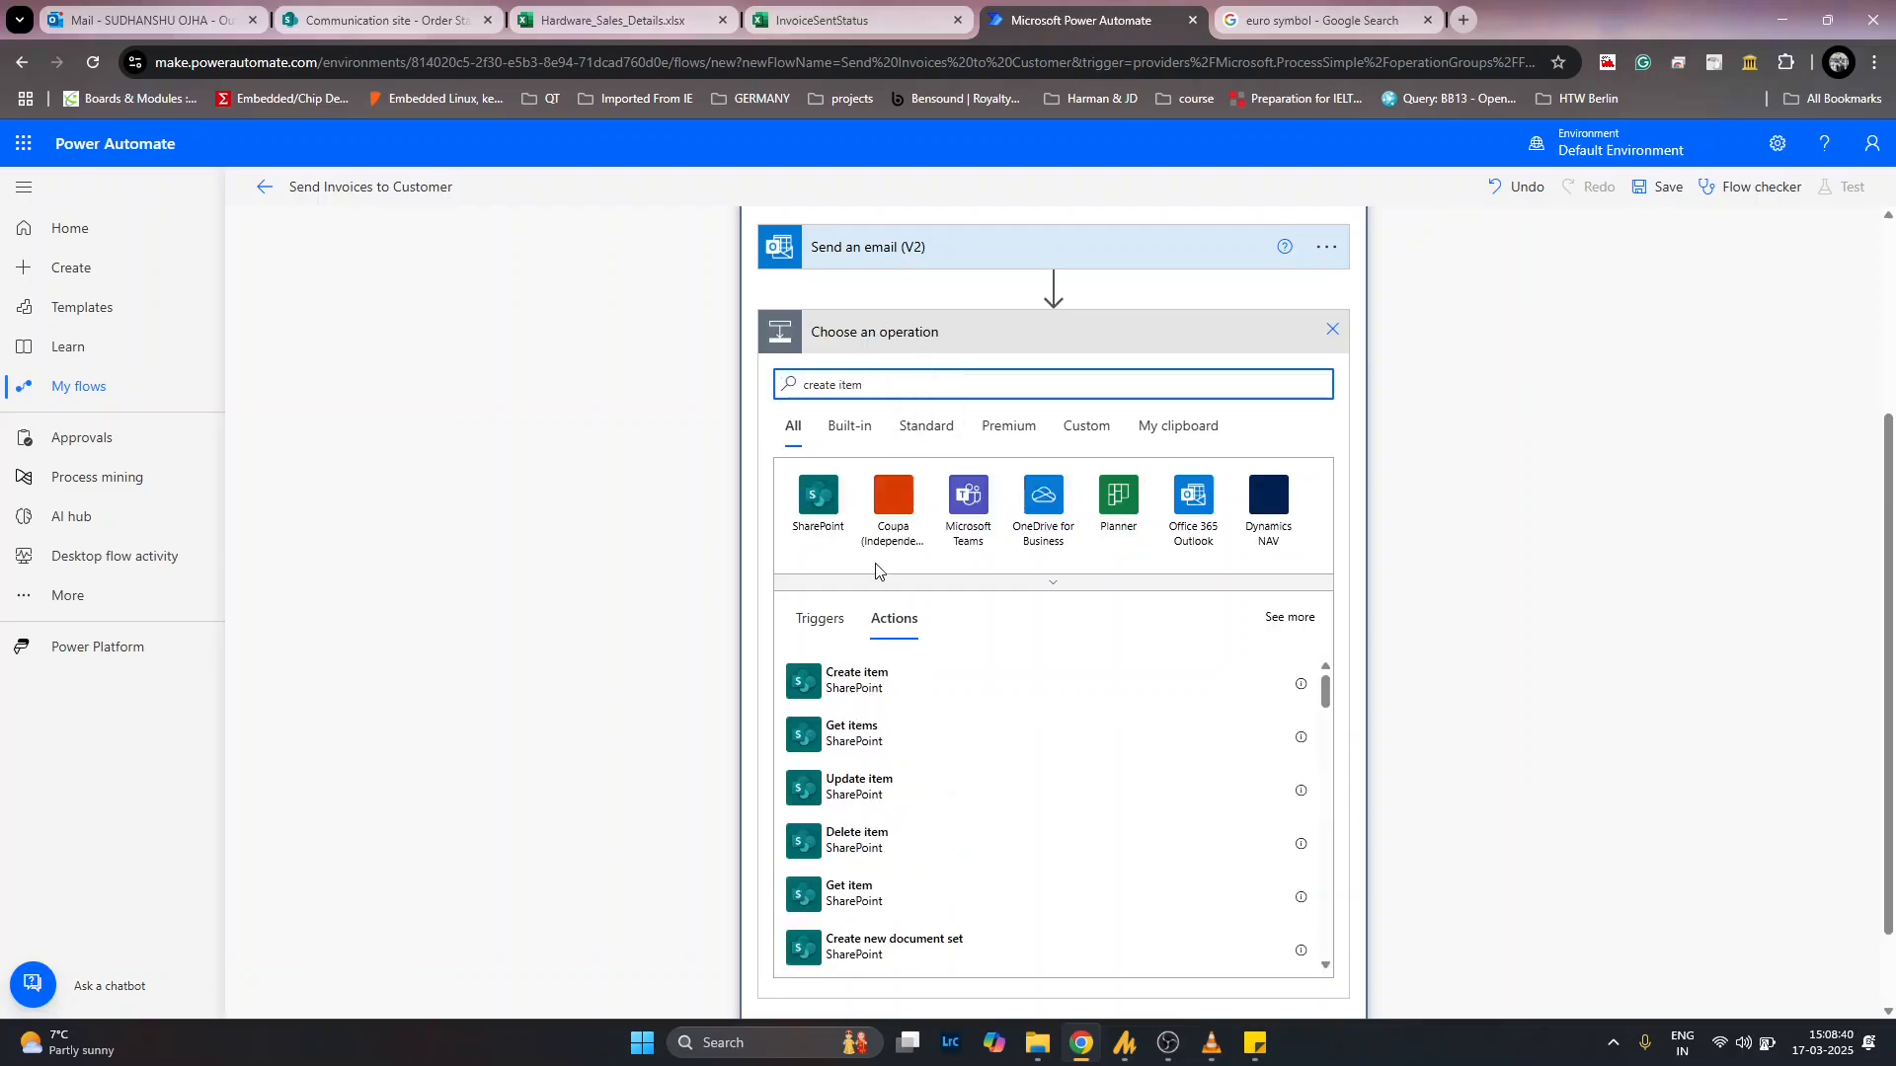
click(928, 690)
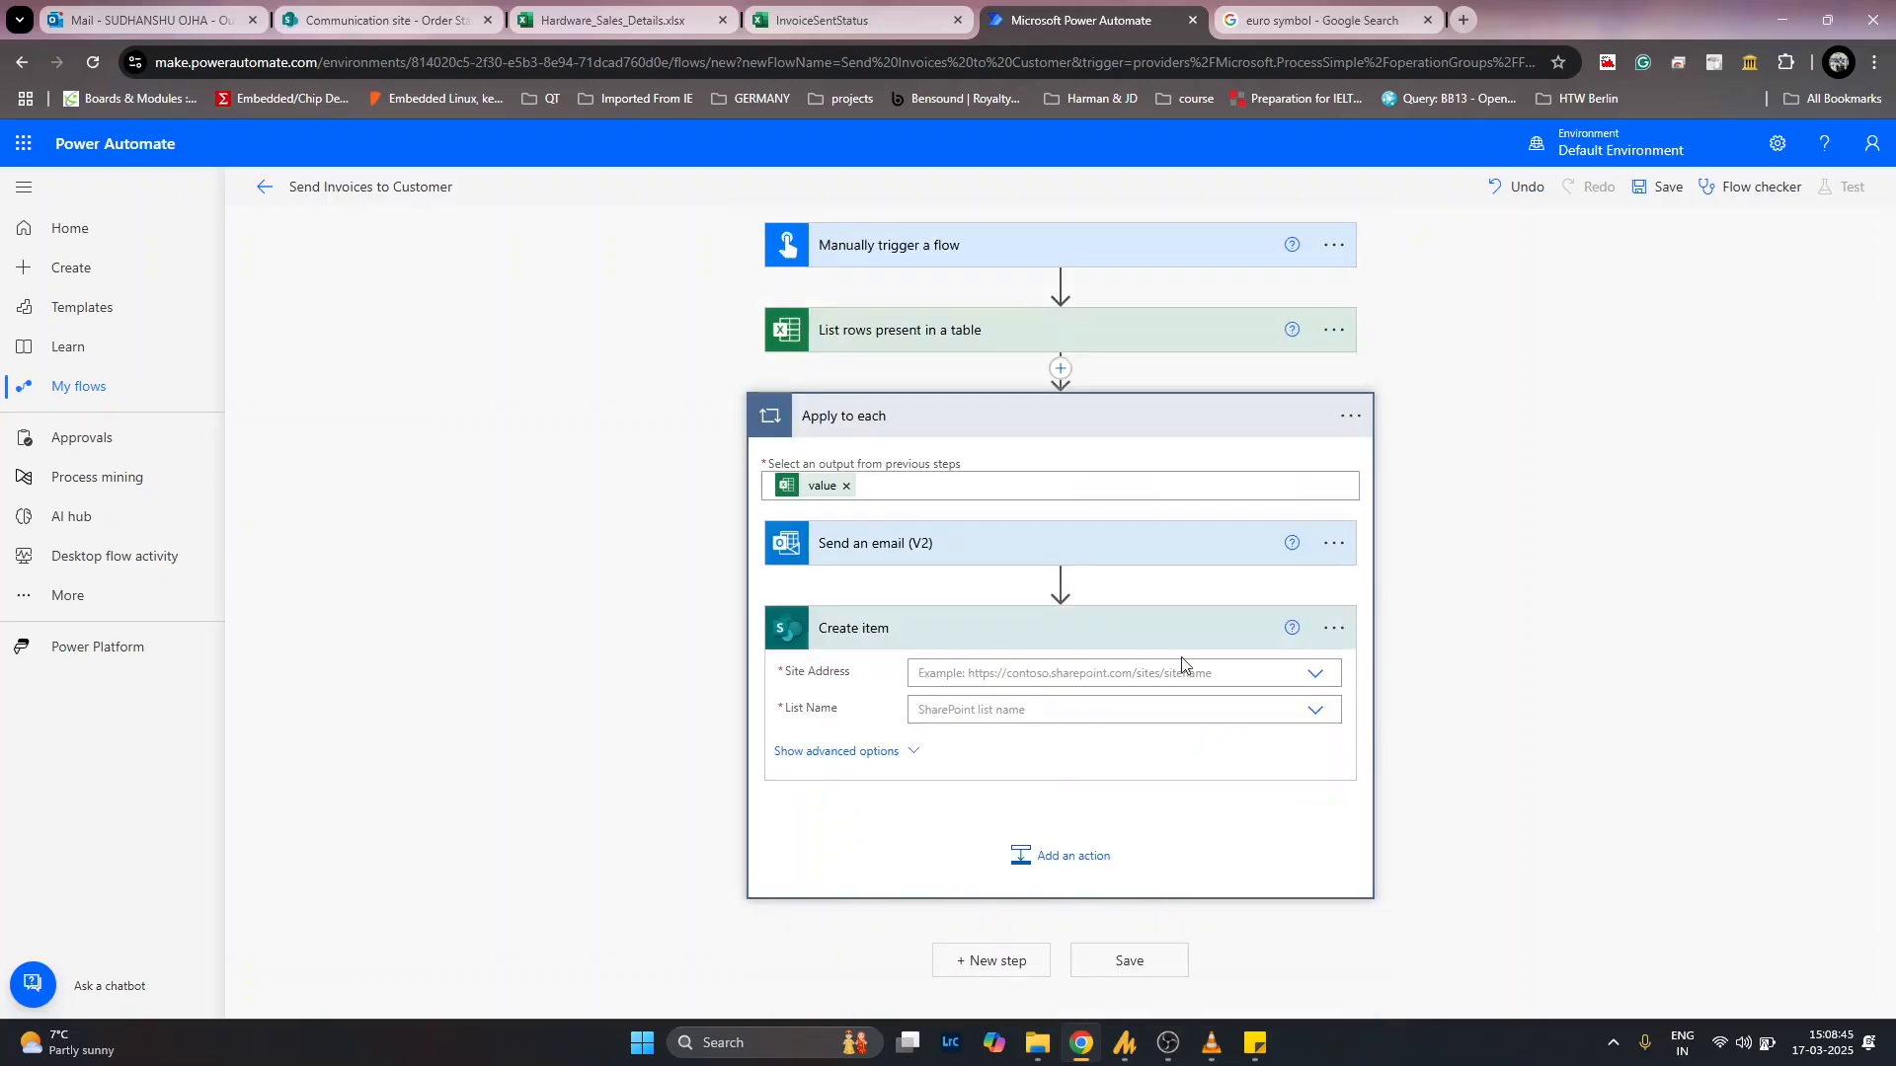
Set the Create item action's site address to the Communication site and its list name to Order Status
click(1314, 673)
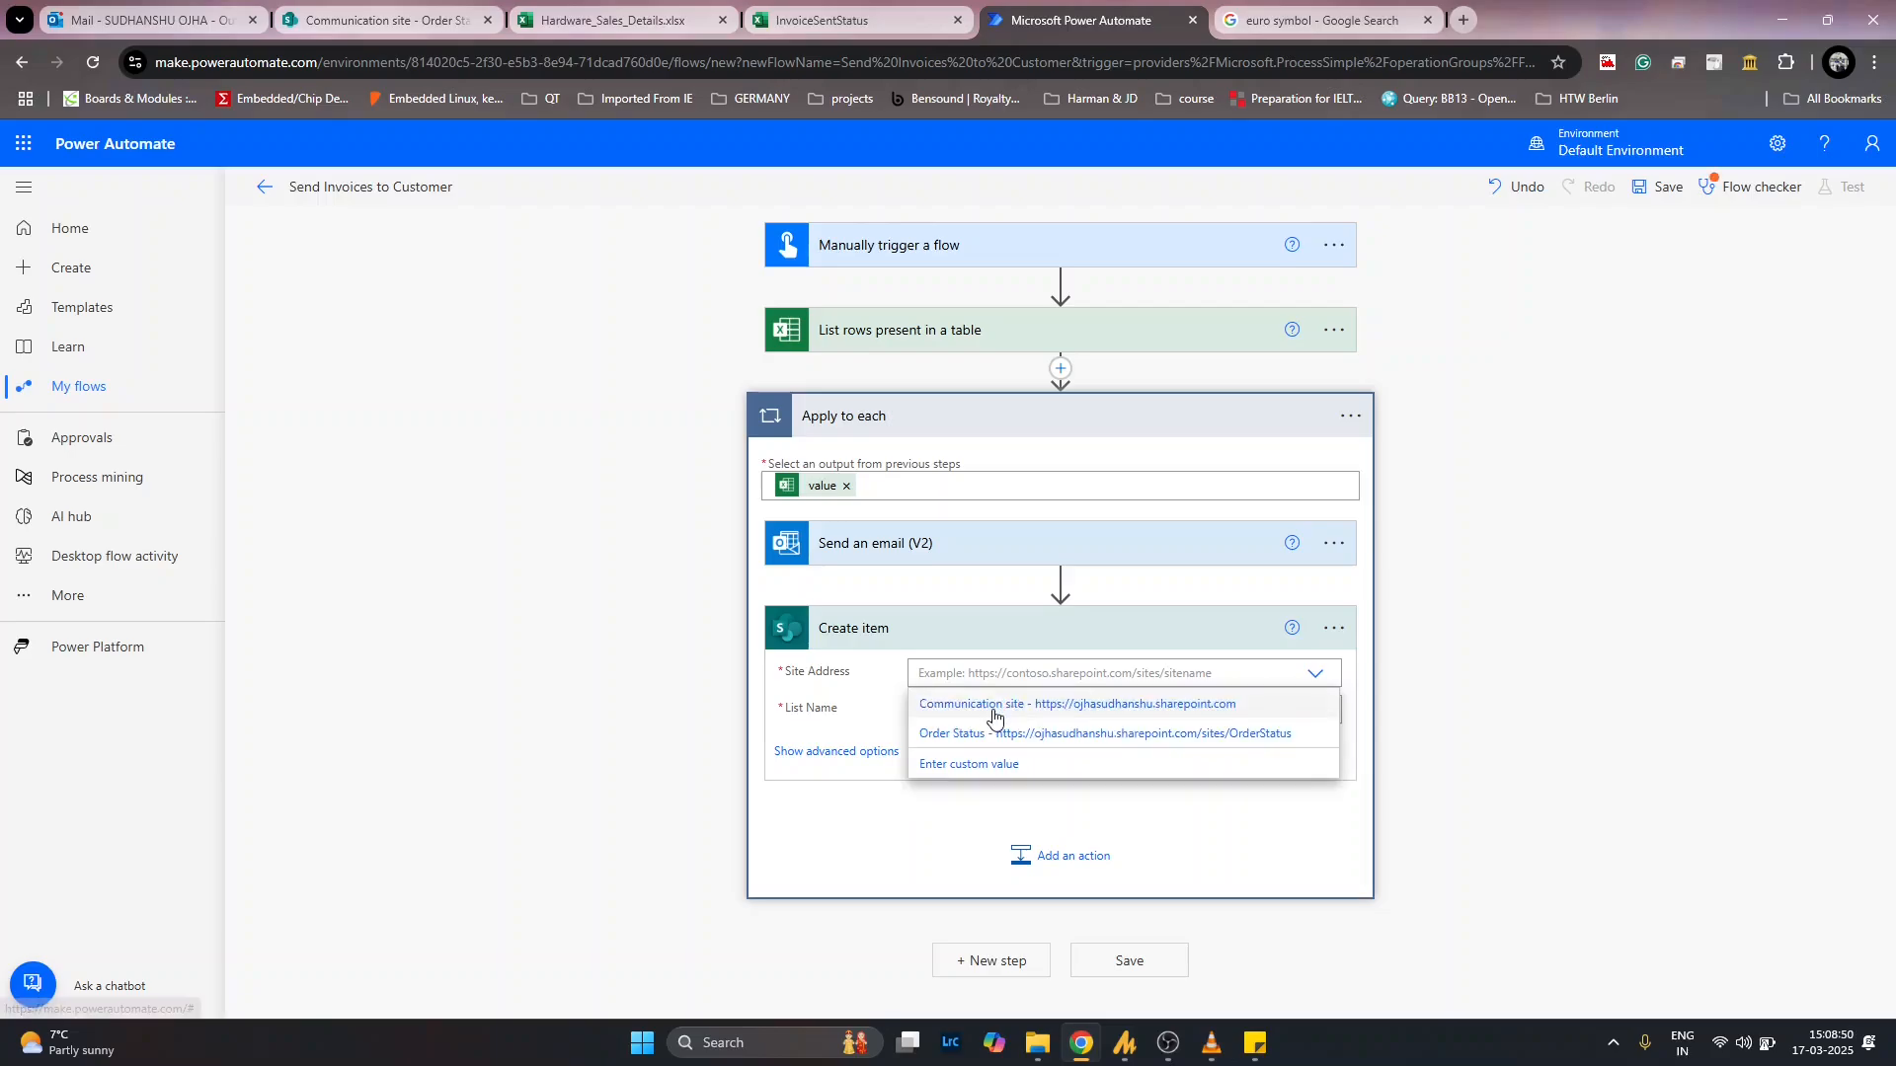
click(1003, 704)
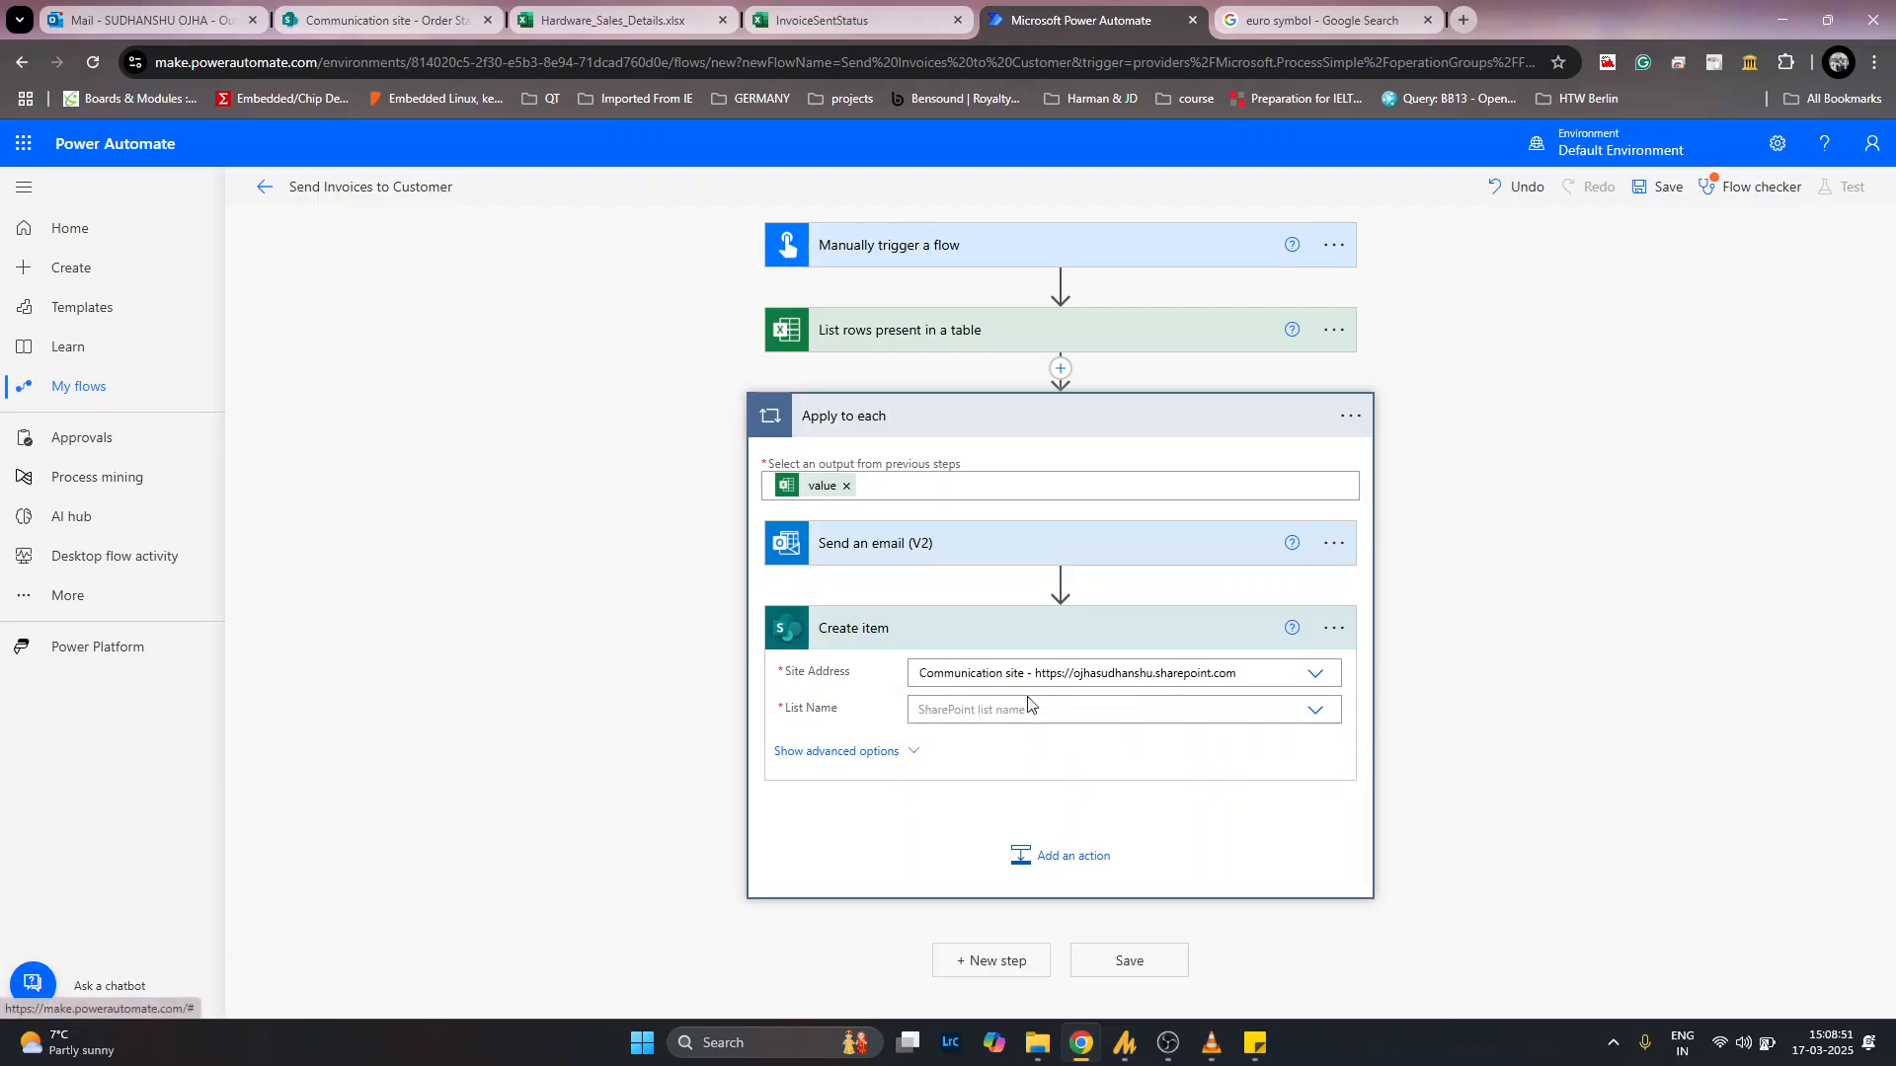
click(1087, 703)
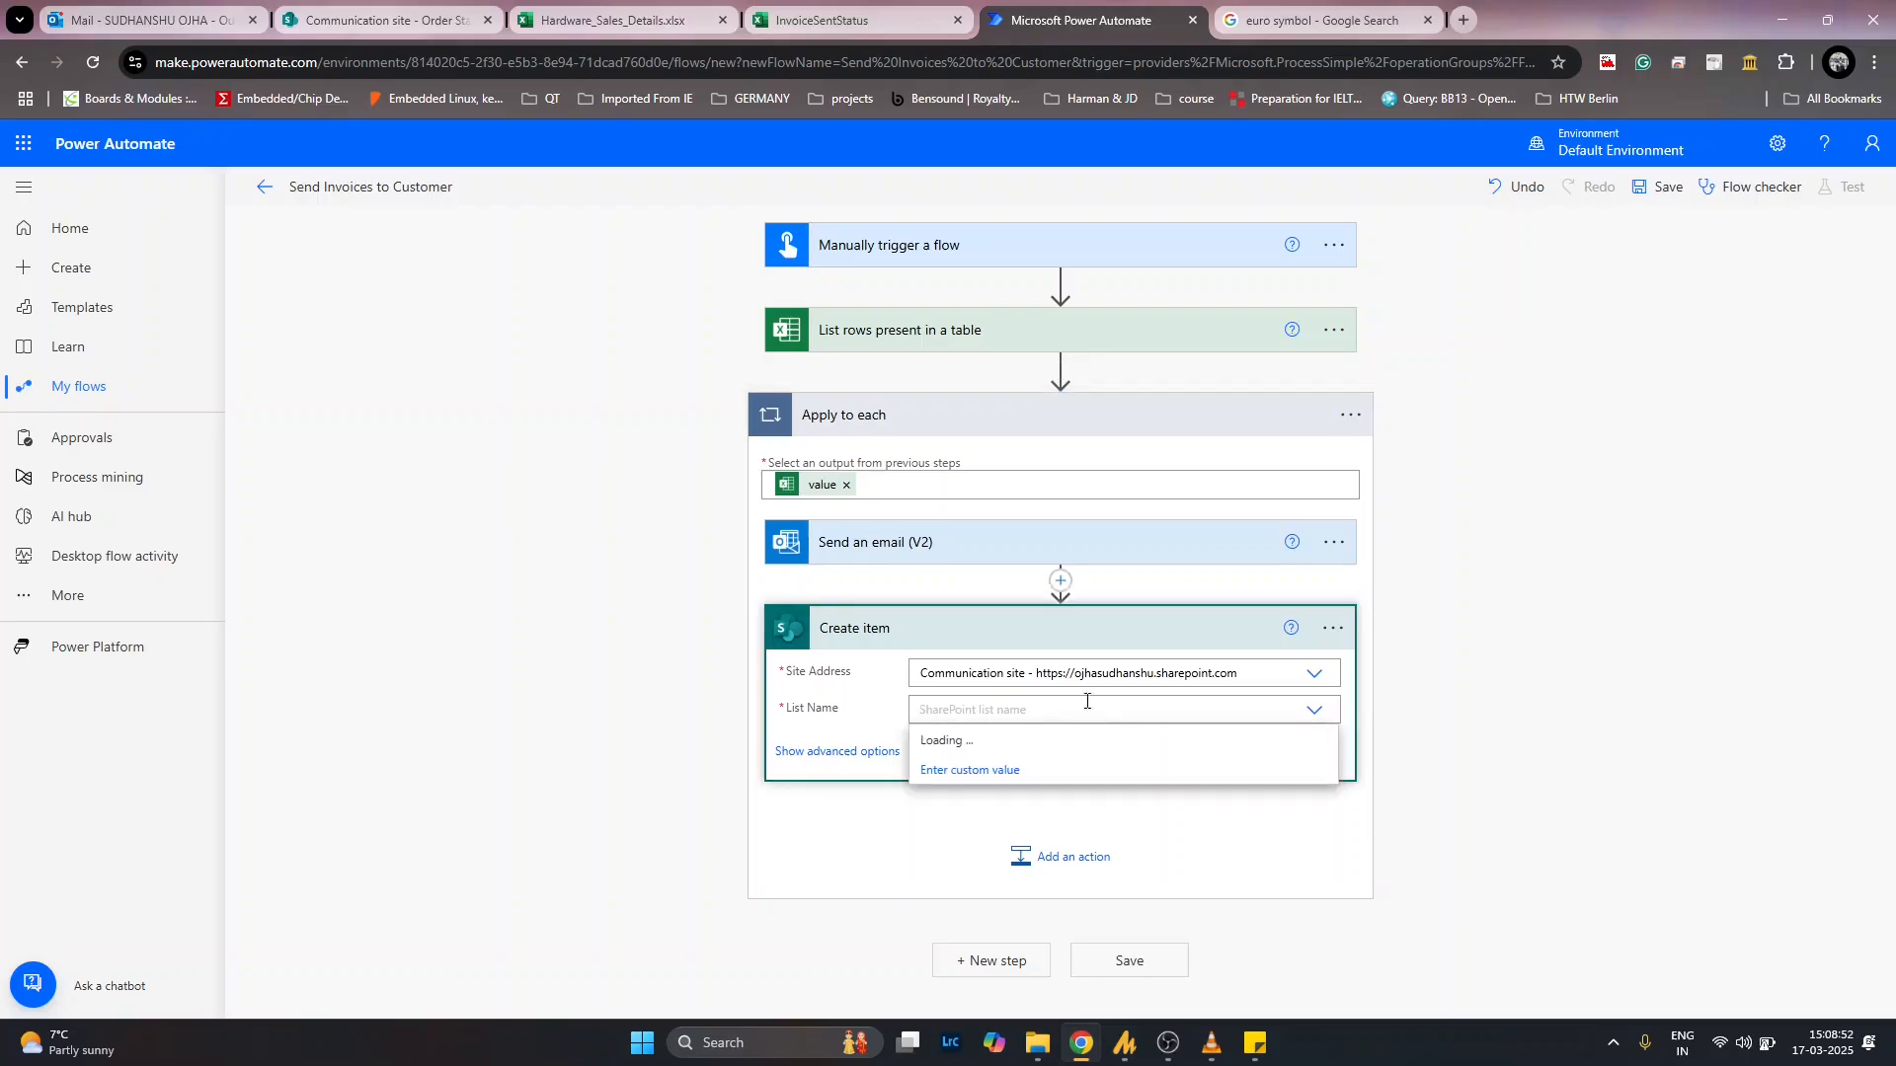
click(988, 740)
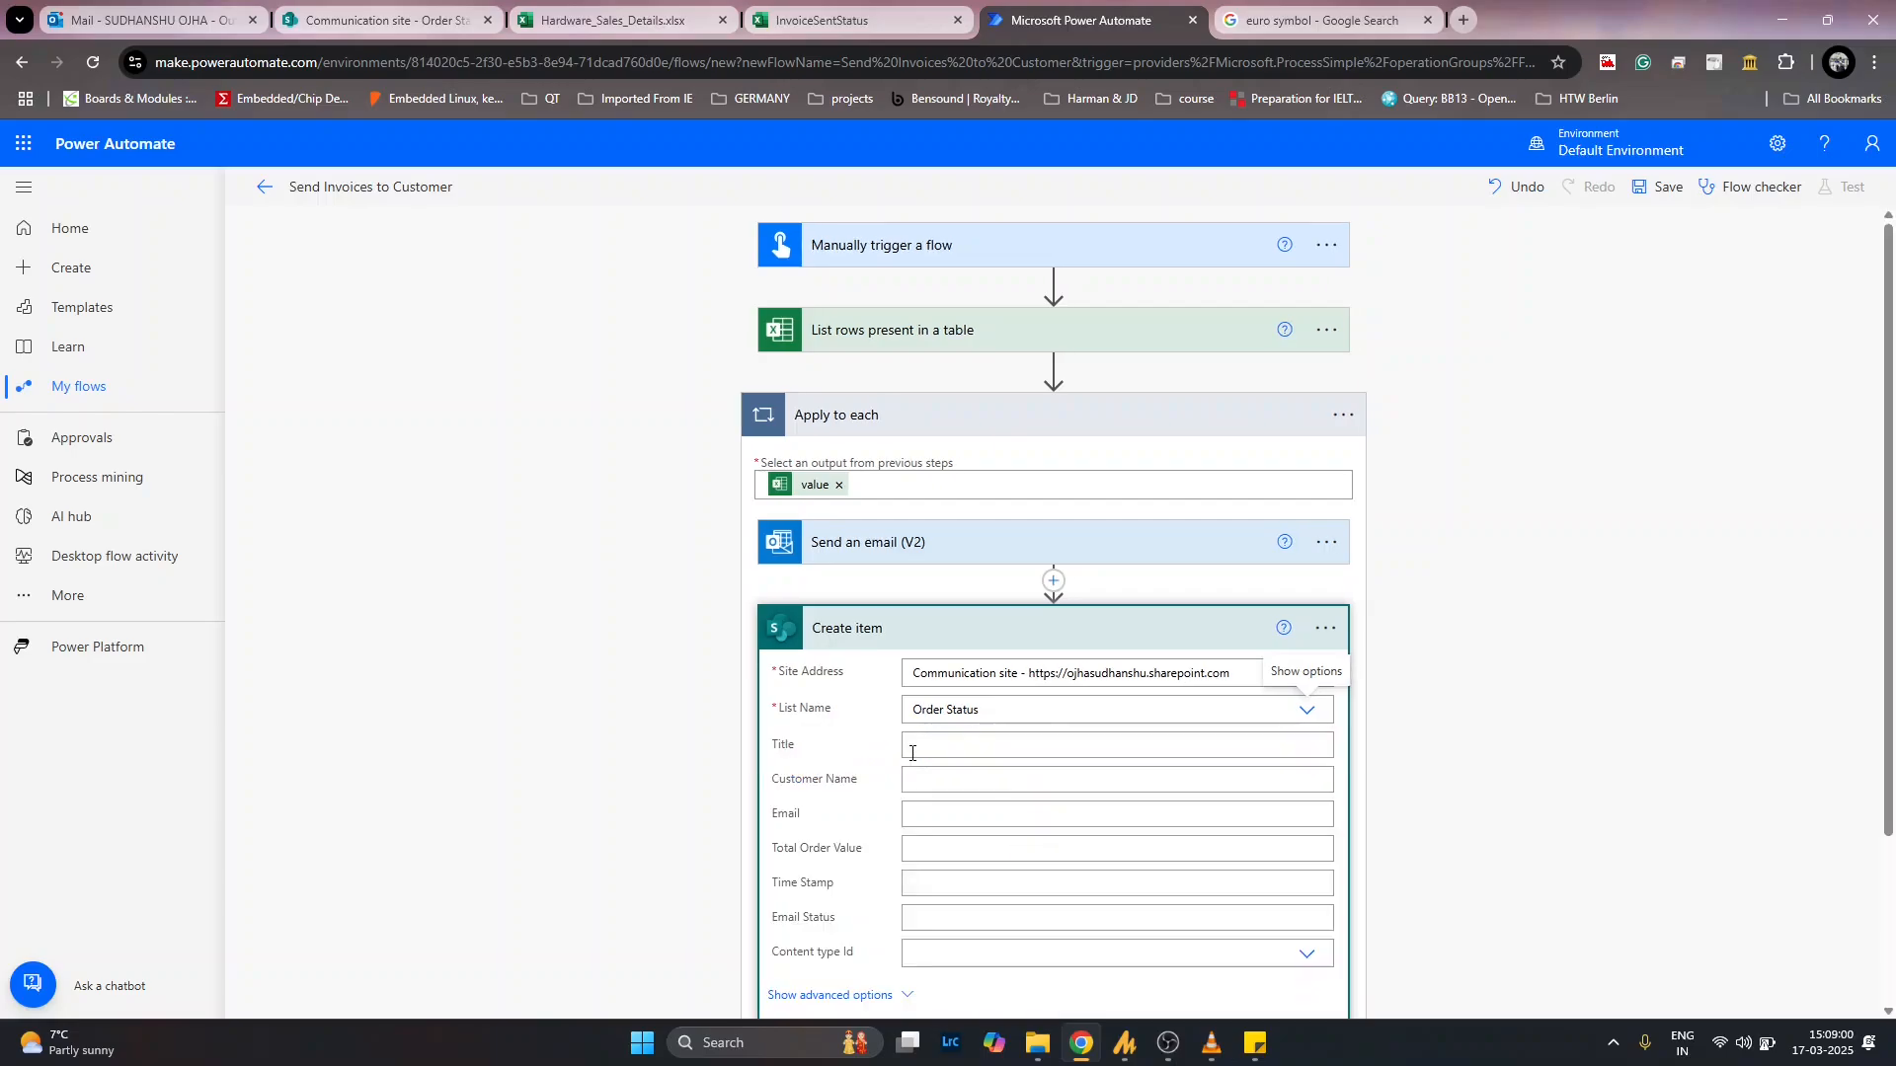
Map Create item's Title to Order ID, Customer Name to Customer, Email to Email, and Total Order Value to Total Order Value
scroll(927, 744, down, 3)
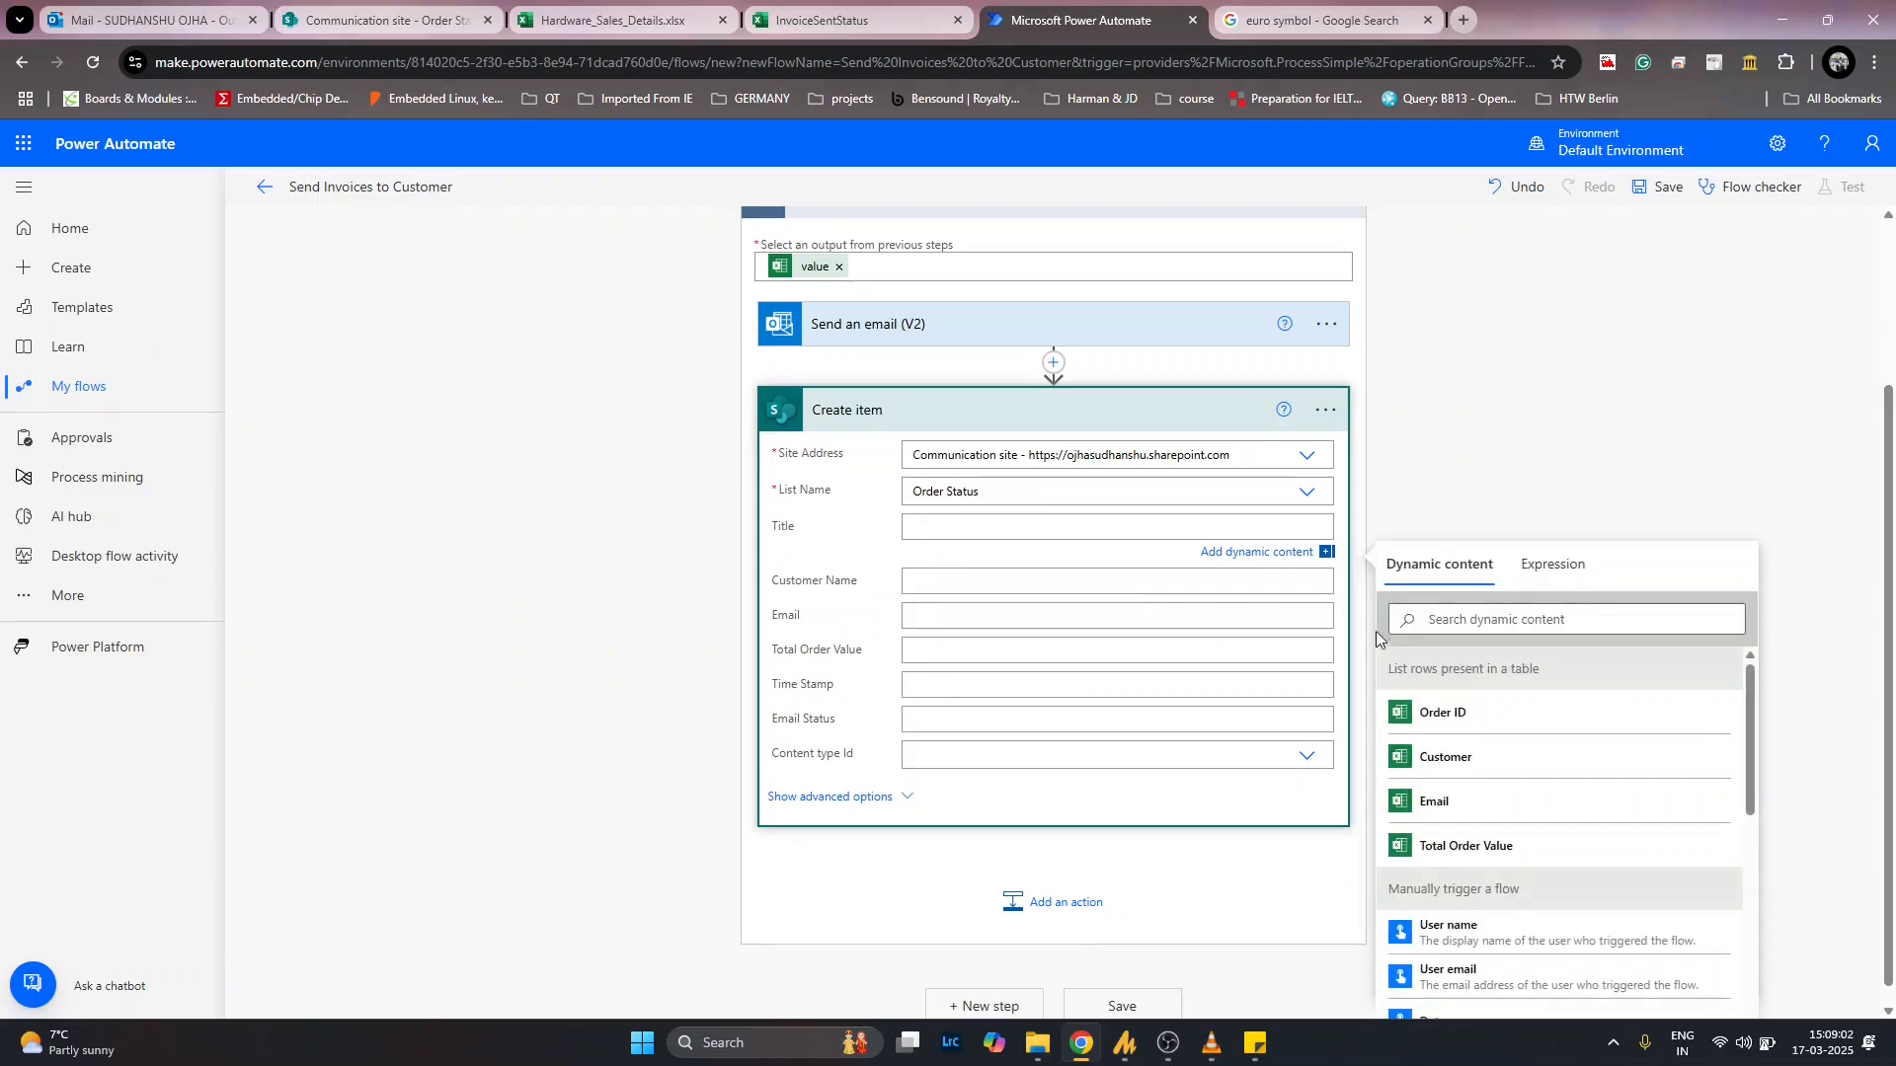
click(1442, 716)
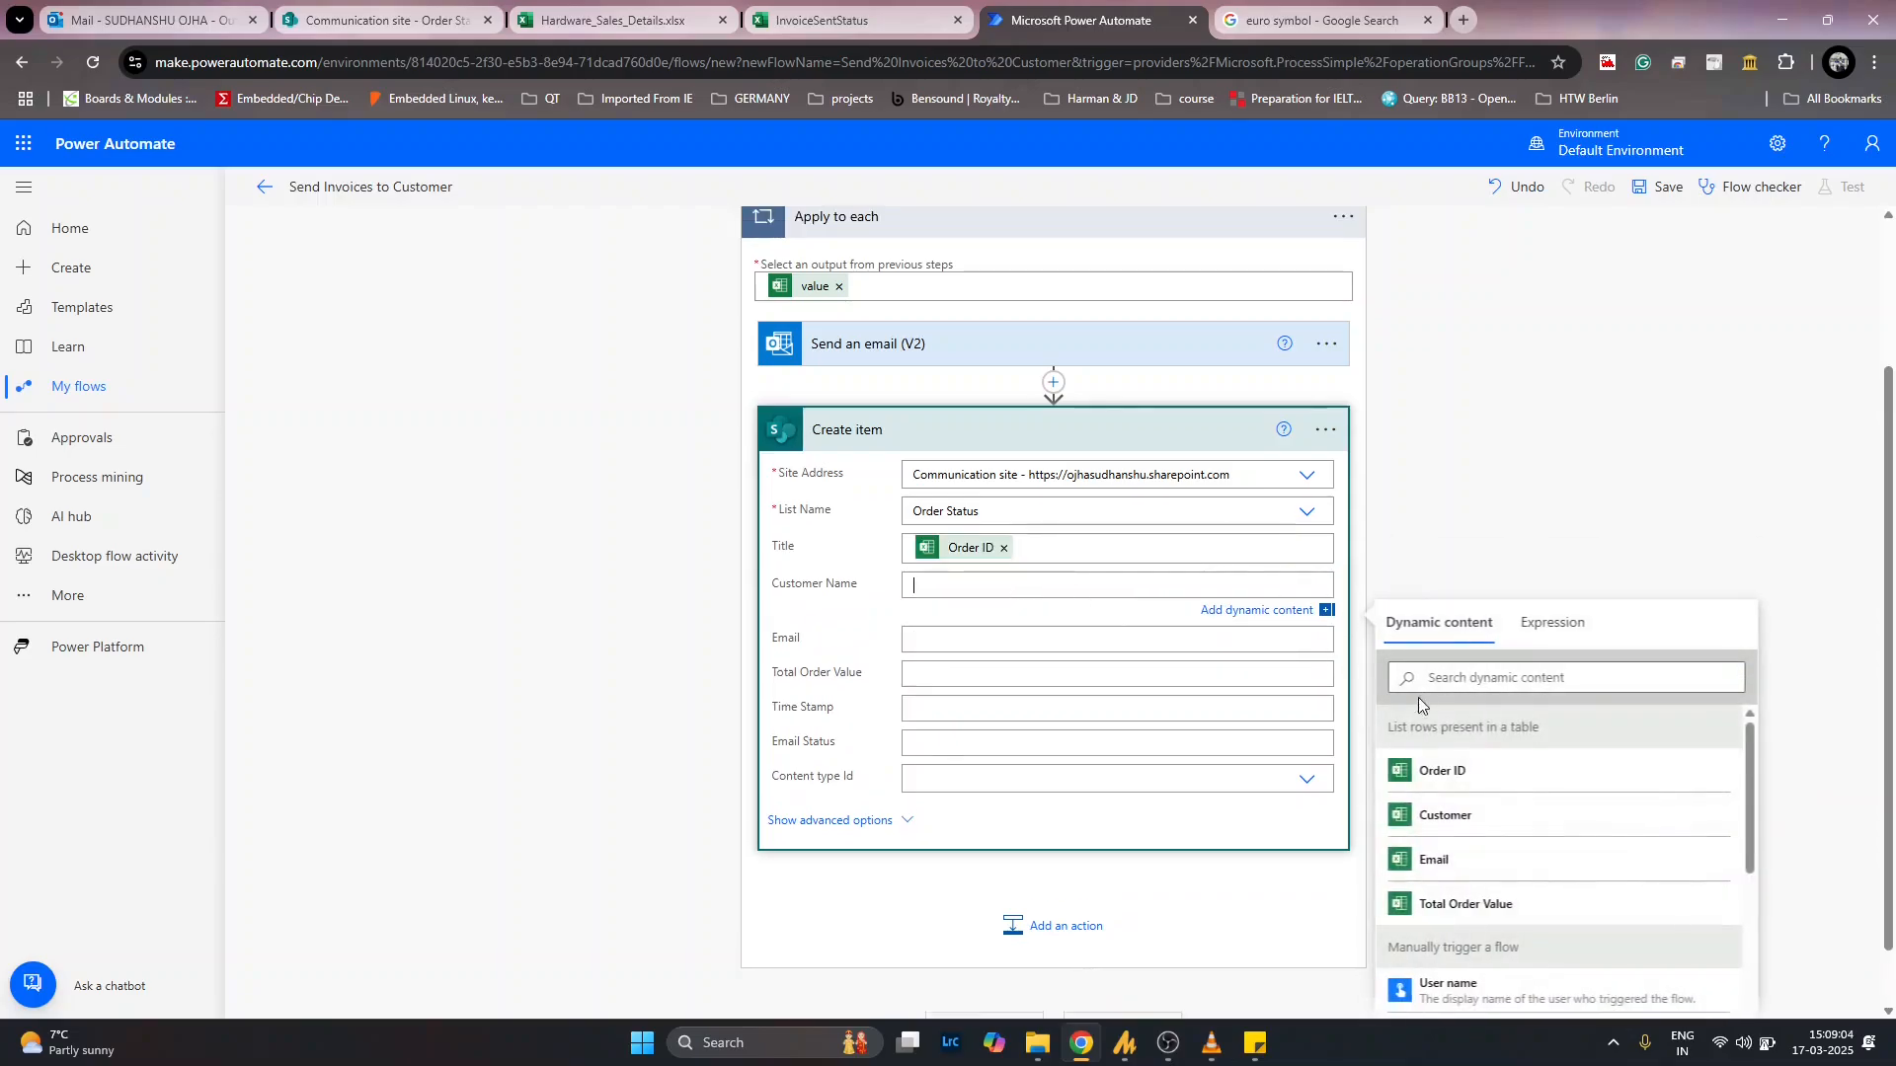
click(1446, 816)
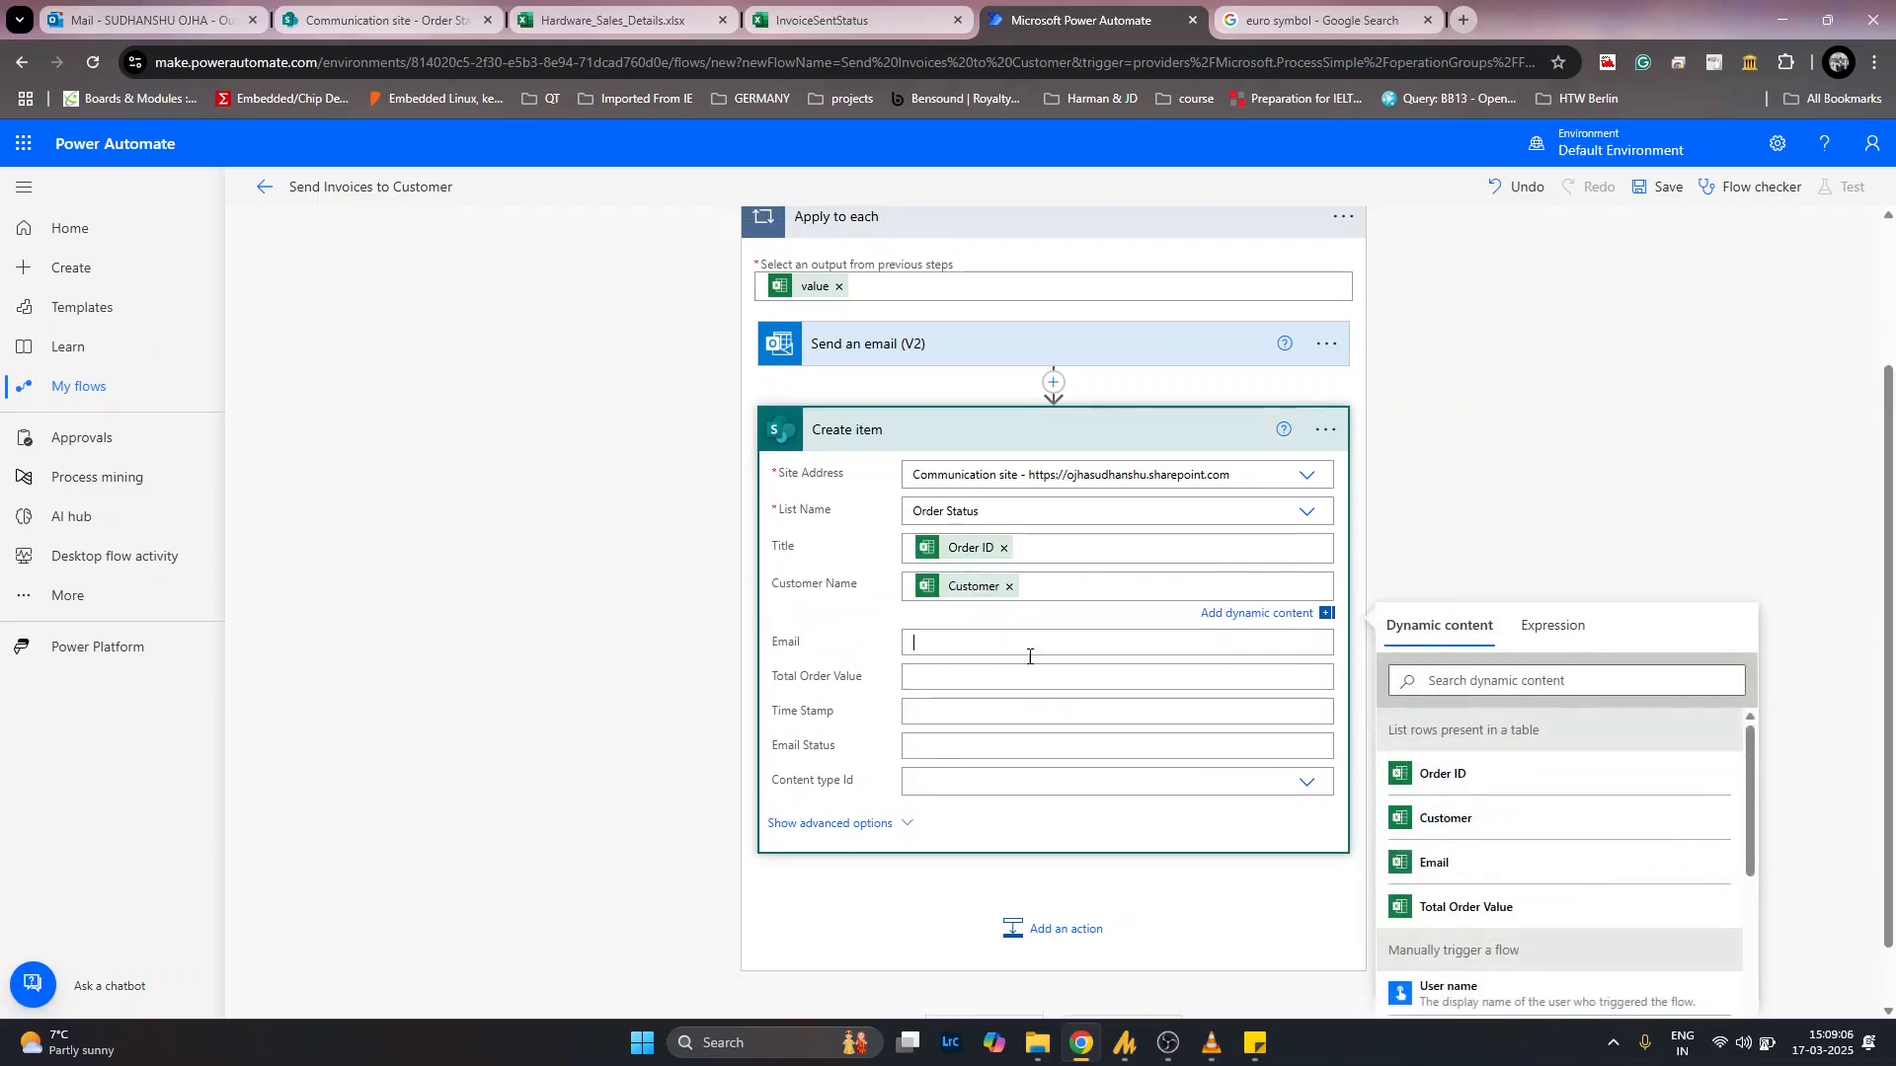
click(1471, 917)
scroll(1002, 574, down, 1)
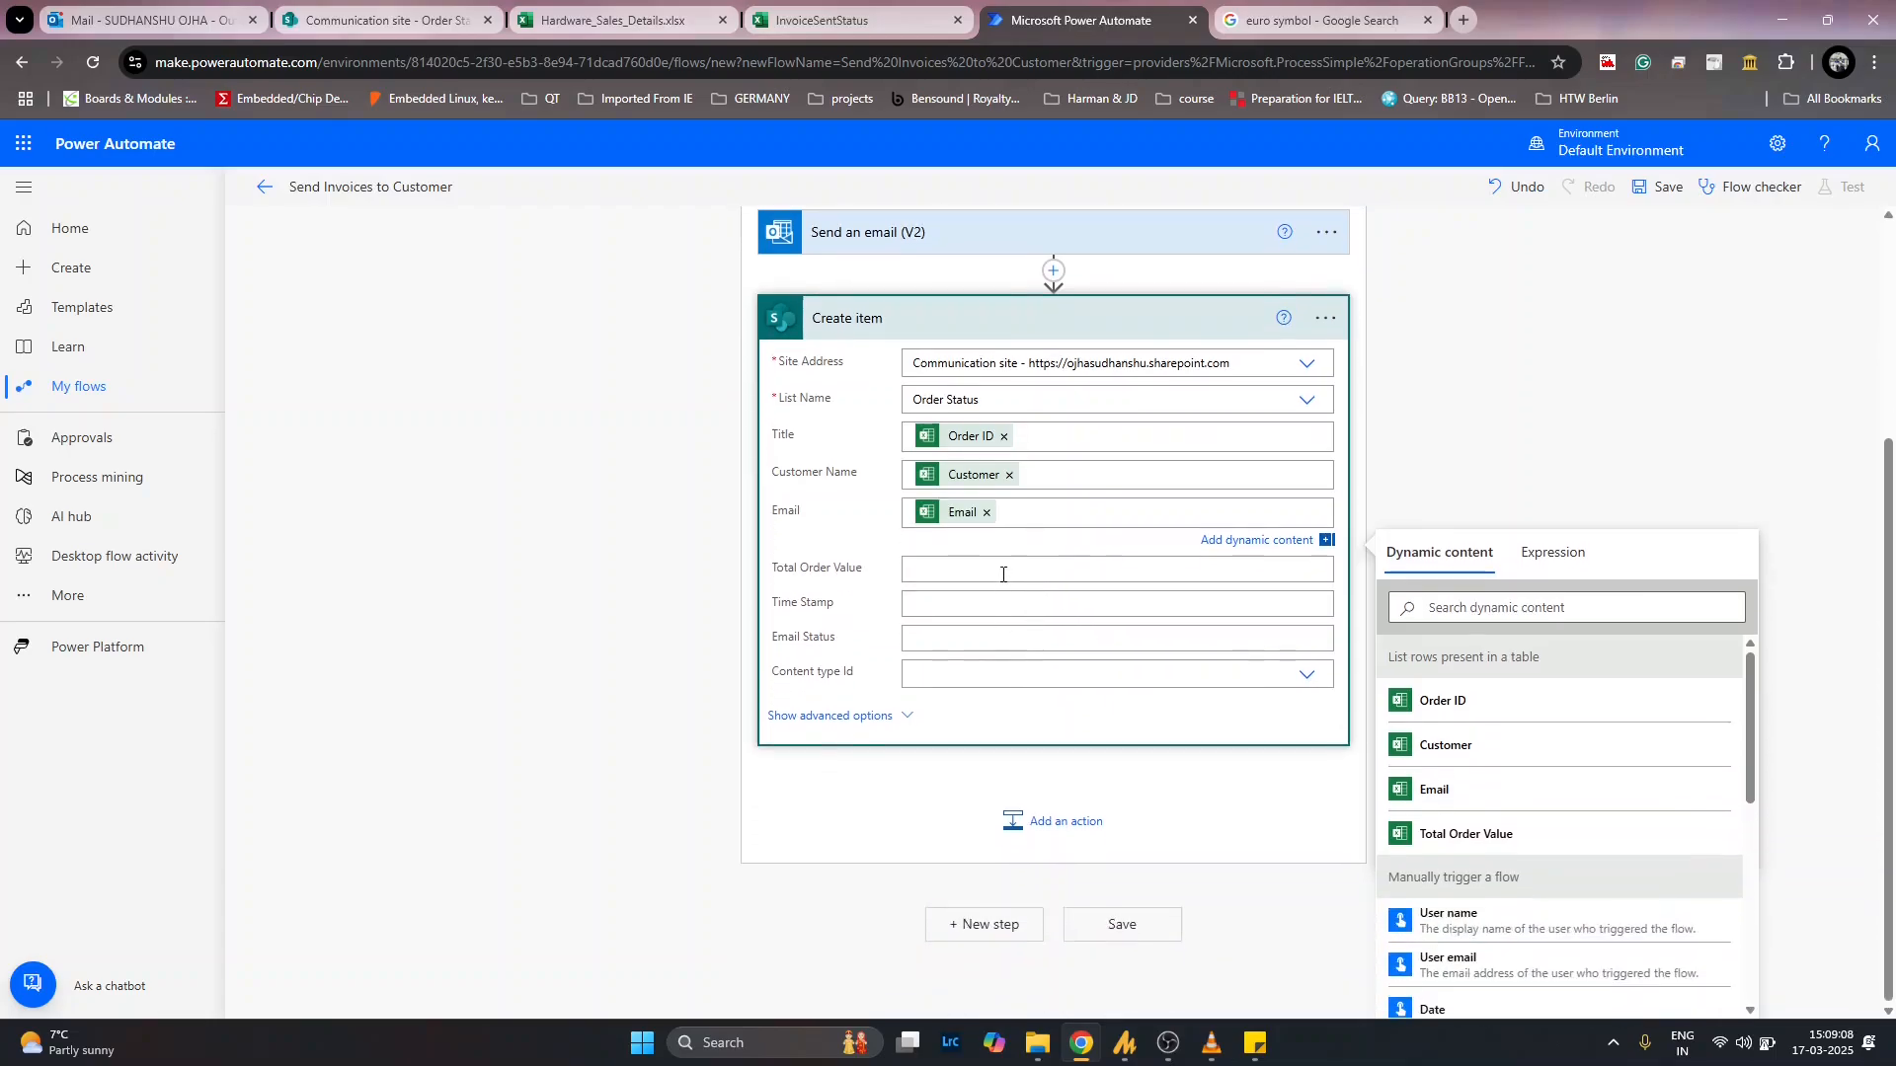
click(1537, 892)
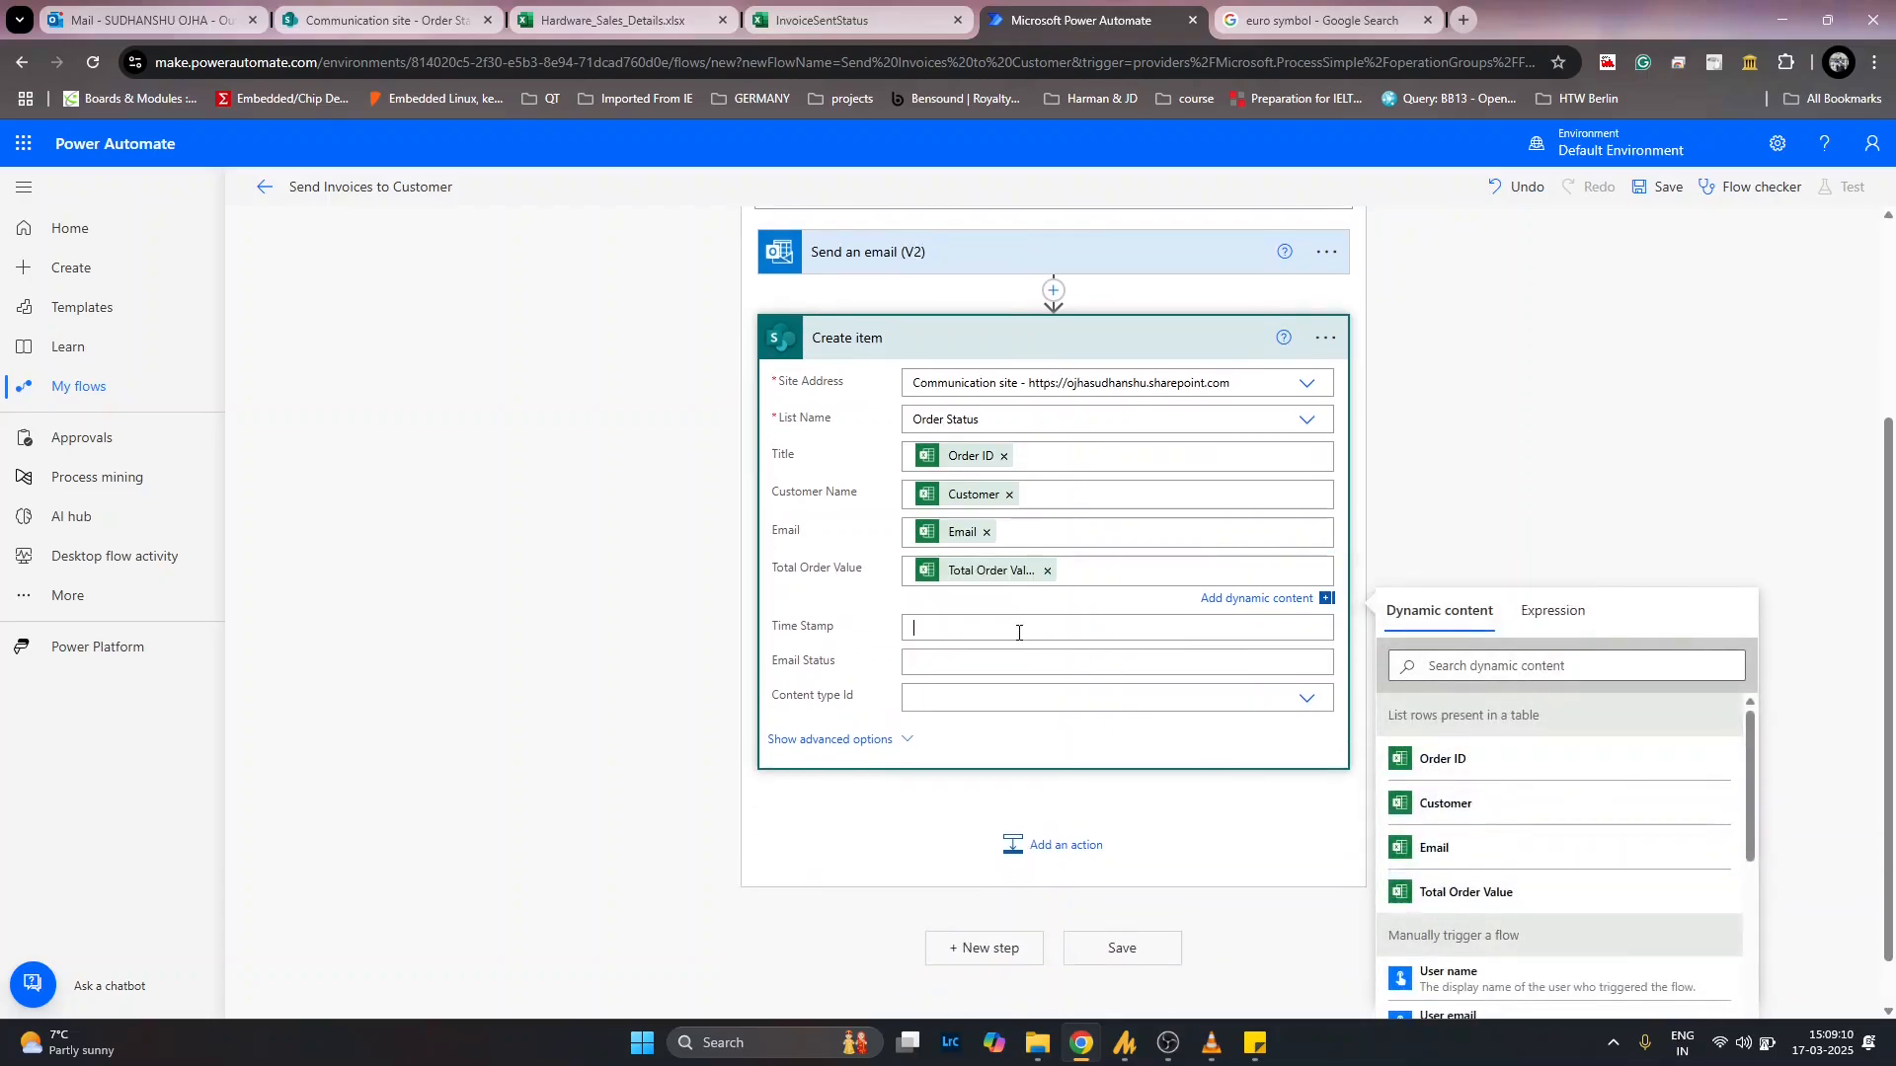
Set Create item's Time Stamp to the expression utcNow() and its Email Status to Success
click(1542, 667)
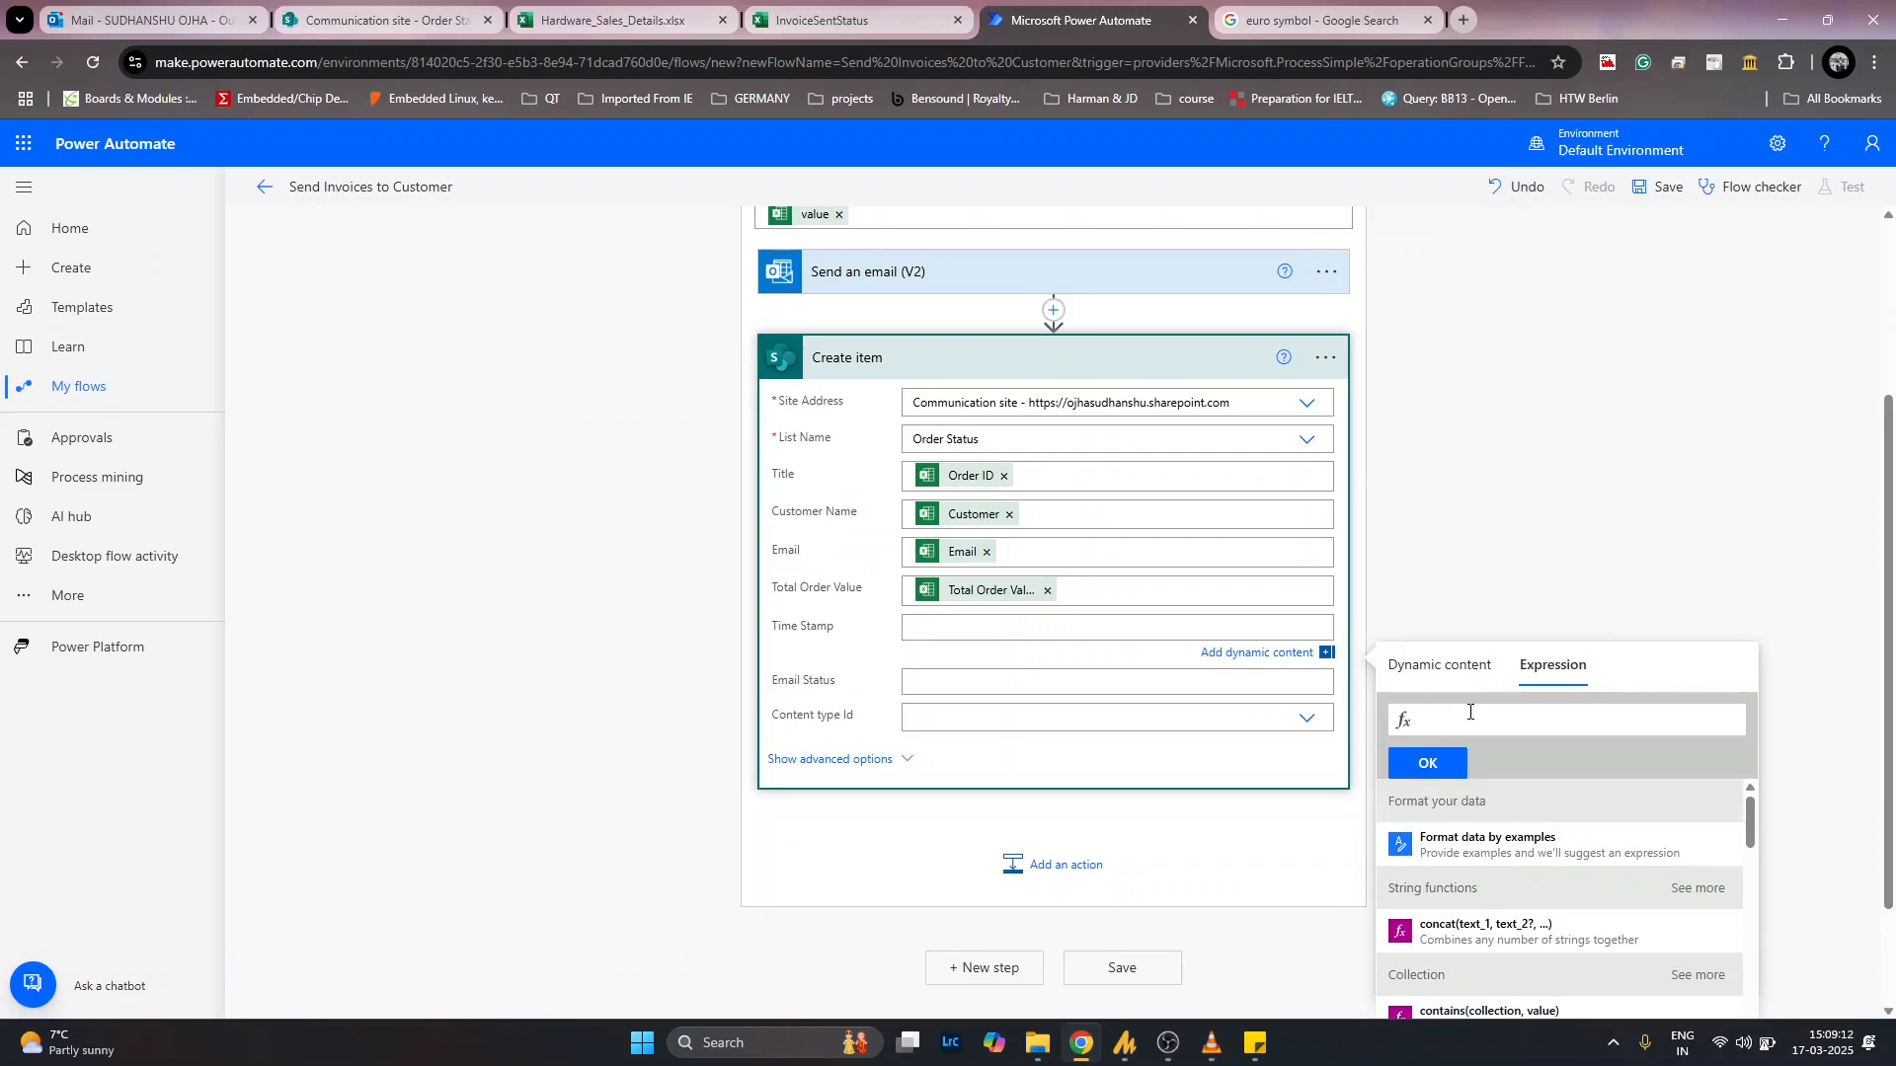
text(utcNow())
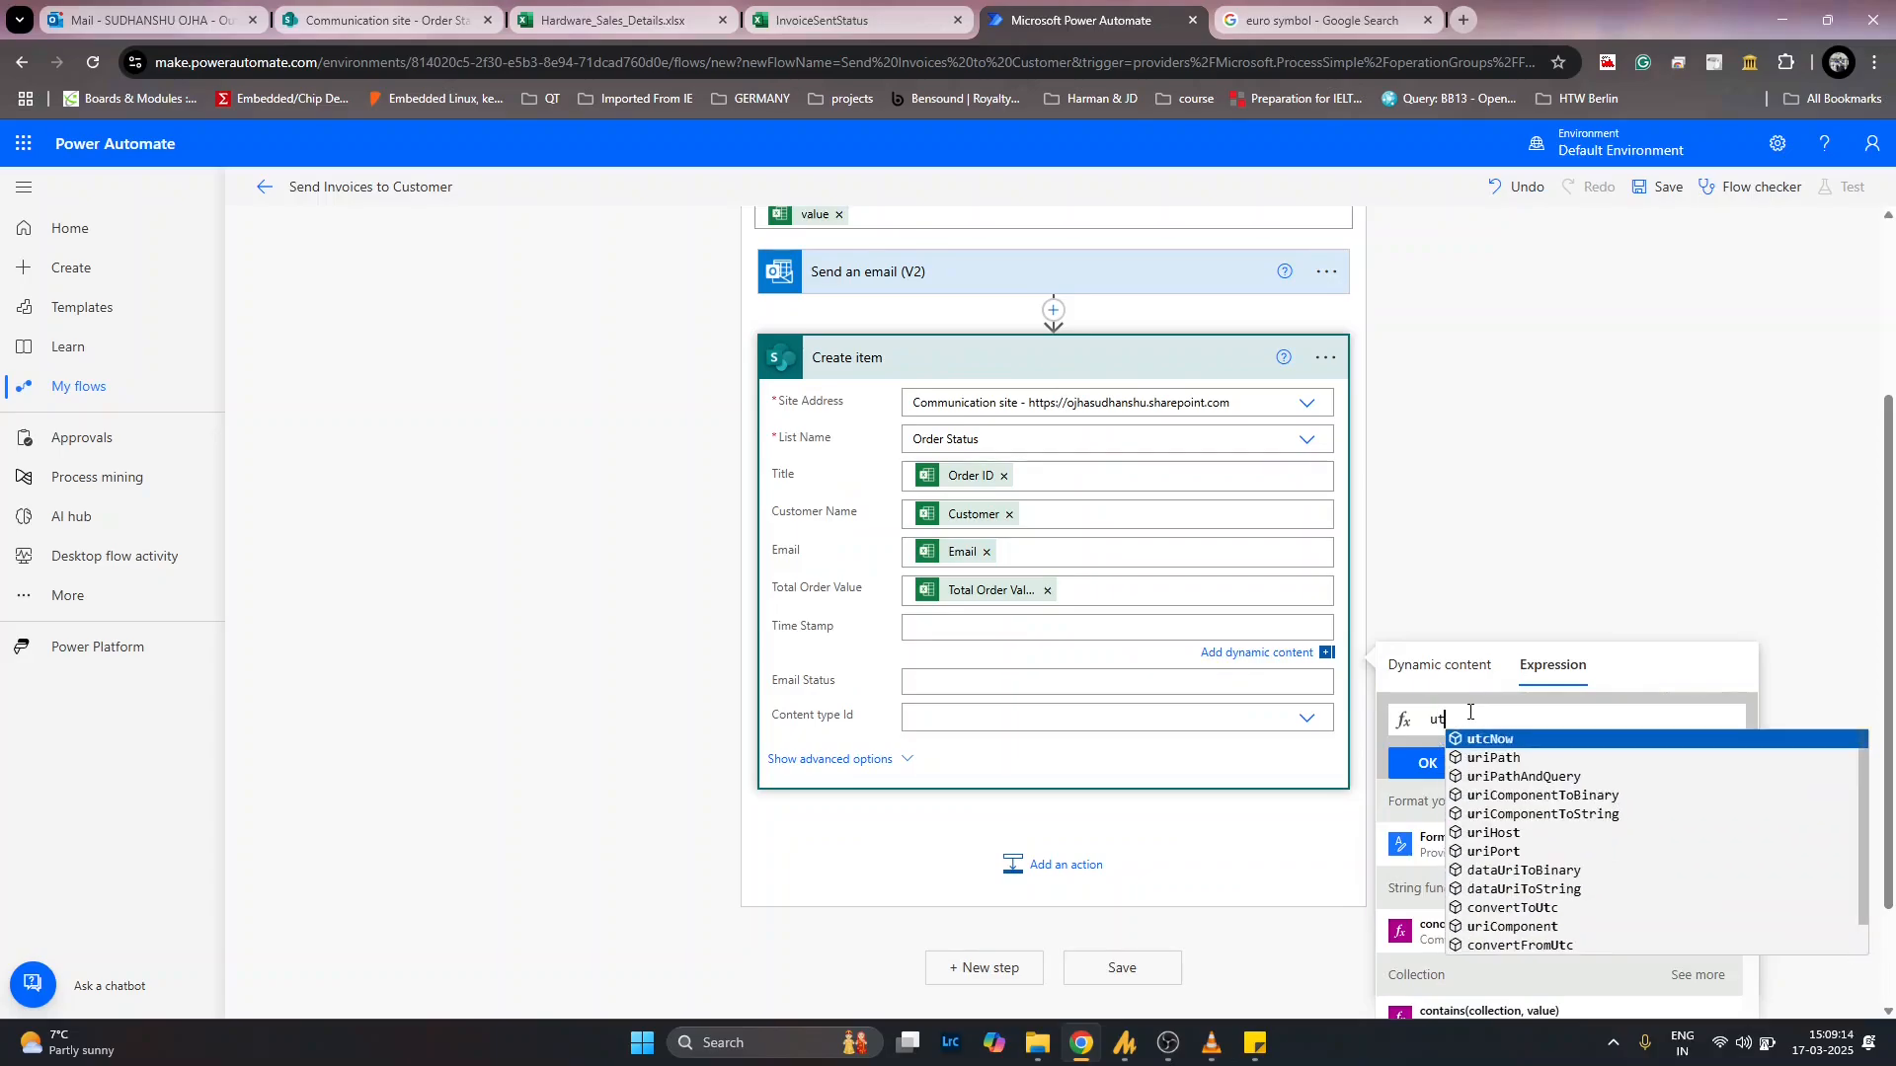
click(1430, 761)
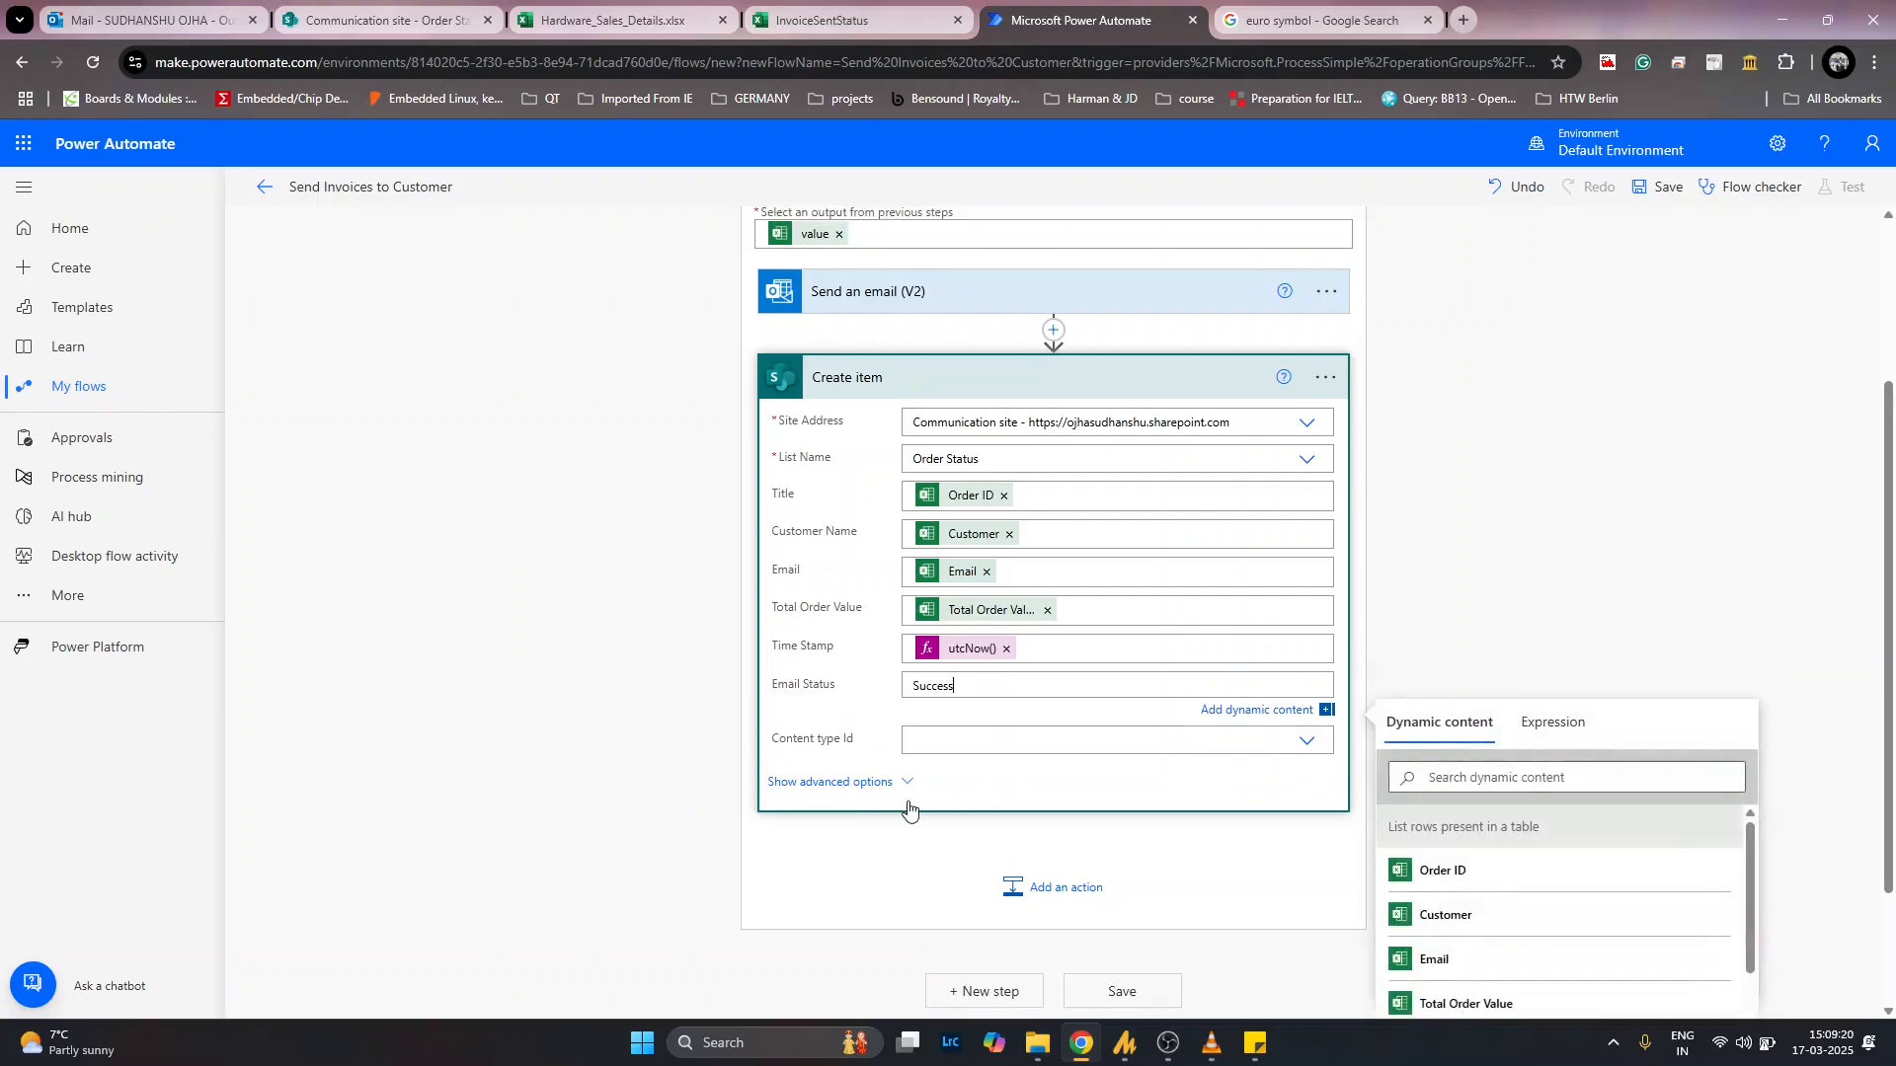
text(Success)
click(907, 783)
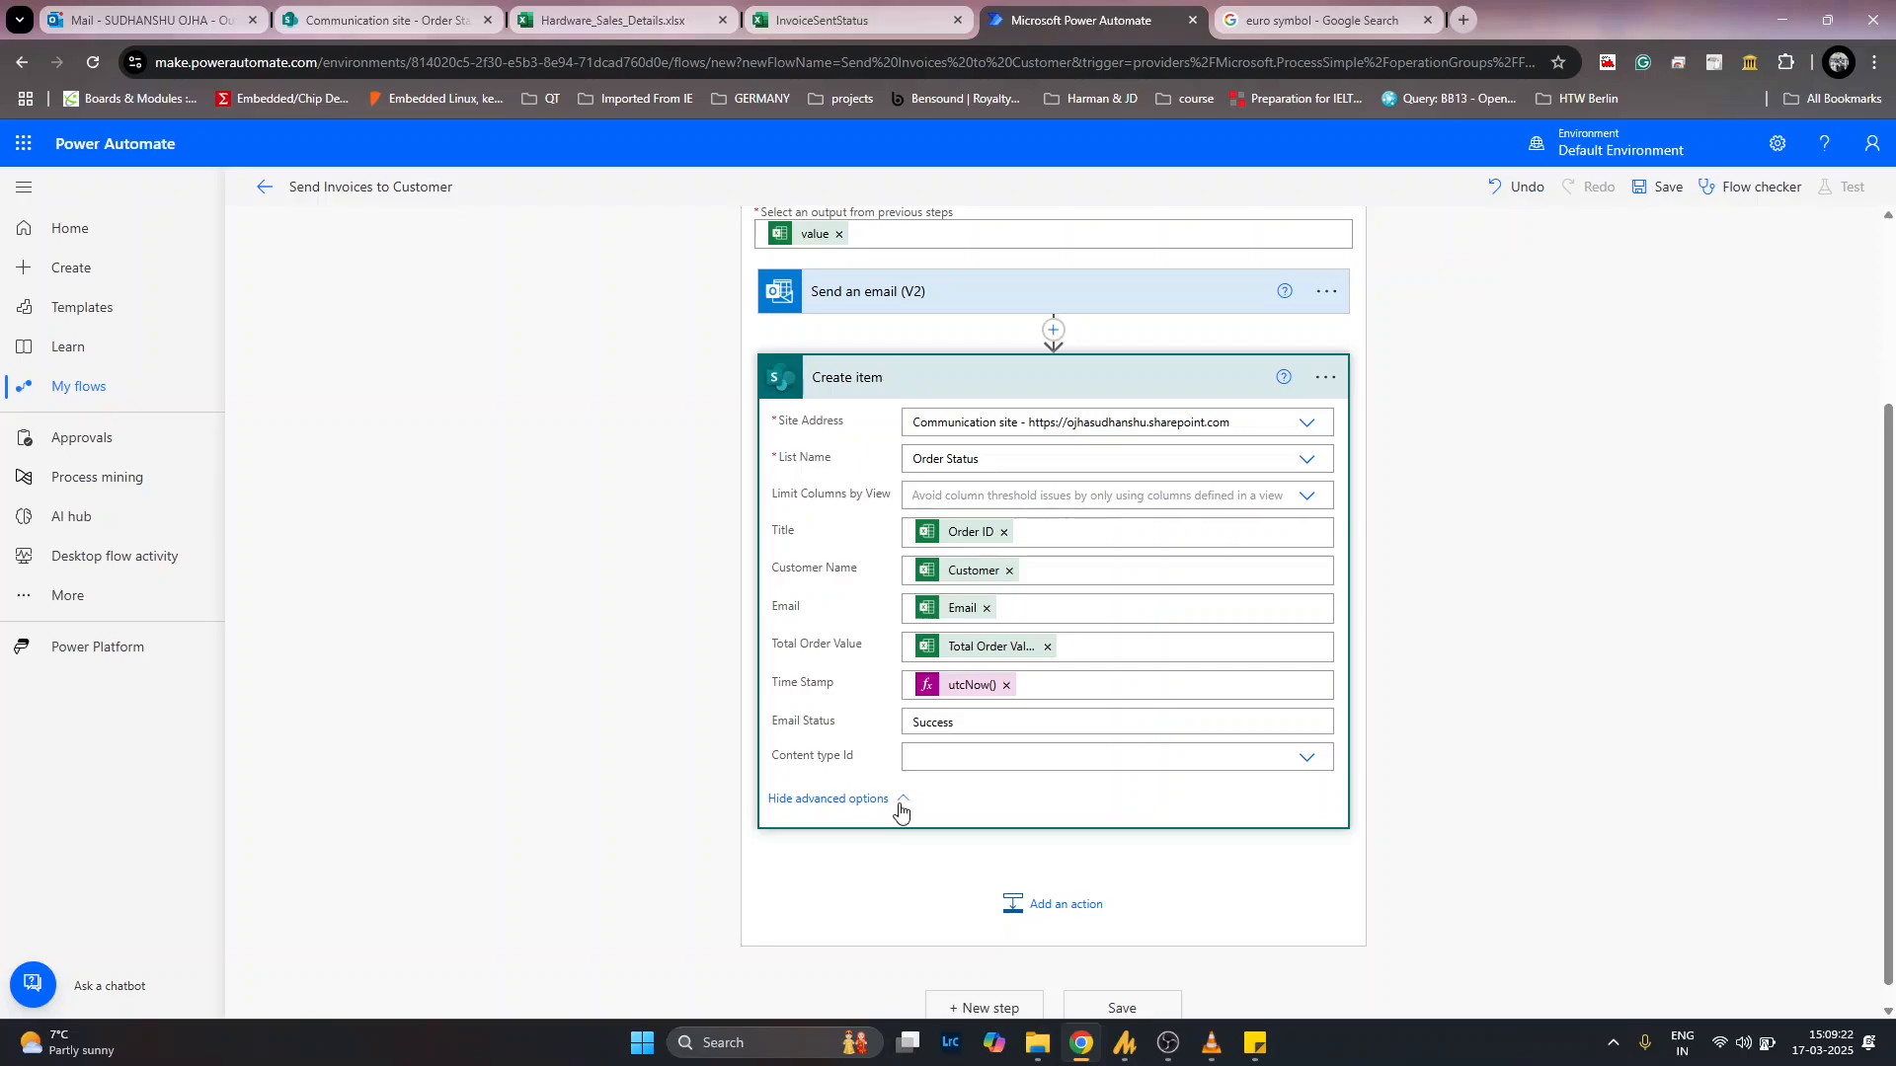
click(899, 808)
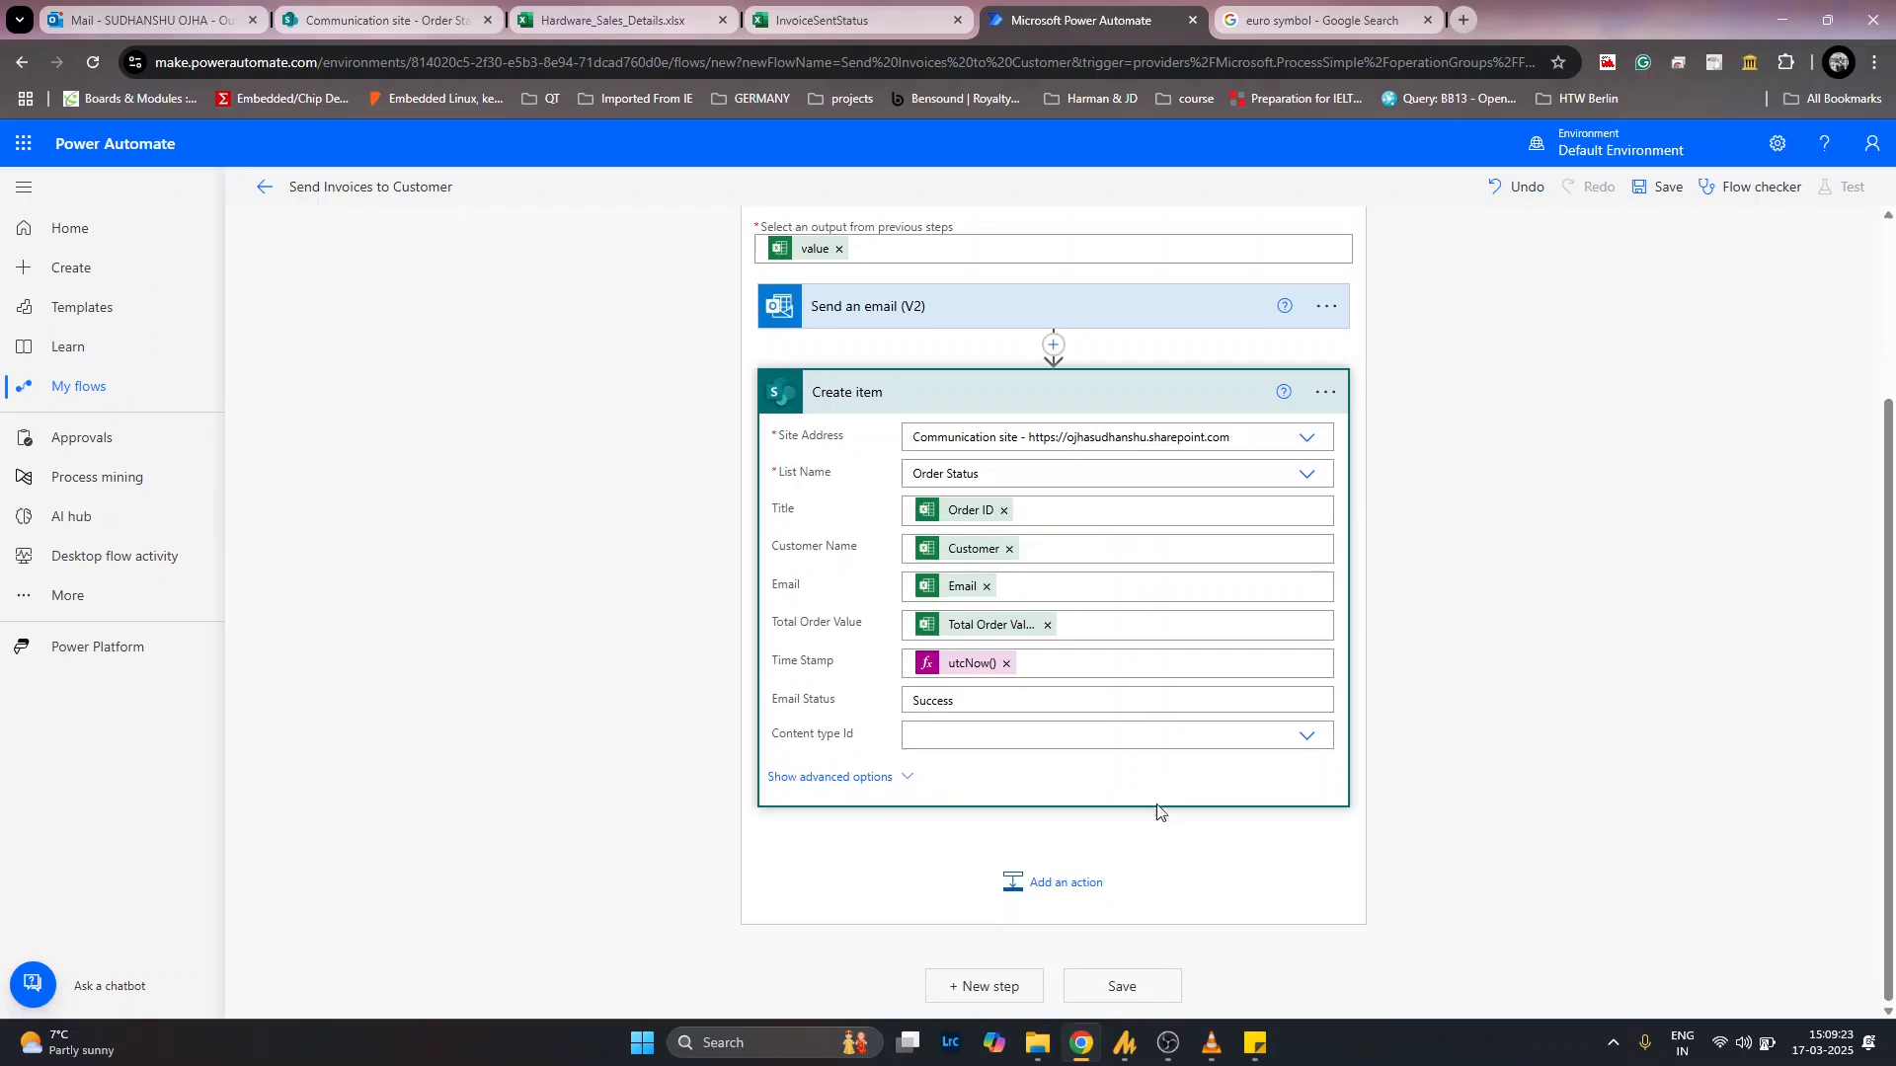
Add a parallel branch after the Send an email (V2) action with the Excel Online (Business) action Add a row into a table
click(1052, 348)
click(1059, 405)
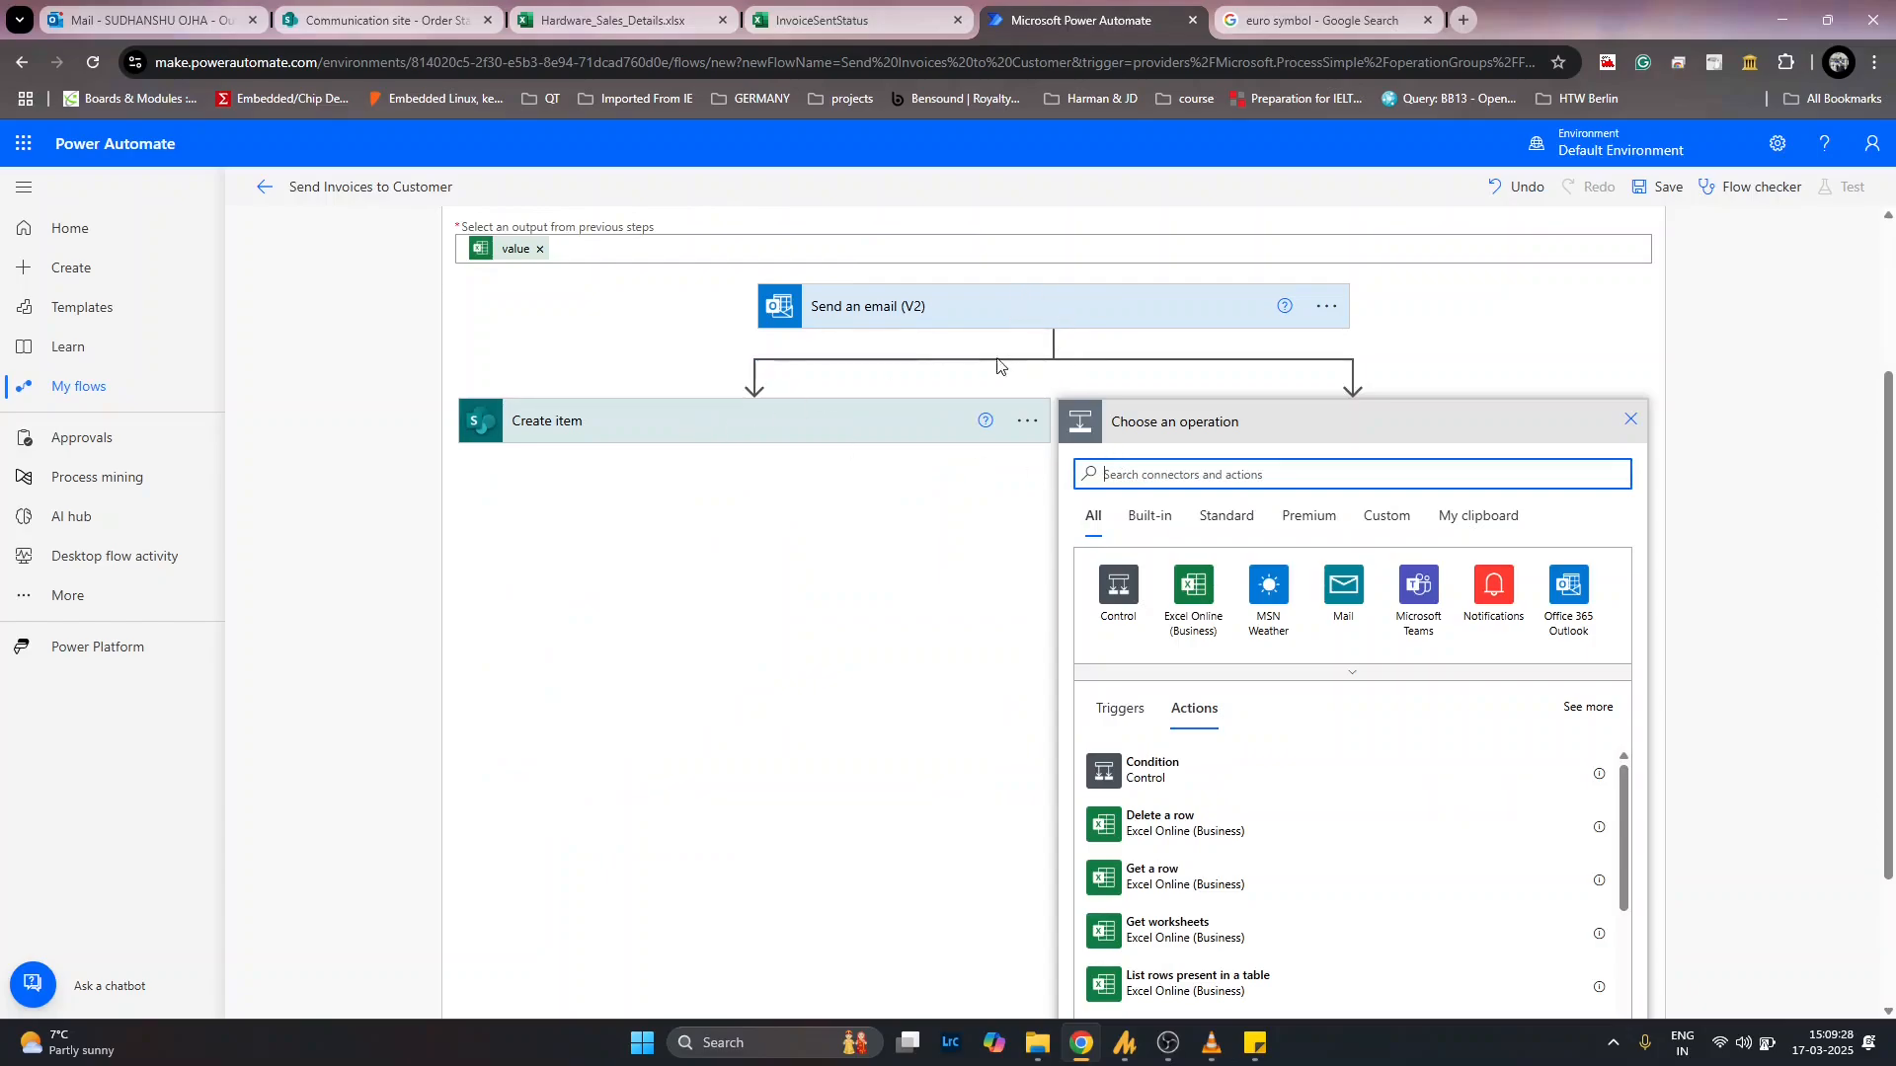
click(1191, 589)
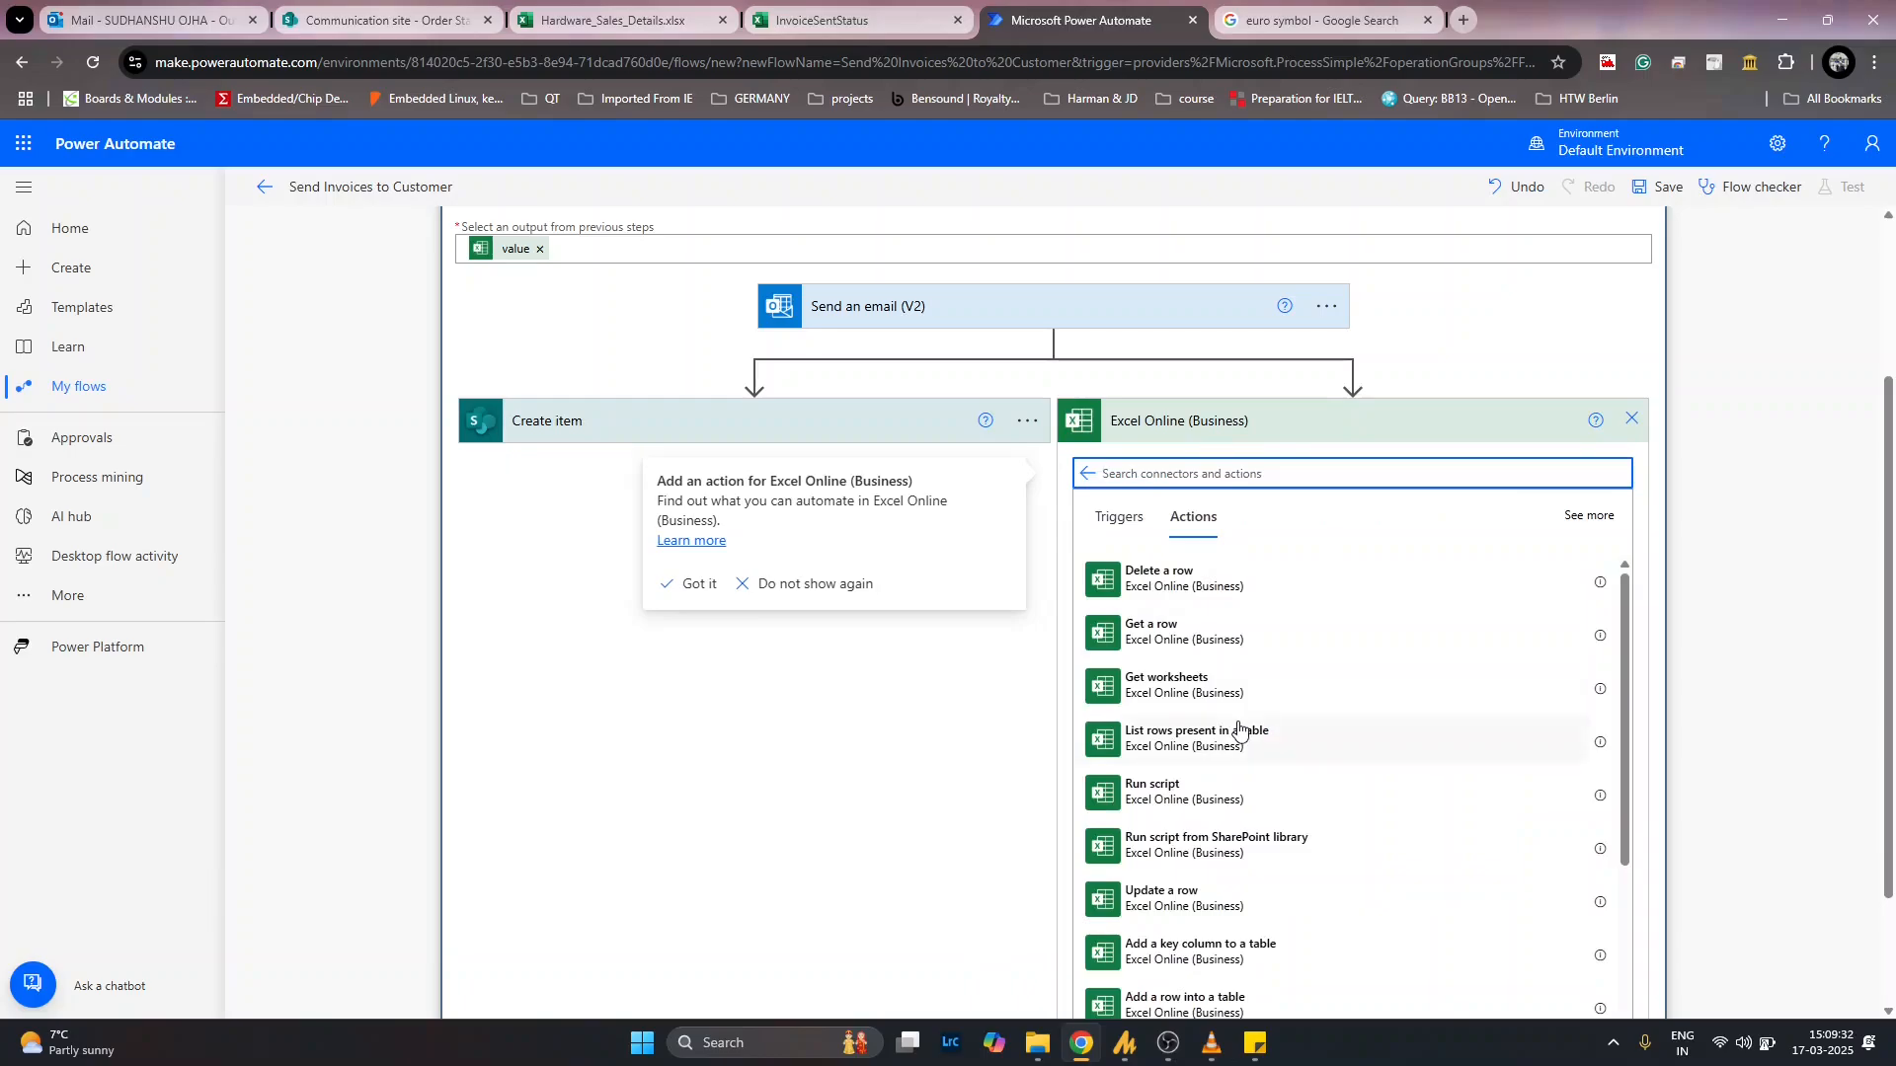
scroll(1259, 711, down, 1)
scroll(1261, 770, up, 1)
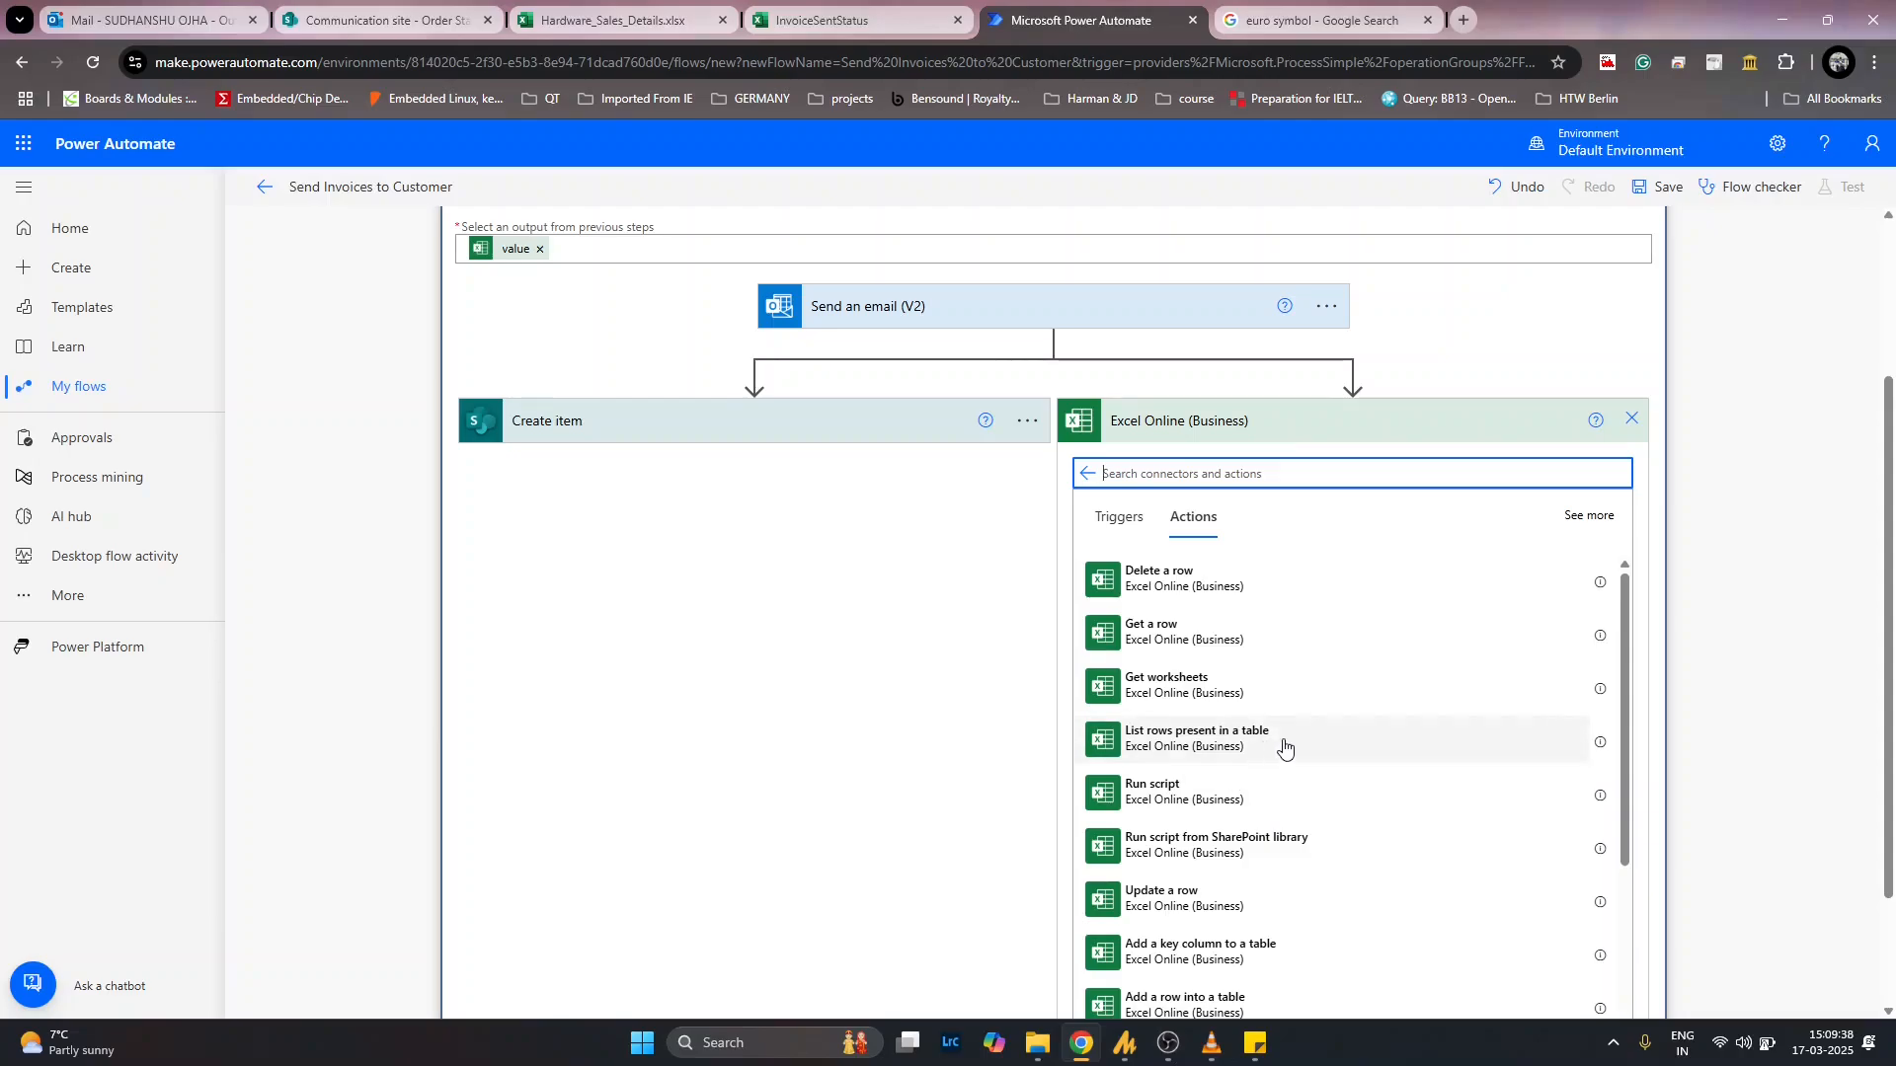
scroll(1282, 753, down, 1)
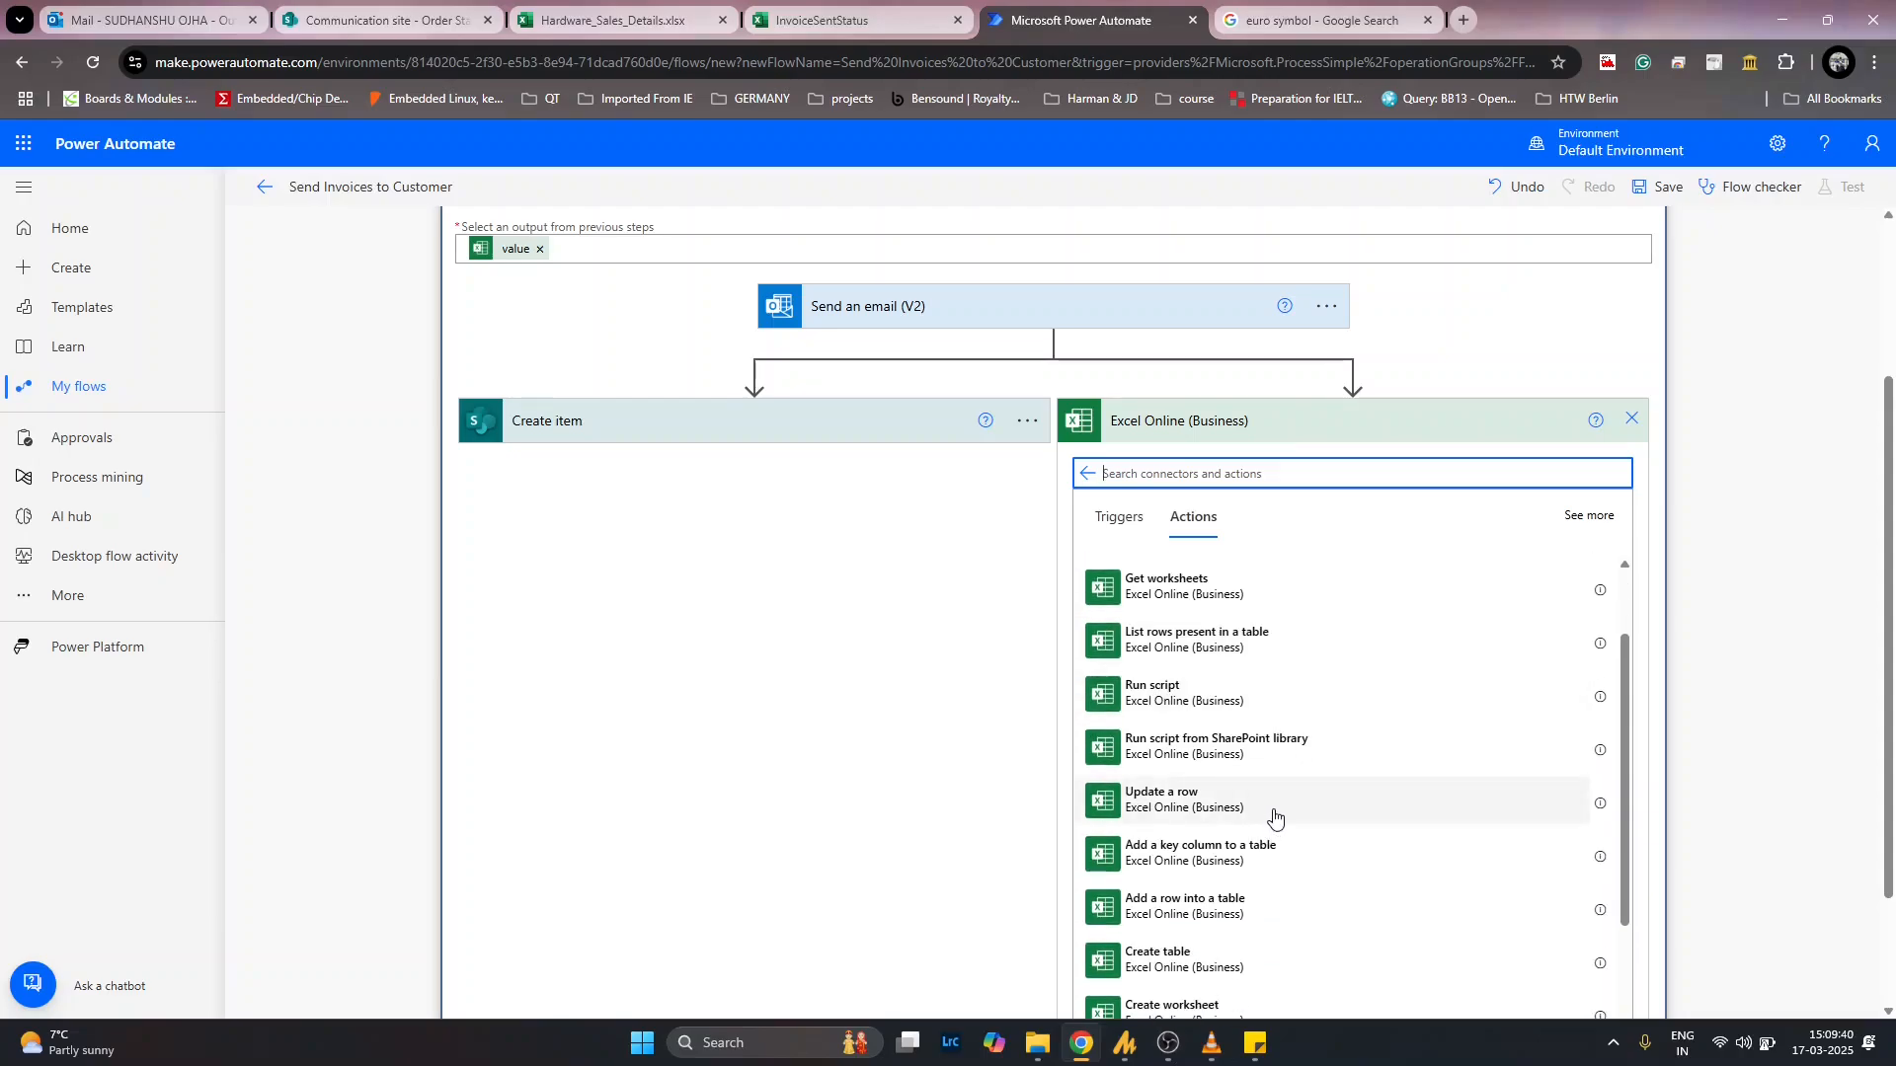
click(1280, 906)
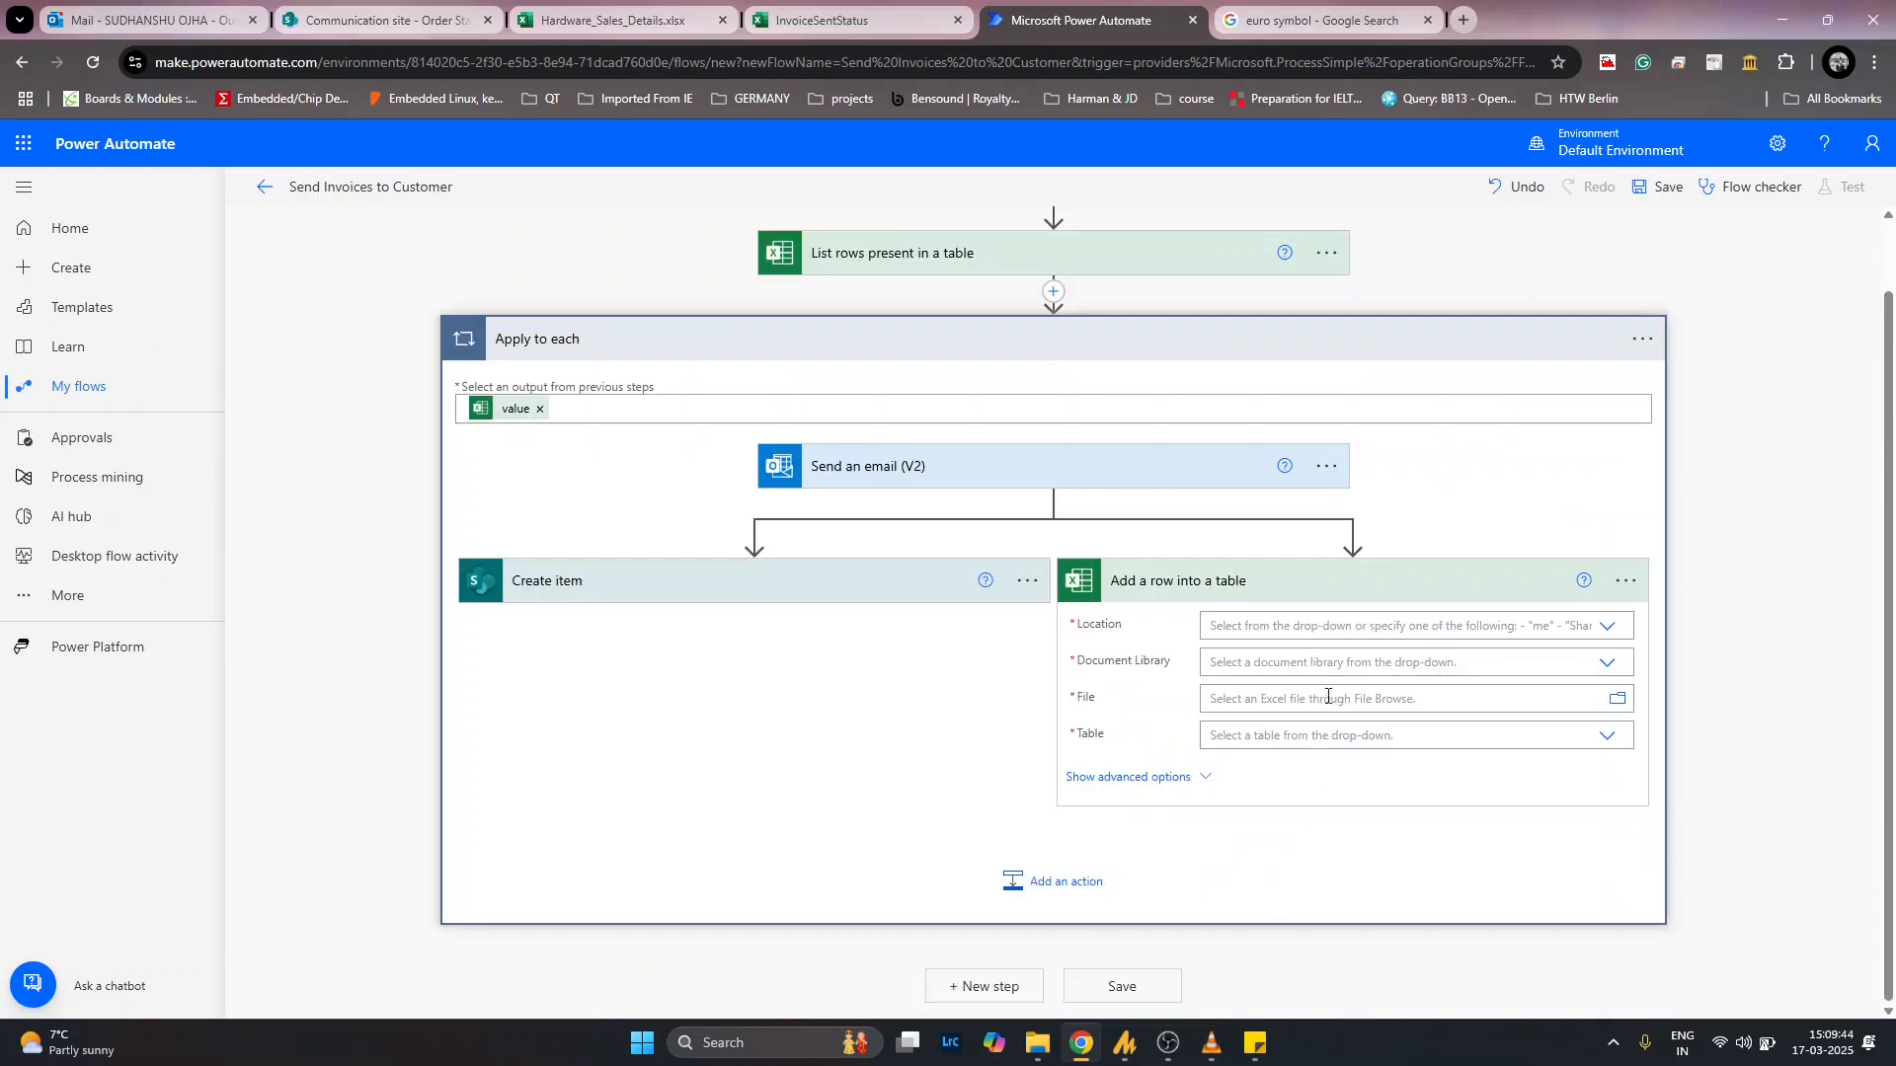
Point the add-row action to Table1 in /Assignment/InvoiceSentStatus.xlsx, with location OneDrive for Business and document library OneDrive
click(1582, 628)
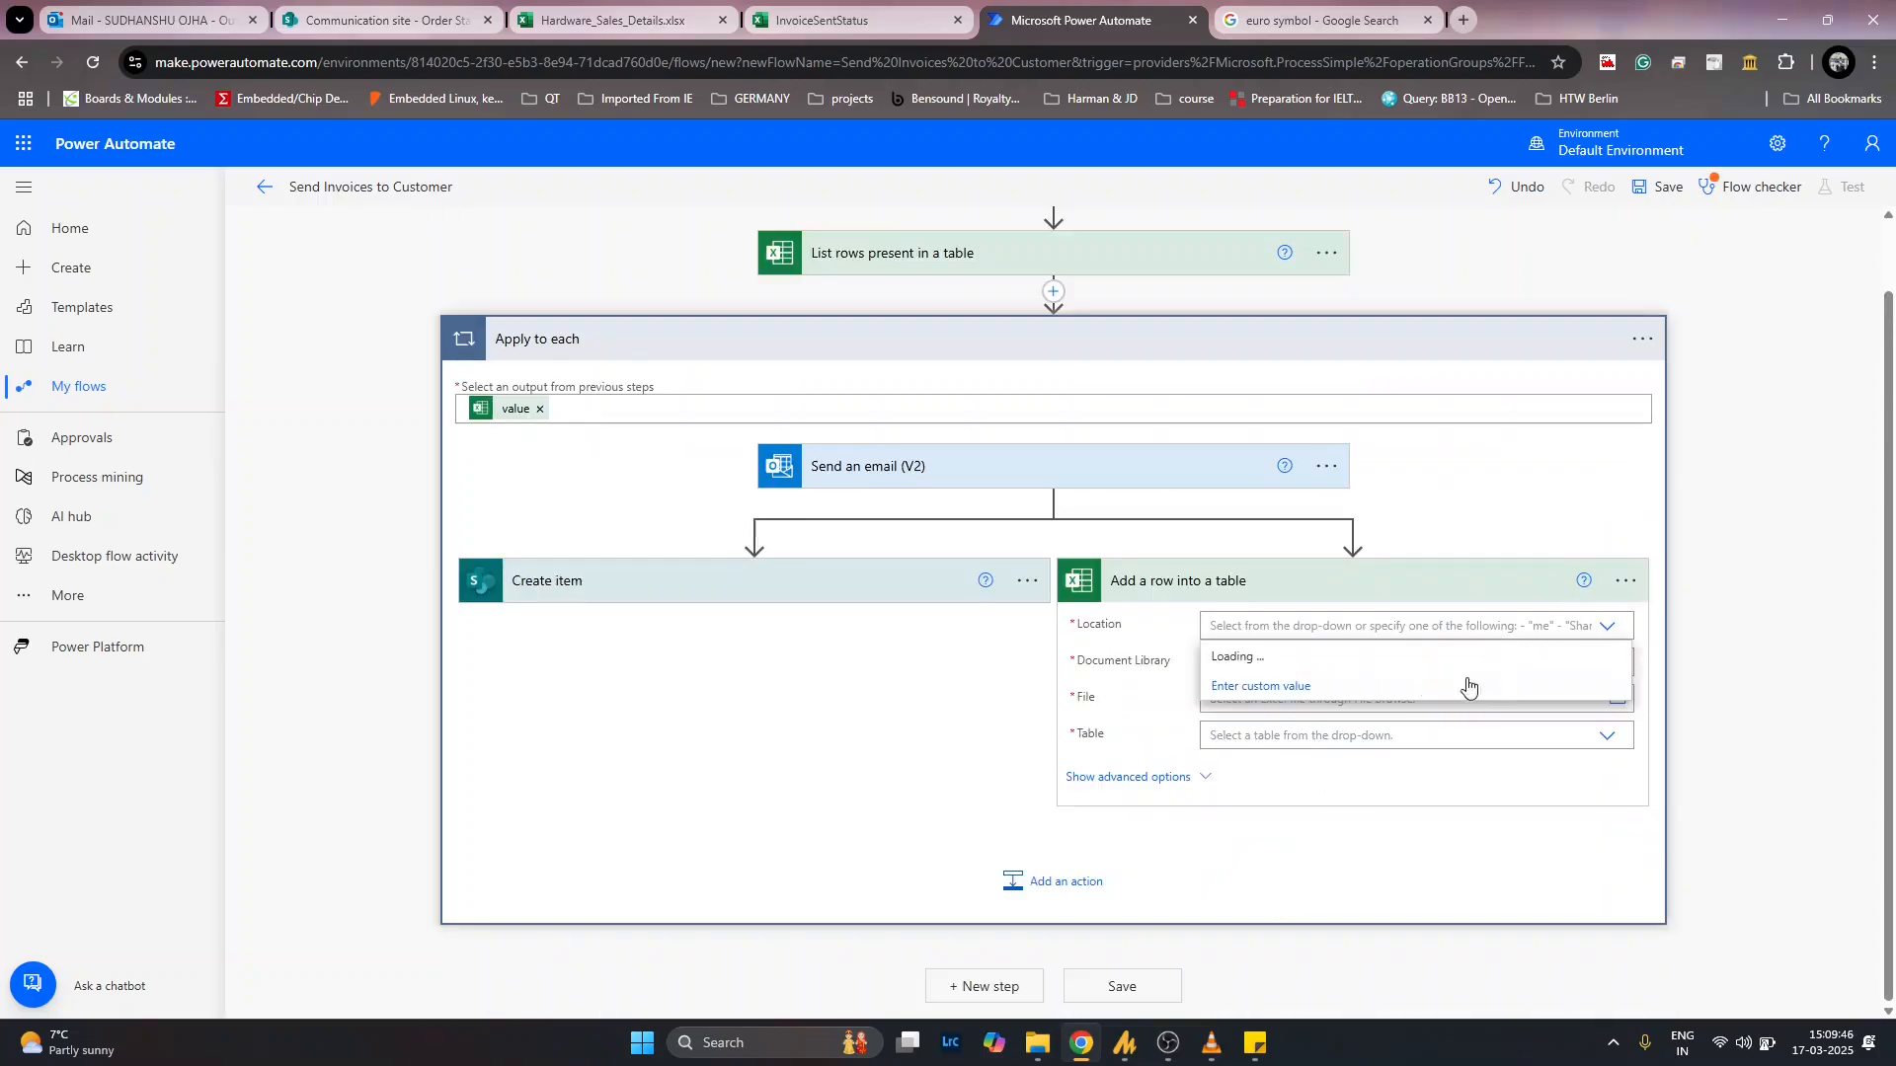
click(1304, 657)
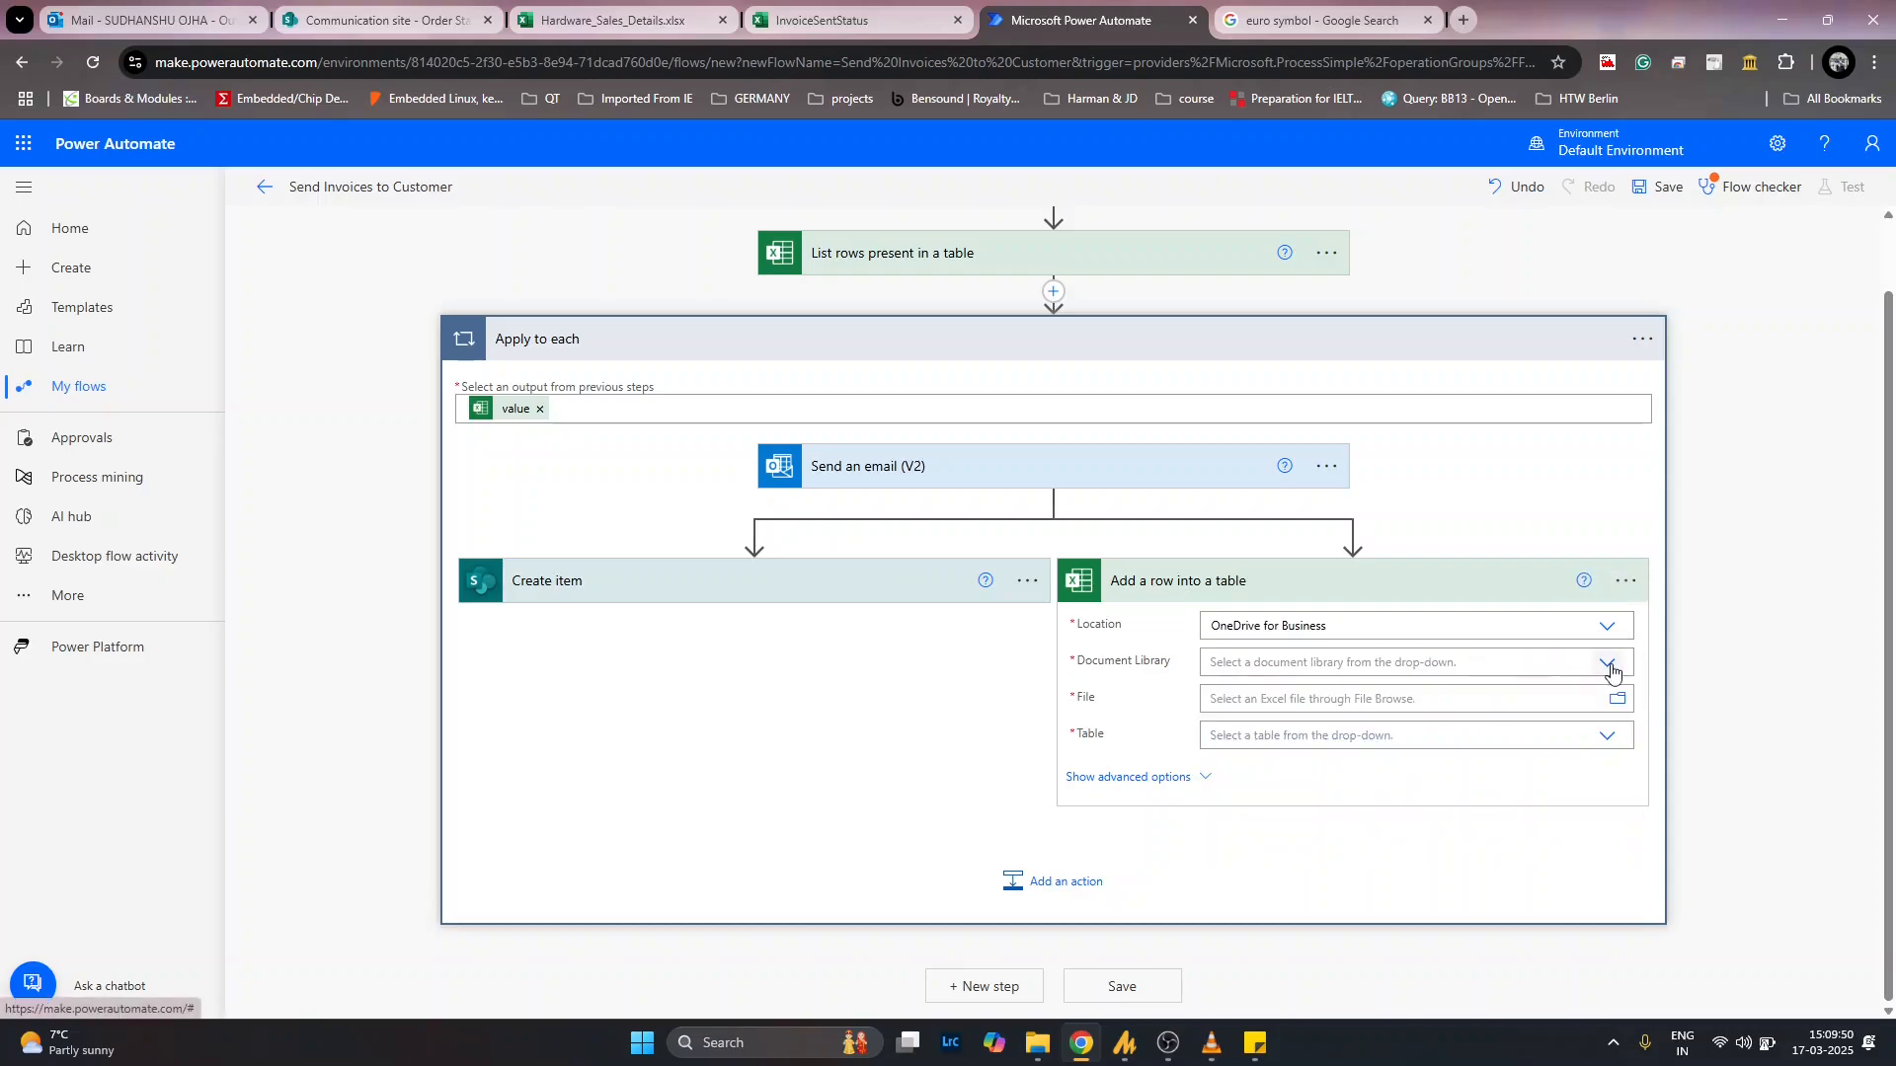
click(1609, 663)
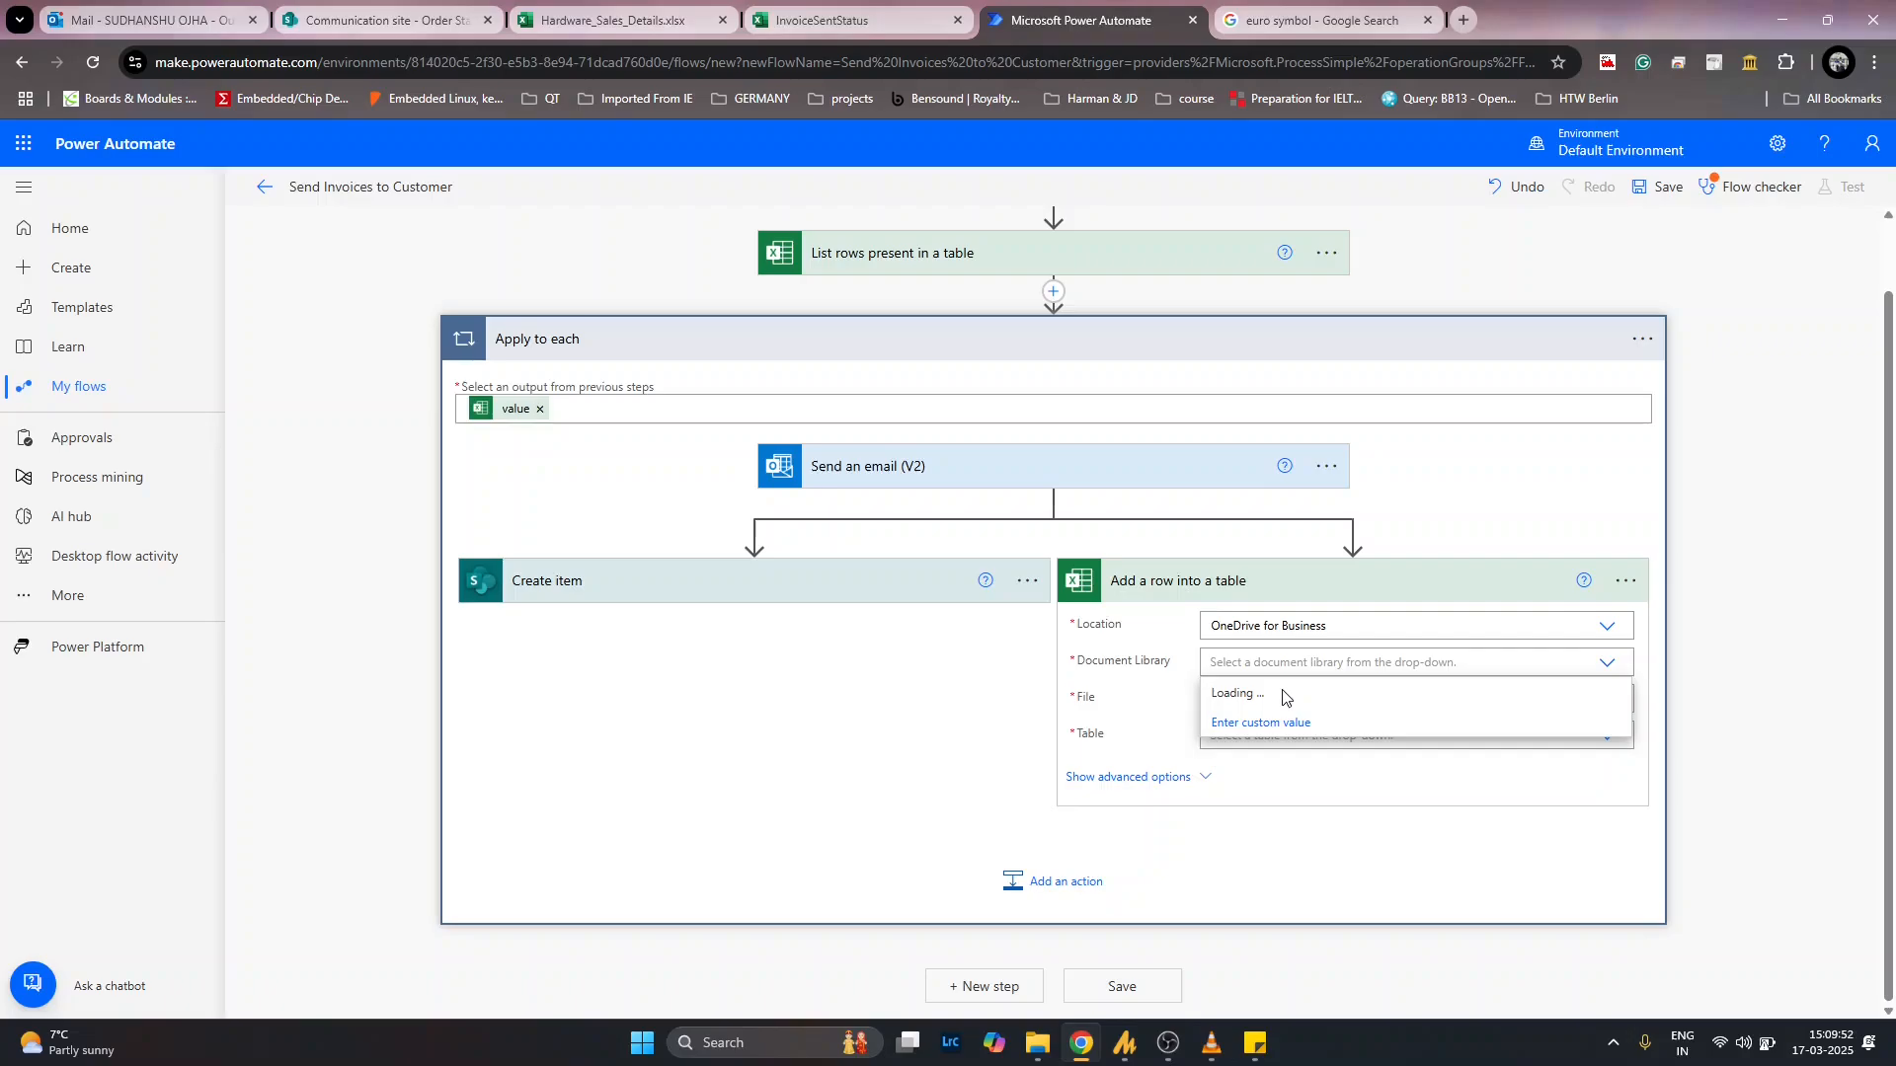
click(1279, 696)
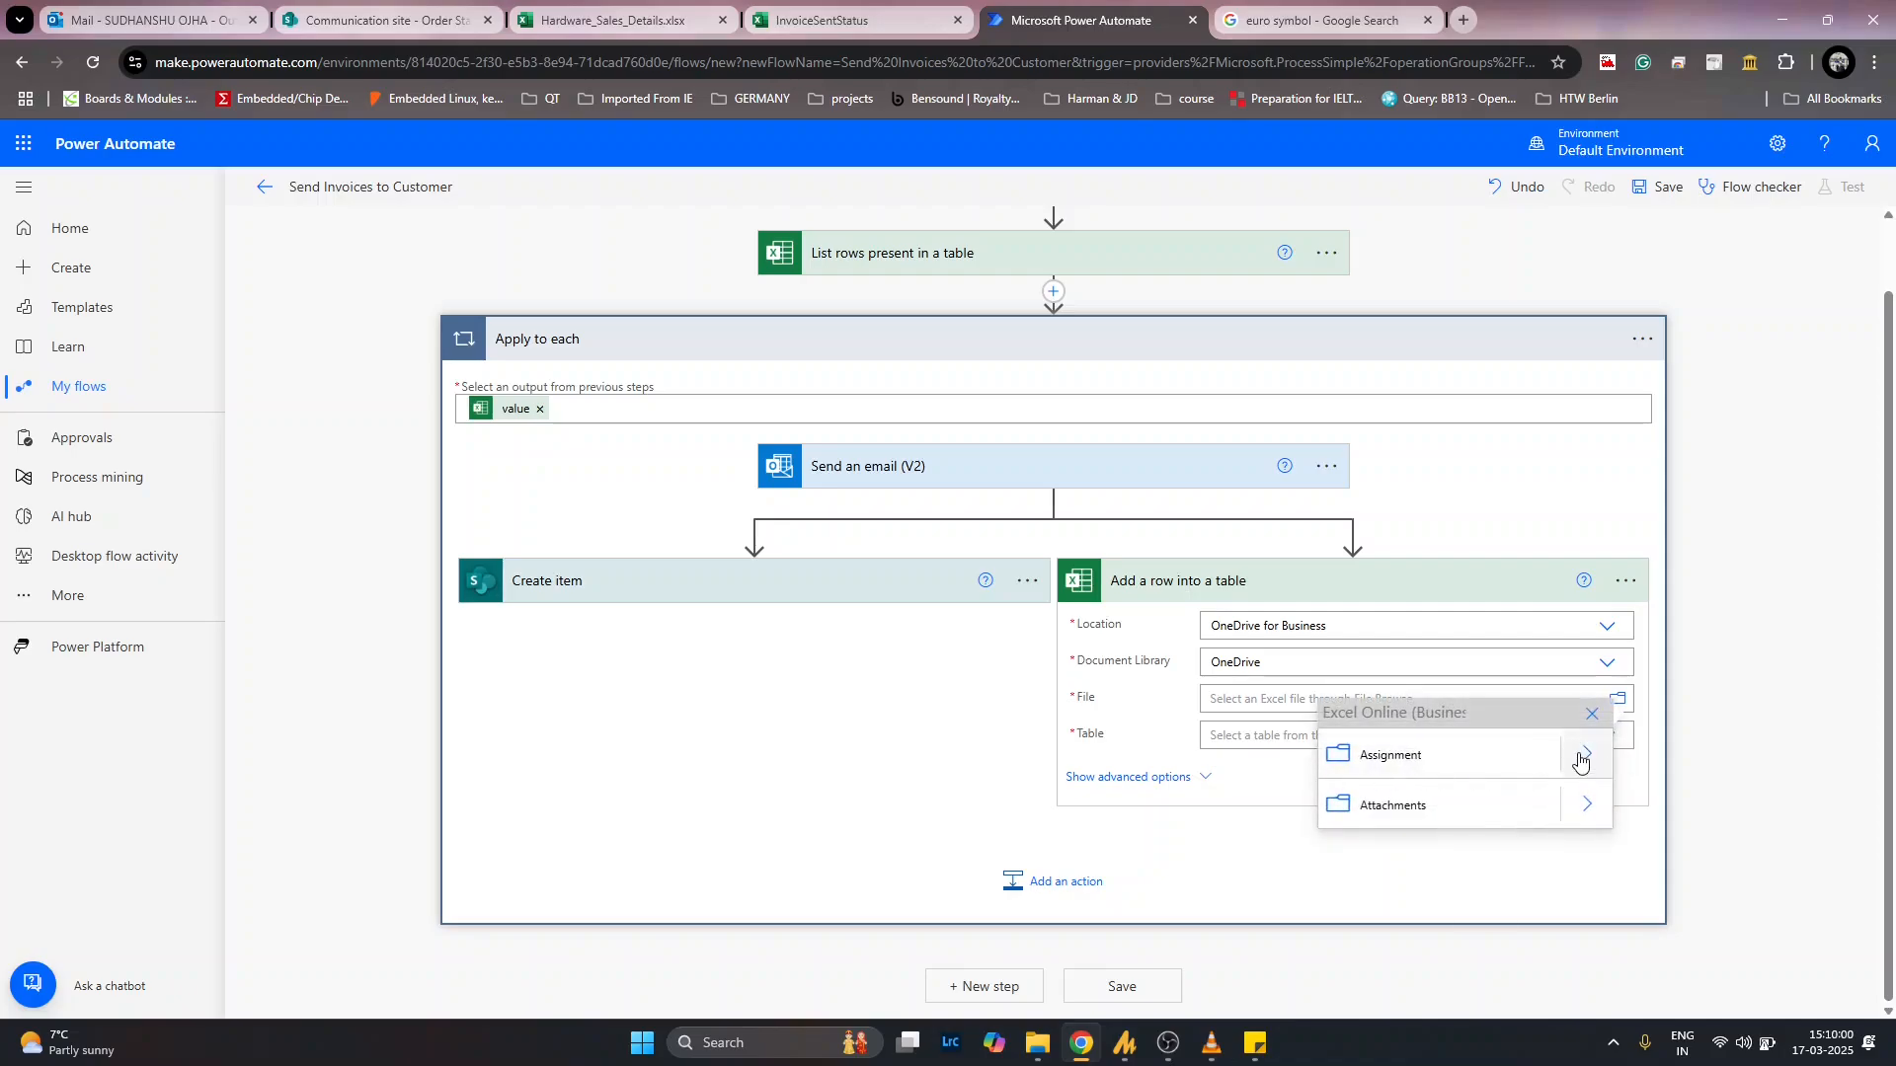
click(1583, 756)
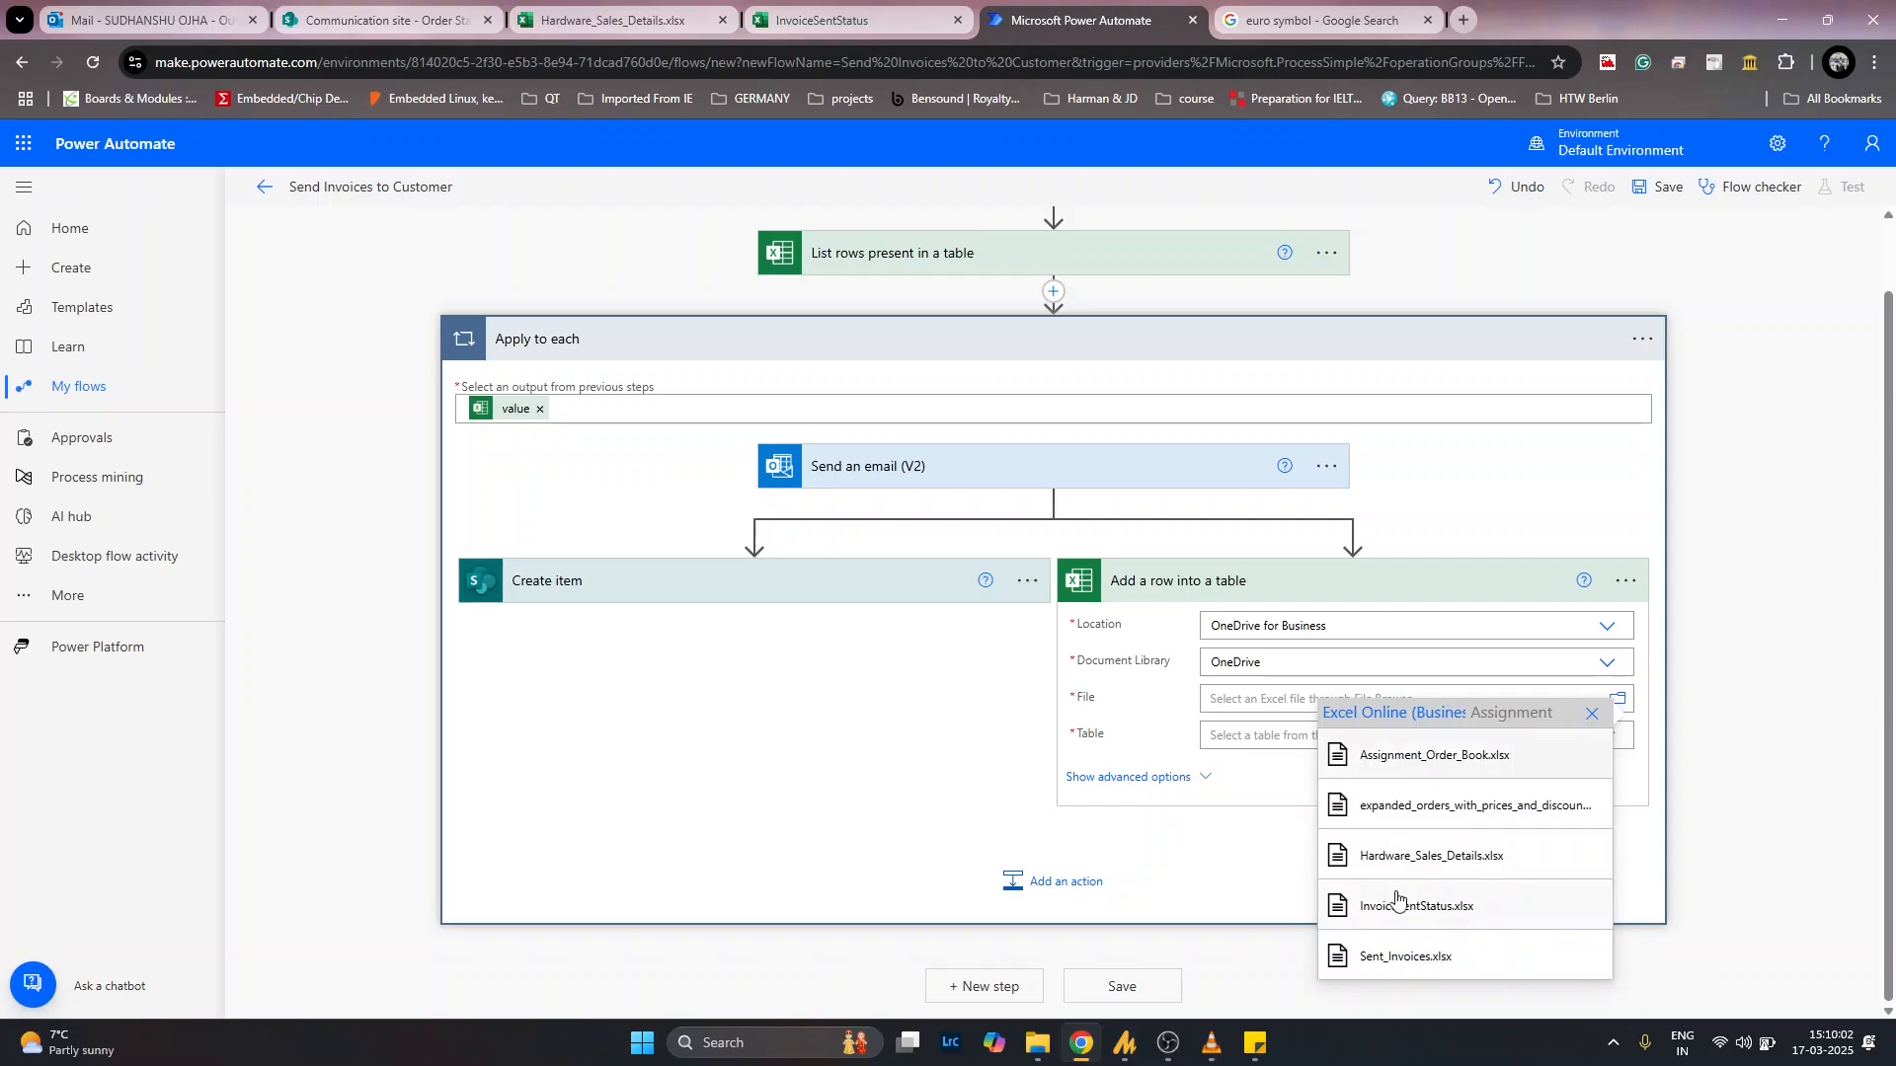
click(1443, 905)
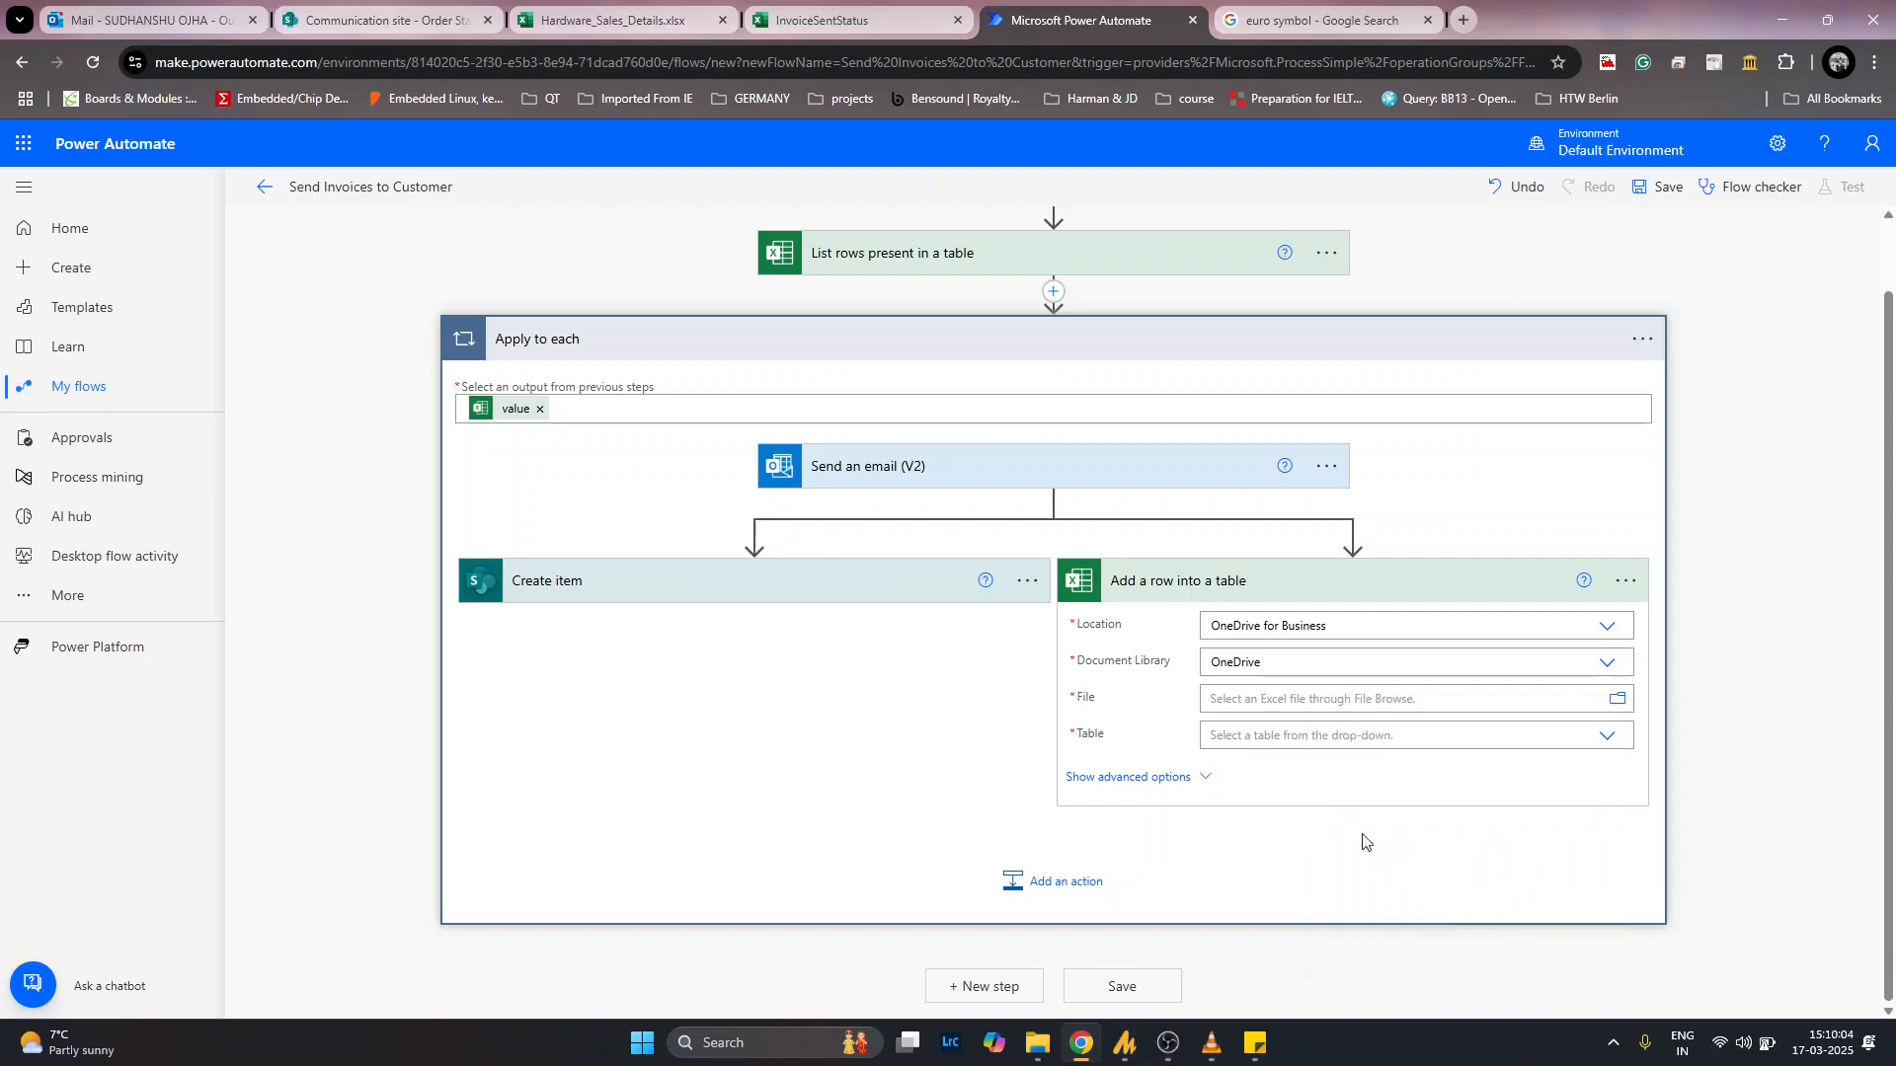
click(1313, 758)
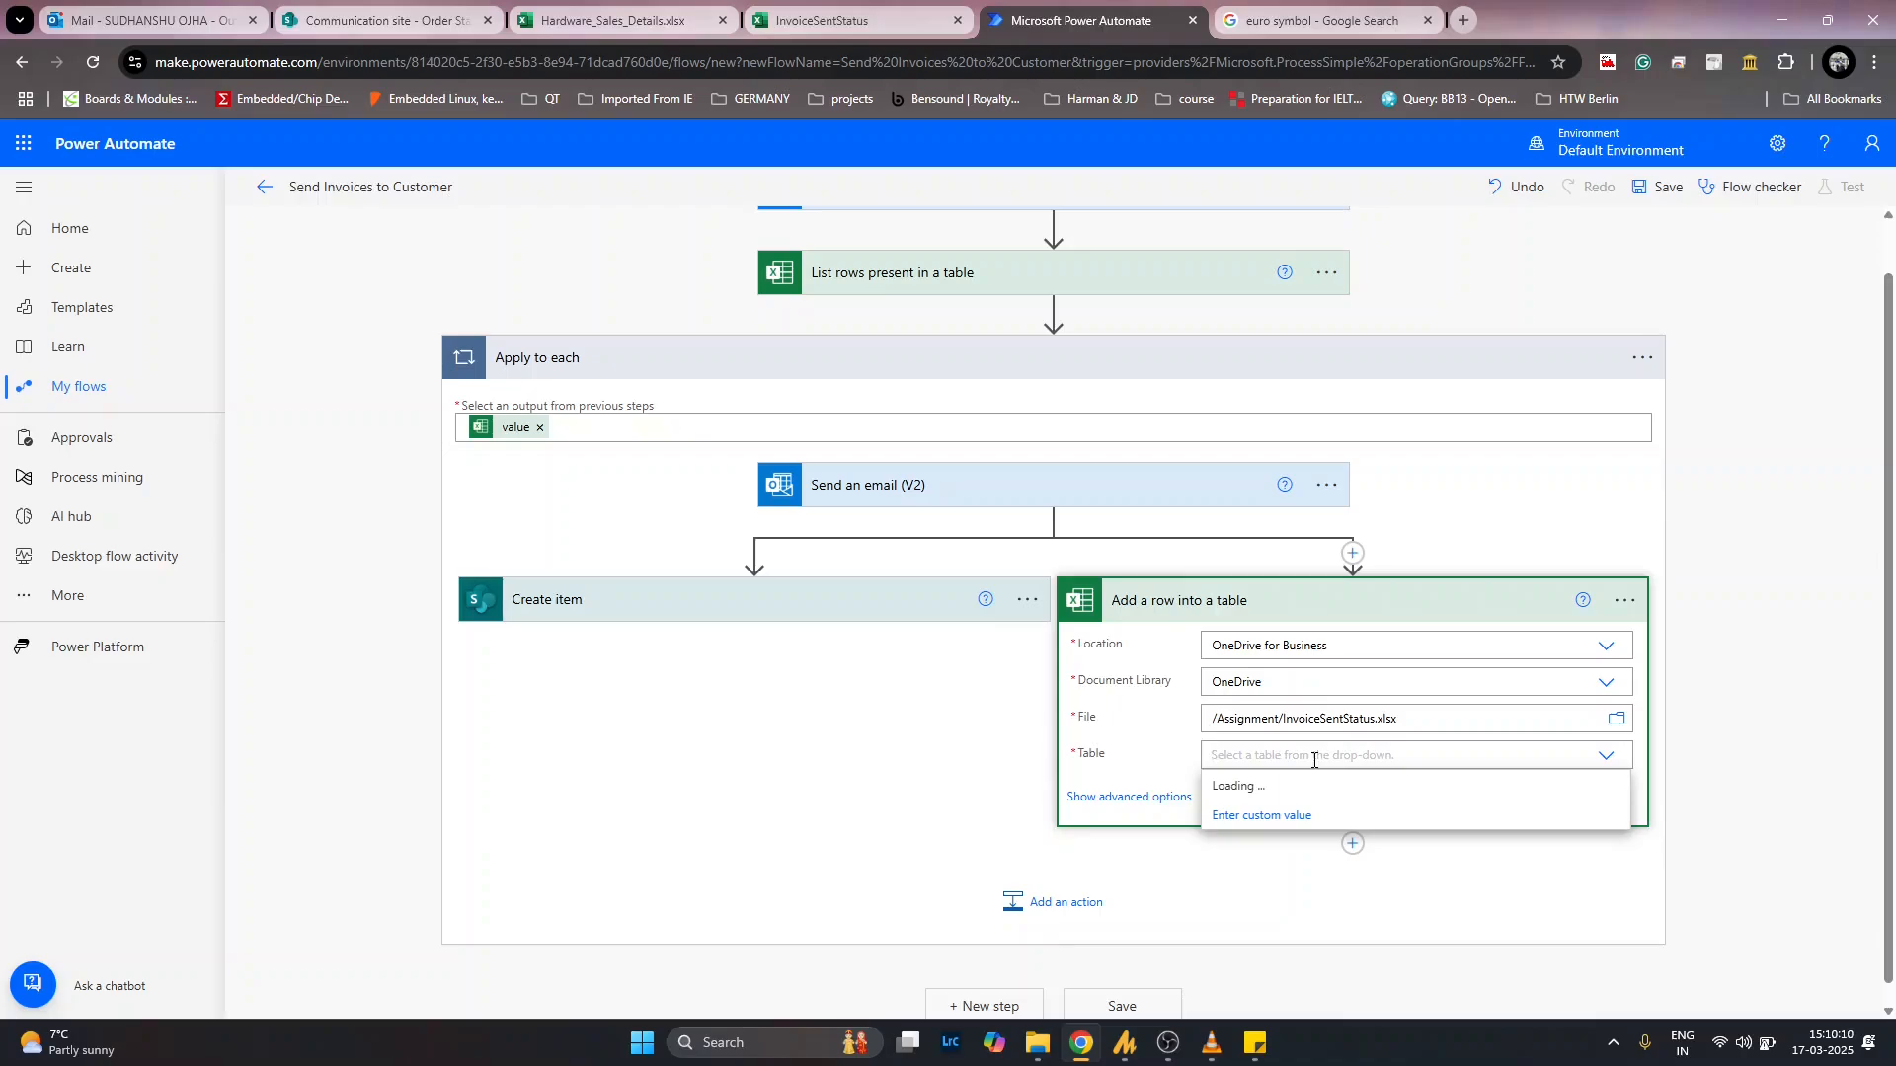
click(1258, 788)
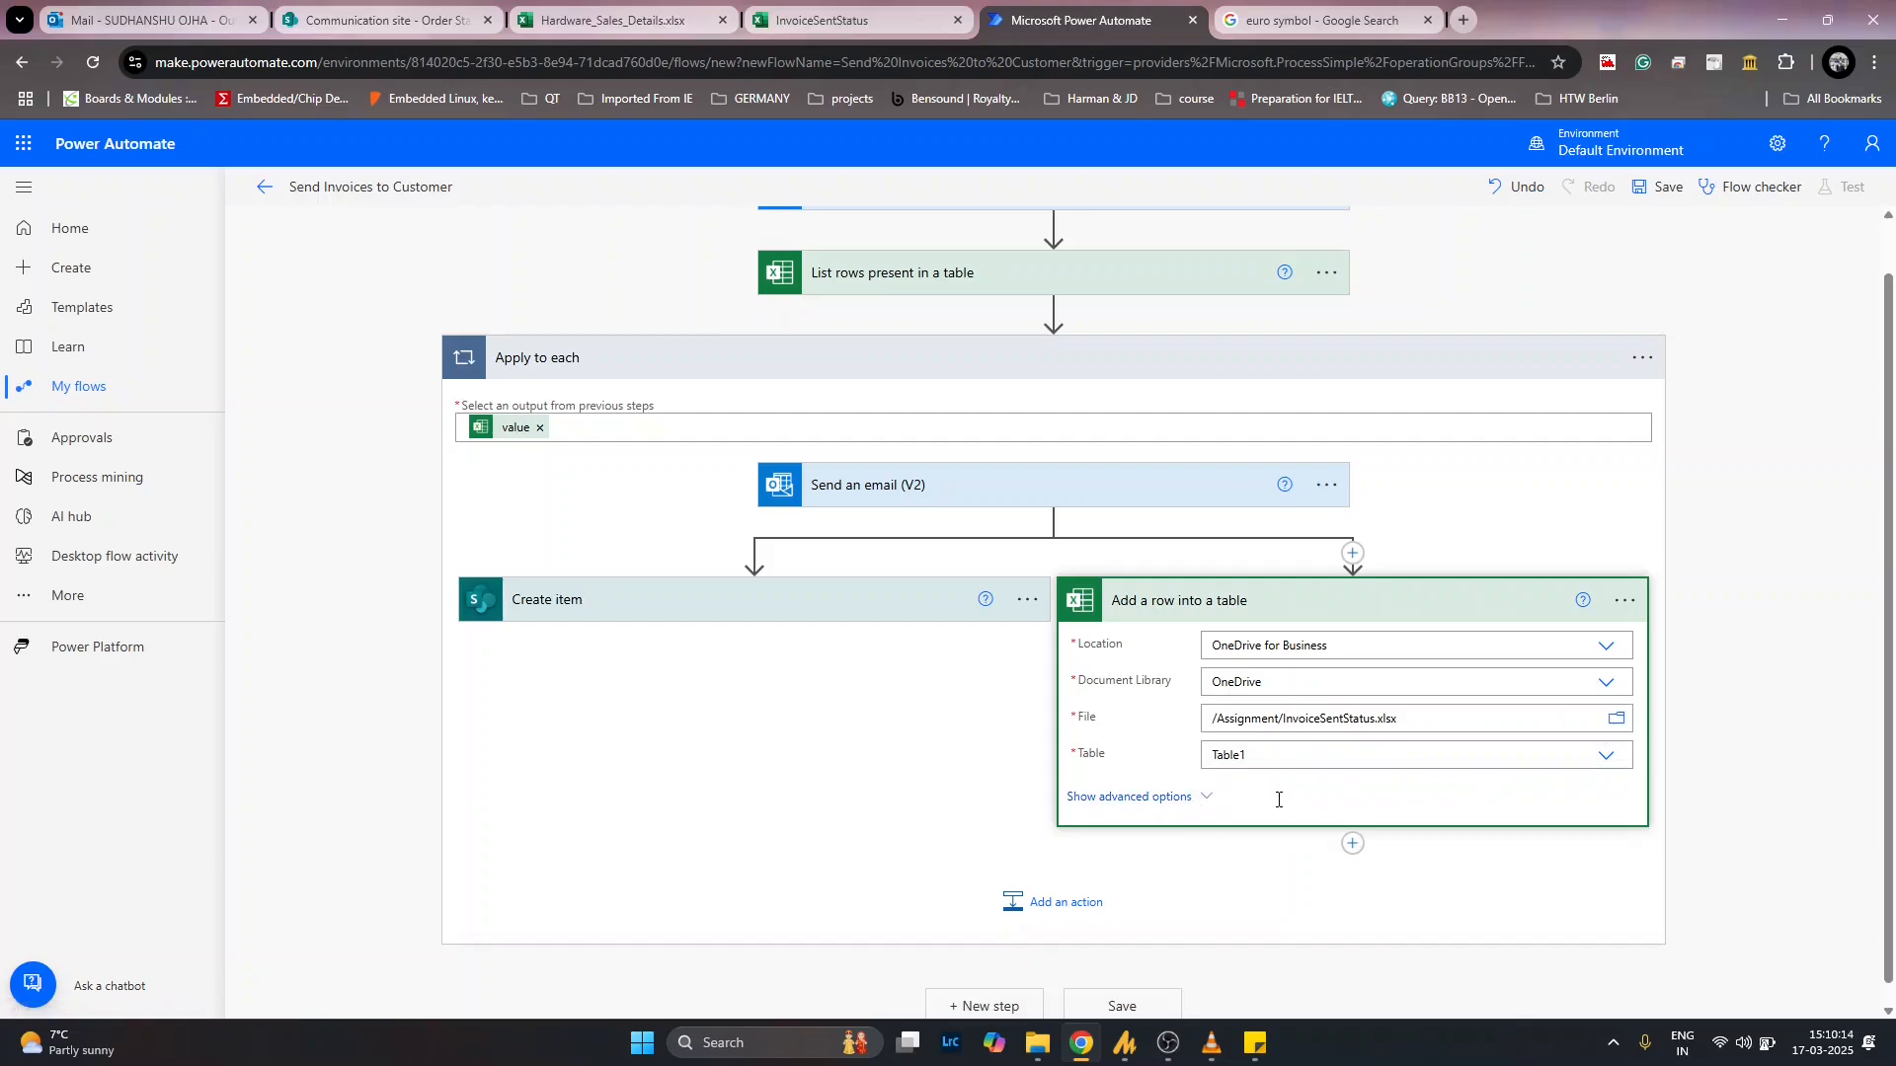
Map the new row's Order ID, Customer, Email and Total Order Value columns to the dynamic values of the same names
click(1201, 805)
scroll(1304, 750, down, 2)
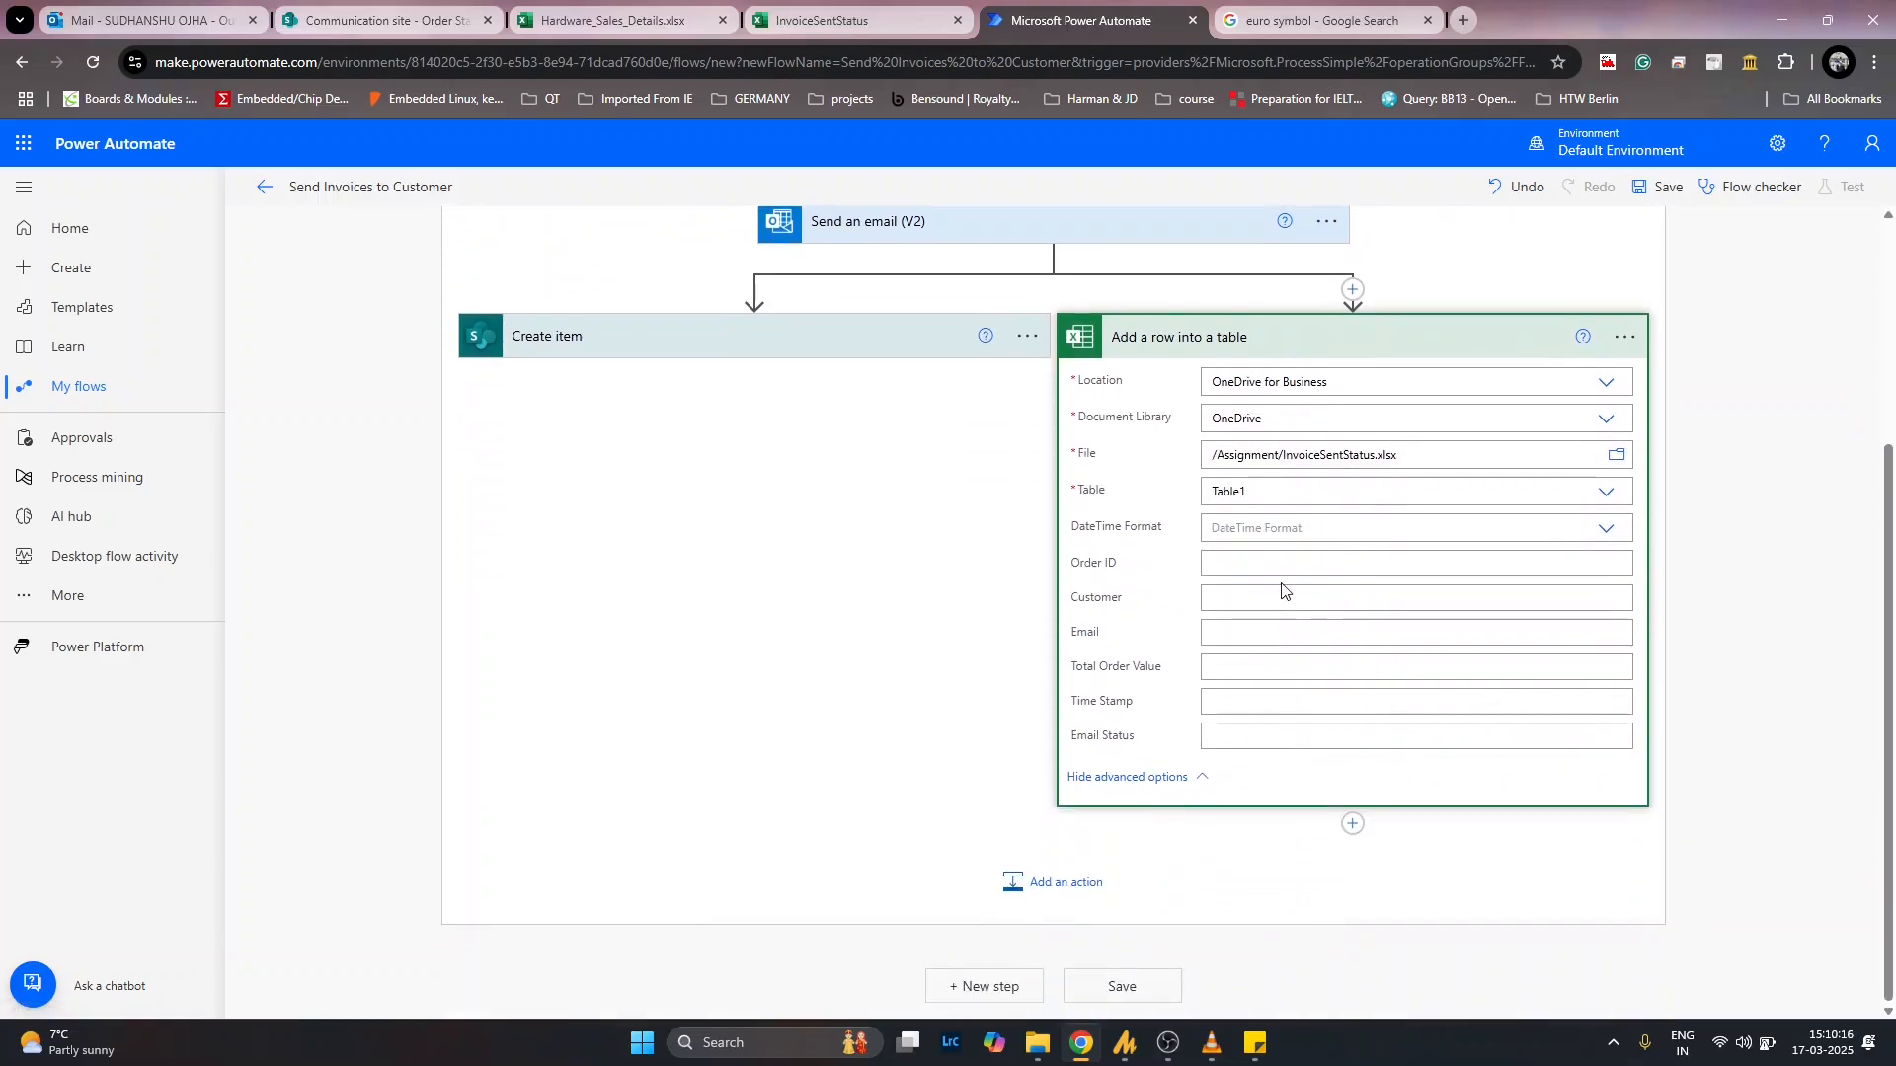
click(1624, 753)
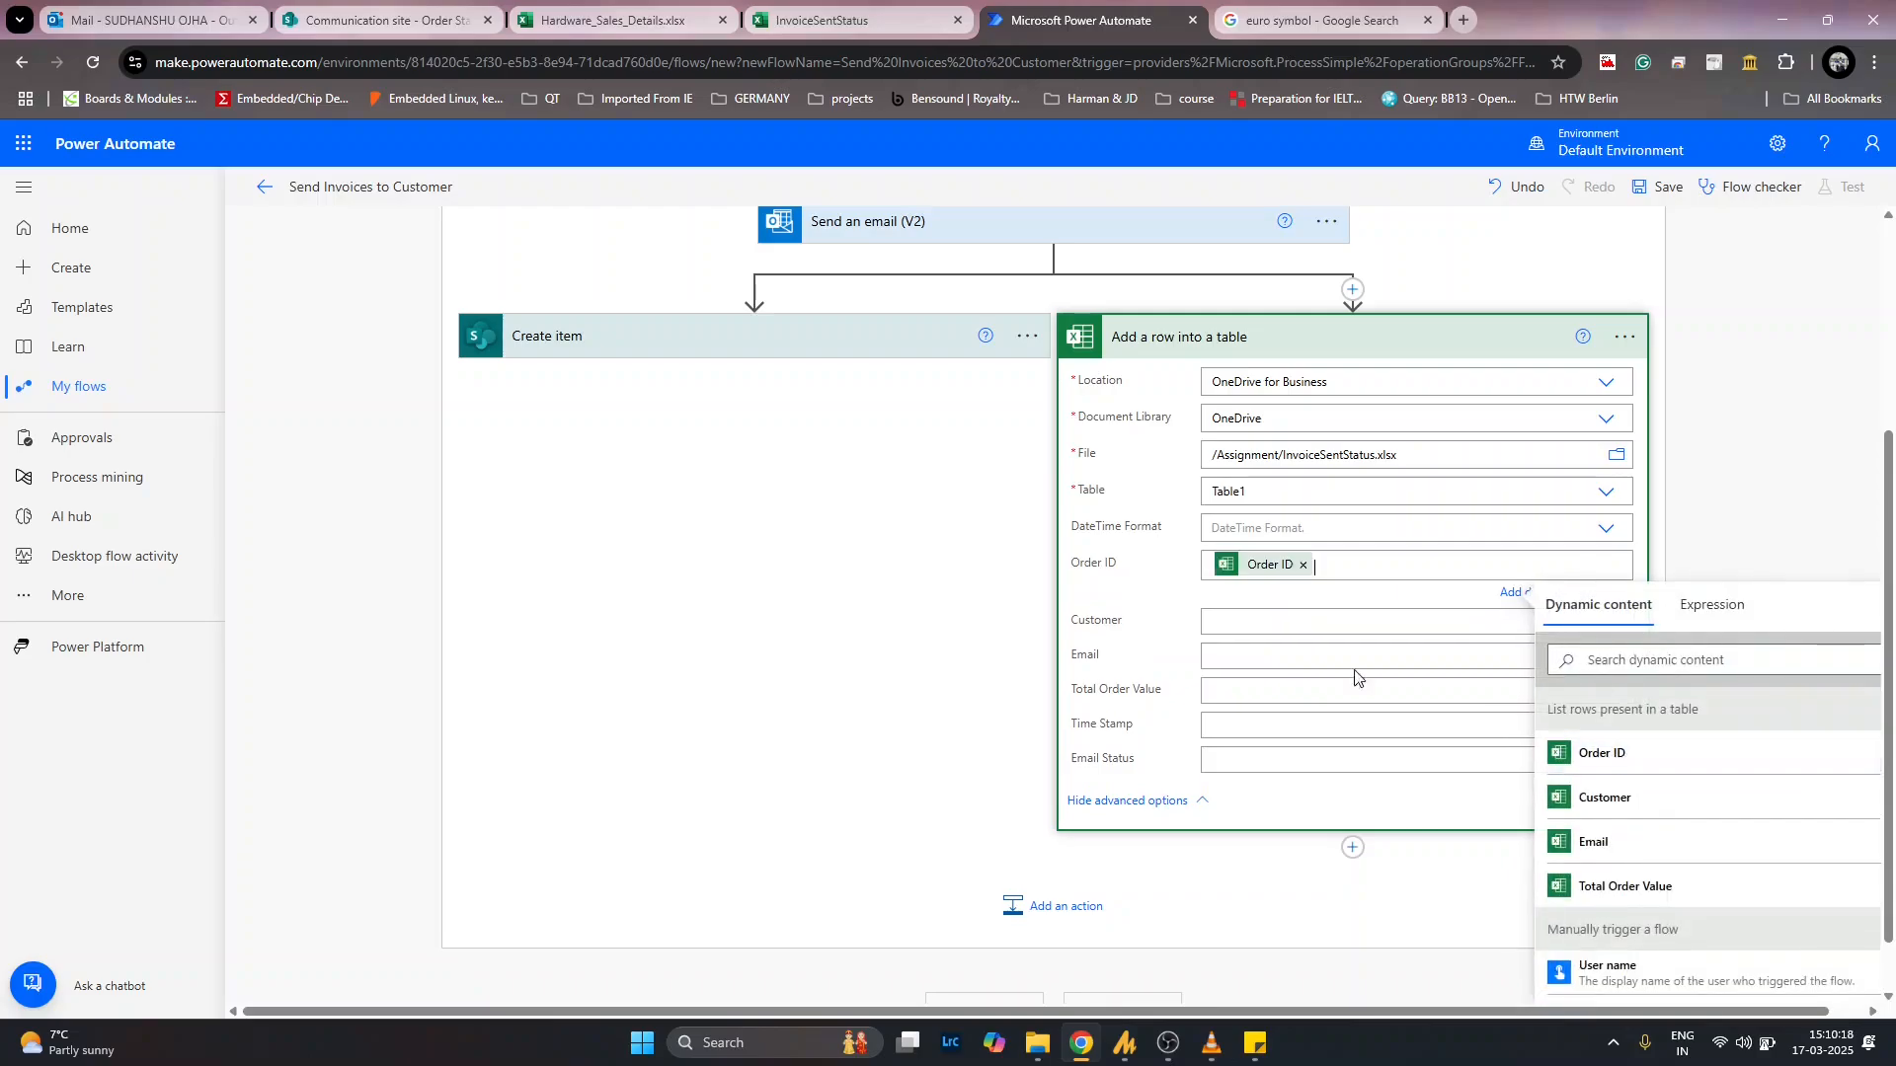
click(1462, 622)
click(1605, 854)
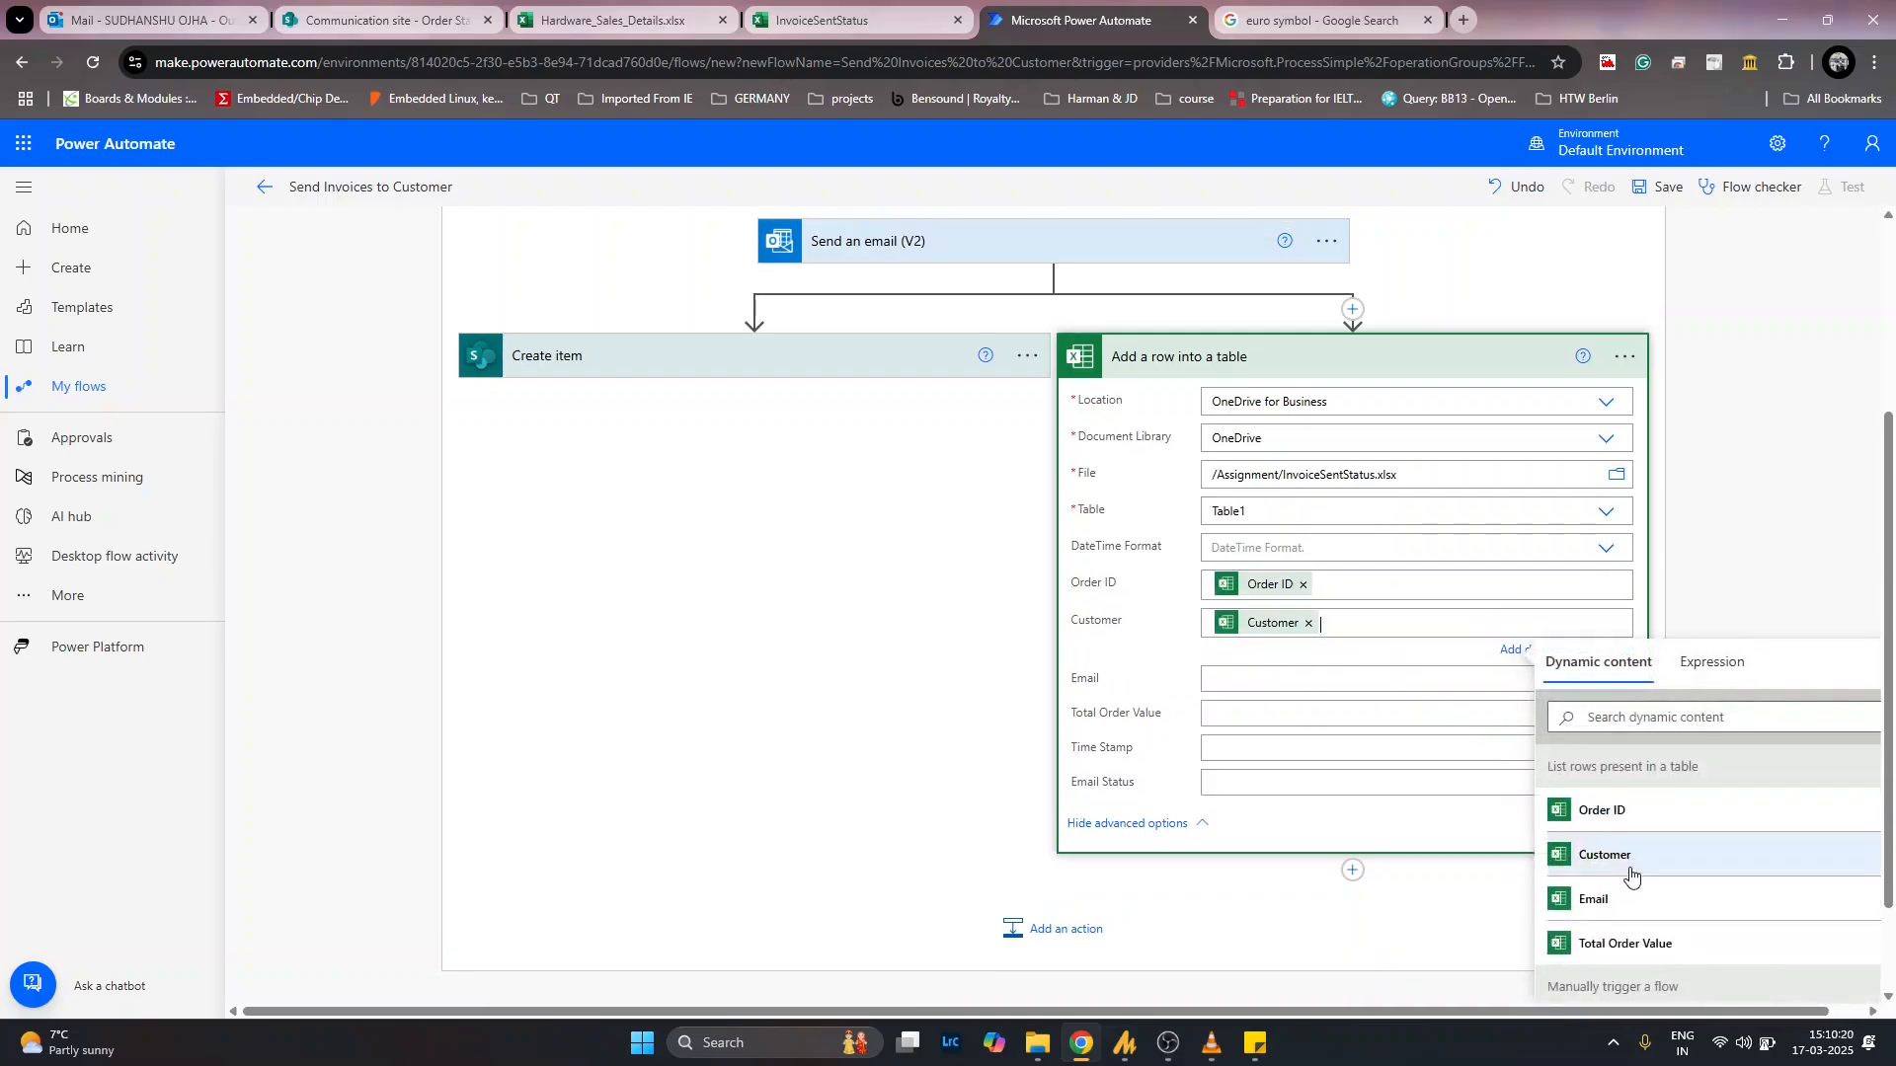
click(1600, 899)
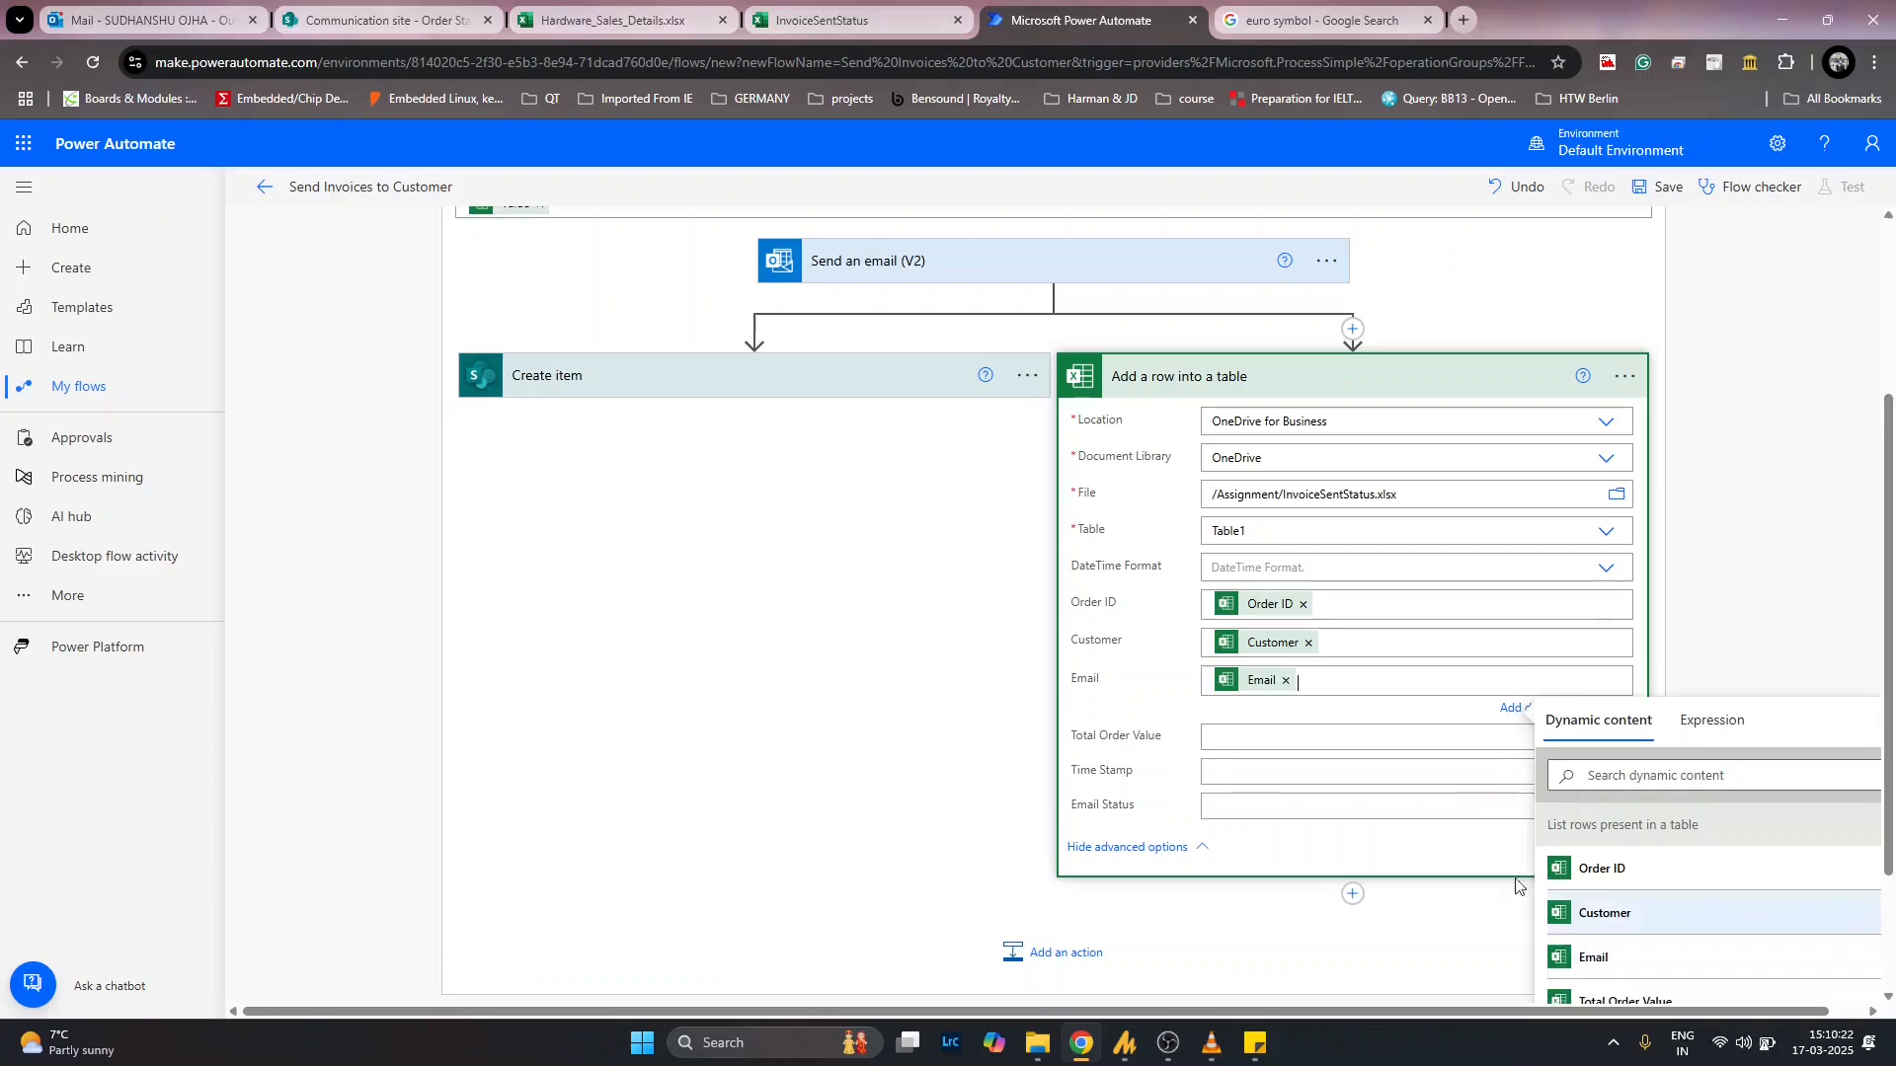
scroll(1306, 724, down, 2)
scroll(1294, 558, up, 1)
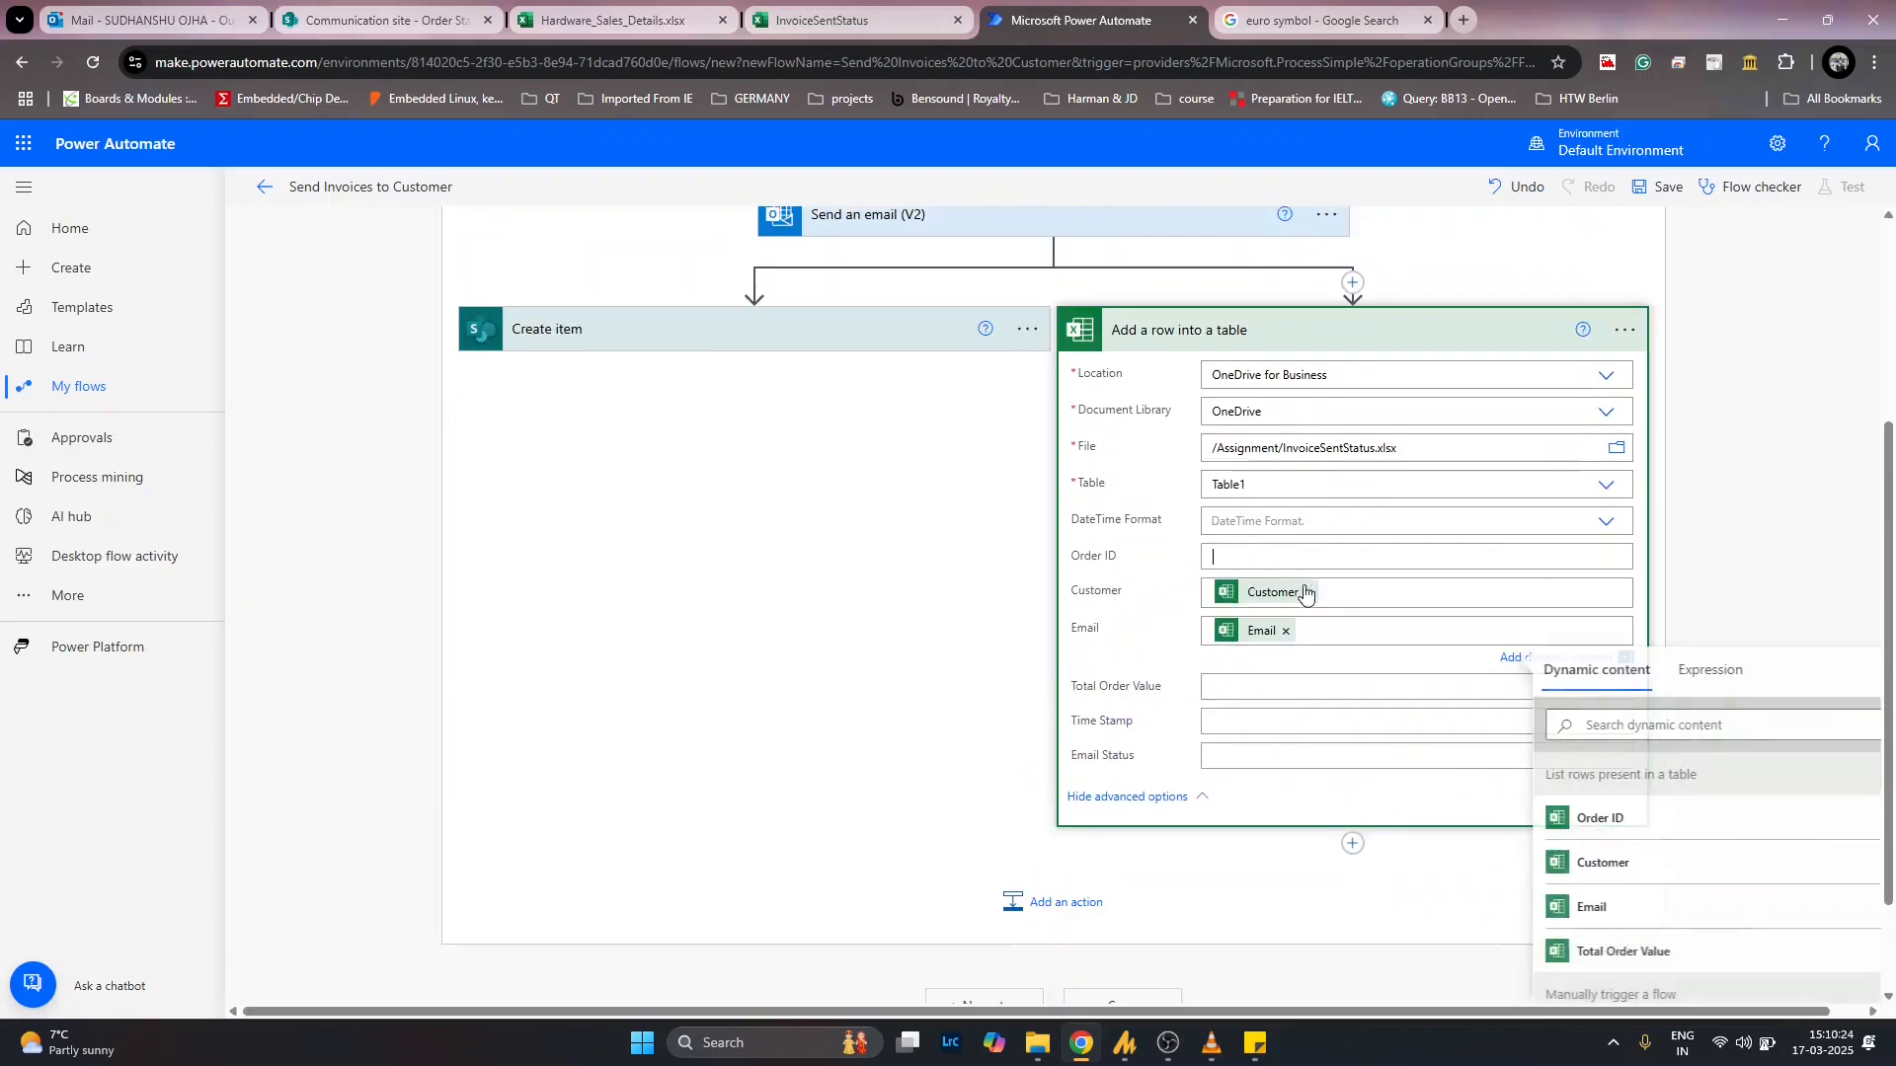
click(1302, 558)
click(1602, 742)
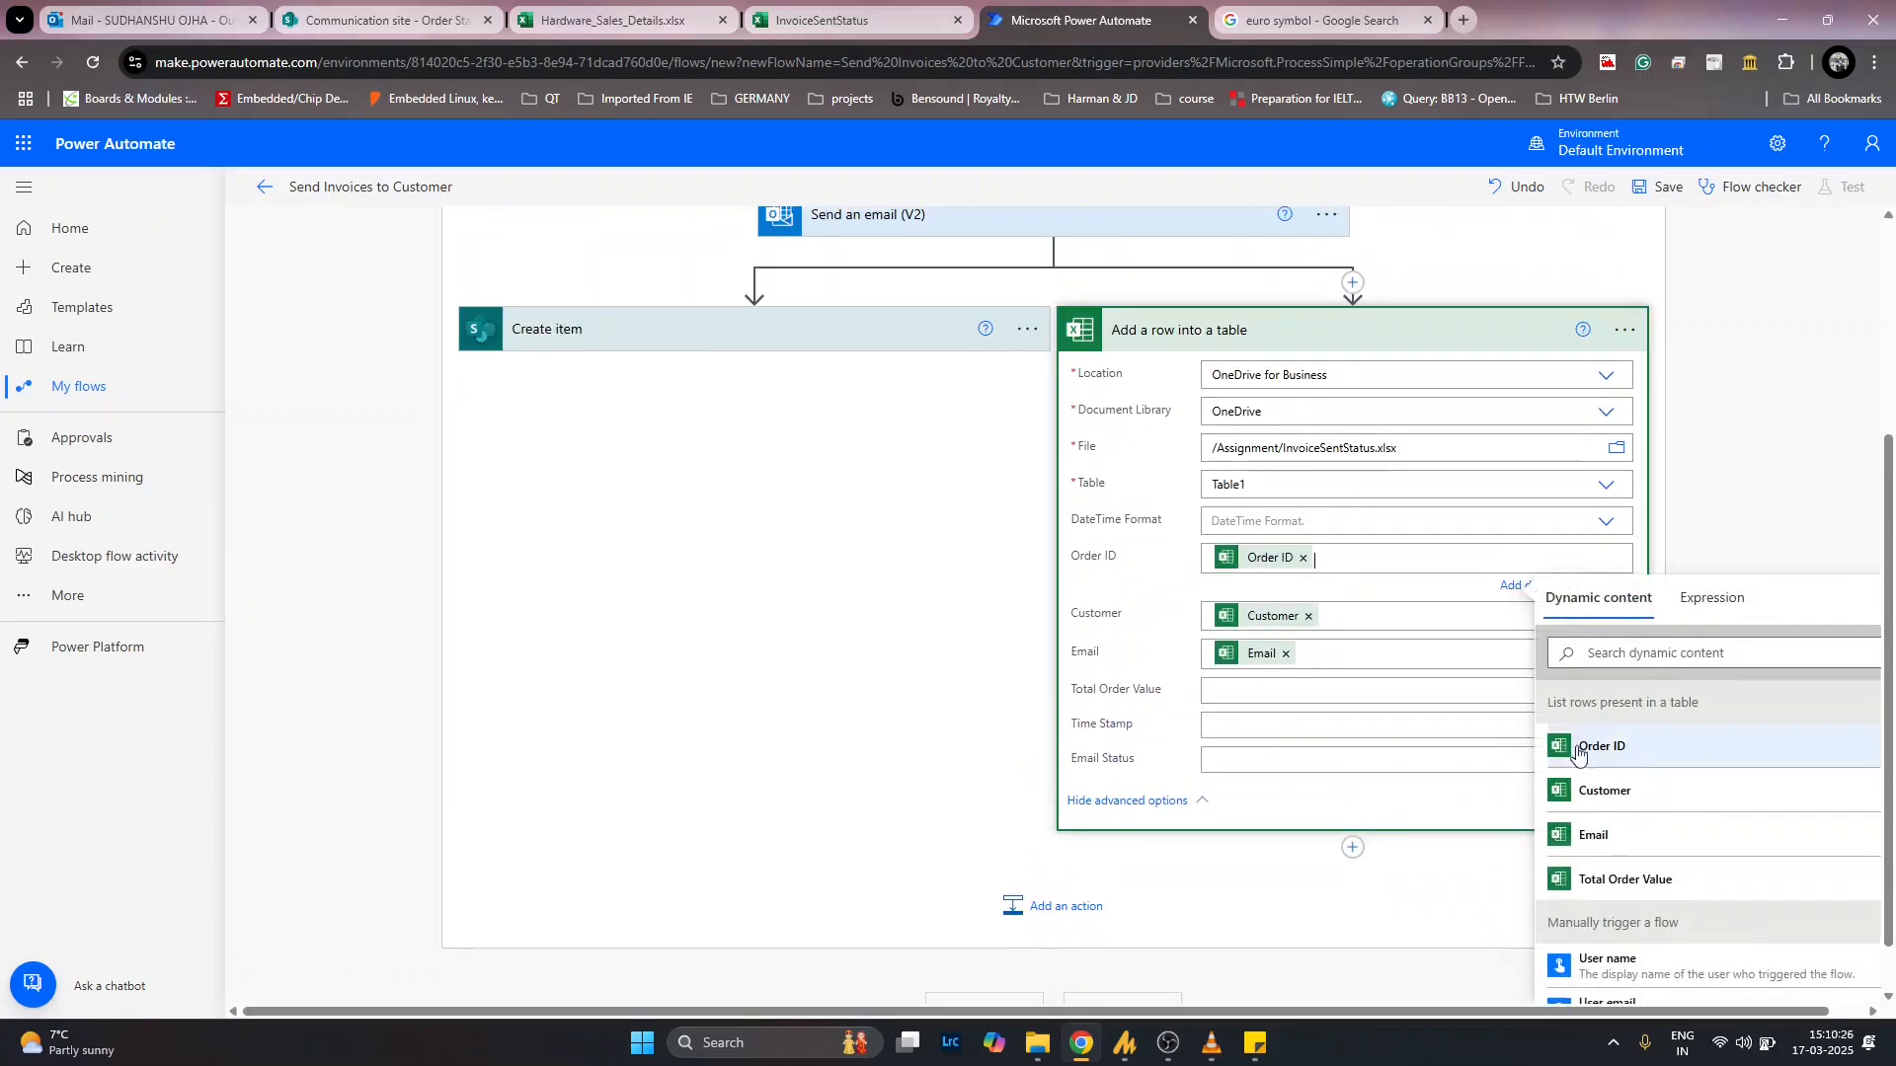
scroll(1639, 948, down, 3)
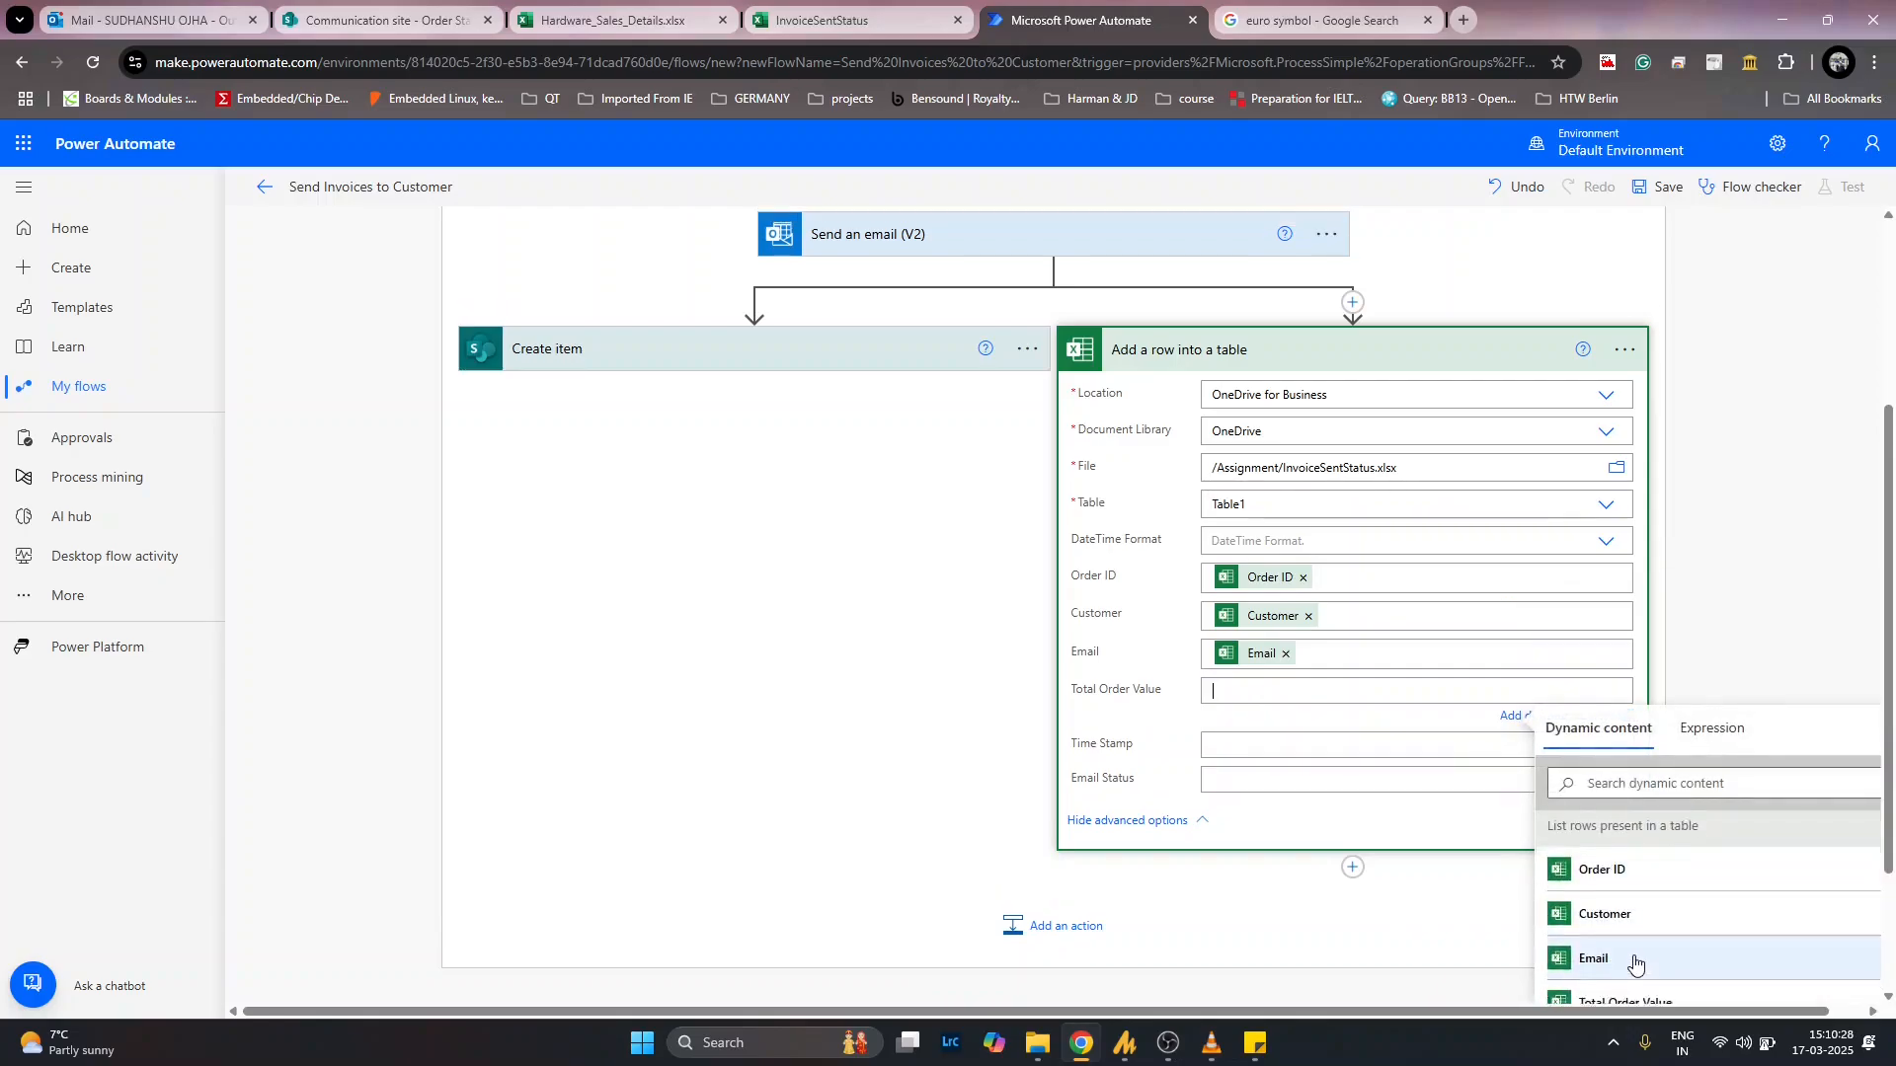
scroll(1630, 938, up, 2)
click(1562, 904)
Set the new row's Time Stamp to the expression utcNow() and its Email Status to Success
click(1305, 749)
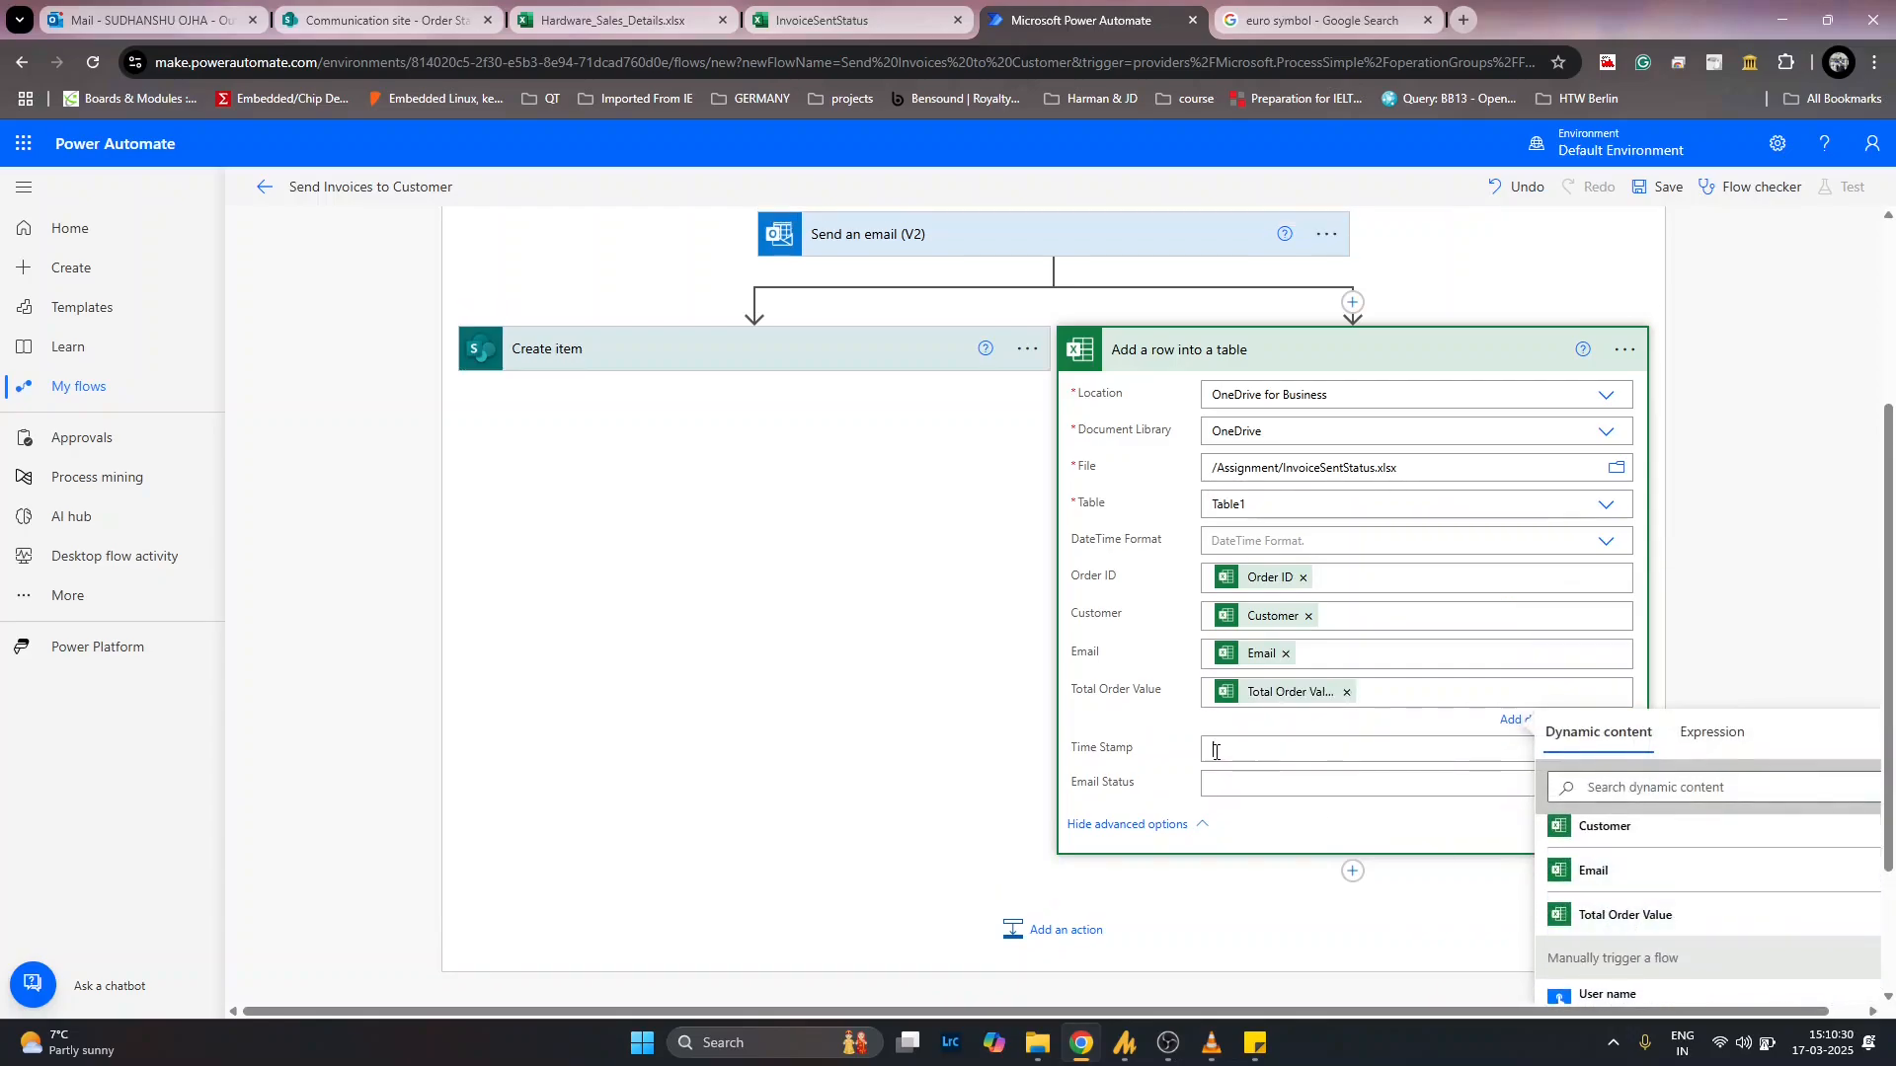
click(1703, 798)
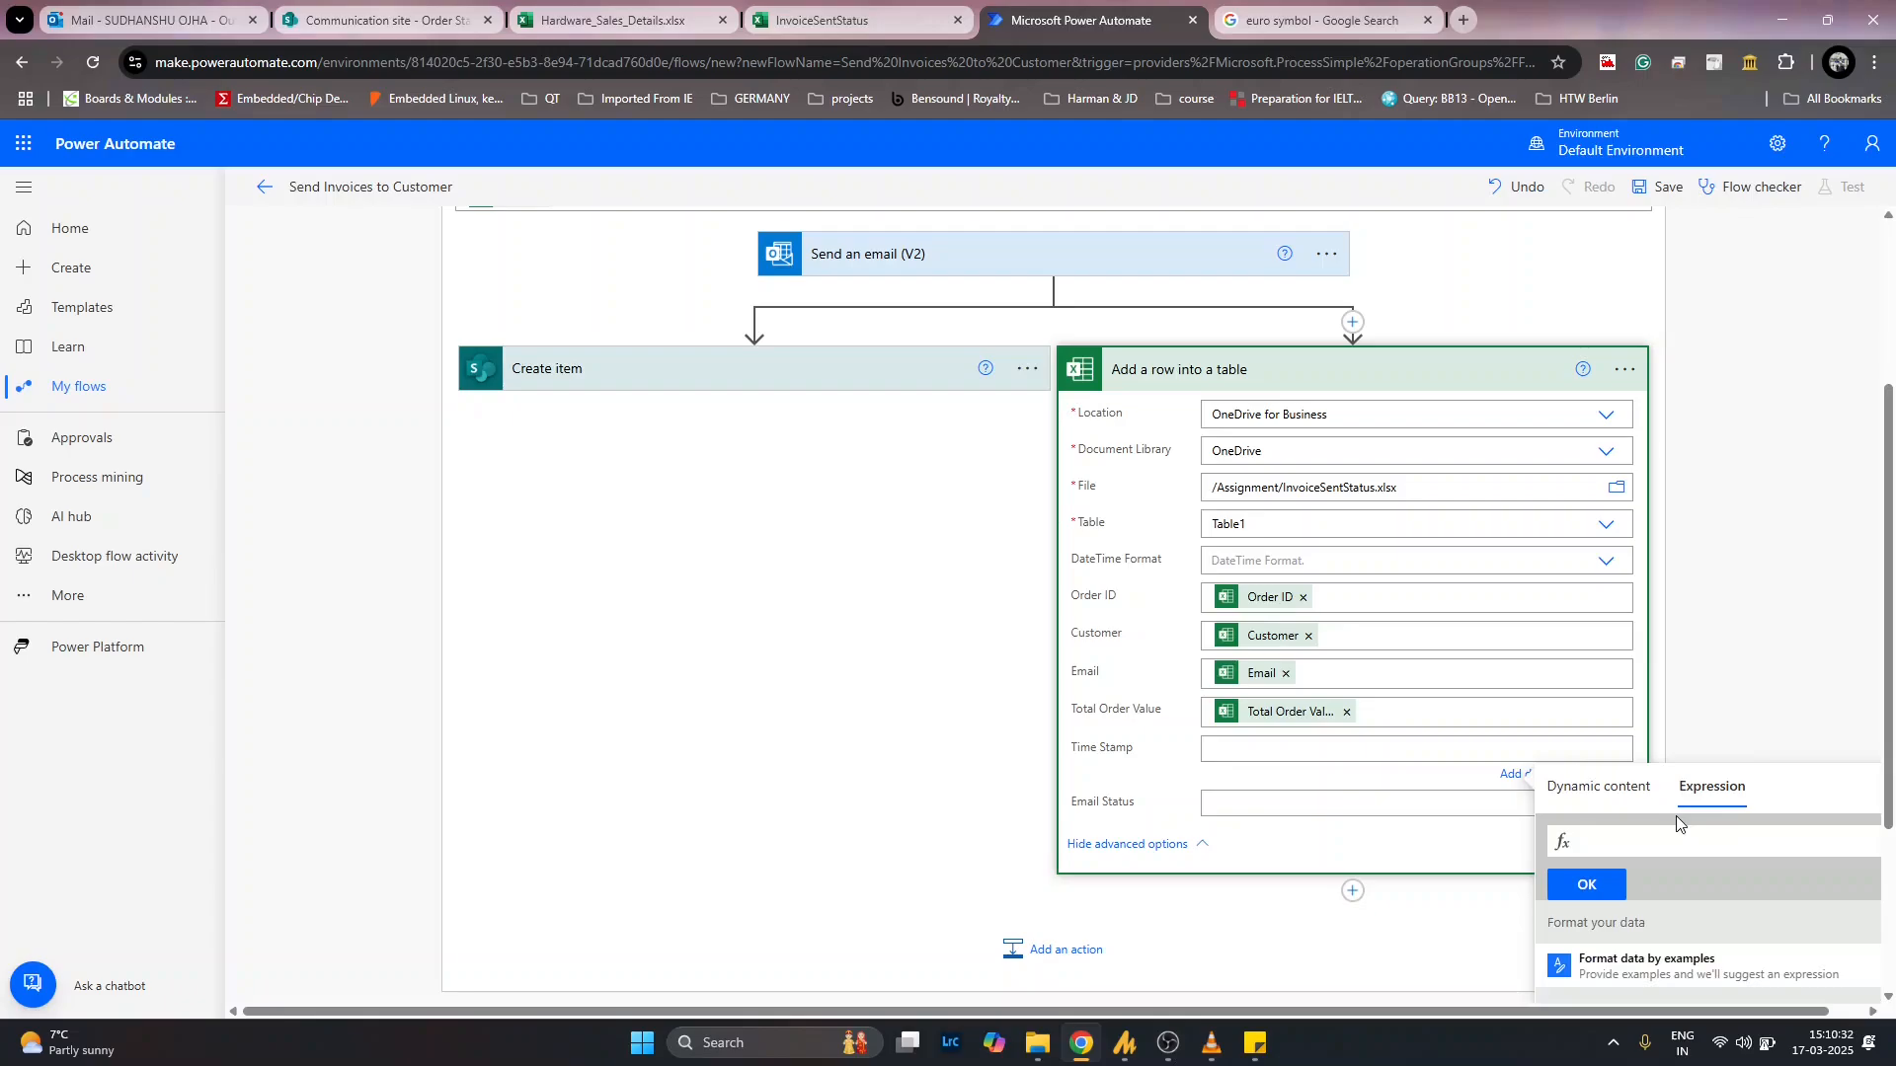
text(utc)
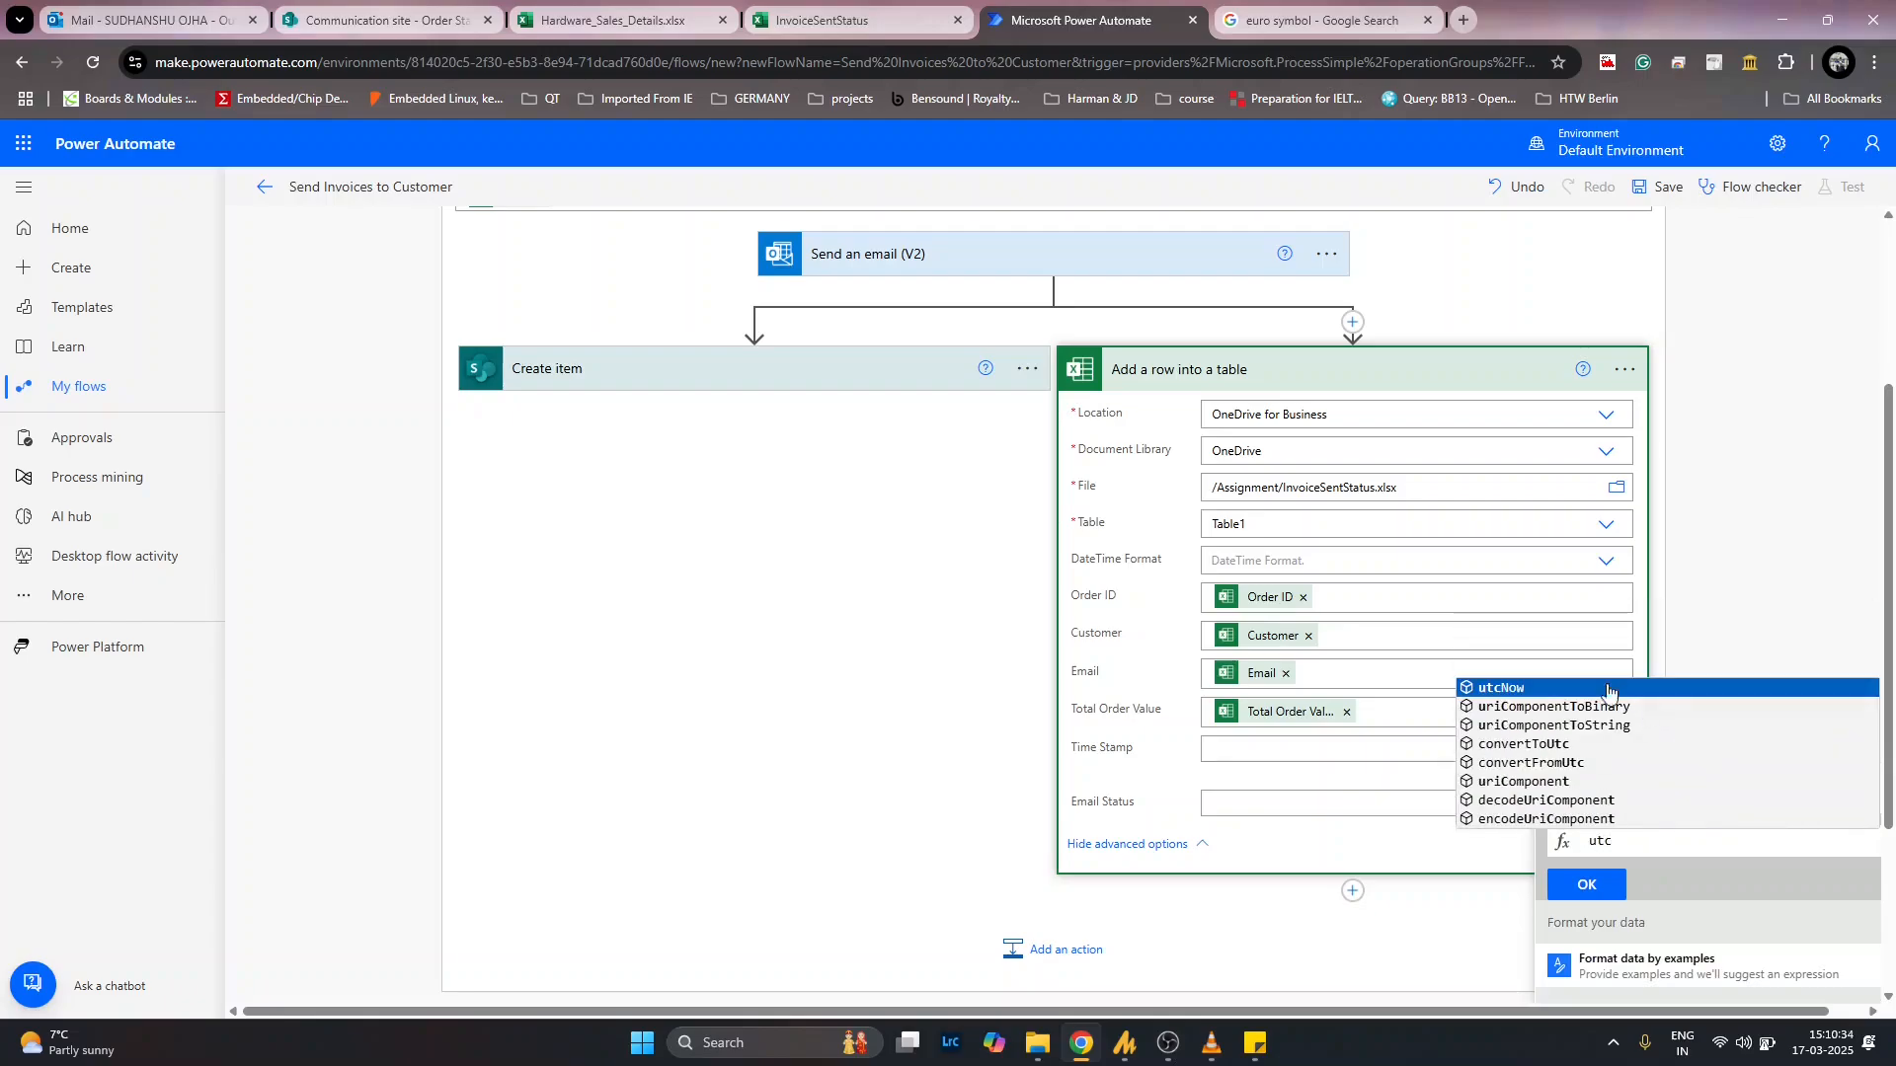
key(Return)
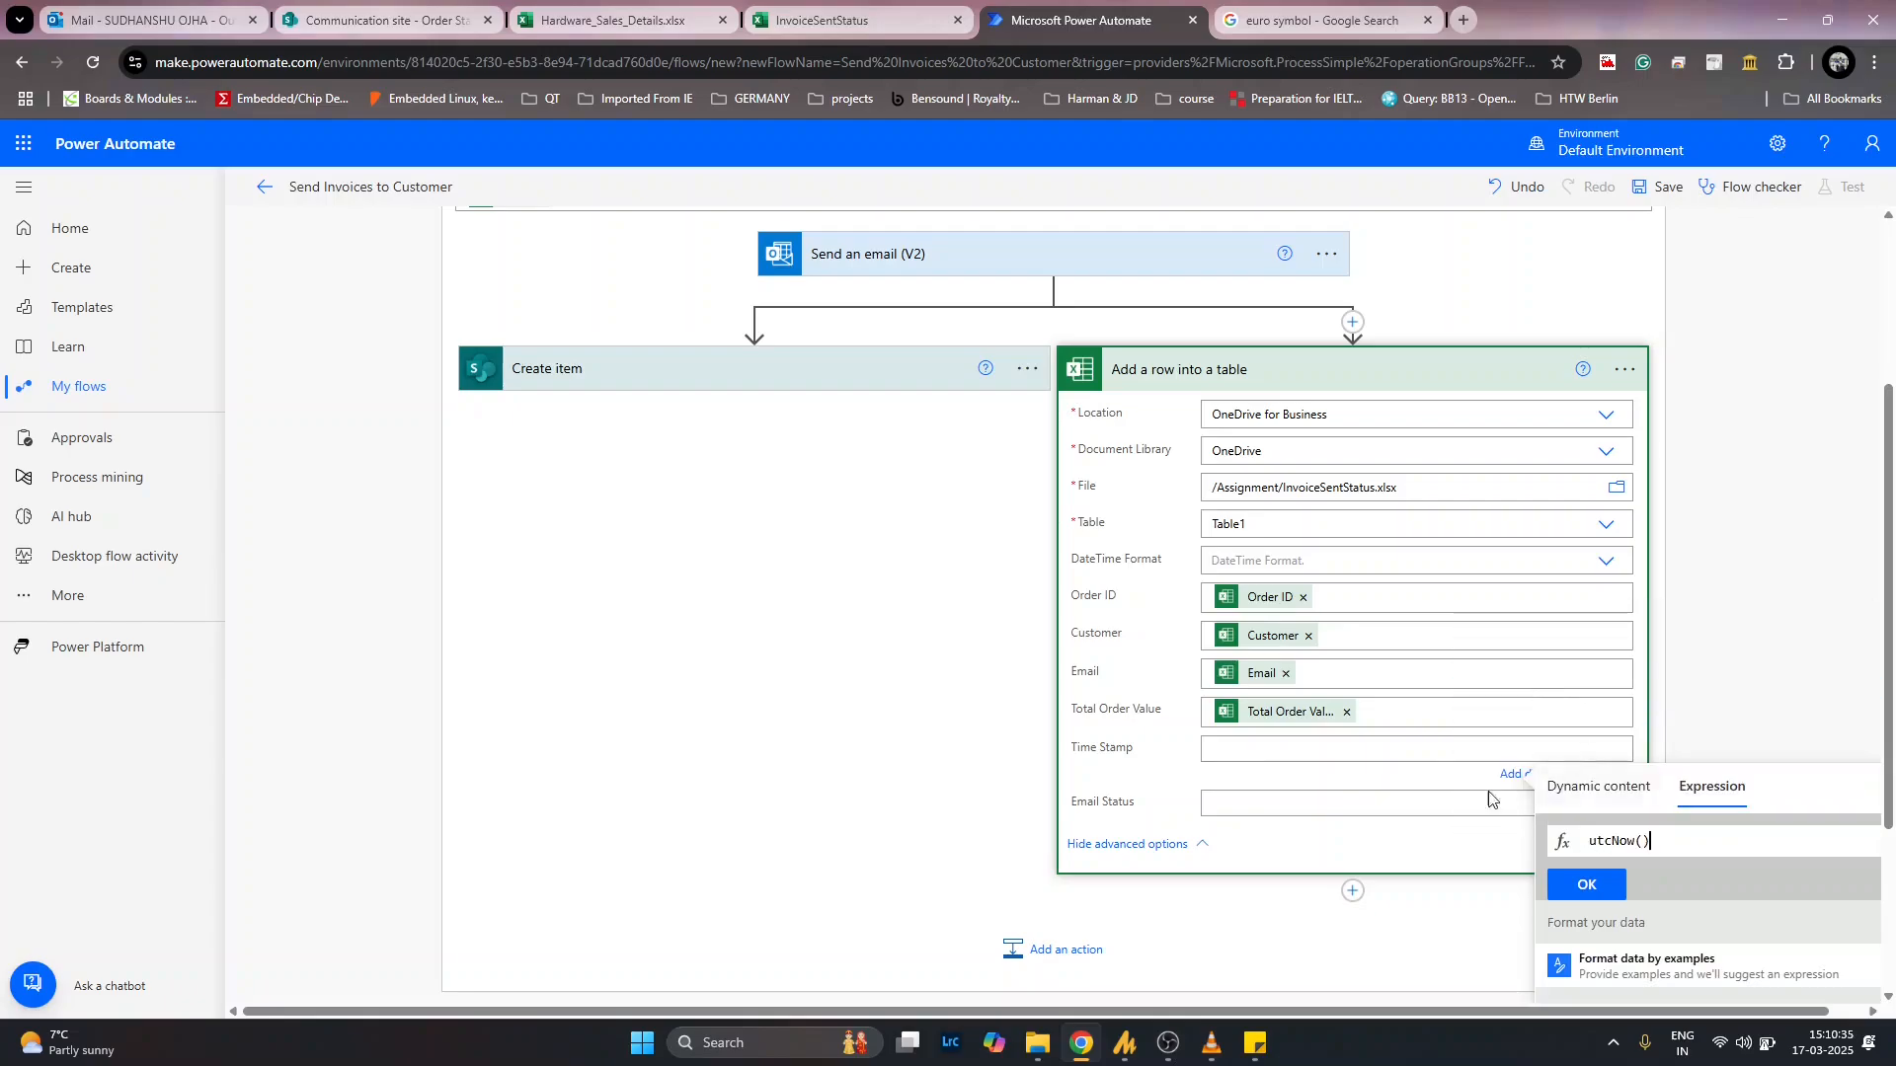
click(1586, 884)
click(1280, 802)
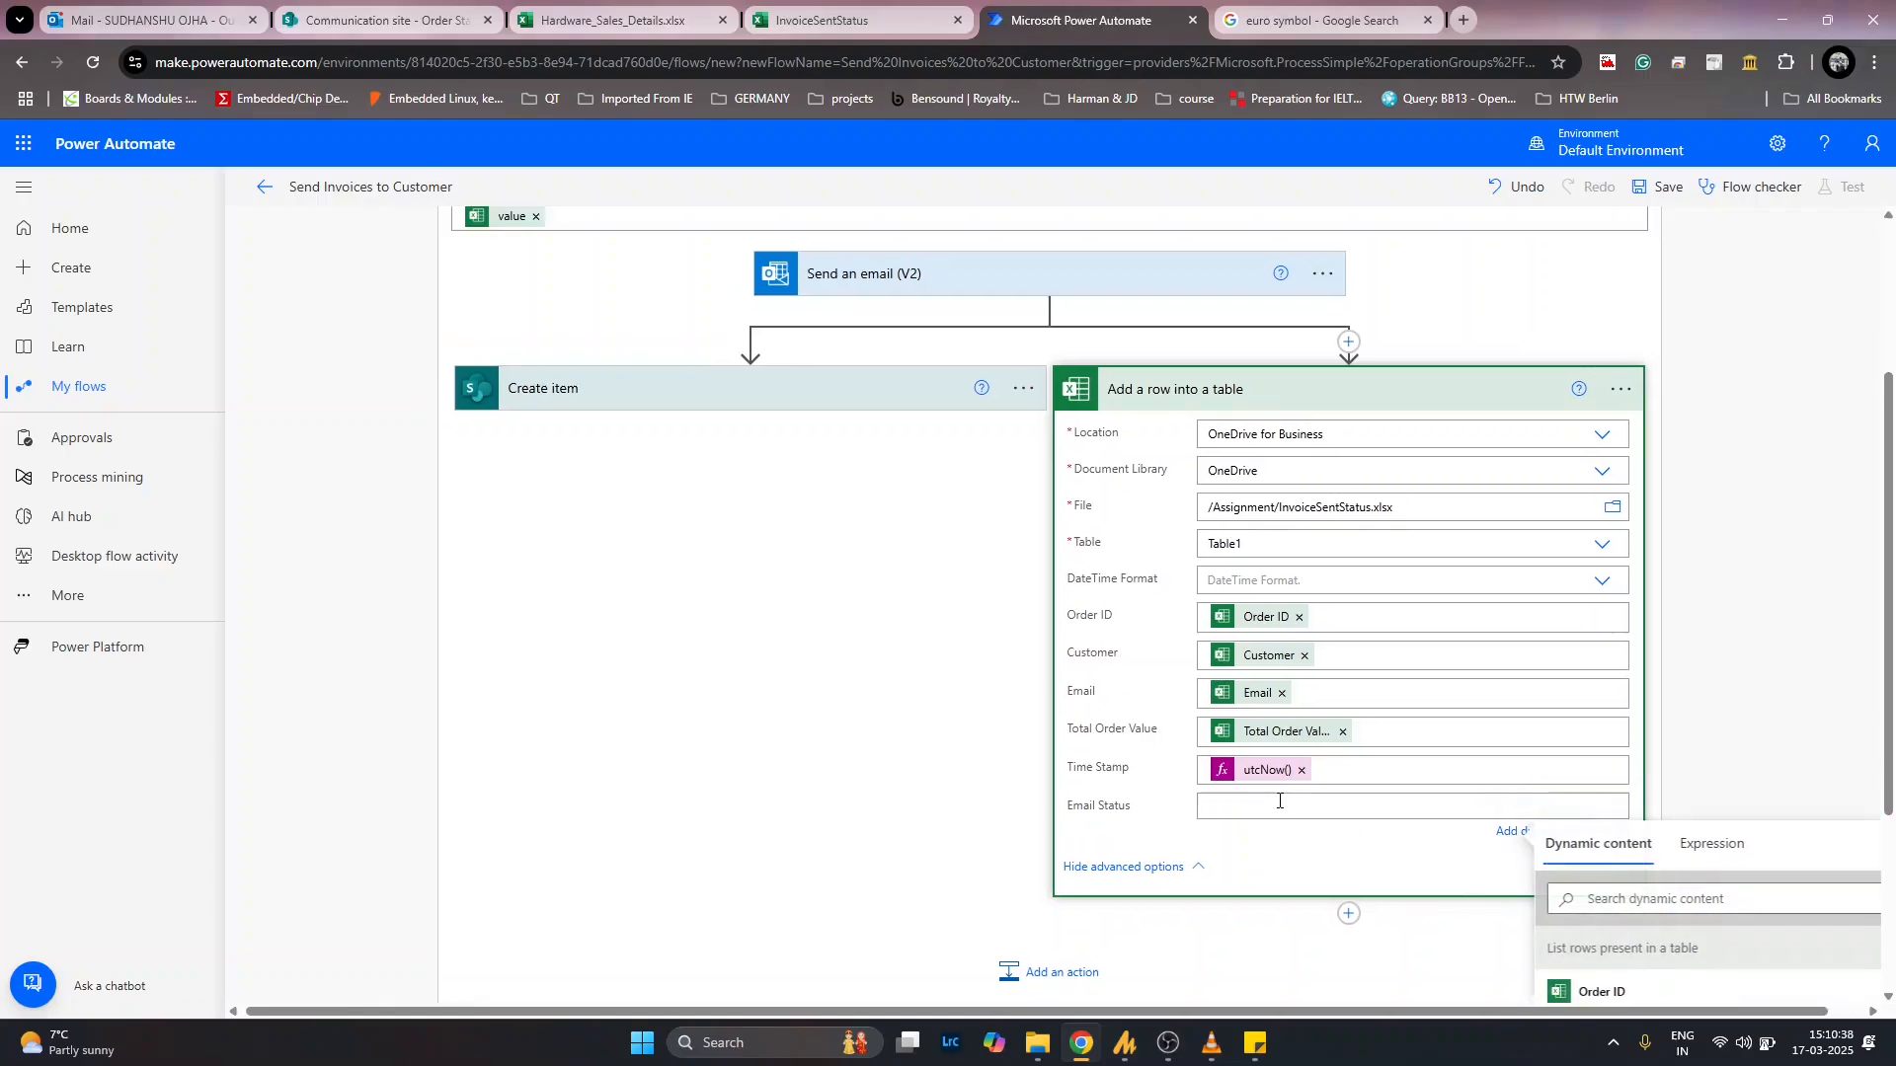
text(Success)
click(1662, 748)
Save the Send Invoices to Customer flow and run it as a manual test using the existing connections
scroll(1218, 973, down, 1)
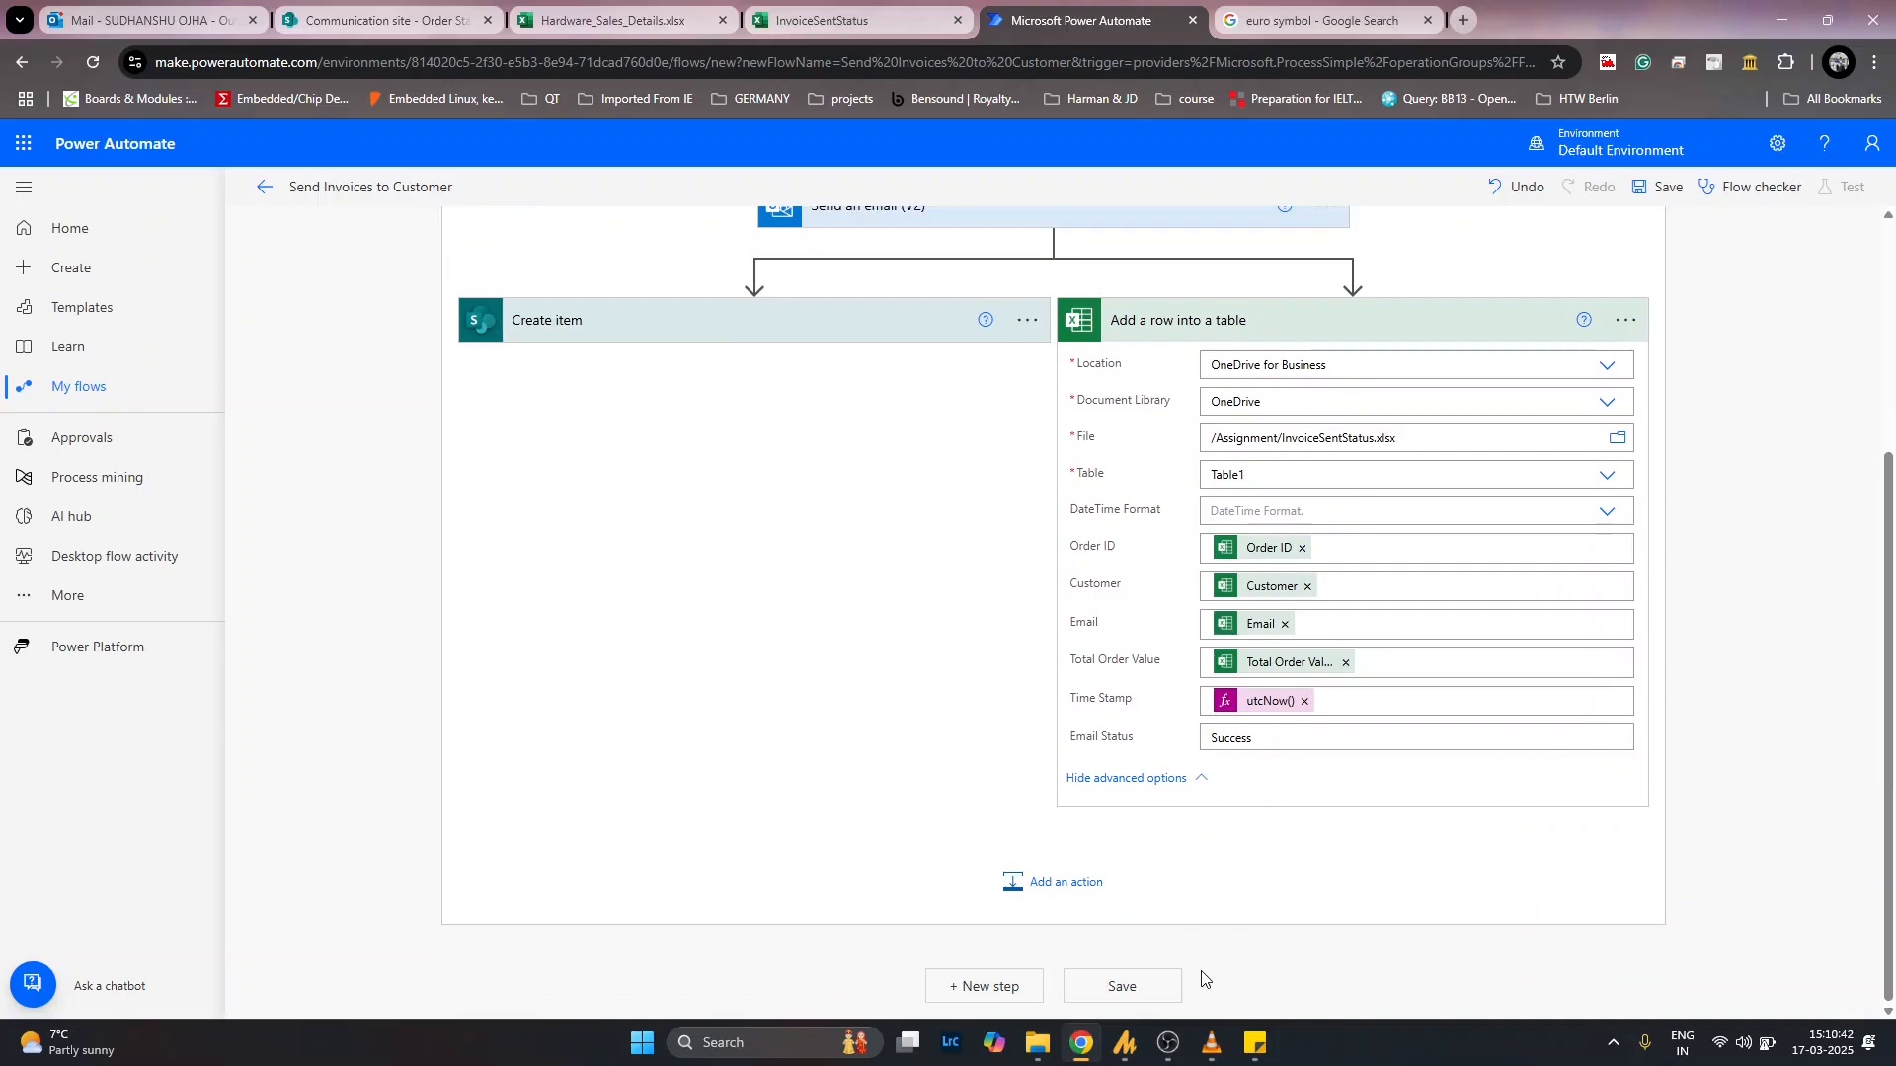
click(1122, 986)
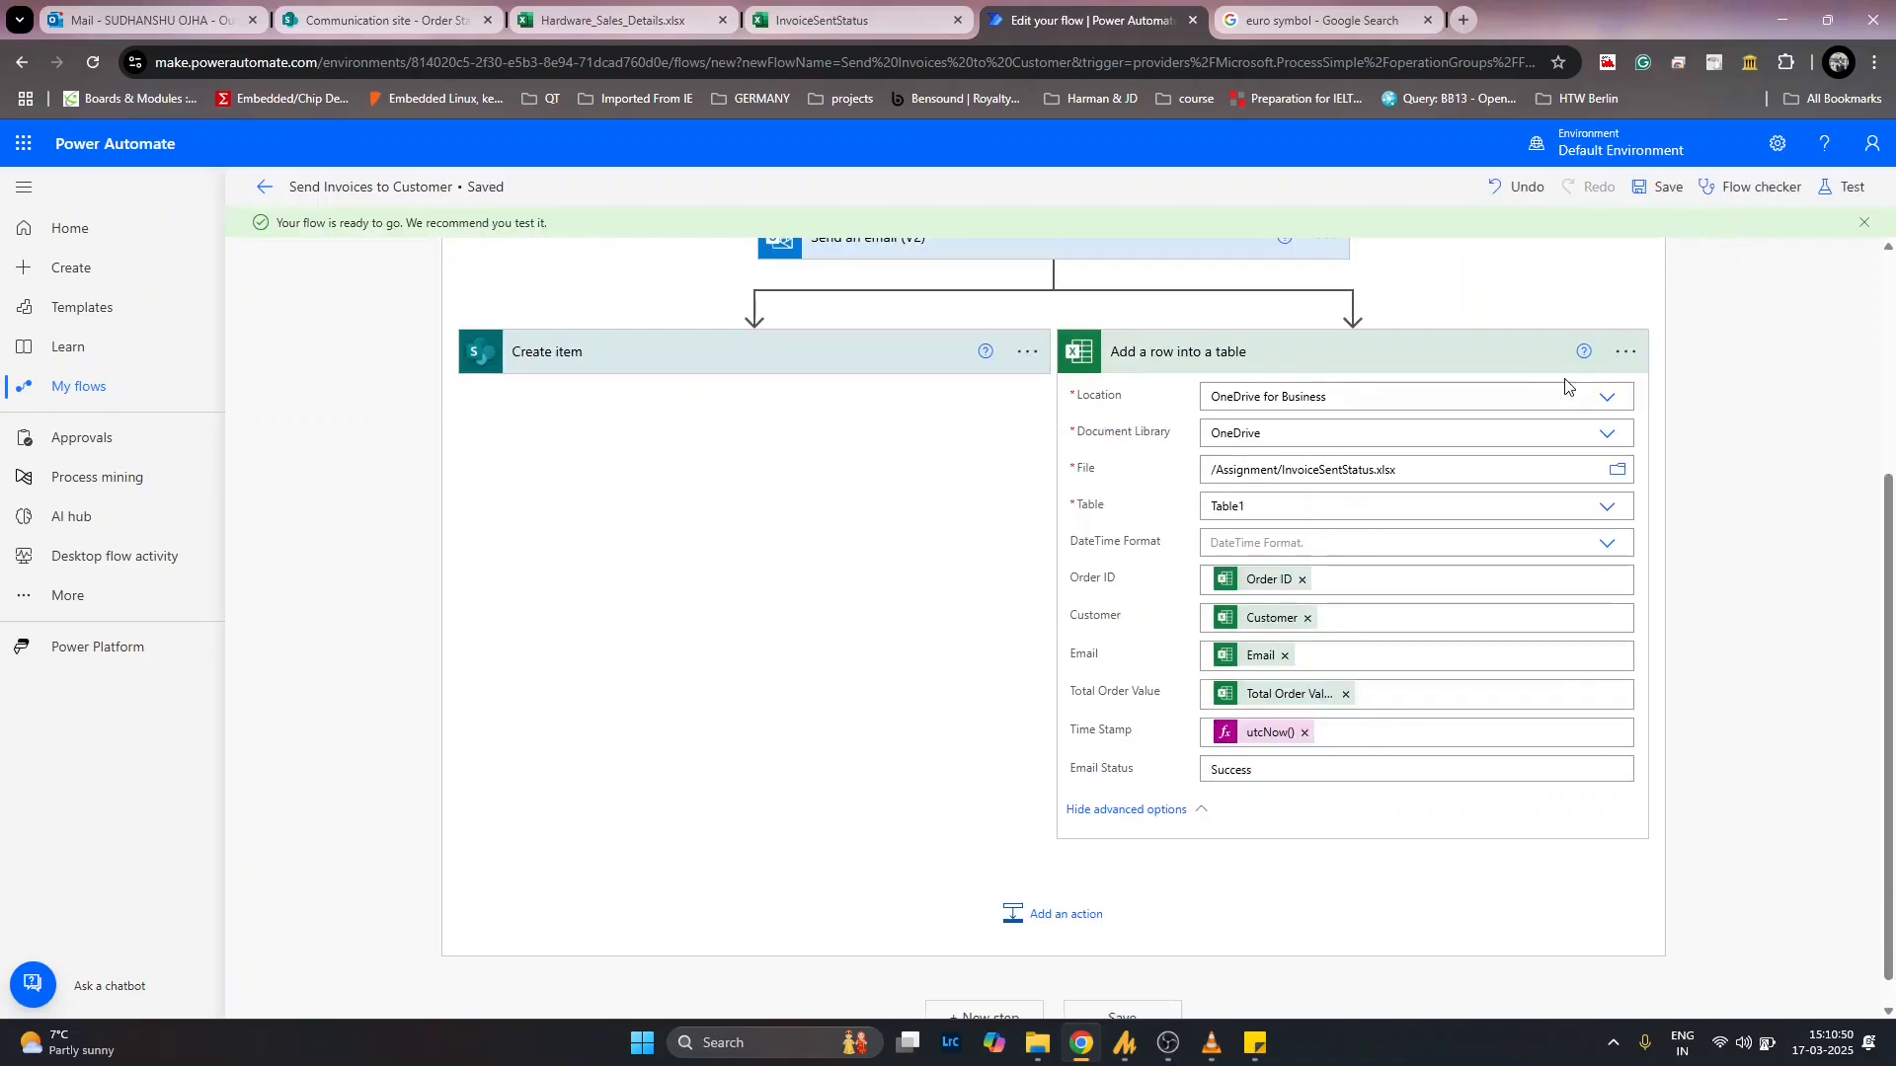
click(1845, 188)
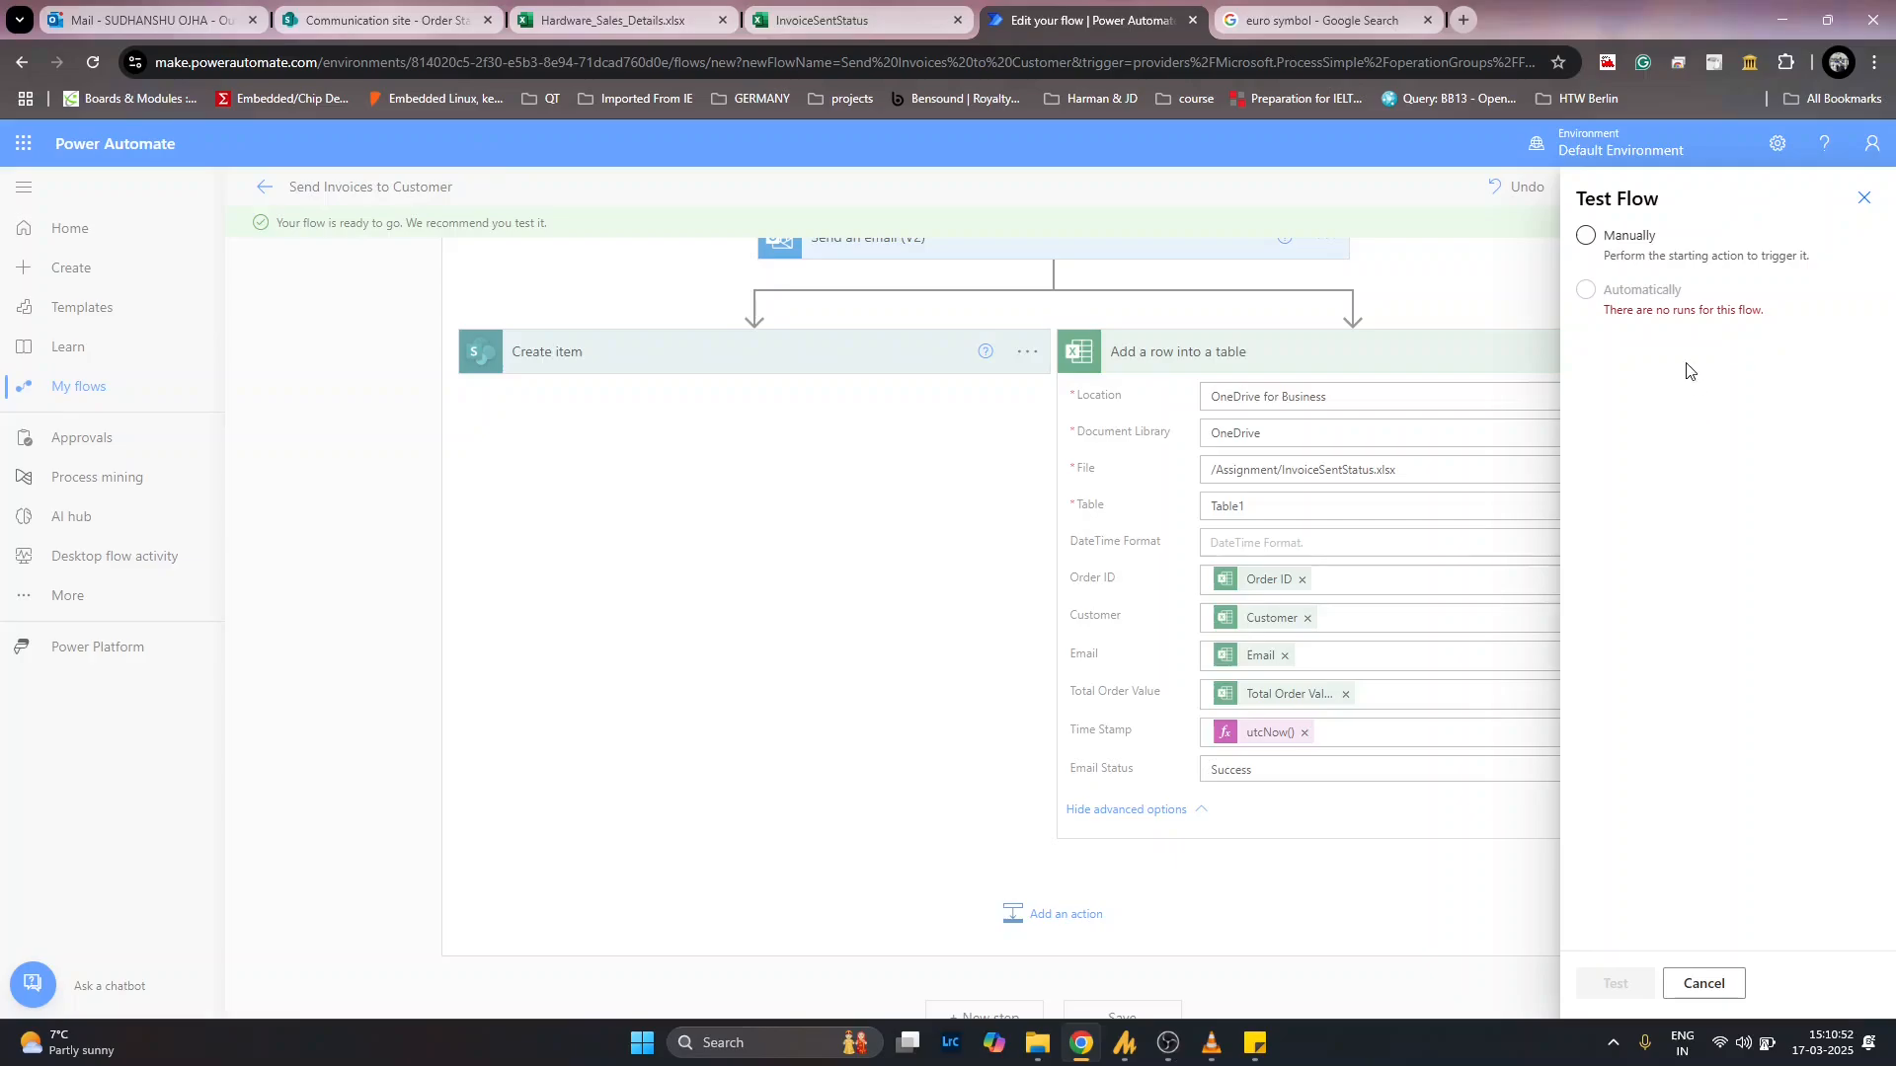
click(1609, 983)
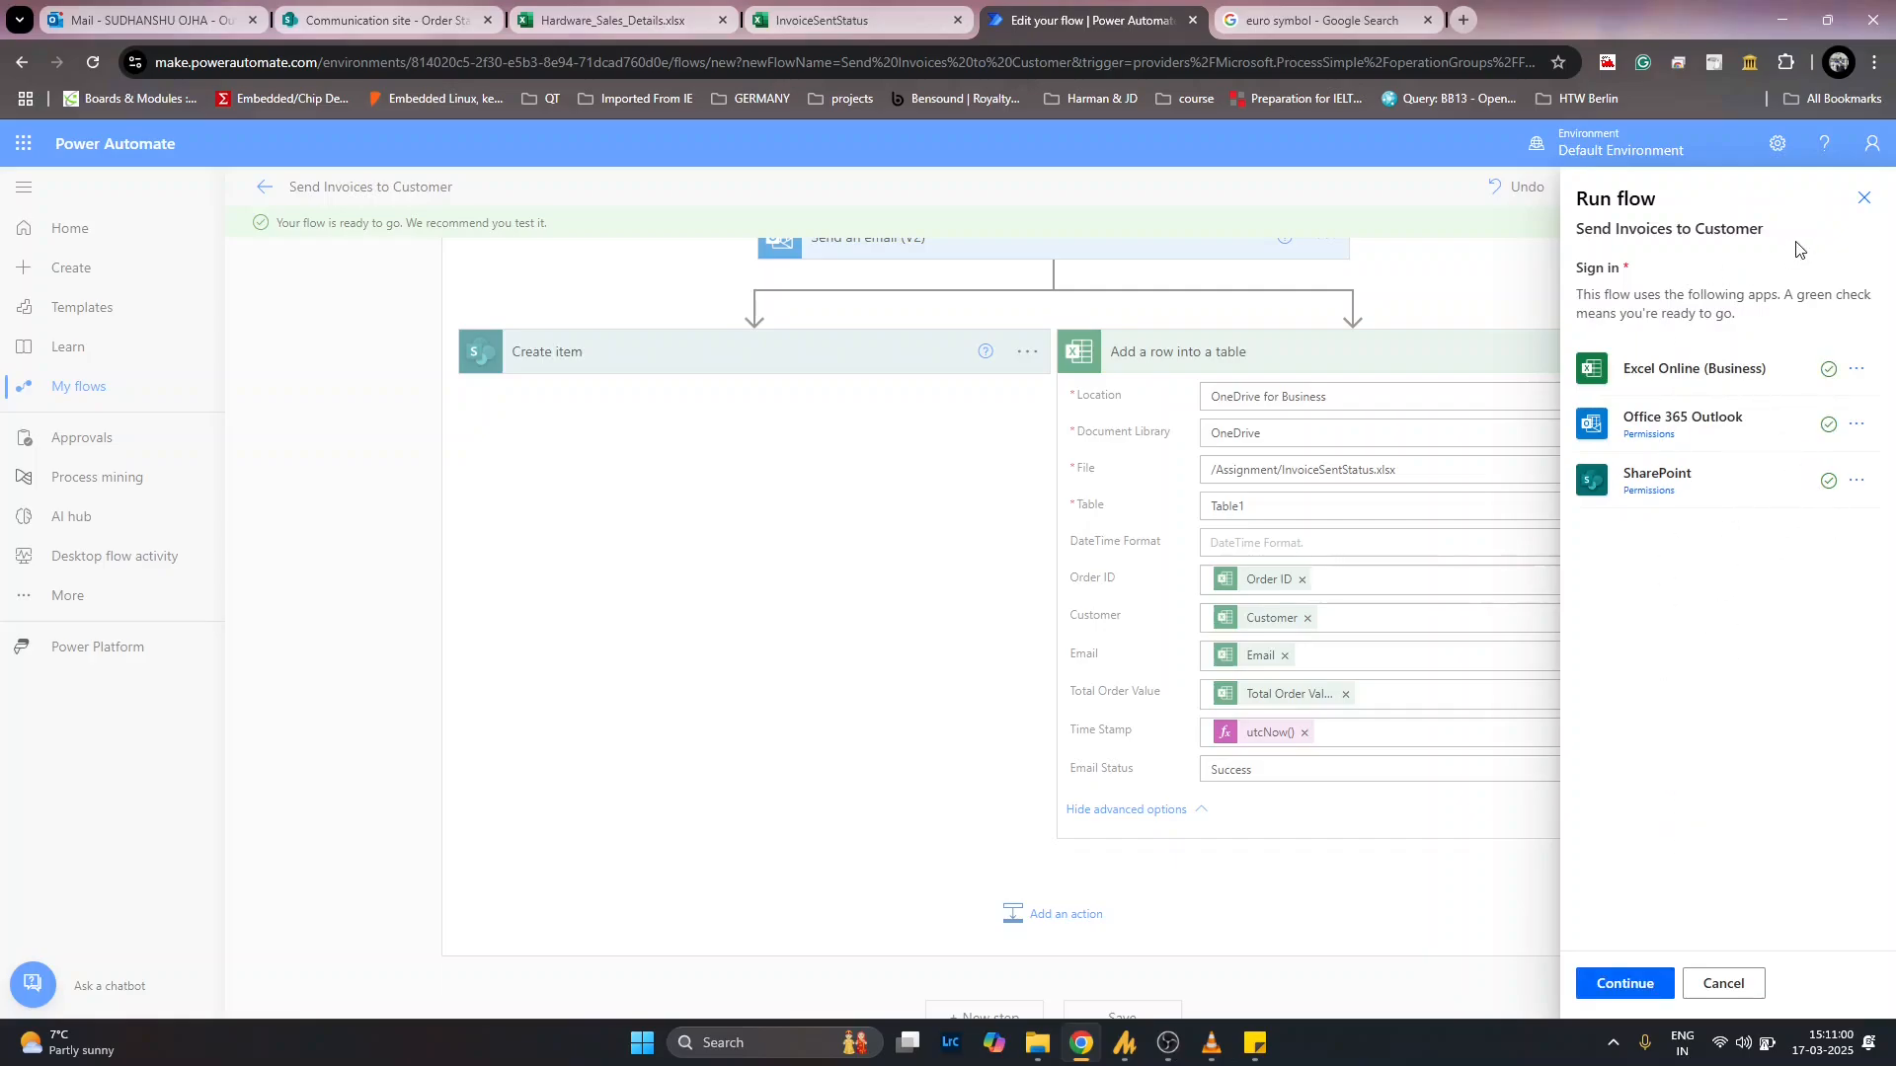
click(1634, 983)
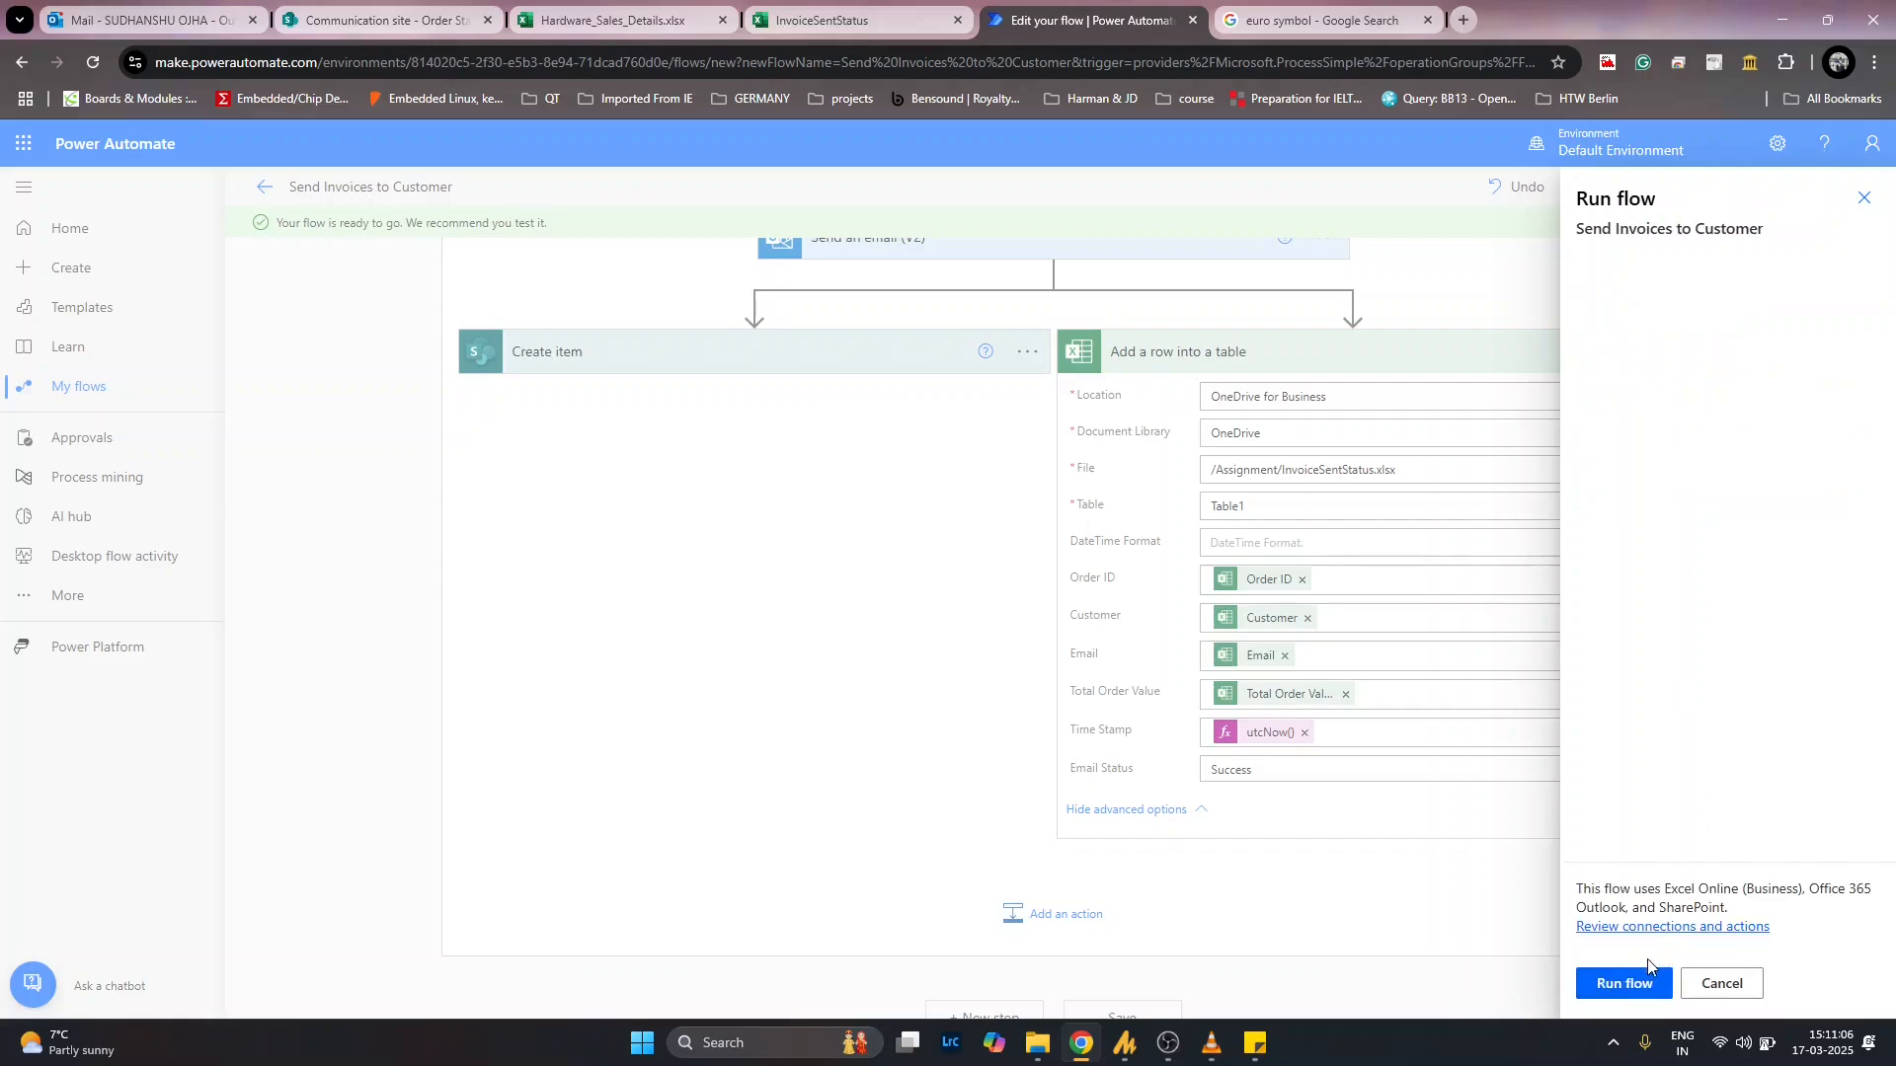
click(1639, 987)
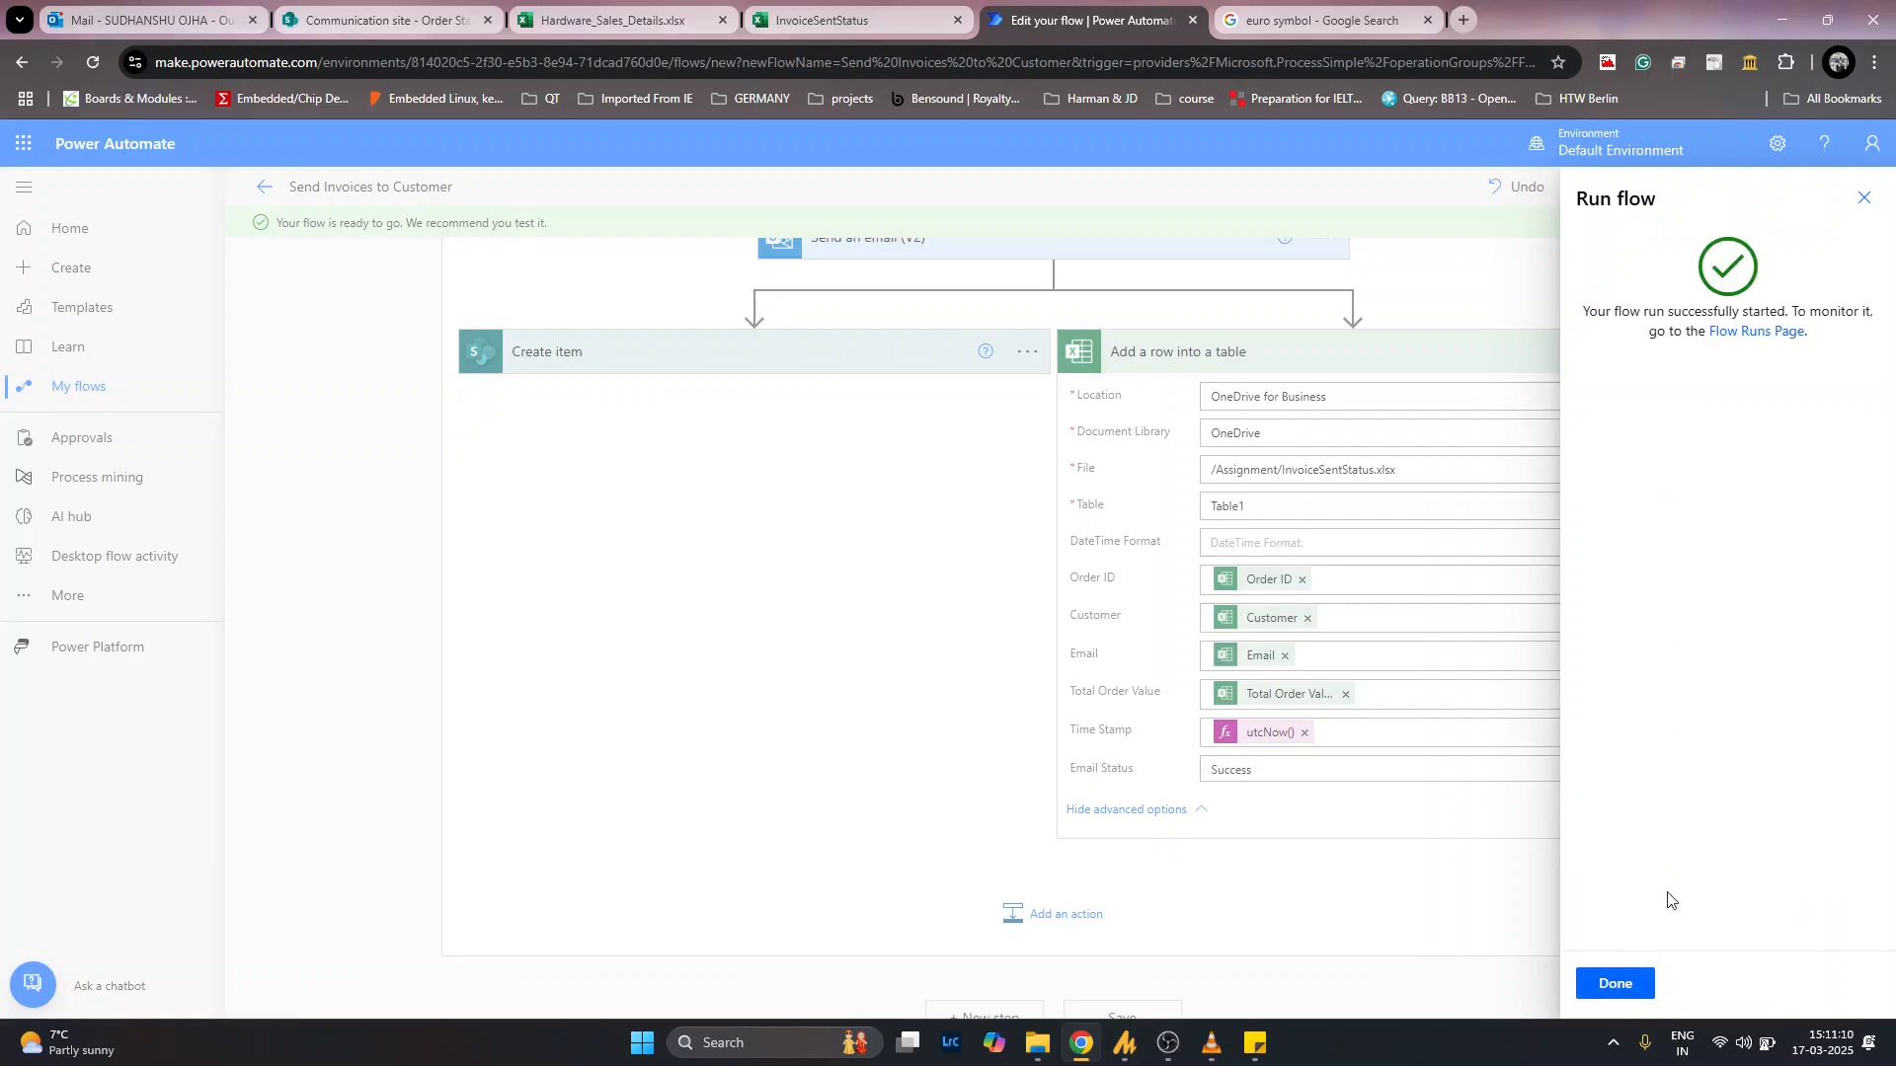
click(1615, 984)
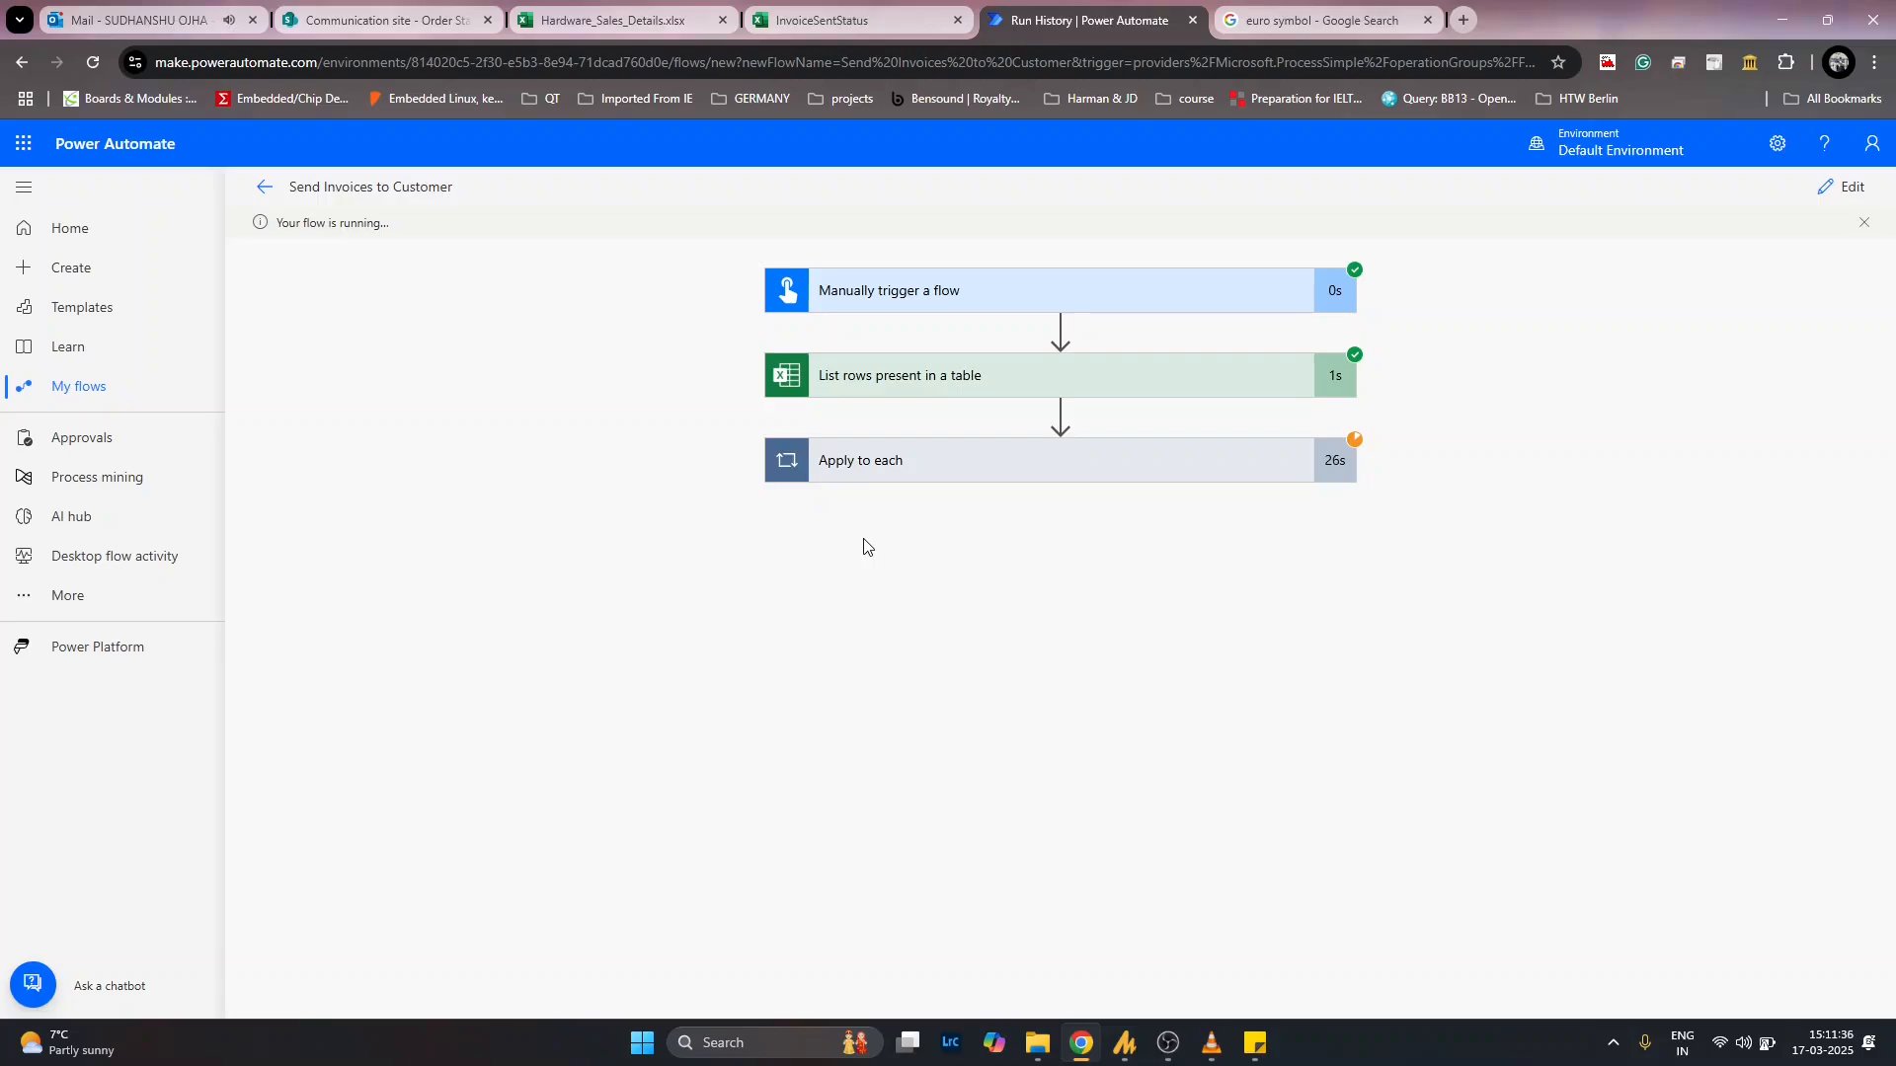
Examine the test run's List rows present in a table, Apply to each, Create item and Add a row into a table details
click(1082, 464)
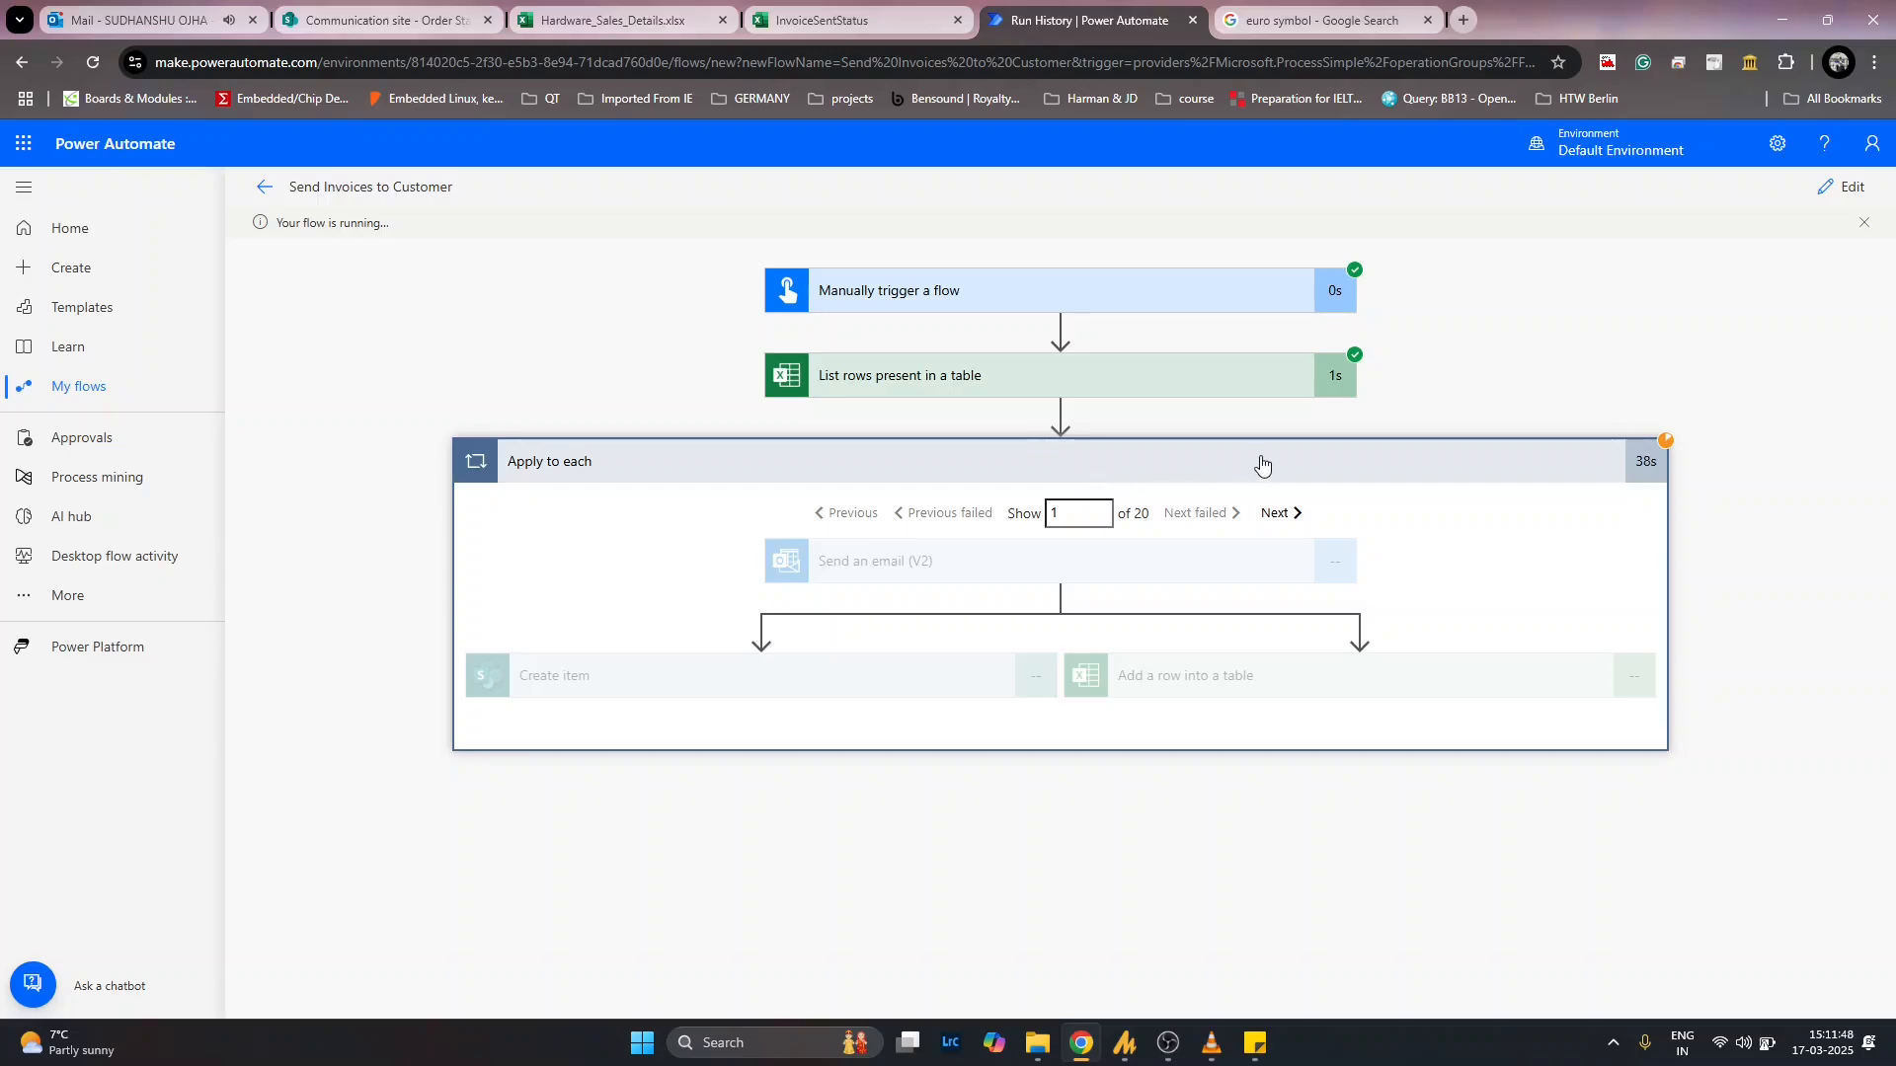
click(1095, 382)
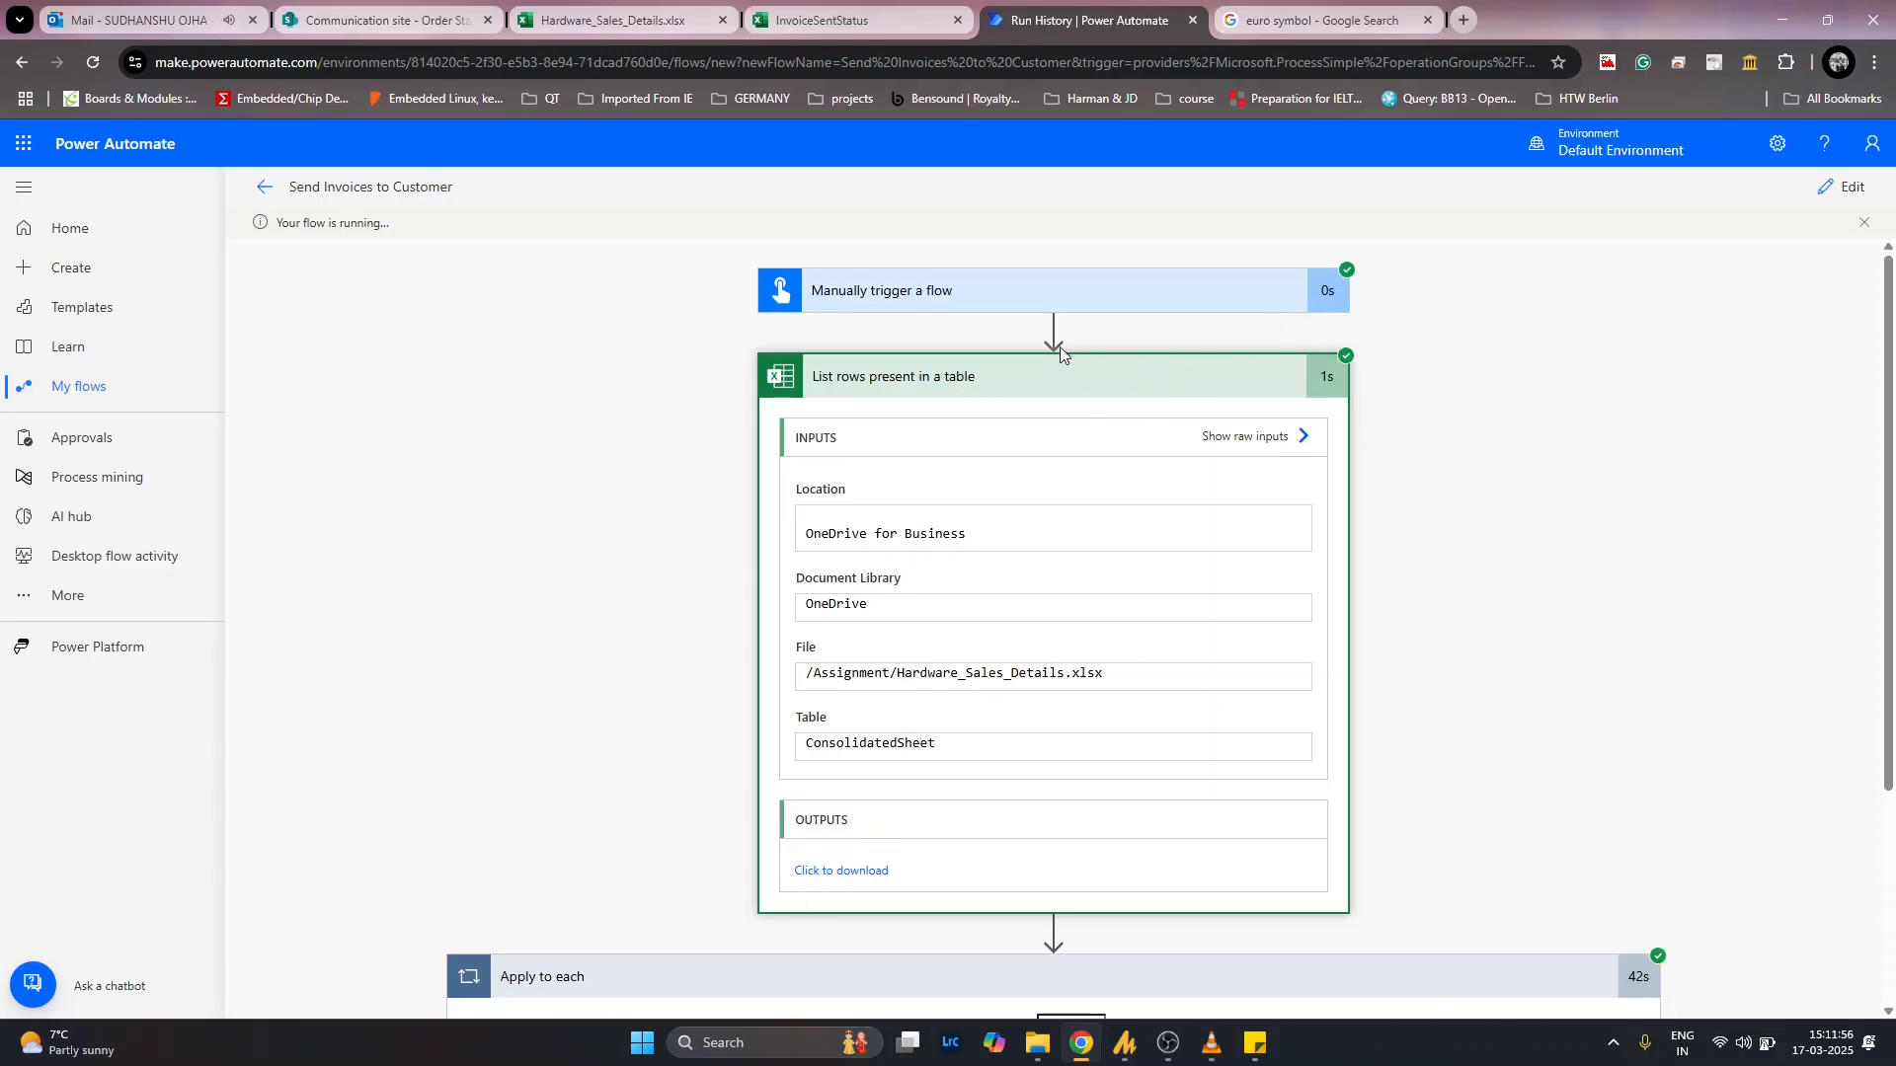
scroll(1047, 444, down, 3)
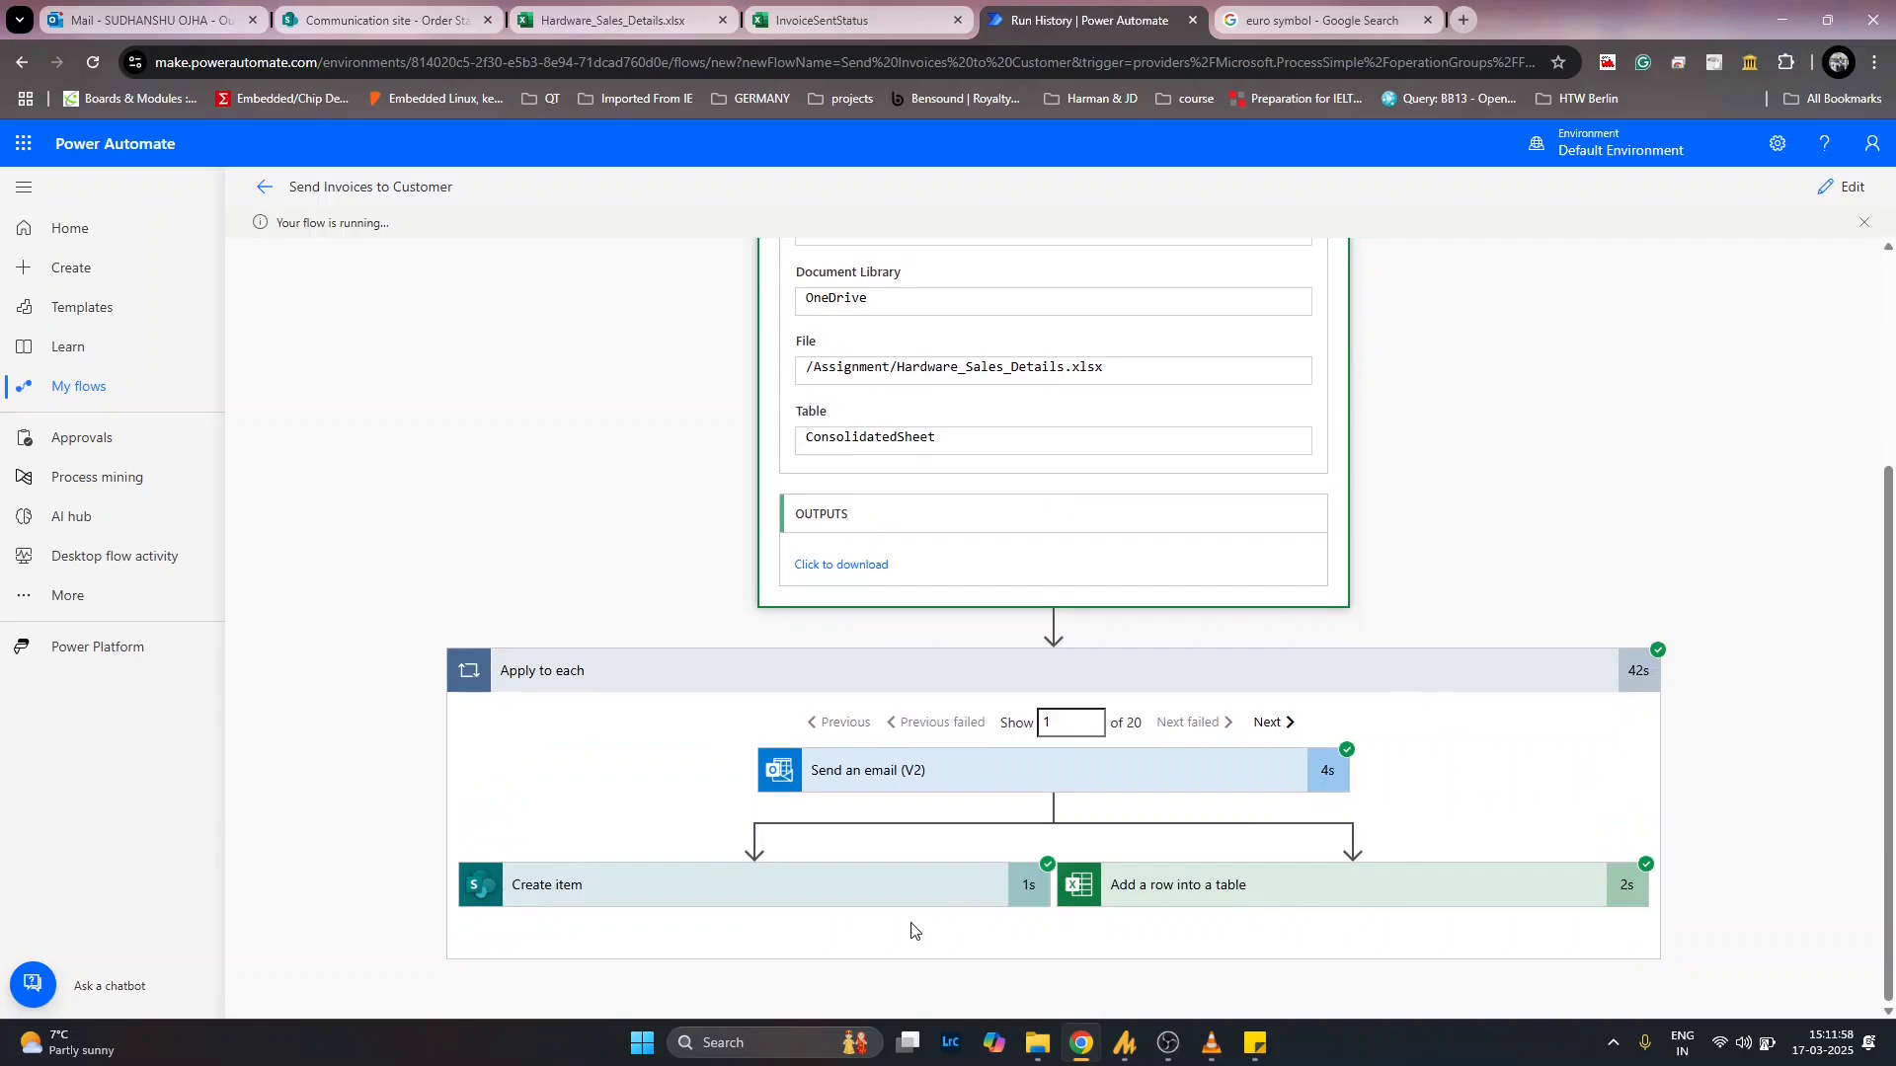
click(965, 893)
scroll(954, 894, down, 4)
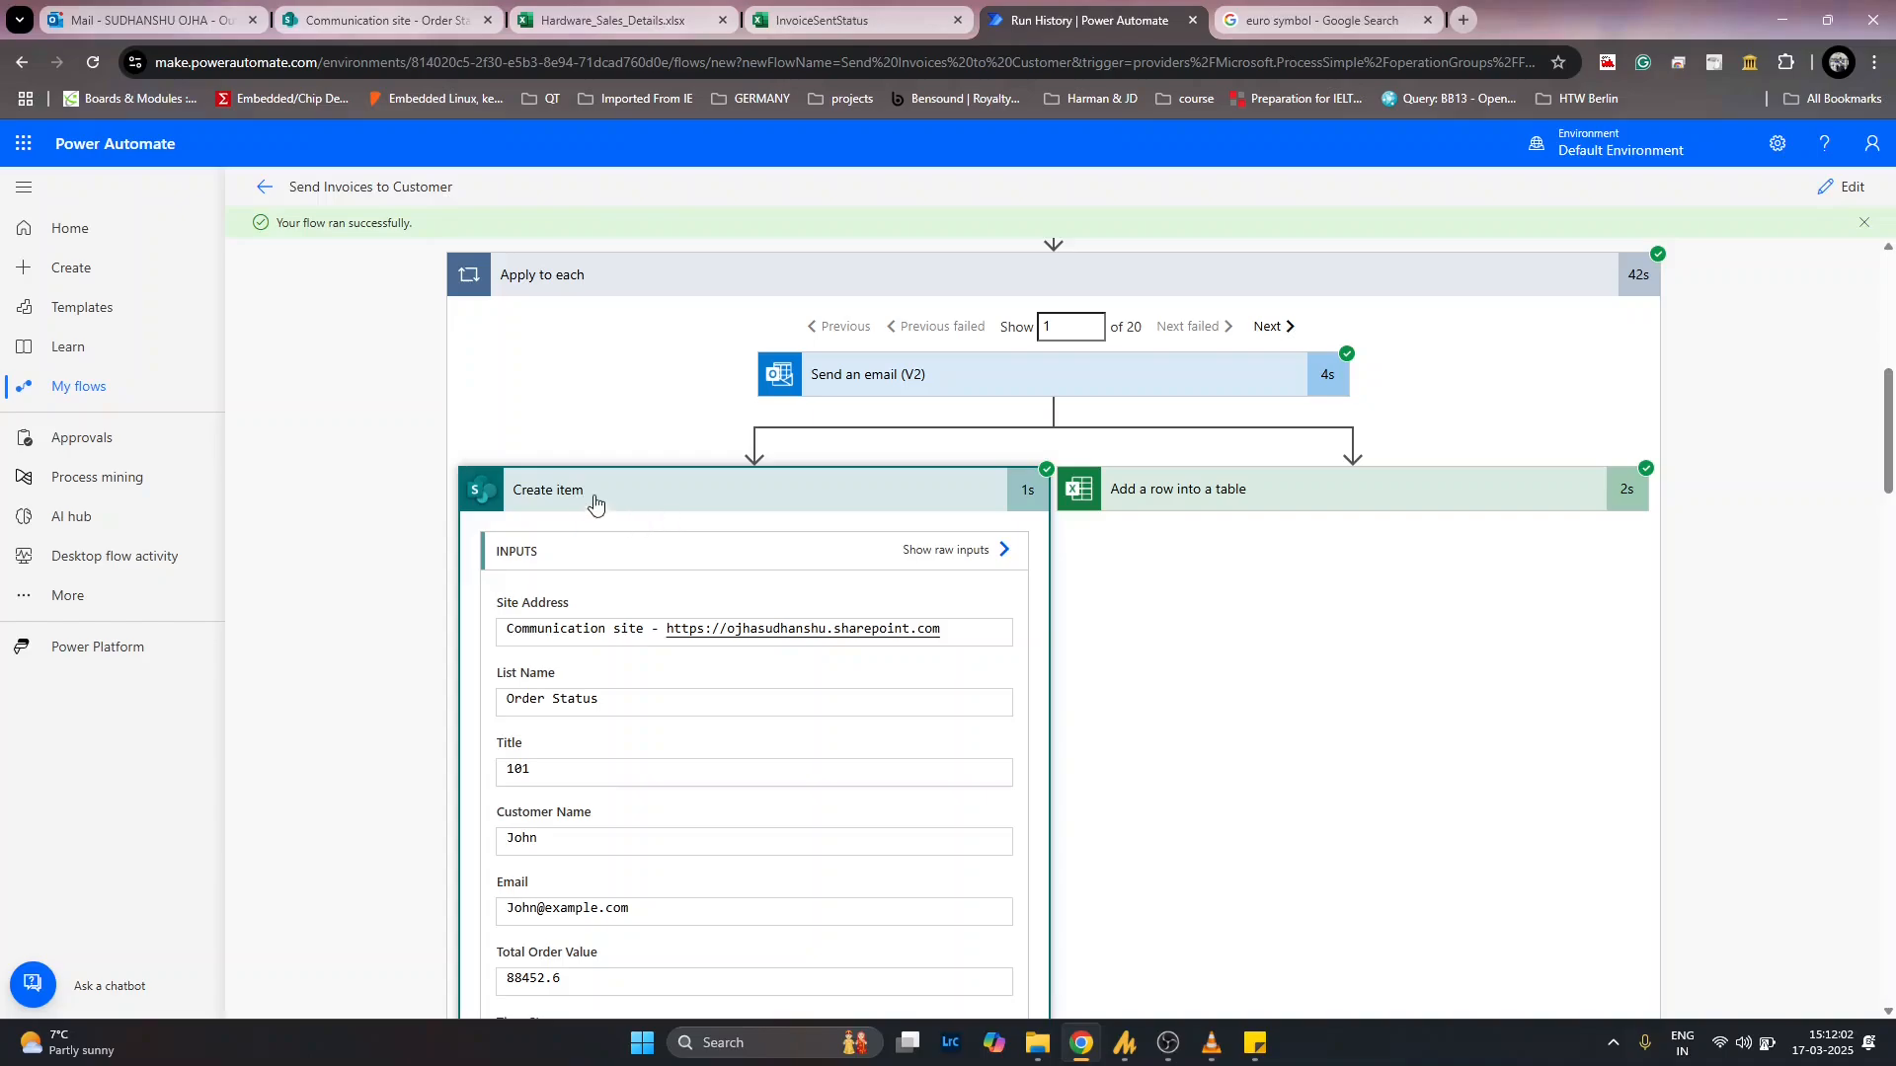
click(1289, 507)
scroll(1274, 795, down, 4)
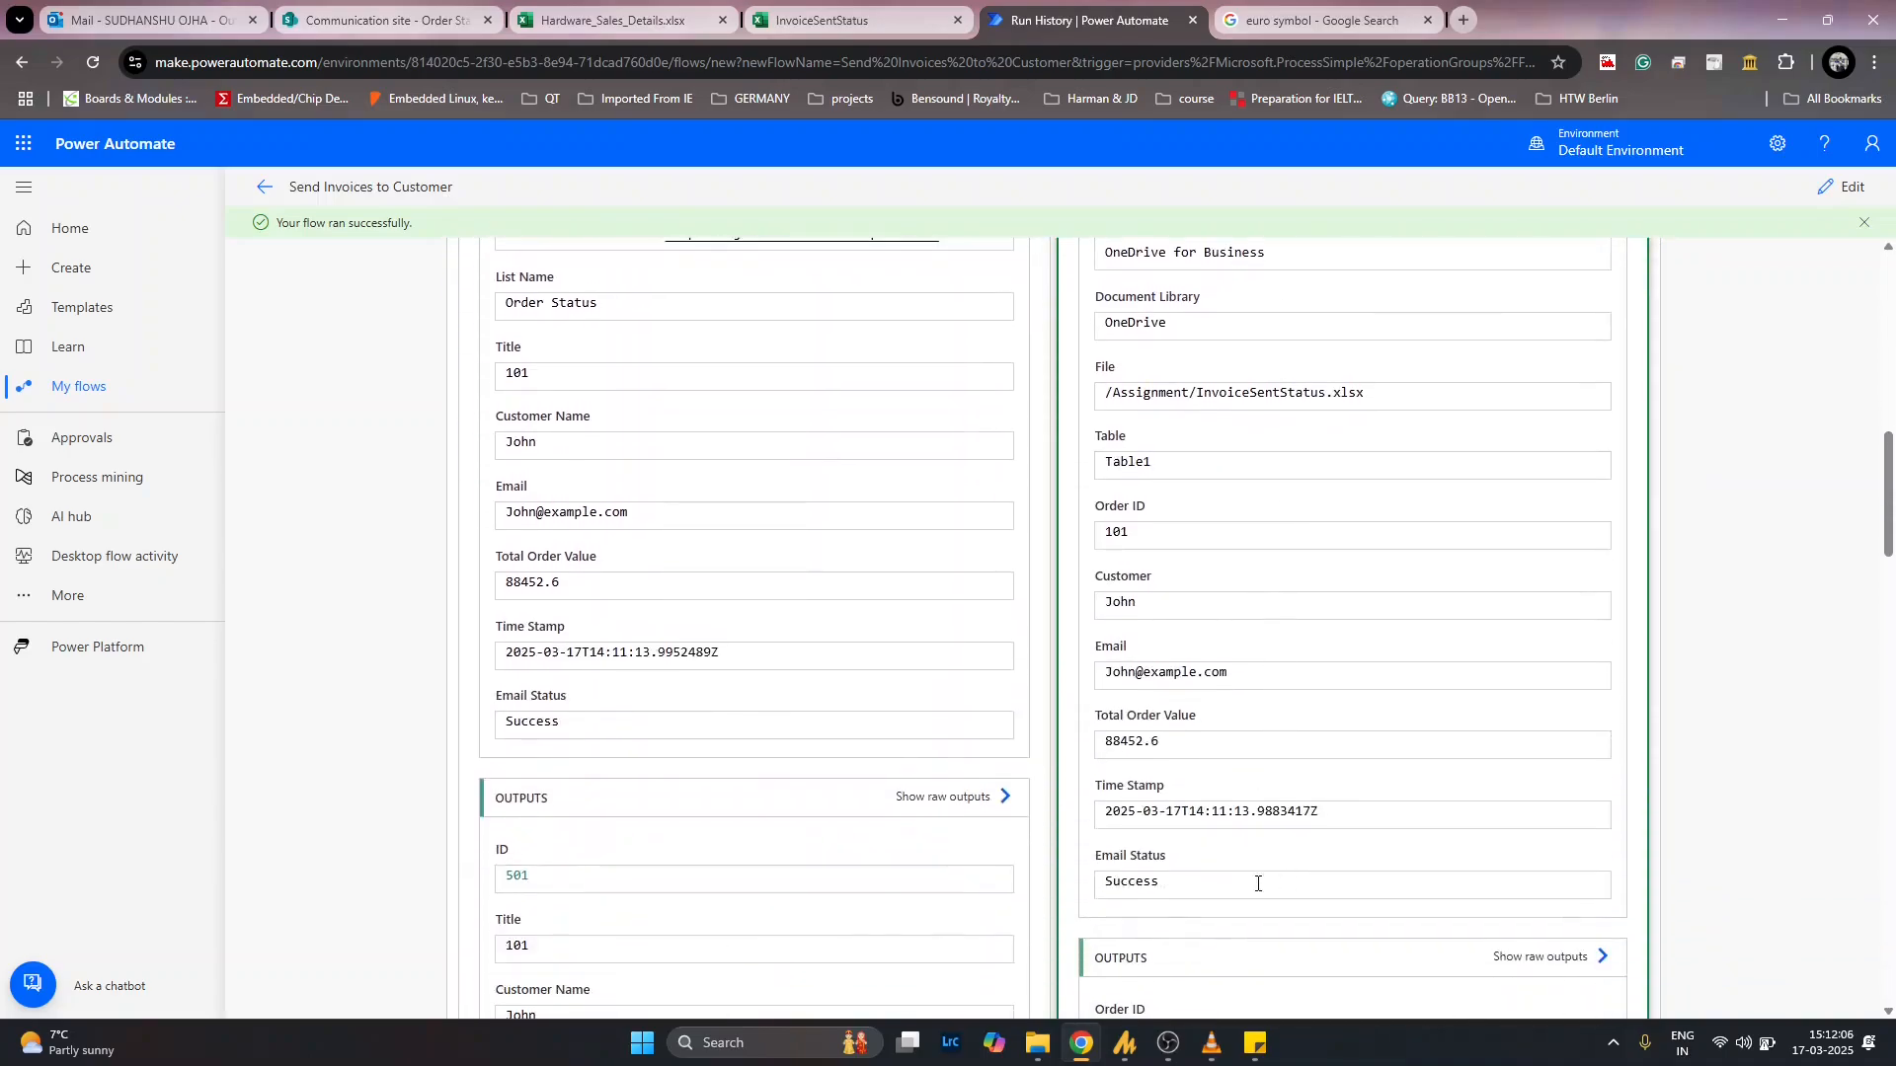
scroll(1326, 925, down, 2)
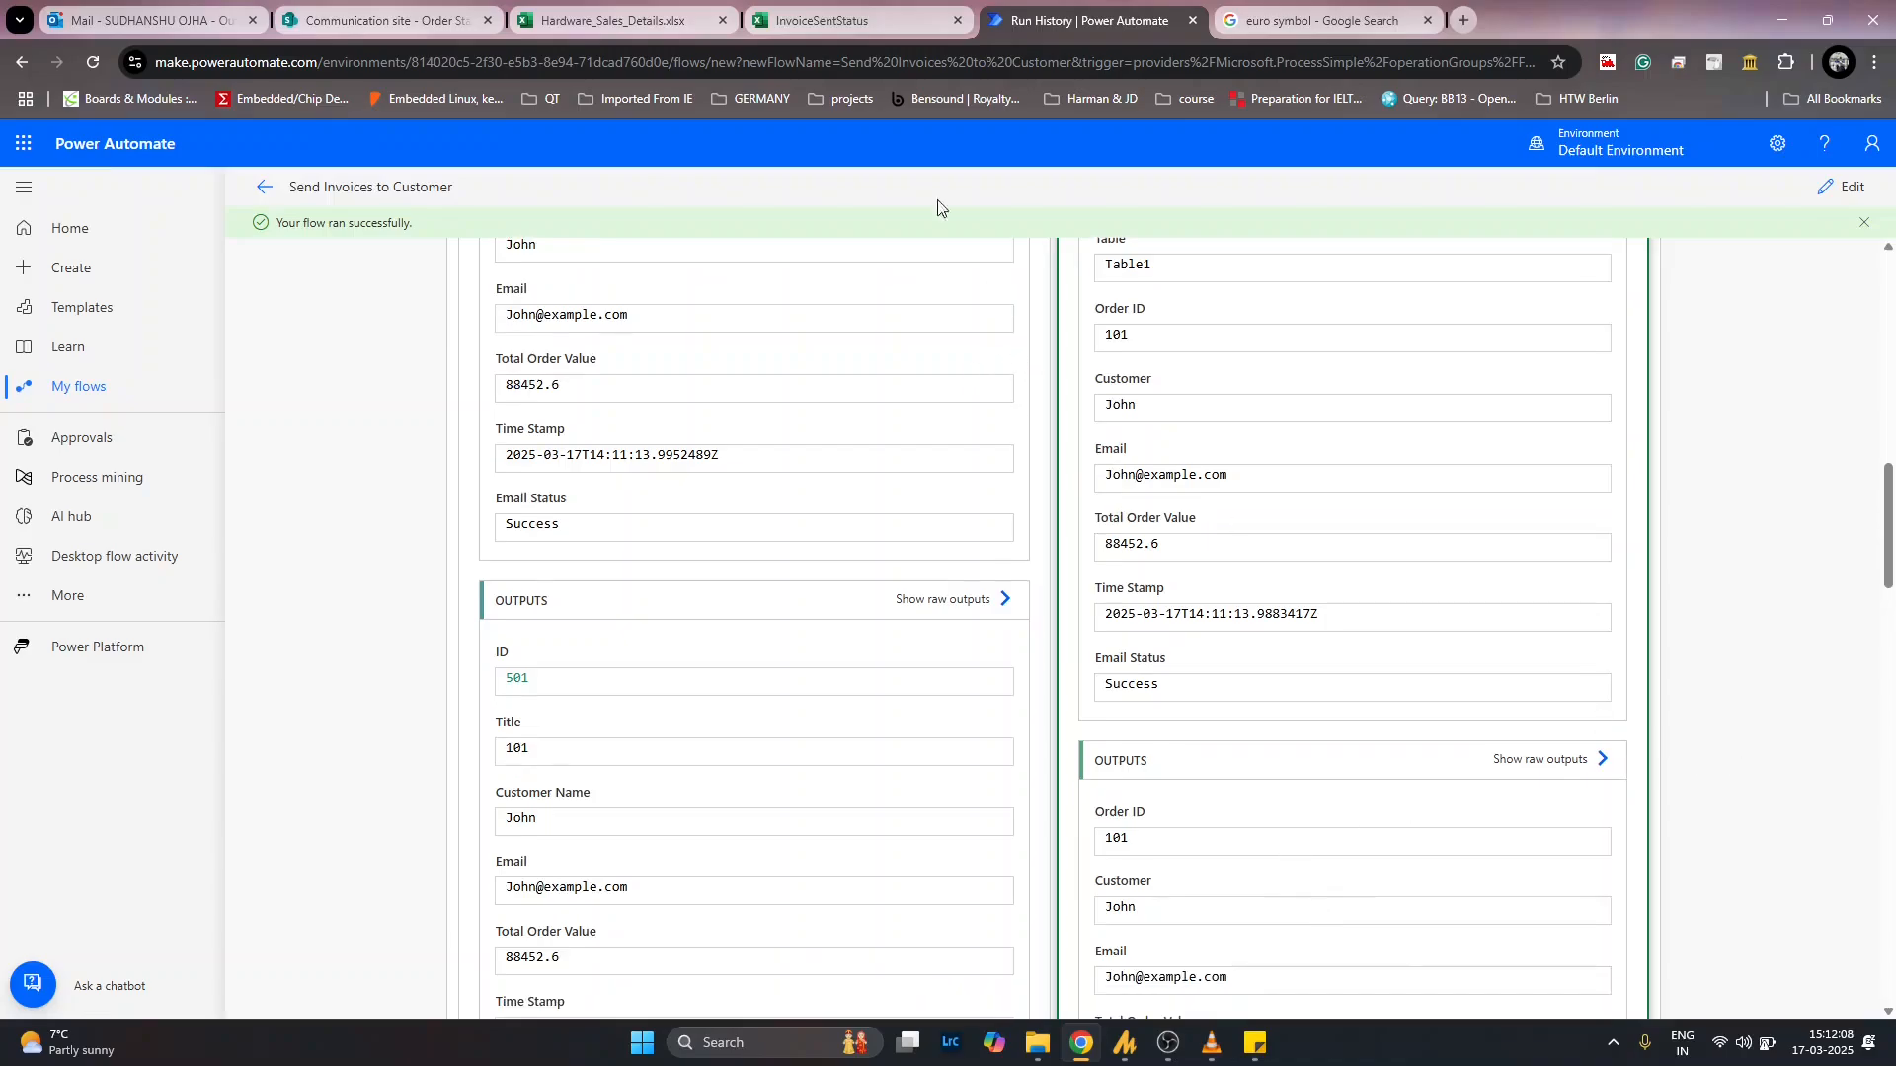
Switch to the InvoiceSentStatus workbook and fit the Time Stamp and Email columns to their contents, reviewing the logged rows
click(855, 20)
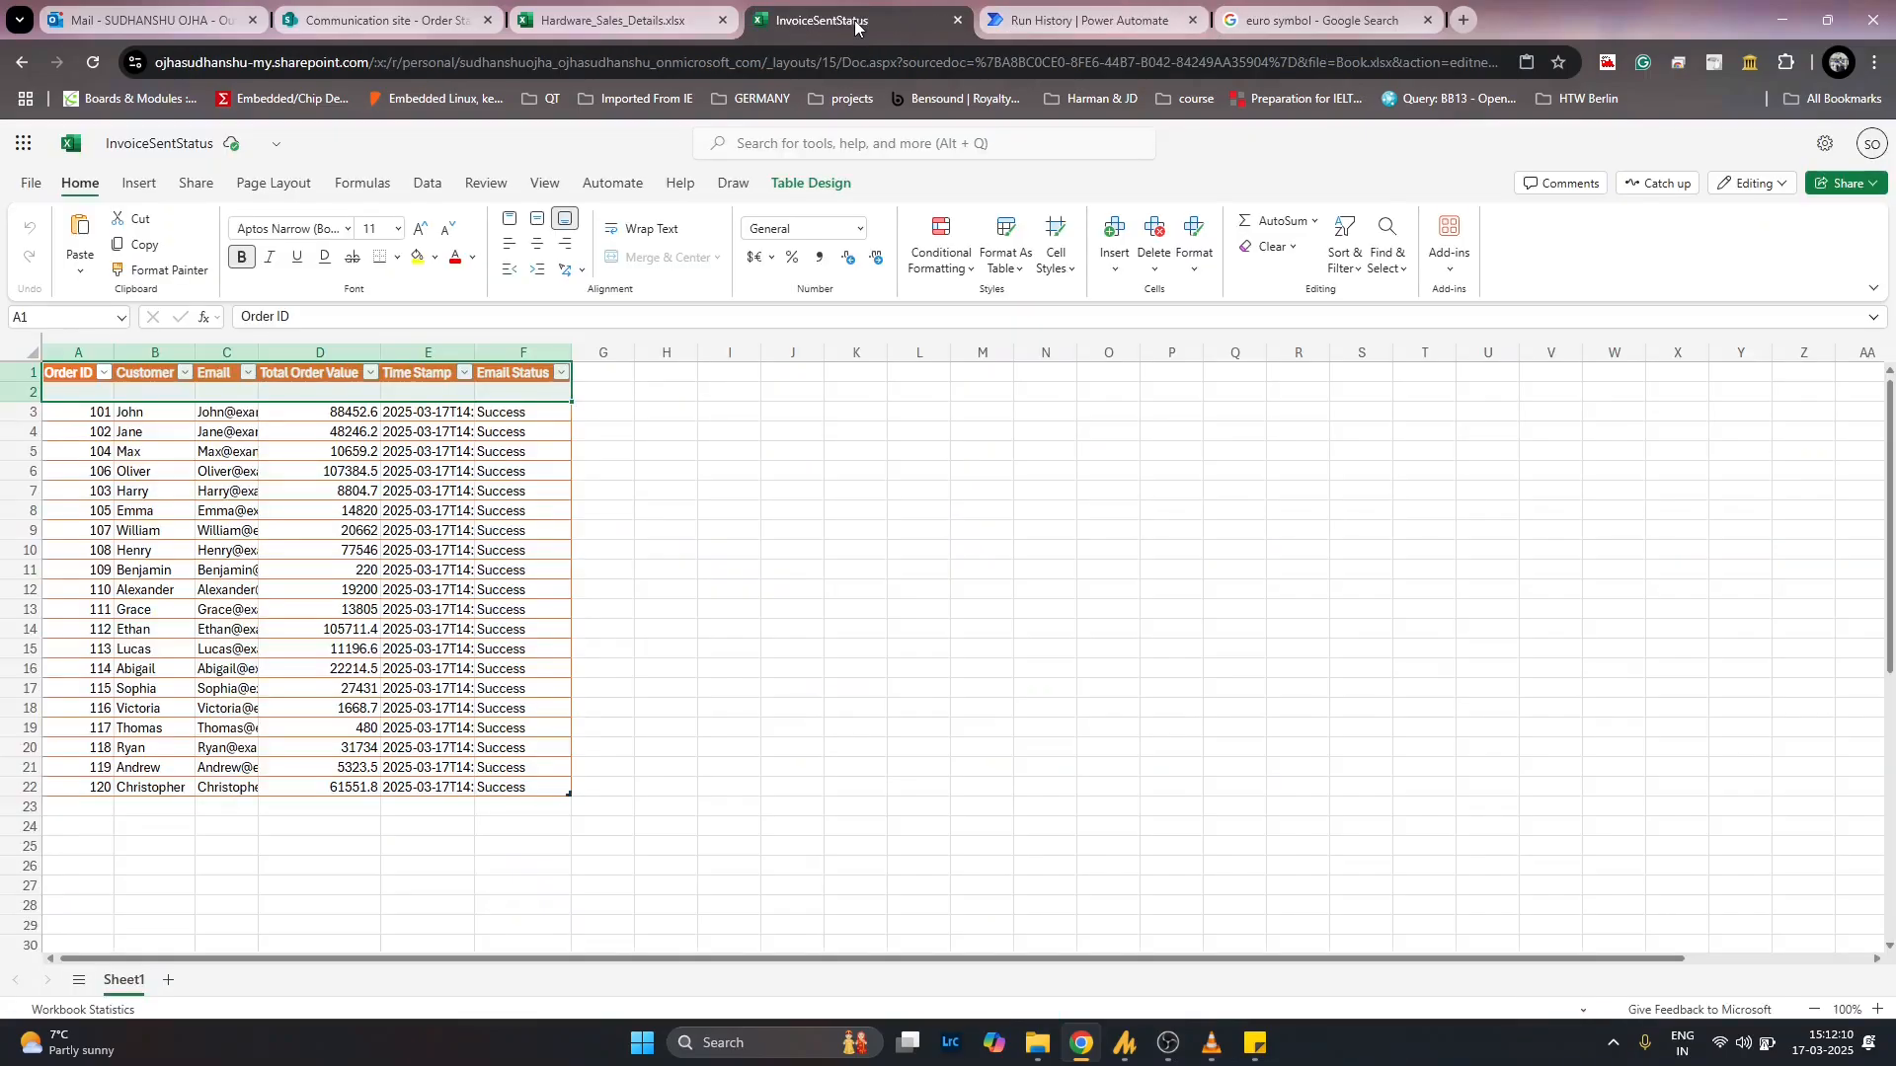
click(729, 549)
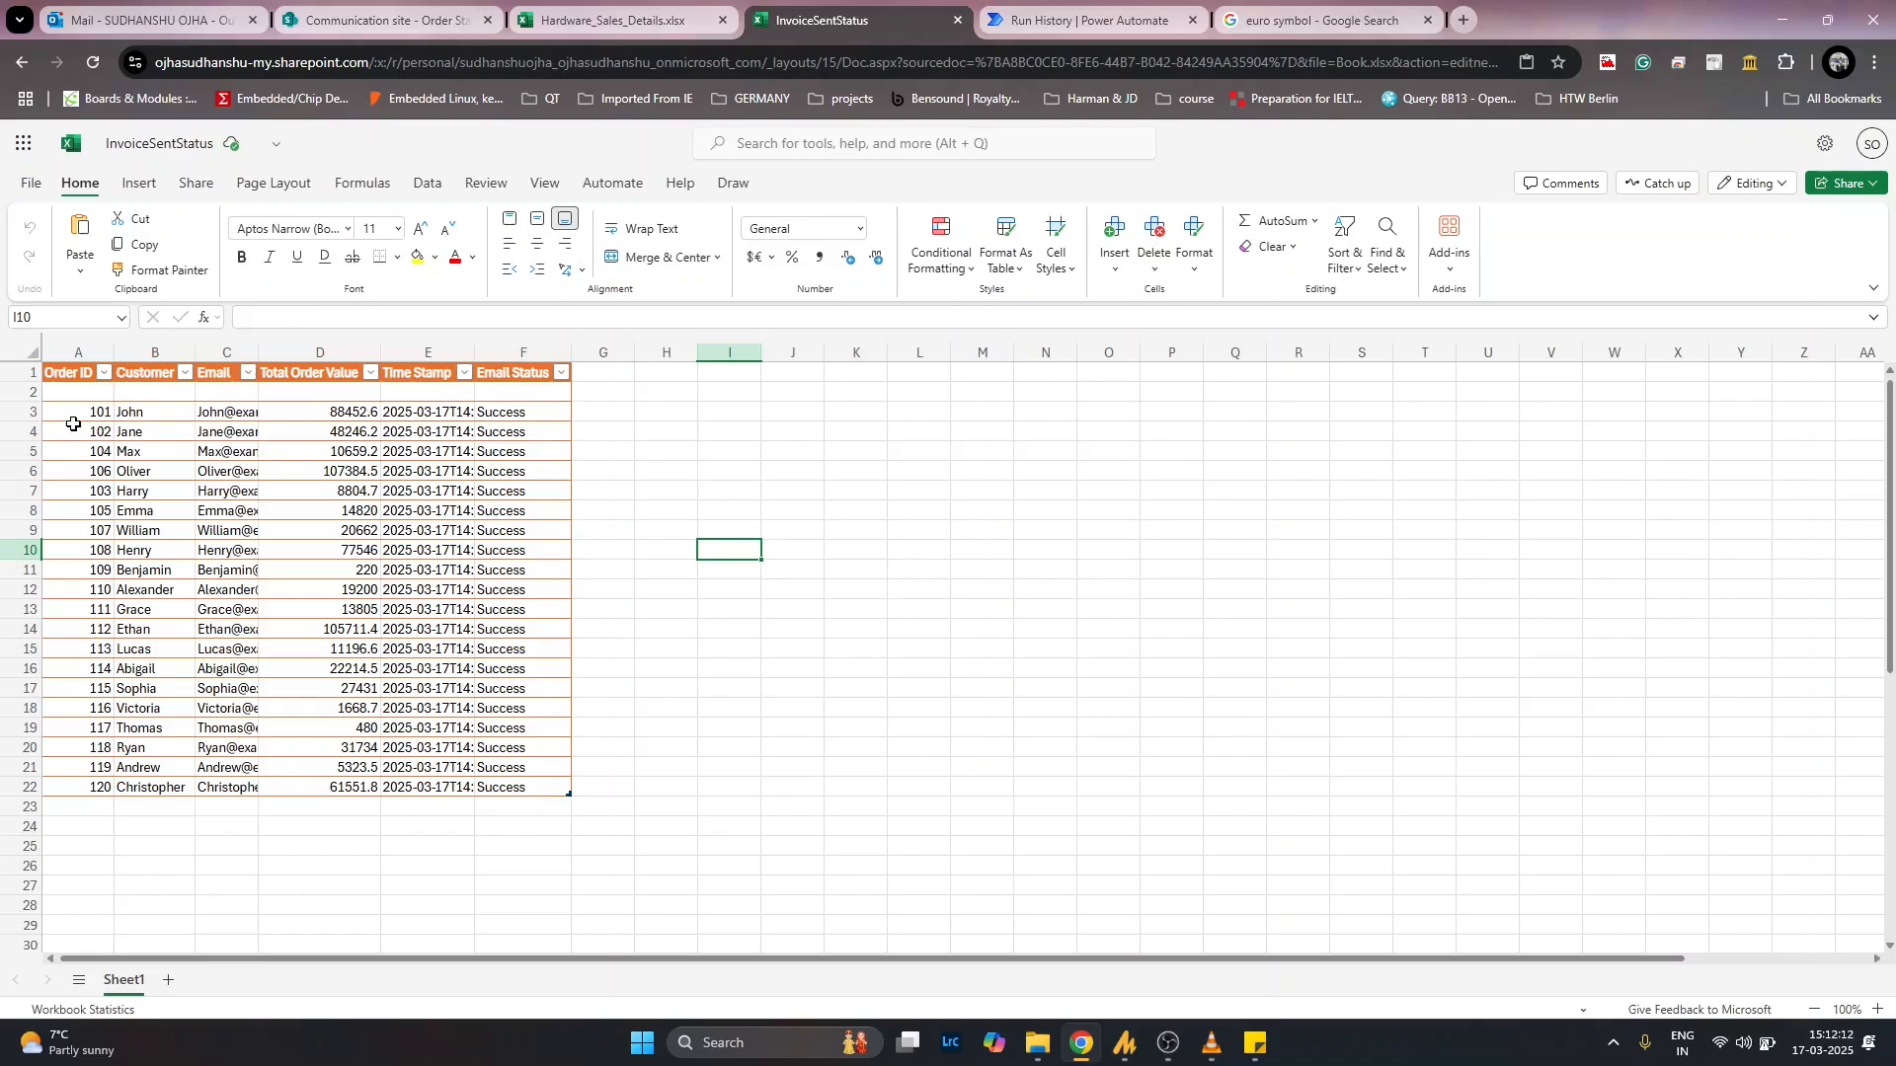
drag(73, 419, 543, 807)
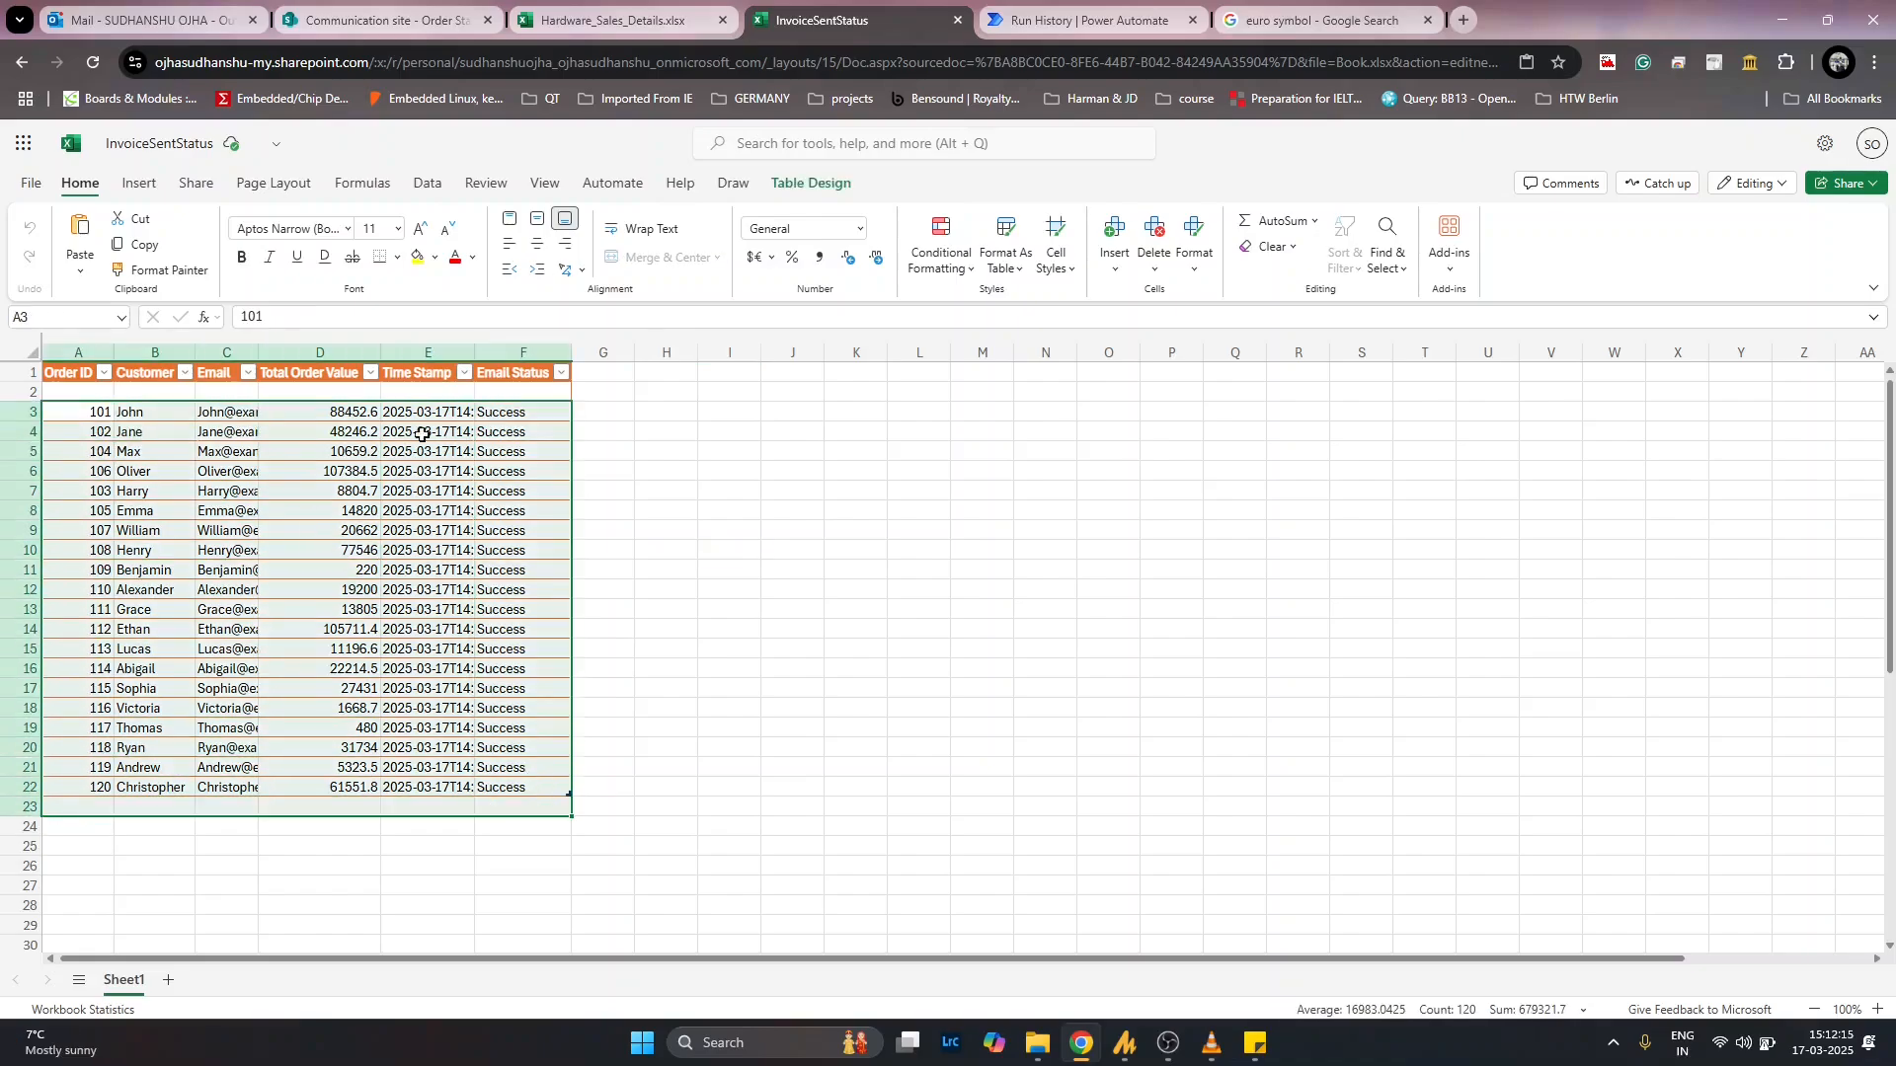
double_click(475, 352)
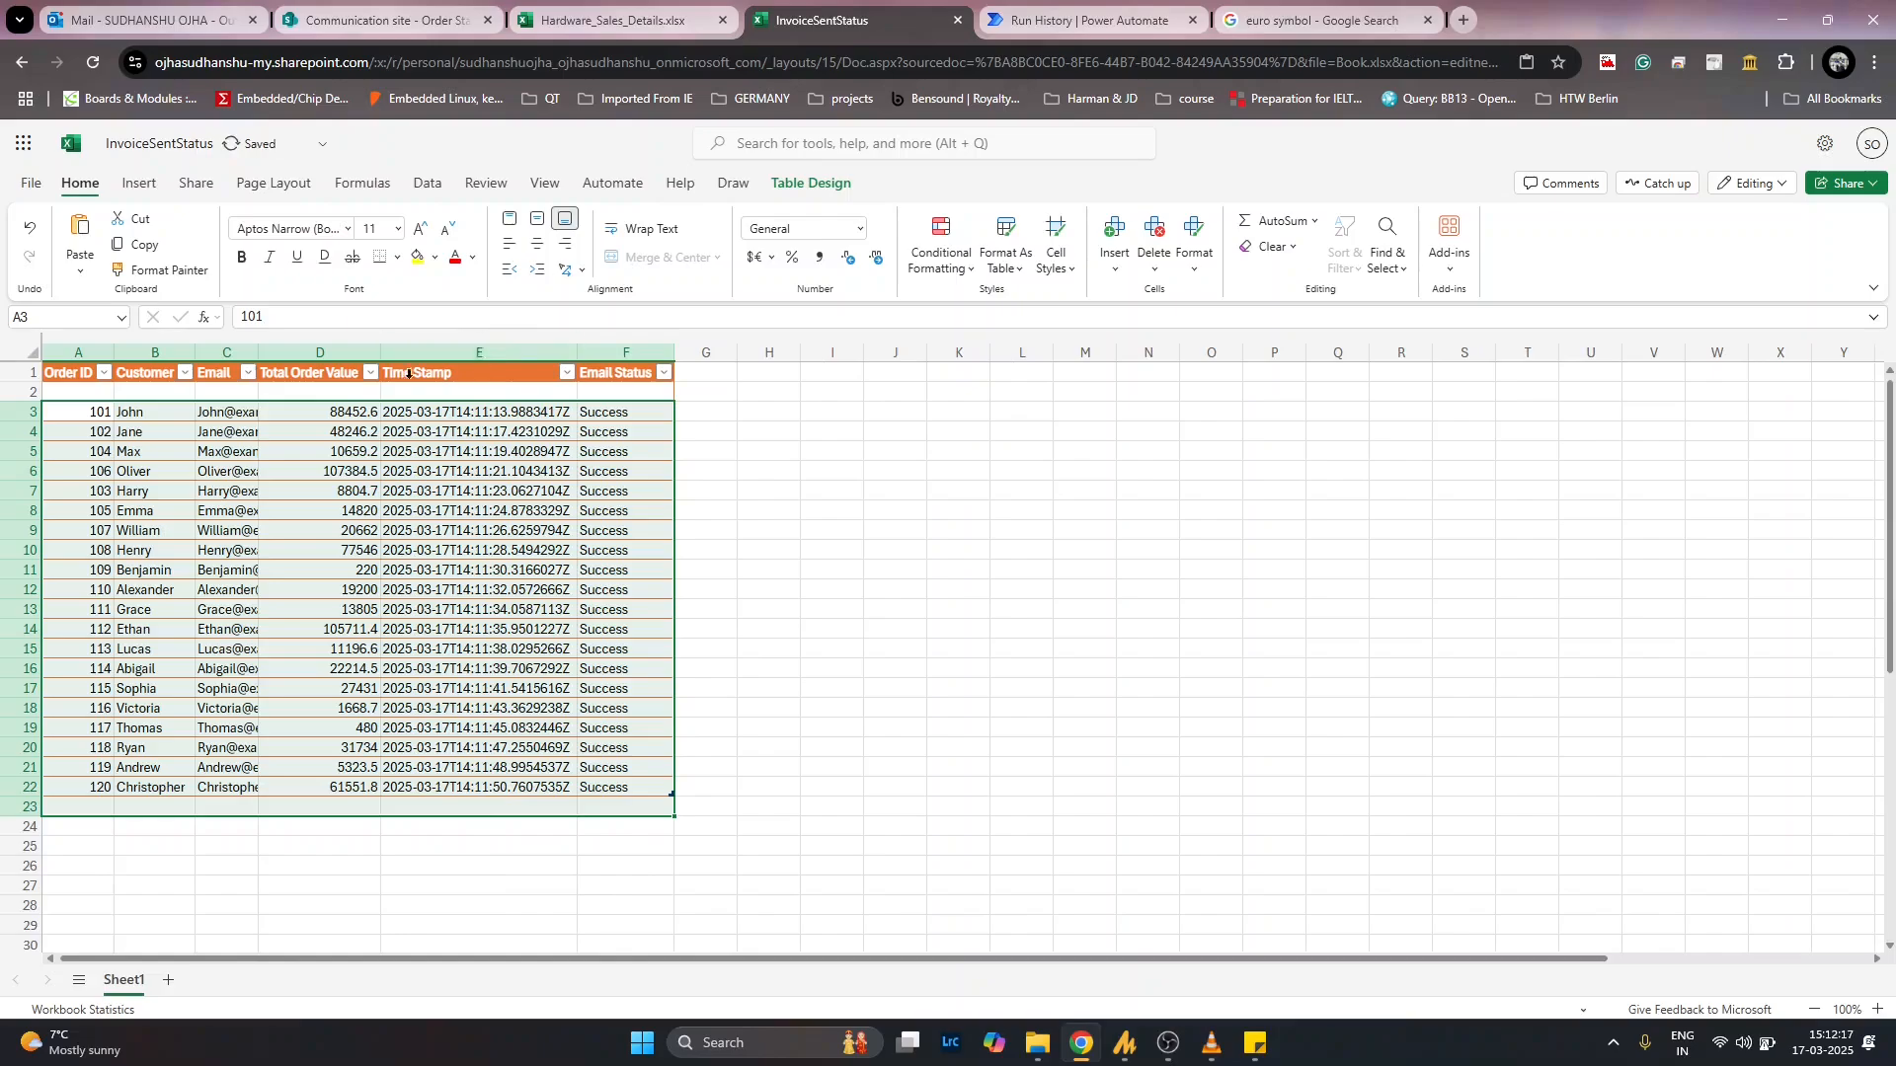
double_click(260, 352)
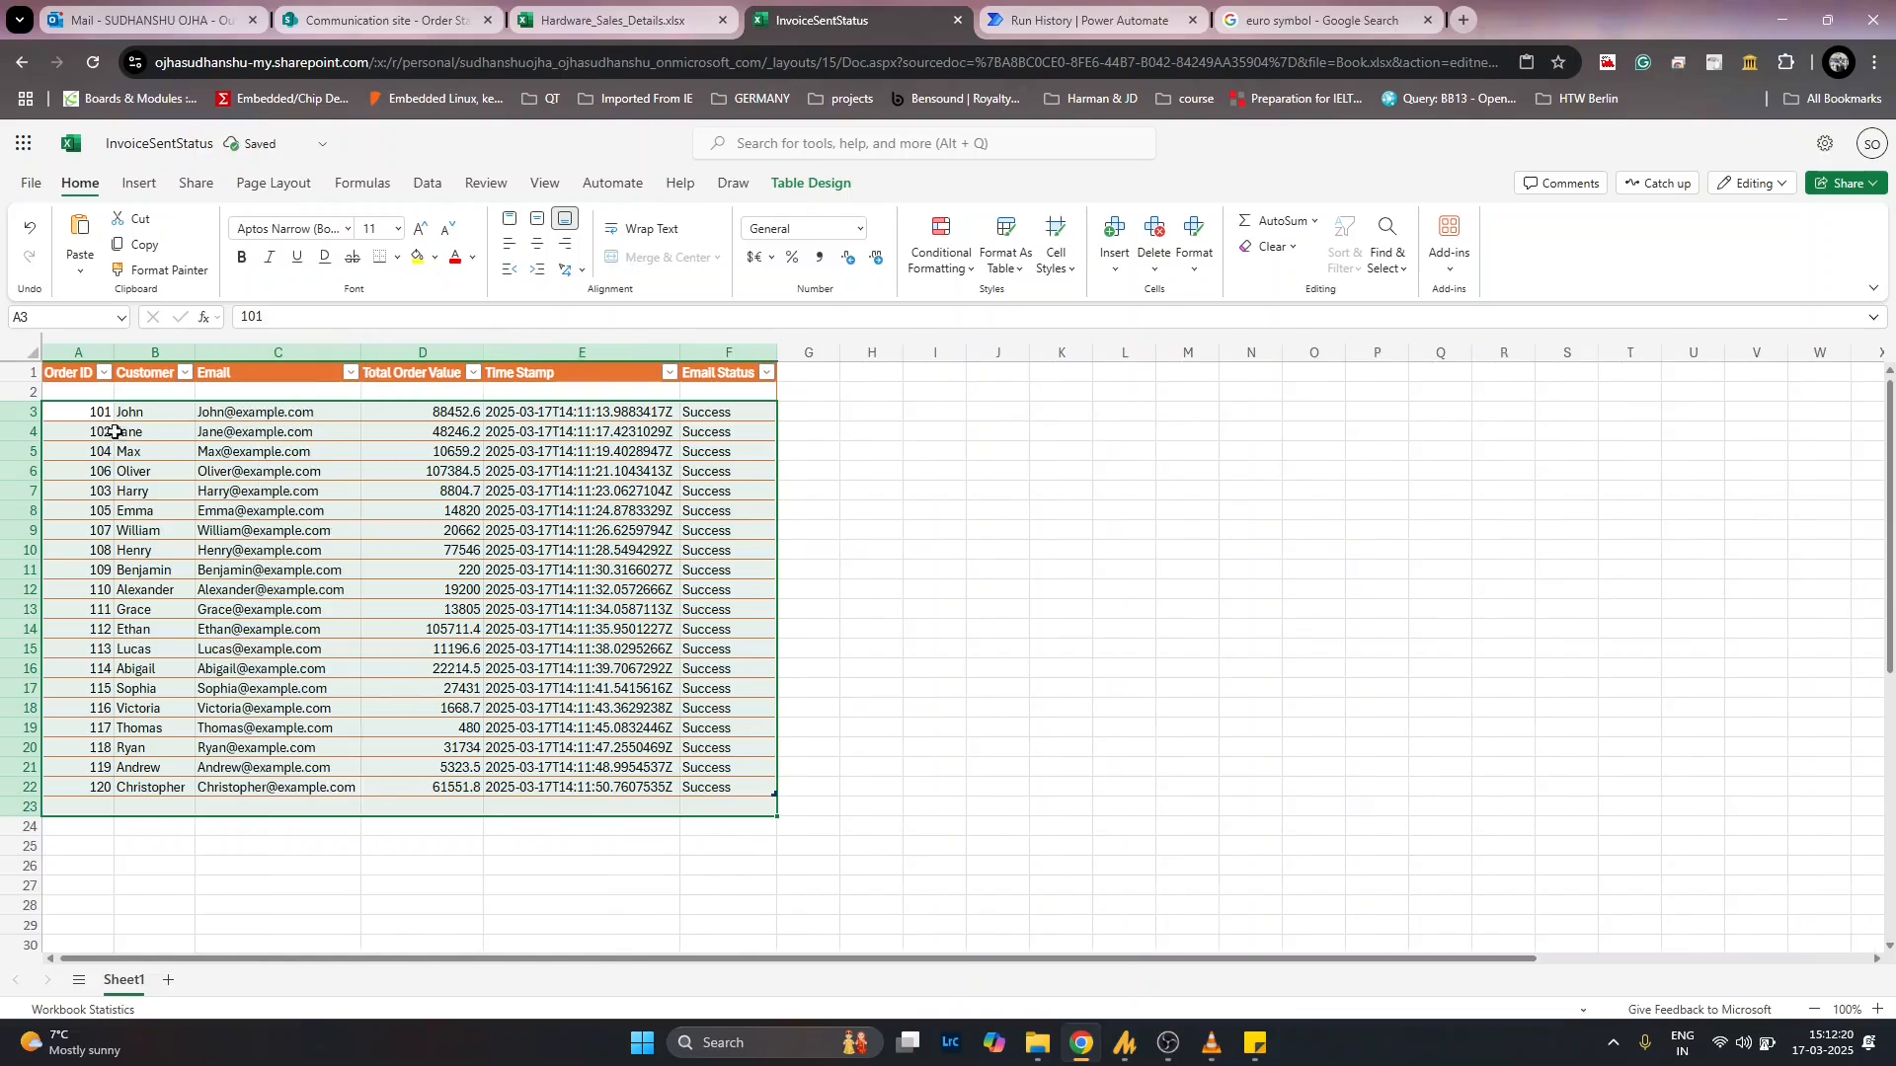
click(865, 688)
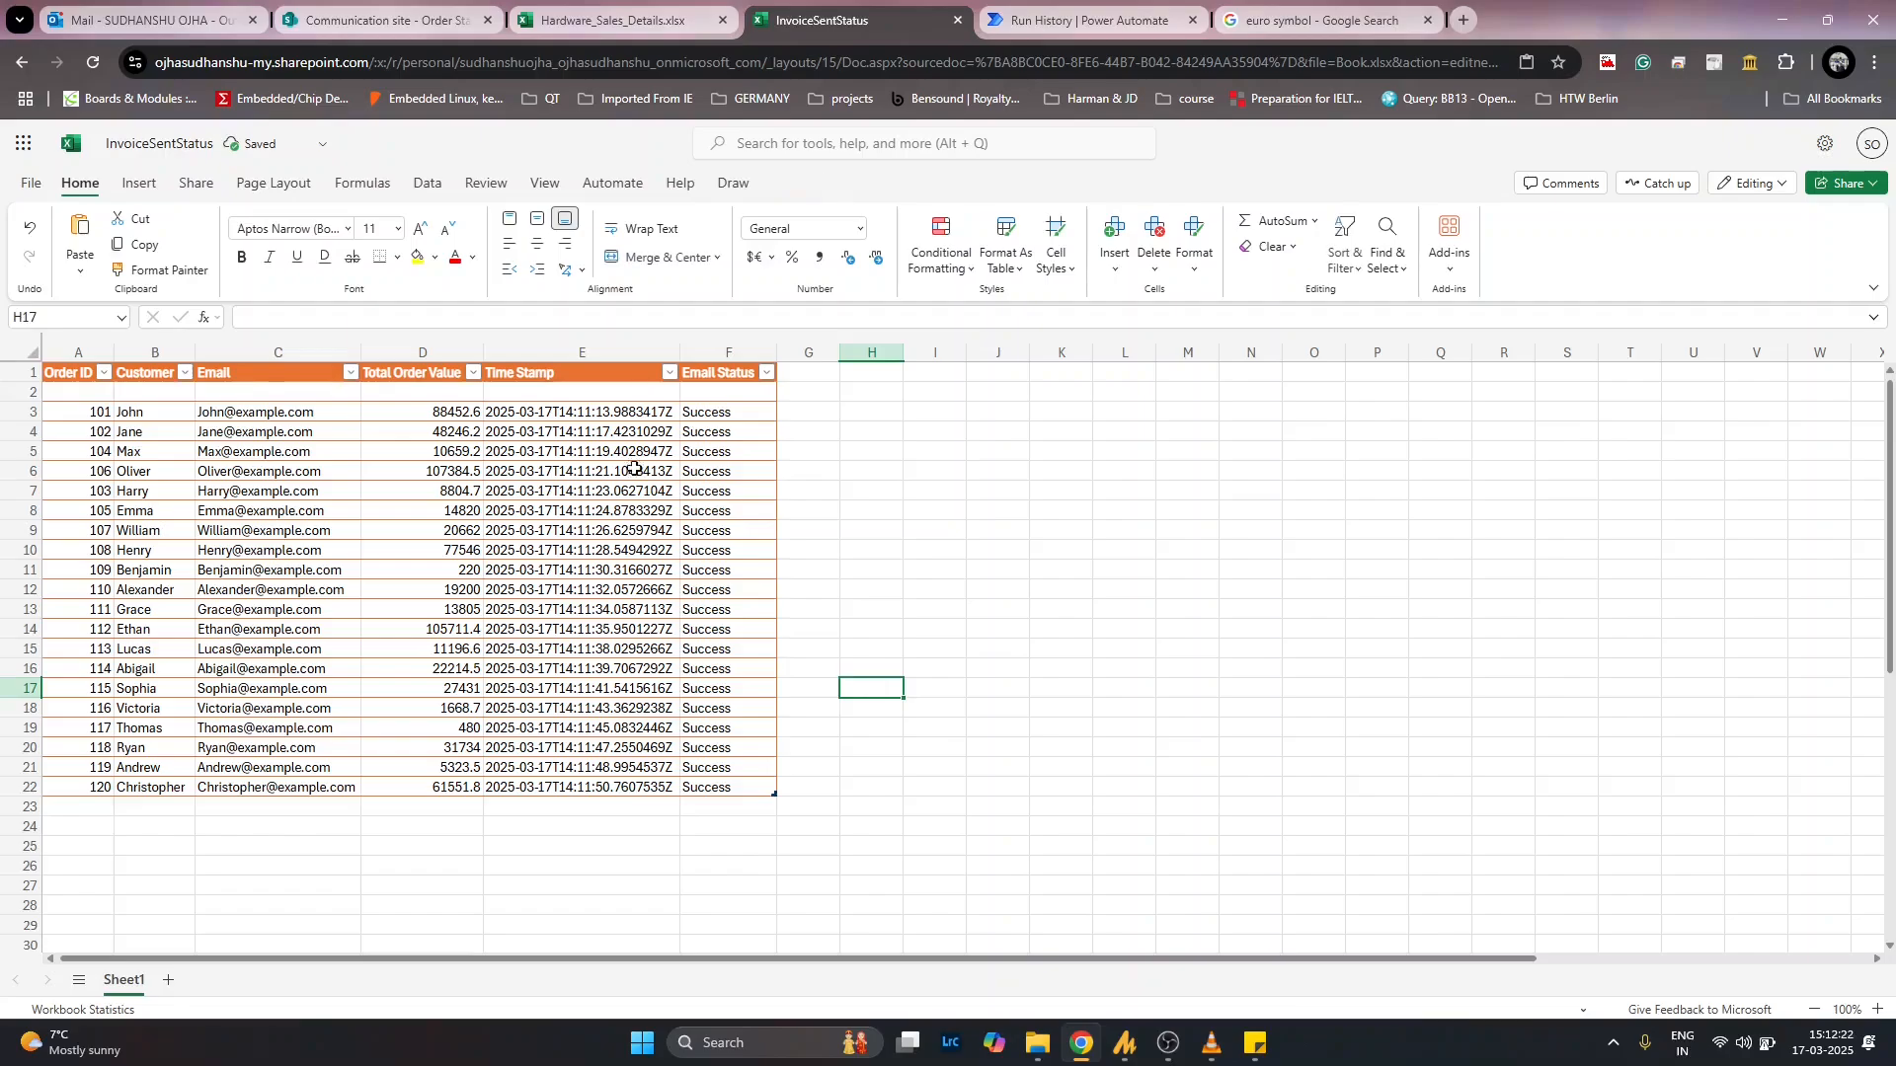
Switch to the SharePoint Order Status list and reload it to check the logged orders
click(382, 19)
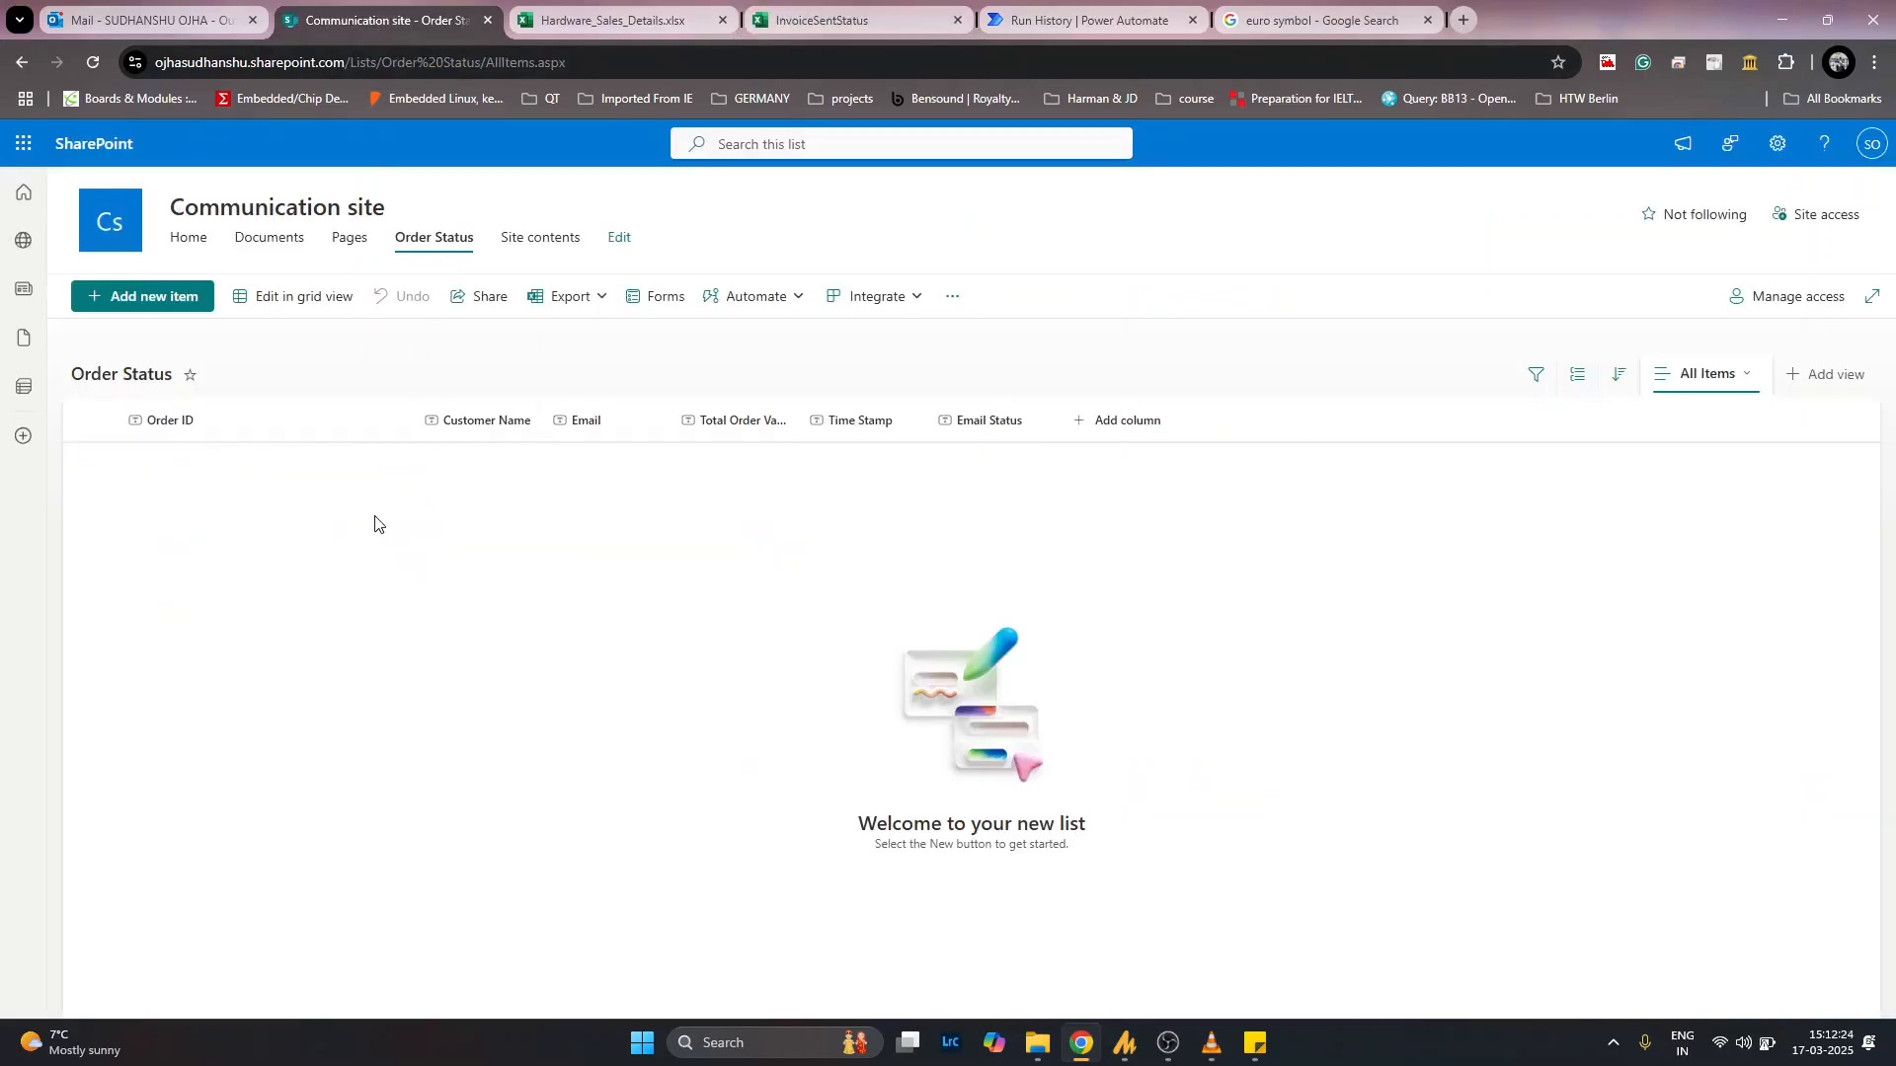
click(92, 62)
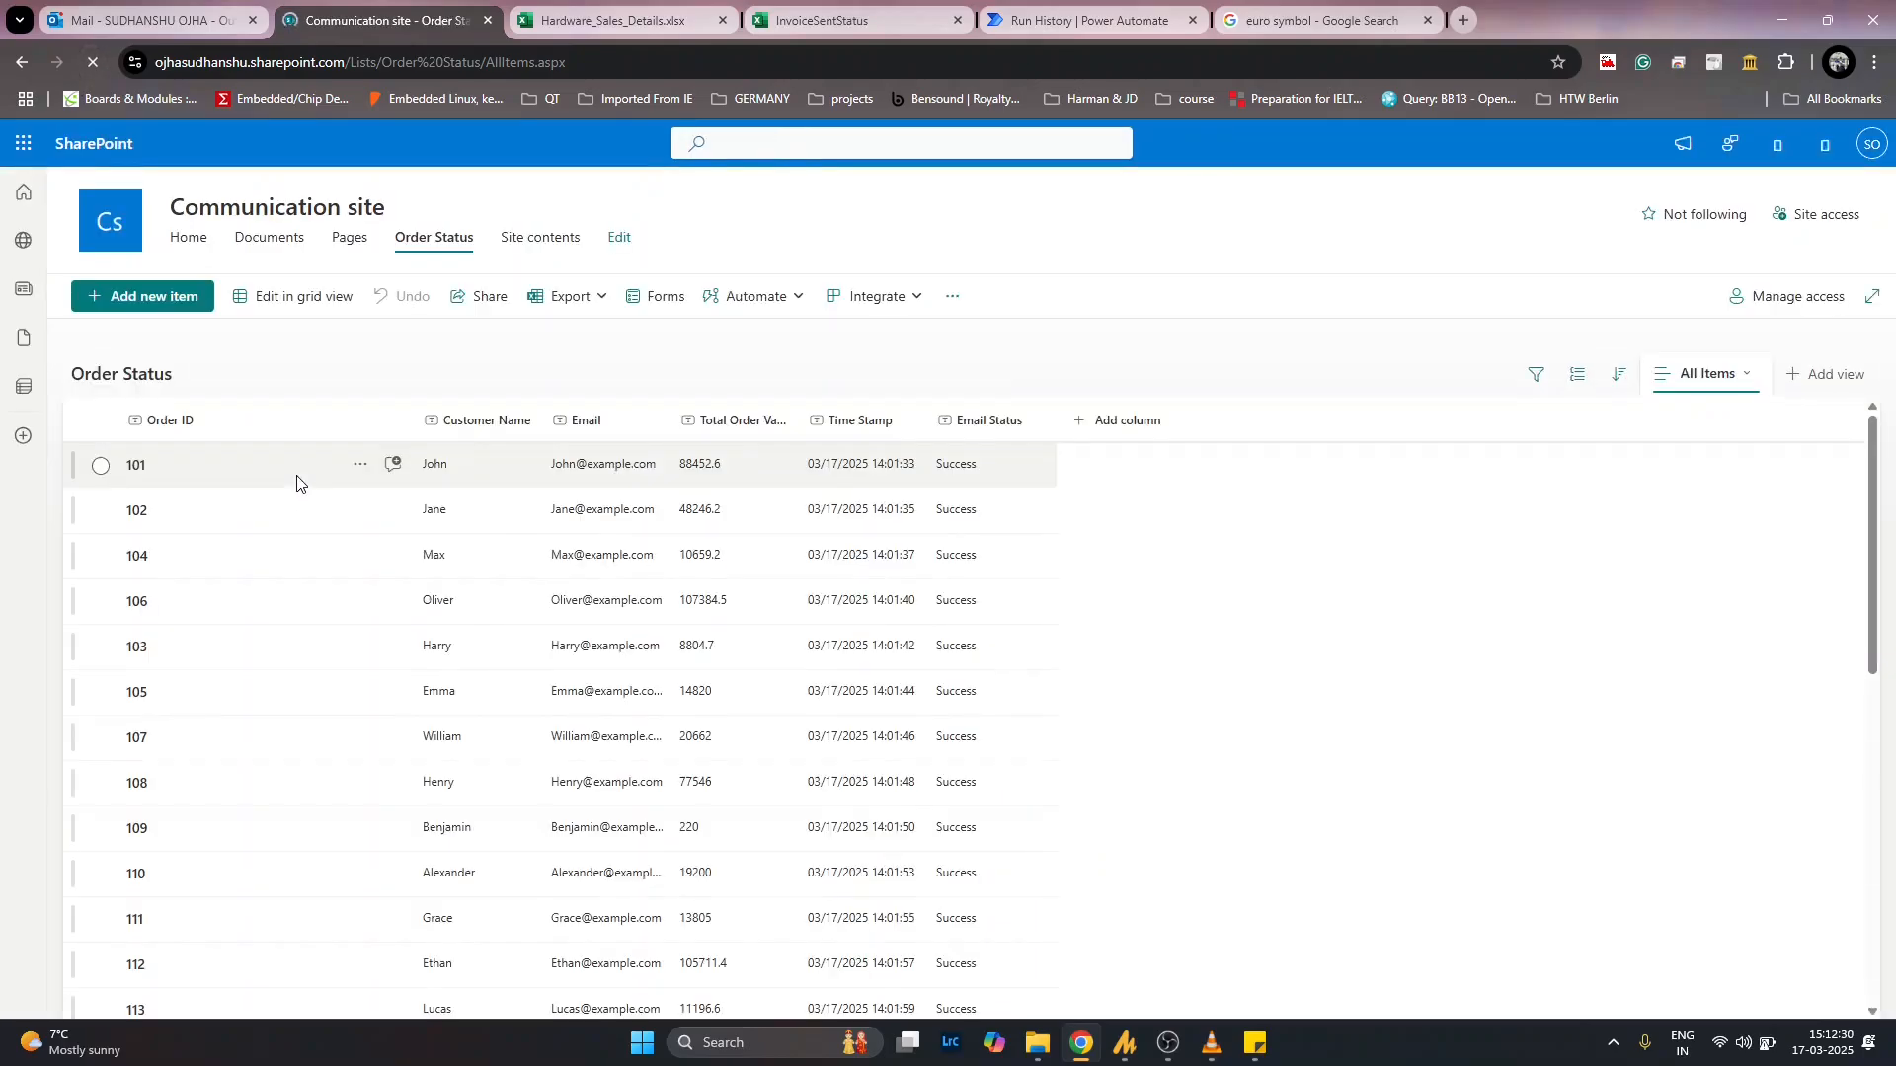
scroll(249, 495, down, 3)
scroll(241, 500, up, 3)
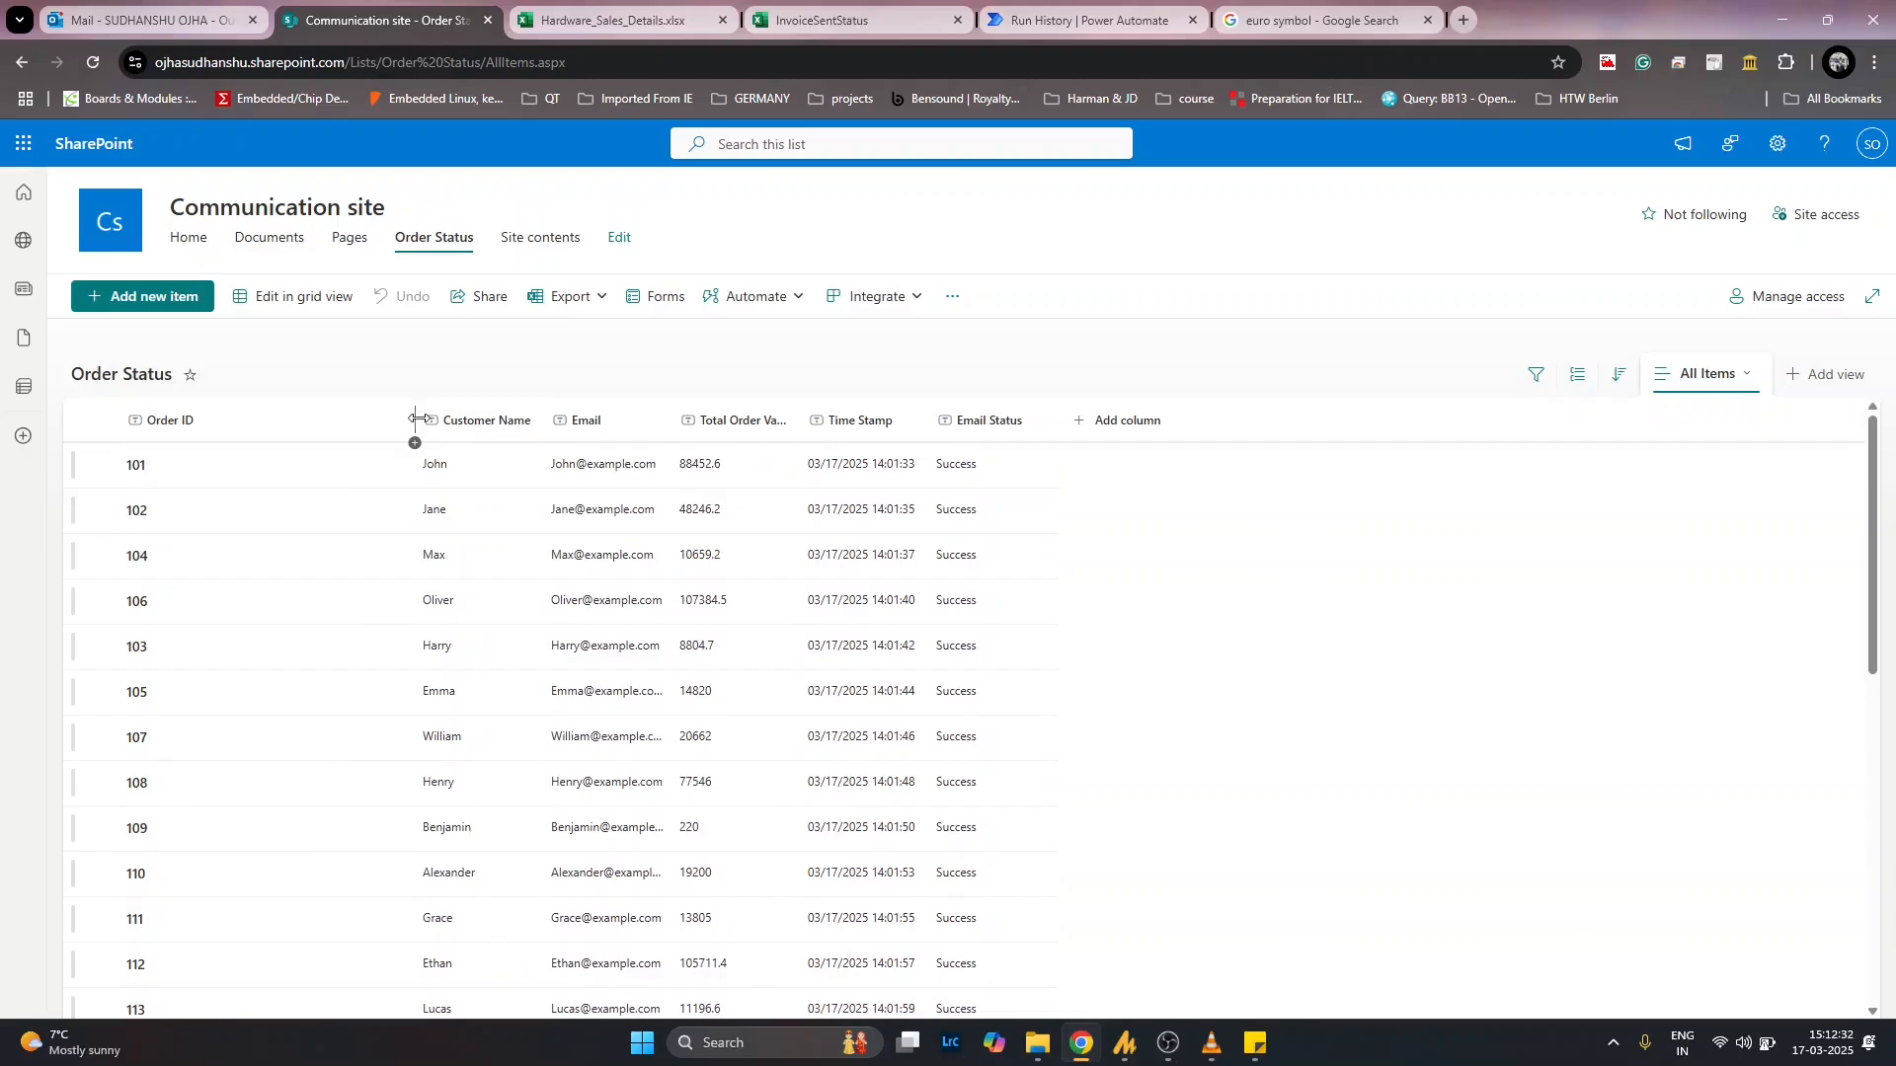
Narrow the Order ID column of the Order Status list and review the entries down to the latest run's time stamps
drag(421, 419, 267, 421)
drag(414, 421, 319, 422)
scroll(212, 553, down, 1)
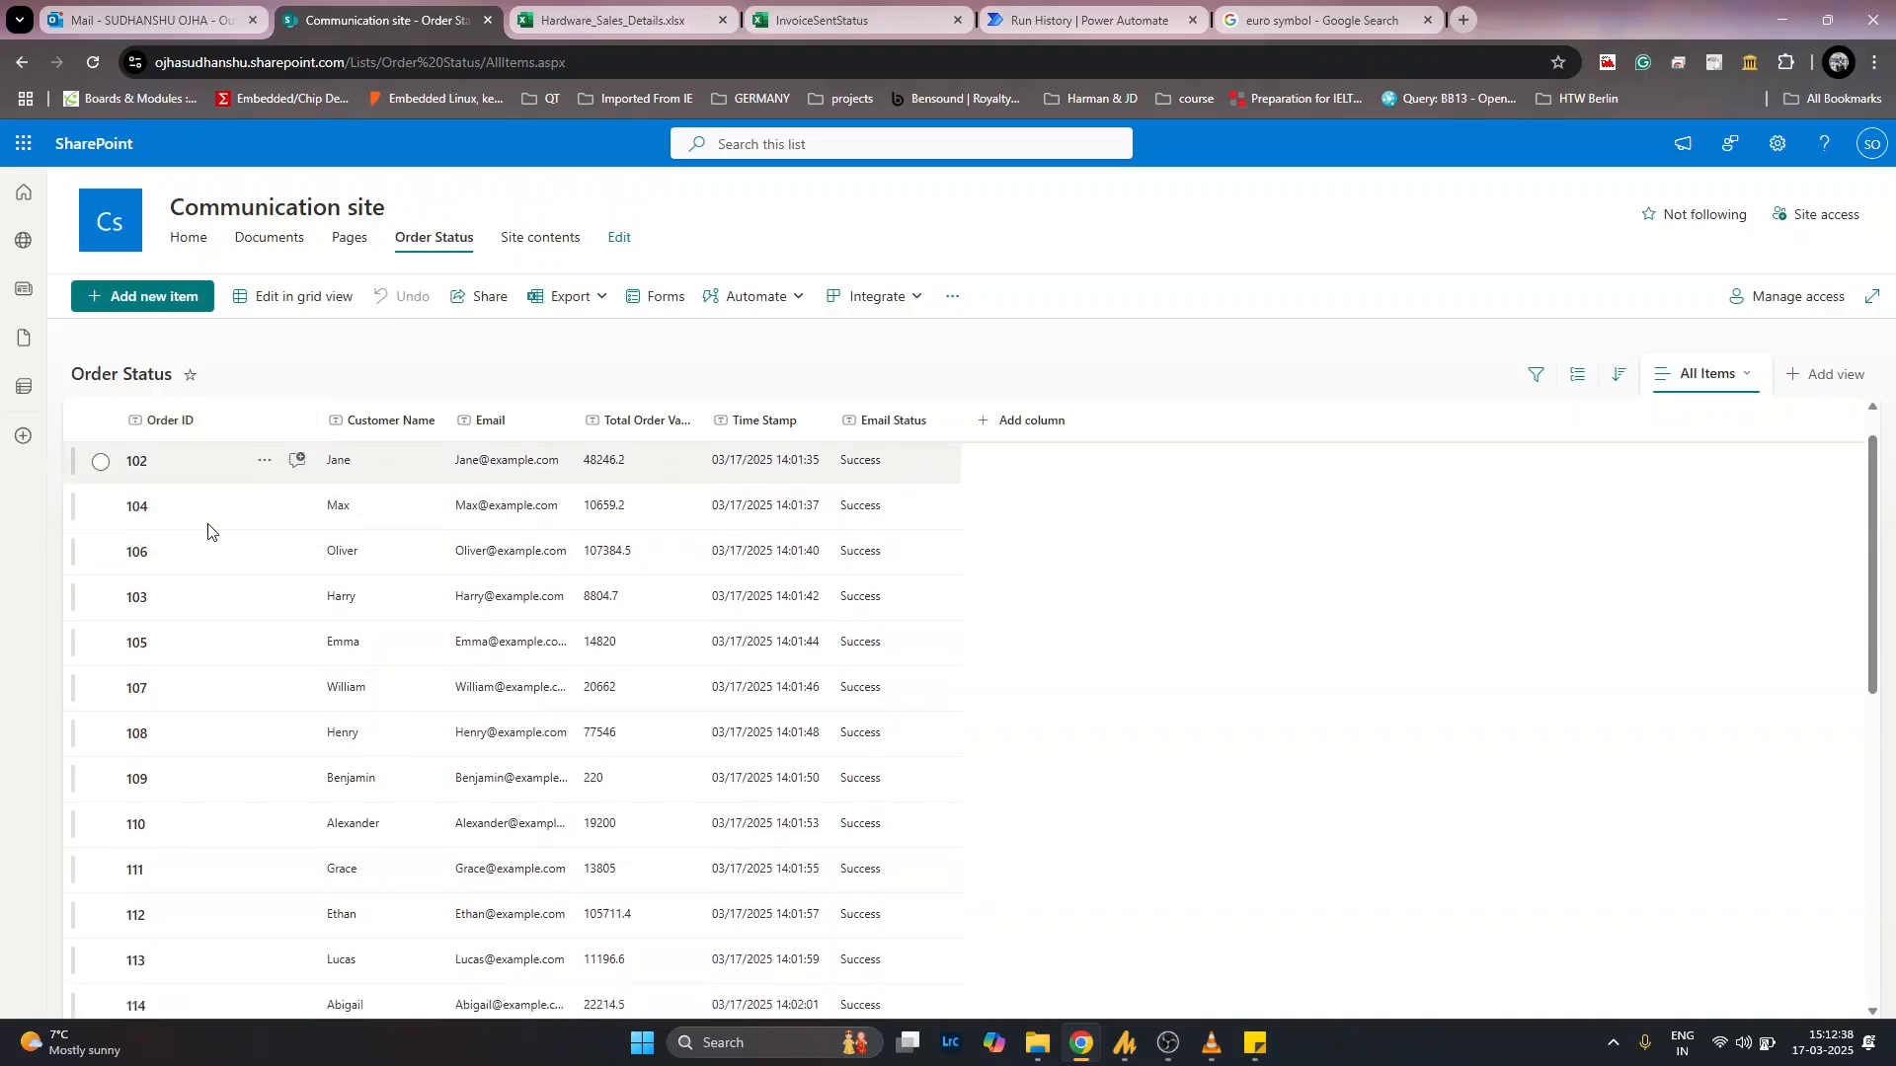
scroll(207, 531, up, 1)
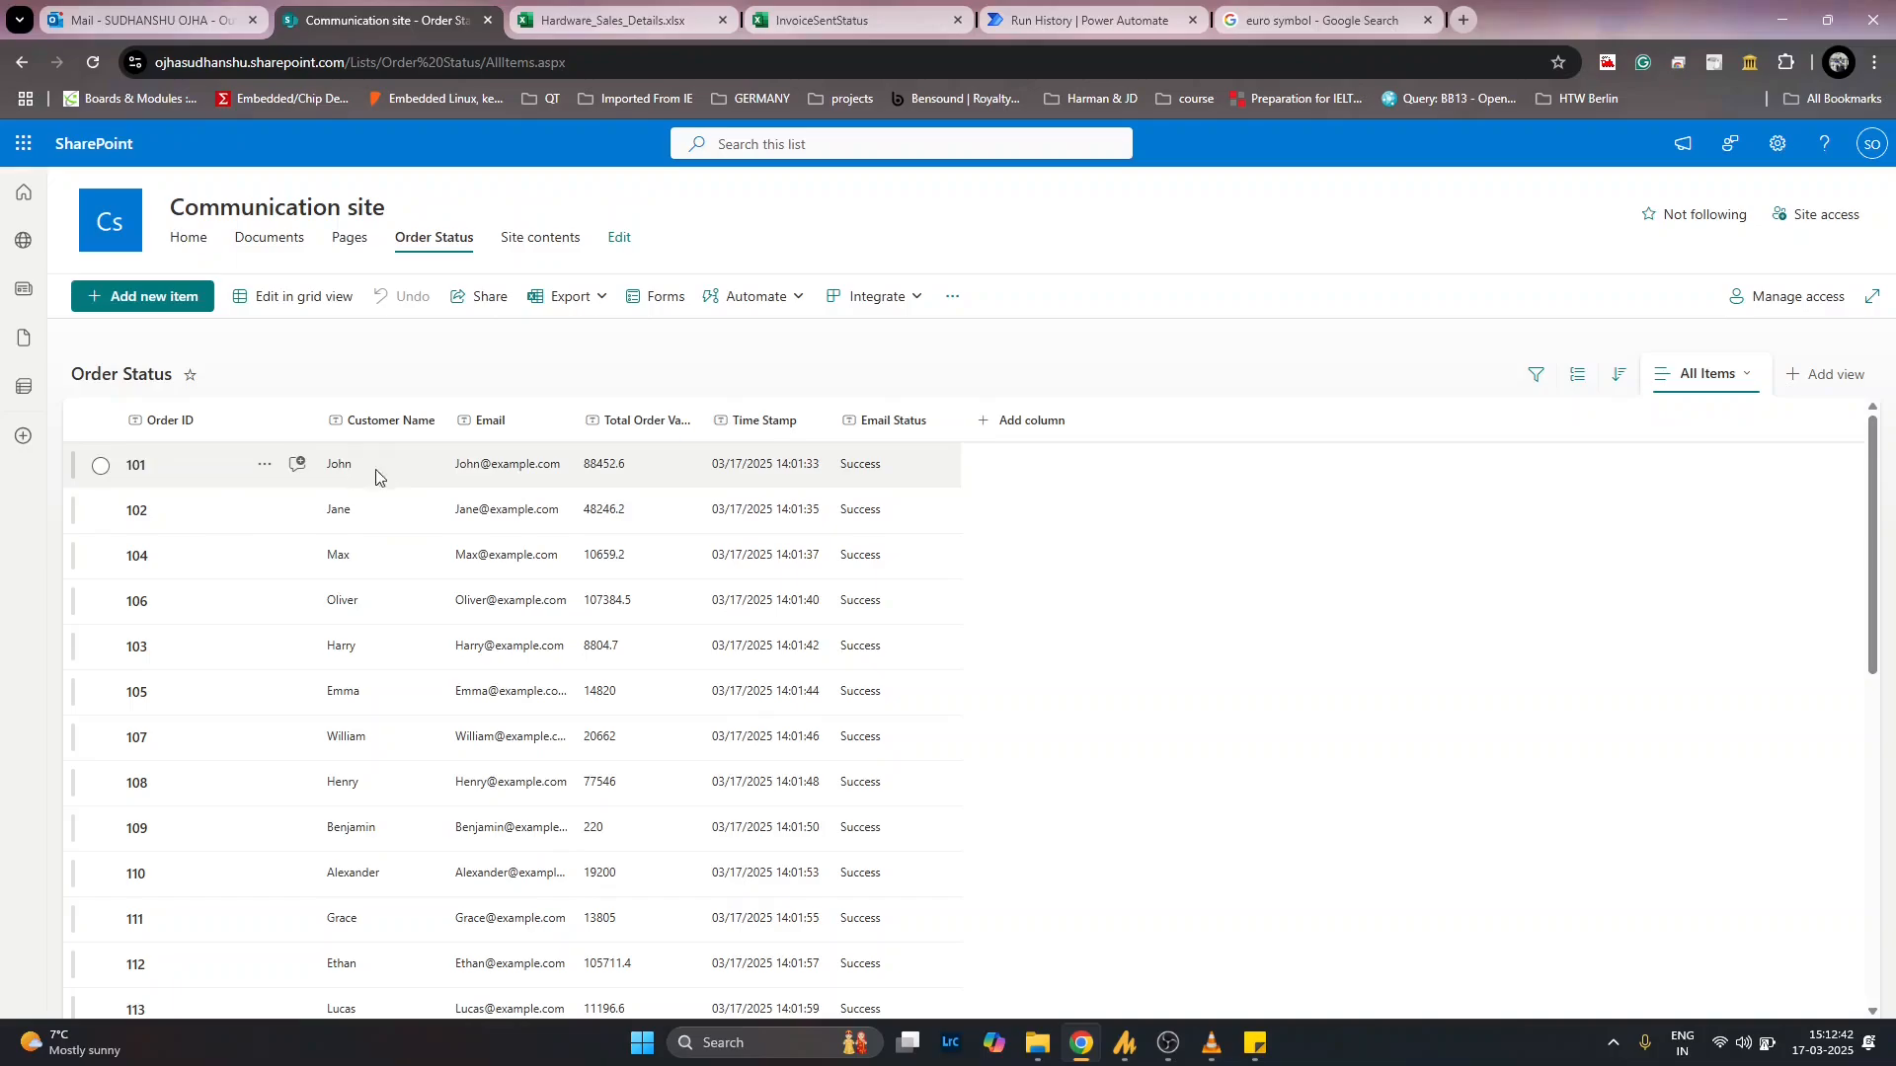
scroll(668, 472, down, 6)
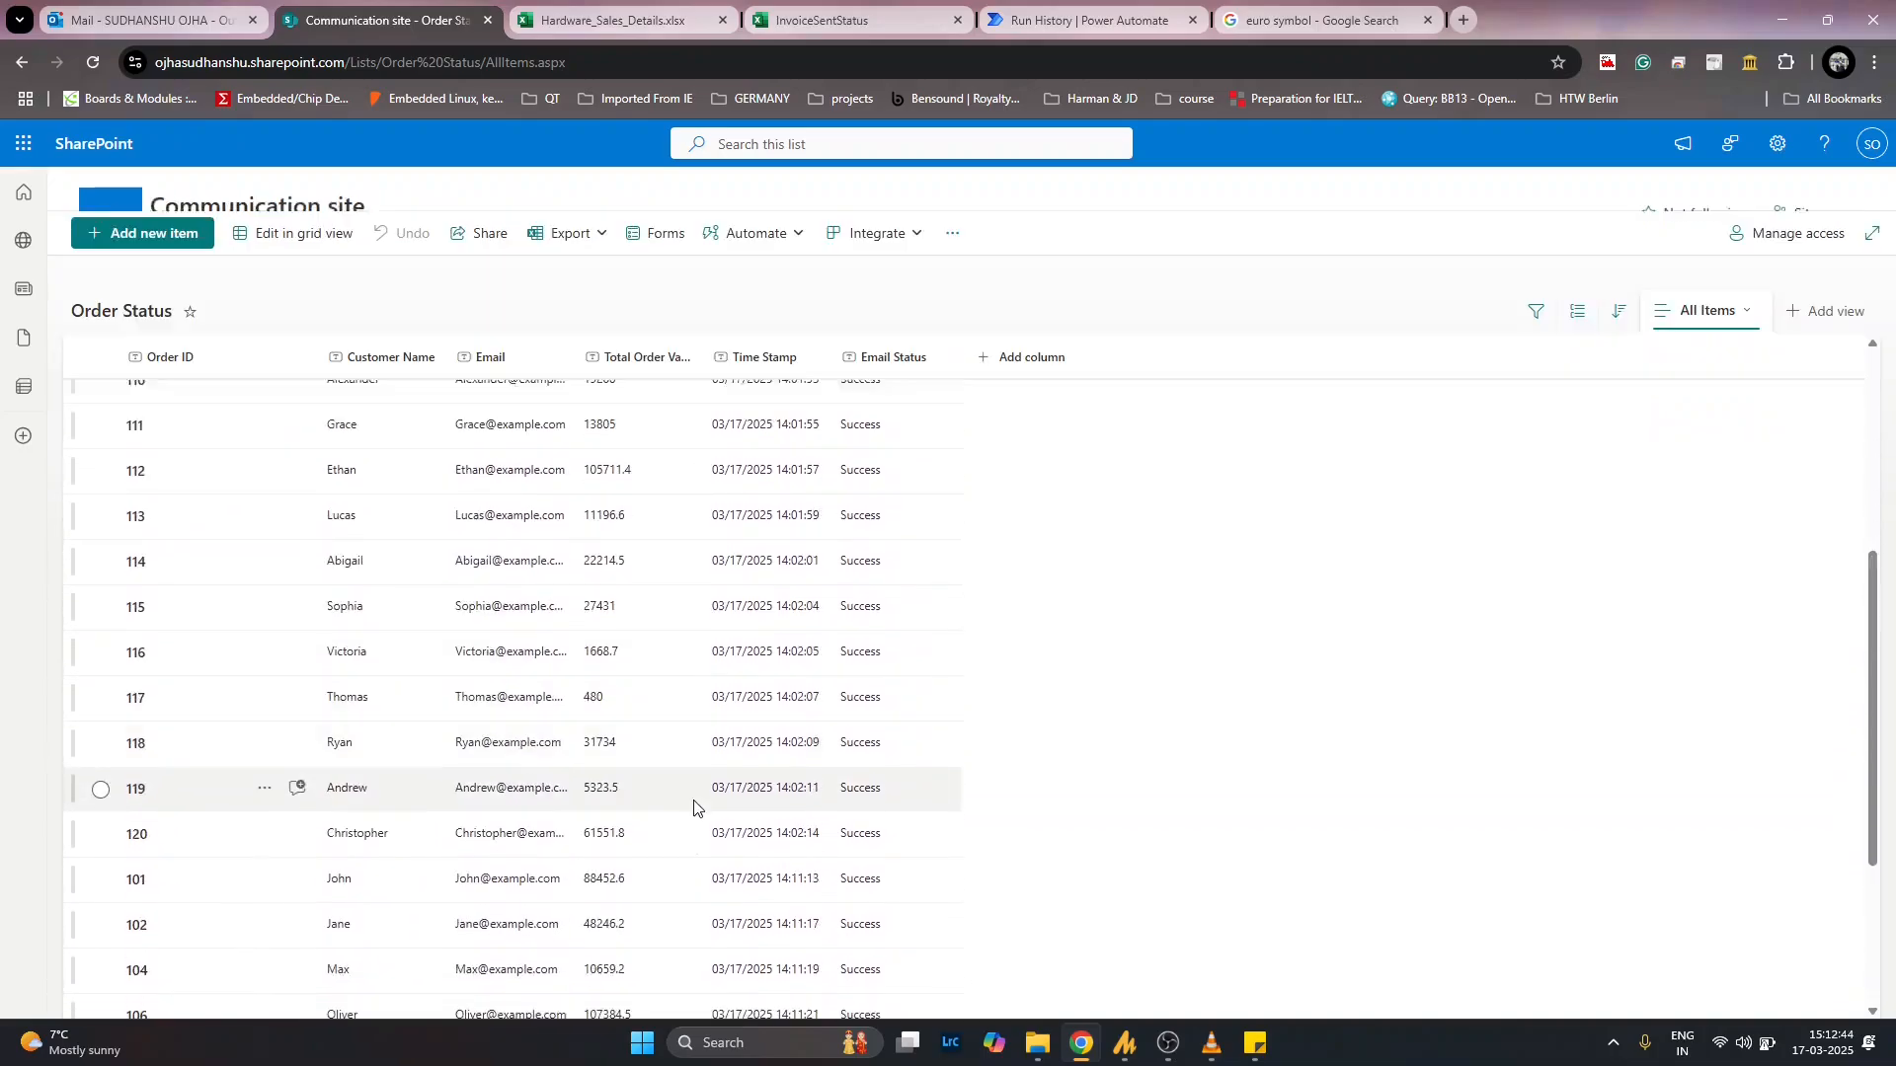
scroll(714, 856, down, 2)
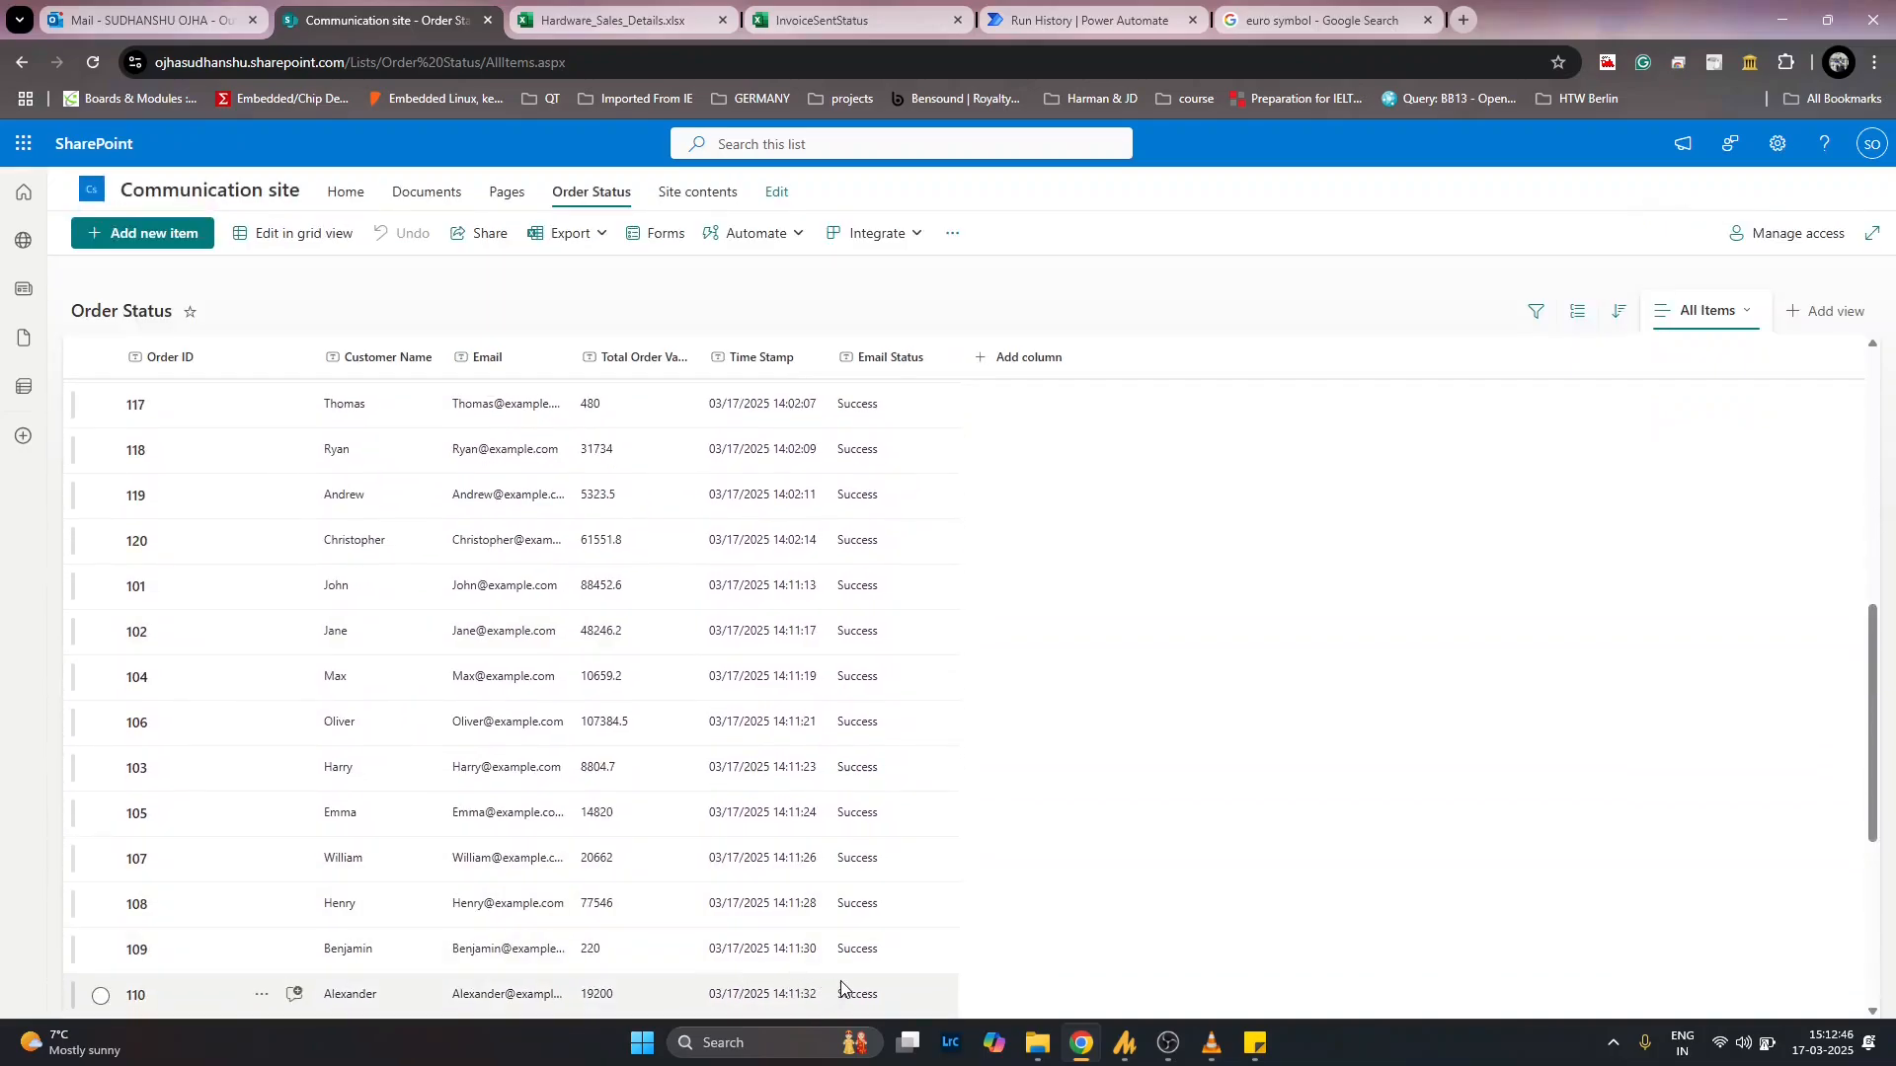
Switch to Outlook, look through the invoice emails in Sent Items and open two of them to check recipient and order summary
click(156, 20)
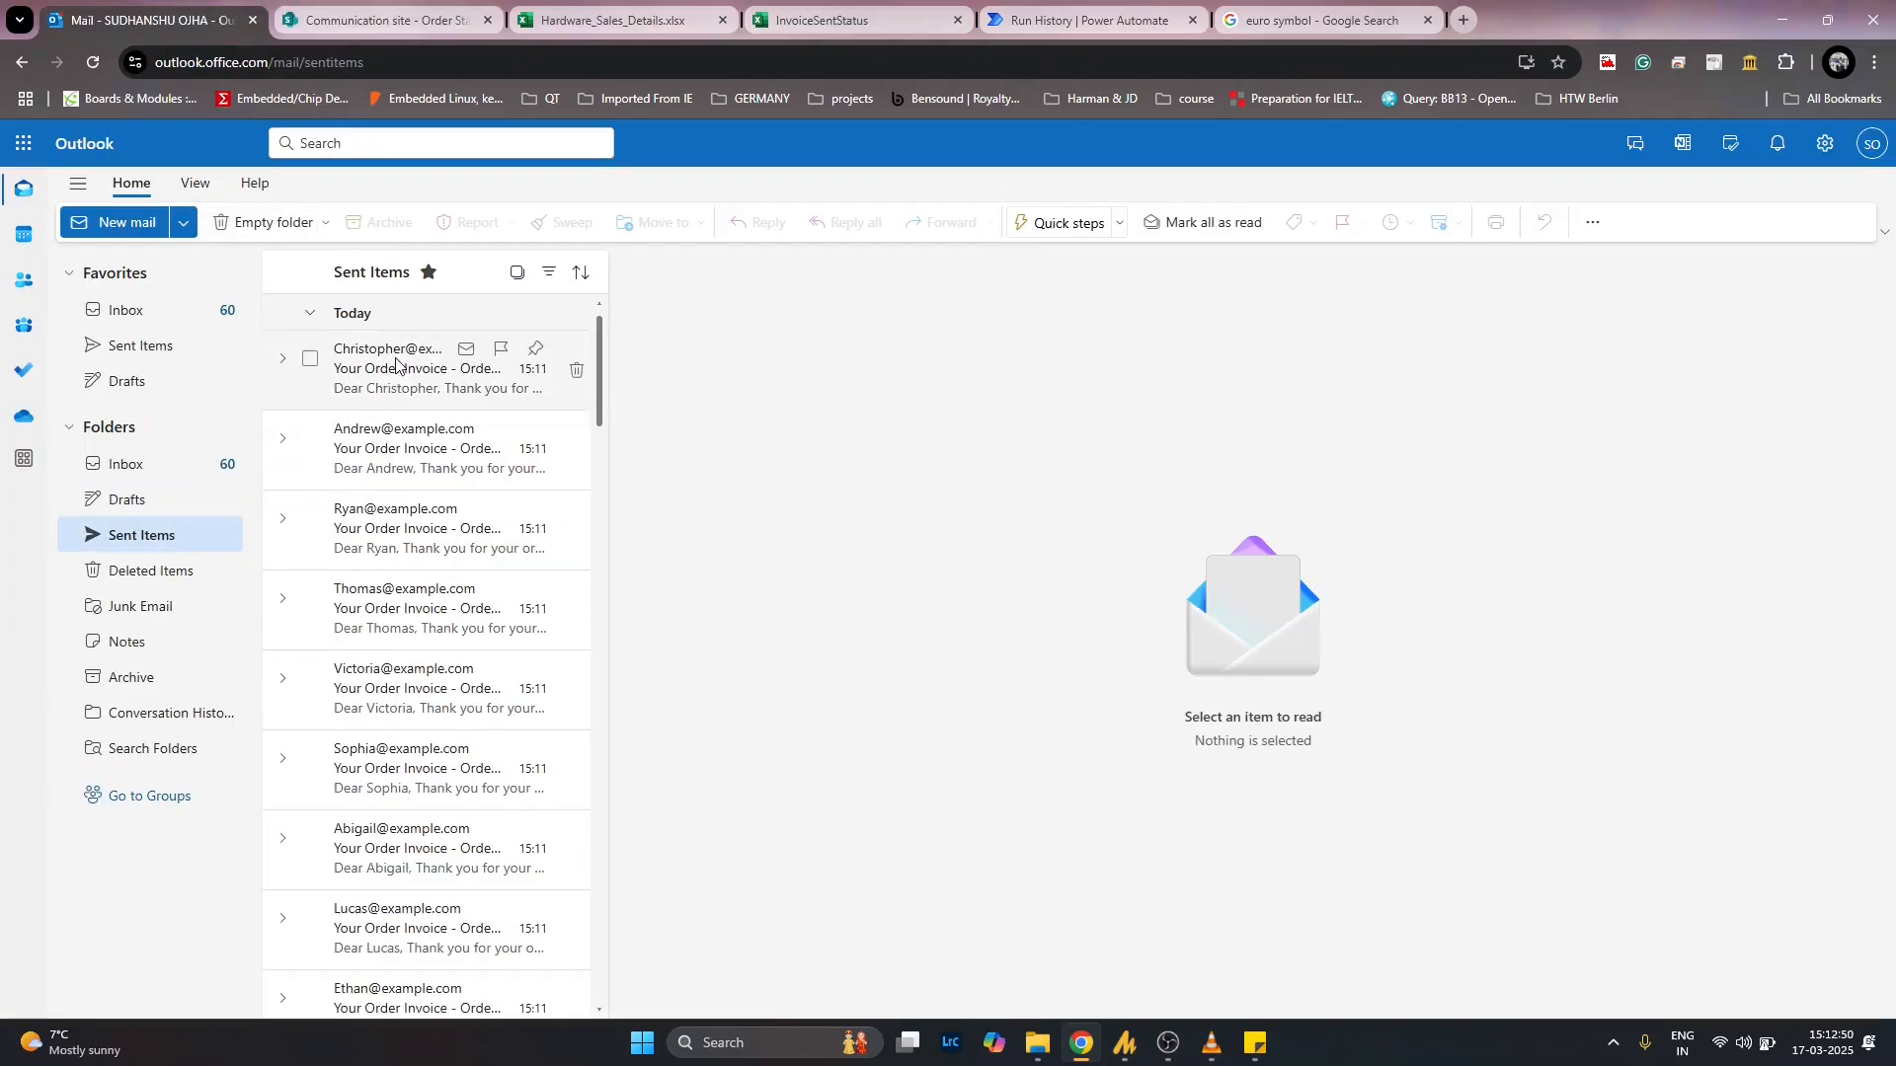
scroll(392, 691, down, 5)
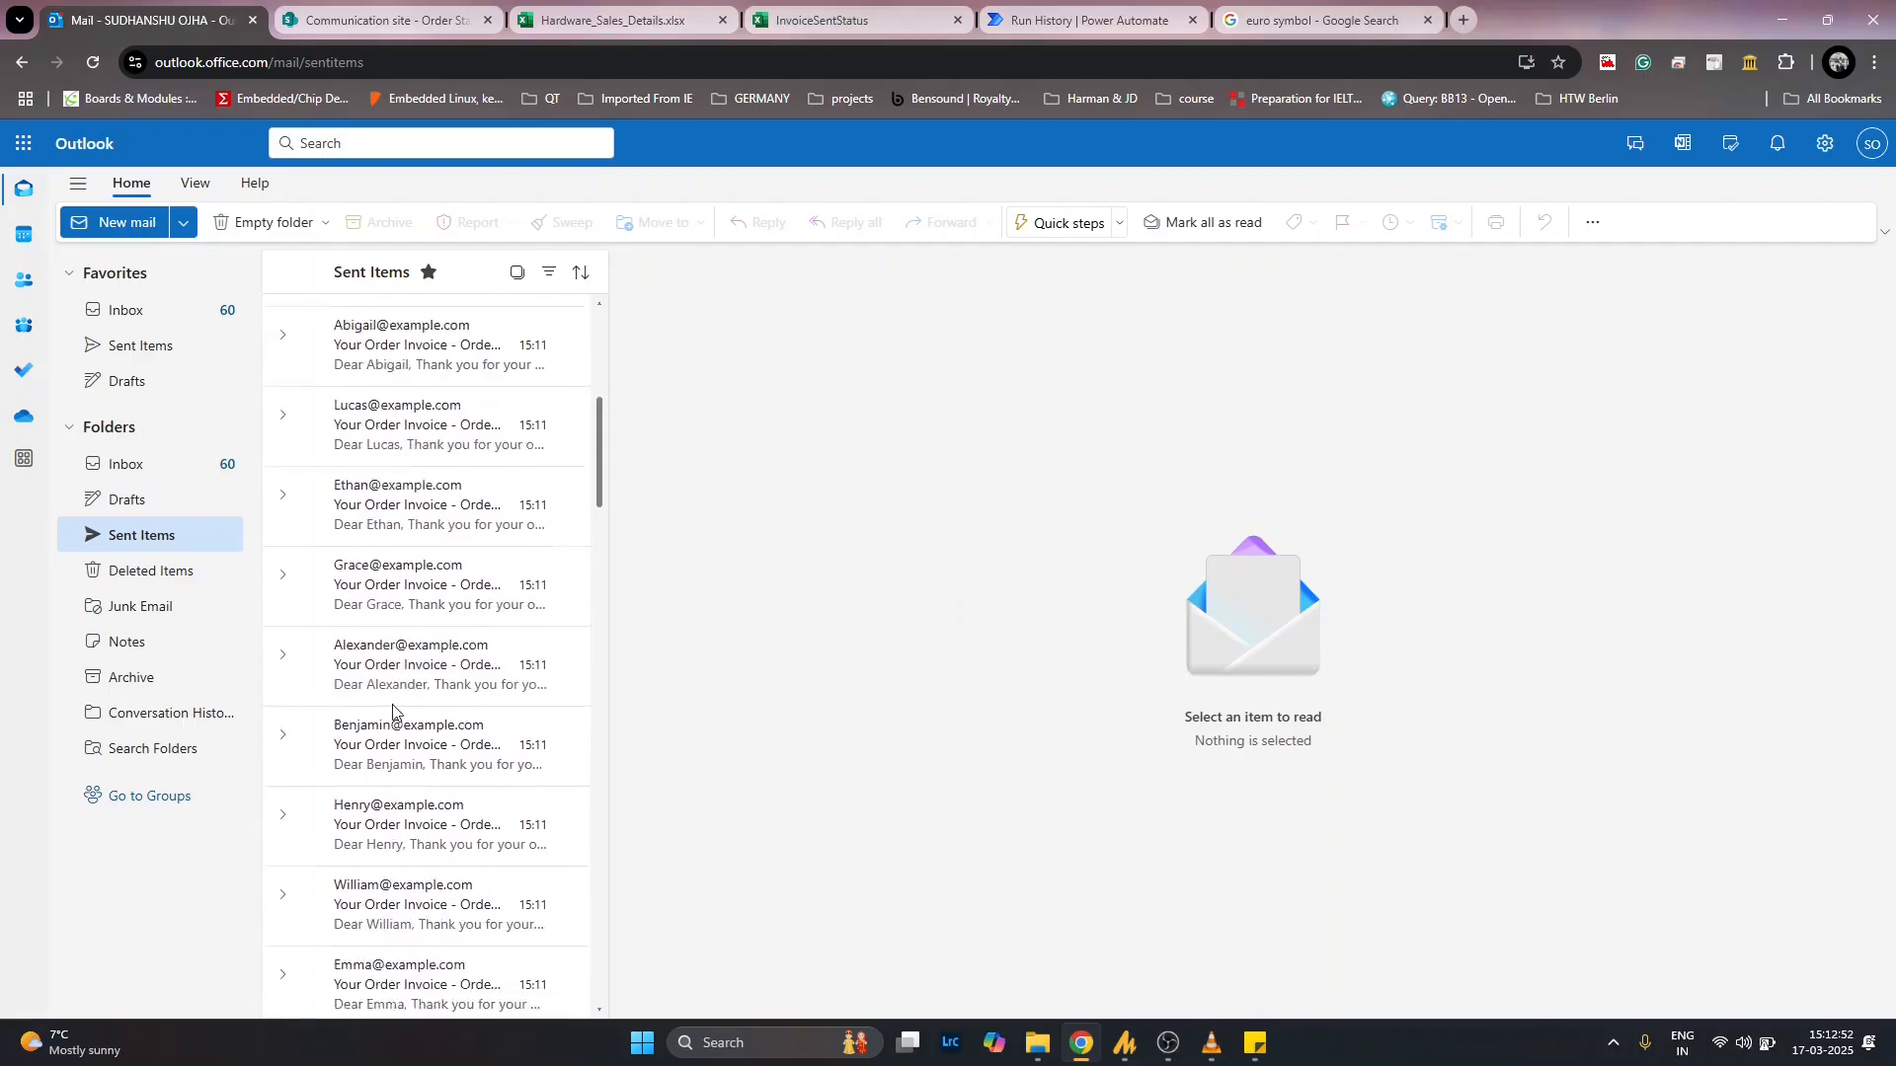
scroll(392, 708, down, 2)
scroll(400, 785, down, 3)
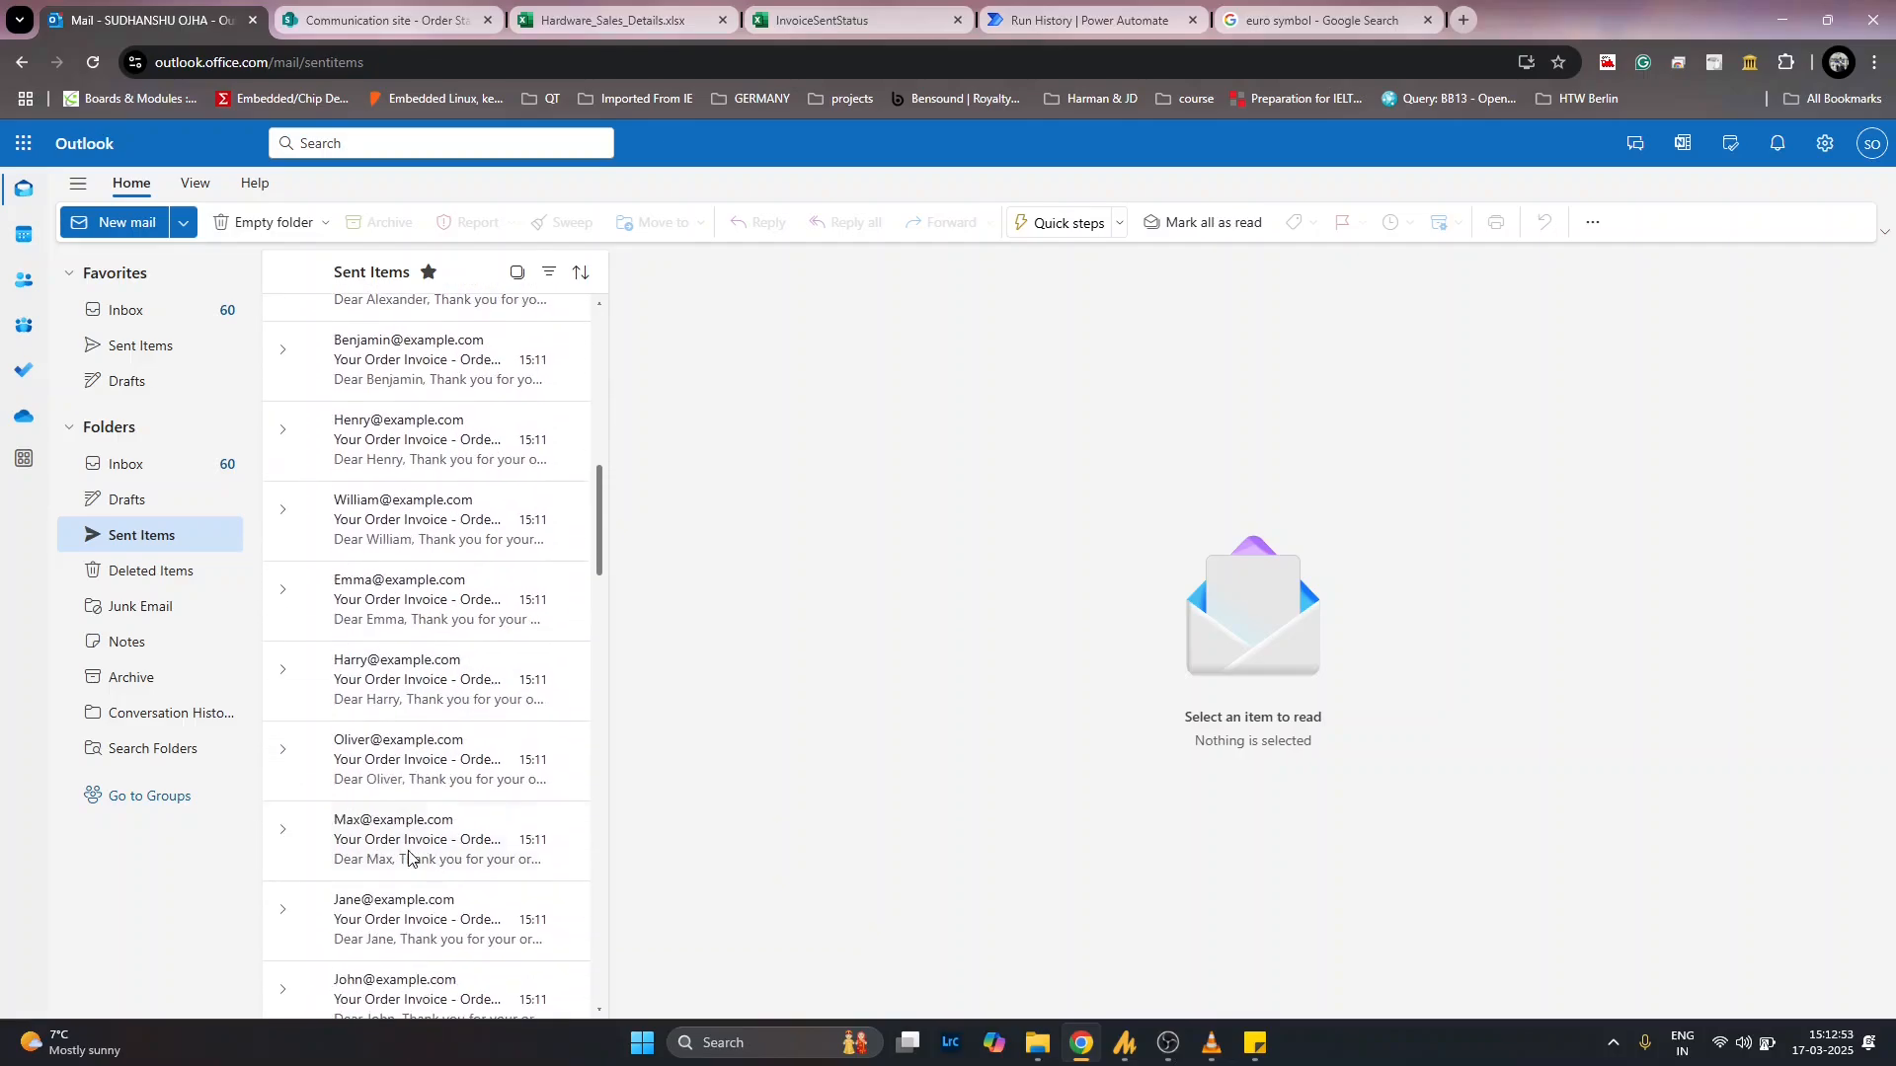
click(386, 911)
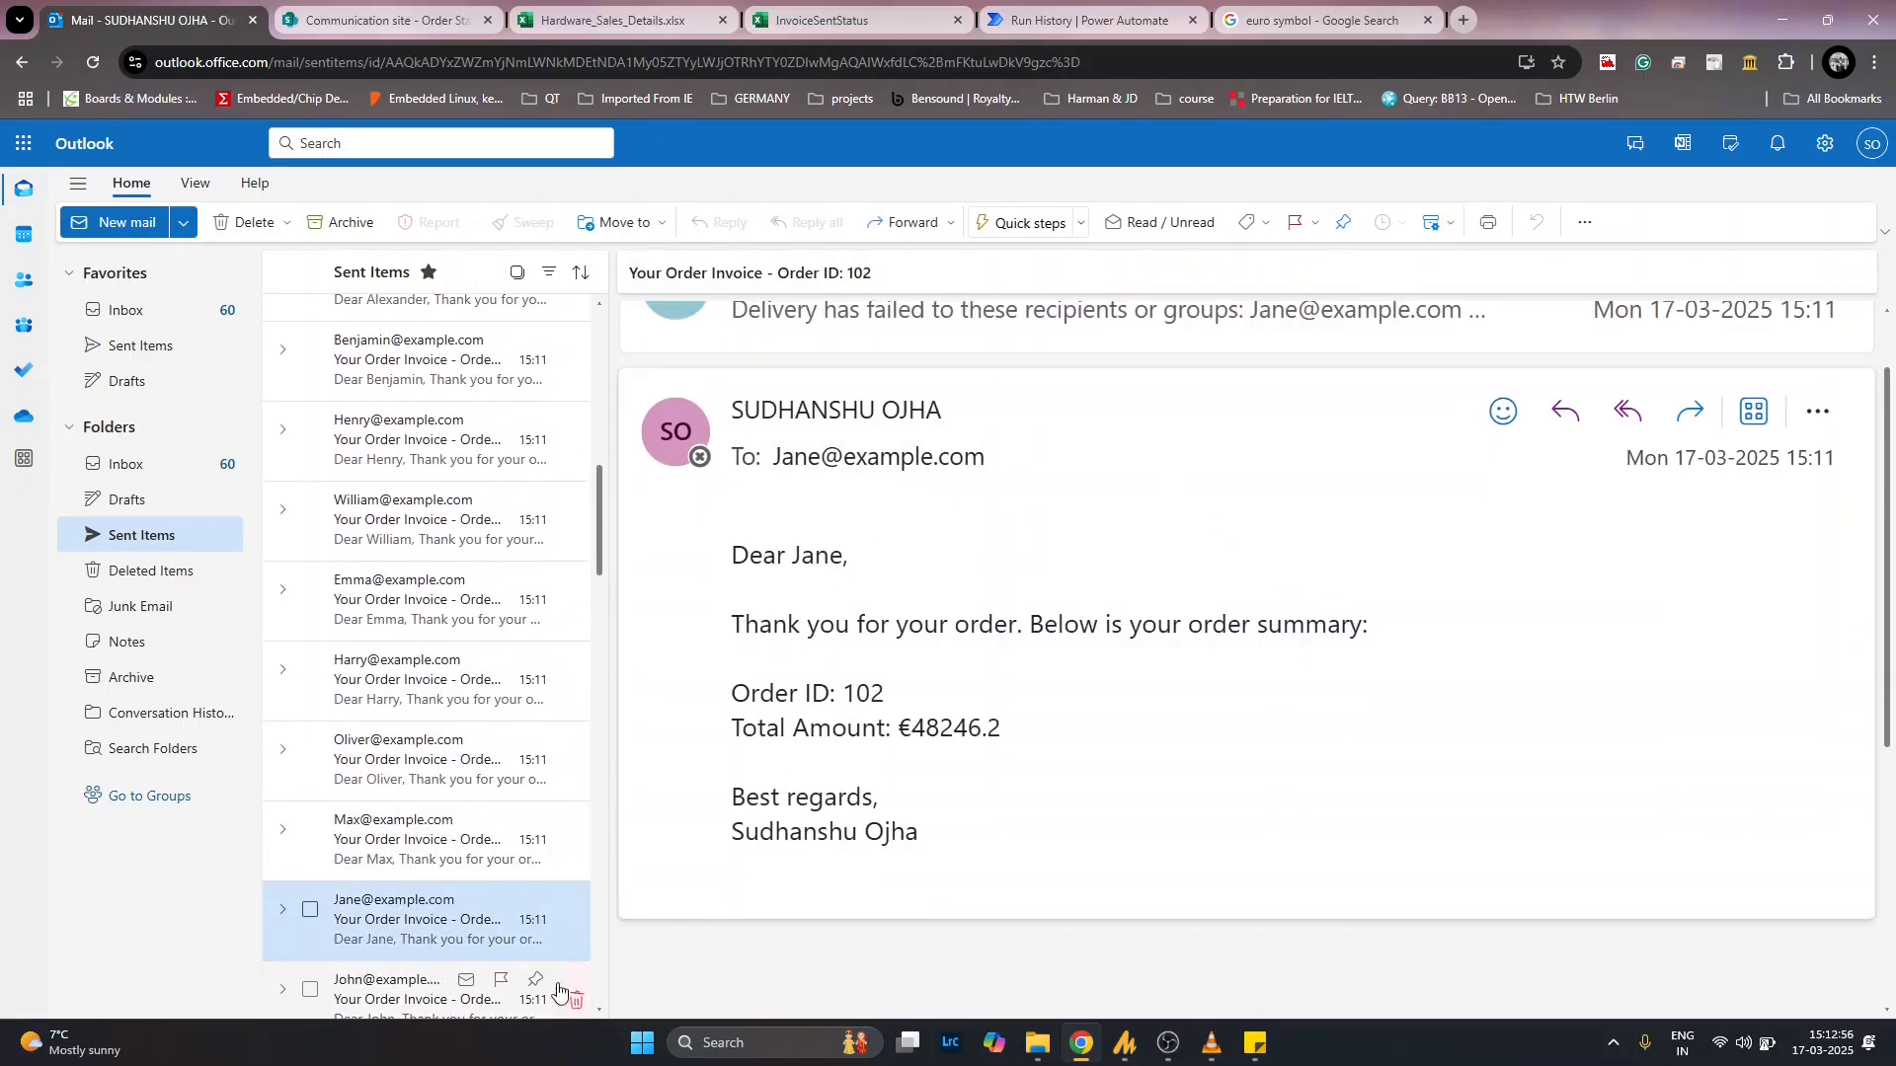
click(419, 997)
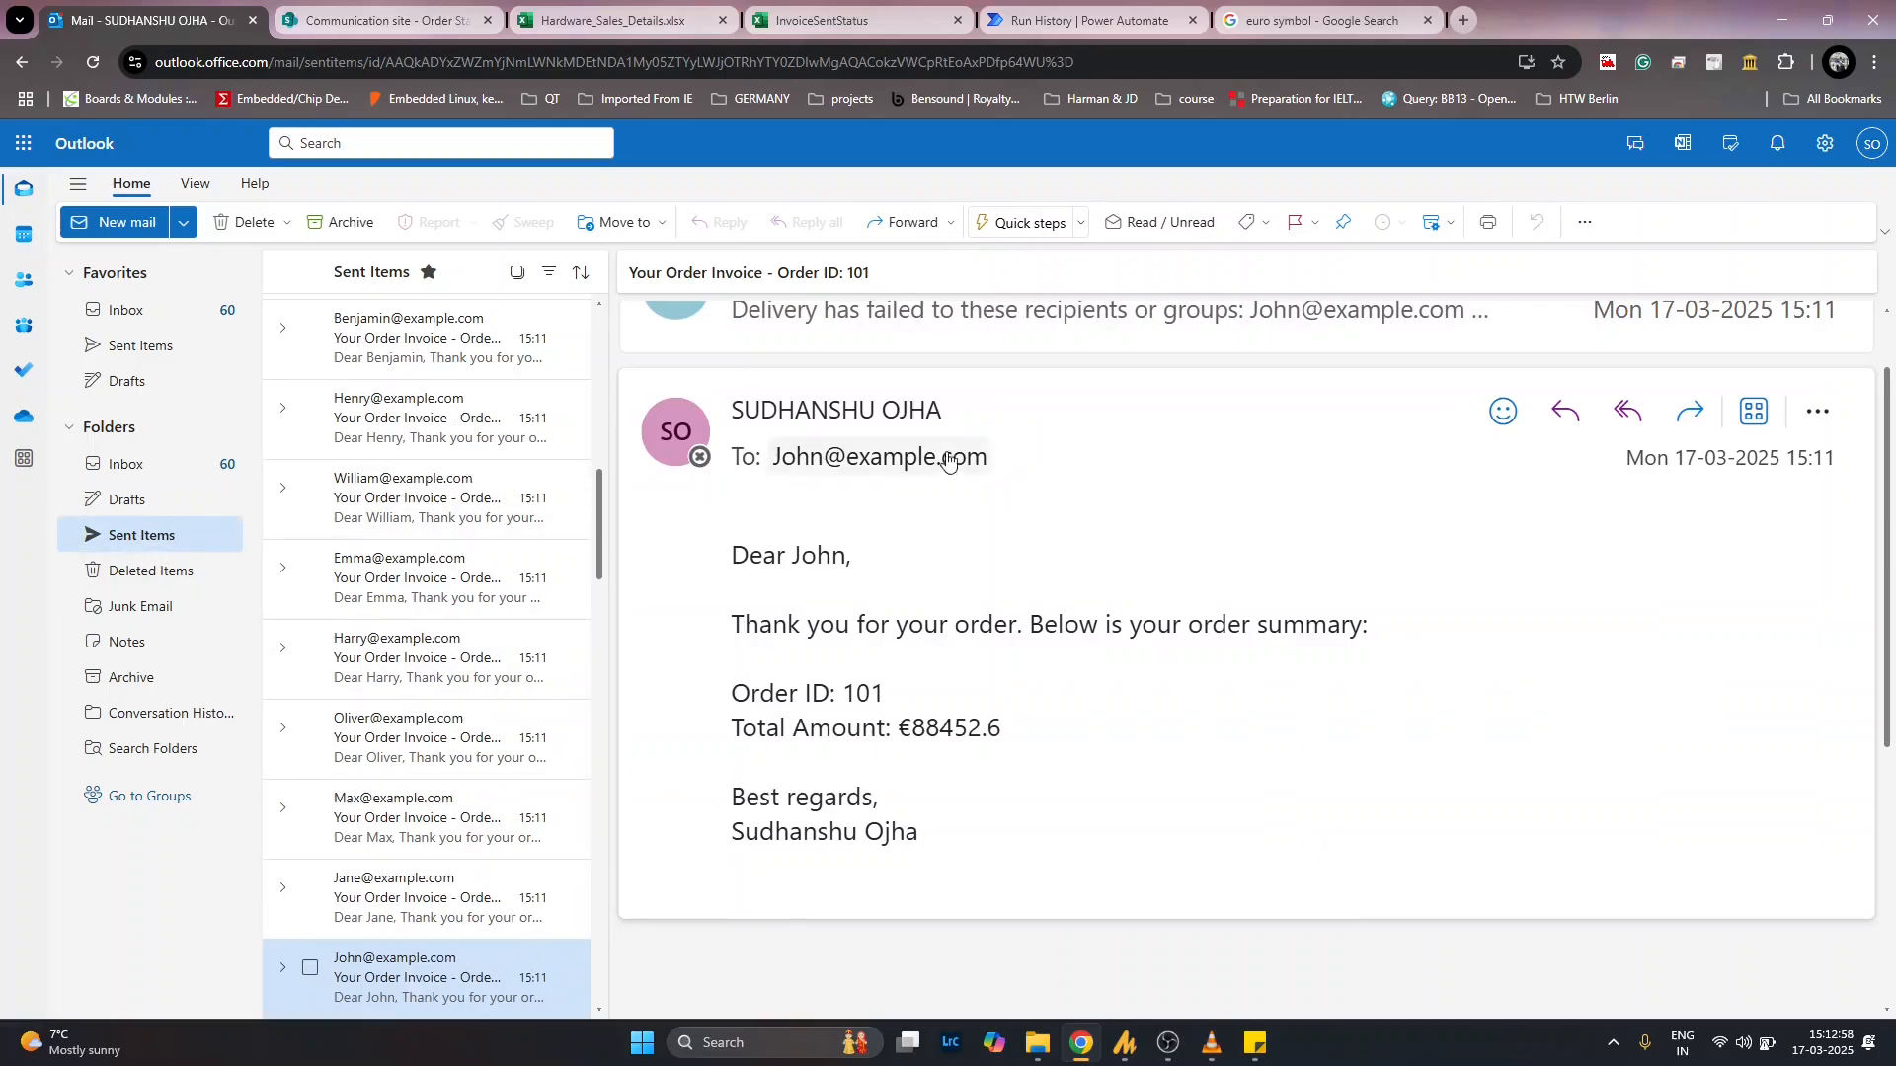
scroll(974, 449, up, 1)
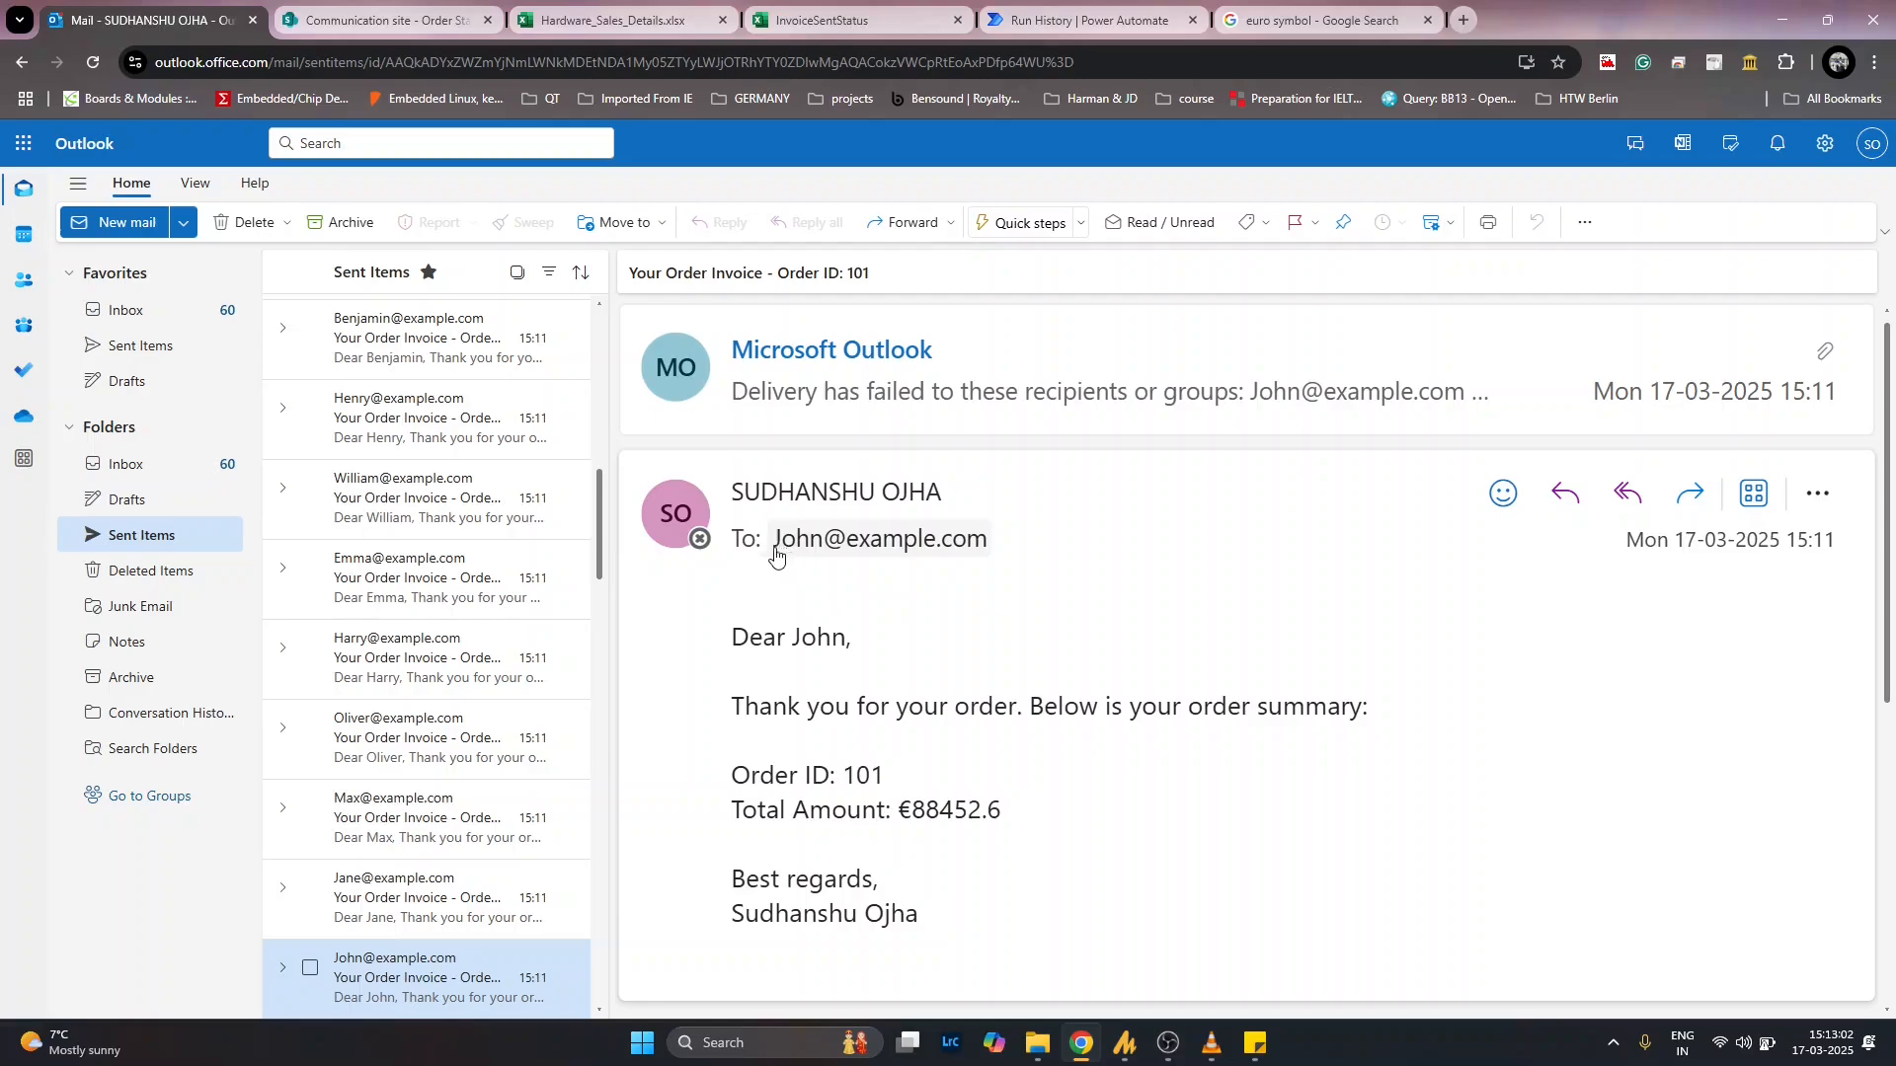
Open the newest Microsoft Outlook message in the Inbox and read its delivery failure explanation
click(184, 316)
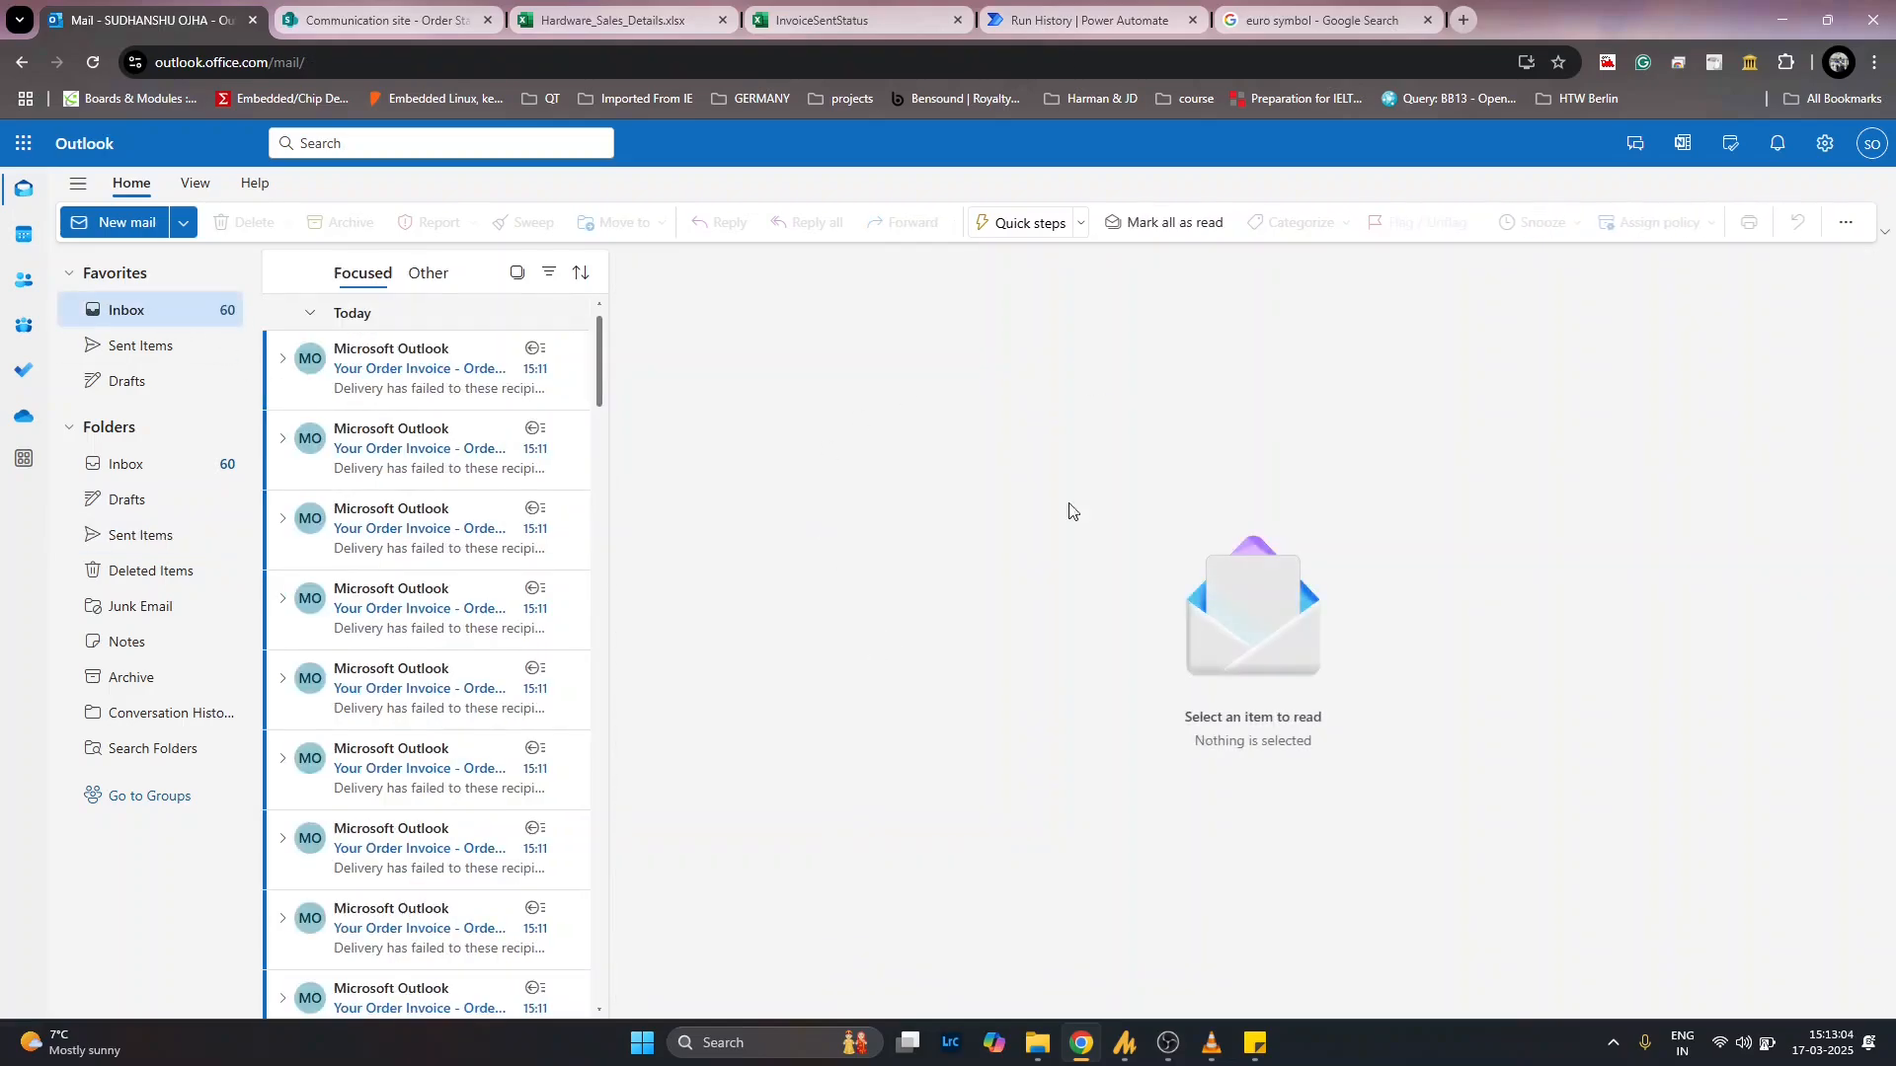
click(372, 364)
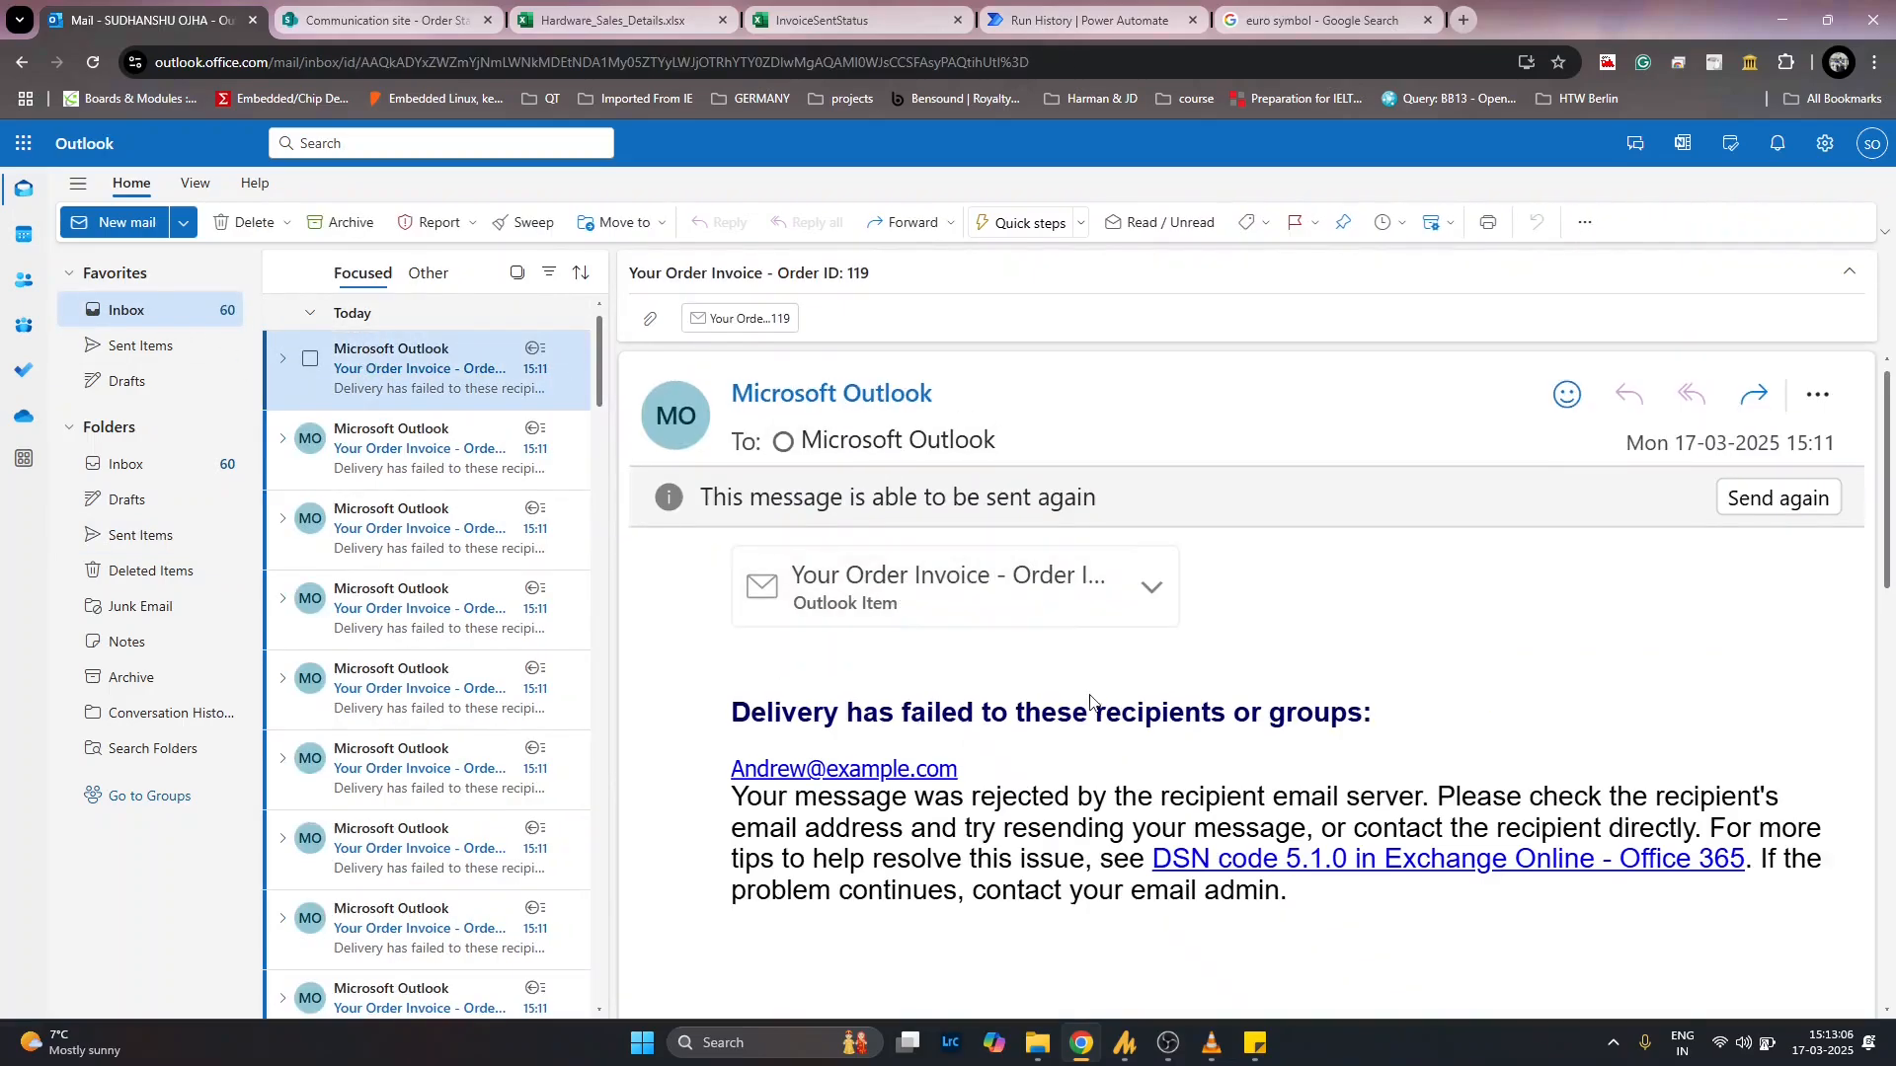
scroll(1090, 703, down, 2)
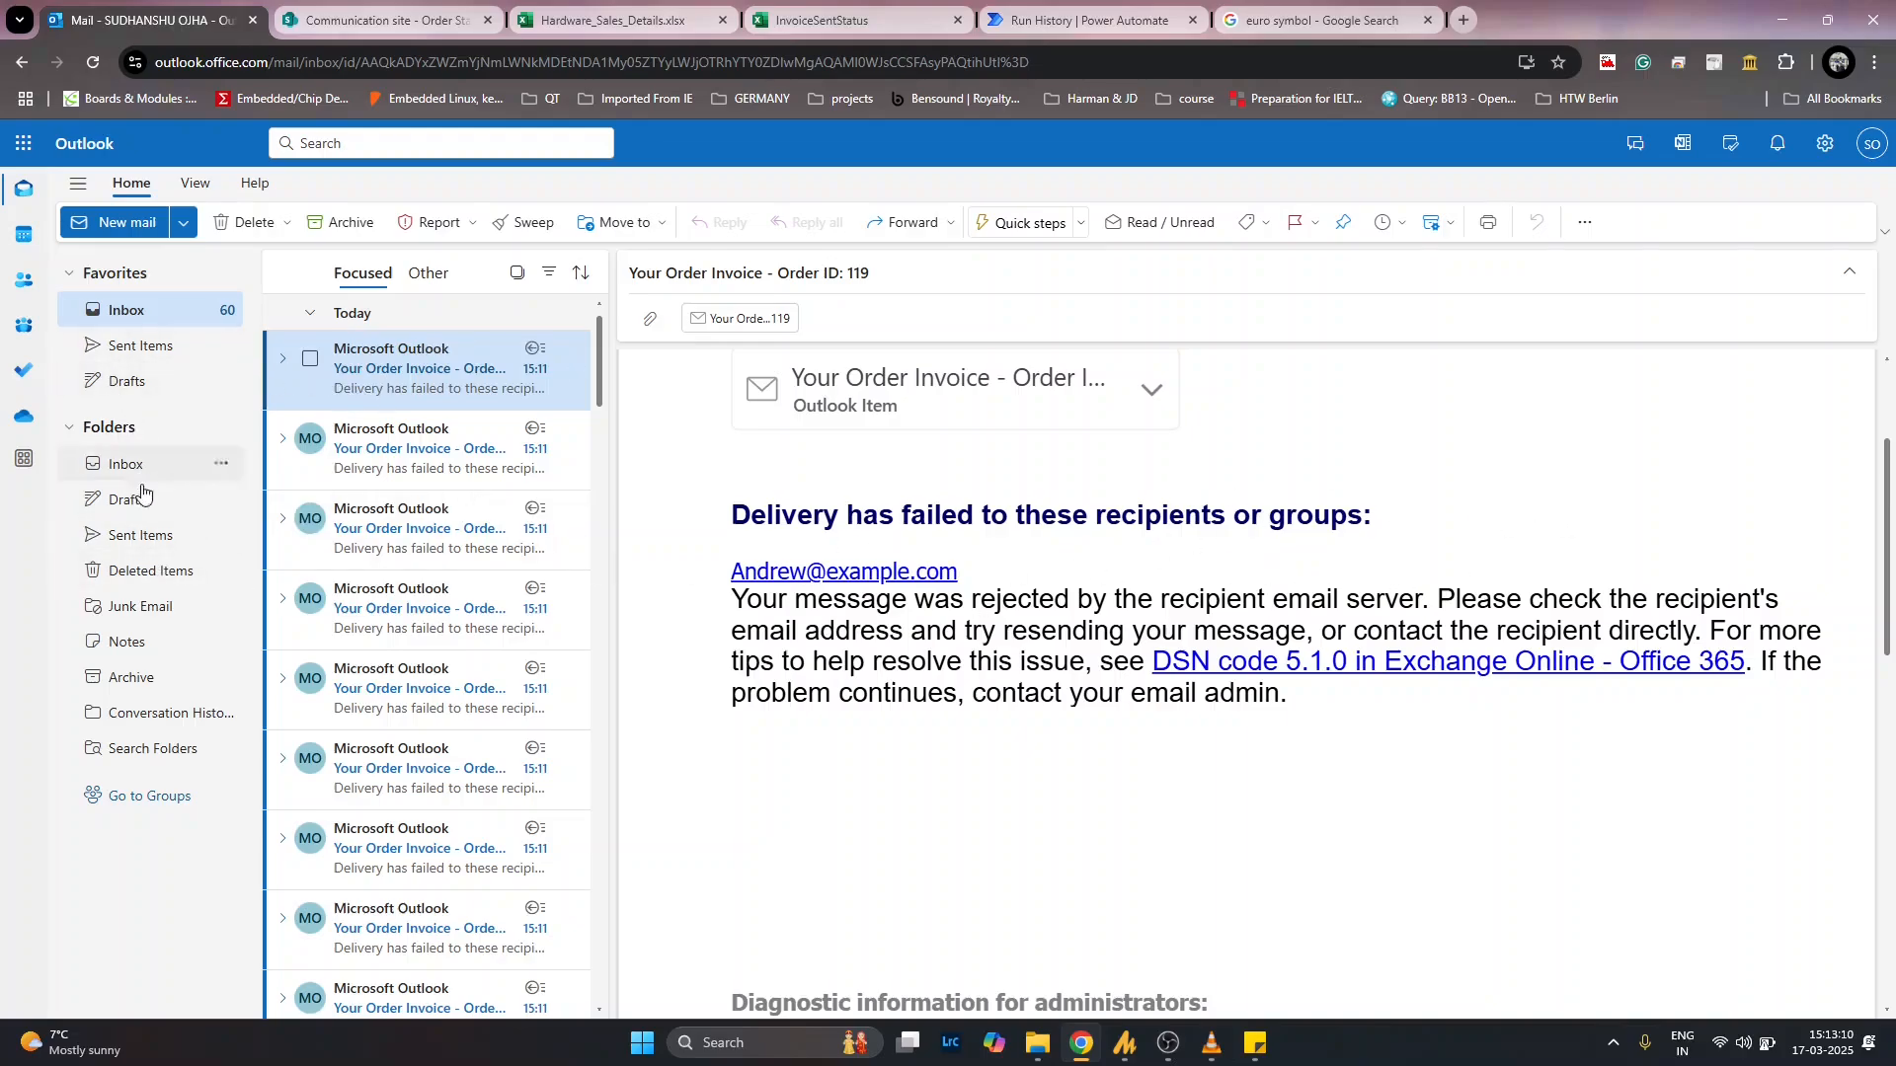
Open the newest sent invoice email in Sent Items and check its subject, recipient and order summary
click(140, 535)
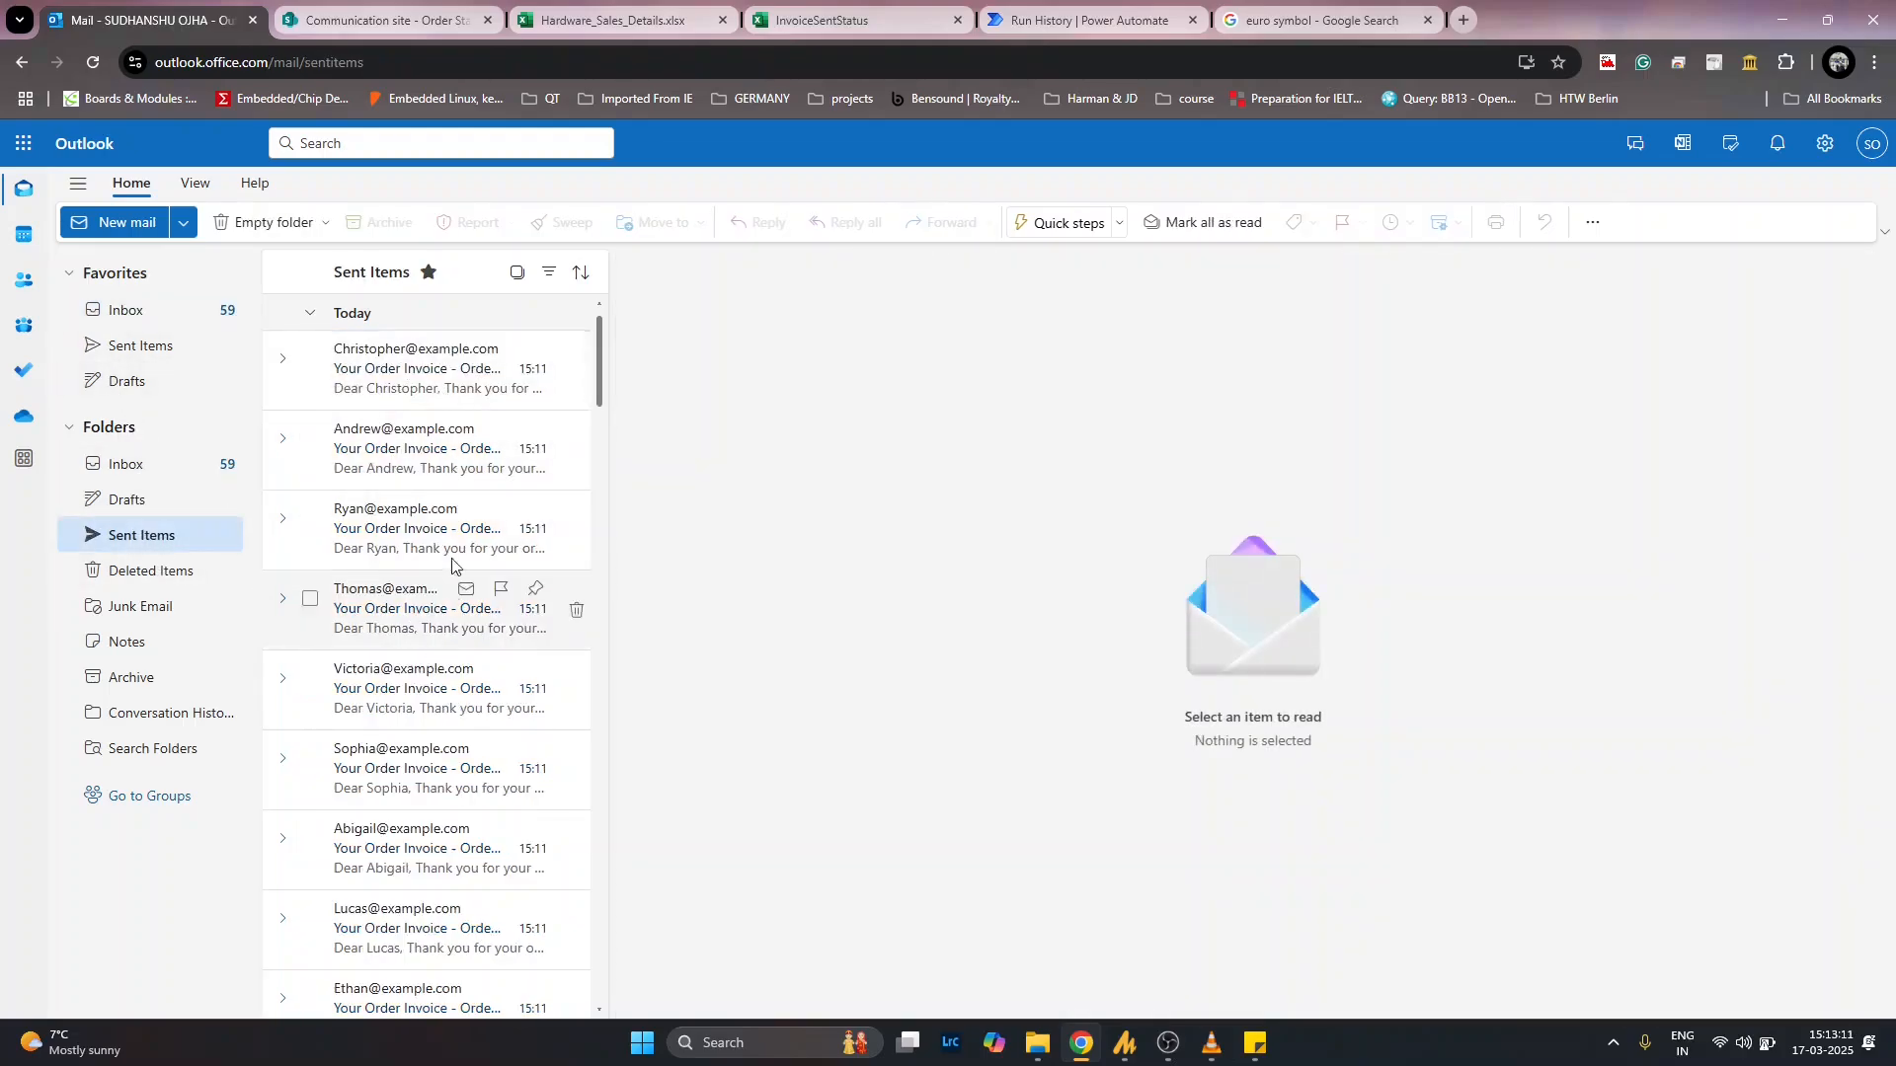
click(409, 392)
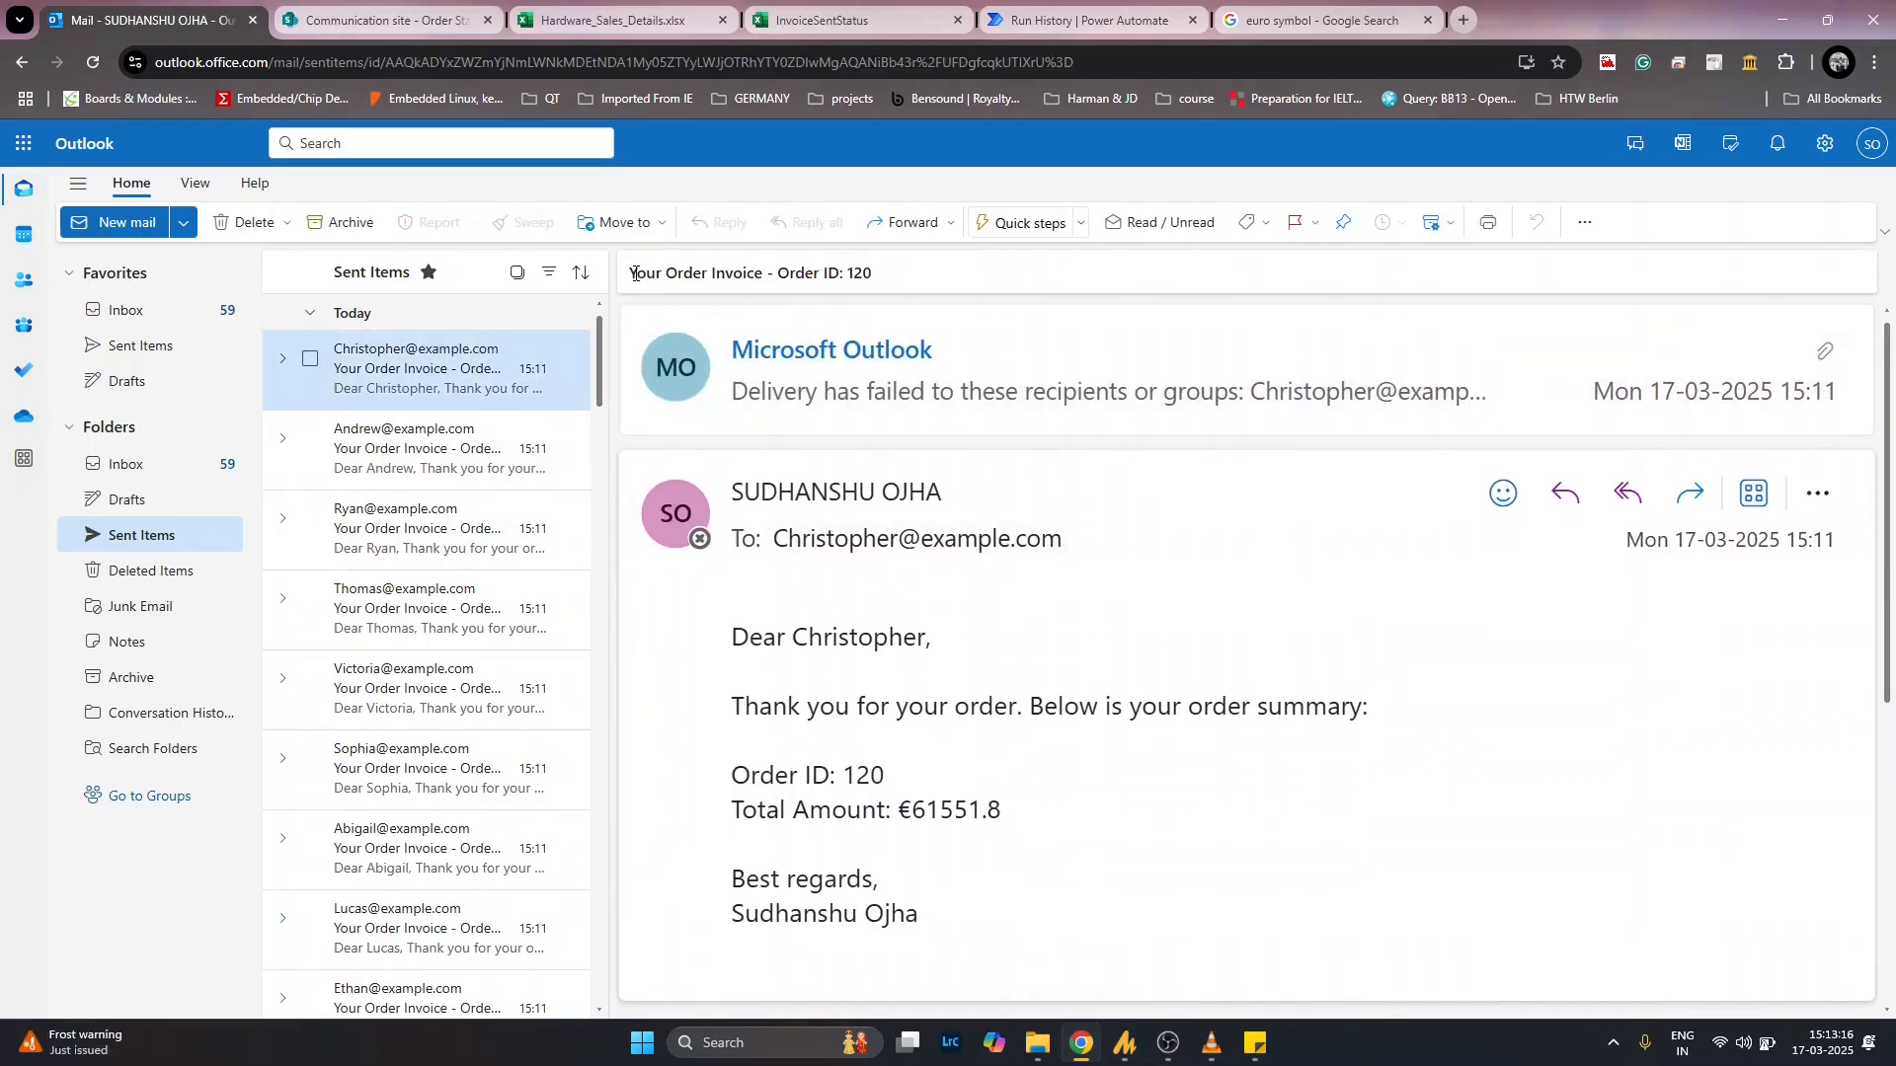
drag(634, 273, 923, 281)
click(1005, 619)
scroll(1005, 619, down, 2)
drag(923, 719, 717, 423)
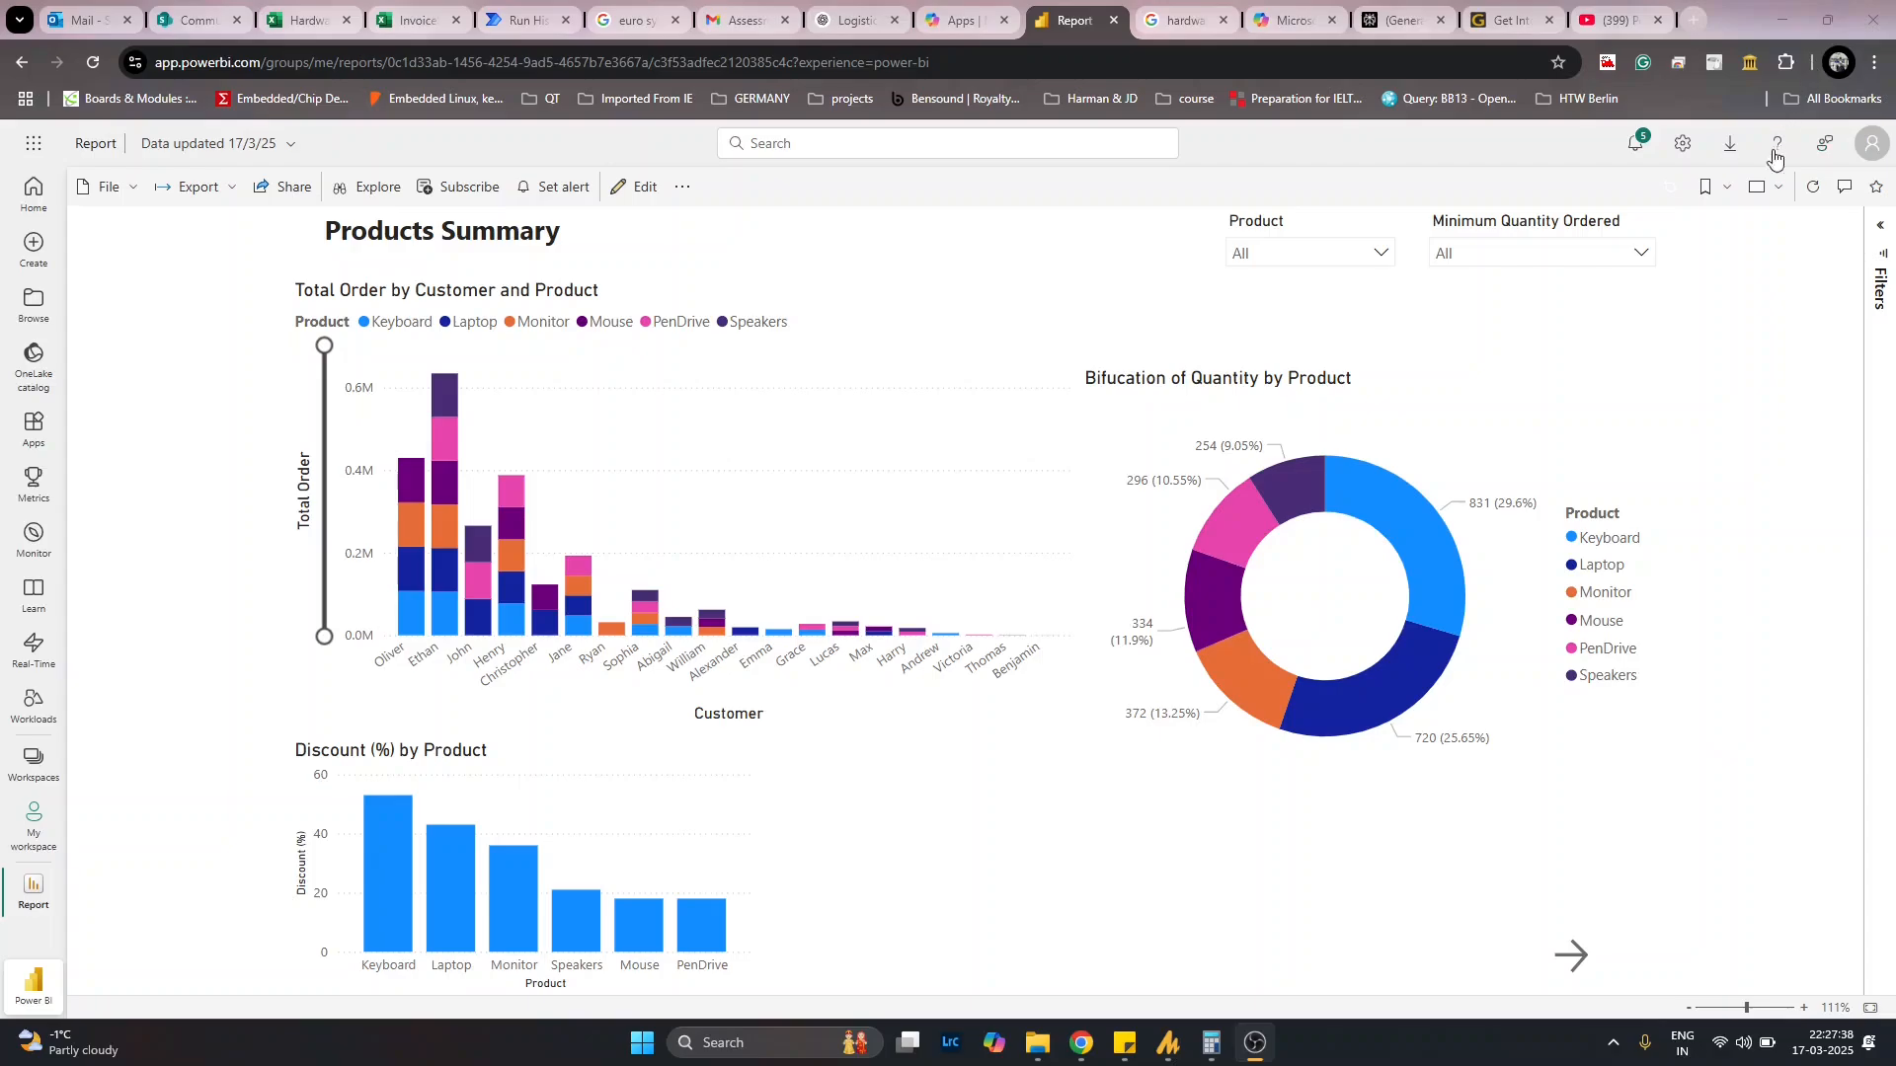
Show the Power BI report in full screen and preview the Customer Summary page before returning to Products Summary
click(1768, 191)
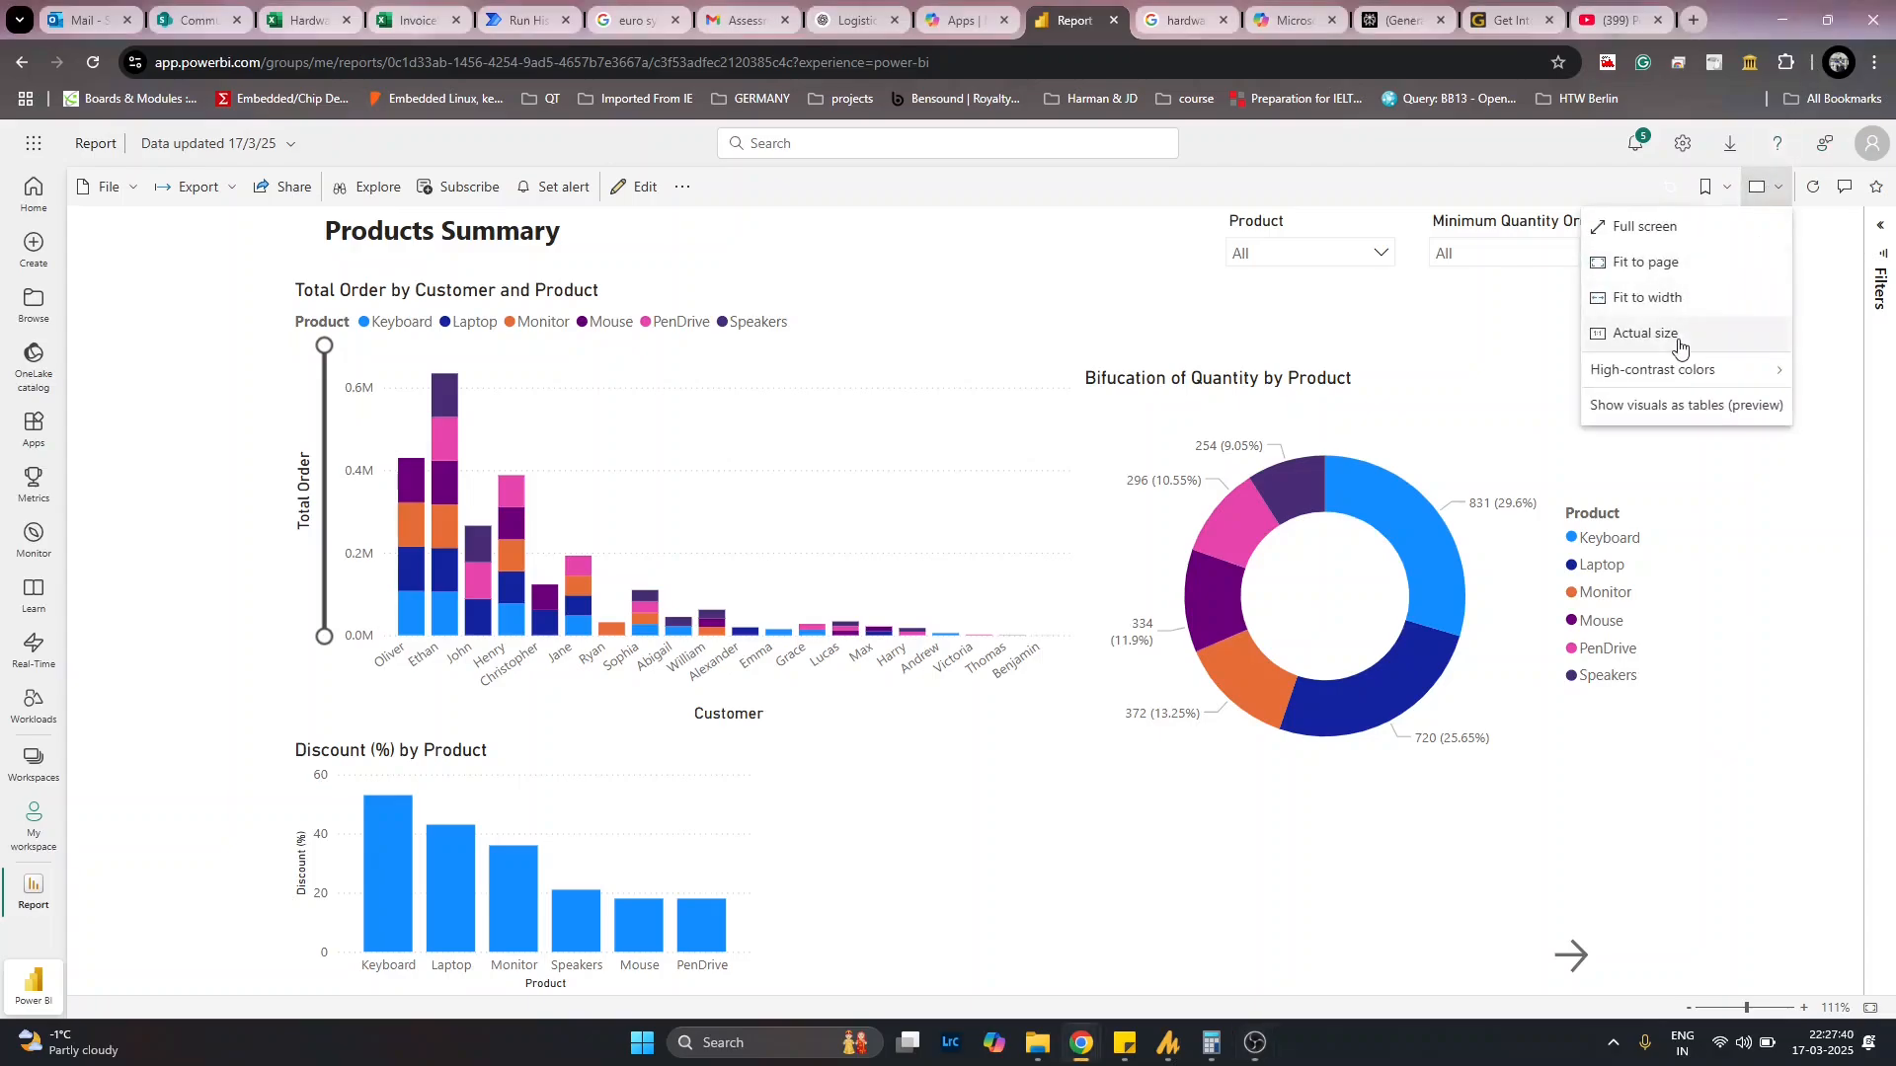
click(1684, 230)
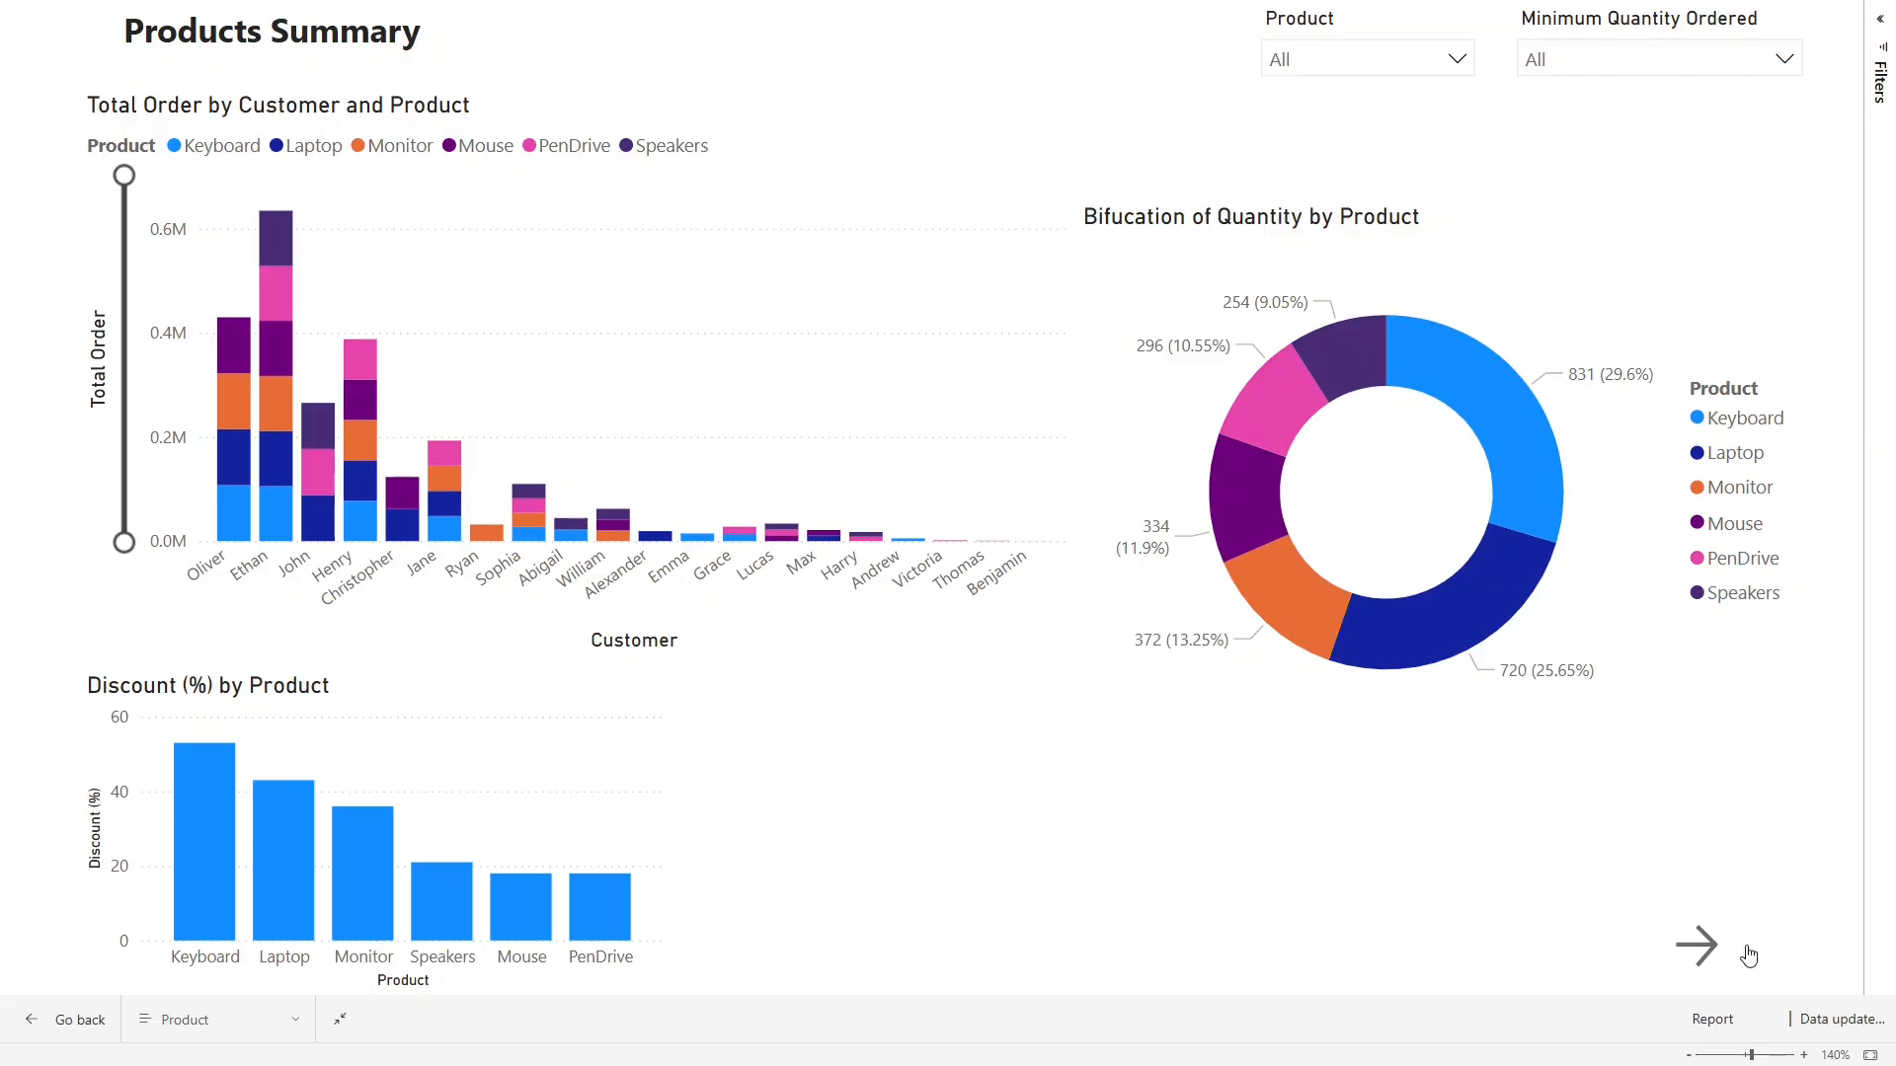
click(1698, 948)
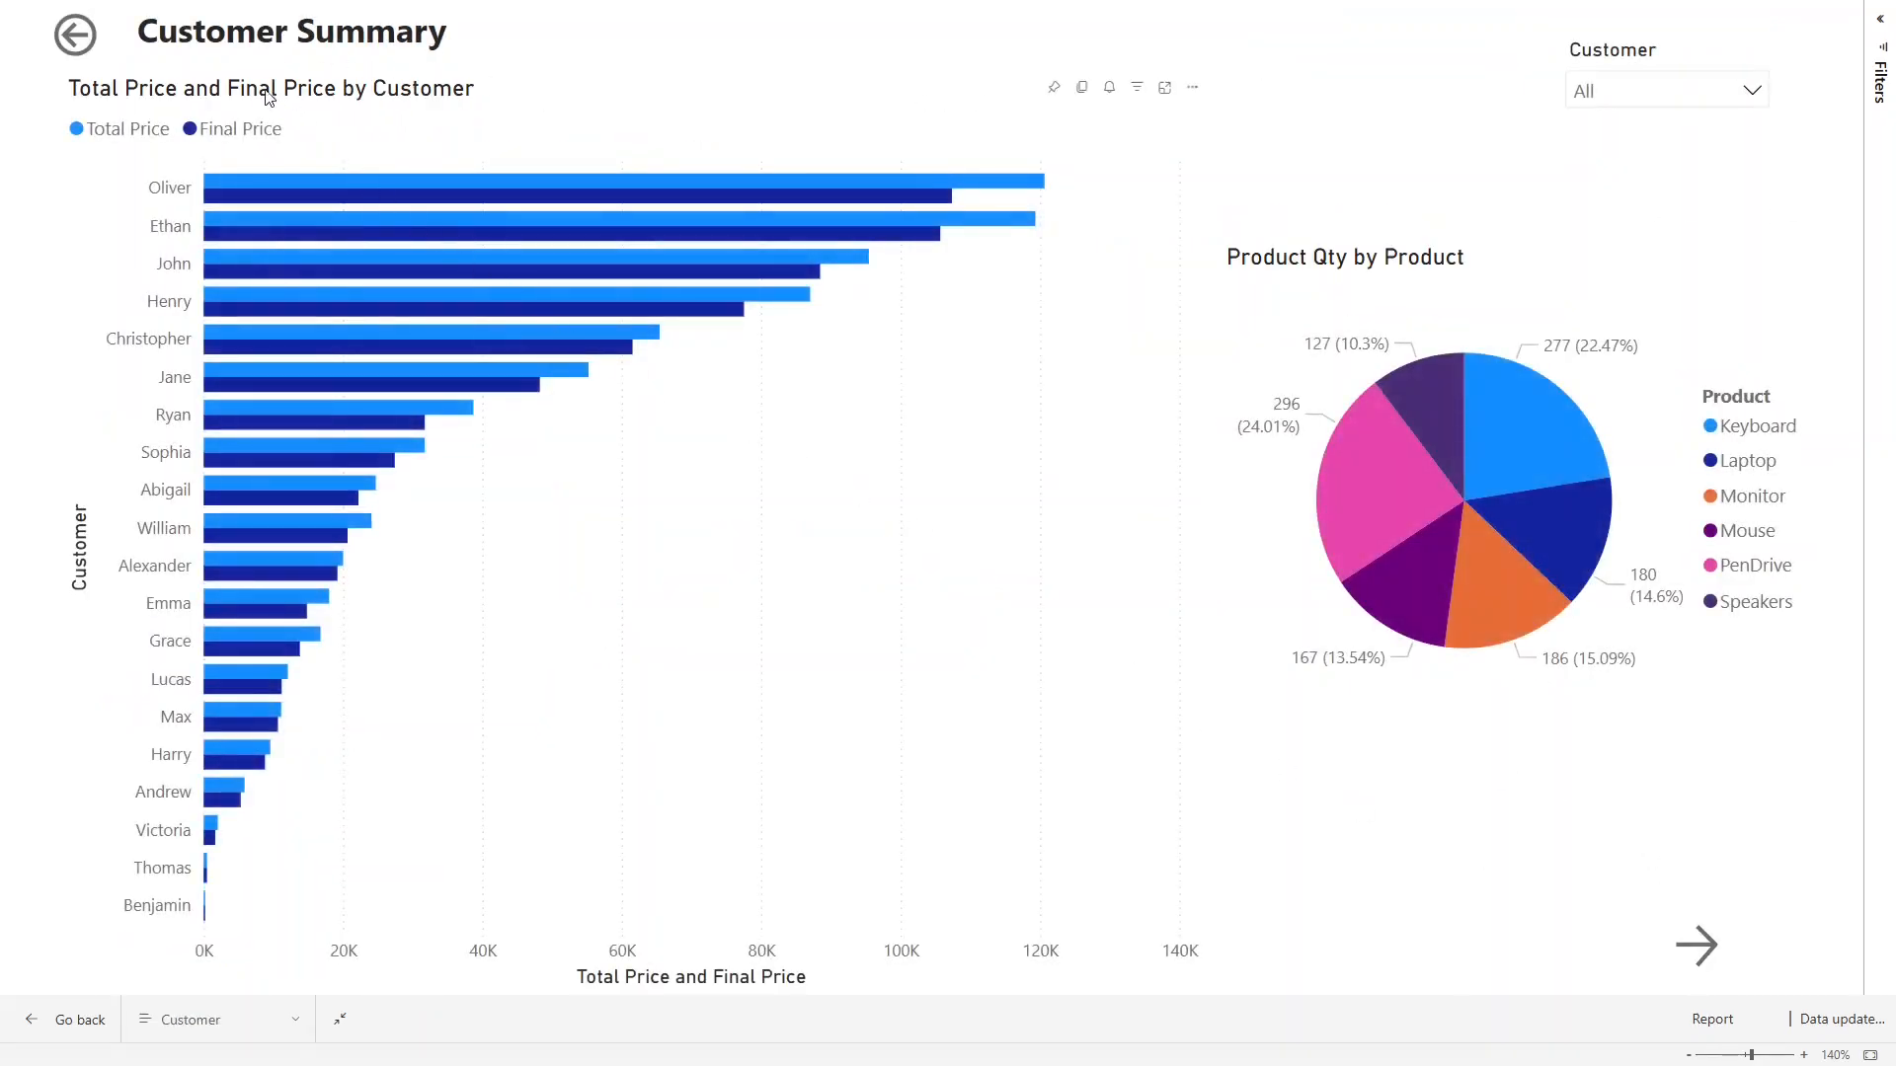
click(75, 37)
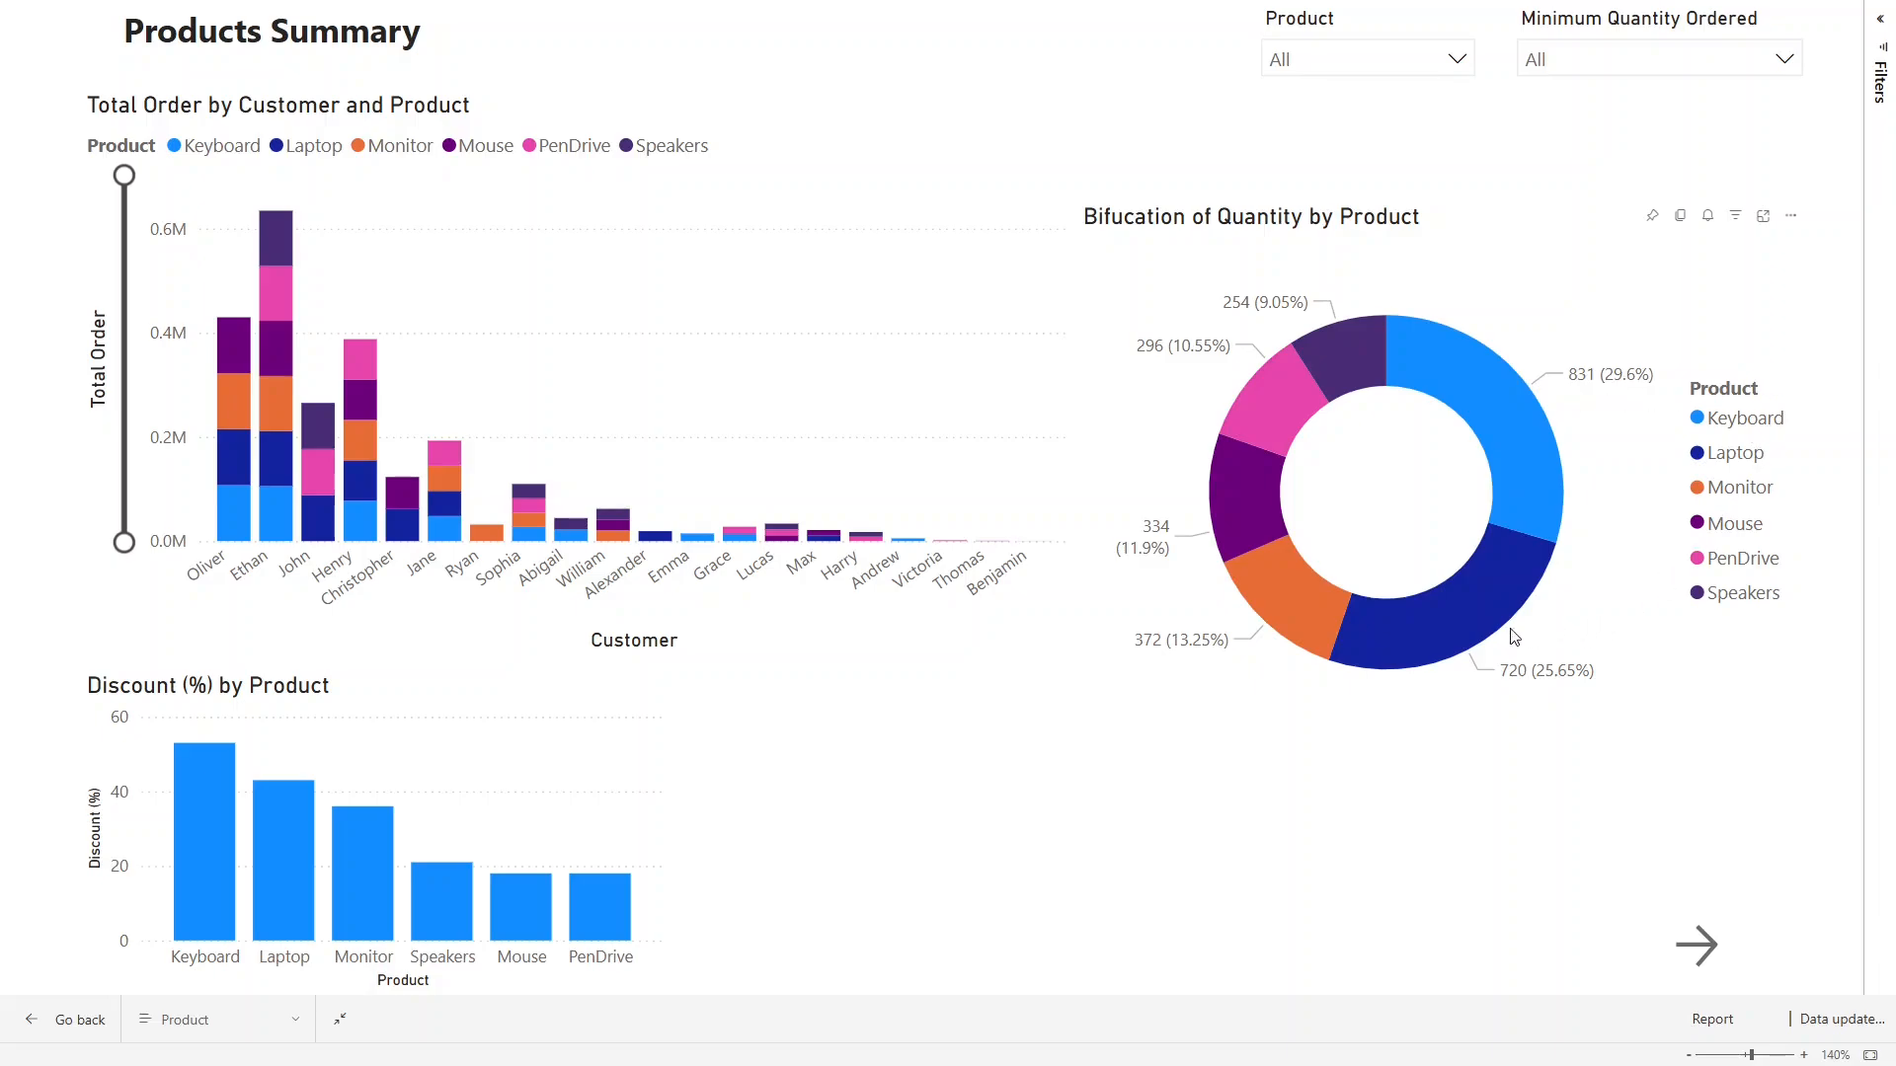
Examine the Products Summary charts, zooming the Total Order axis in to the lowest range to inspect the smallest customer orders
mouse_move(1474, 624)
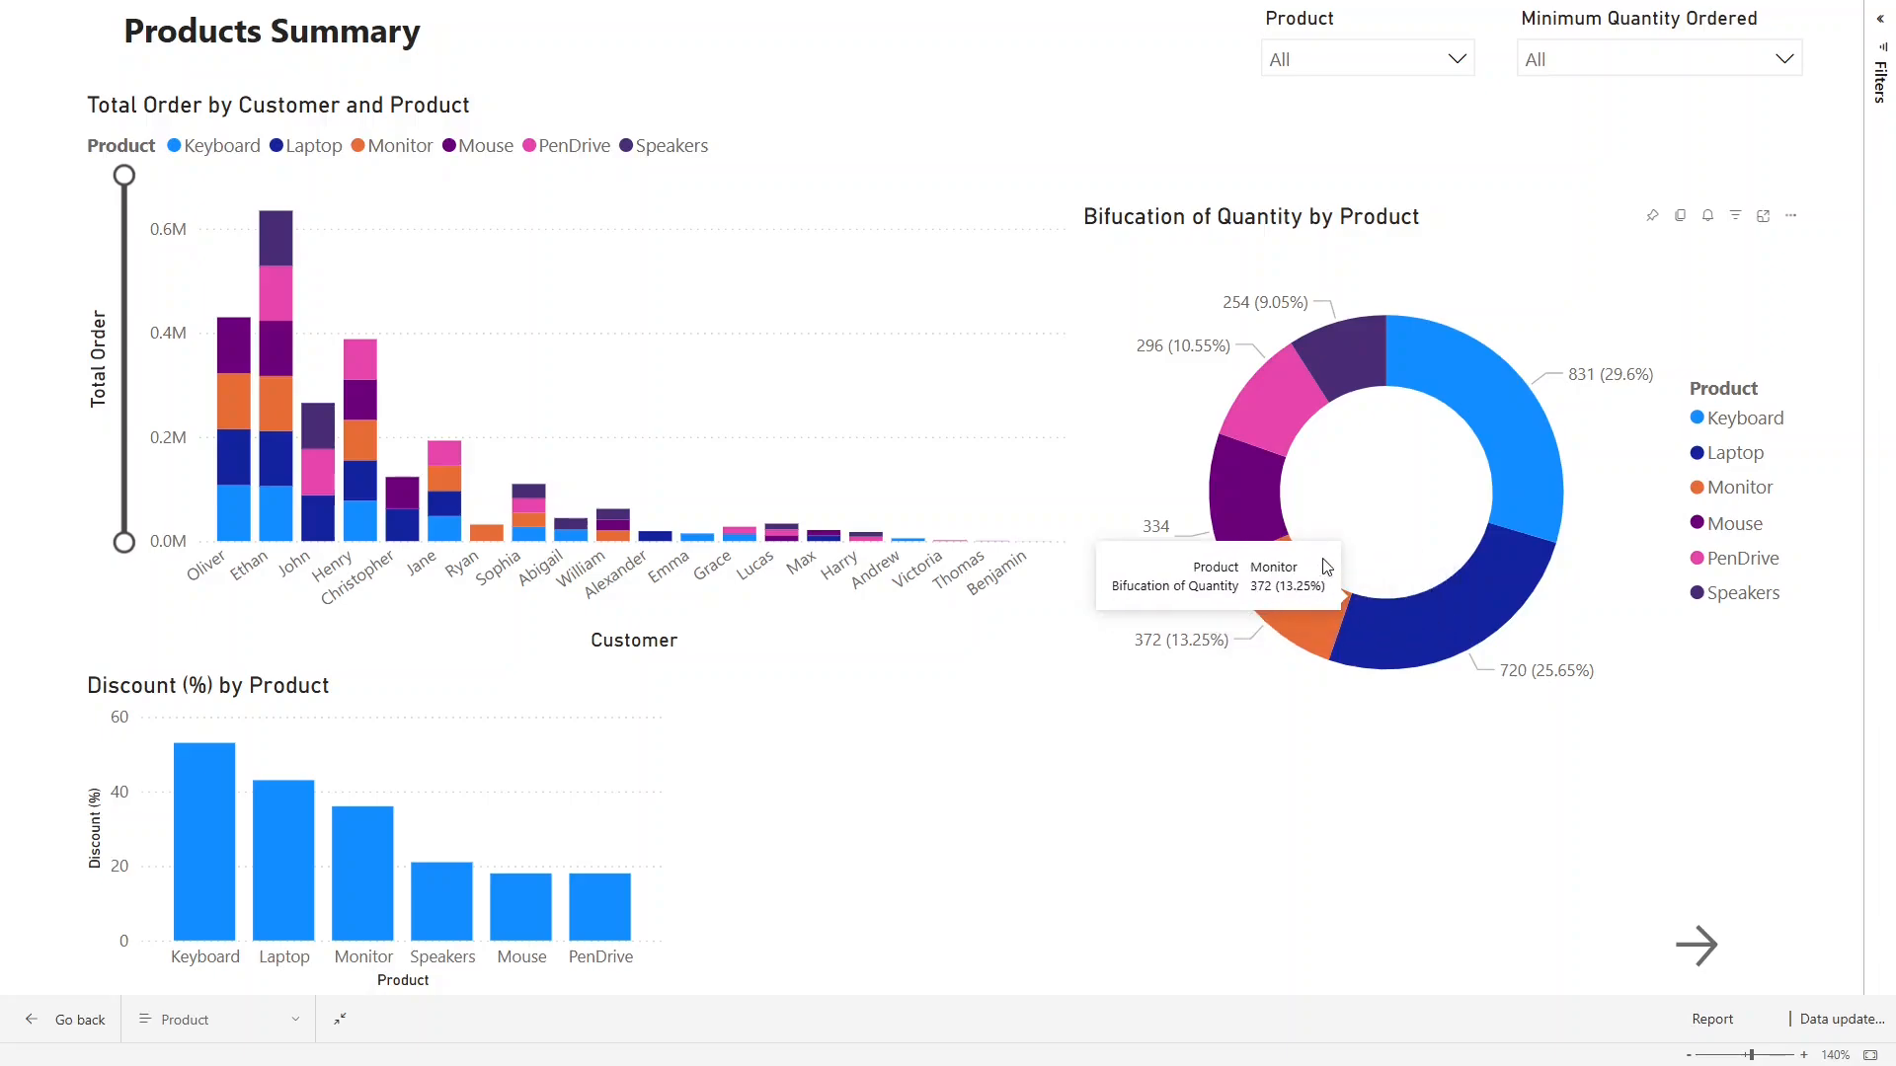
mouse_move(1364, 372)
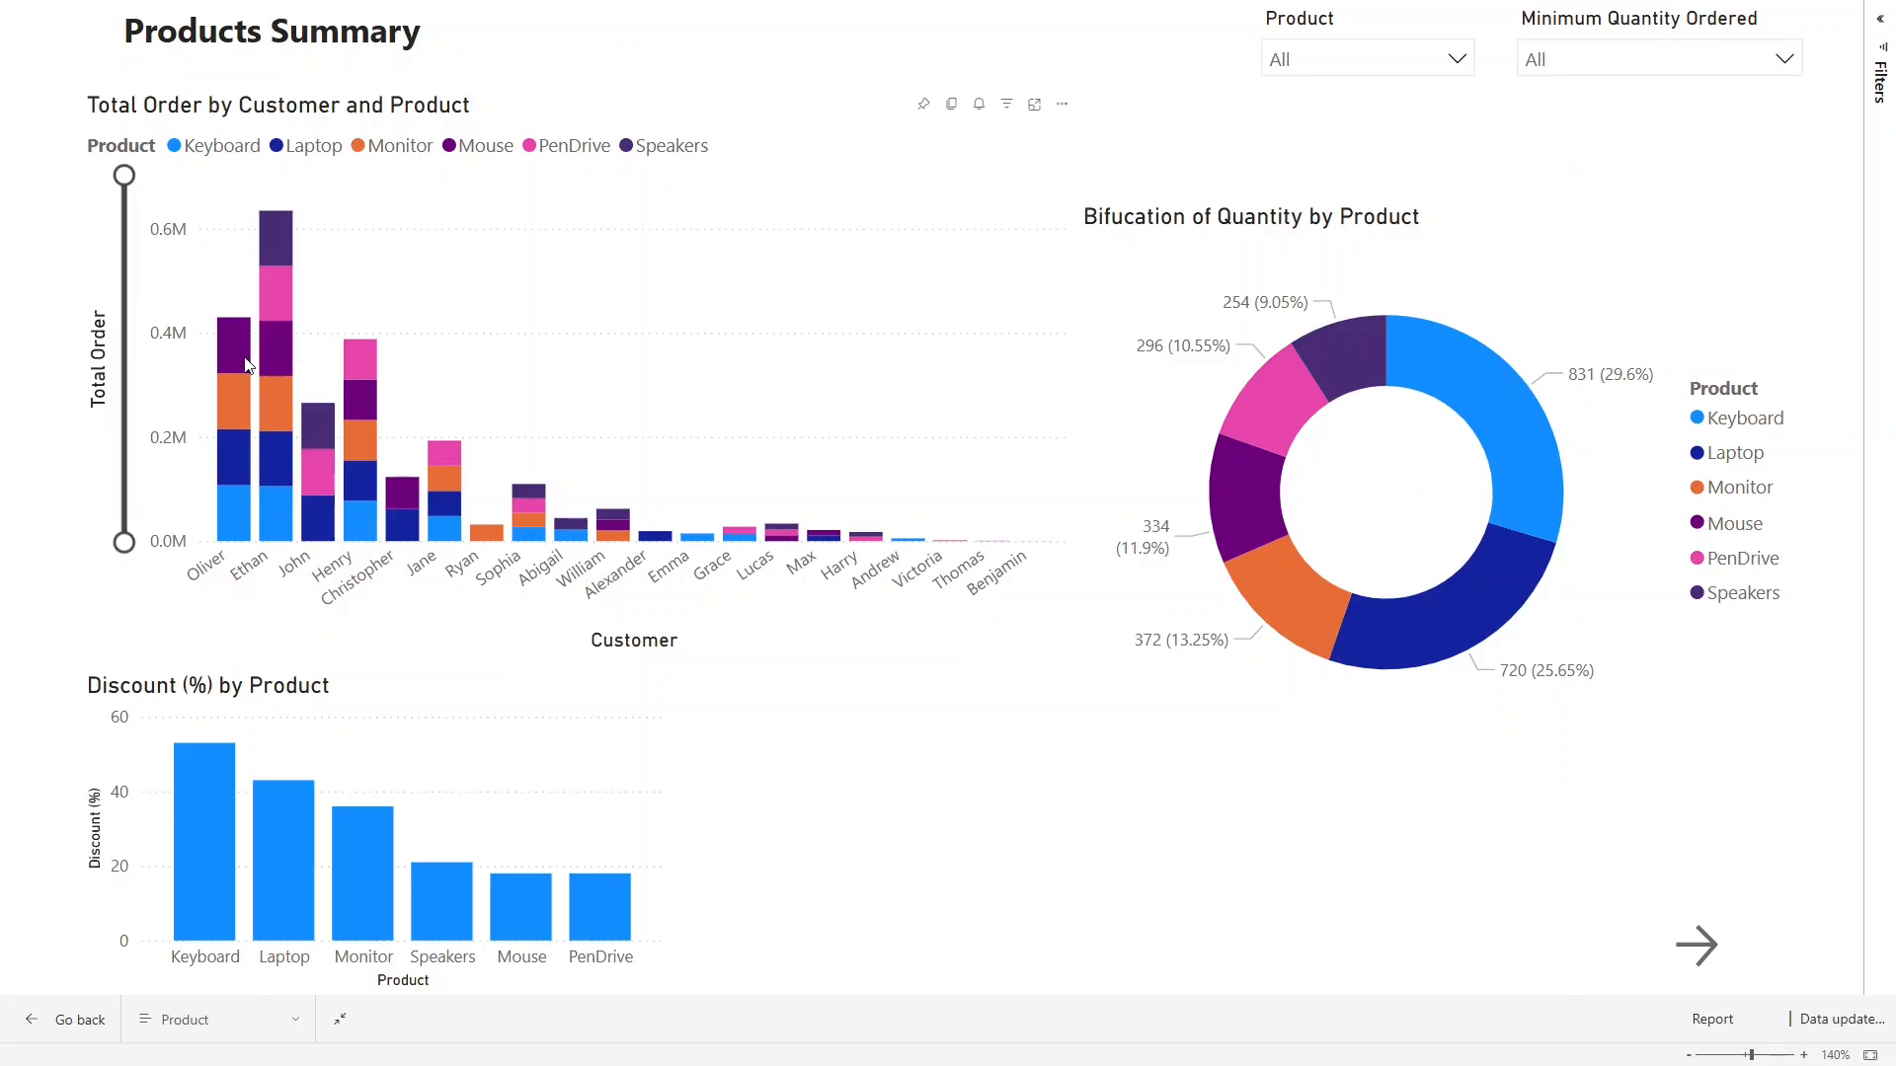
mouse_move(247, 365)
drag(126, 175, 124, 525)
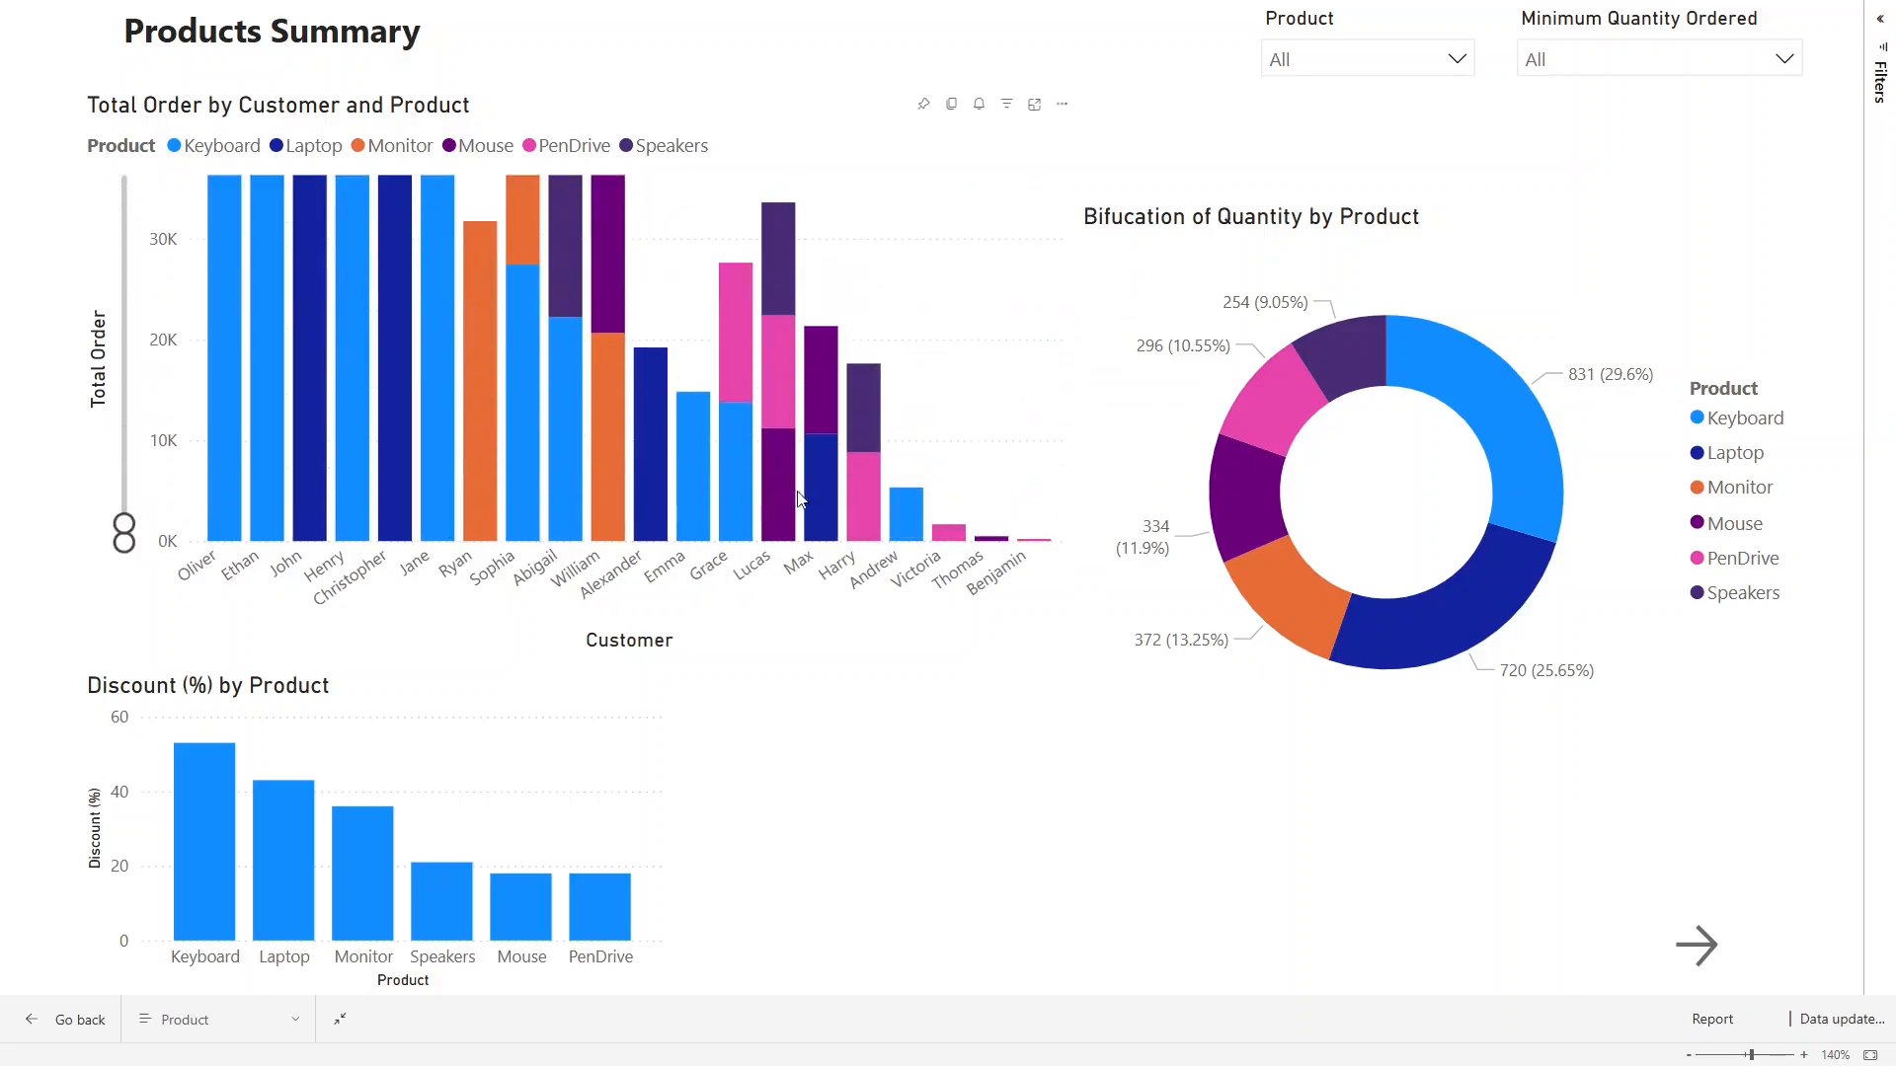
mouse_move(913, 512)
mouse_move(998, 547)
mouse_move(601, 908)
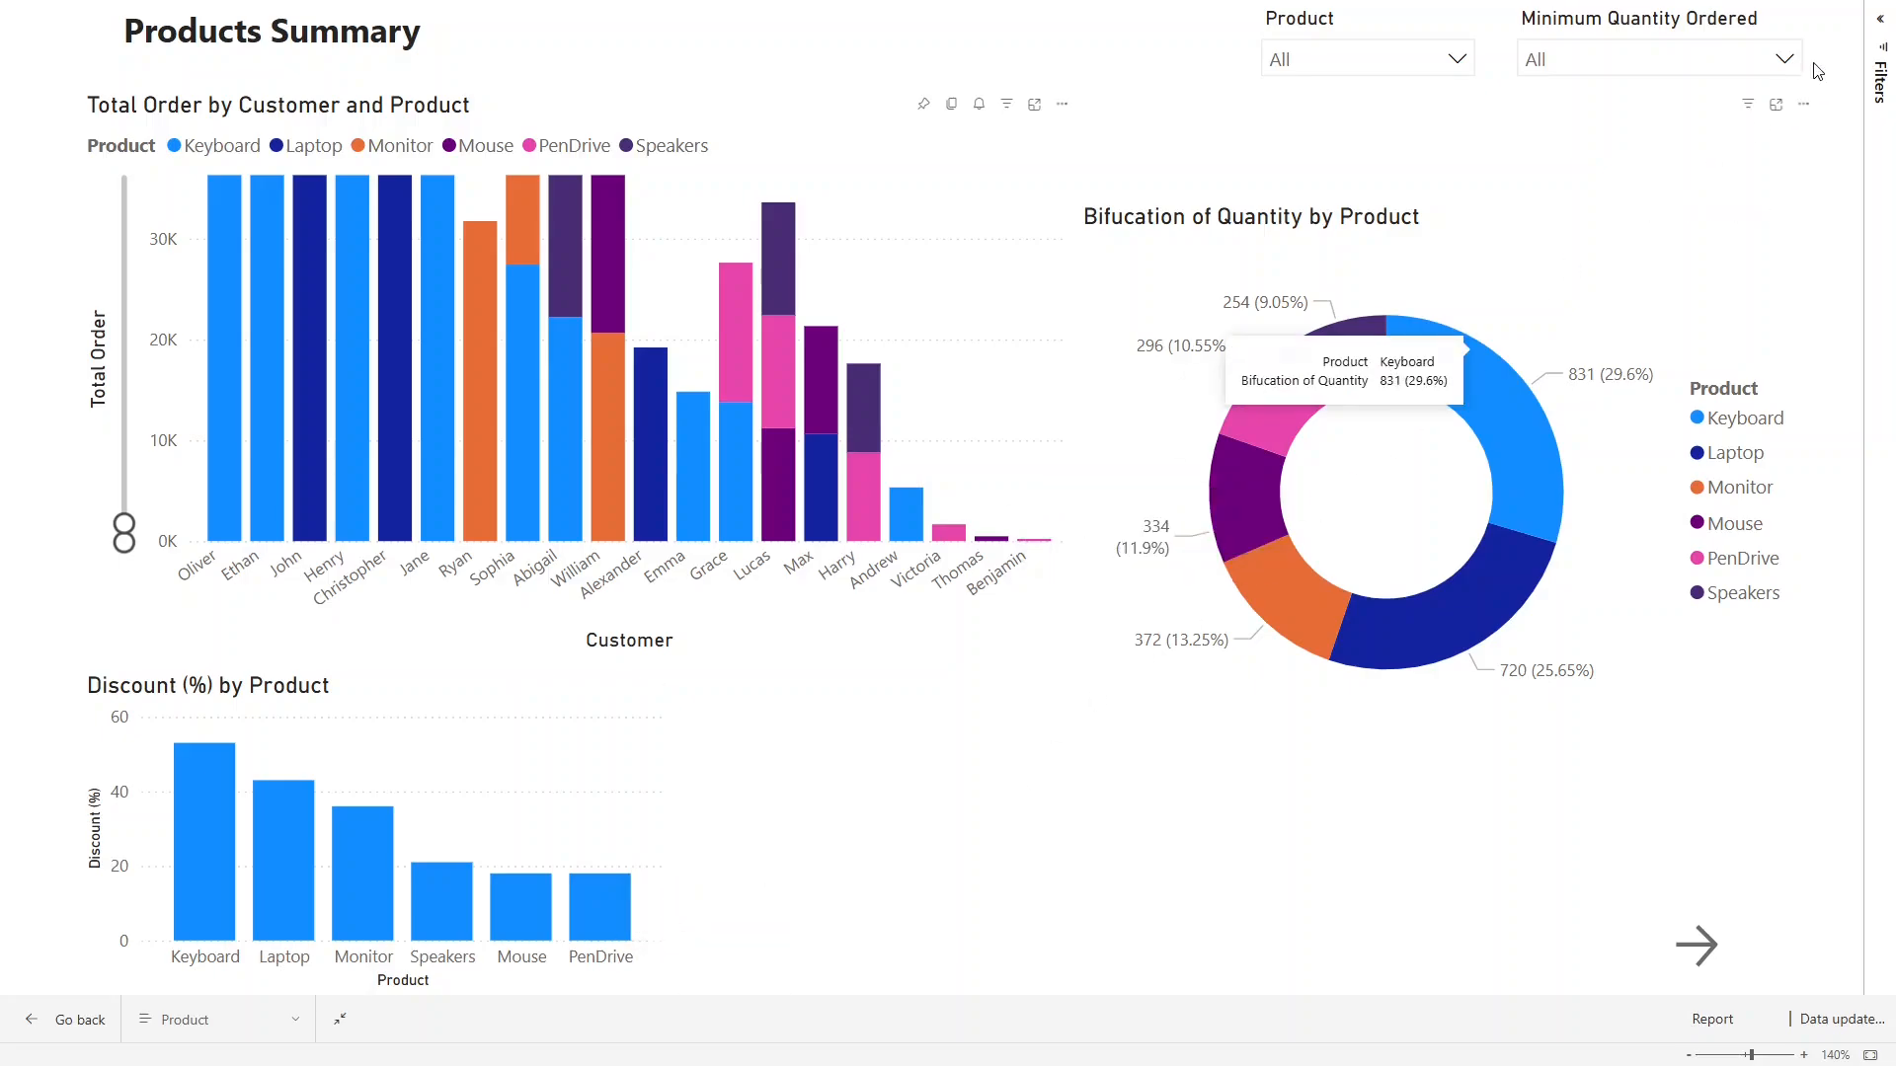
Filter the Products Summary page to Keyboard and restore the Total Order axis to its full range
click(1456, 60)
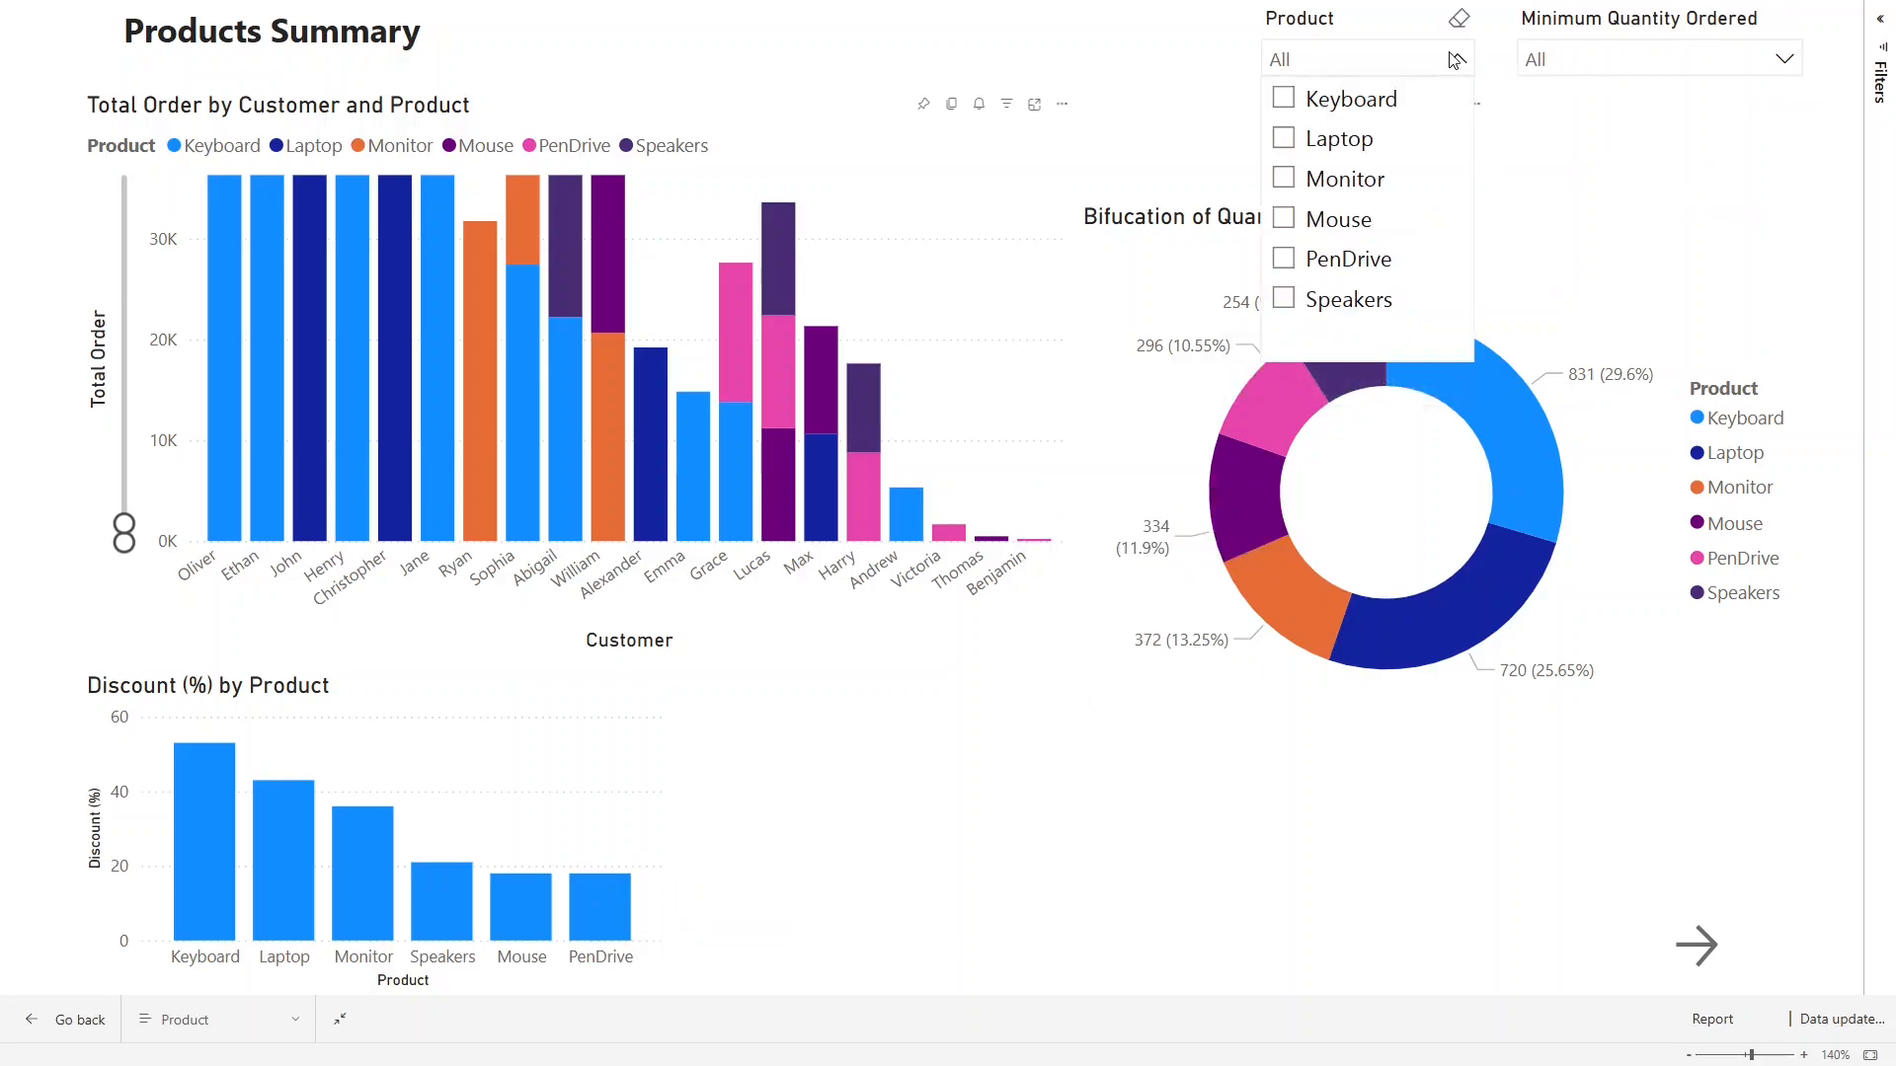
click(1381, 104)
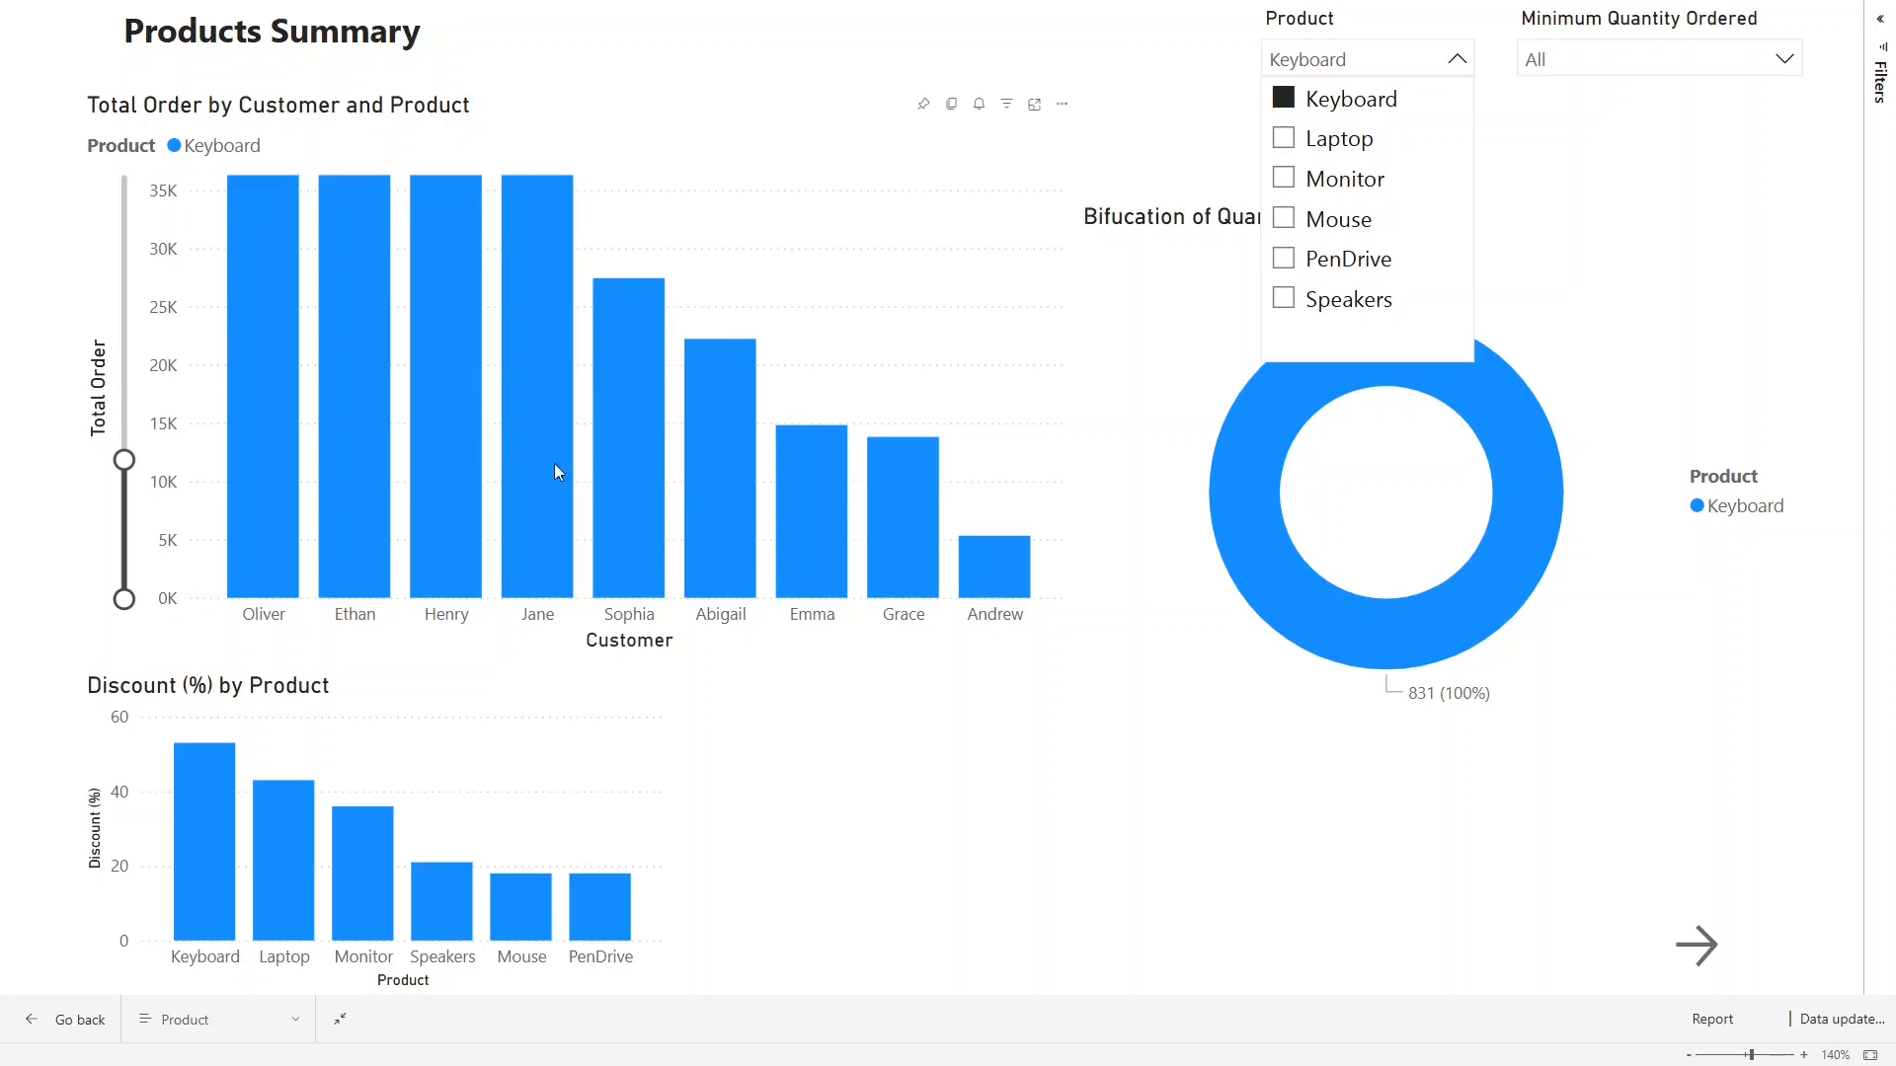
drag(123, 459, 157, 161)
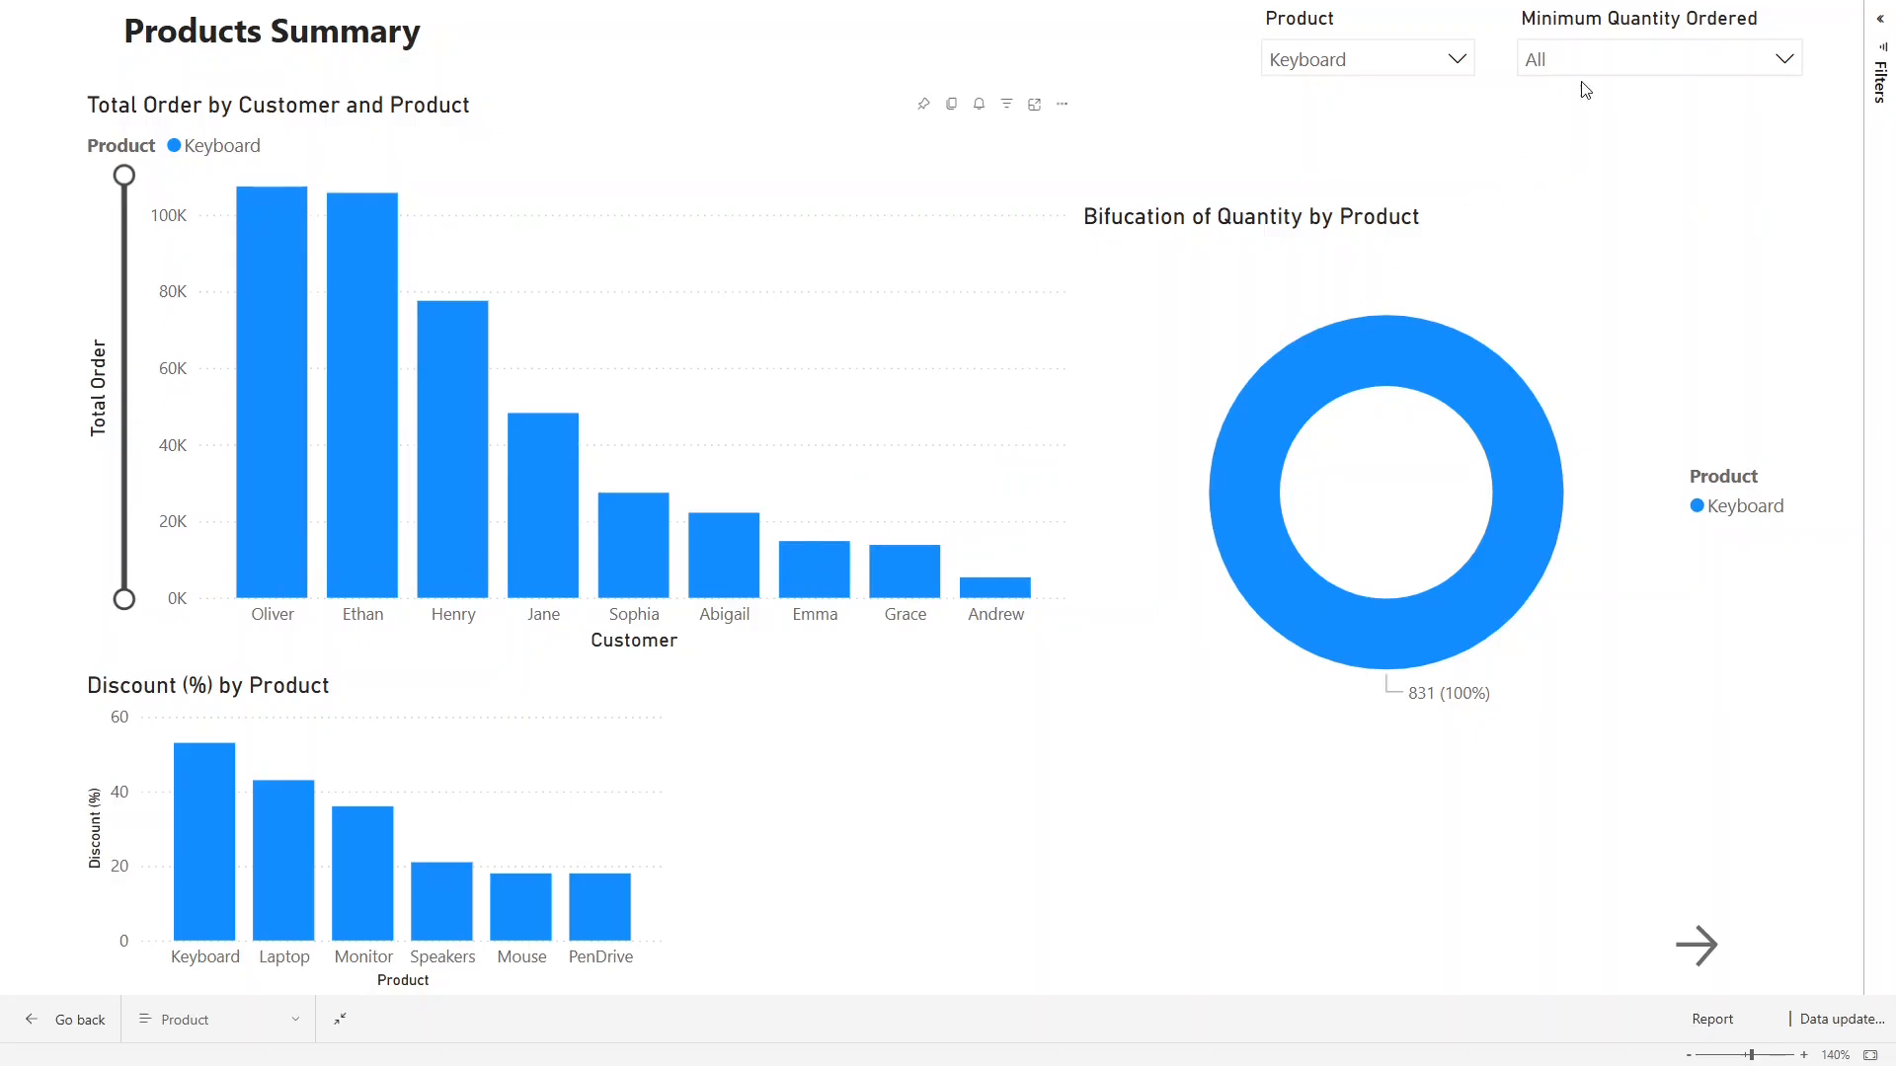
Filter Products Summary by Mouse, Monitor, Laptop, PenDrive and Speakers in turn to compare the charts, finally clearing the Product filter
click(1471, 63)
click(1284, 98)
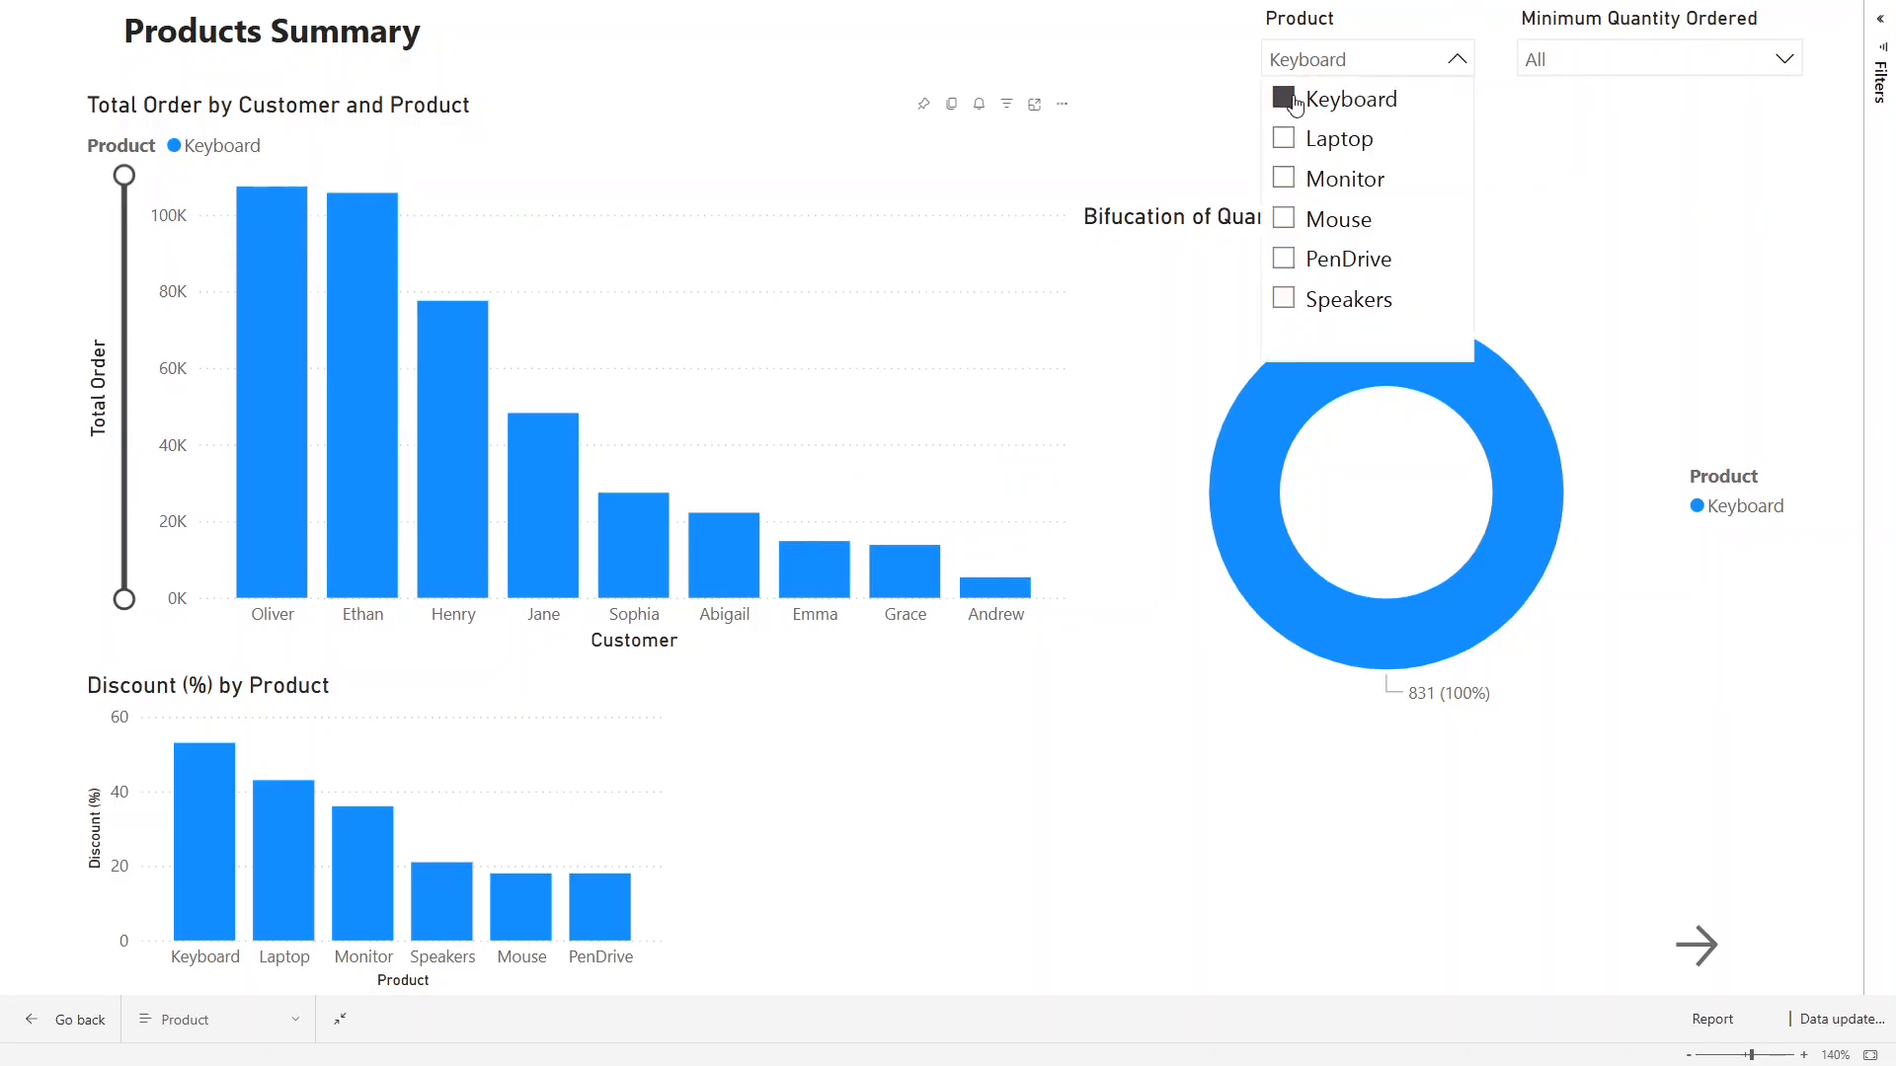
click(1285, 220)
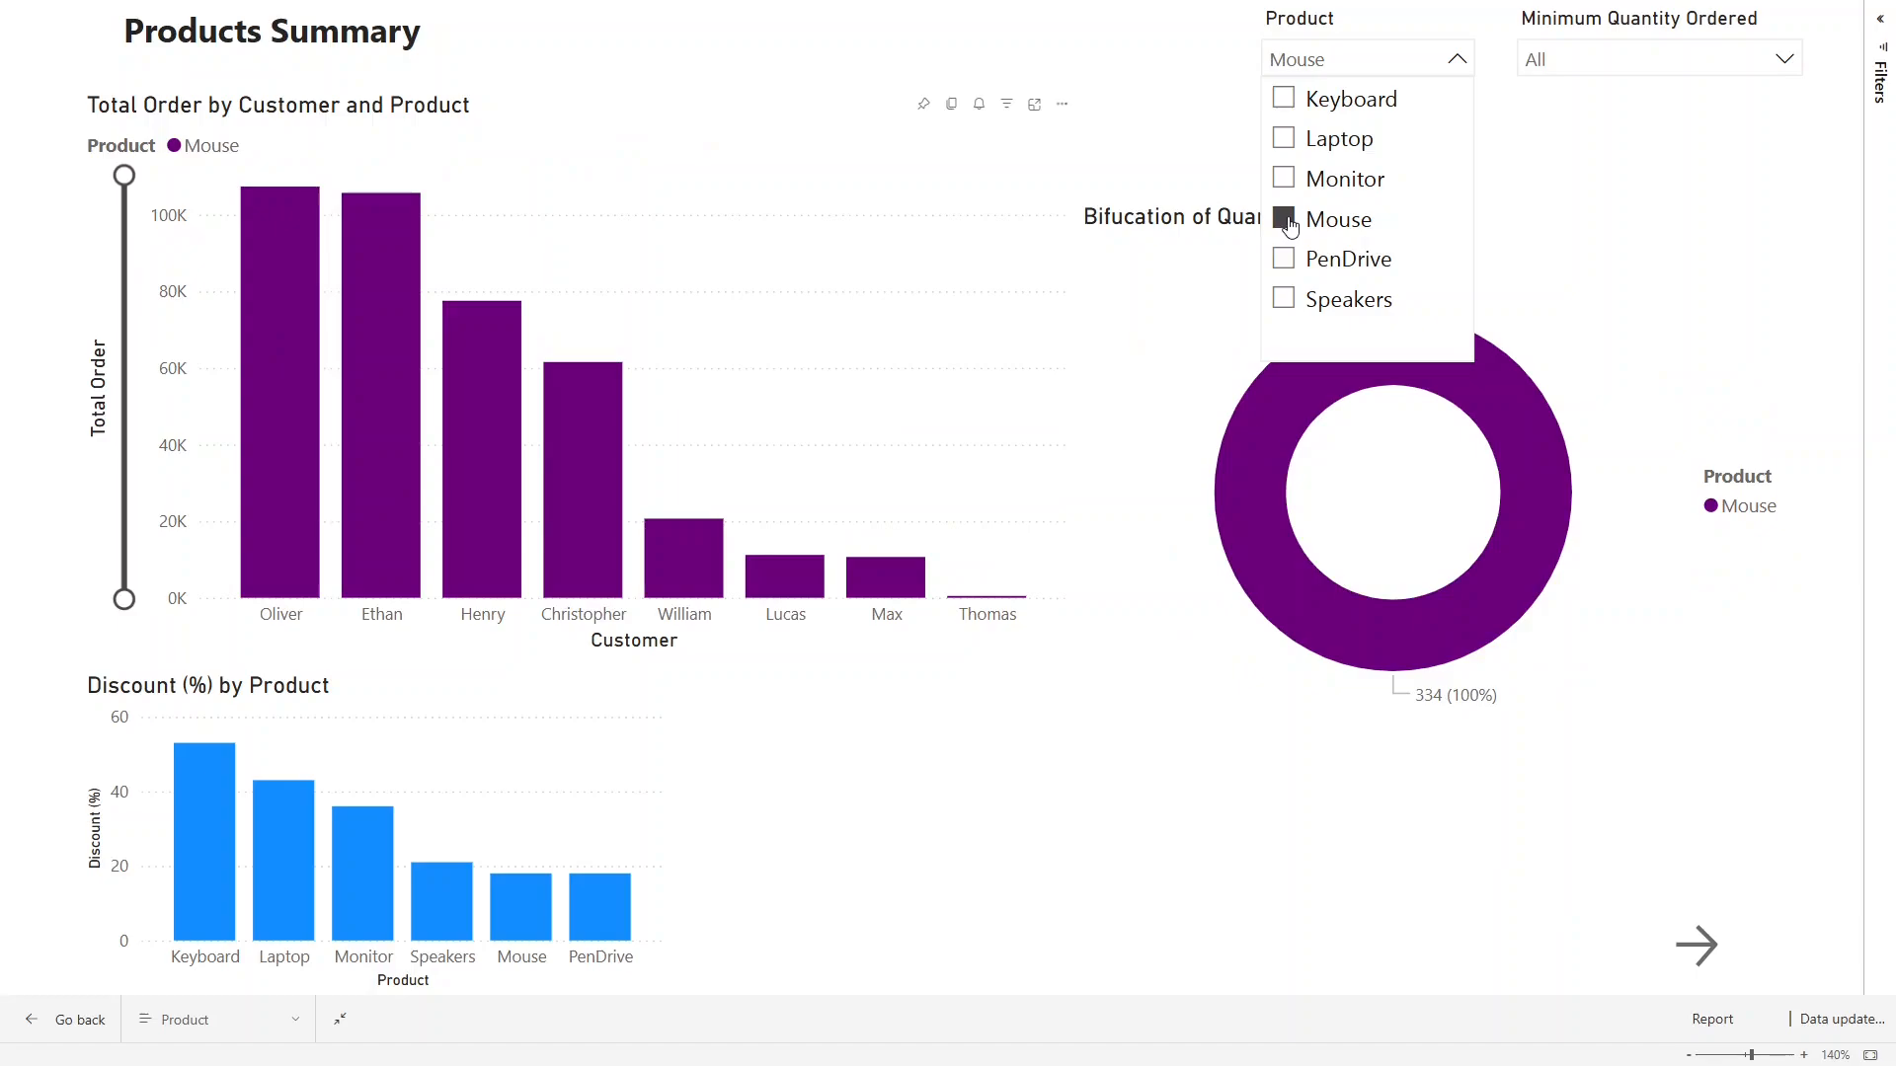
click(1283, 178)
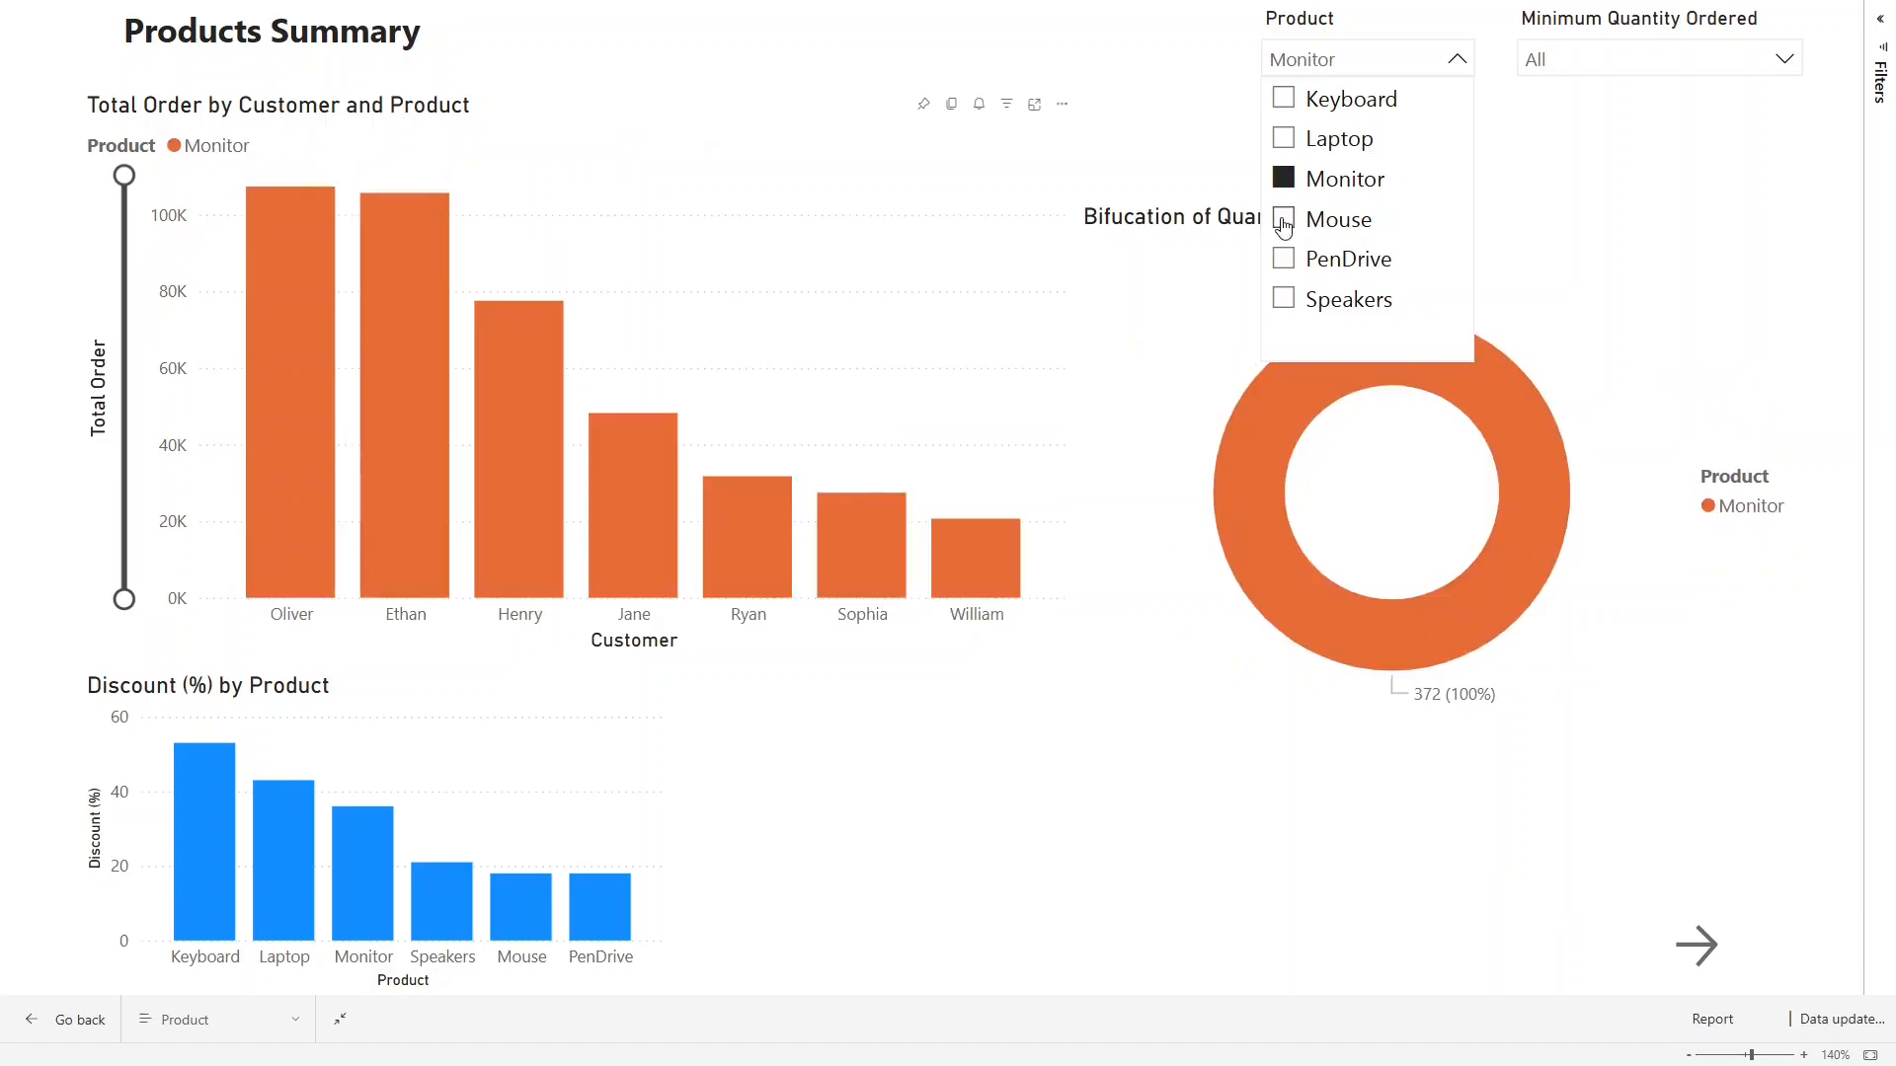
click(1284, 138)
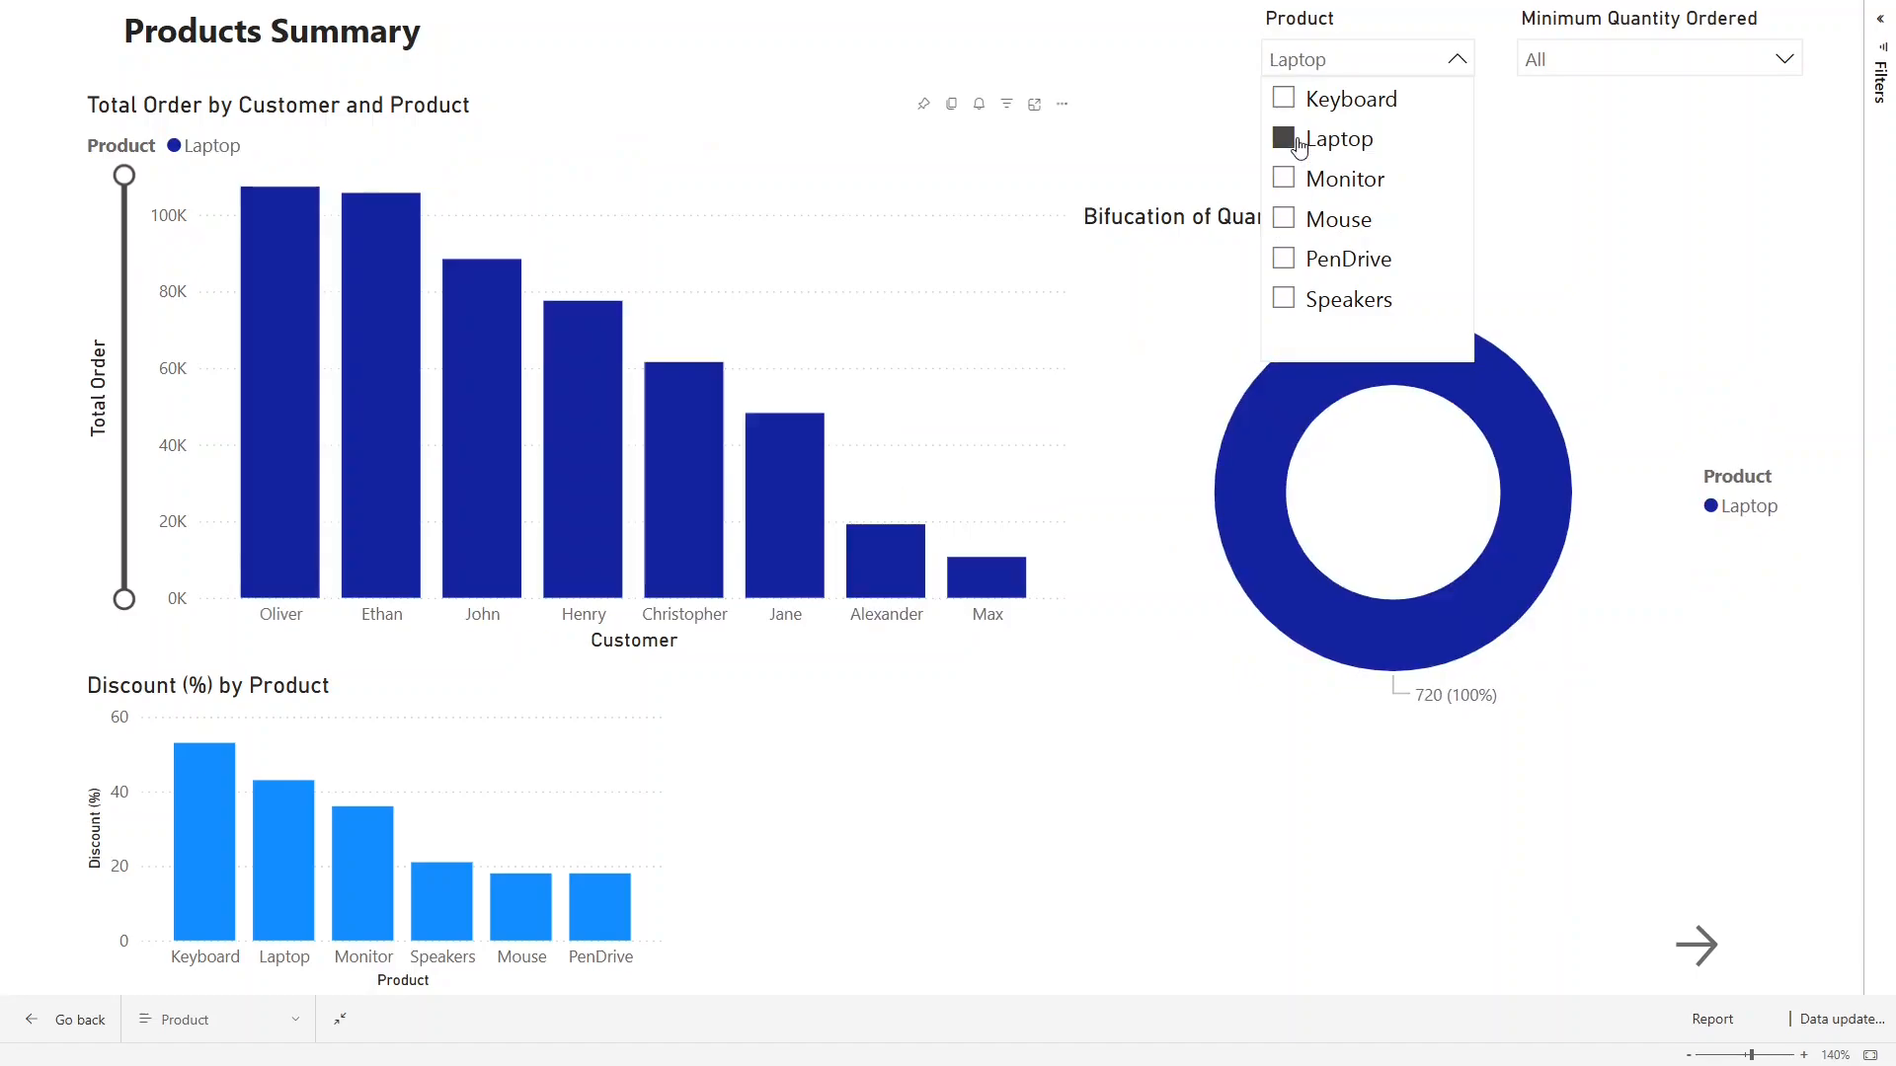
click(1284, 259)
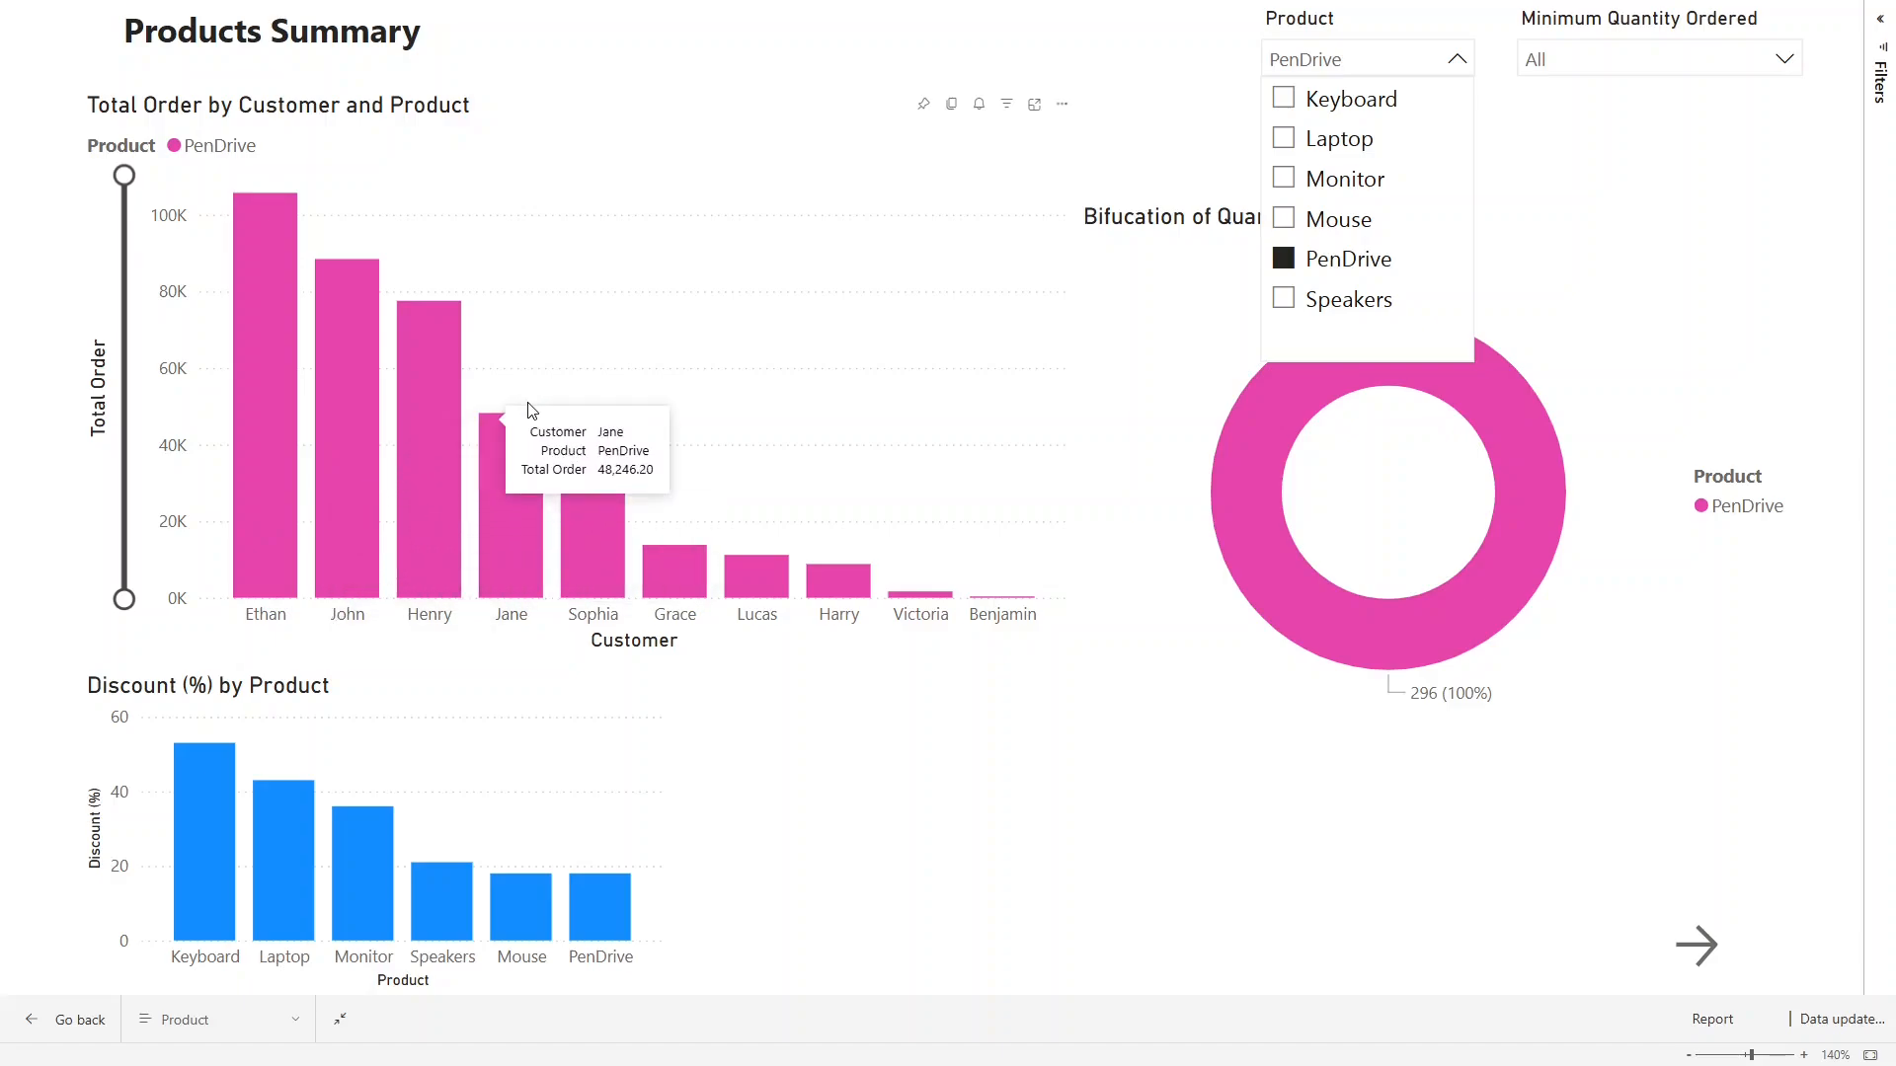
click(1286, 302)
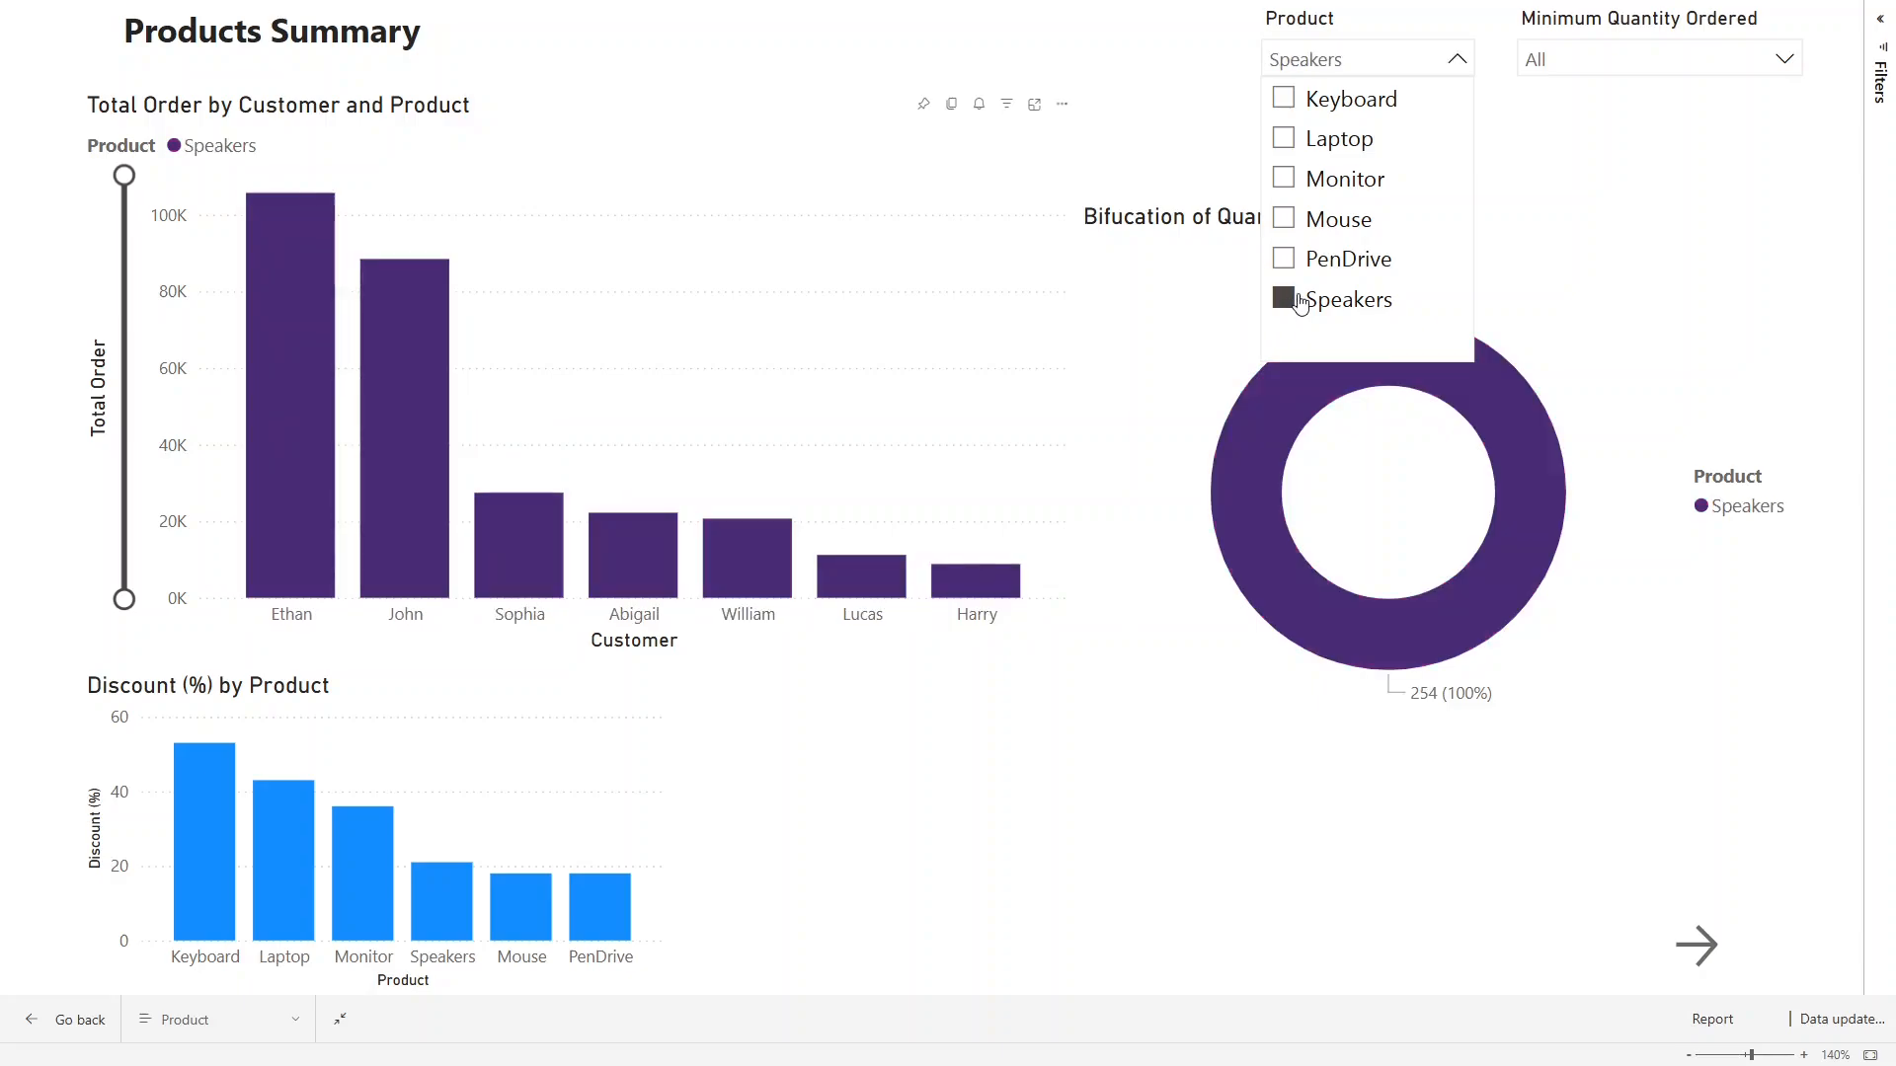
click(1283, 300)
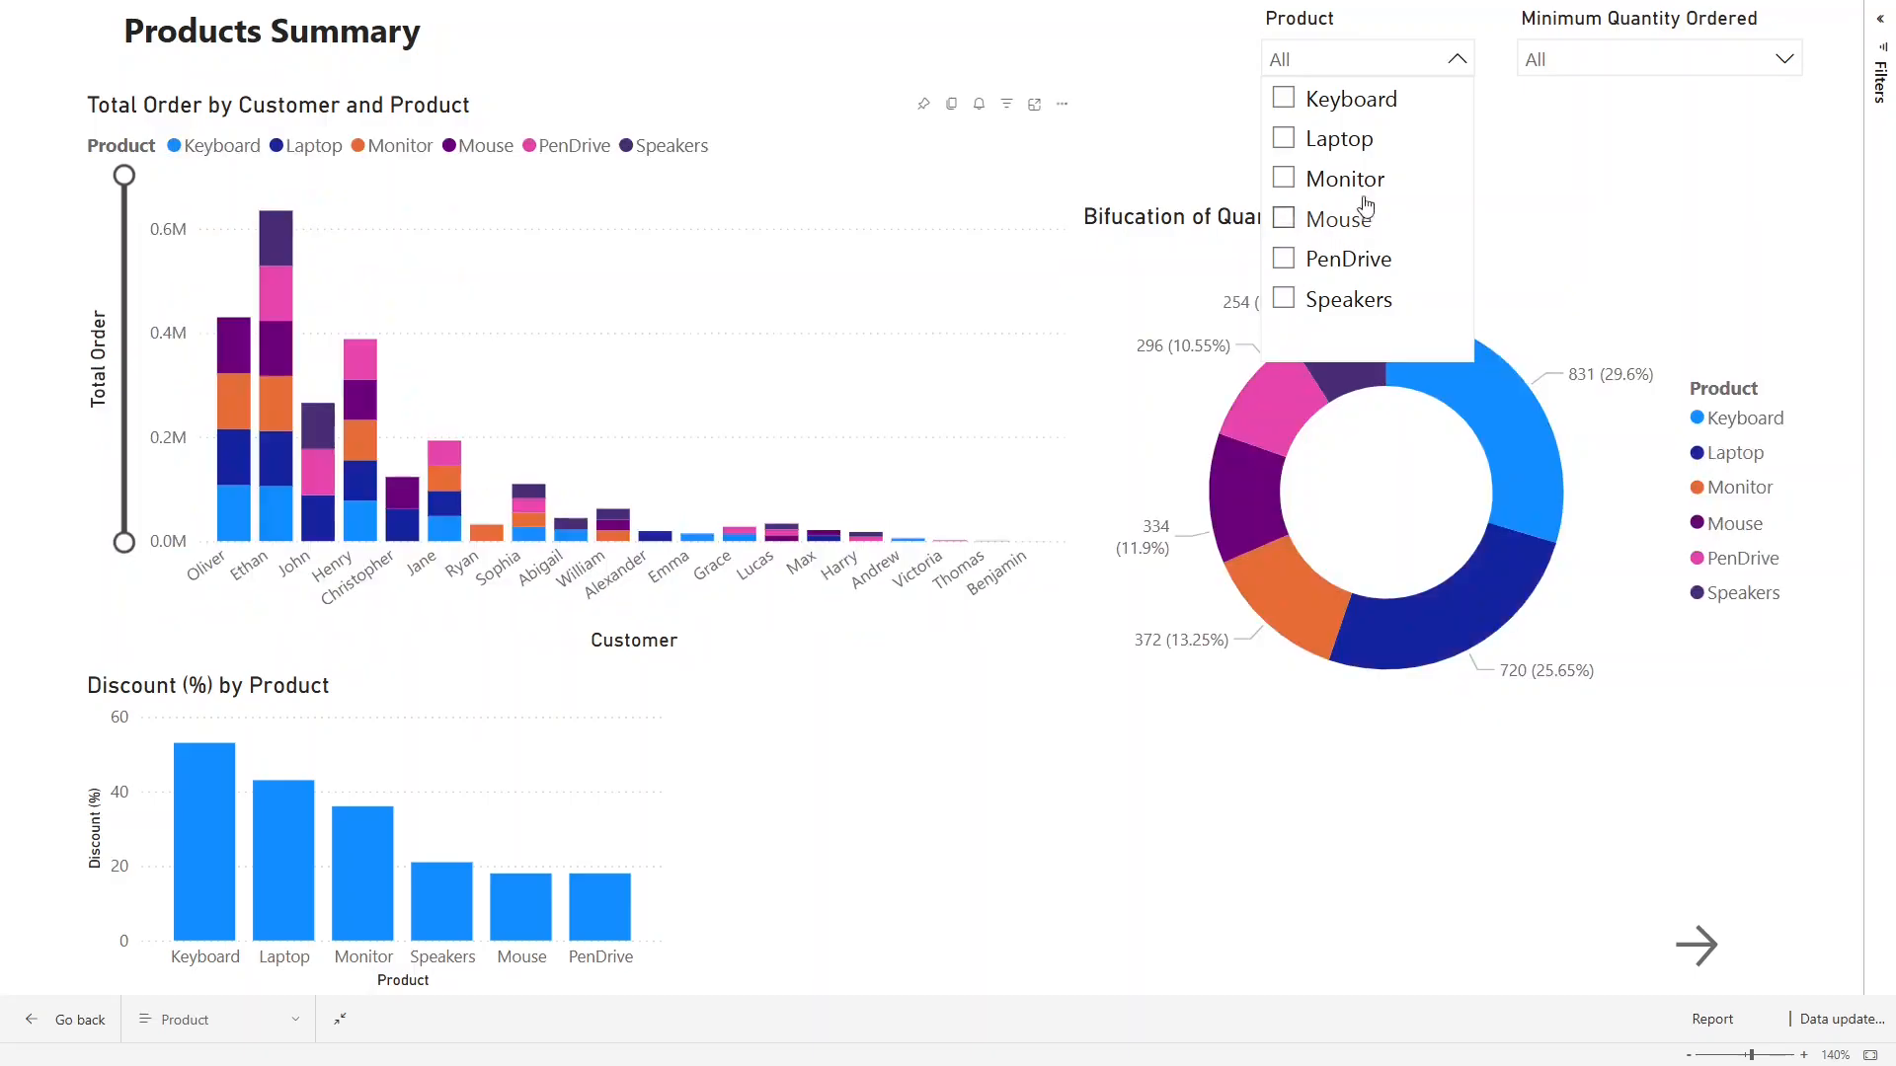
Go to the Customer Summary page and examine the Total Price and Final Price bars for the highest-spending customer
click(1708, 944)
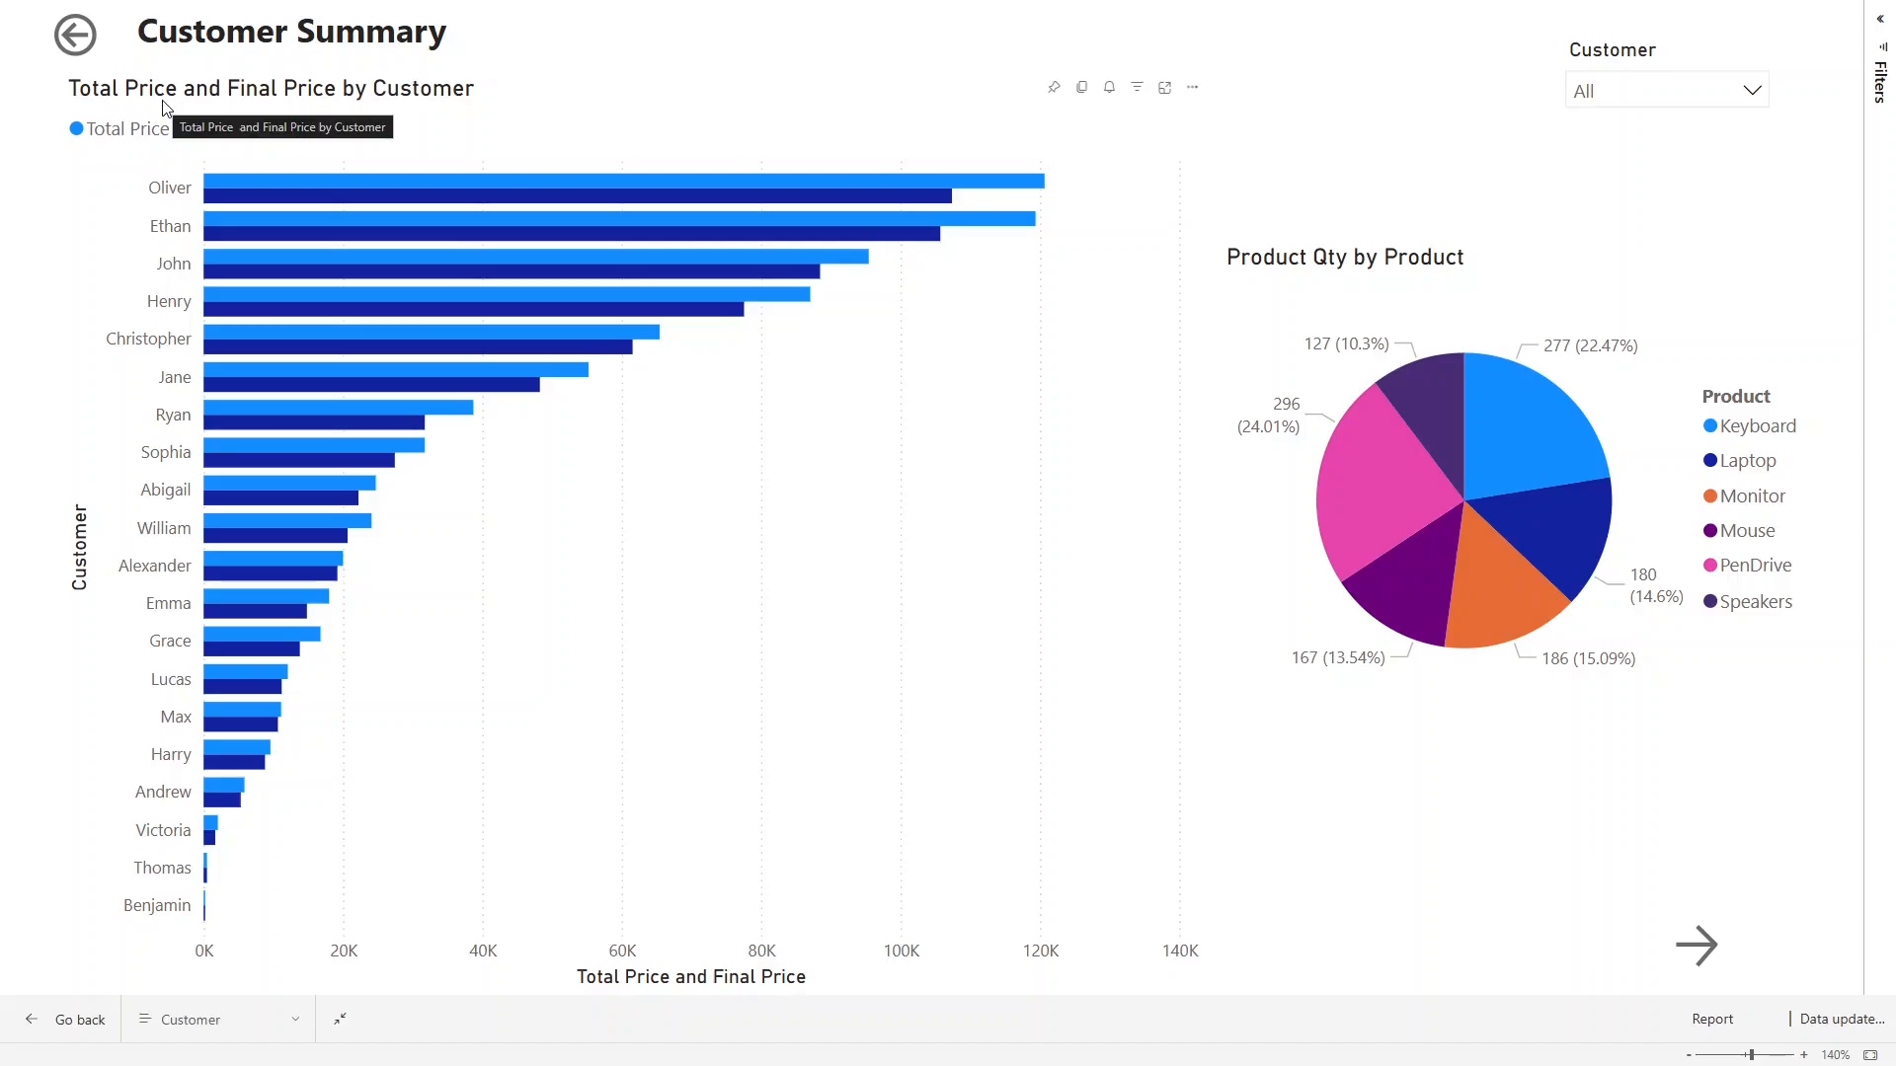
mouse_move(354, 192)
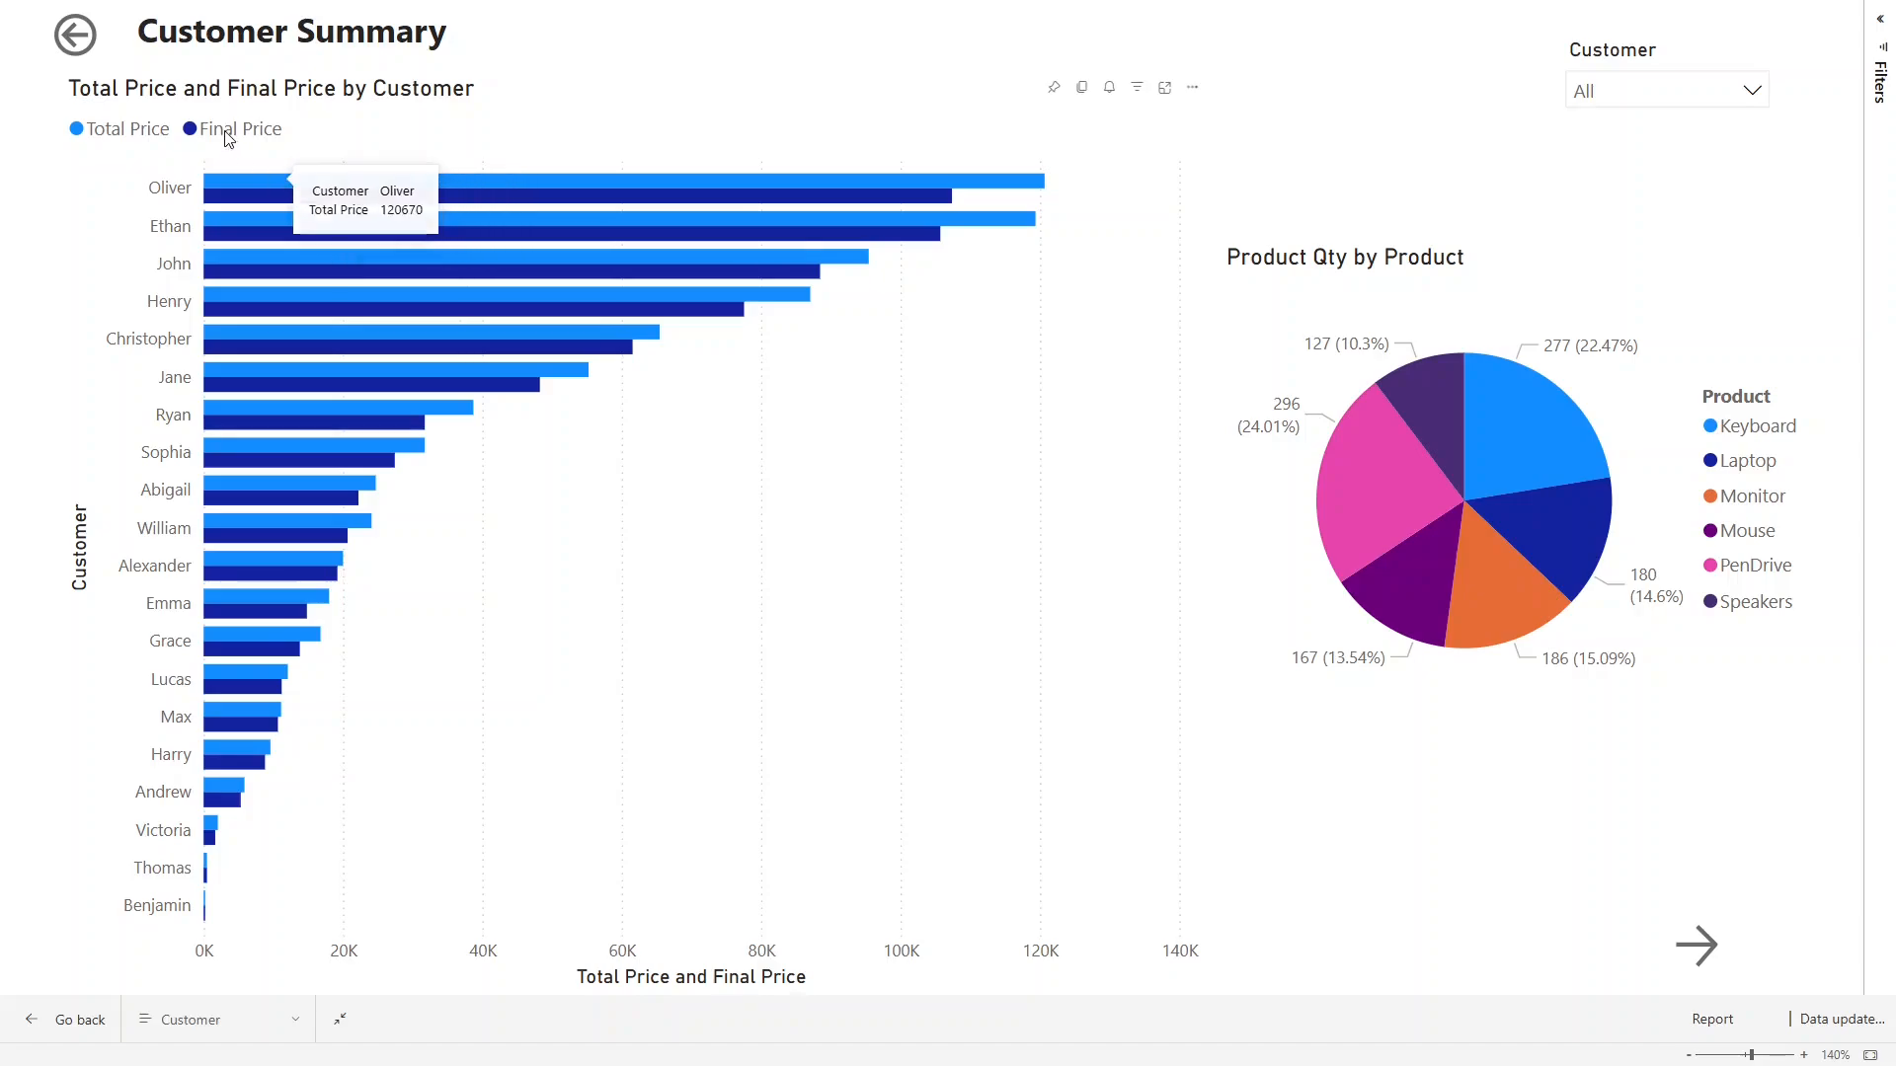
mouse_move(543, 204)
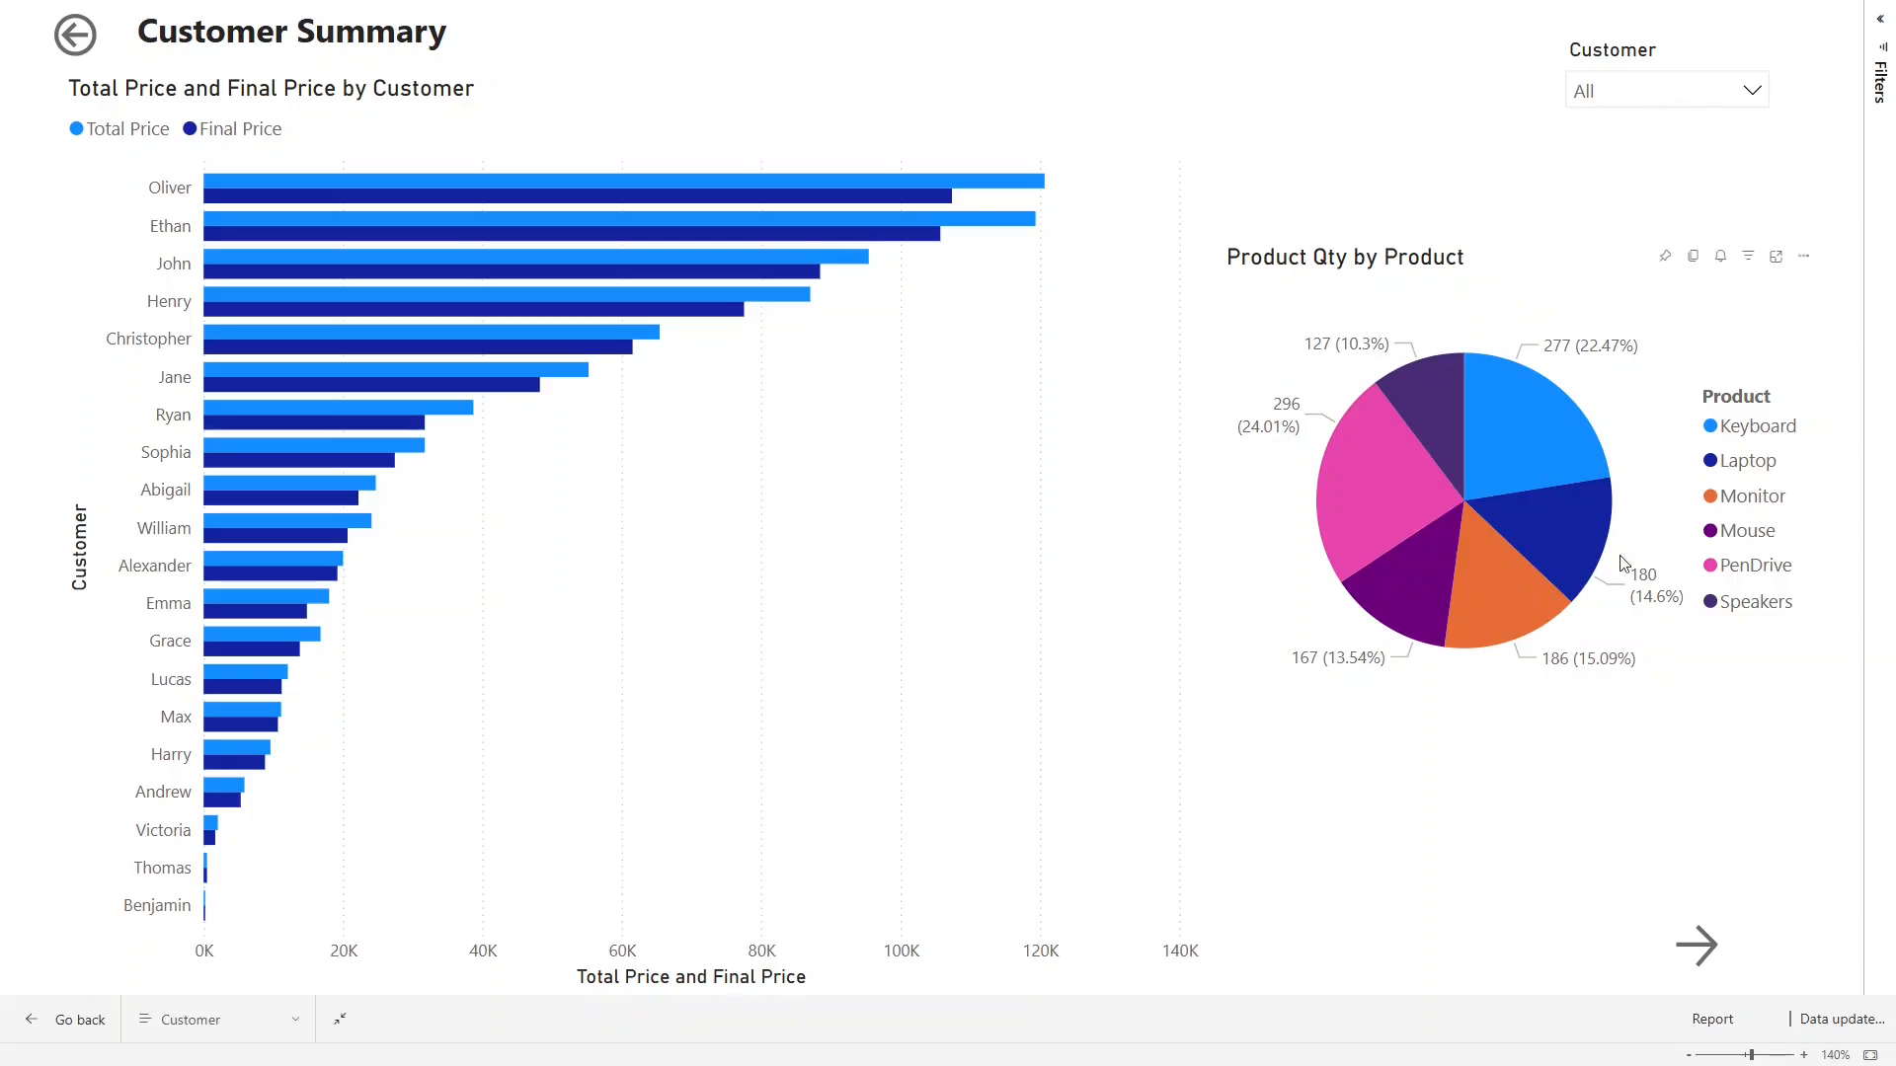
Filter the Product Qty by Product chart to the customer with the highest Total Price, inspect its slices and clear the filter
click(1718, 91)
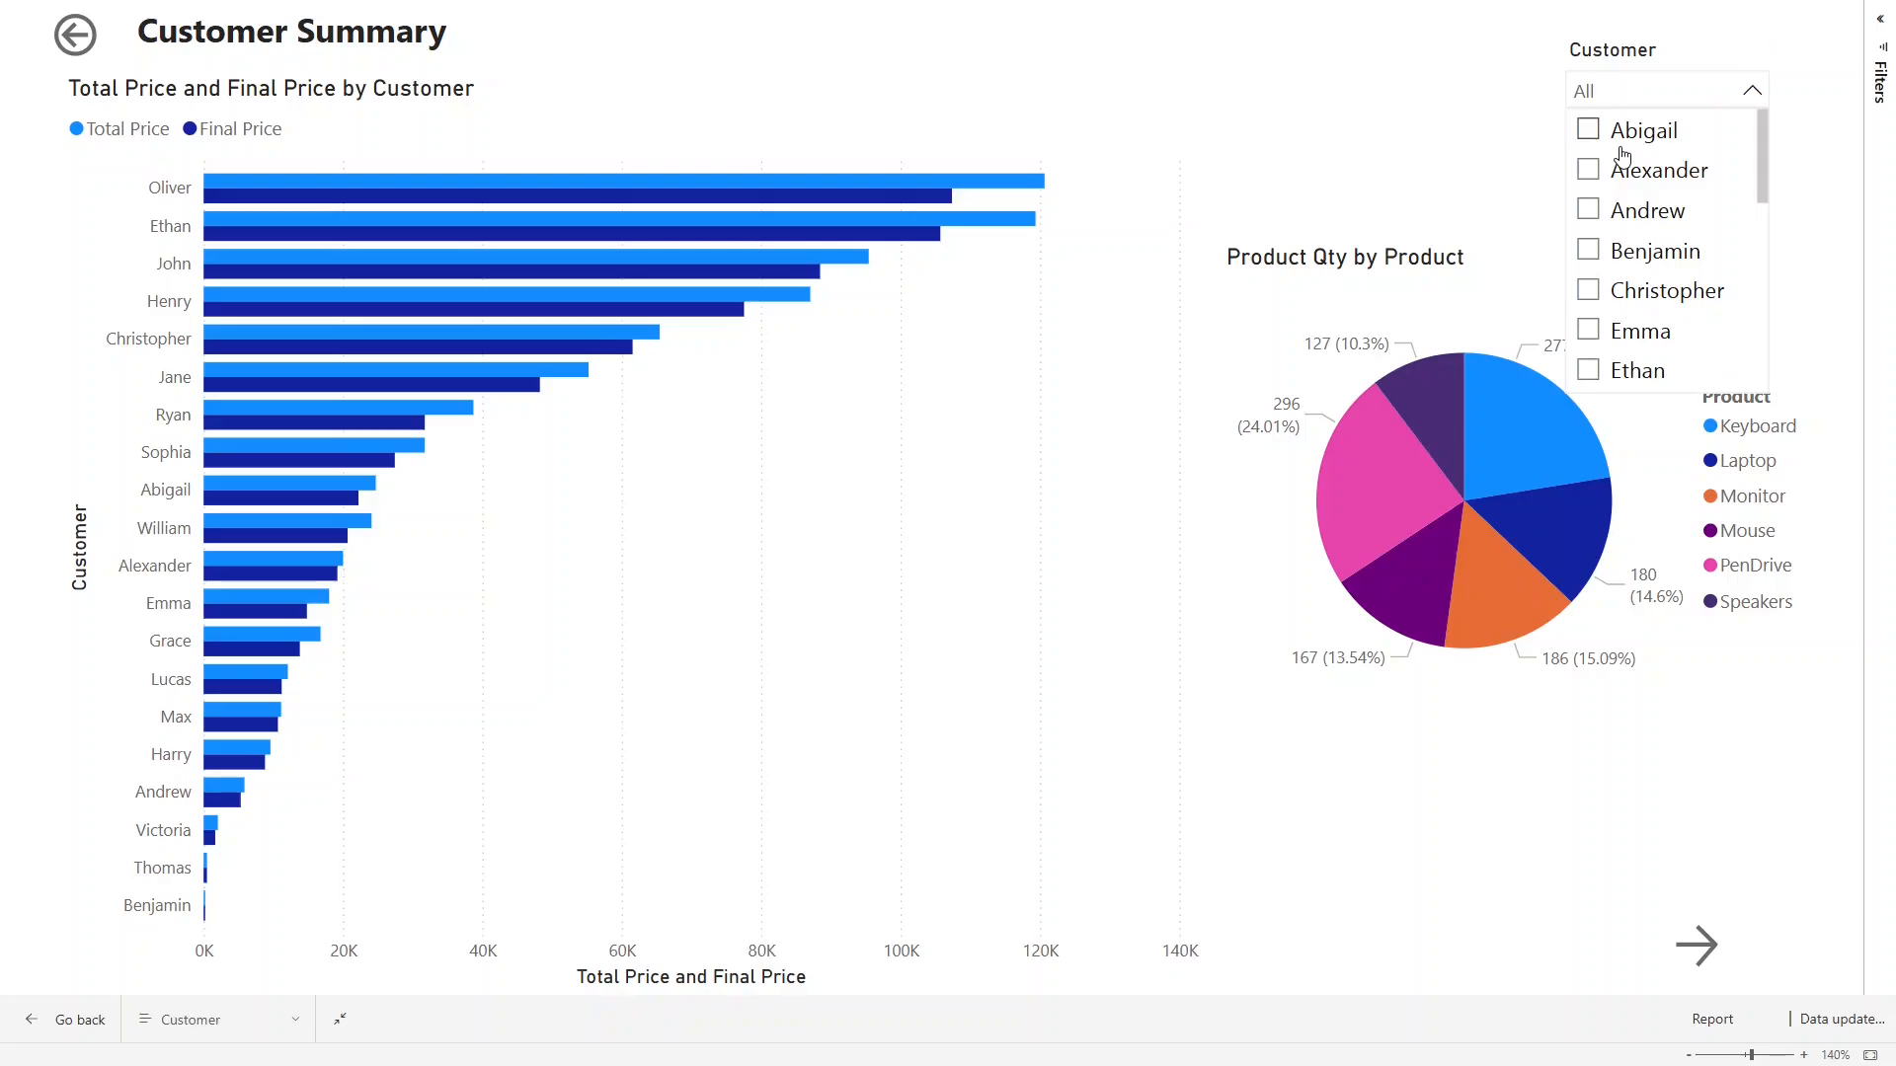
scroll(1634, 217, down, 3)
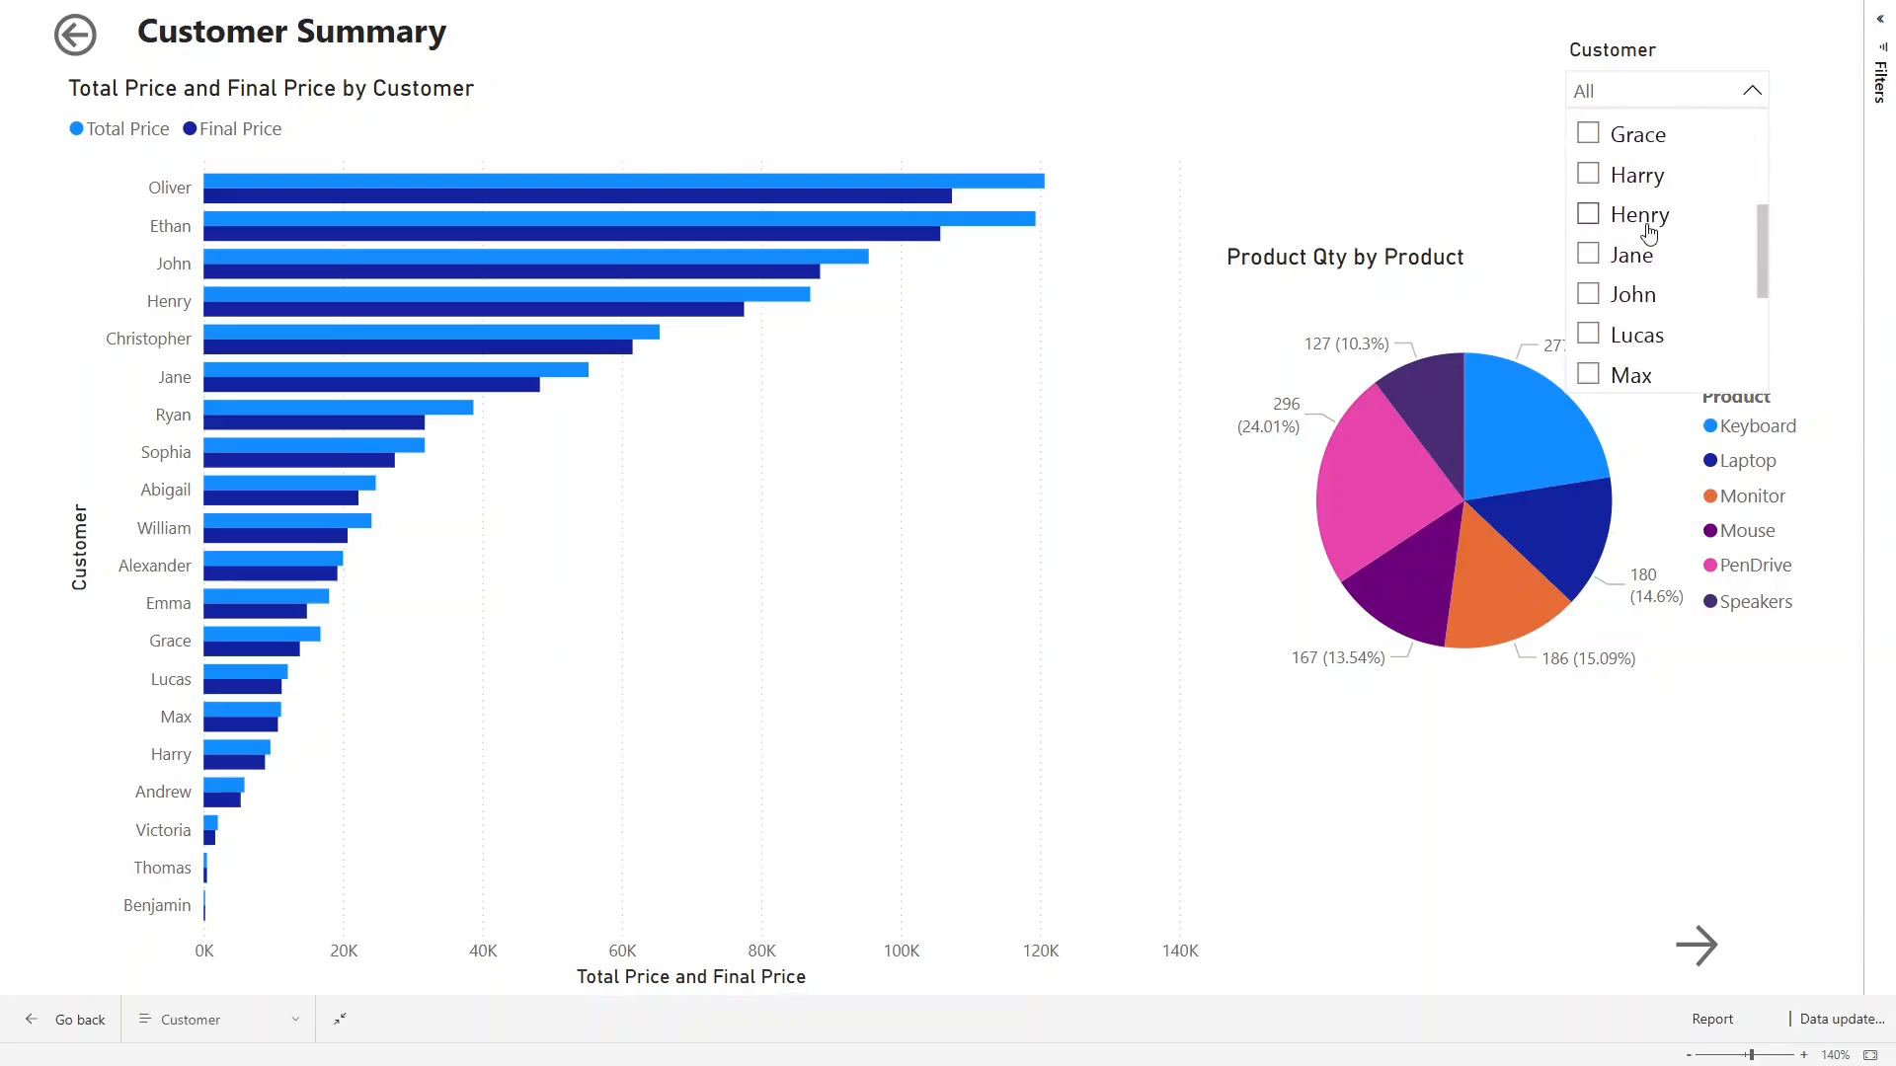
scroll(1643, 340, down, 2)
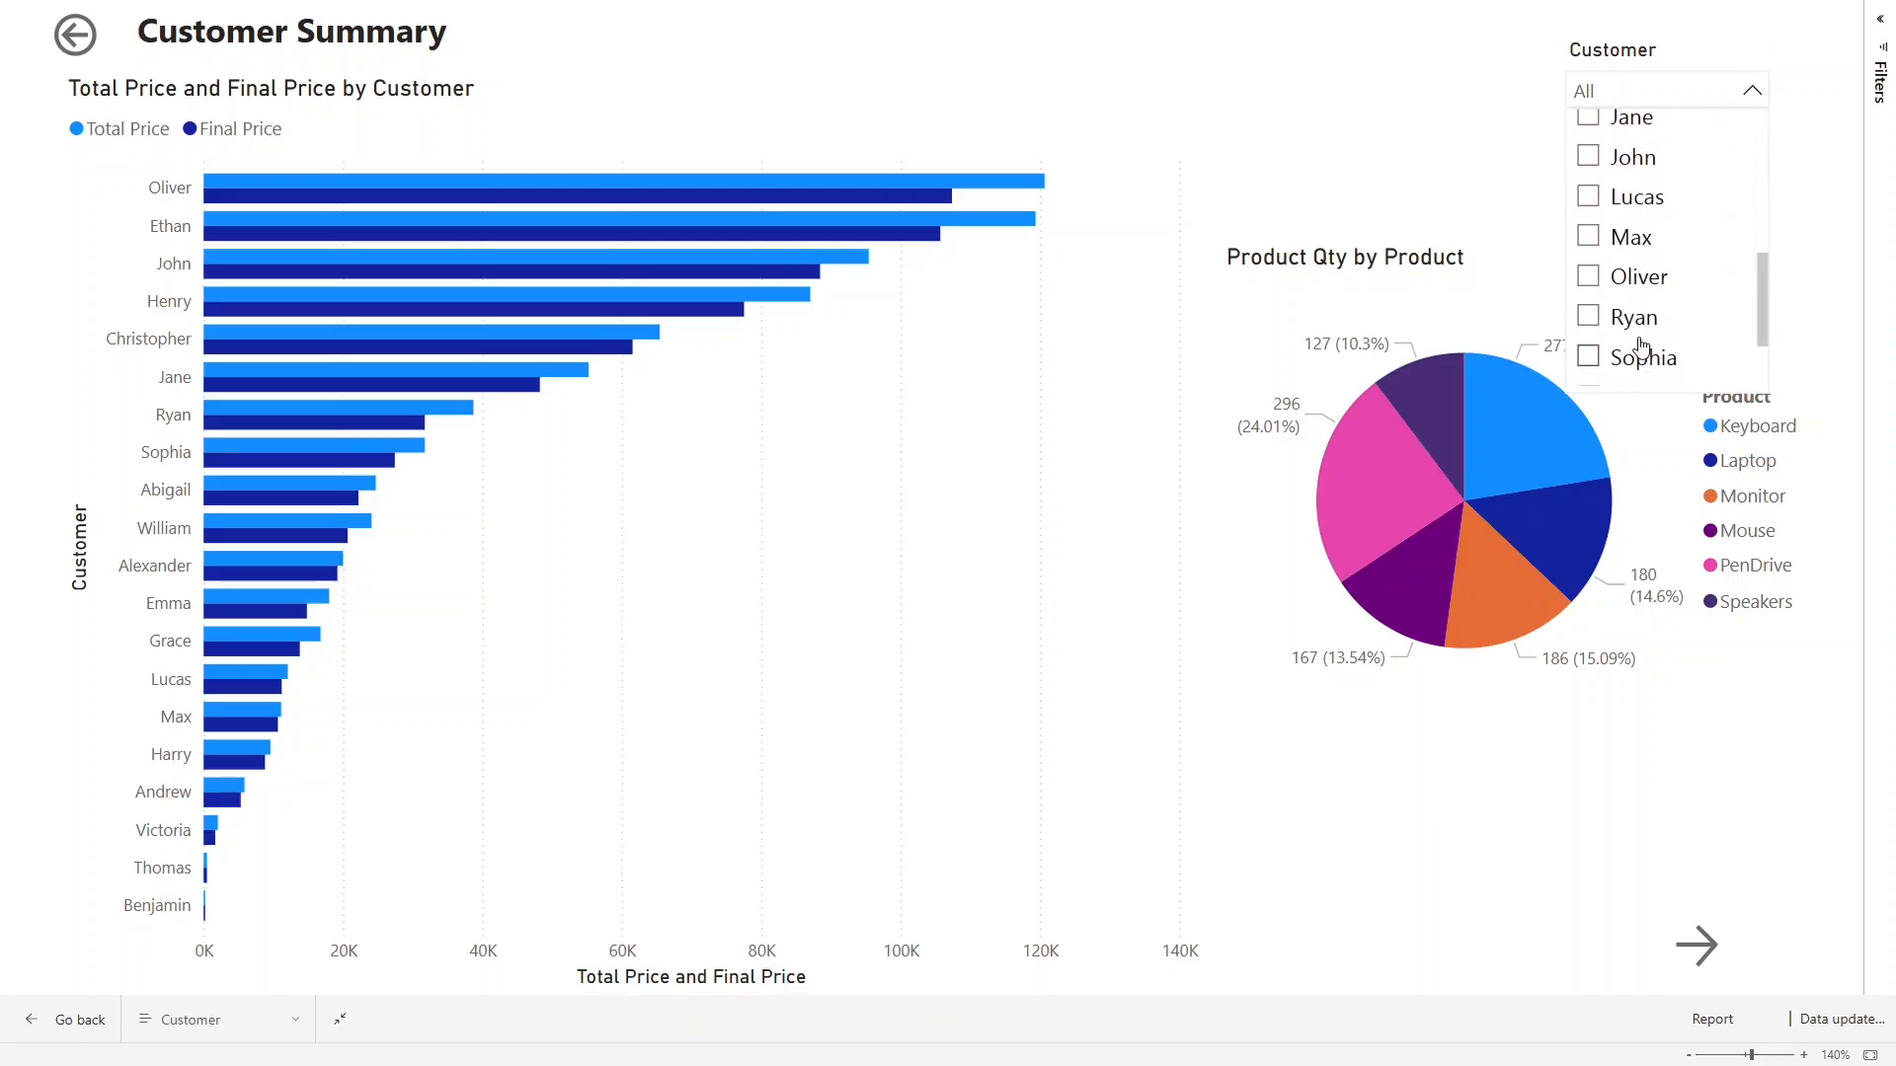
click(1639, 279)
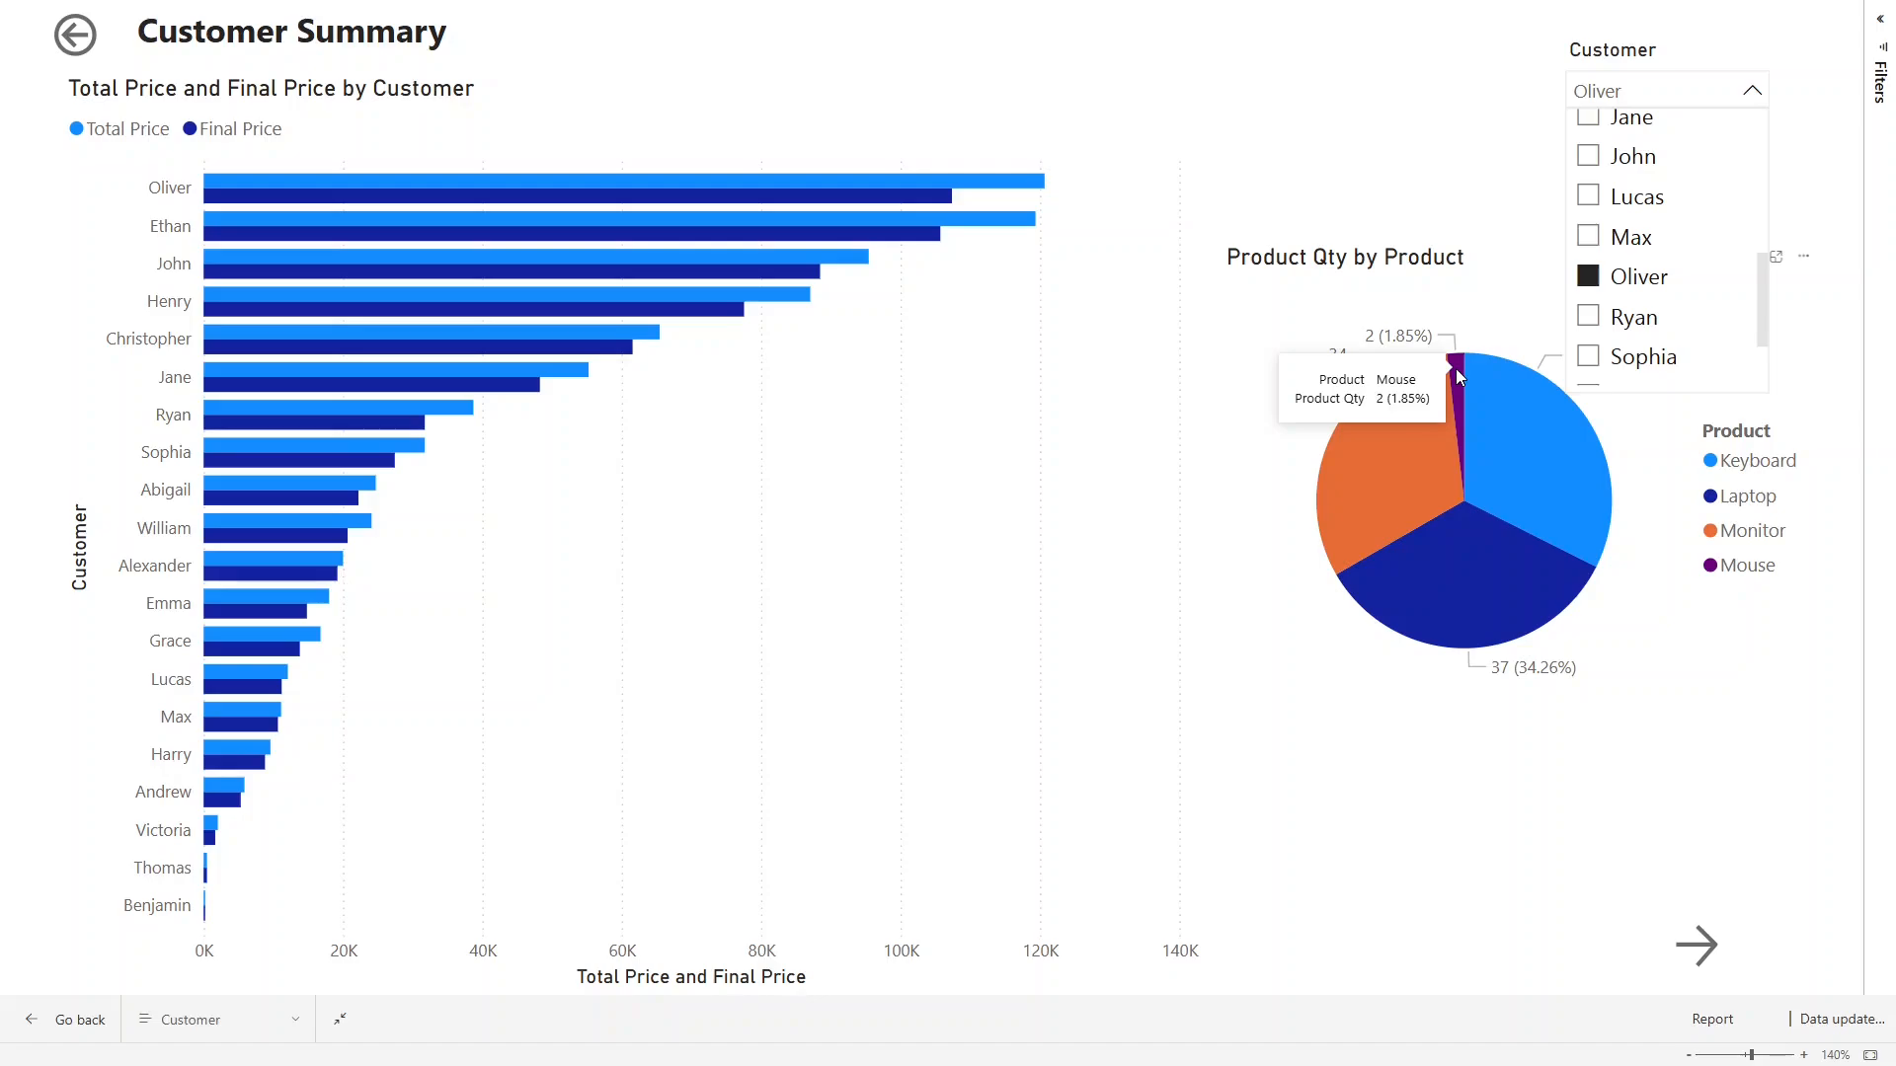
click(1589, 277)
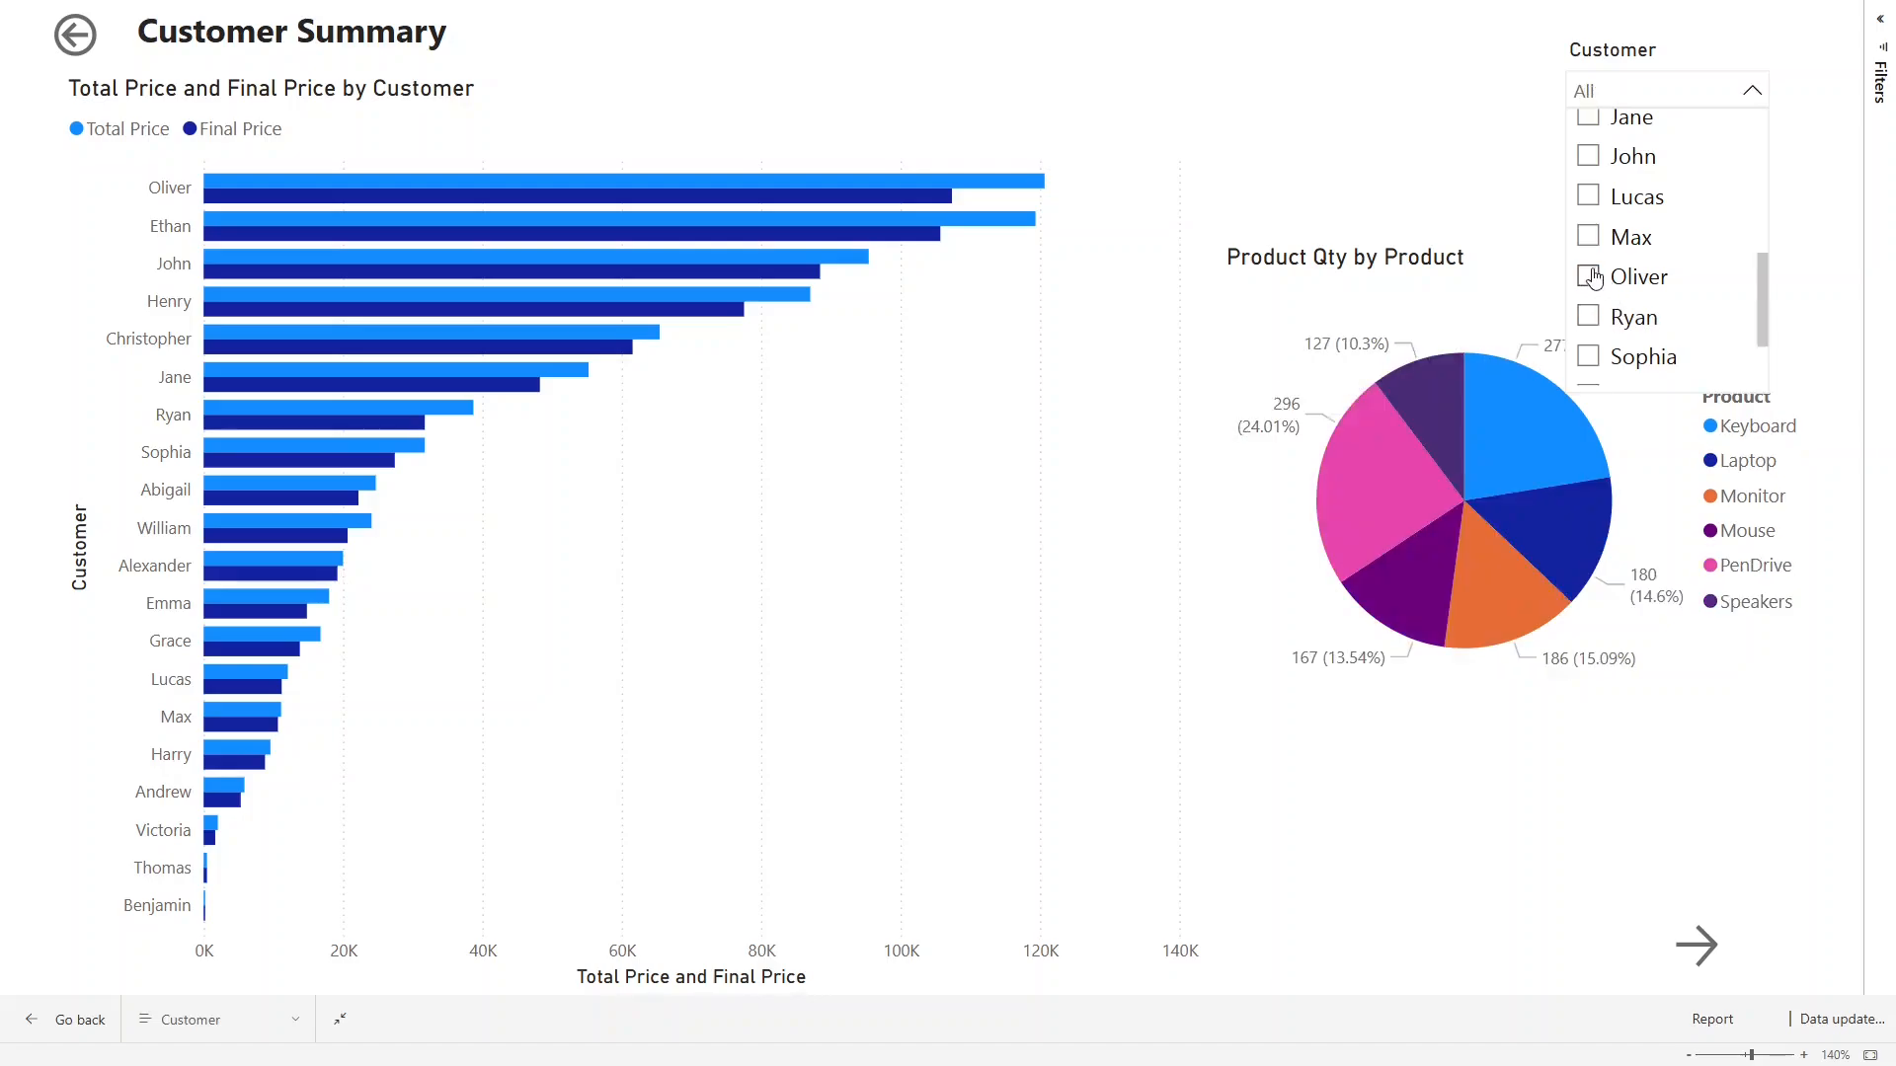
Inspect the Product Qty by Product chart for two customers from the end of the Customer list, one at a time, and clear the filter
scroll(1595, 279, down, 2)
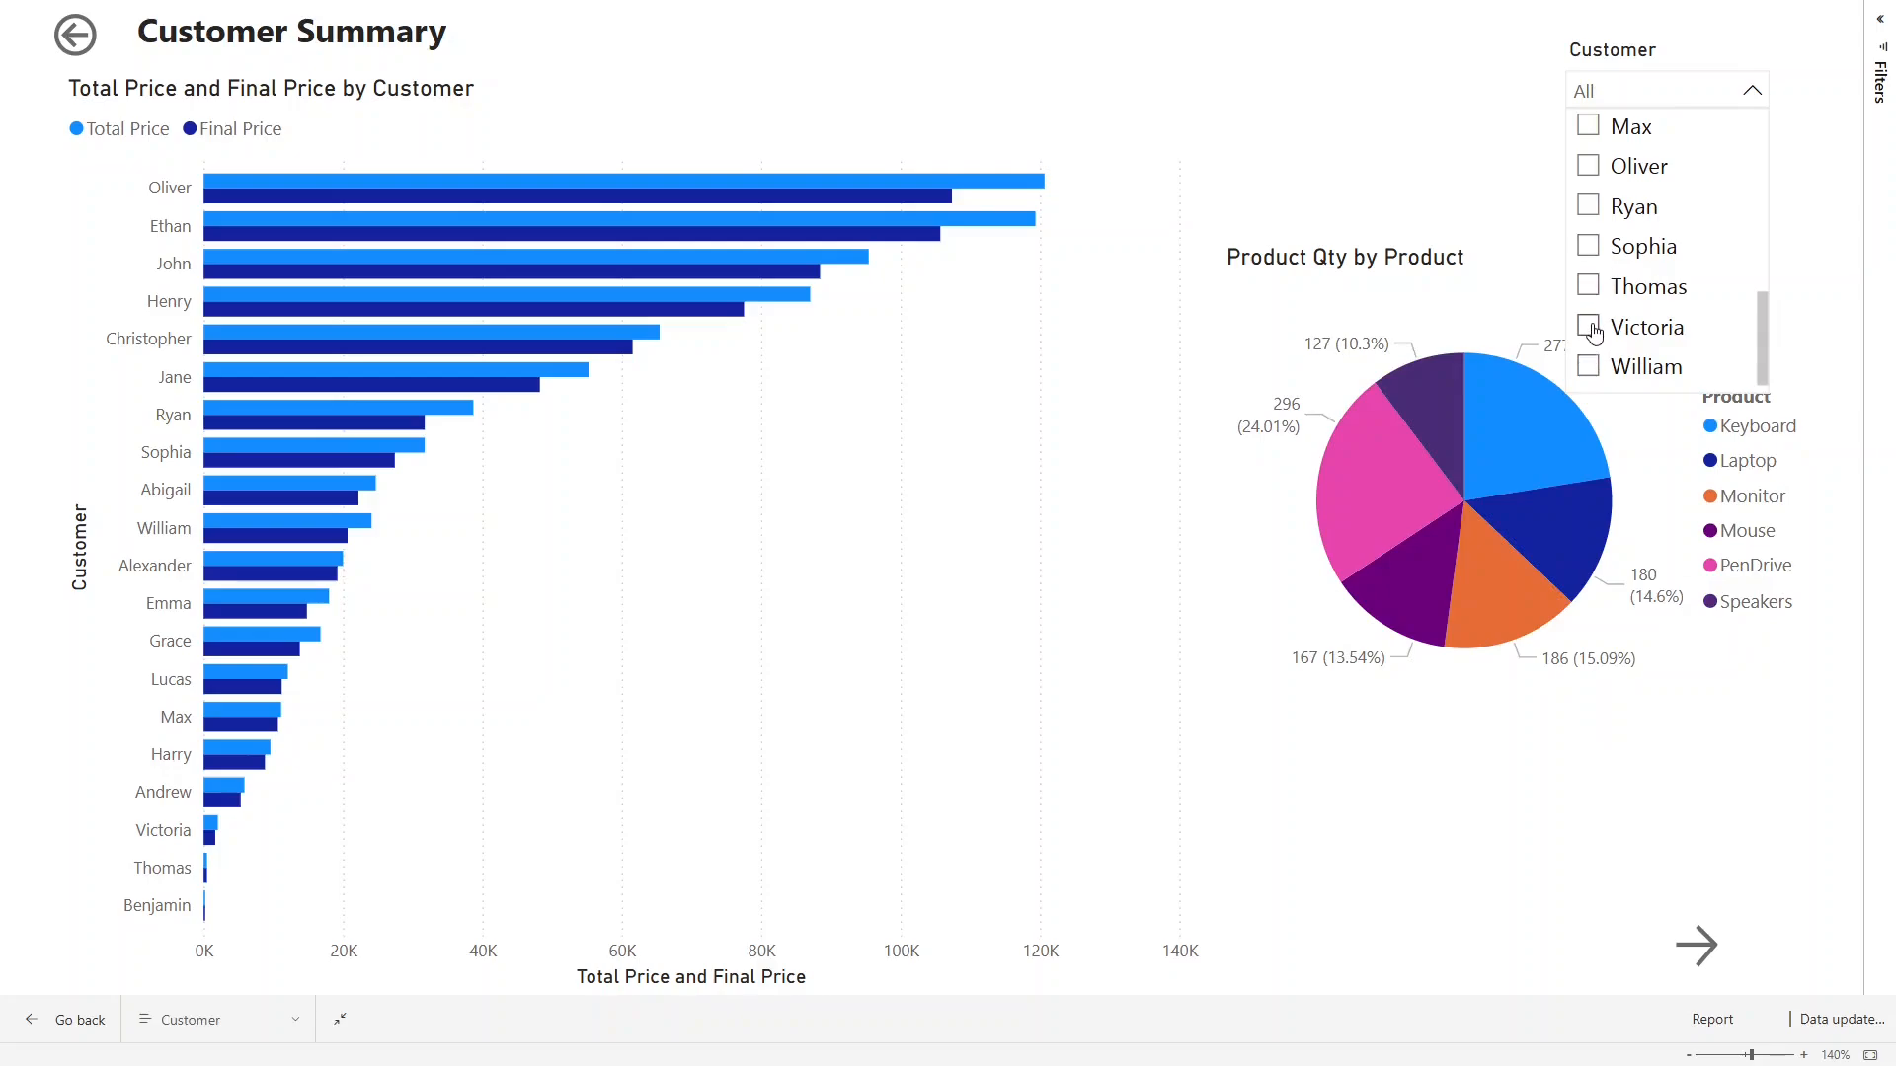
click(1588, 327)
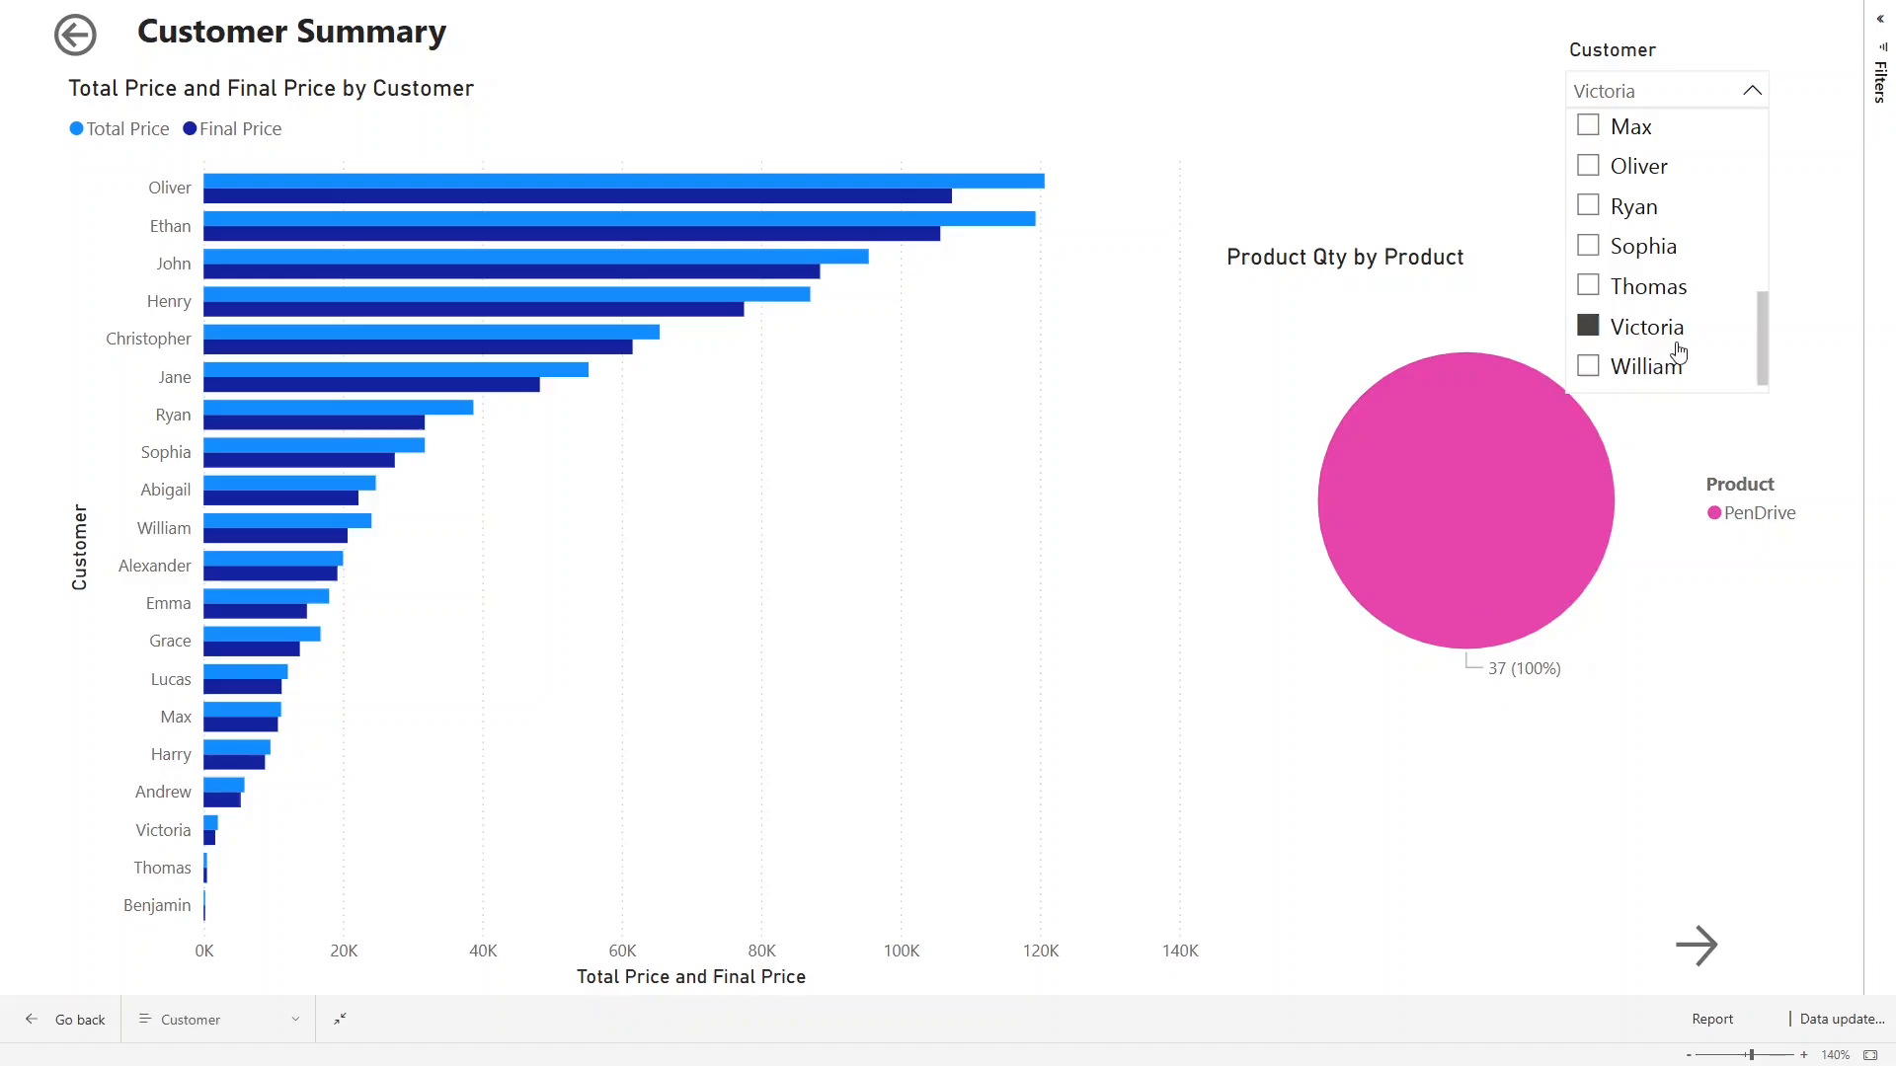
click(1591, 328)
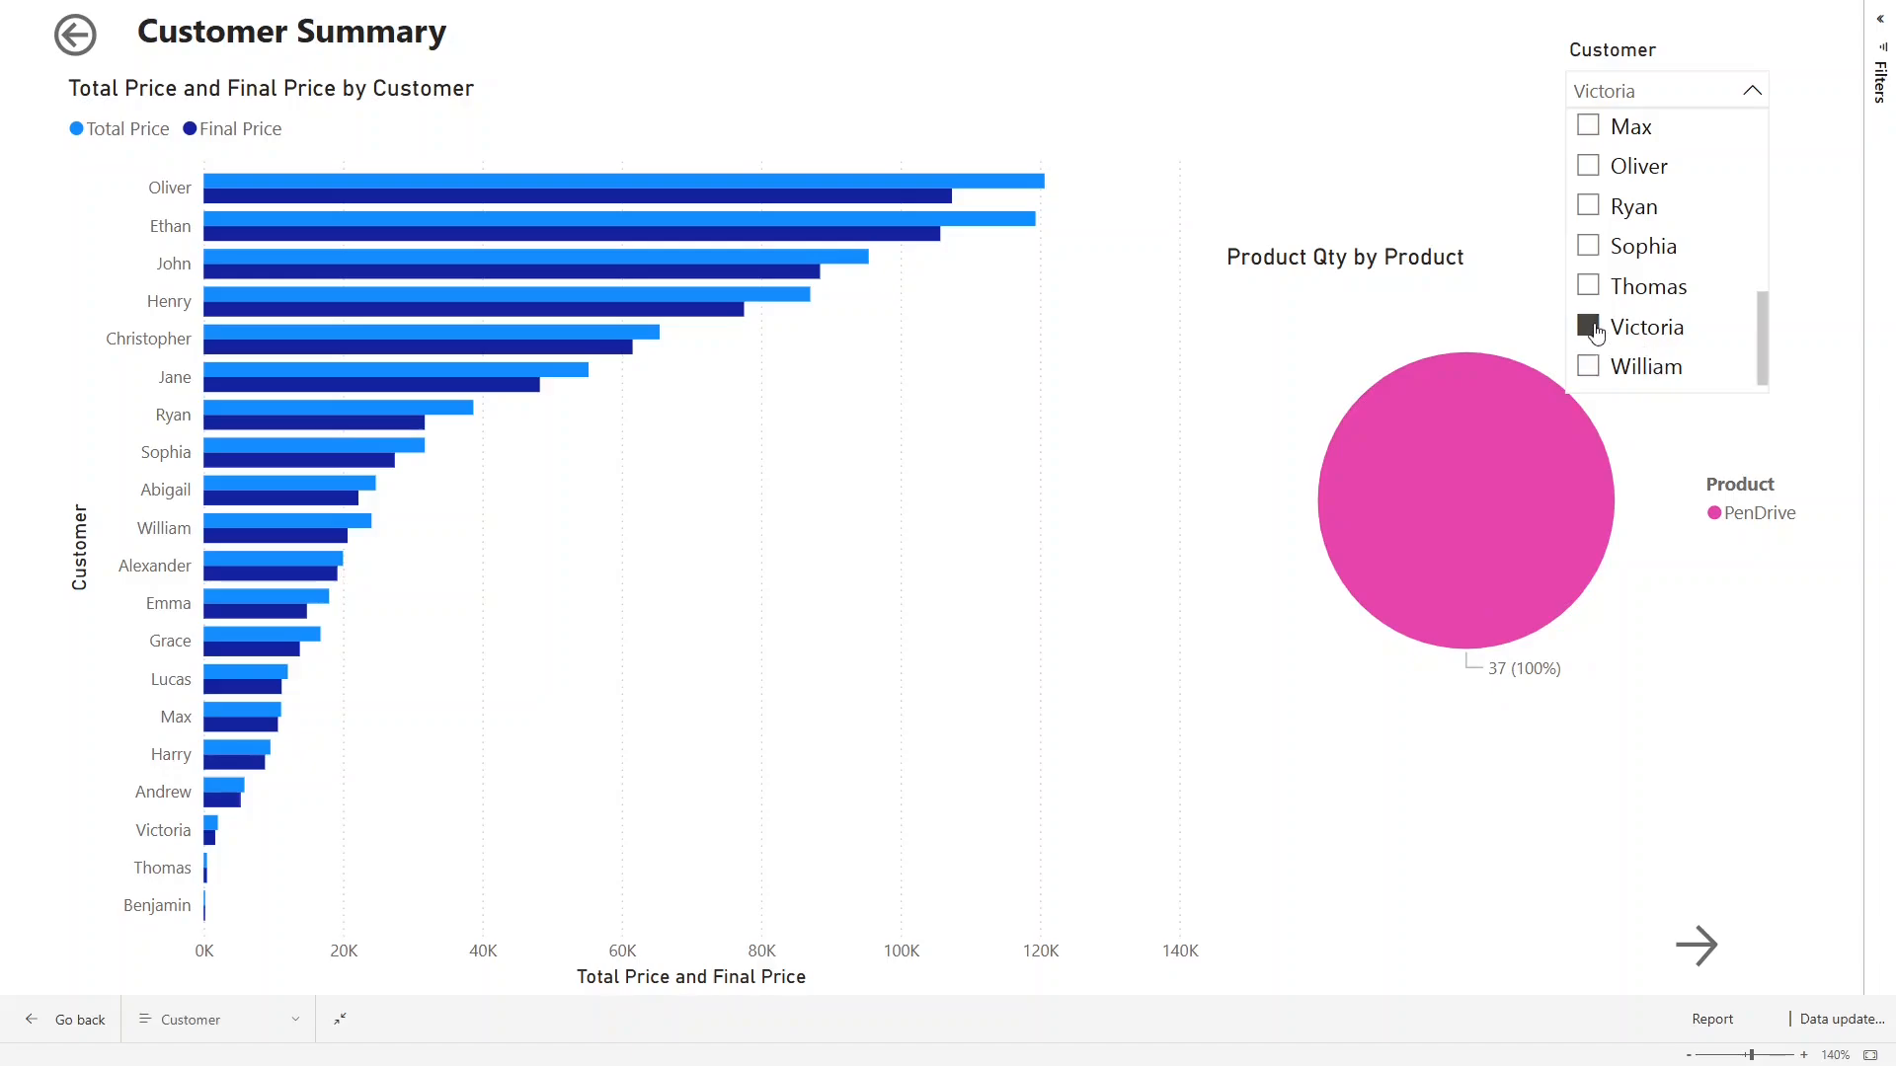
click(1590, 207)
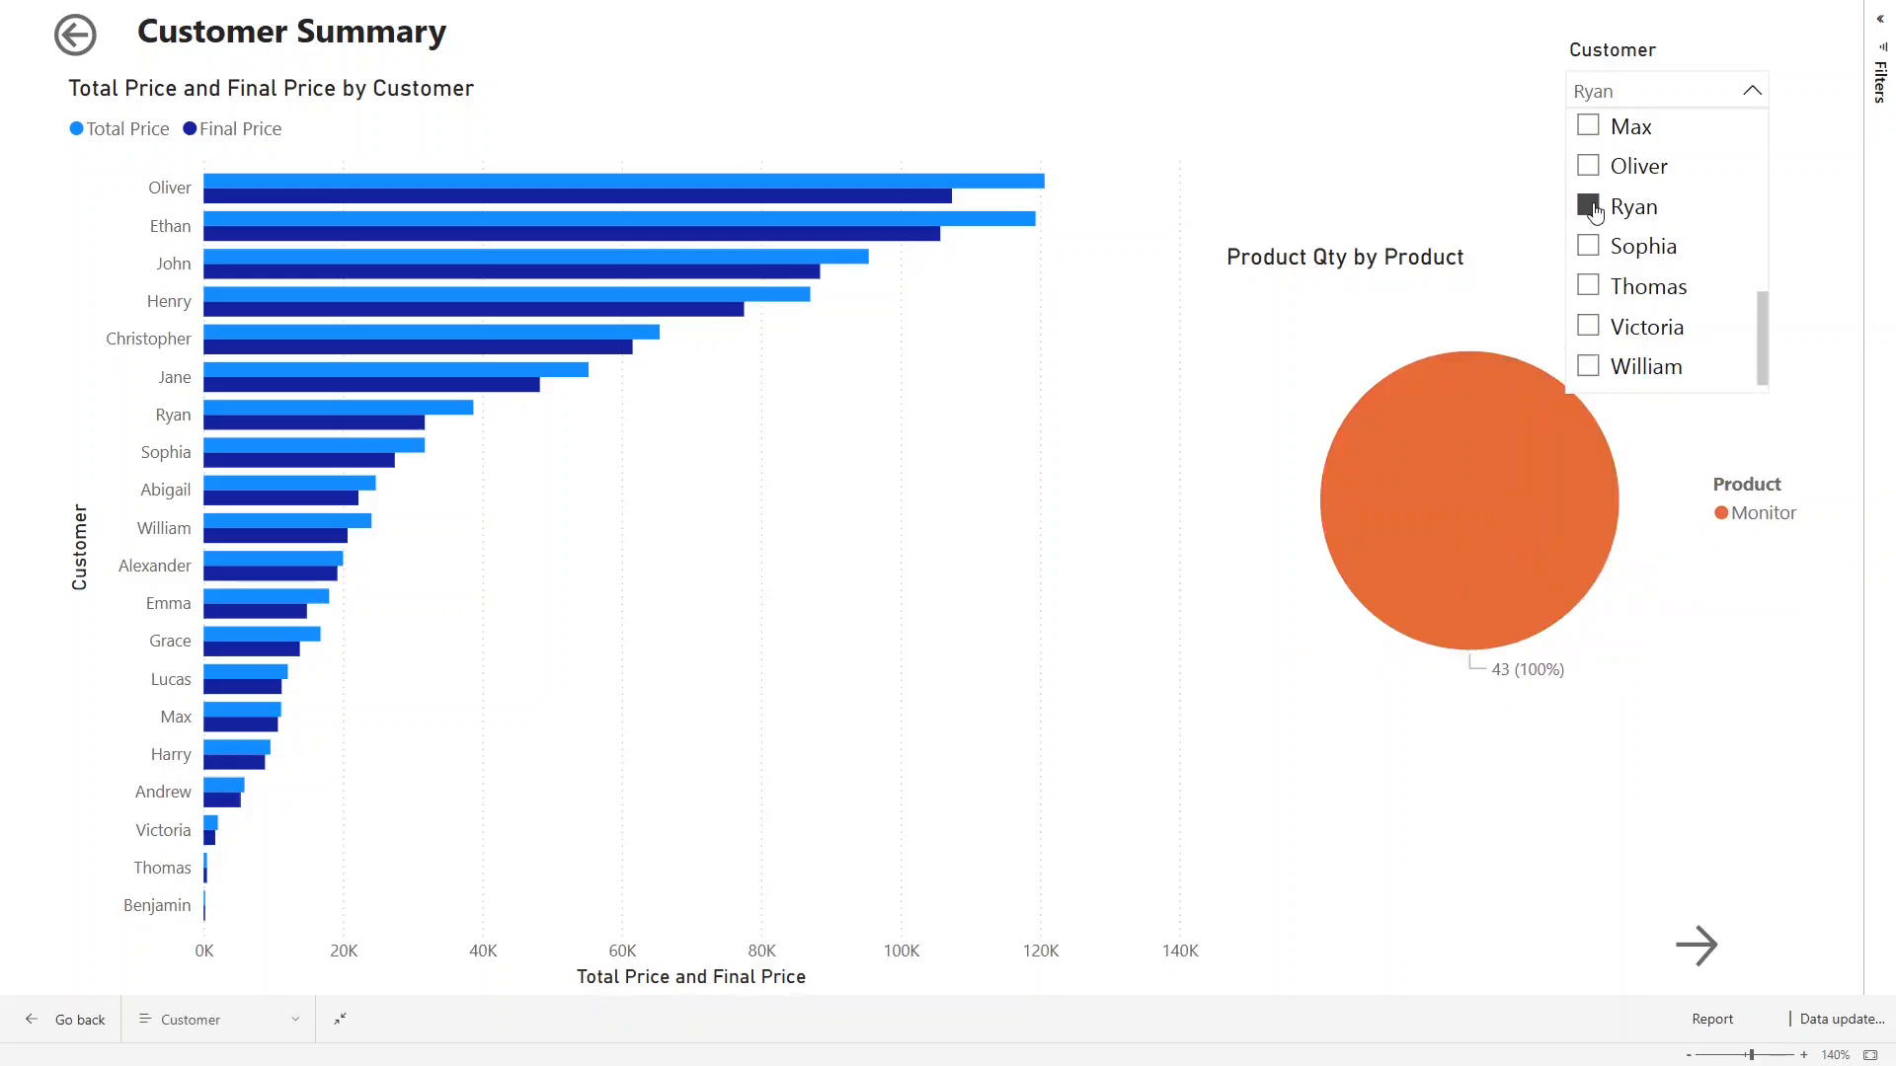
mouse_move(1481, 531)
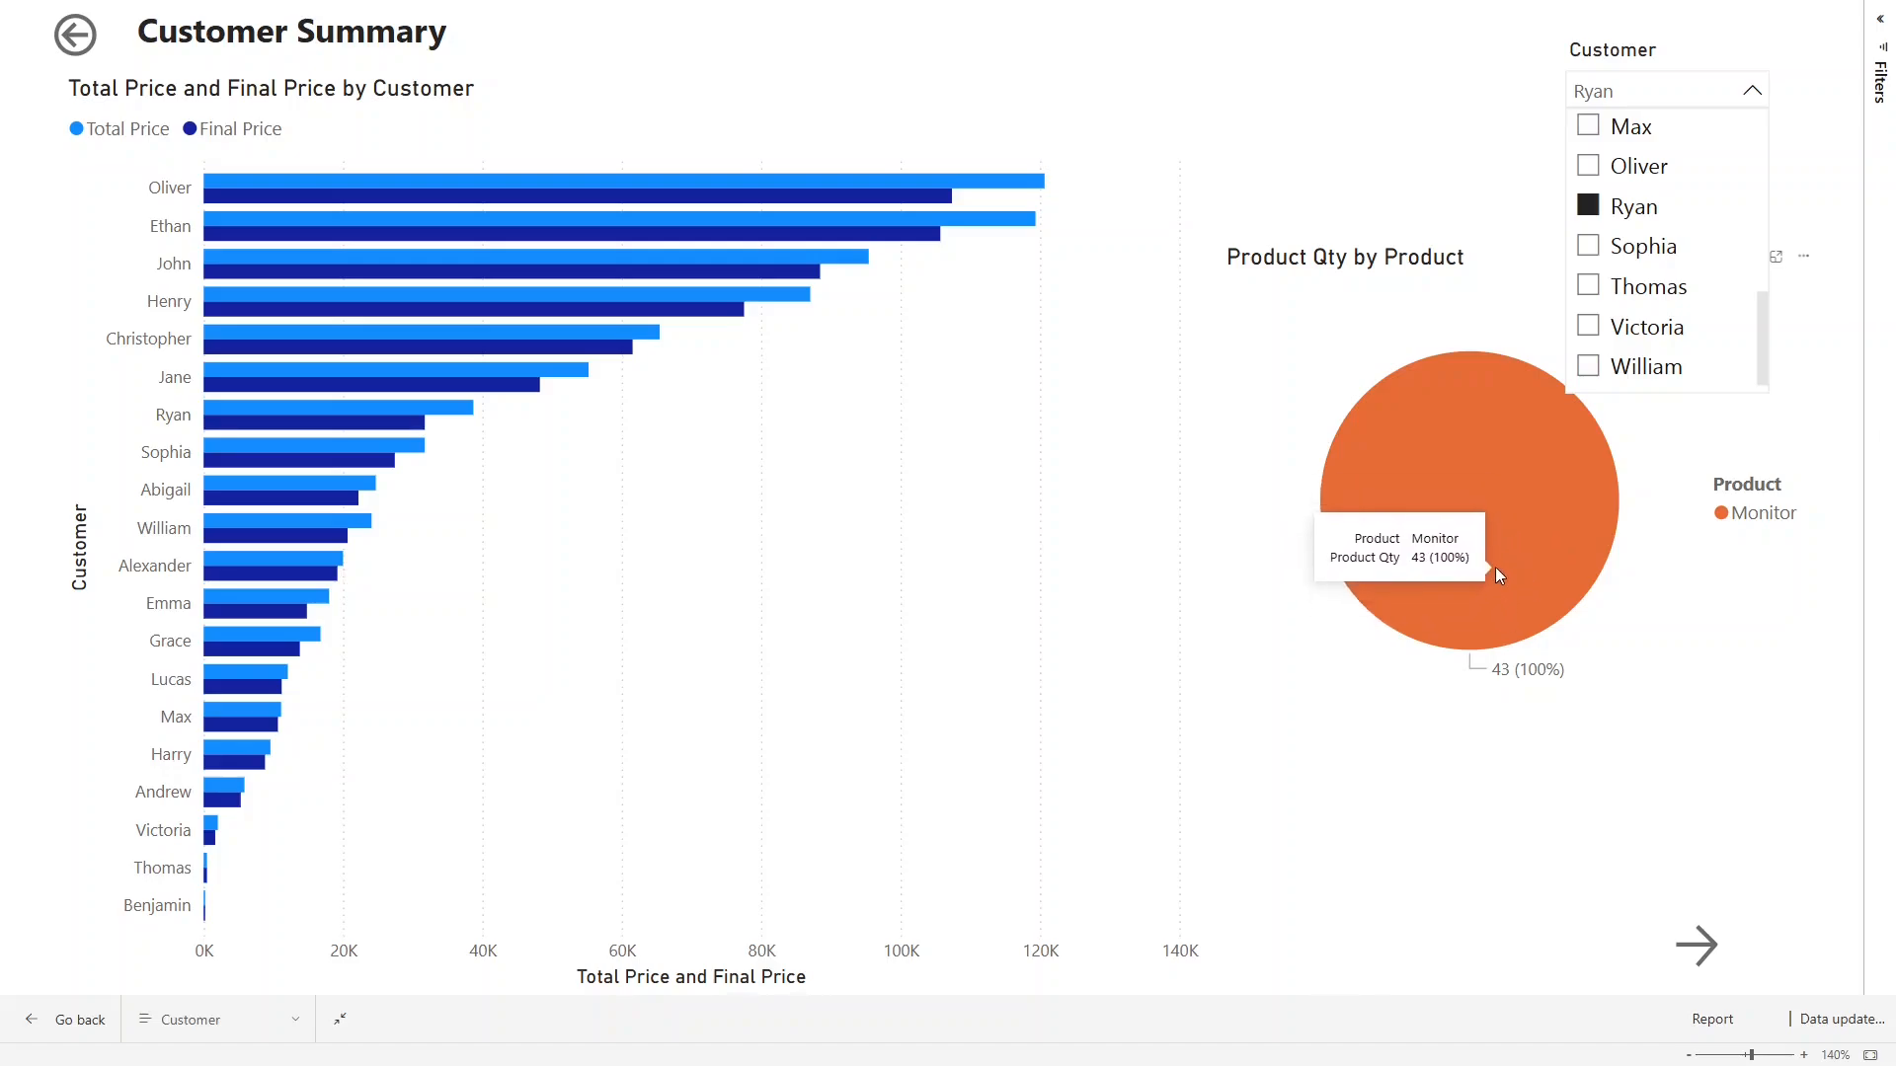
click(1588, 208)
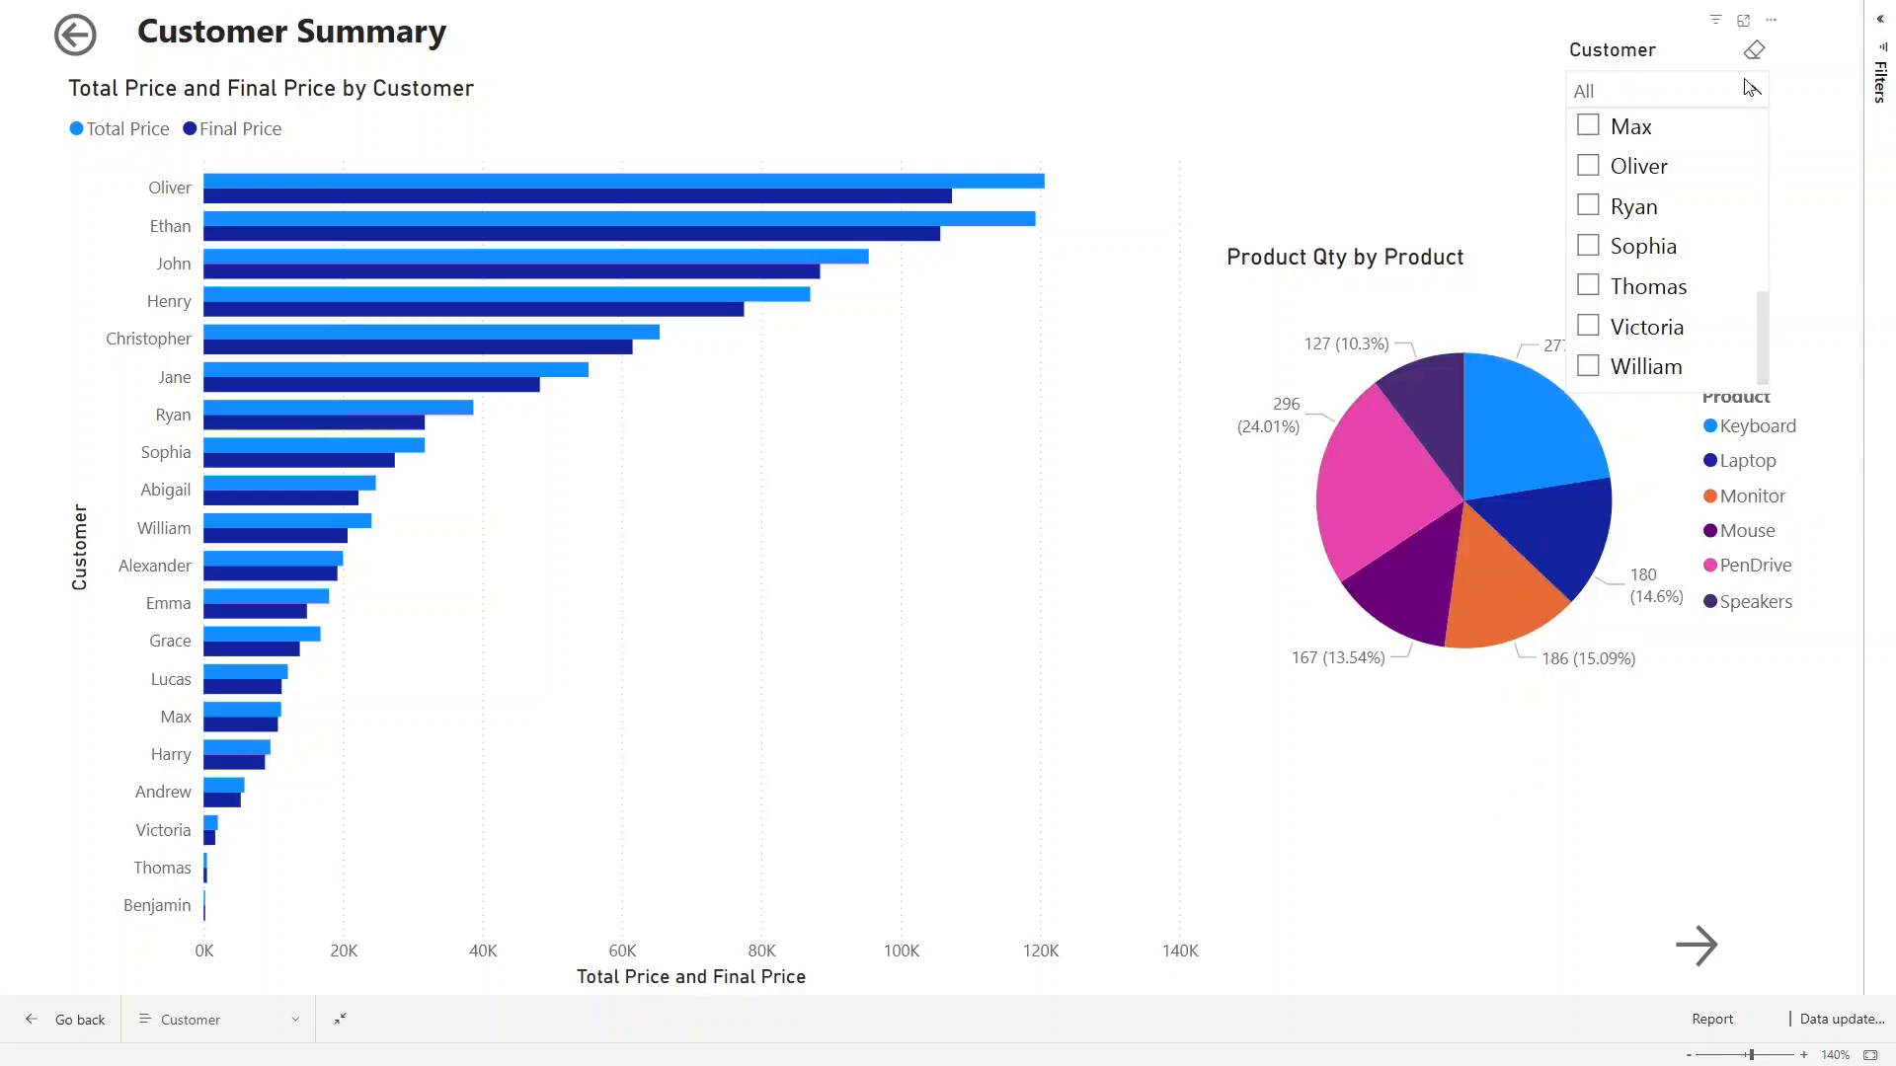
Examine the Discount (%) and Quantity by Customer chart for the largest and smallest bars, and return to the preceding report pages
click(1752, 93)
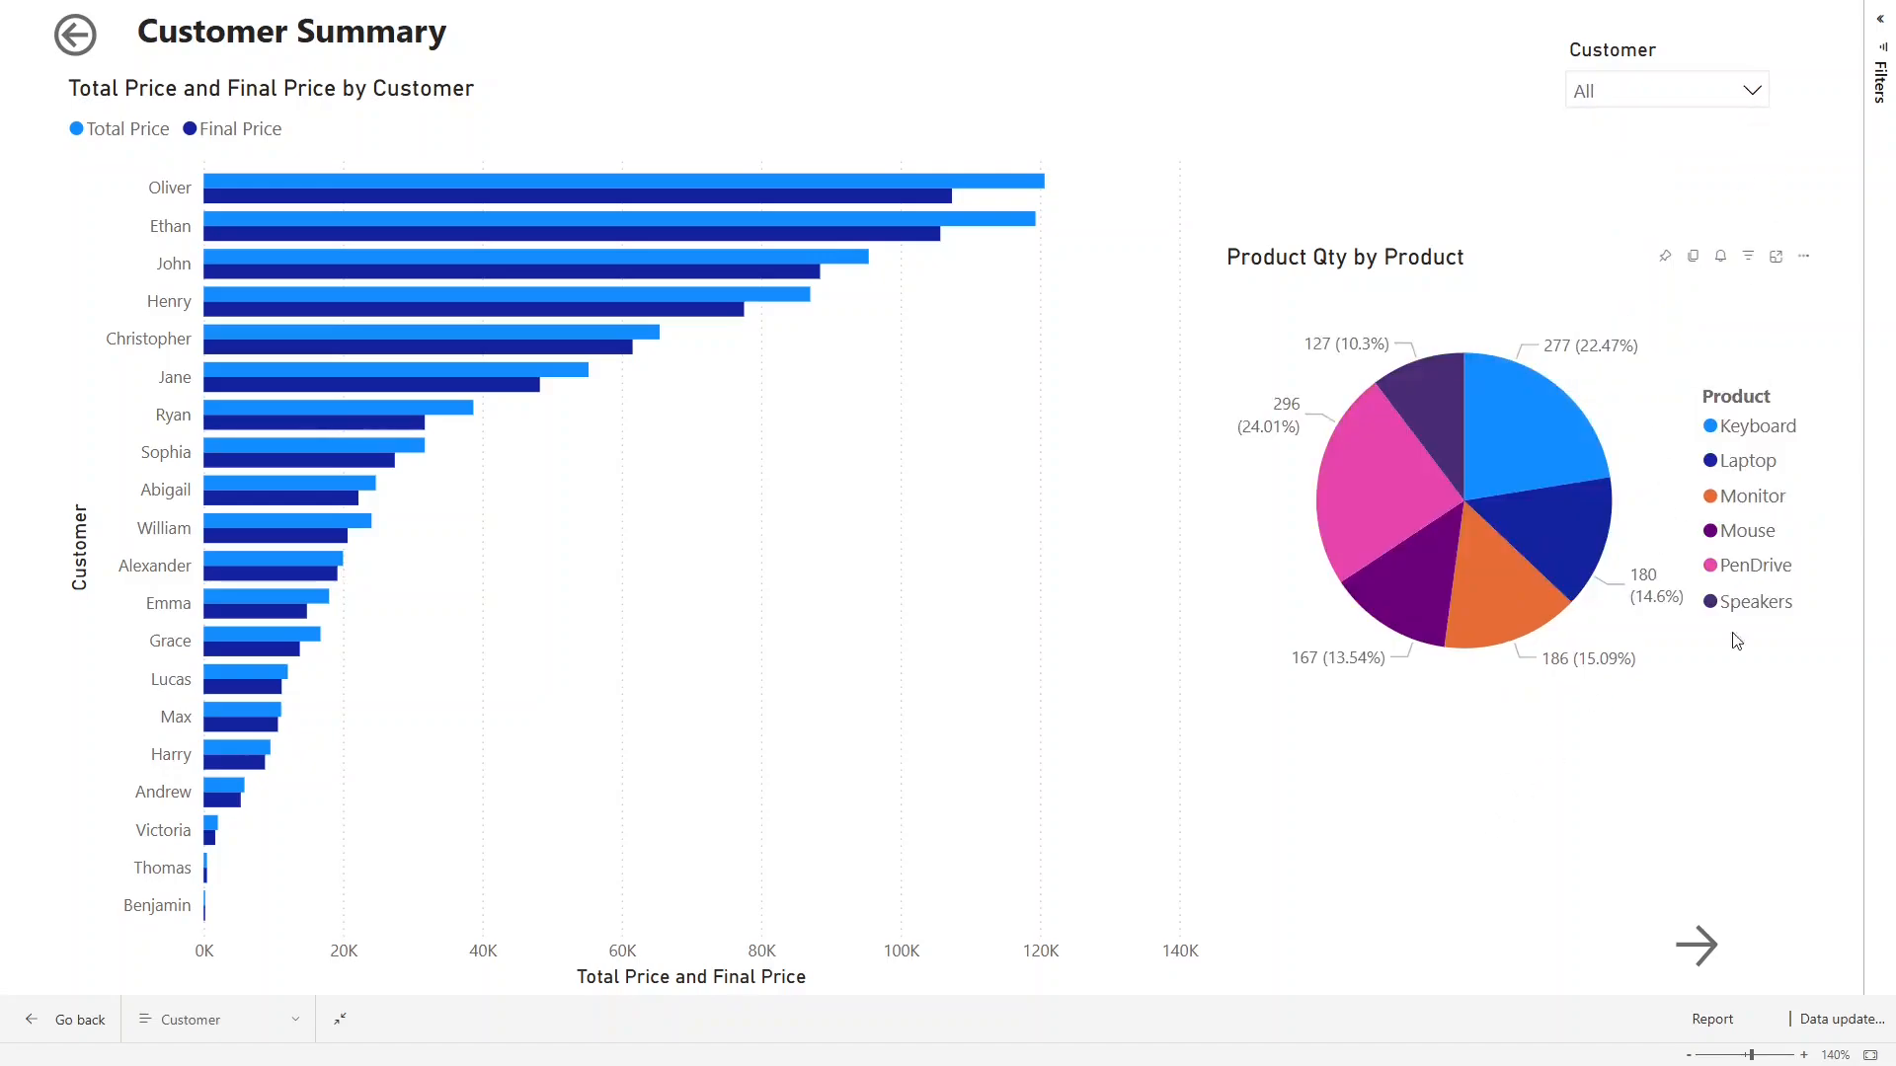
click(1701, 948)
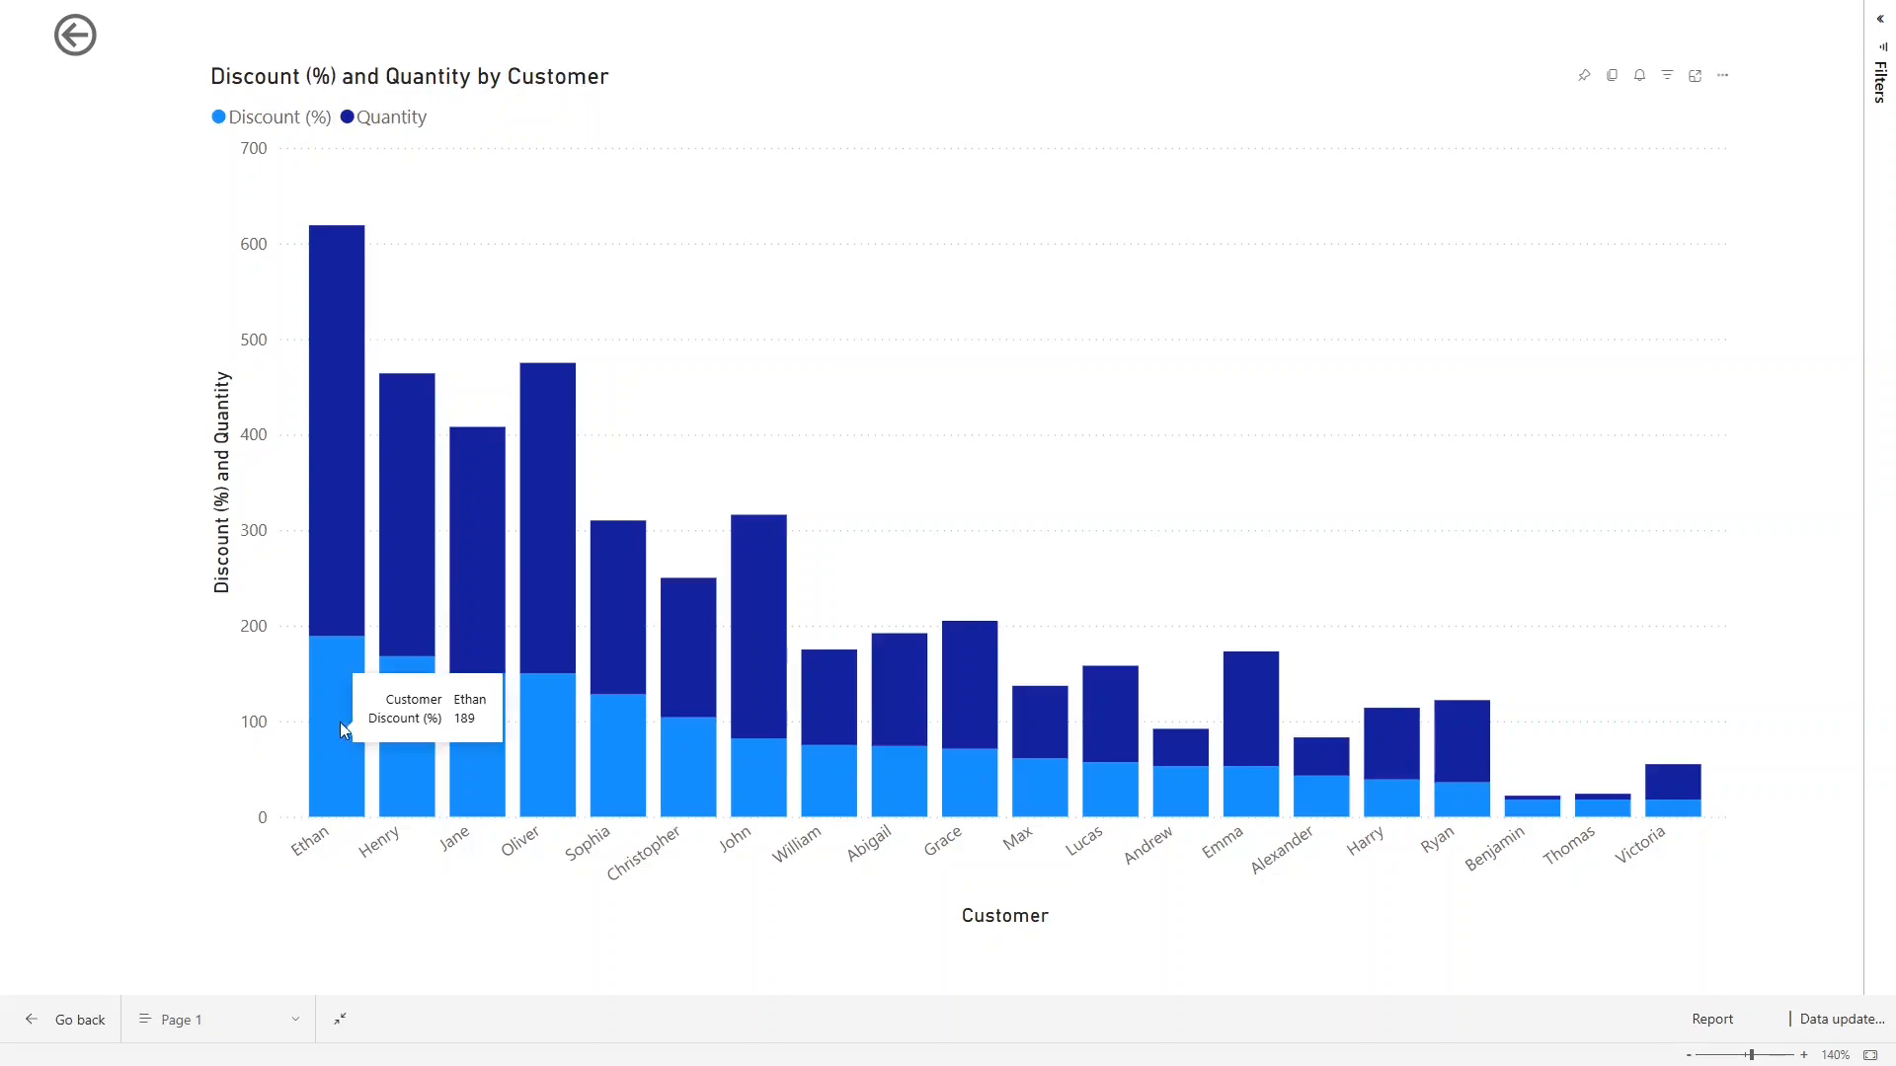
mouse_move(373, 593)
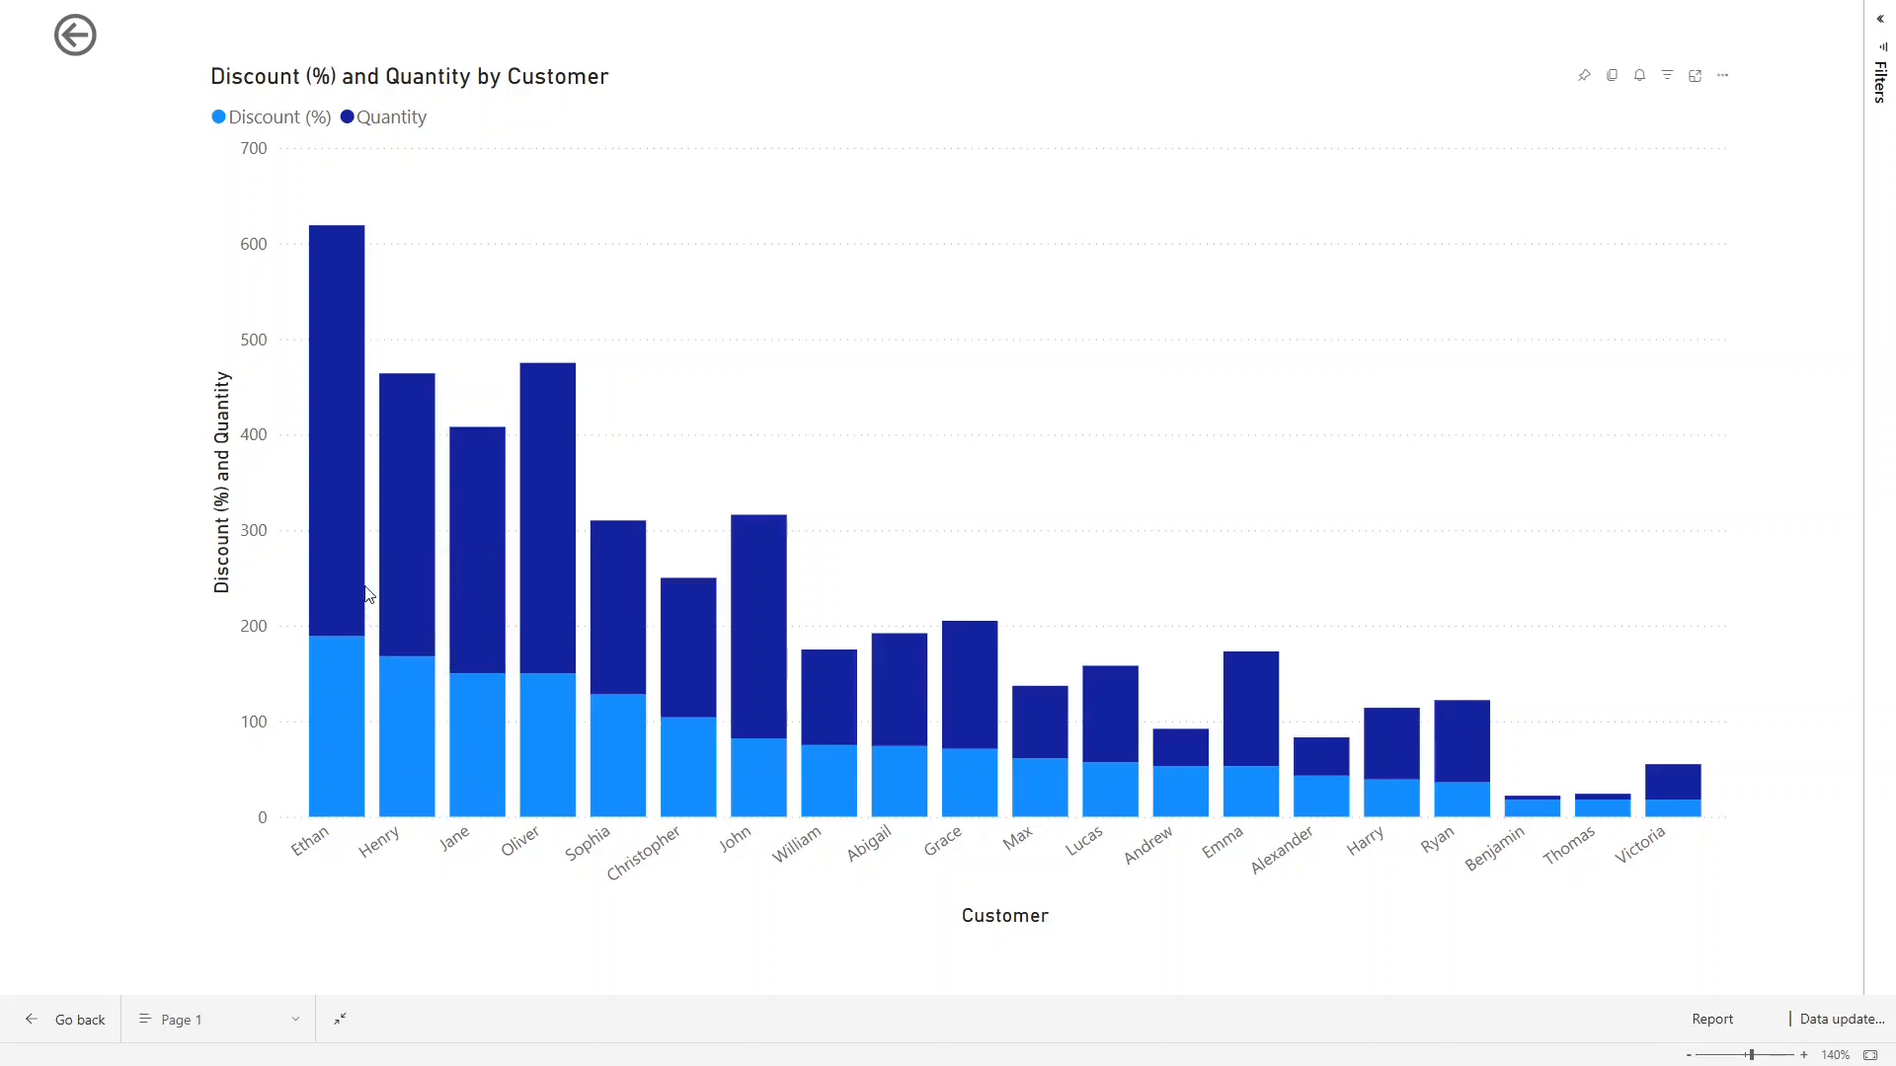
mouse_move(334, 652)
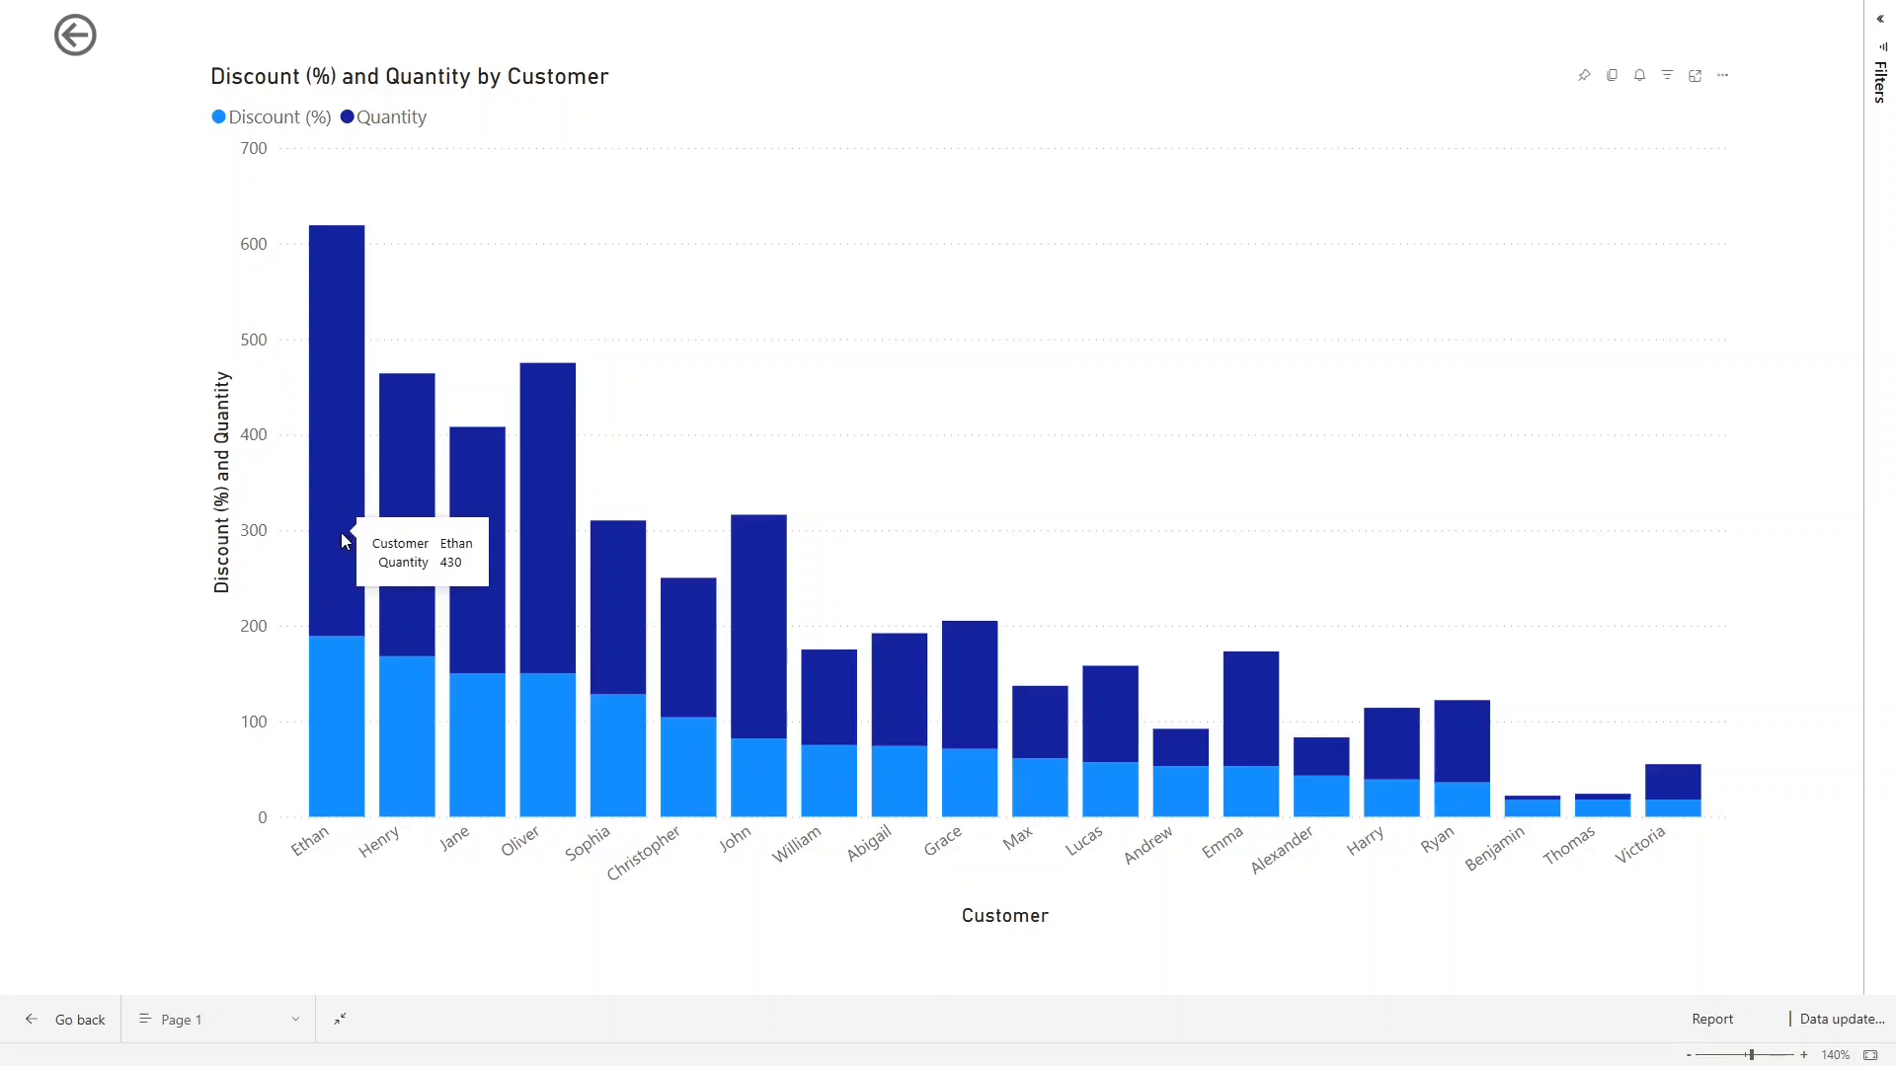
mouse_move(528, 538)
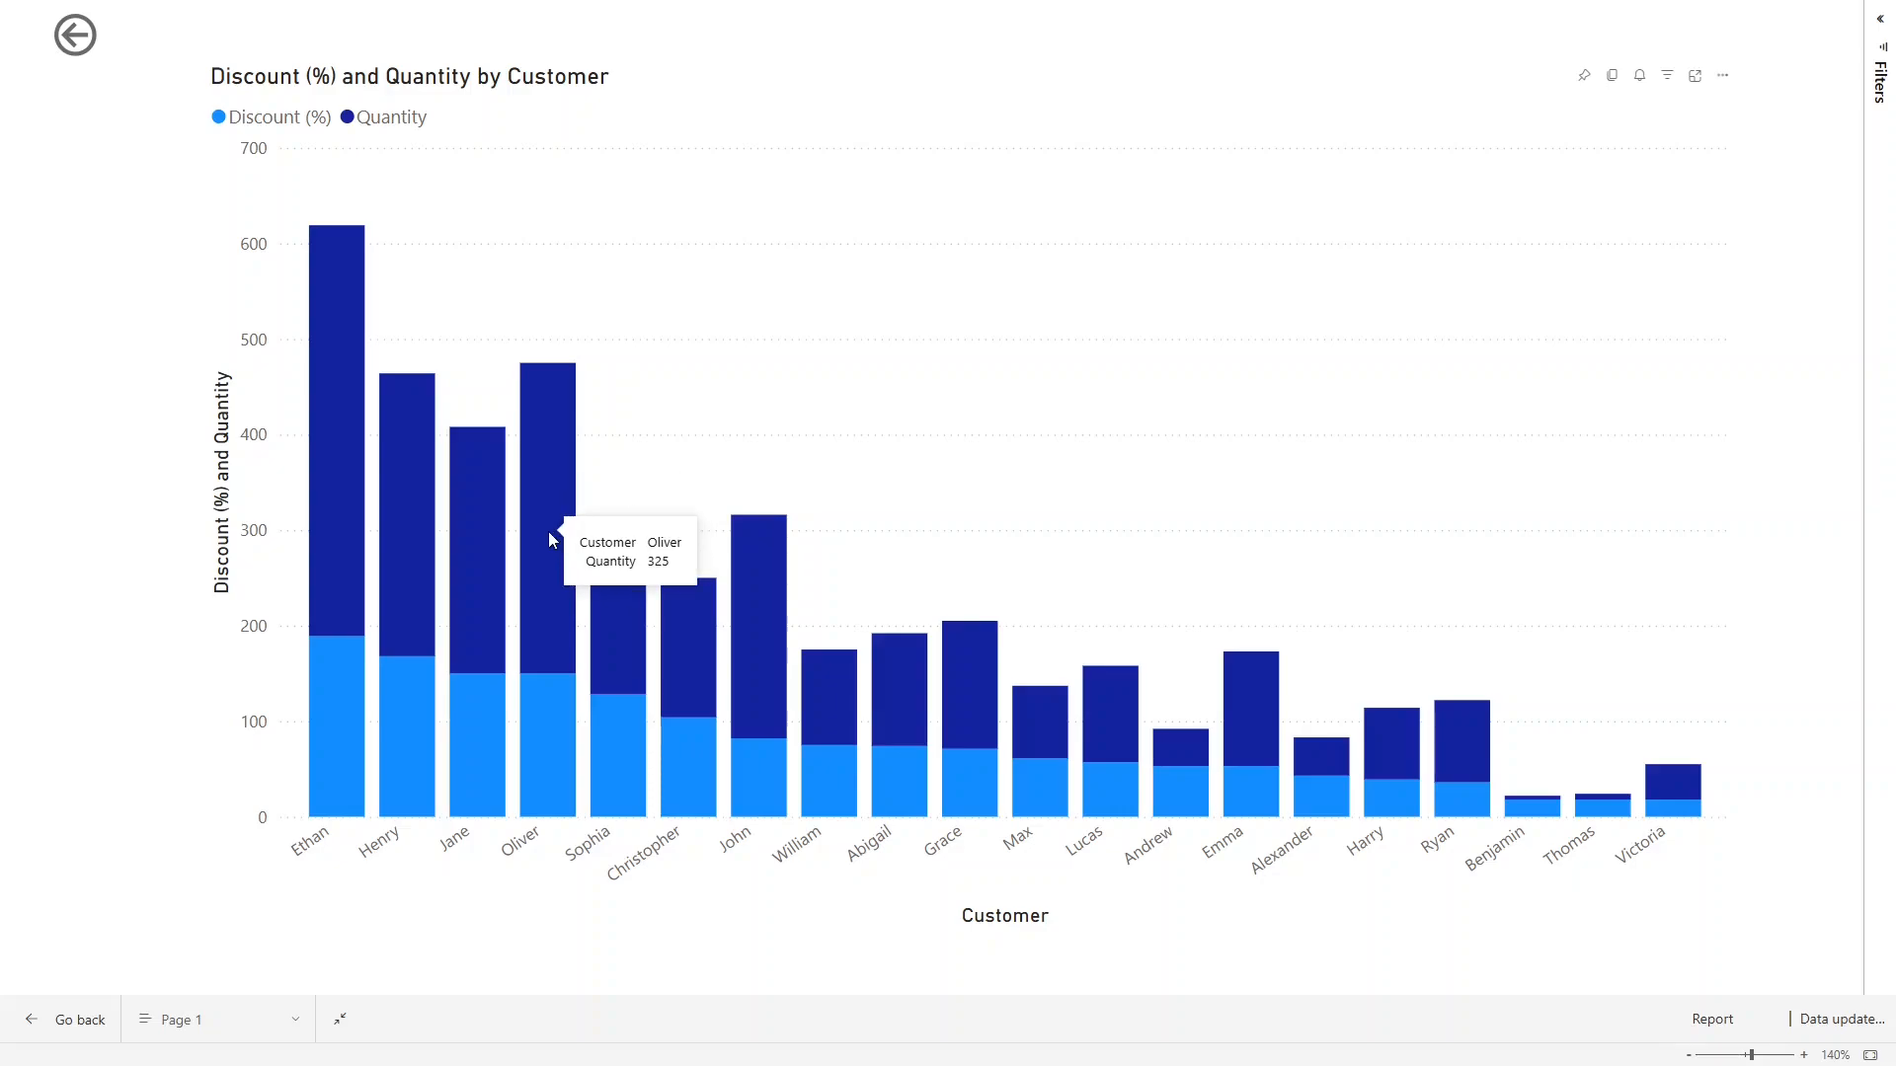
mouse_move(549, 762)
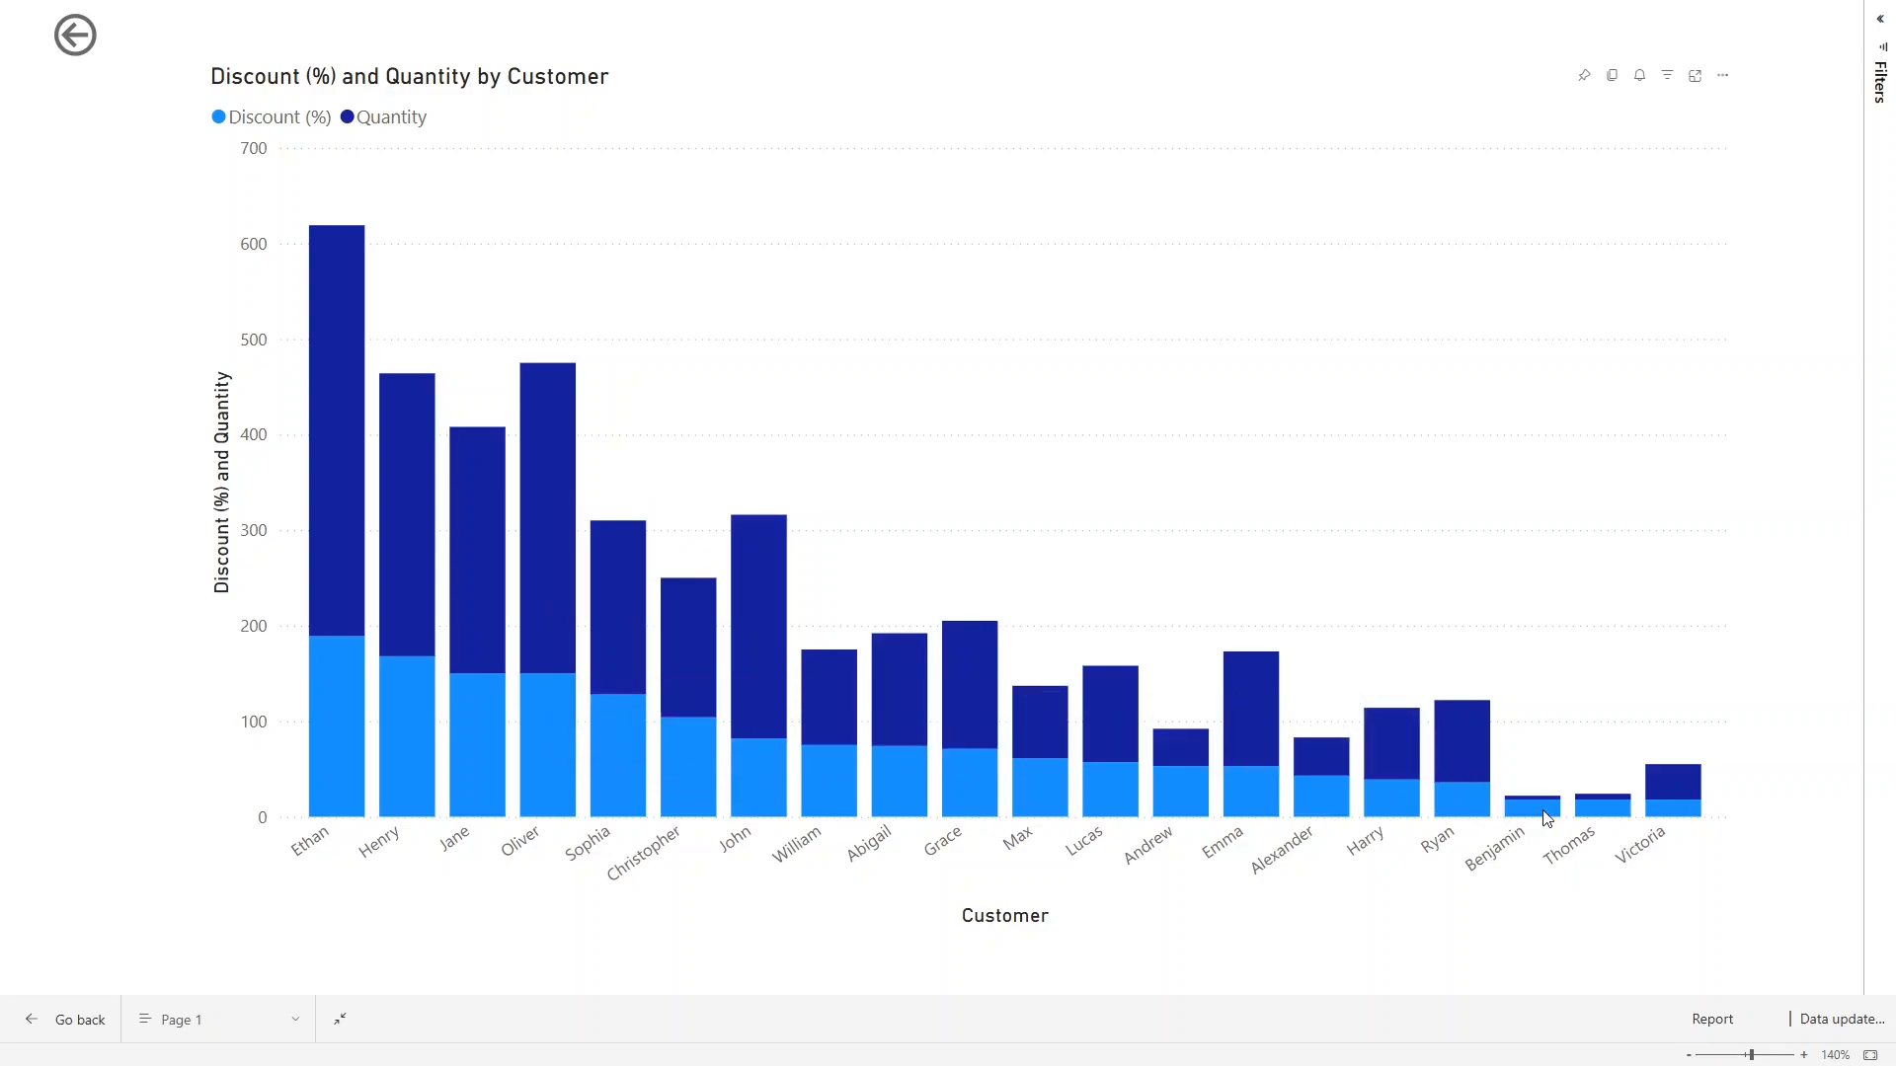
mouse_move(1546, 819)
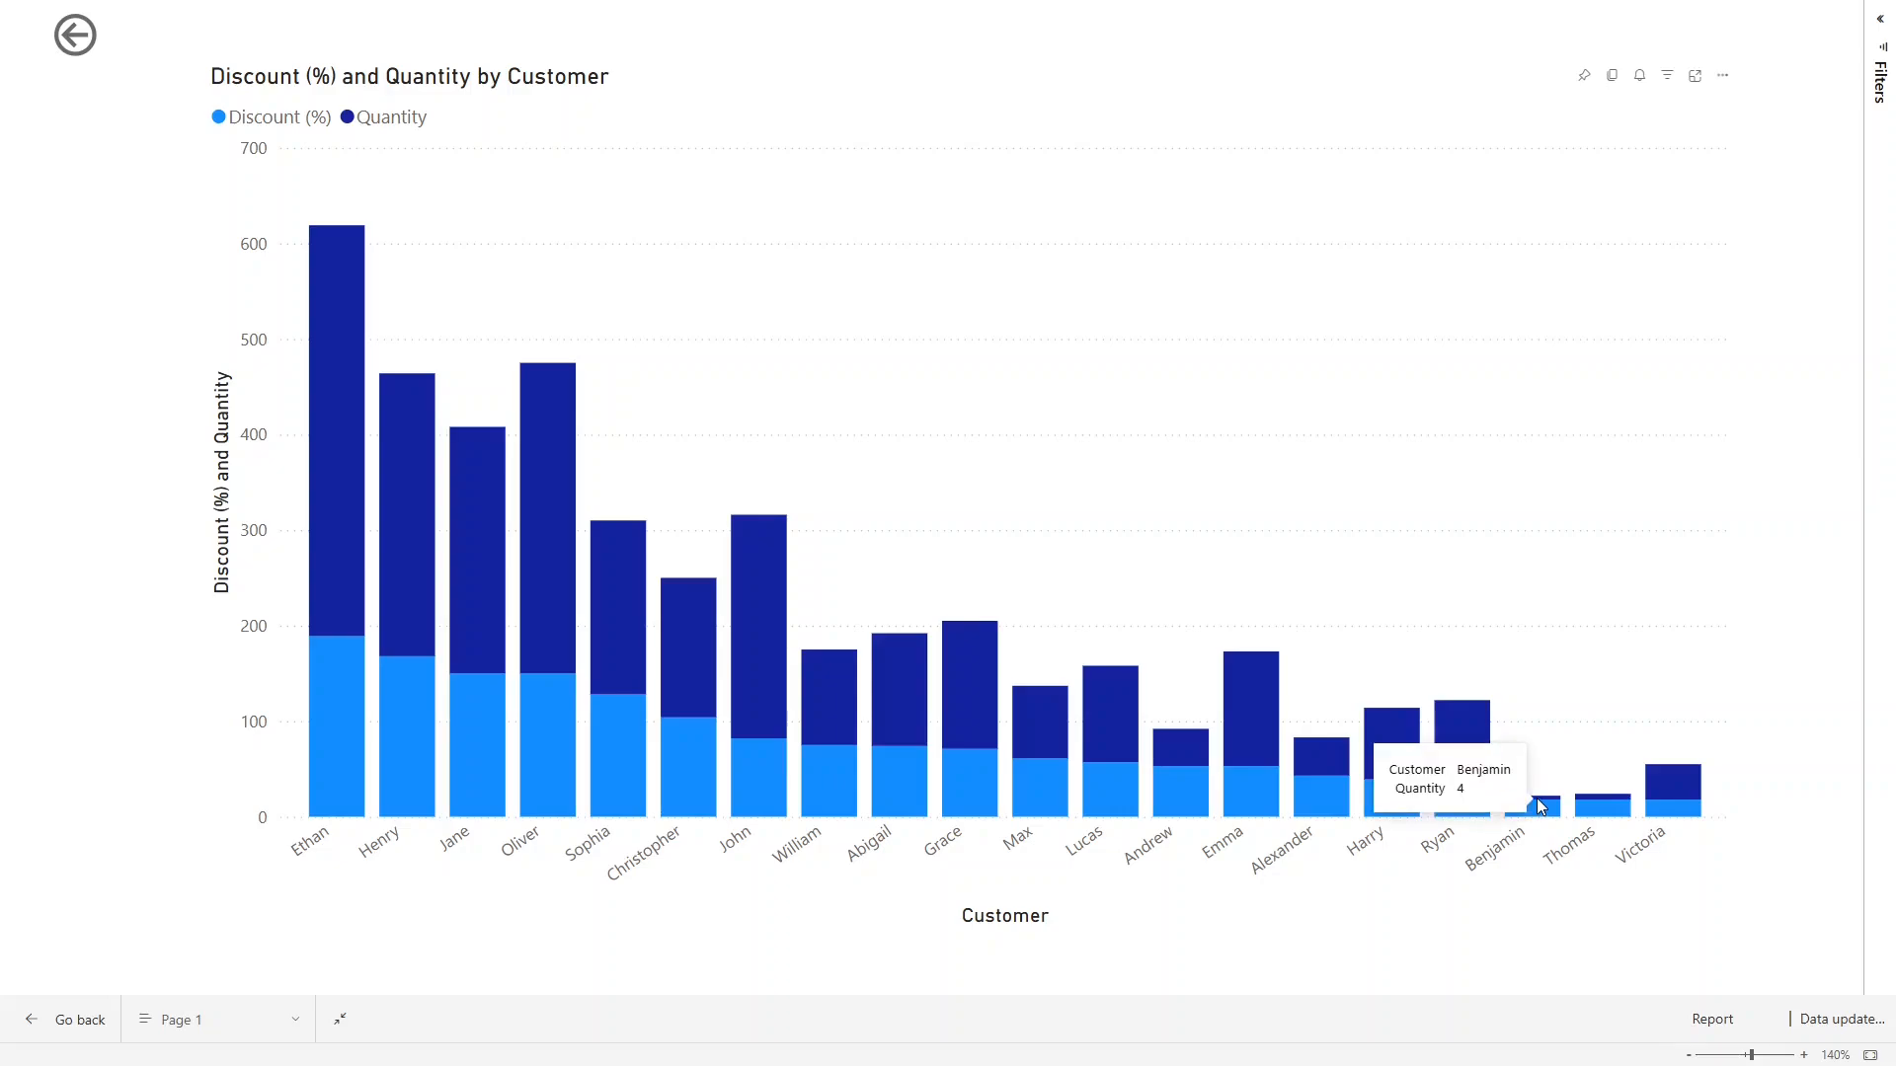
mouse_move(1661, 797)
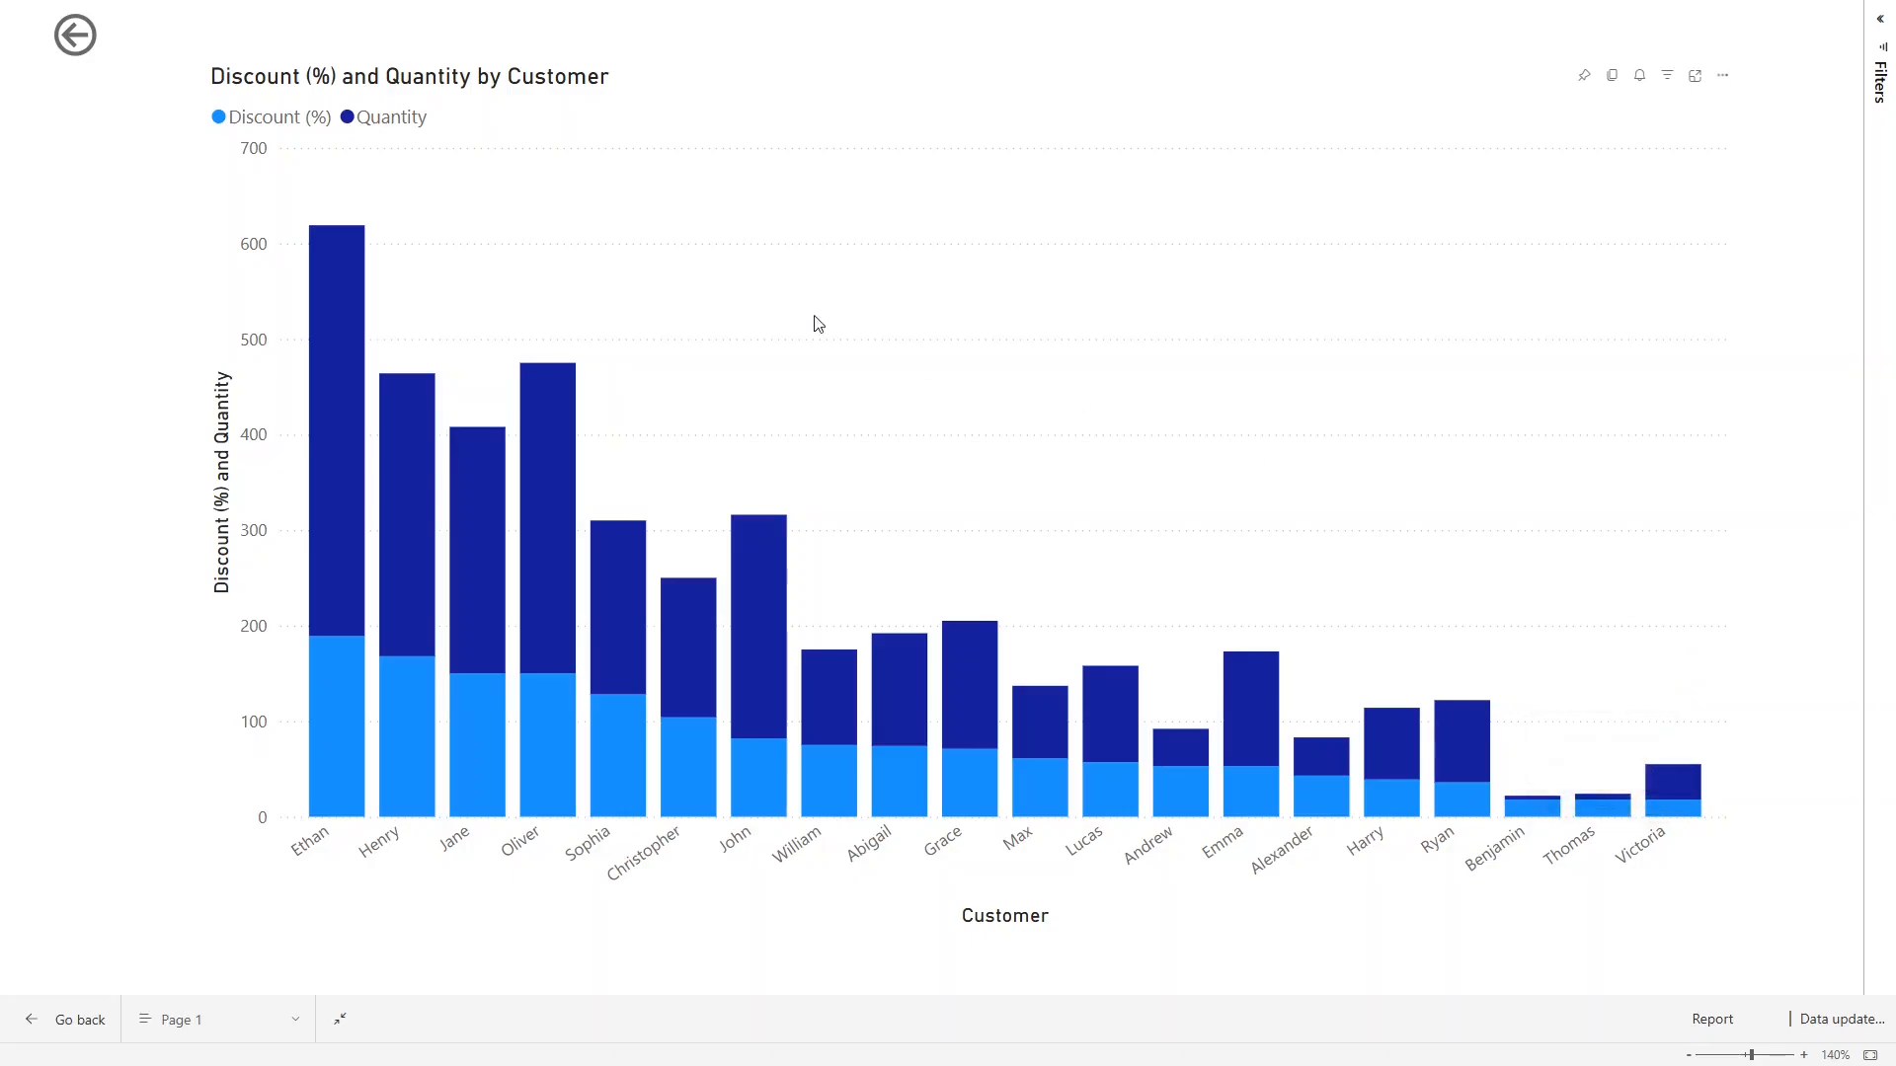
click(77, 37)
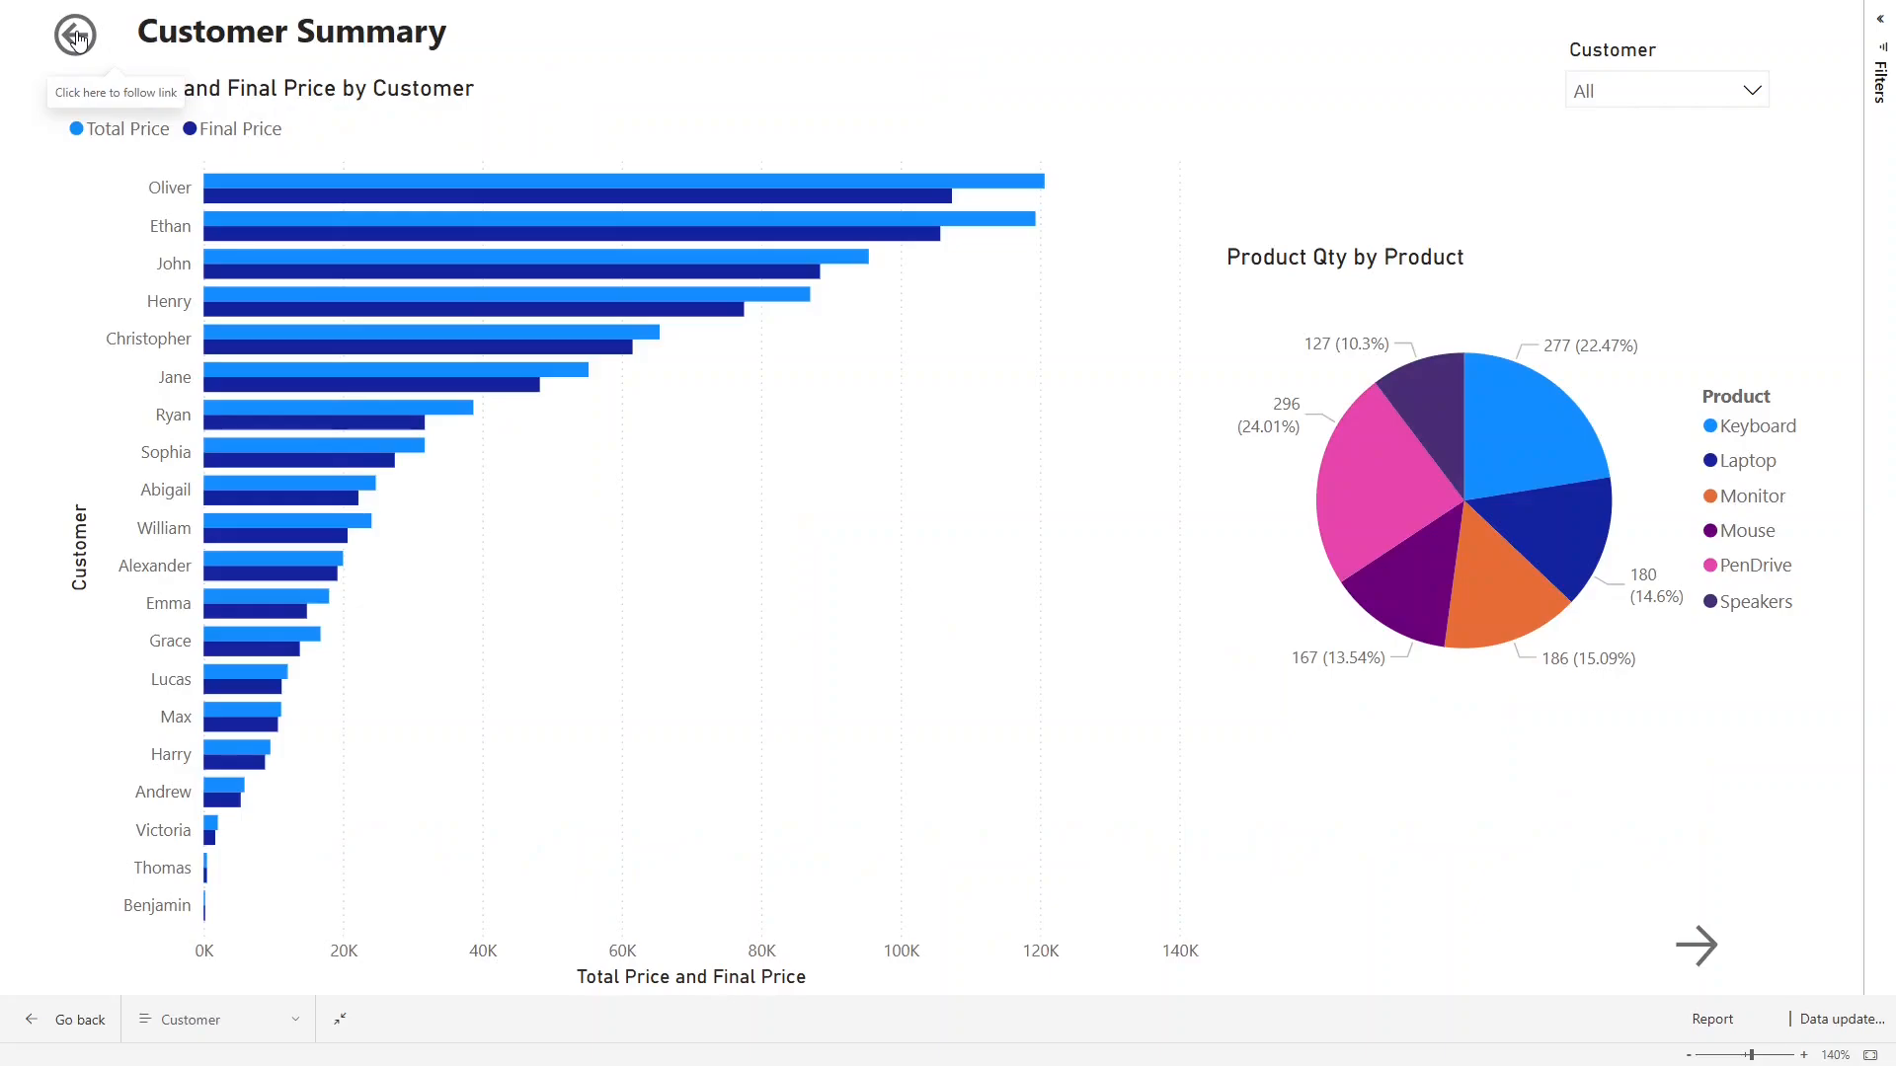
click(78, 37)
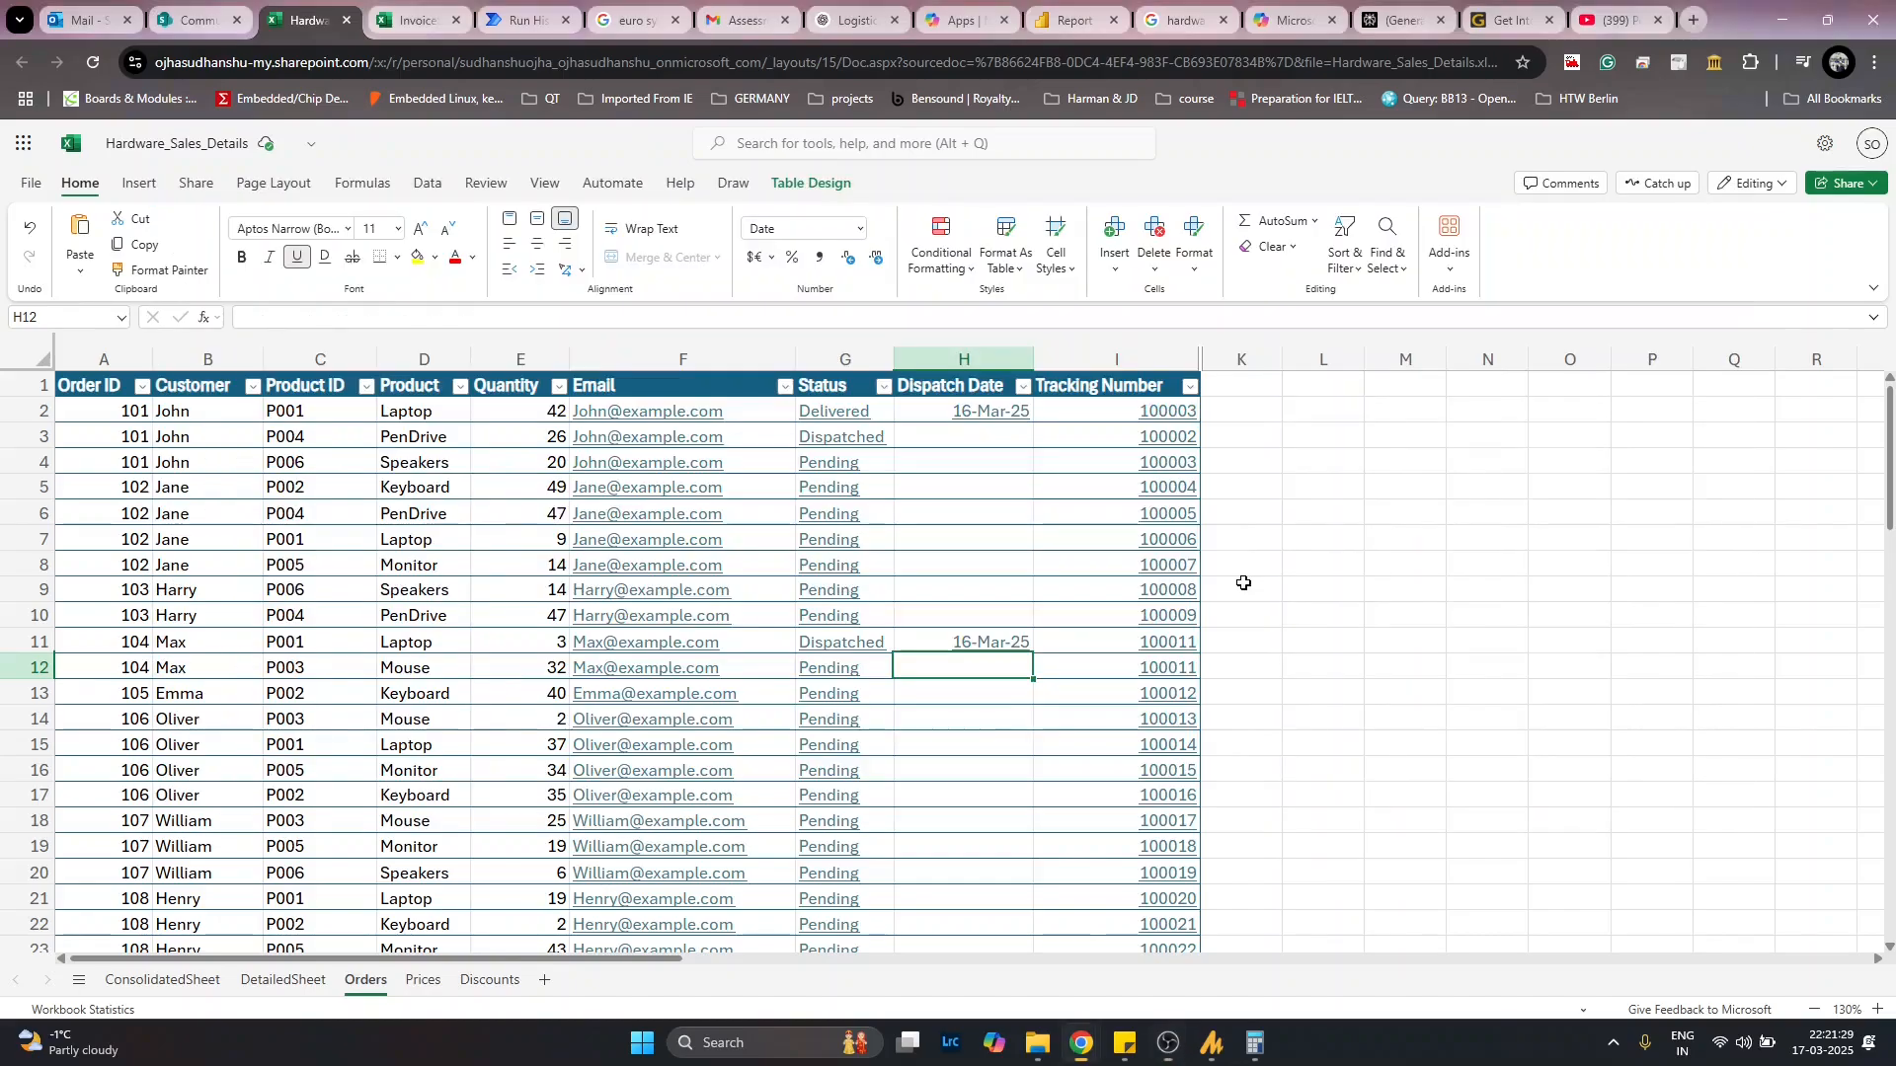
Switch to LogisticApp in Power Apps Studio and review OrderDetailsScreen and HomeScreen with the formula bar collapsed
key(alt+Tab)
key(alt+Tab)
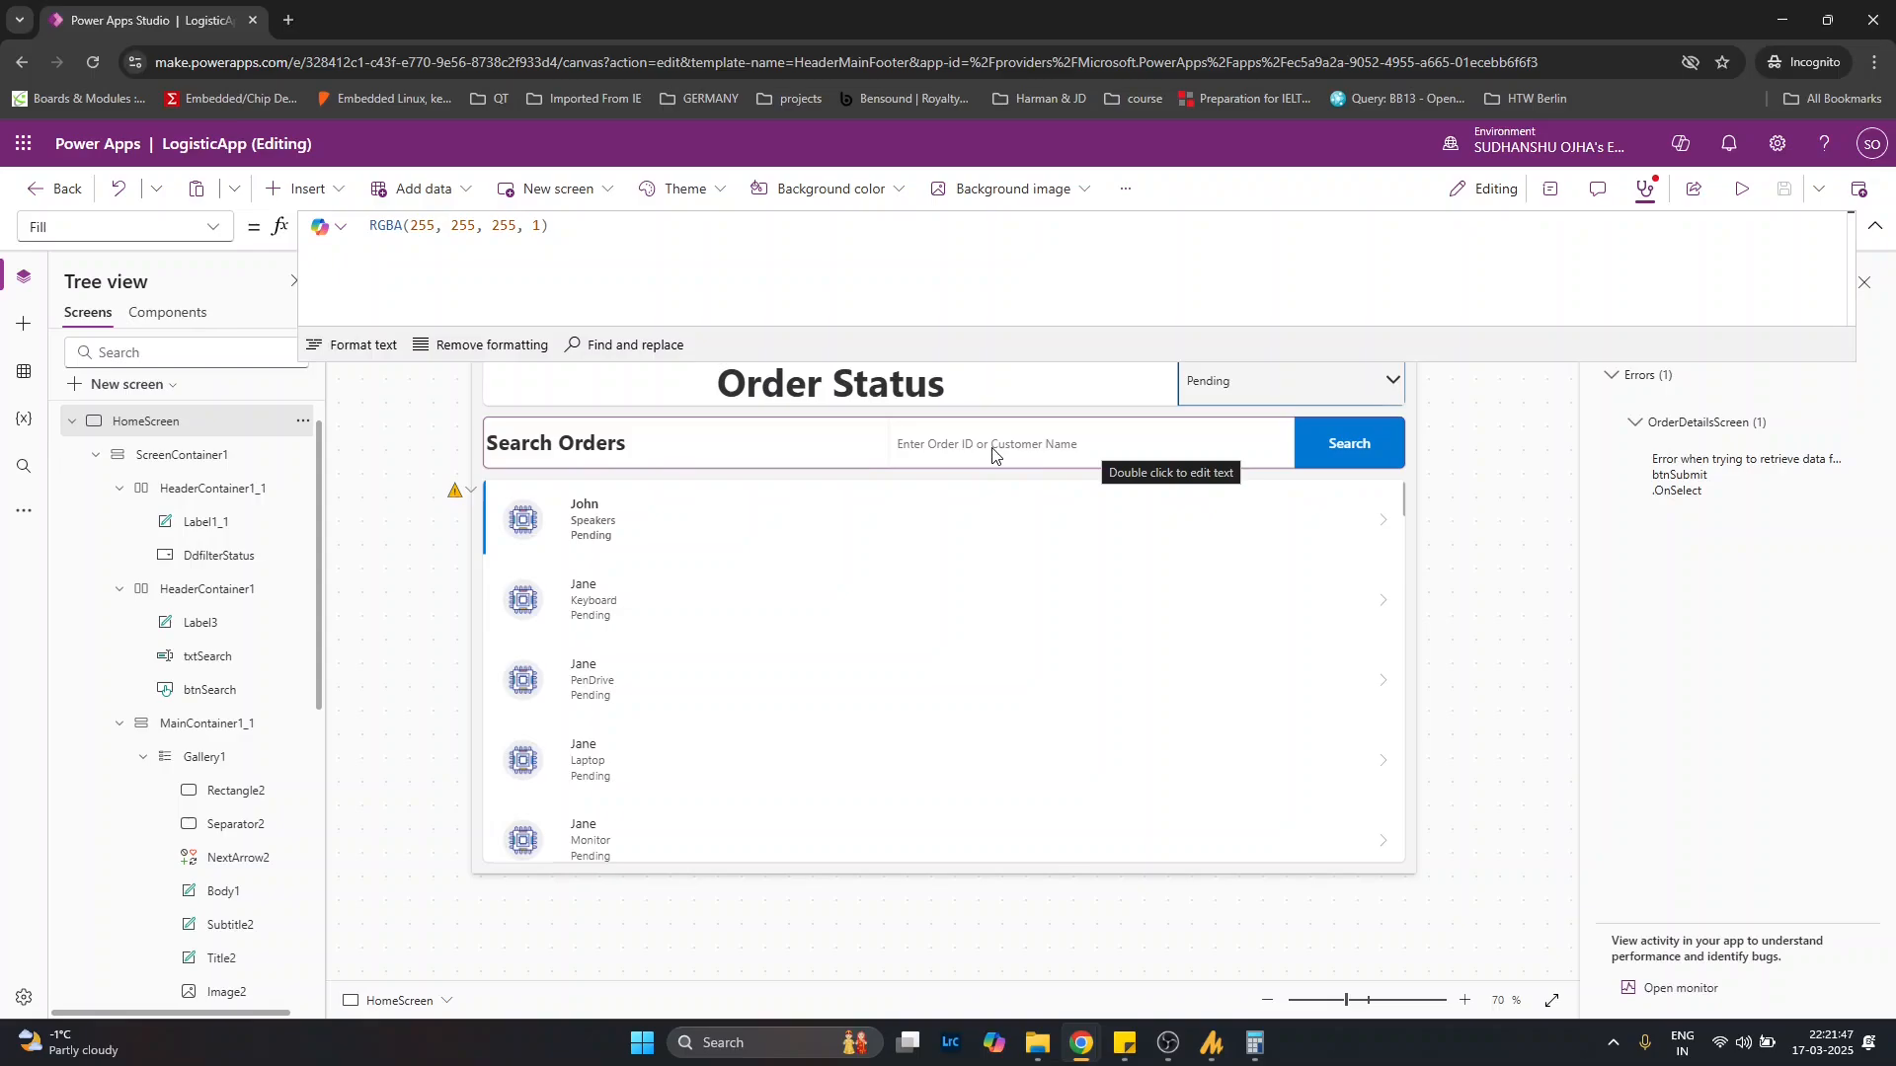
click(613, 513)
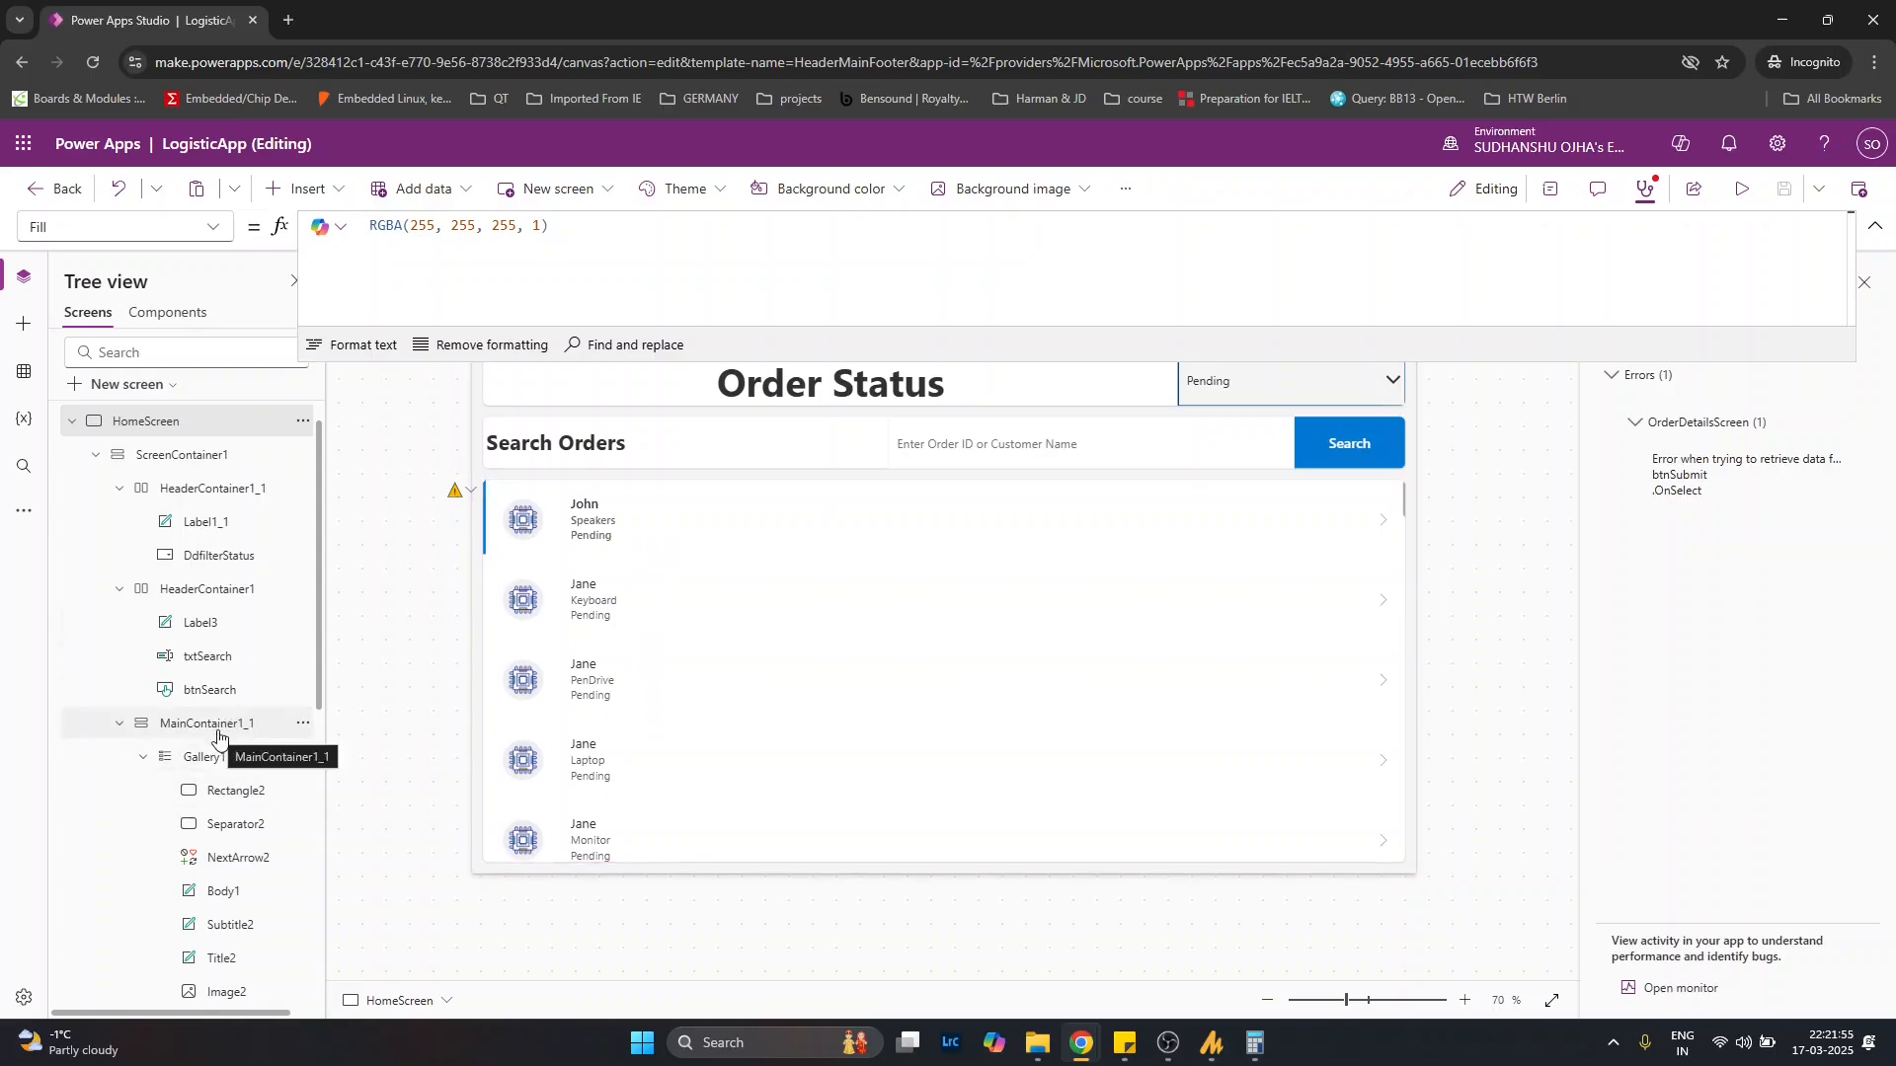
scroll(218, 738, down, 2)
click(194, 835)
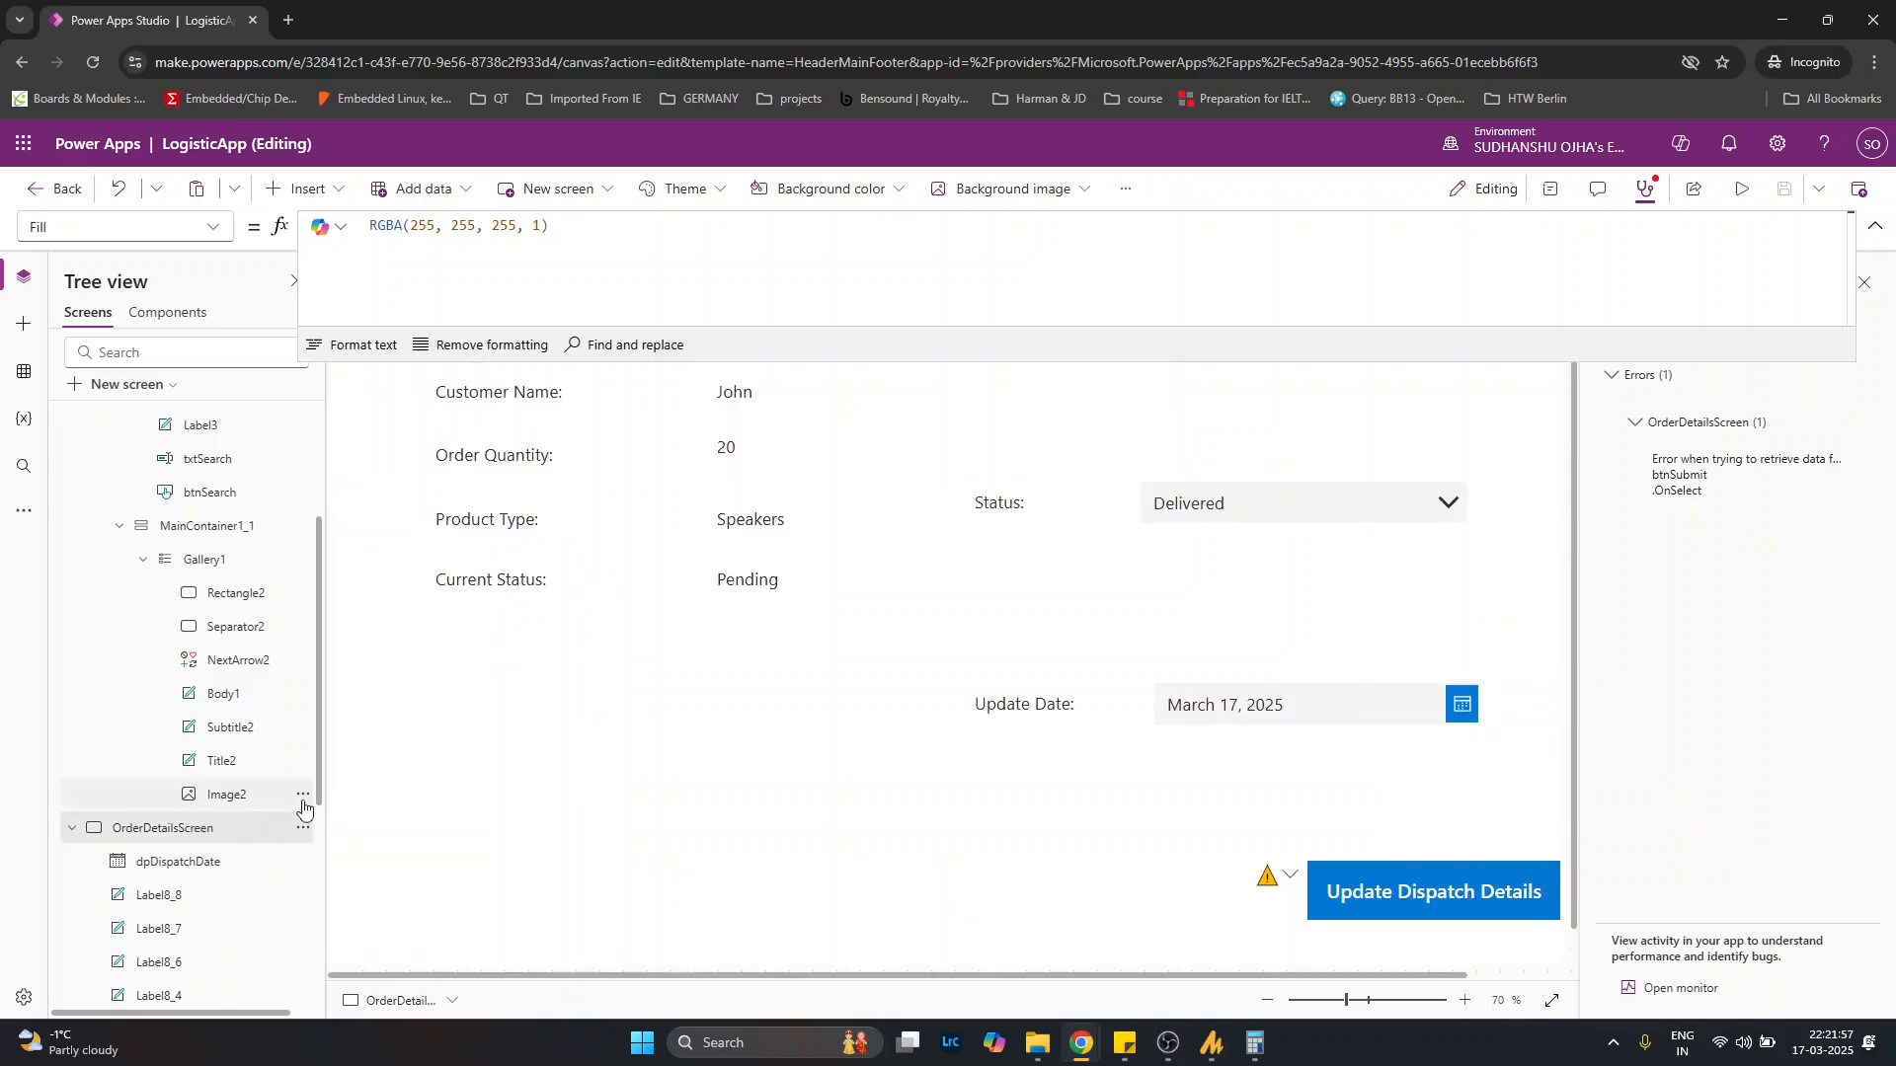
click(1875, 227)
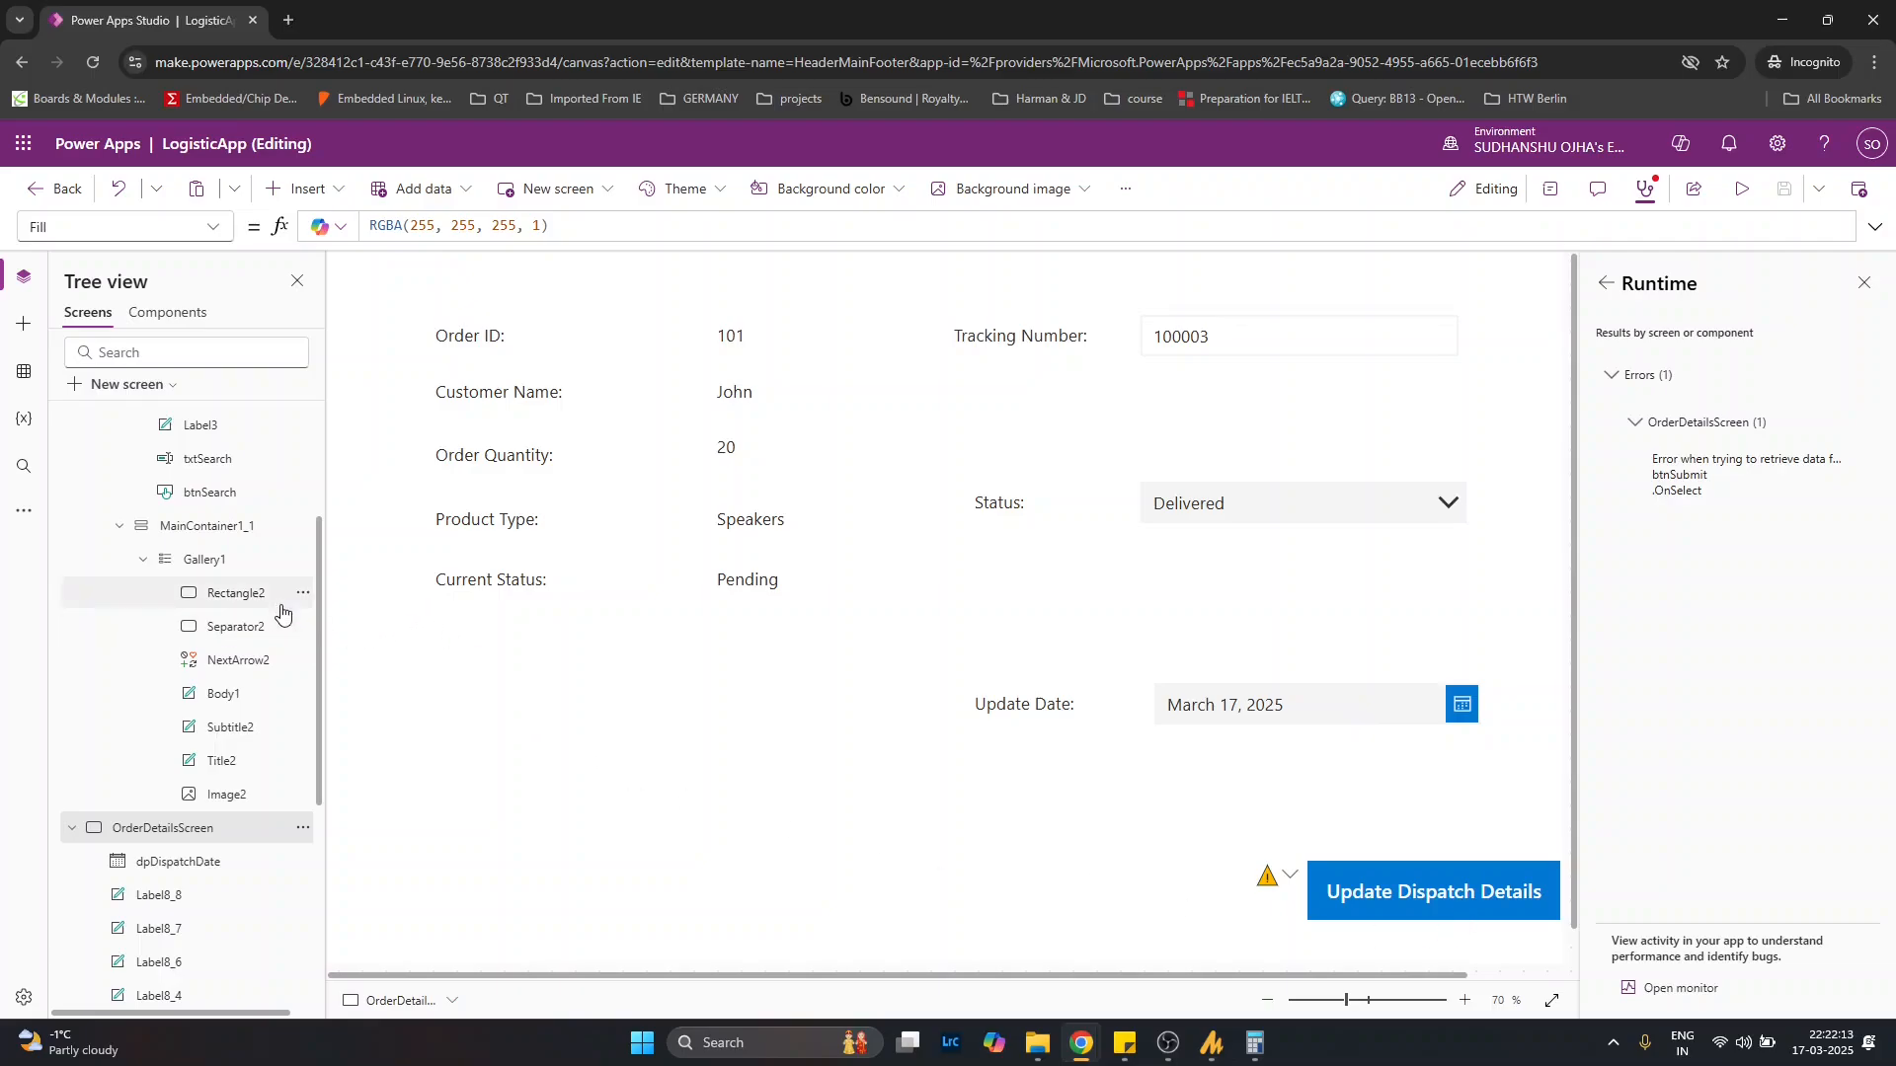
scroll(279, 582, up, 5)
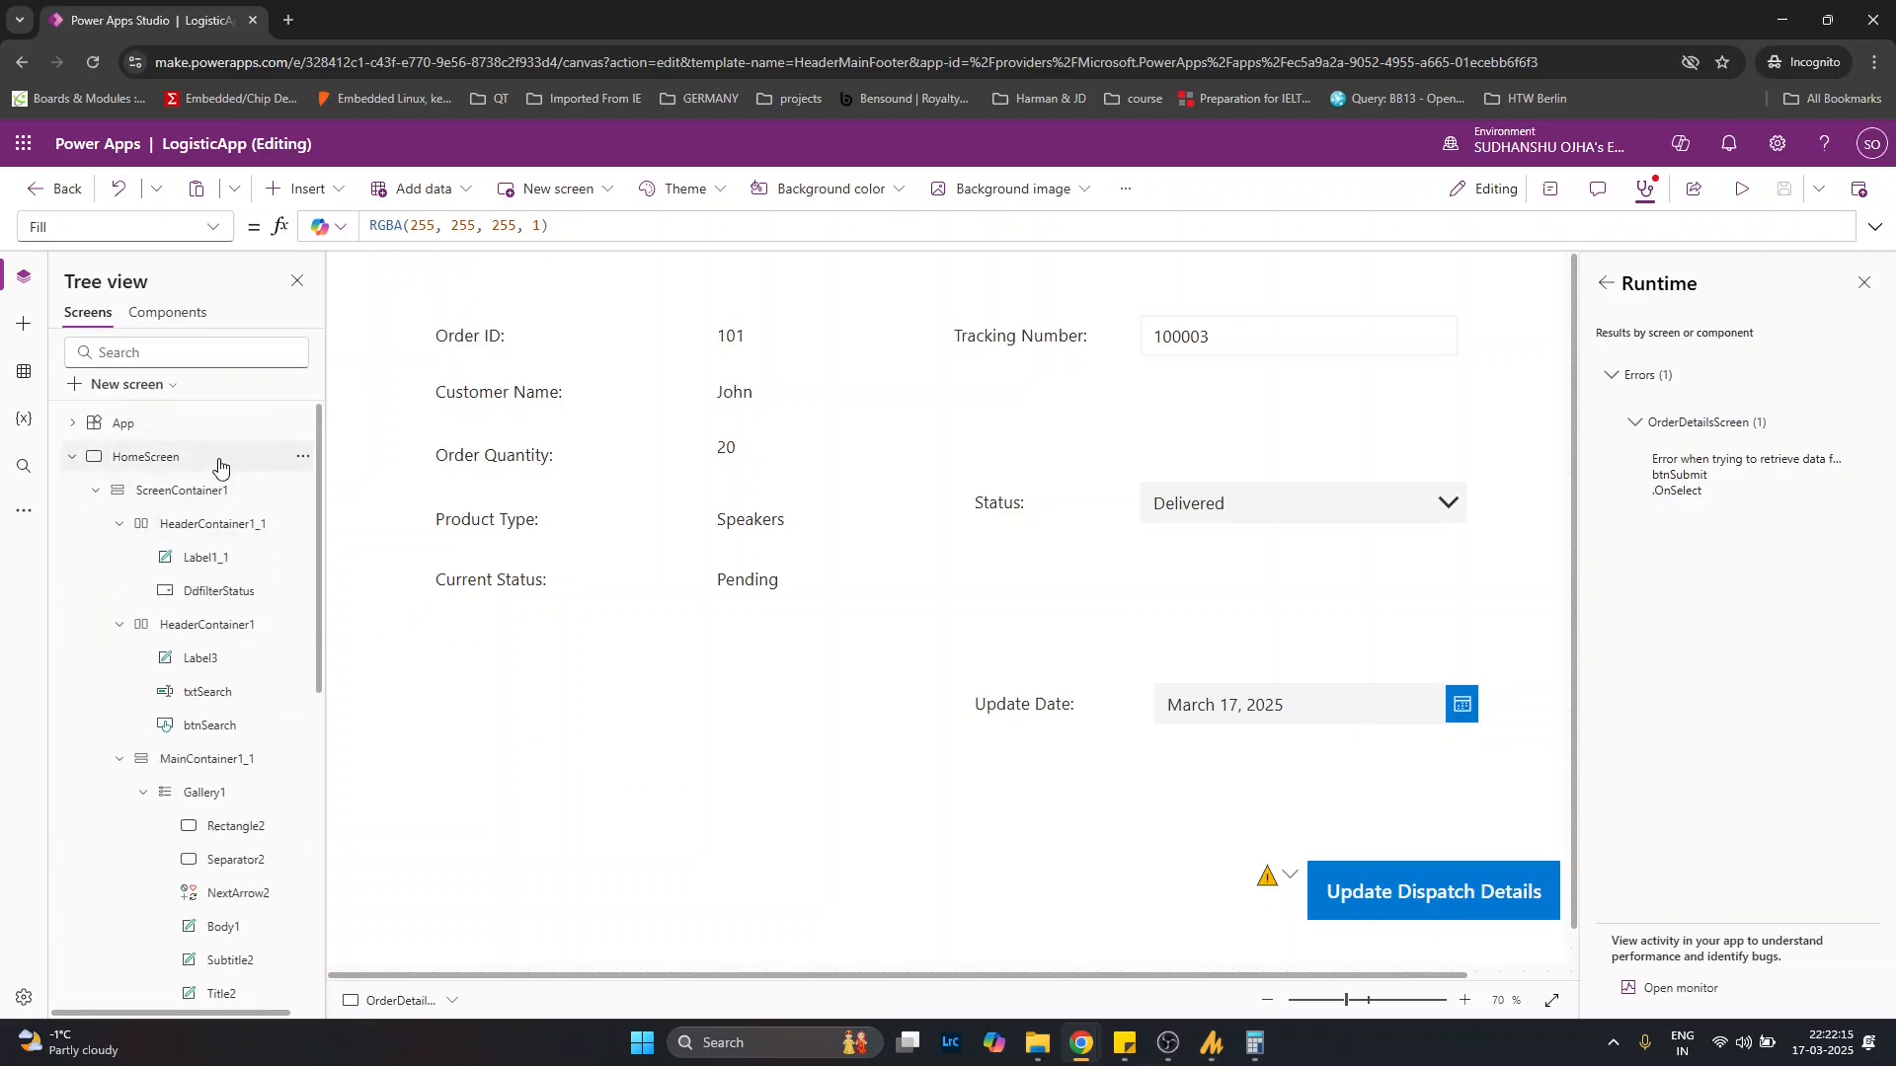
click(225, 456)
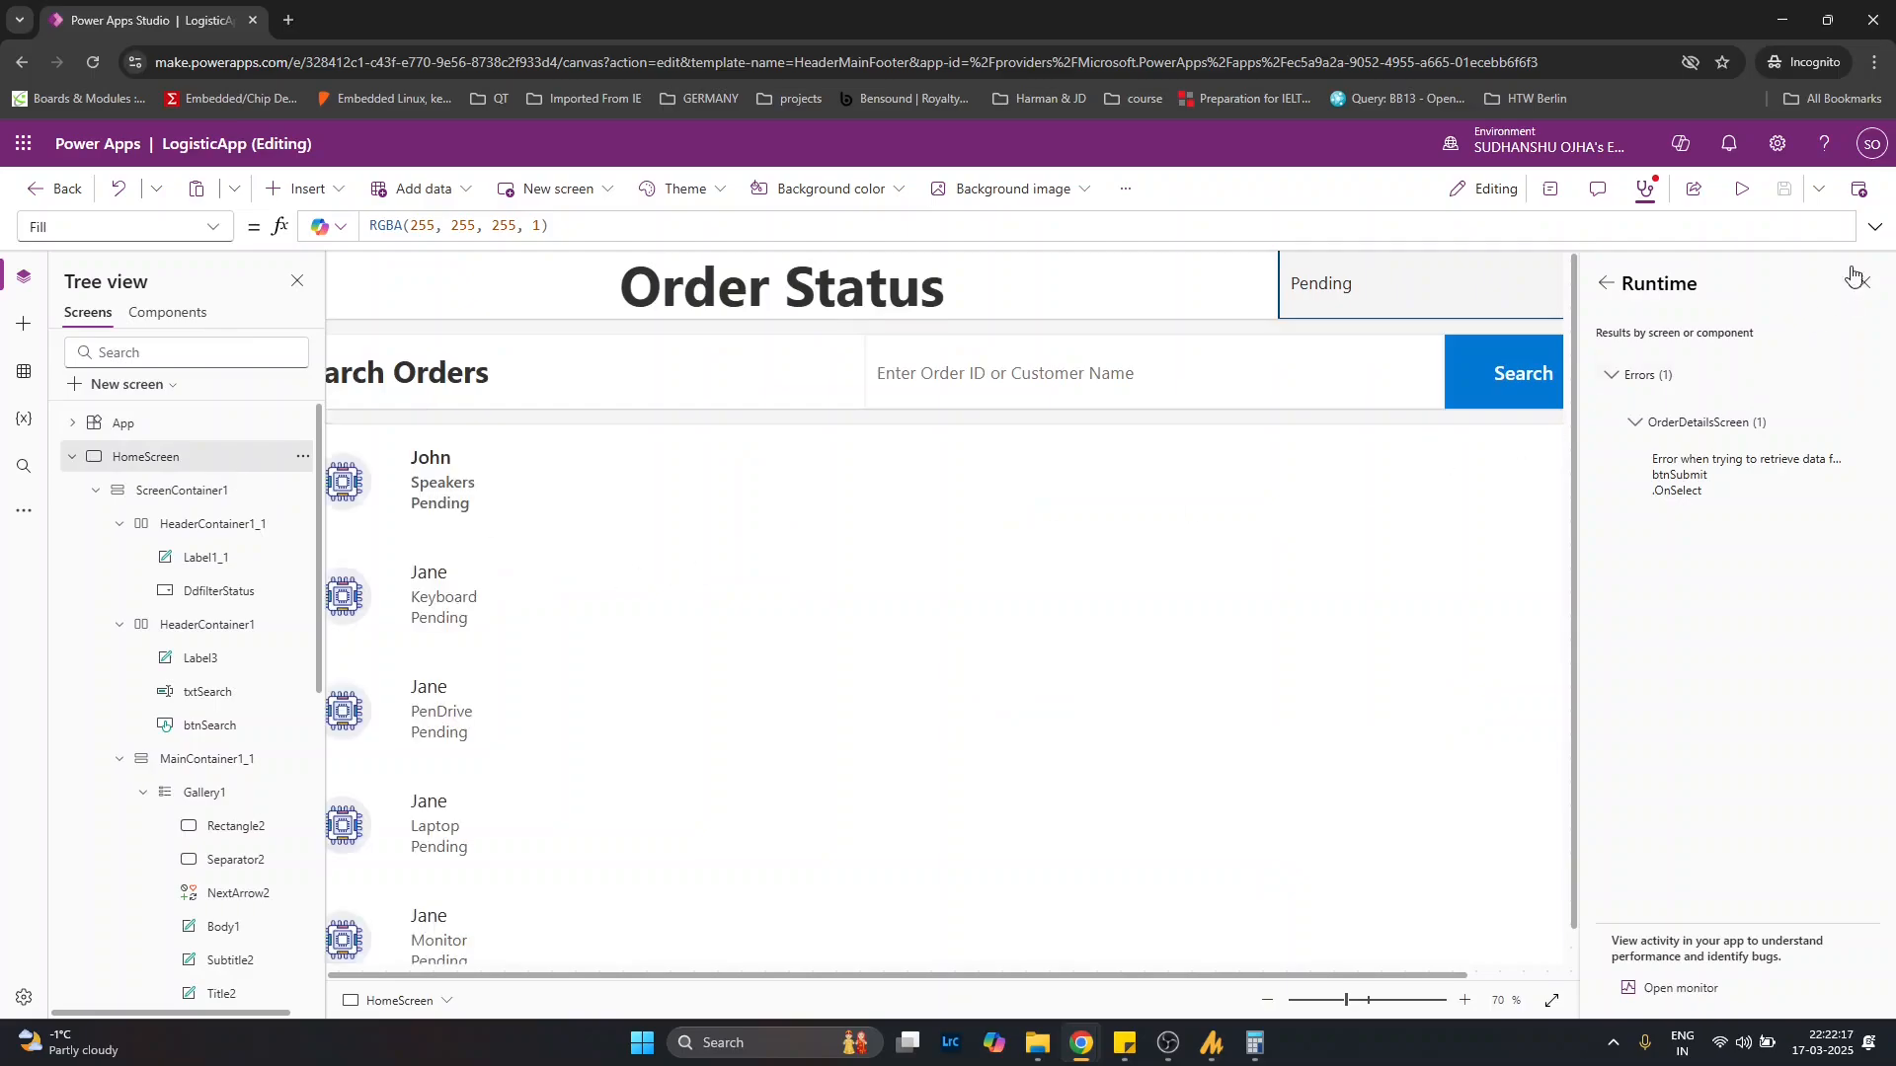
Preview LogisticApp from HomeScreen and browse the Order Status list with the status filter set to All
click(1743, 189)
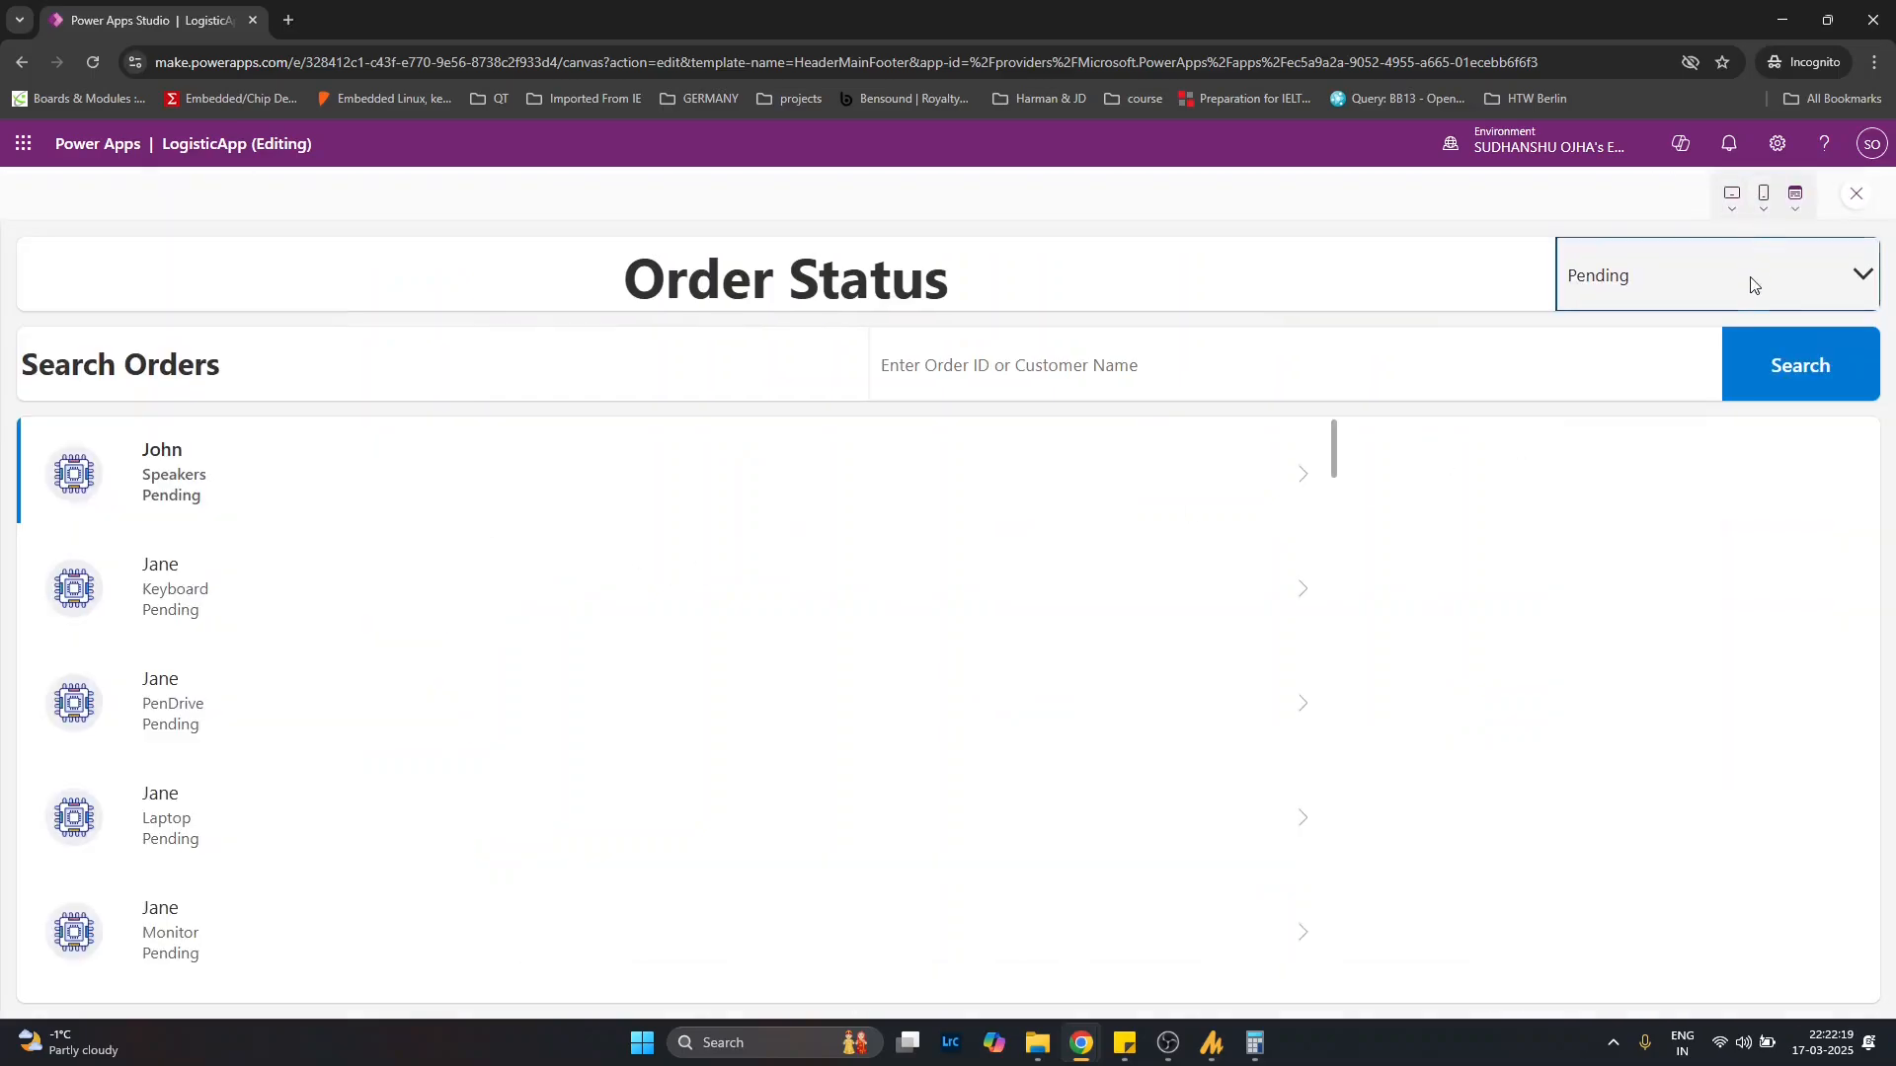
click(1036, 385)
click(1666, 277)
click(1607, 332)
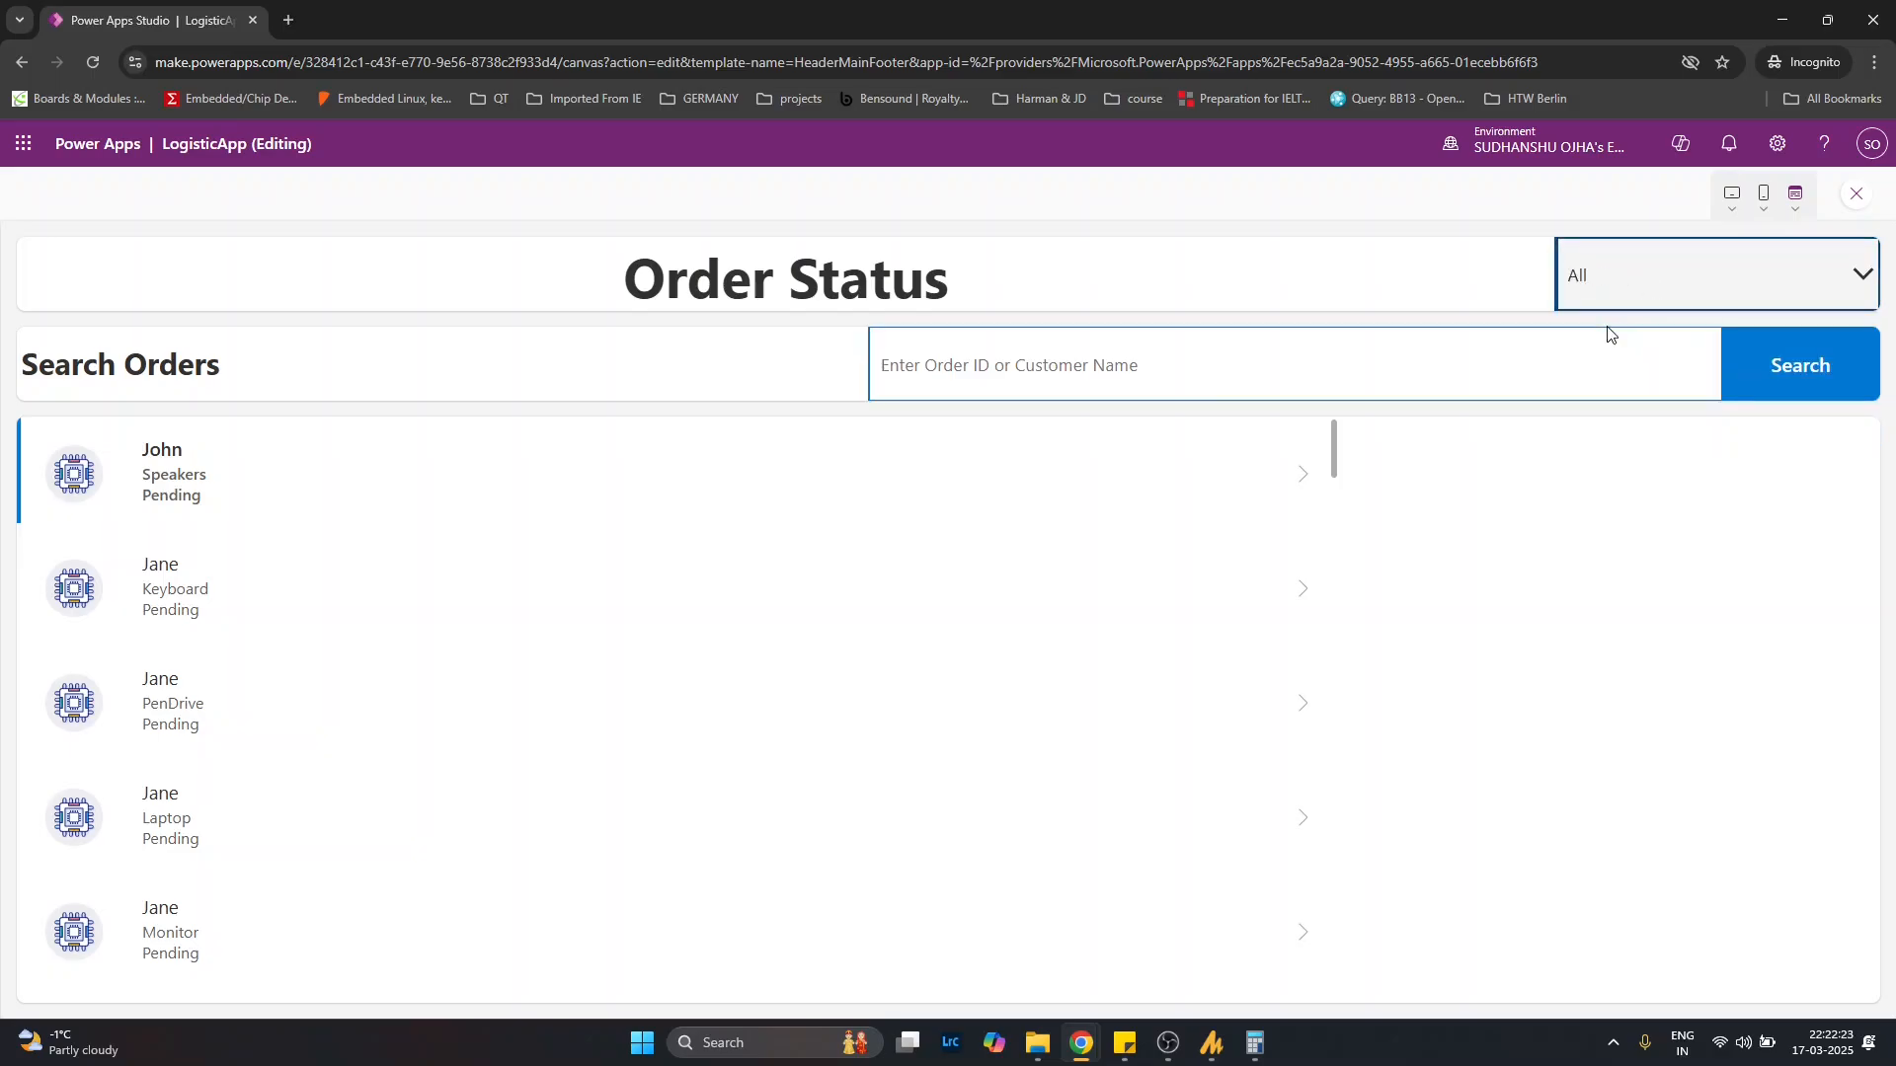
scroll(237, 498, down, 5)
scroll(247, 510, down, 10)
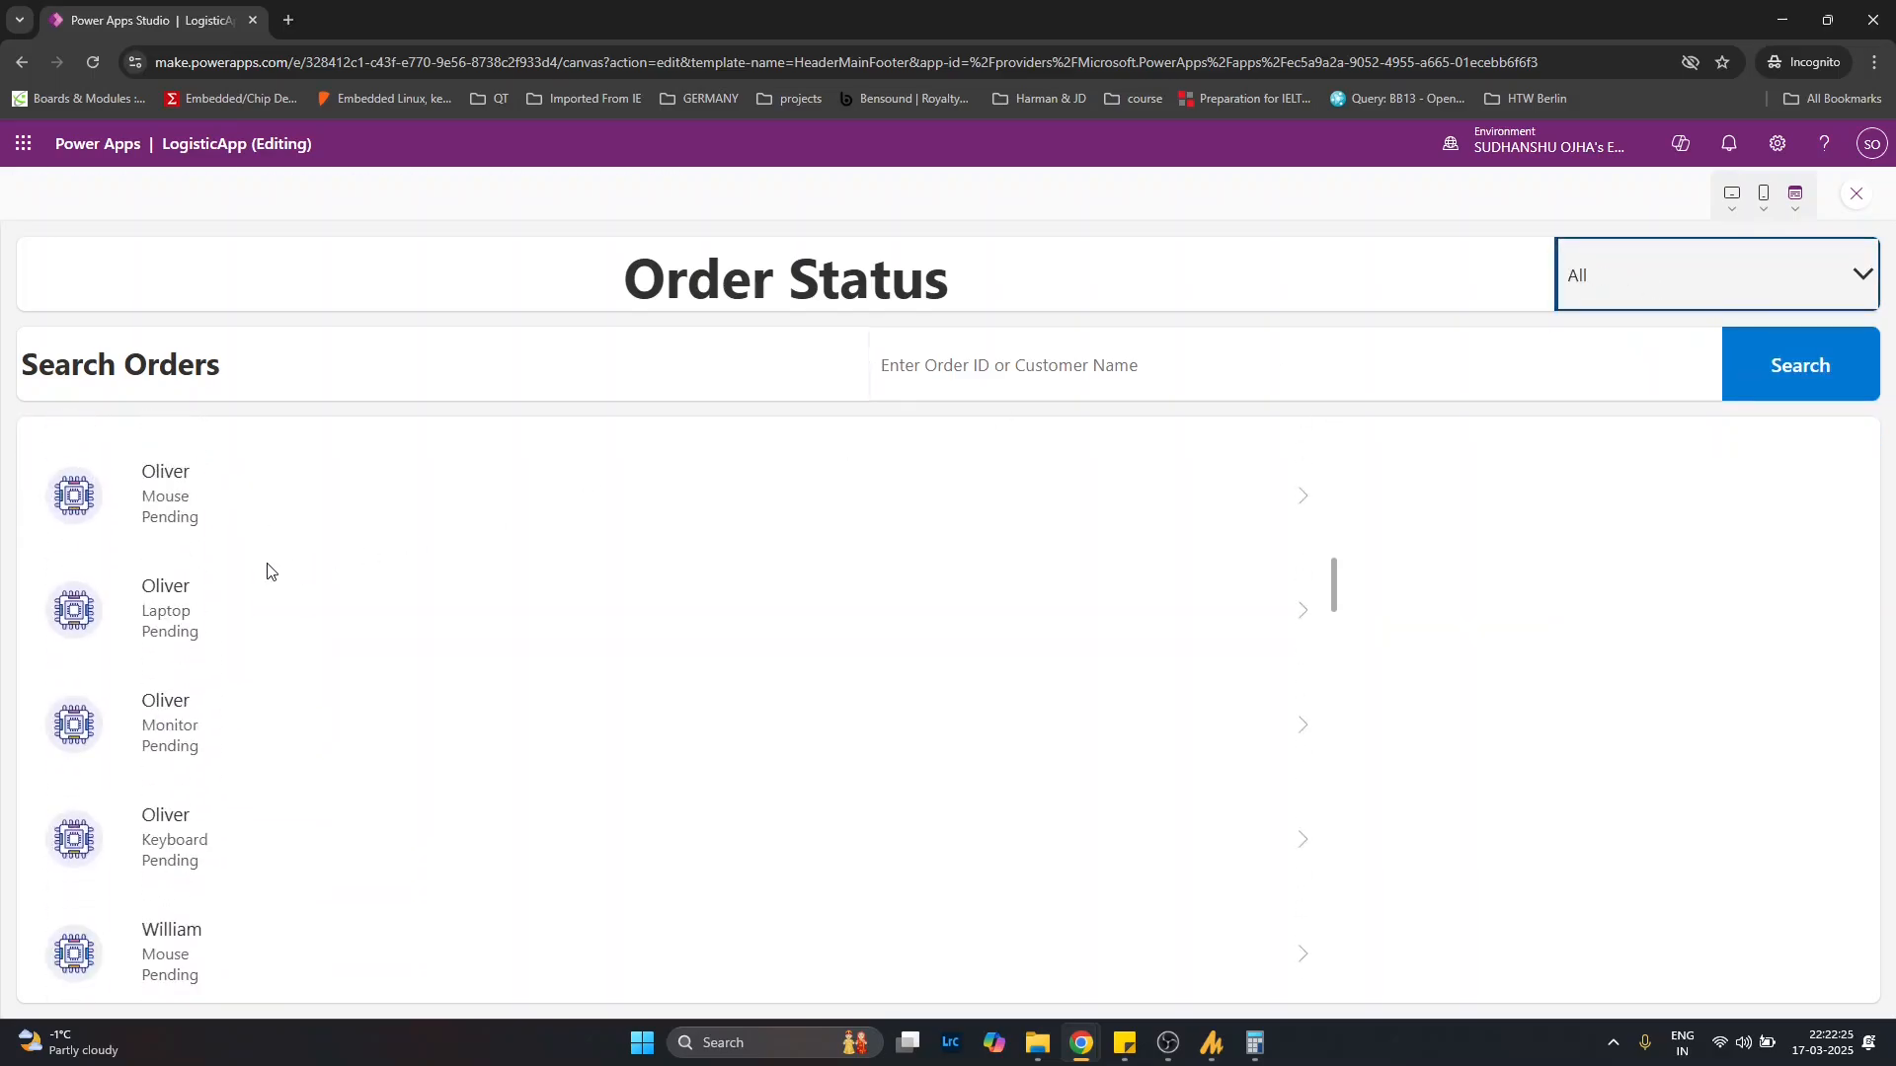
scroll(272, 588, down, 3)
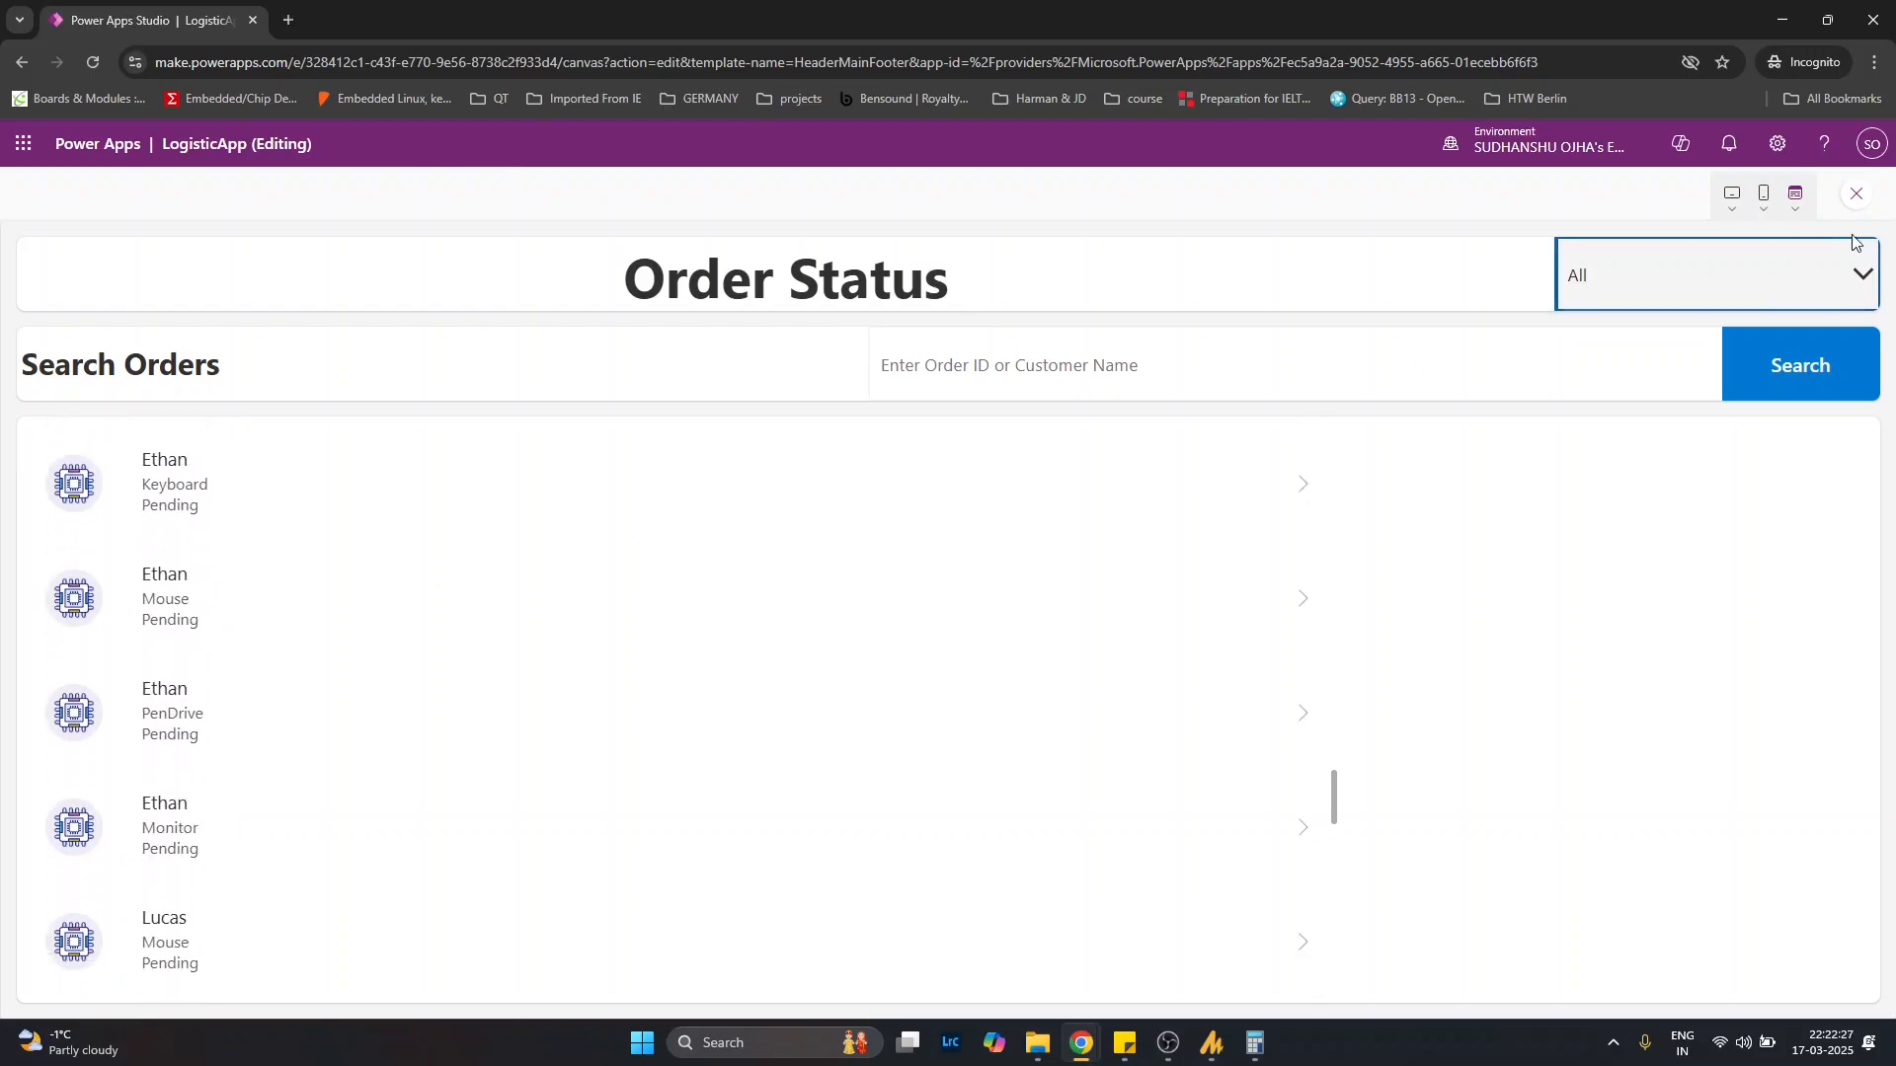
Filter the Order Status list by Delivered and Dispatched in turn, and set it back to All to browse the orders
click(1757, 258)
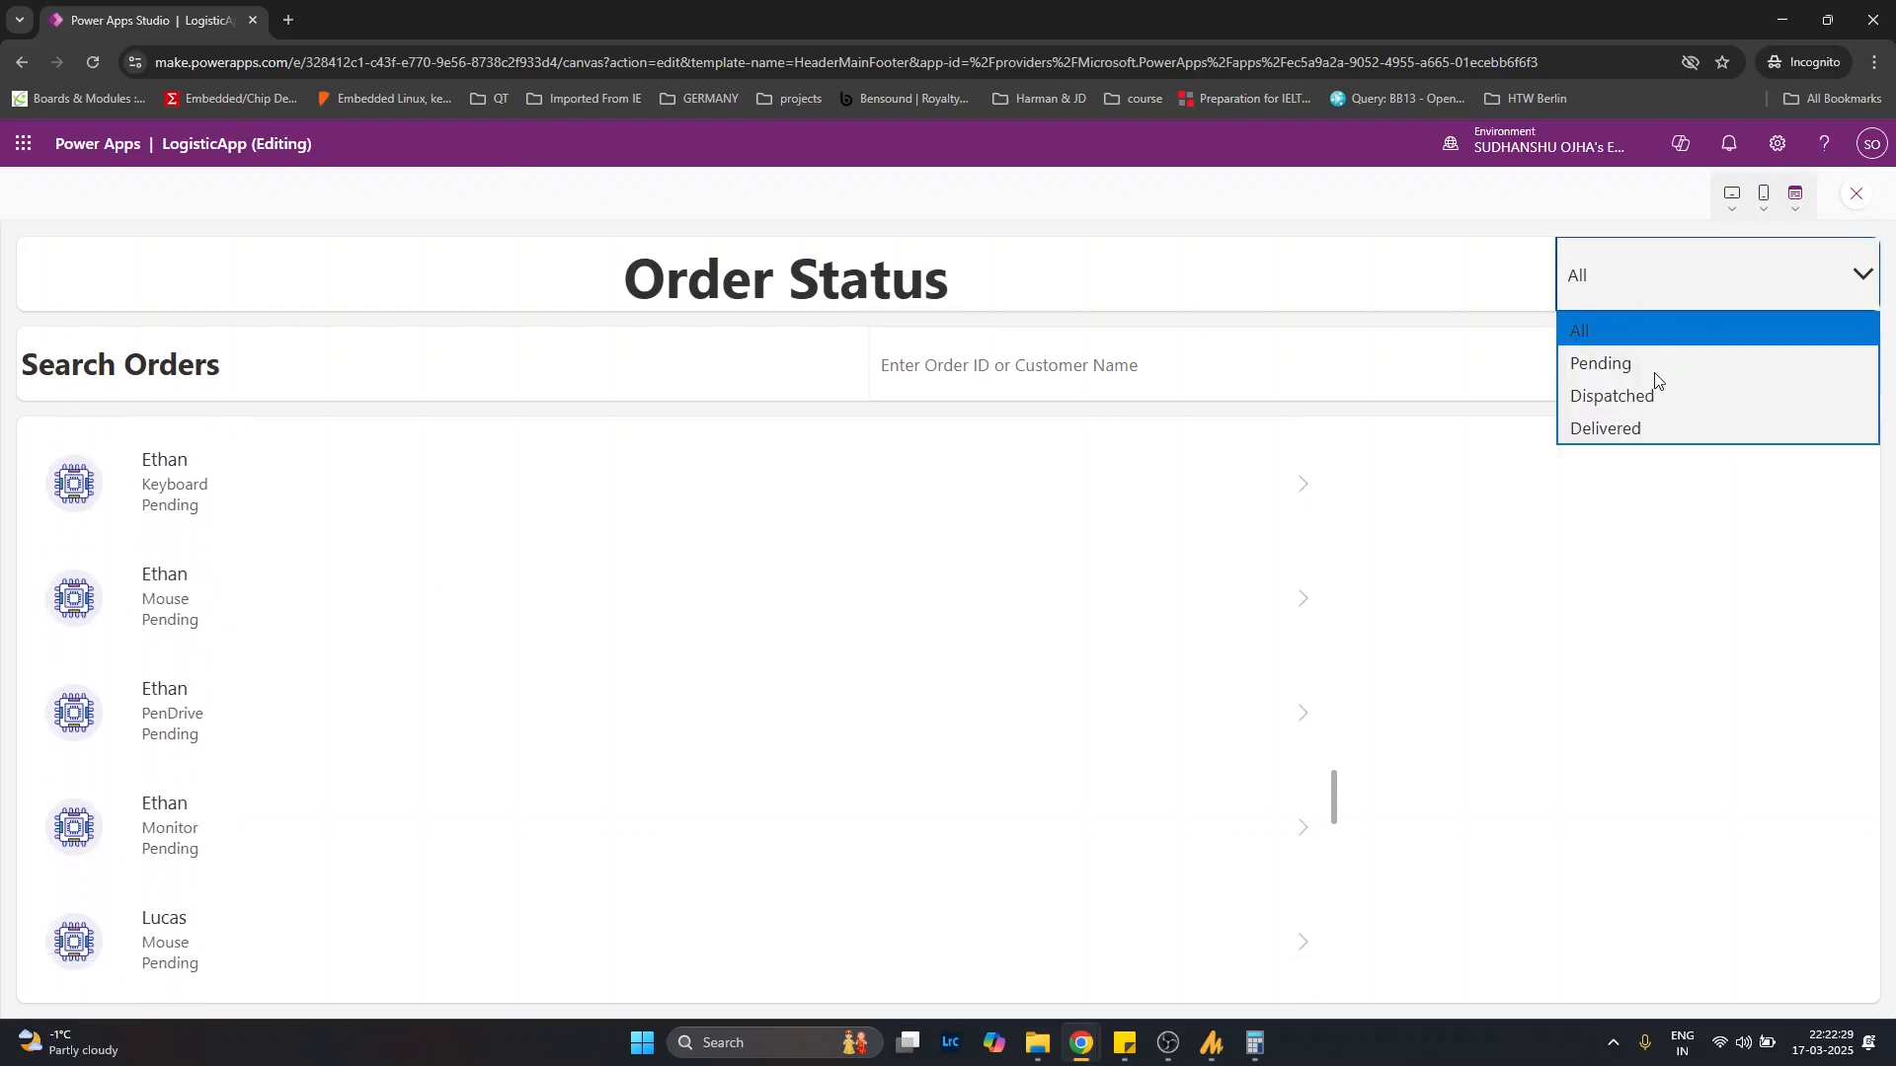
click(1655, 427)
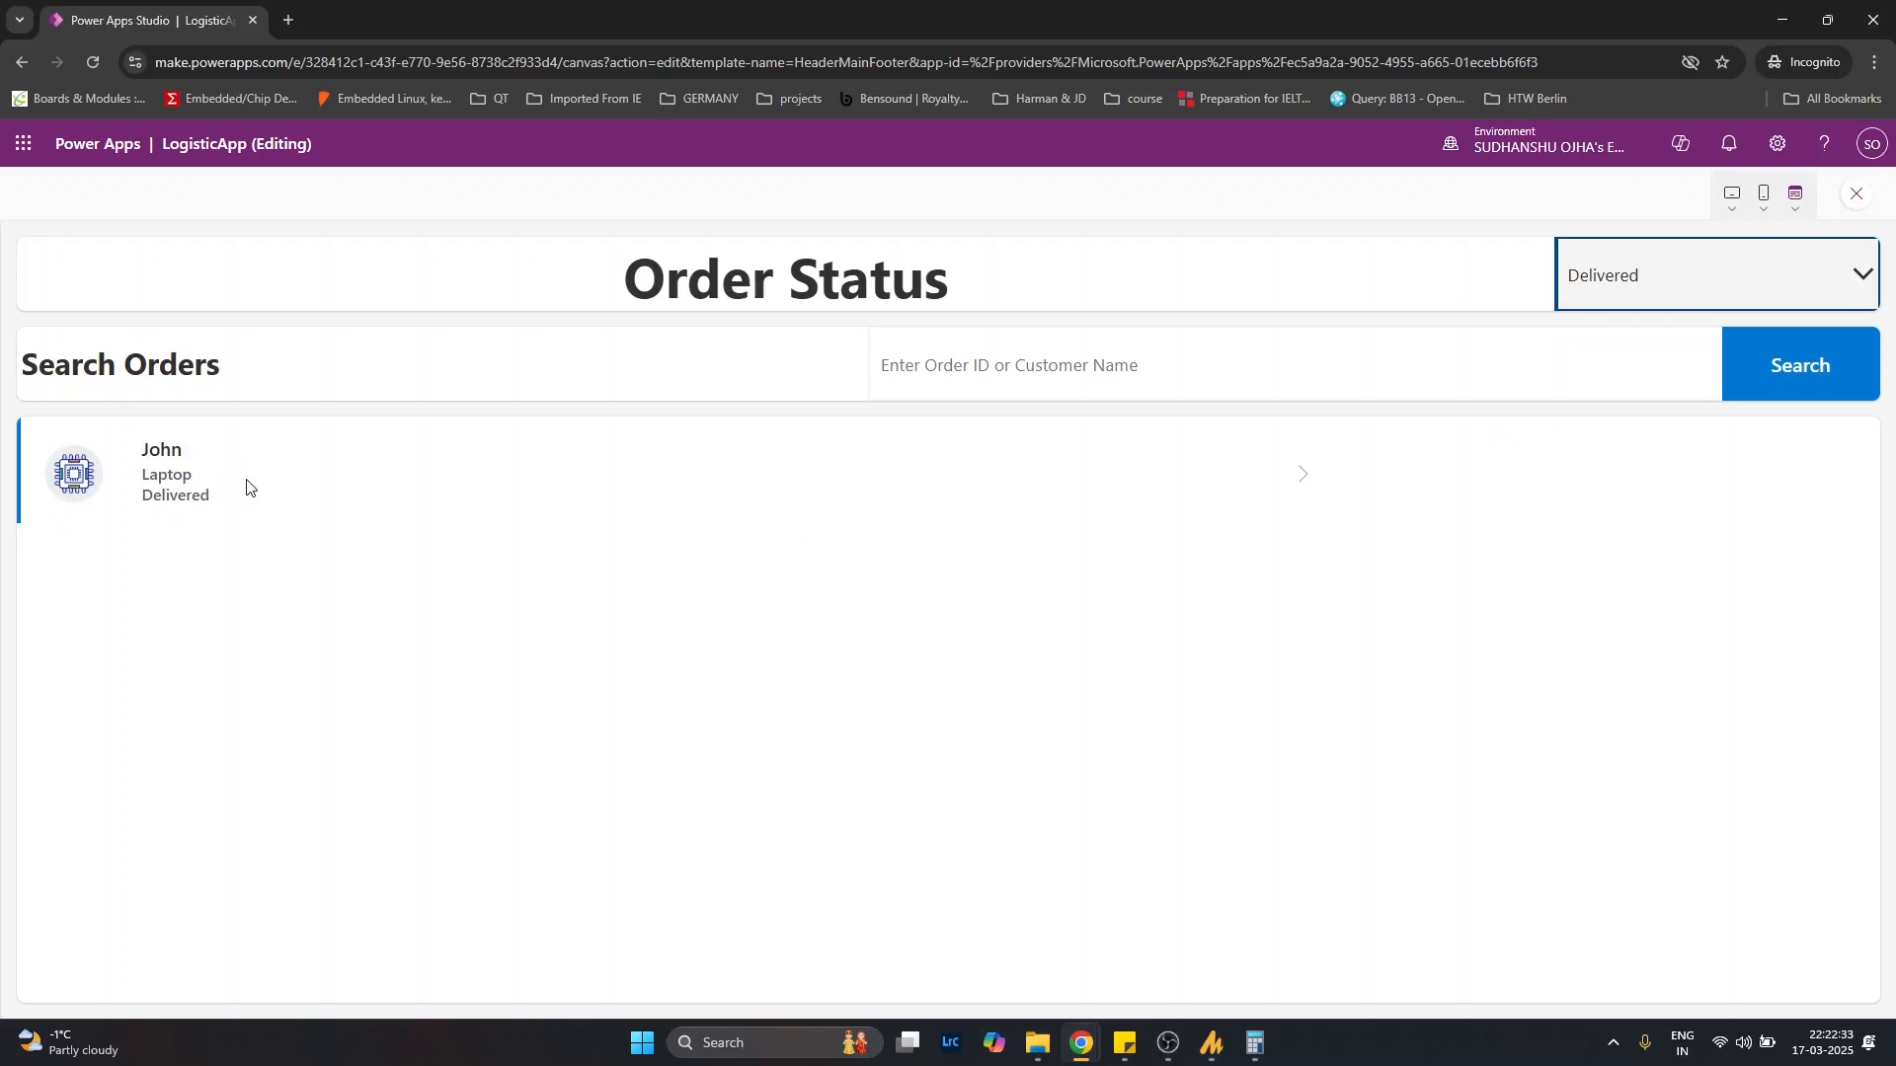
click(1757, 286)
click(1634, 396)
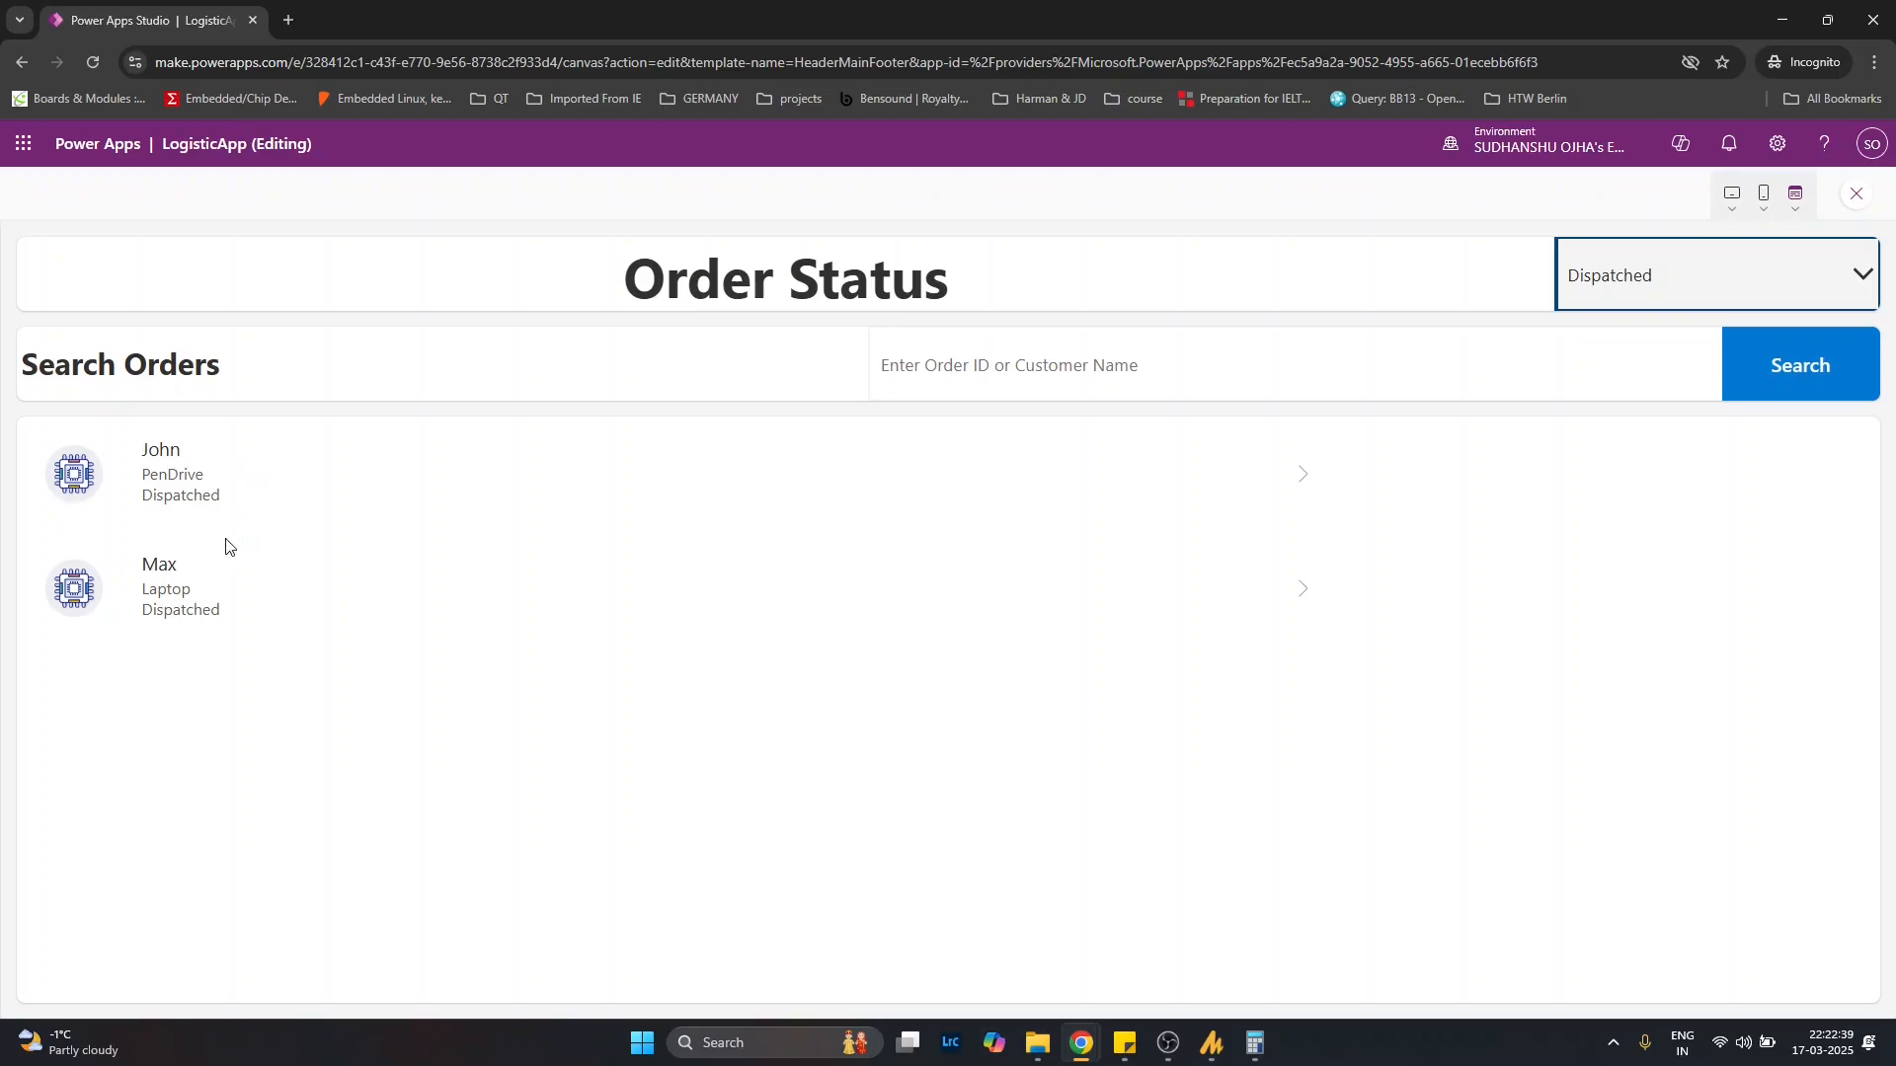
click(1613, 294)
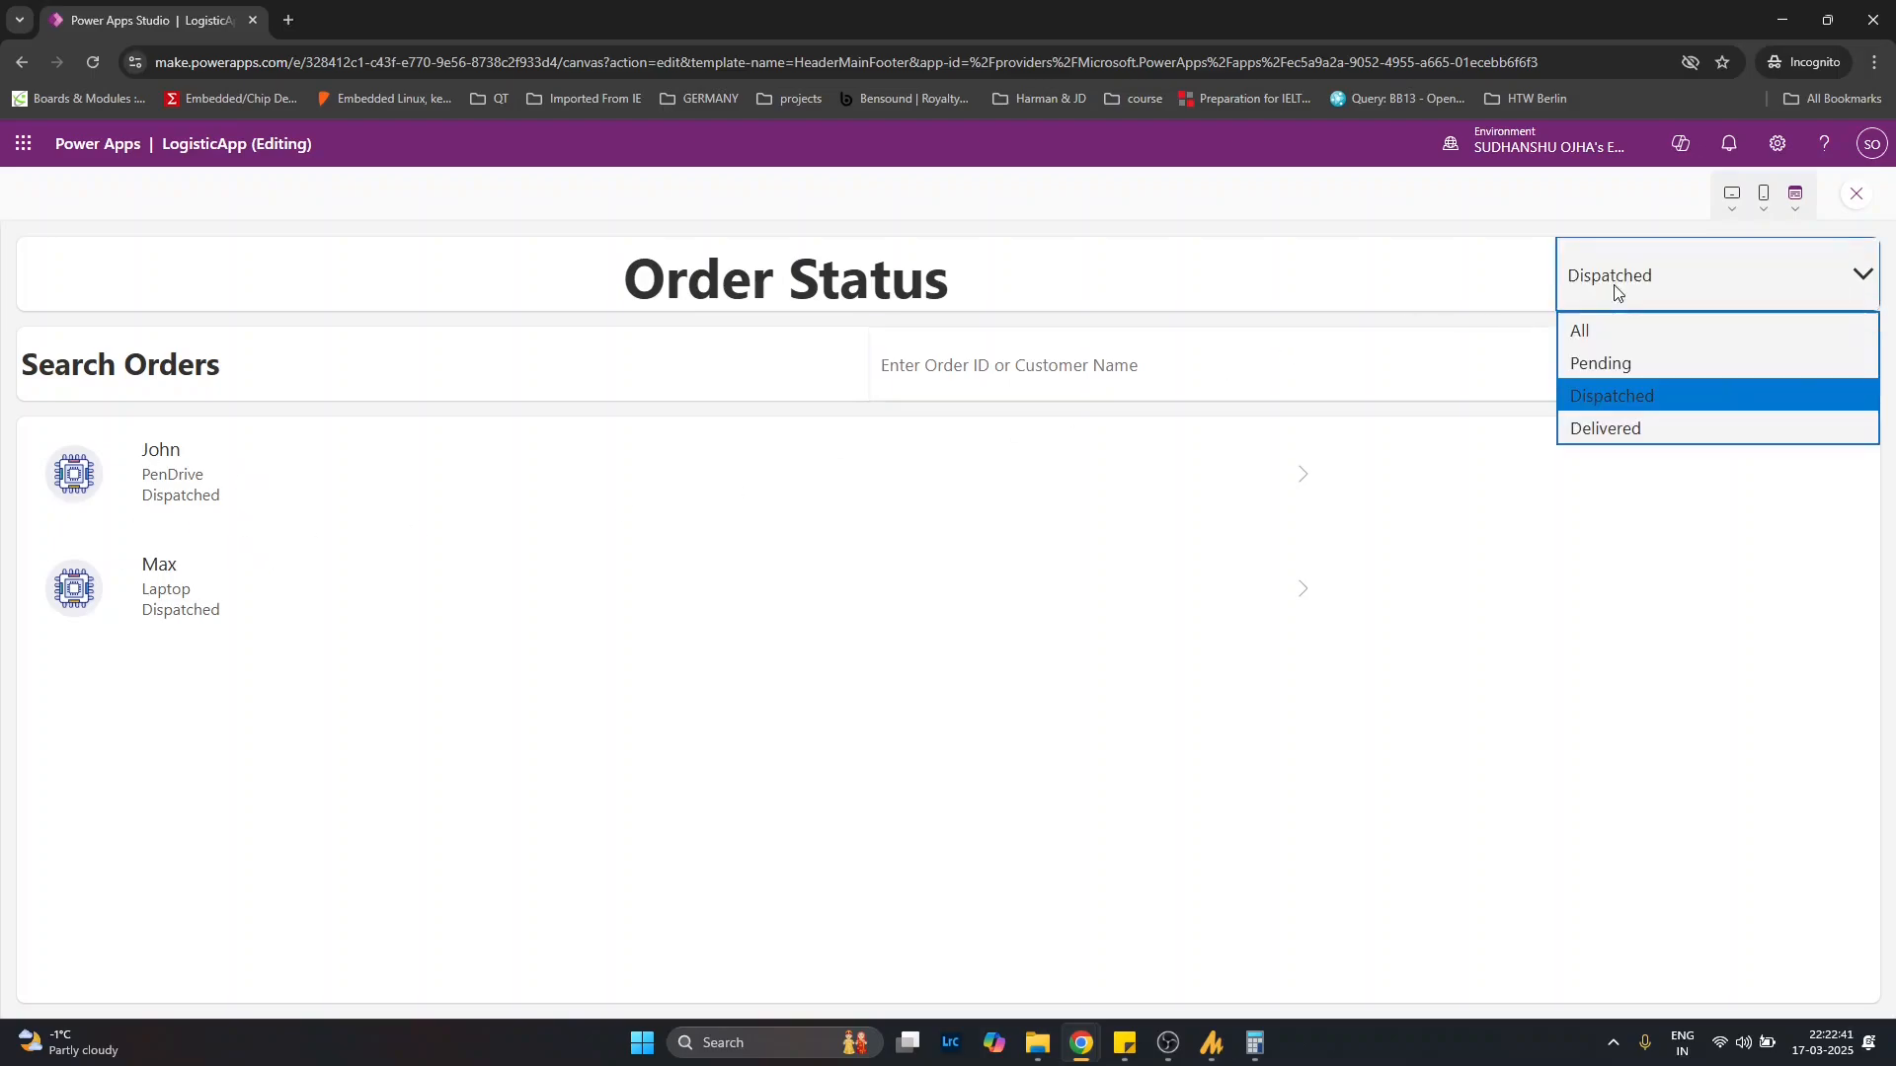
click(1604, 336)
scroll(476, 644, down, 4)
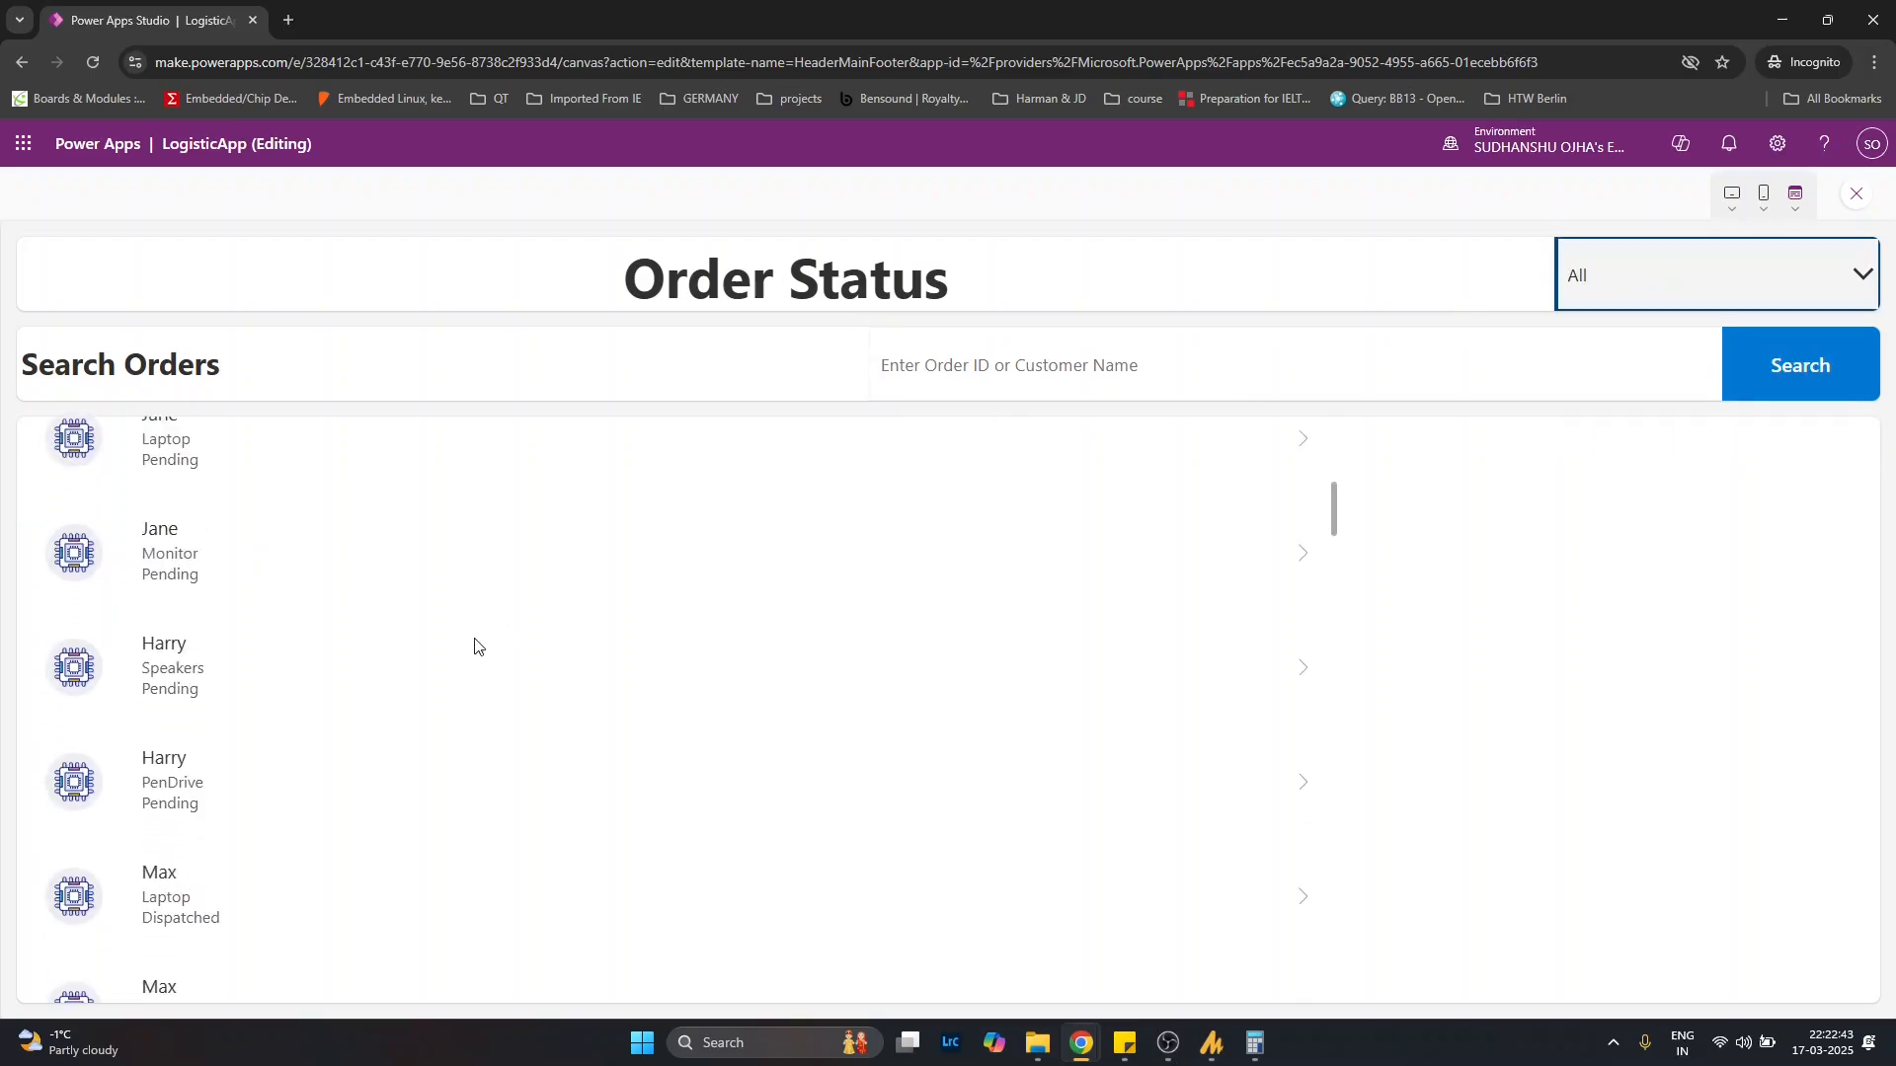
scroll(475, 646, down, 6)
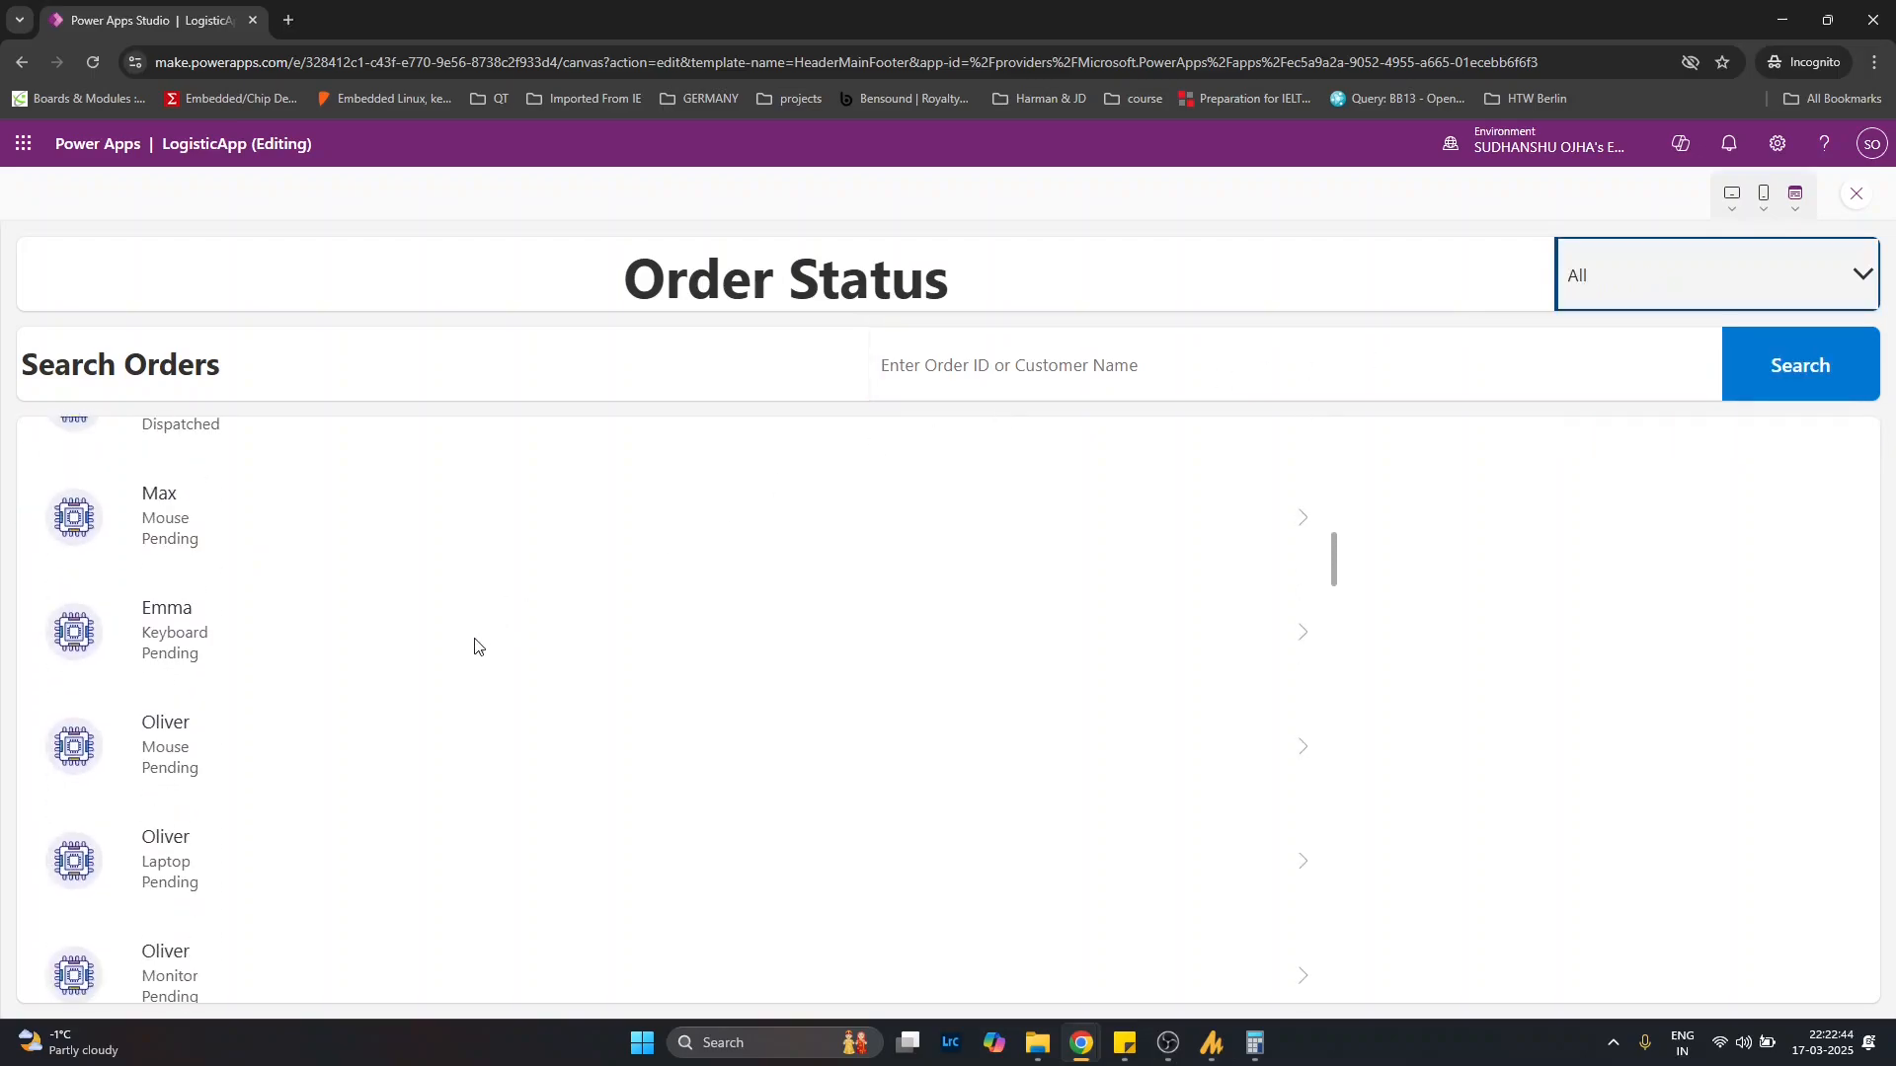
Search the orders by the first three letters of a customer's name and open that customer's Keyboard order
click(945, 375)
text(Oli)
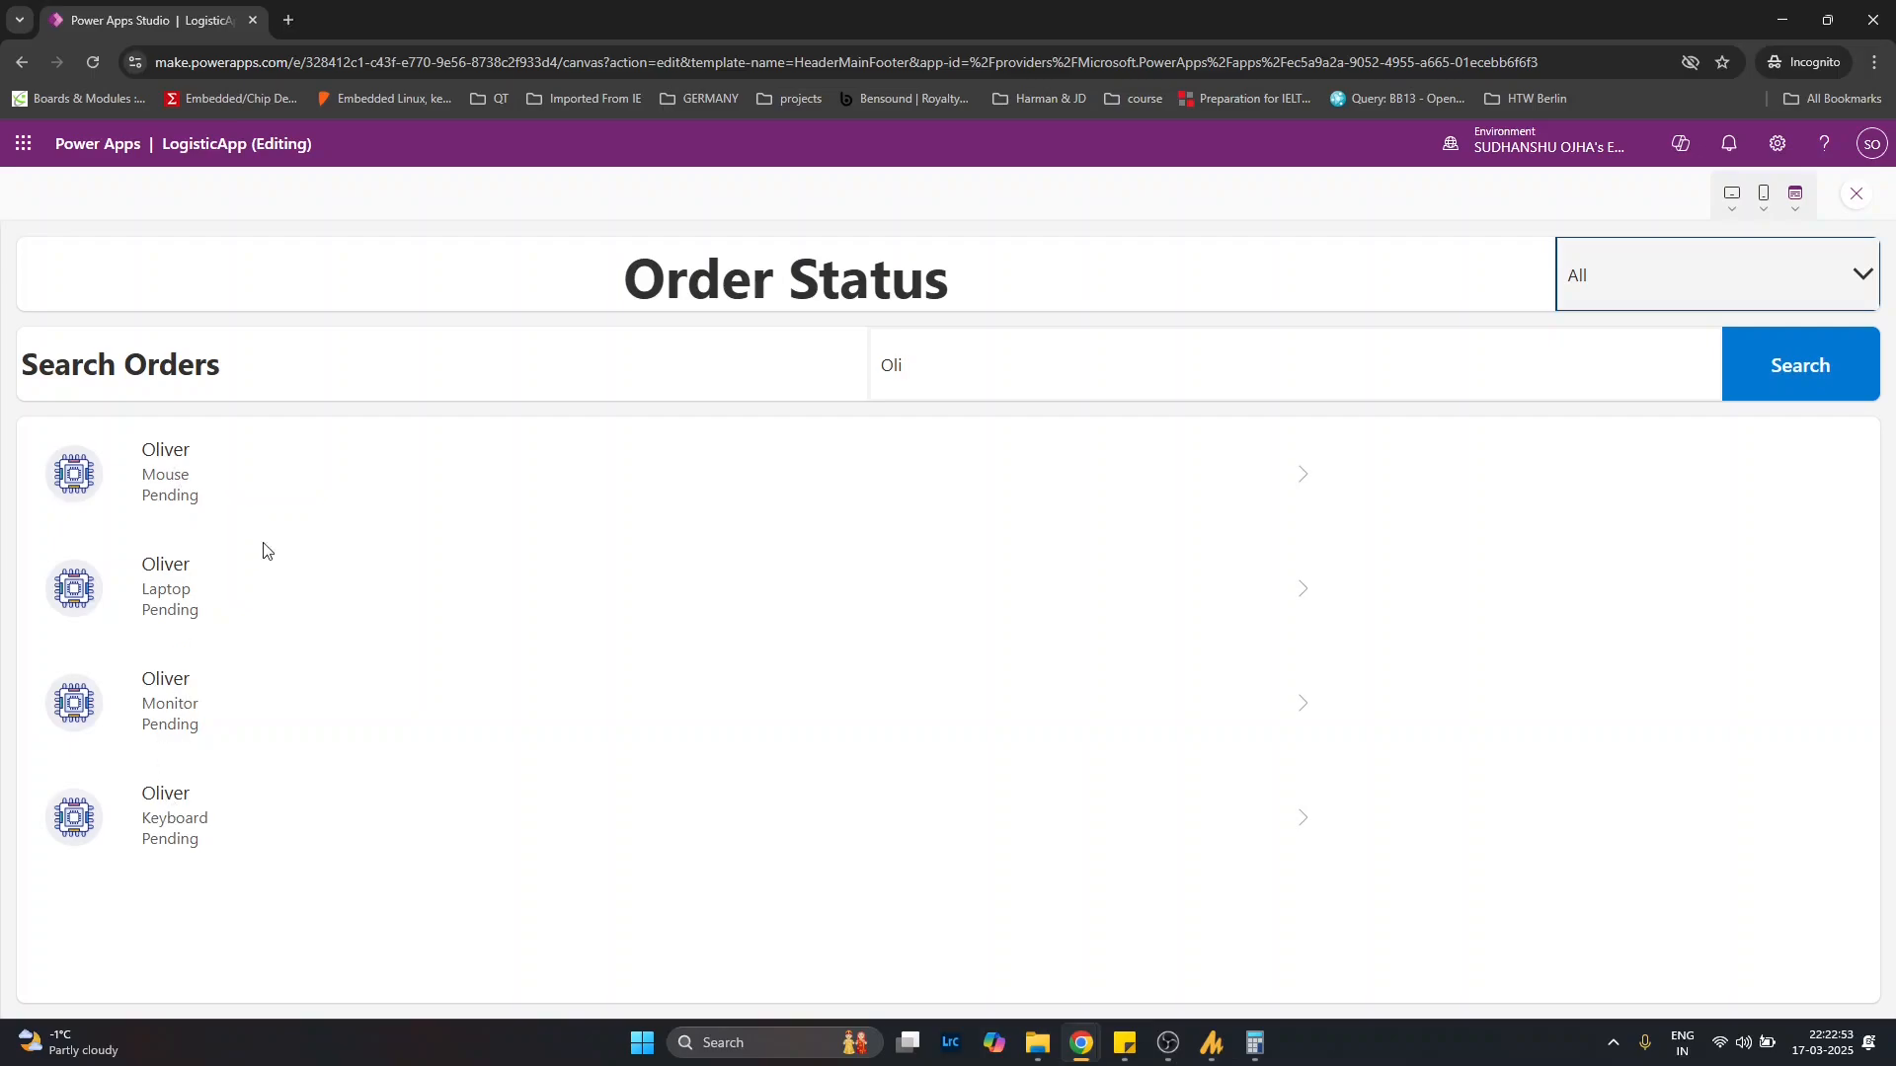
click(1300, 828)
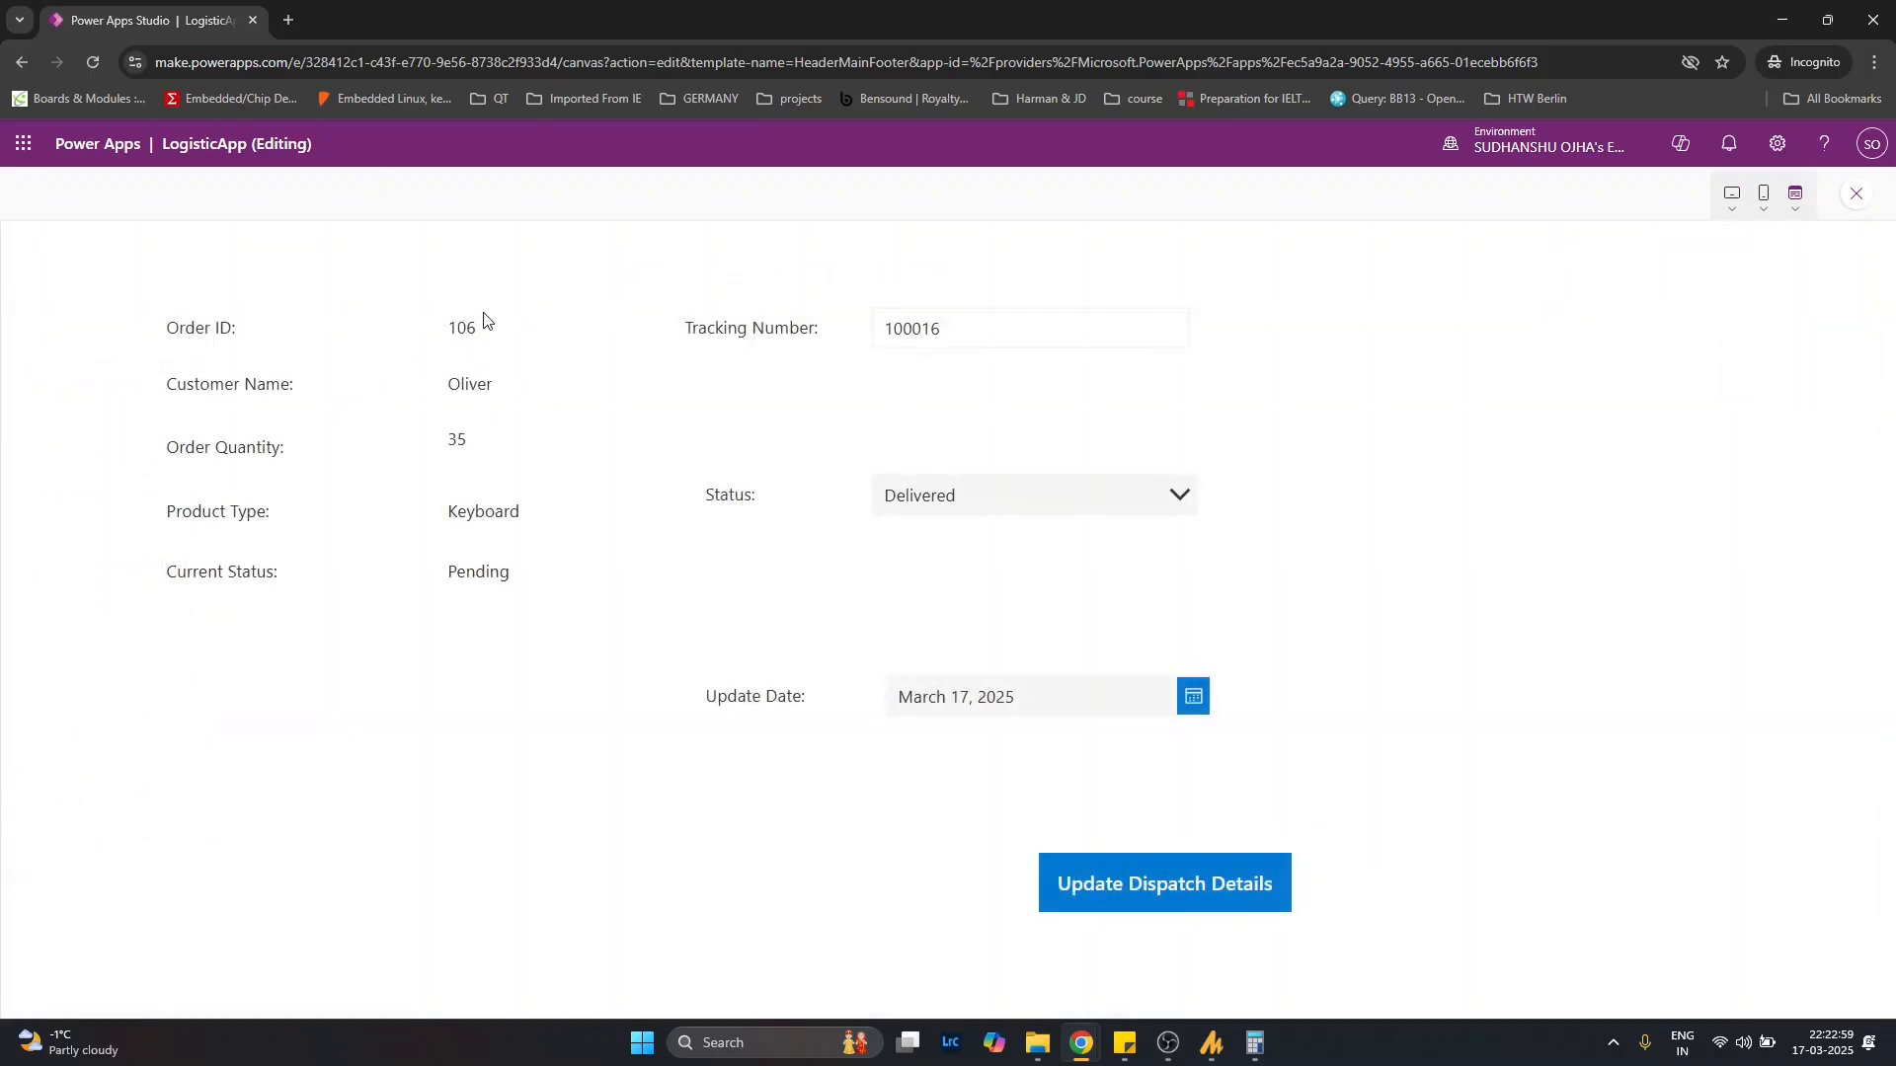
Submit the Keyboard order's dispatch details with status Delivered and update date March 17, 2025, and dismiss the error banner
click(1182, 496)
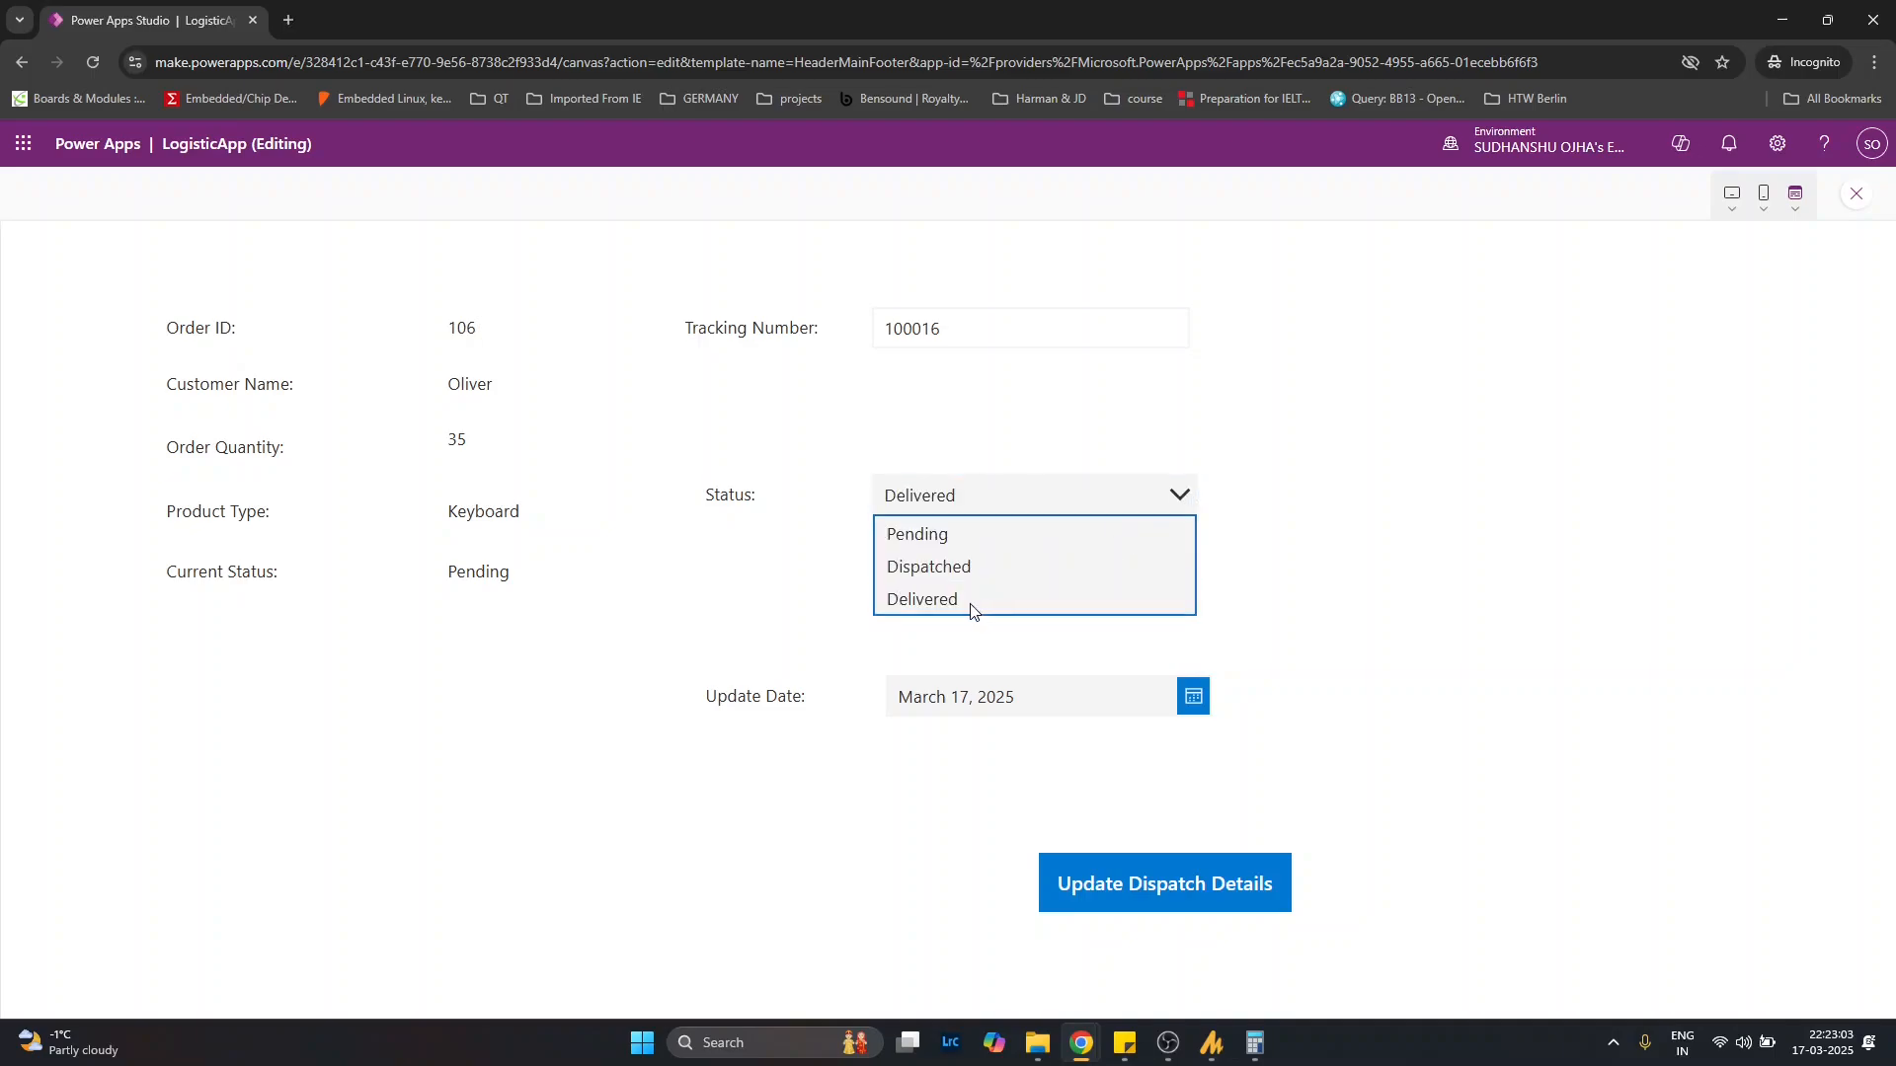
click(949, 603)
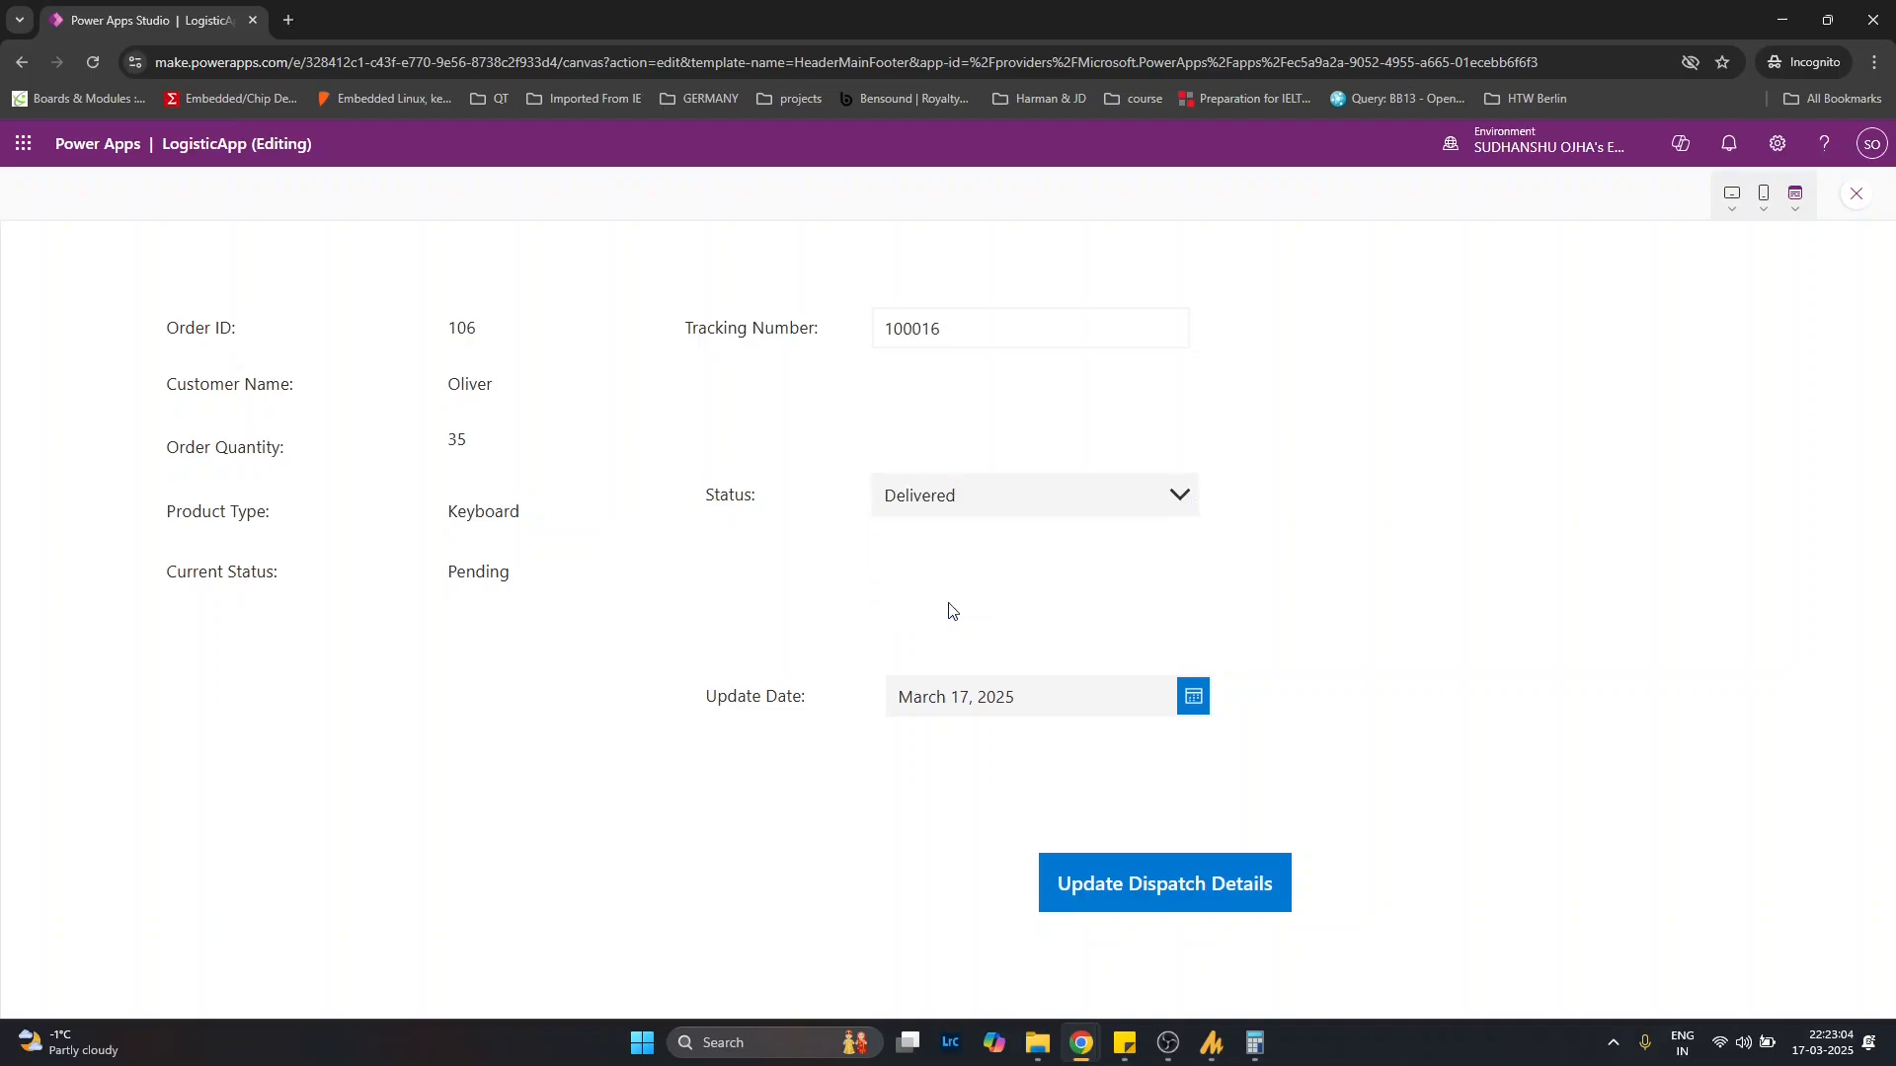
click(1204, 704)
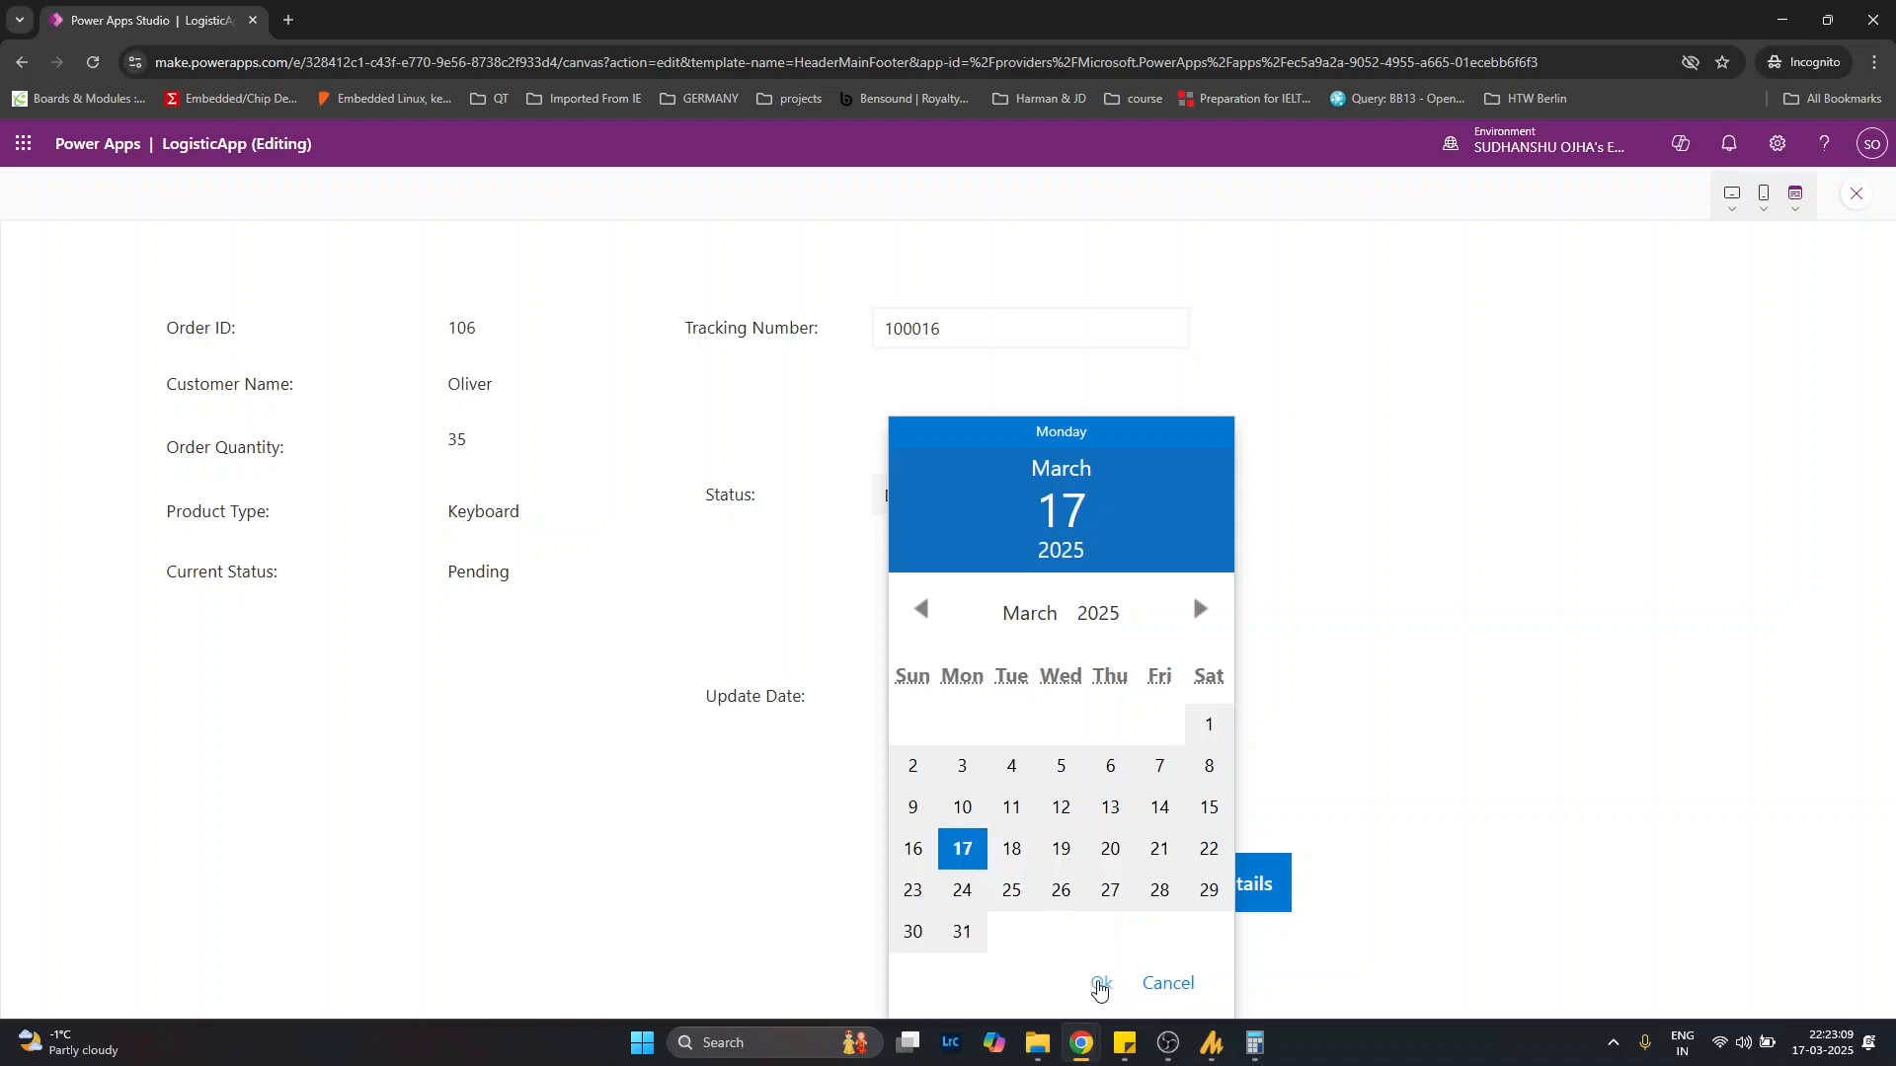
click(1099, 983)
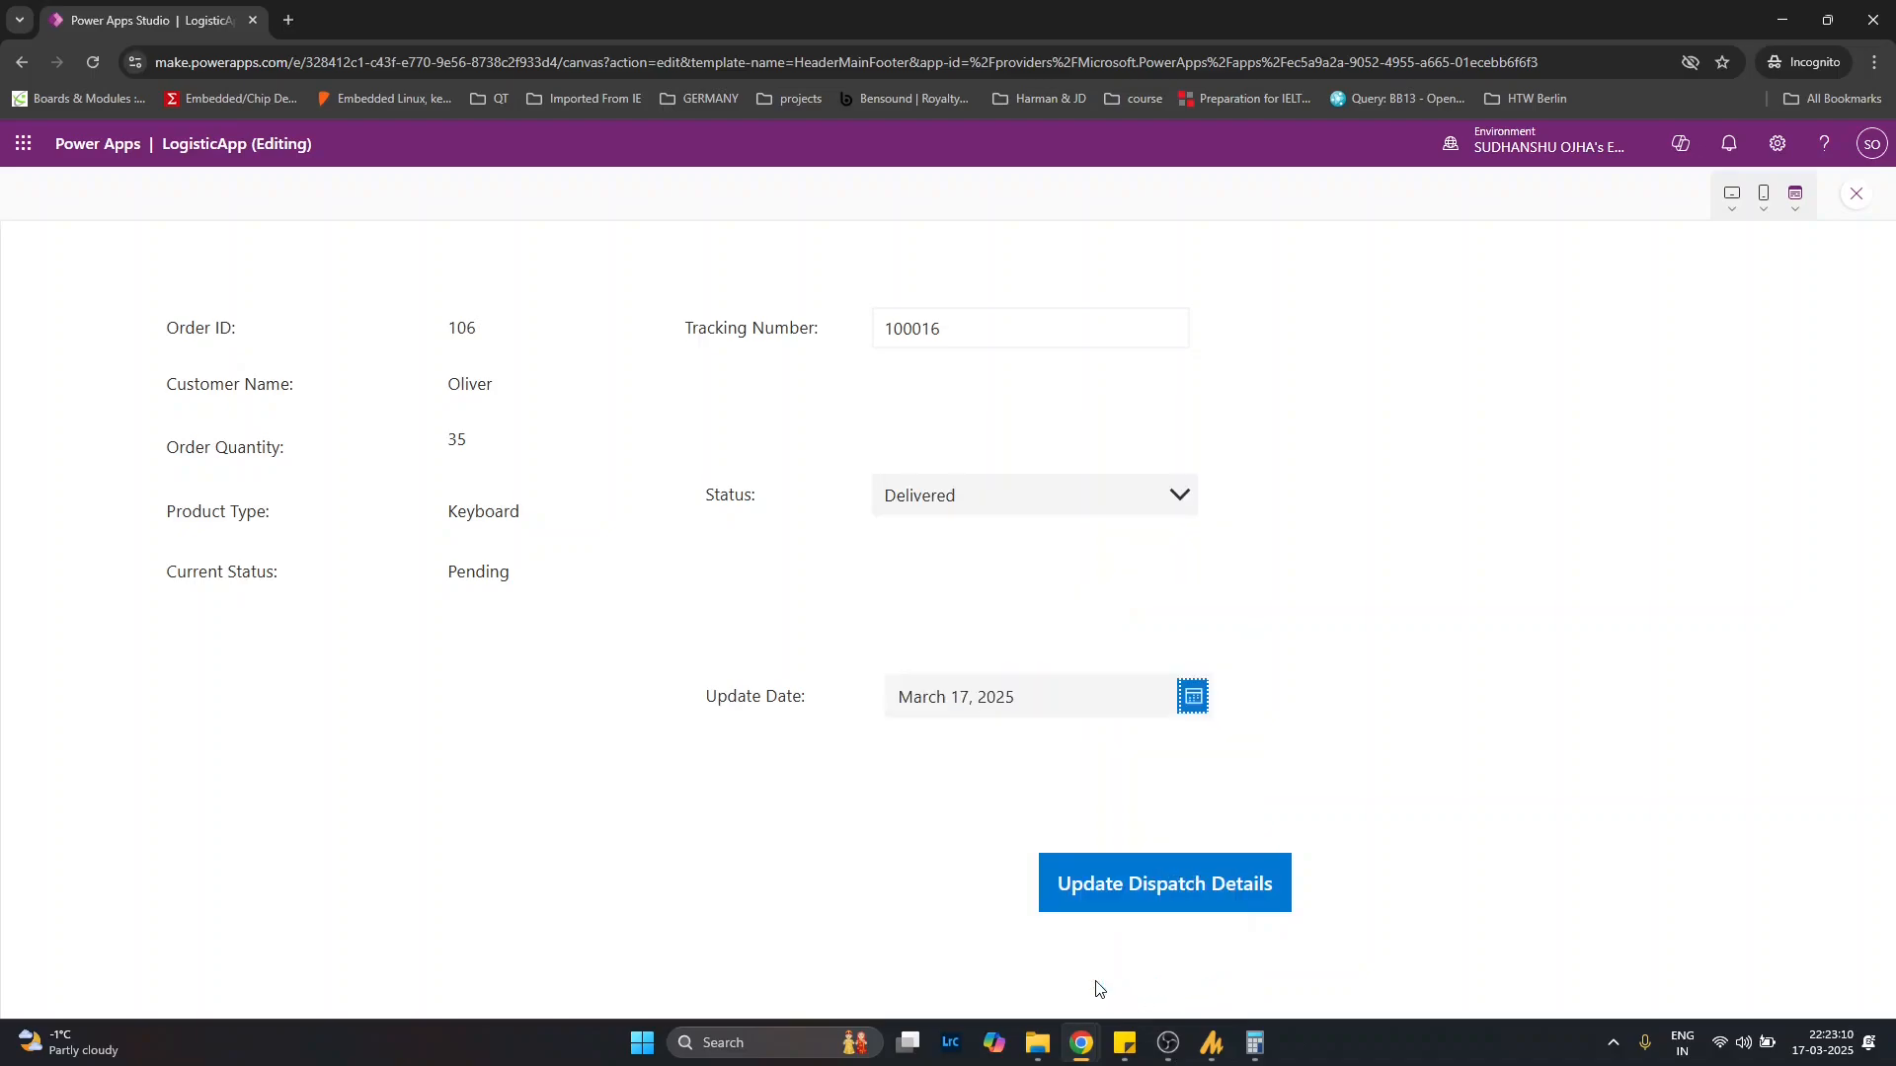
click(1148, 882)
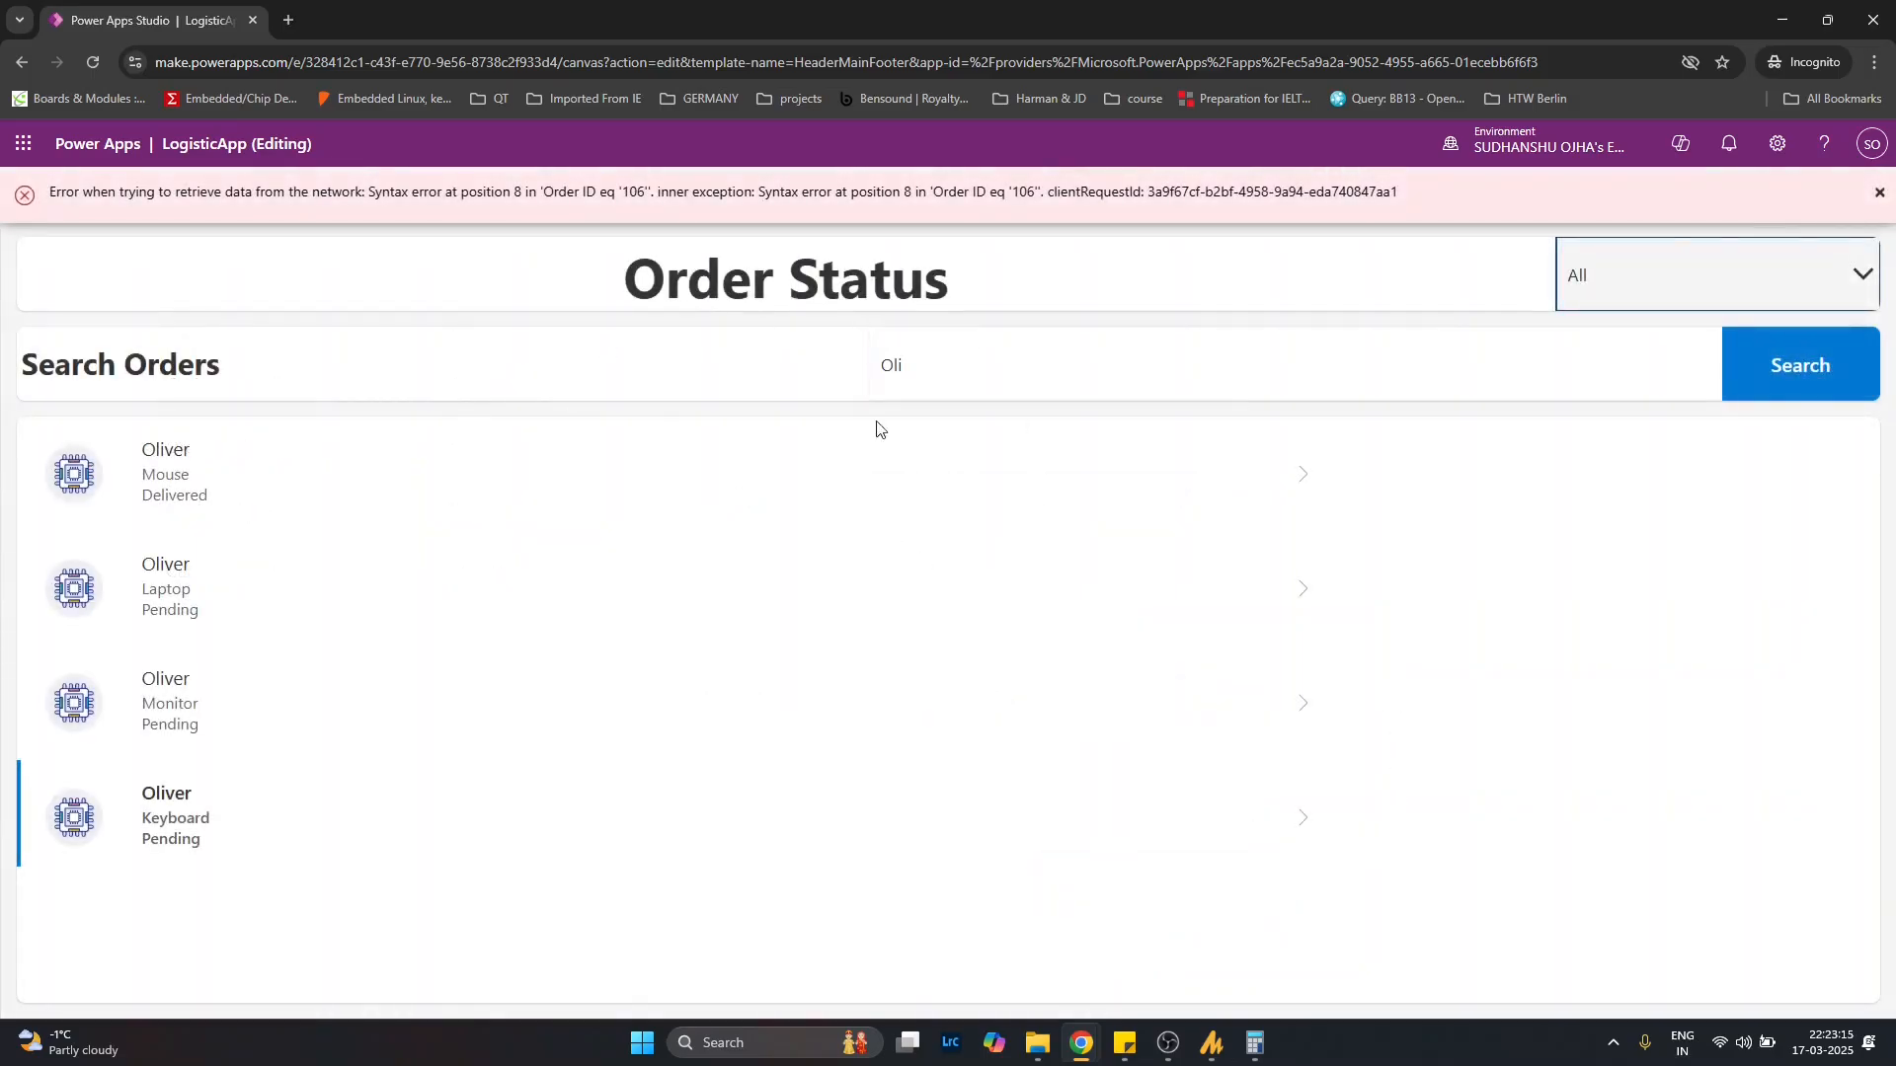
click(1882, 196)
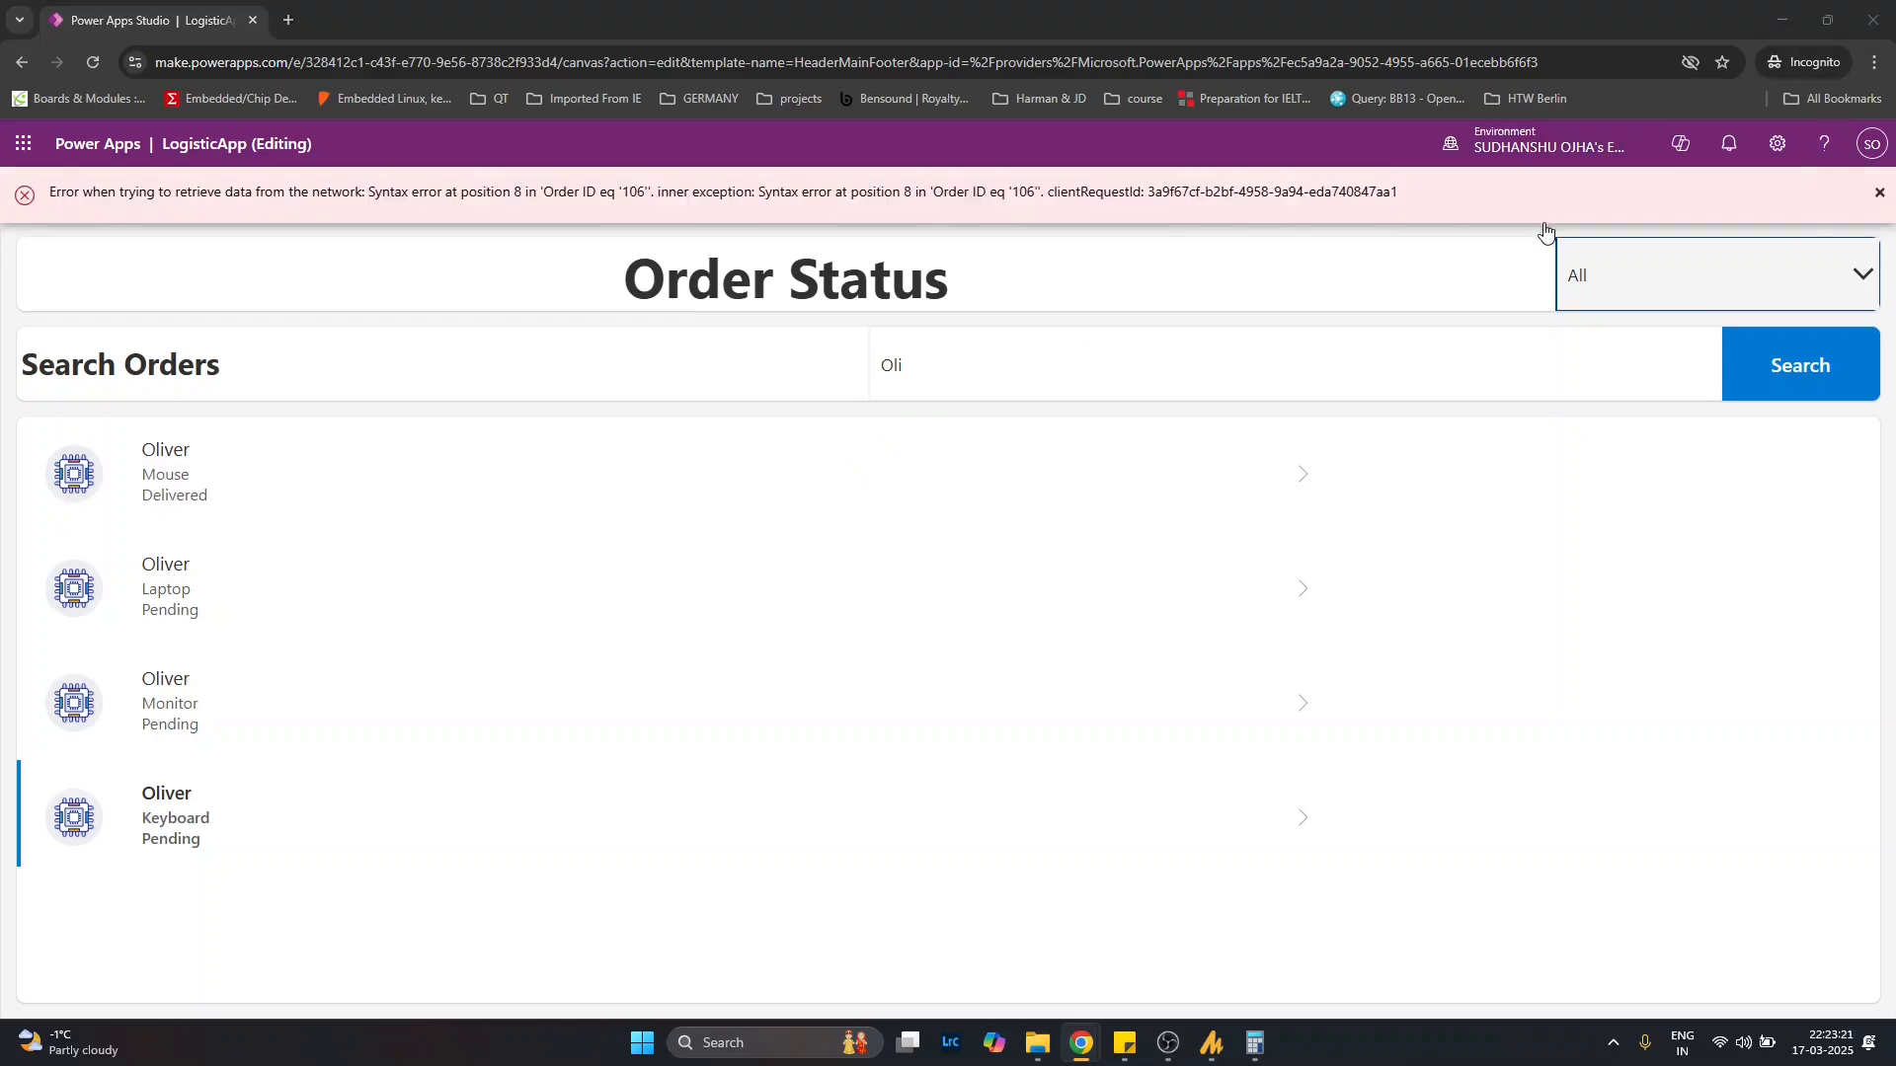
Check the Status, Dispatch Date and Tracking Number of order 106 in the Hardware_Sales_Details workbook, and return to the LogisticApp preview
key(alt+Tab)
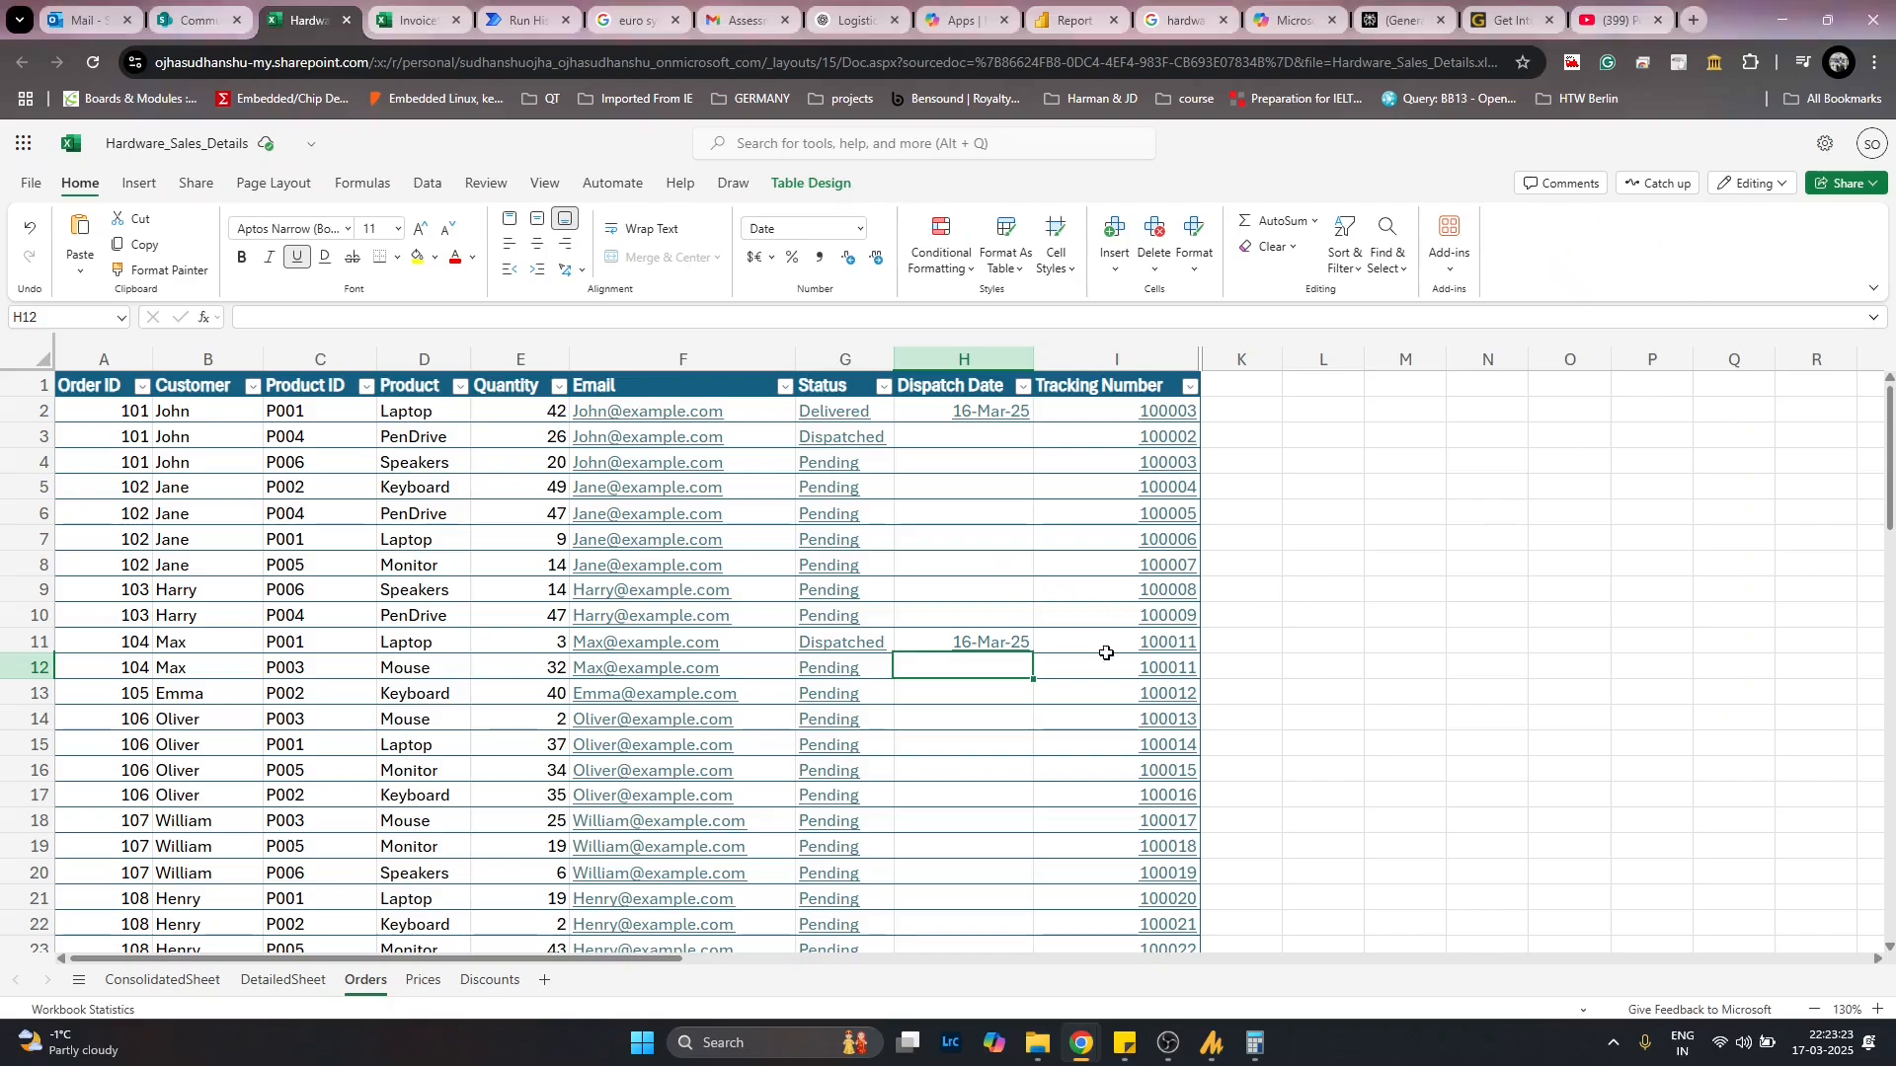
click(1537, 723)
scroll(1299, 689, down, 3)
scroll(1252, 660, up, 2)
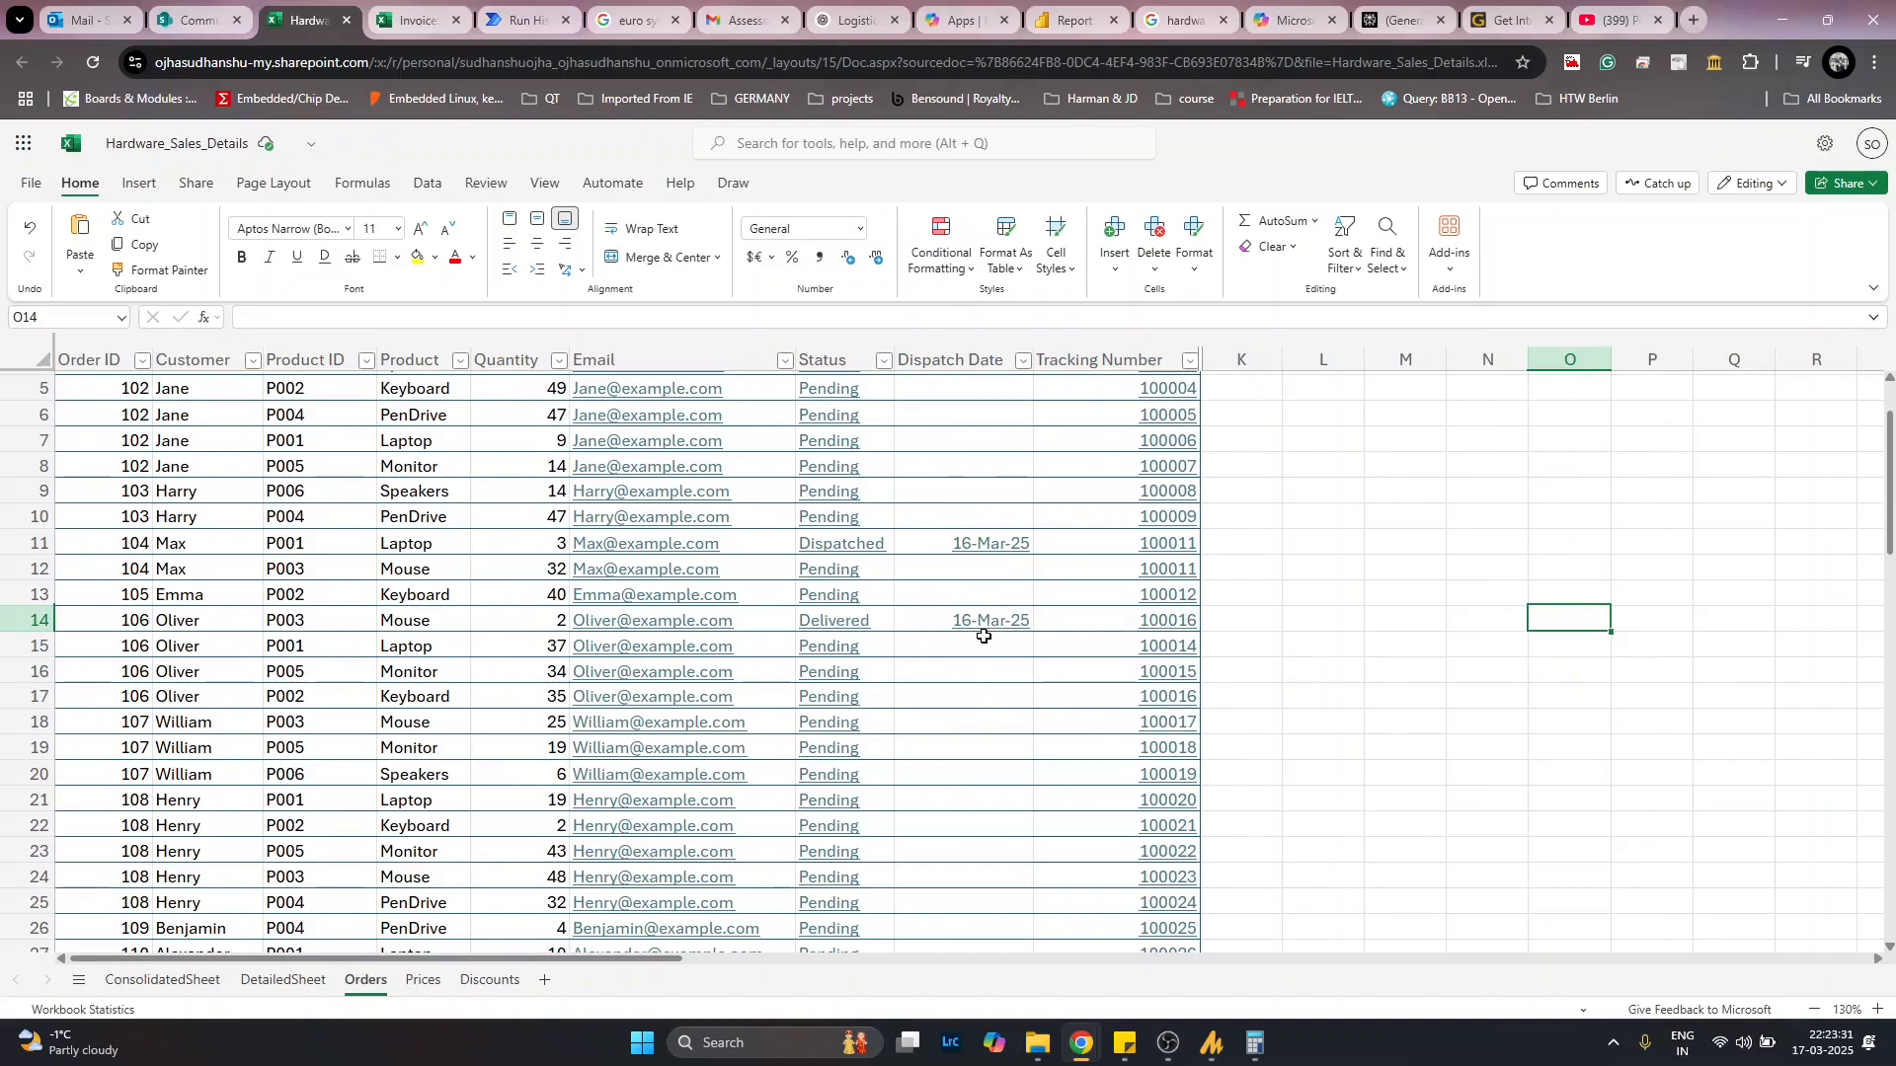
scroll(987, 621, up, 2)
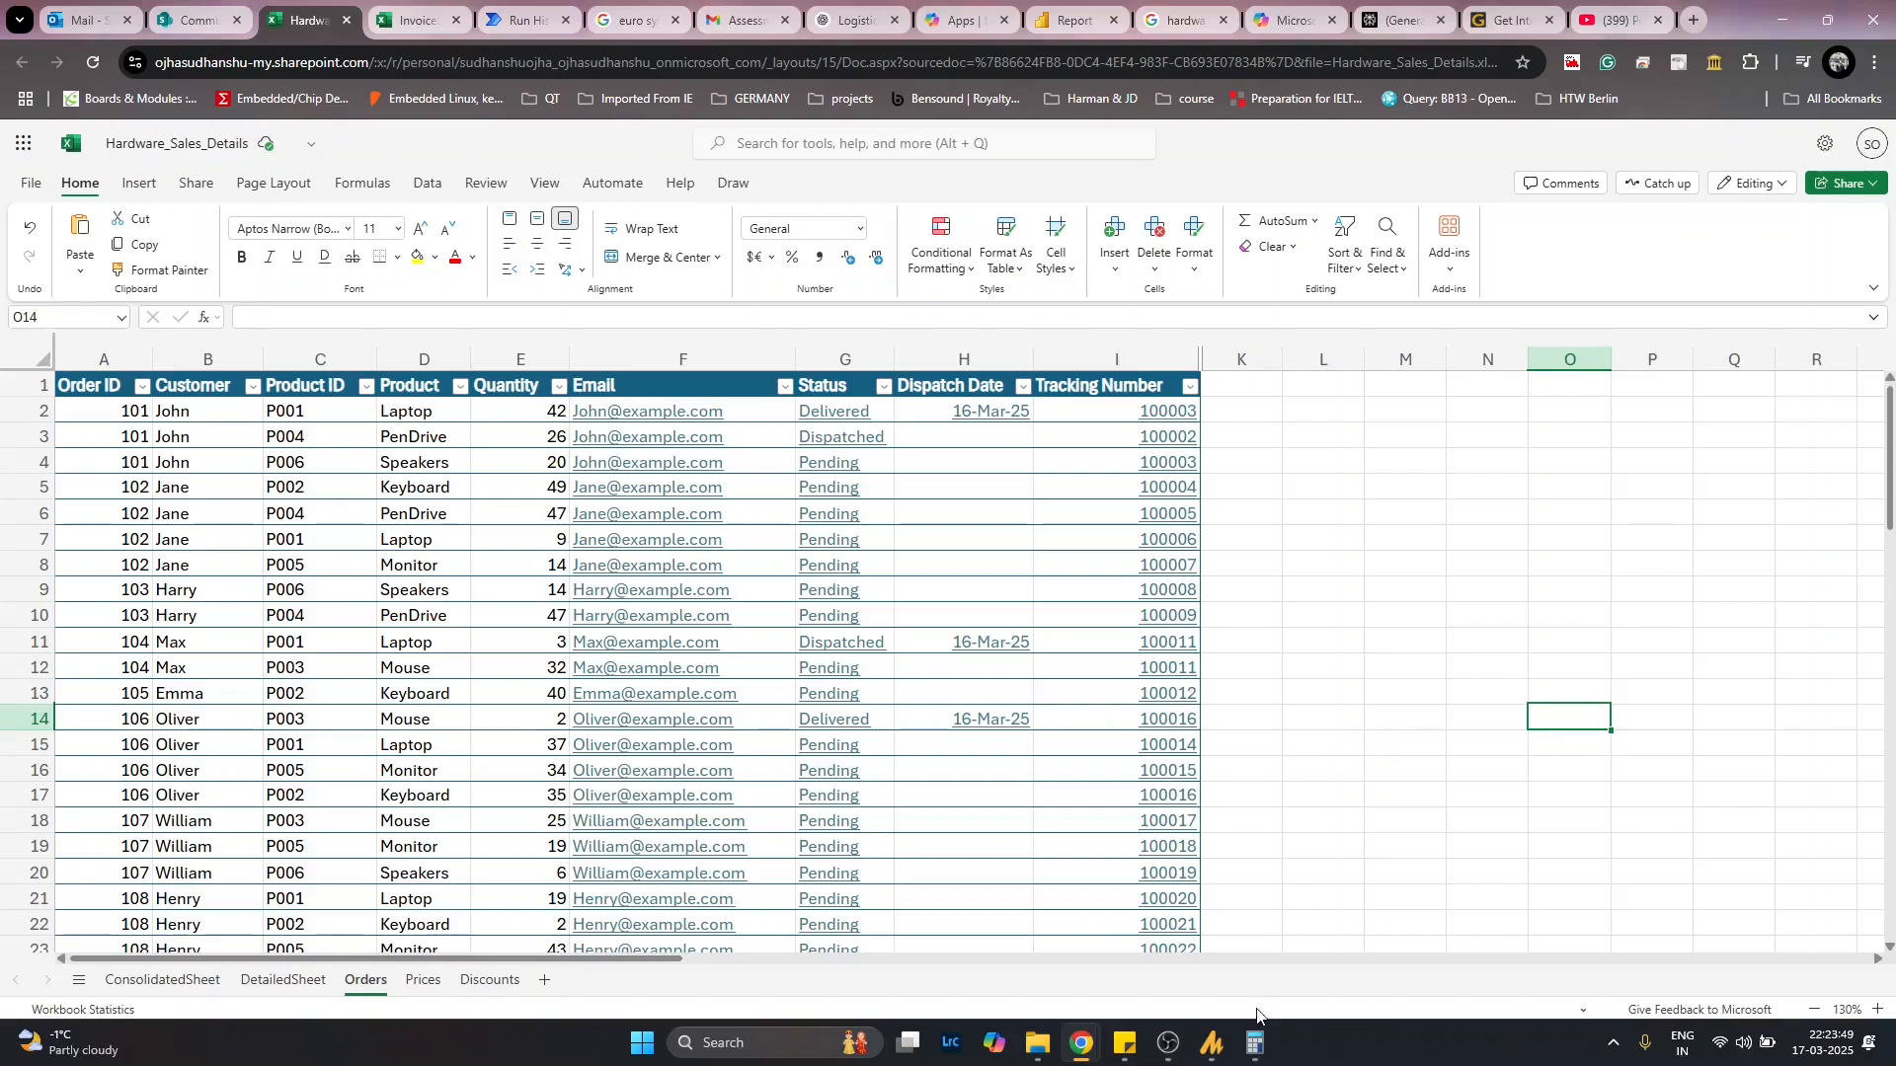
key(alt+Tab)
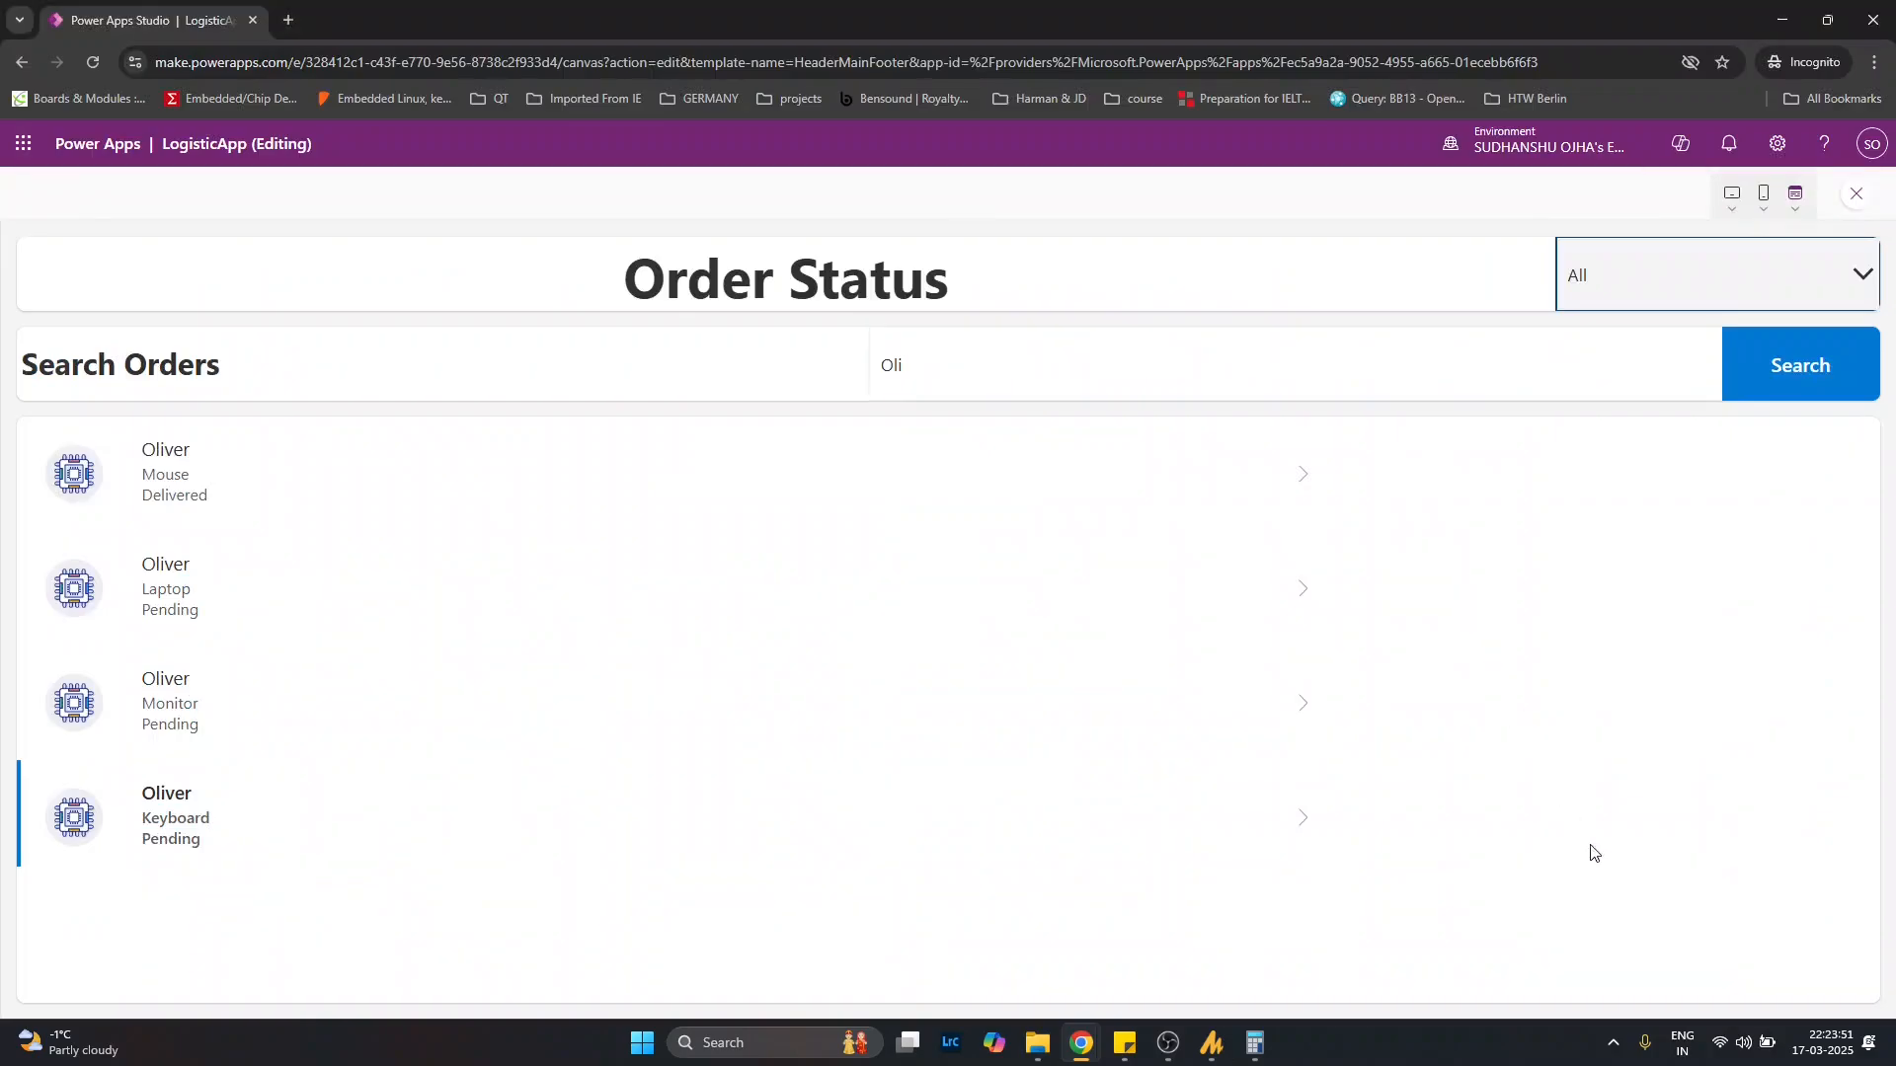